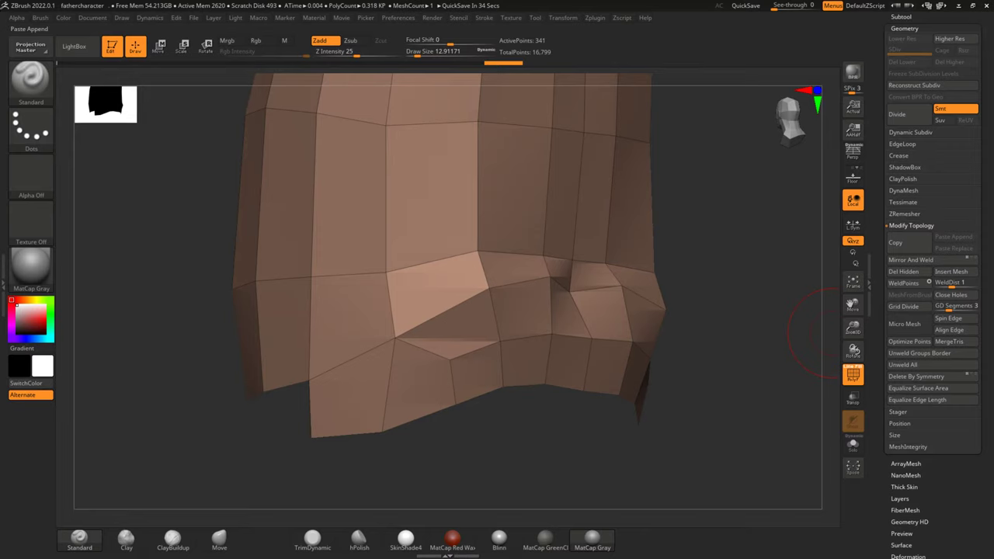
# Step: Switch to the ZModeler brush and set Draw Size to 1
pyautogui.moveTo(750, 394); pyautogui.dragTo(764, 344)
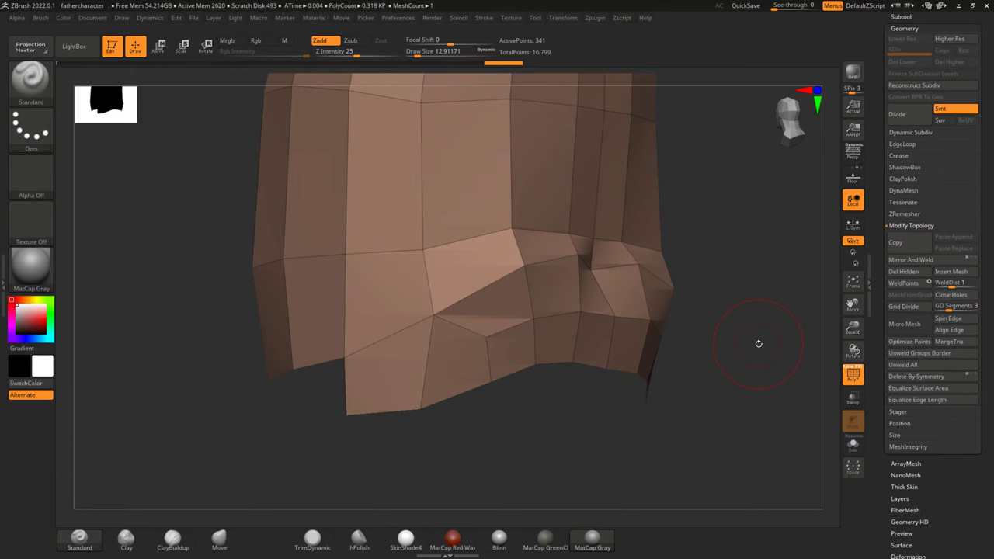
pyautogui.moveTo(757, 305); pyautogui.dragTo(749, 331)
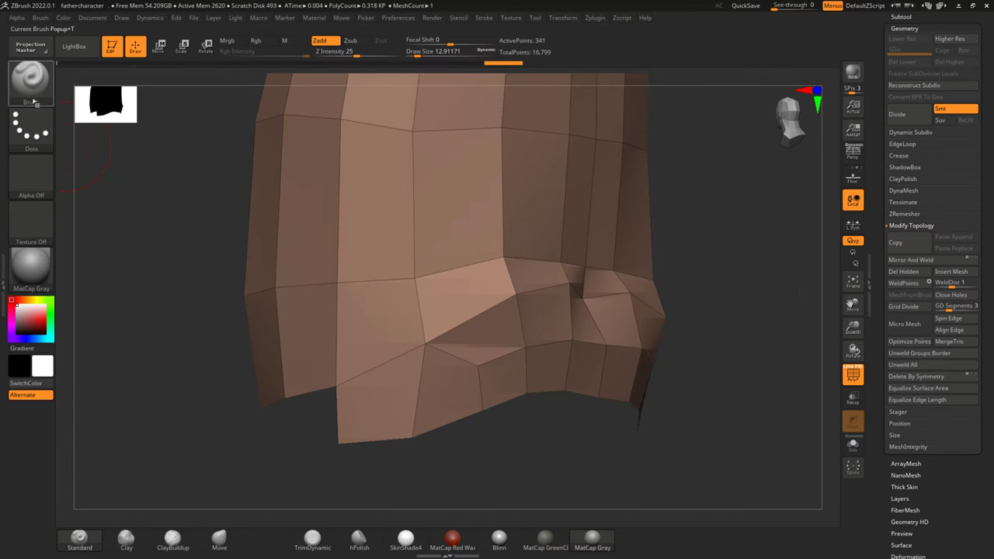
pyautogui.press('b')
pyautogui.click(556, 389)
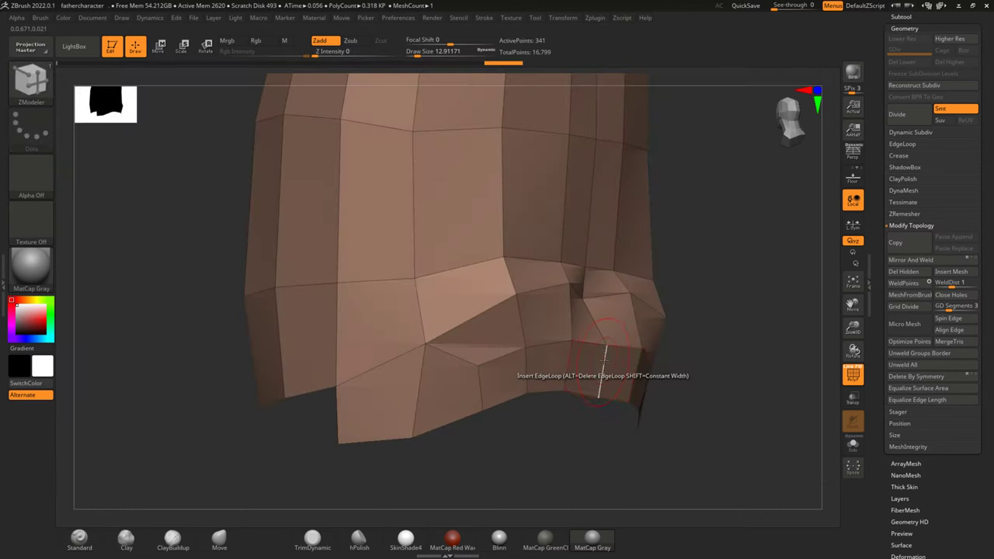
pyautogui.press('space')
pyautogui.press('space')
pyautogui.moveTo(759, 273); pyautogui.dragTo(747, 273)
# Step: Delete two complete edge loops near the shirt hem, leaving 323 points
pyautogui.moveTo(636, 366); pyautogui.dragTo(474, 346)
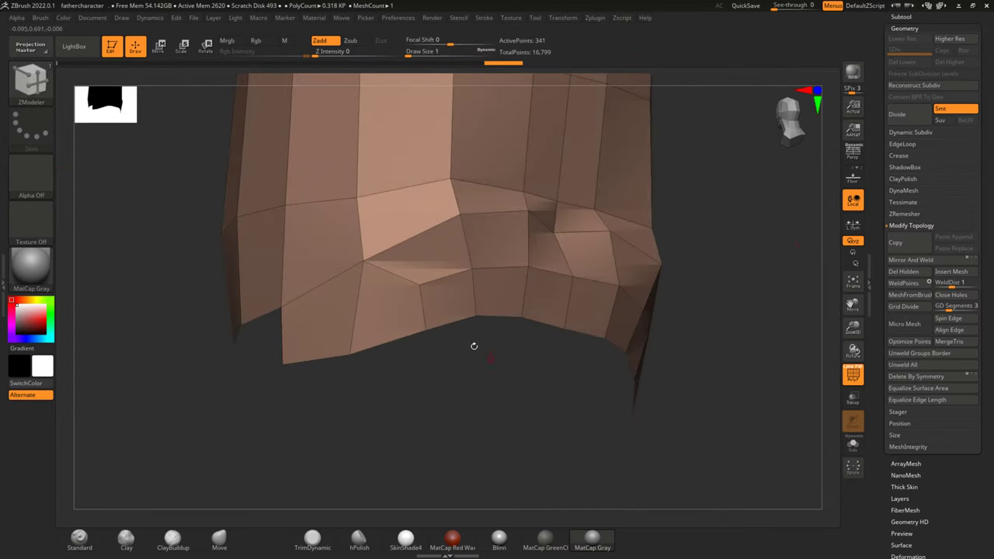
pyautogui.click(495, 315)
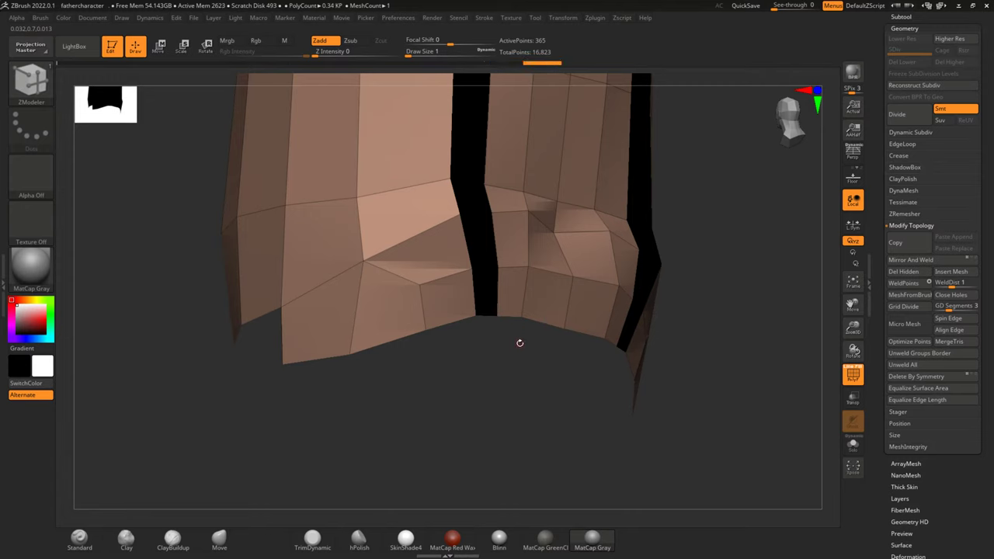
pyautogui.hotkey('ctrl', 'z')
pyautogui.press('space')
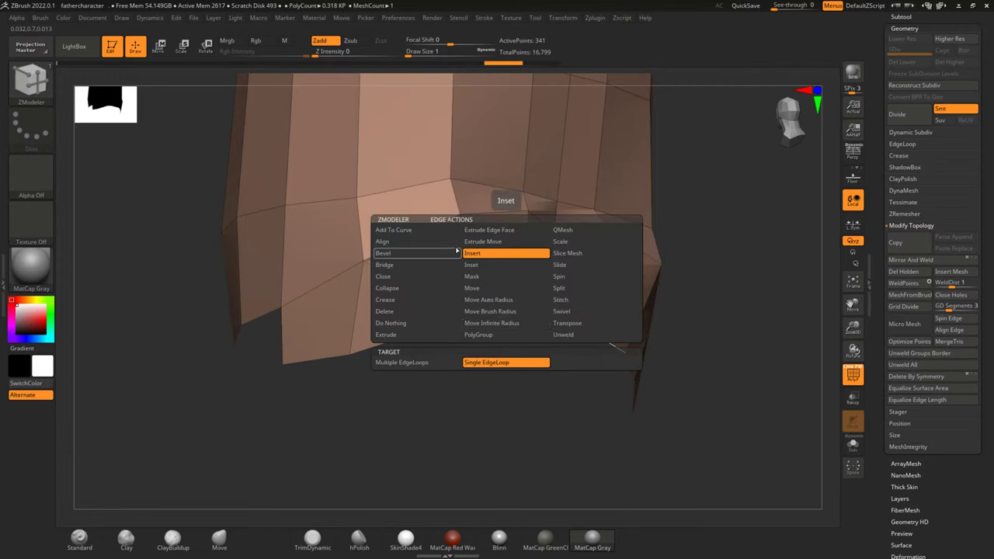
pyautogui.click(394, 313)
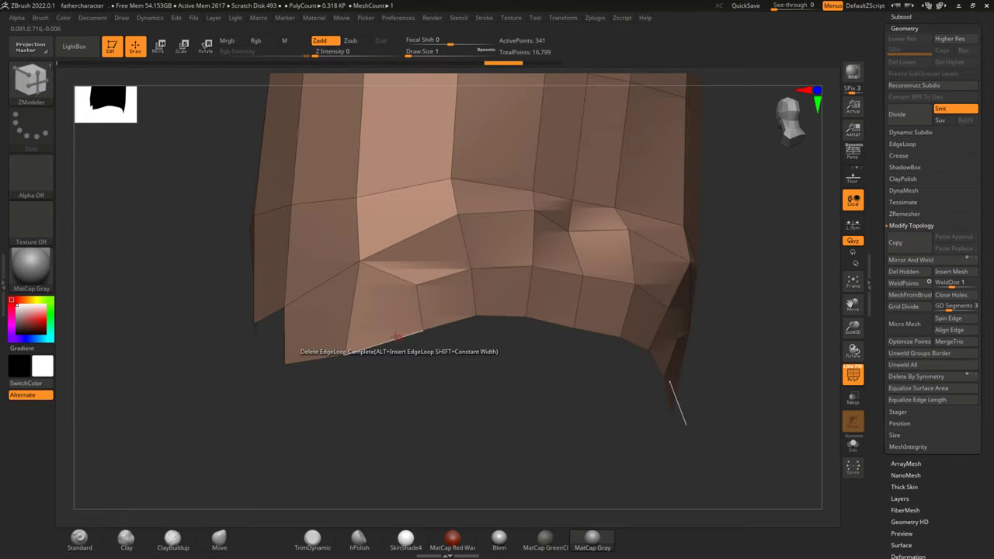
pyautogui.click(465, 331)
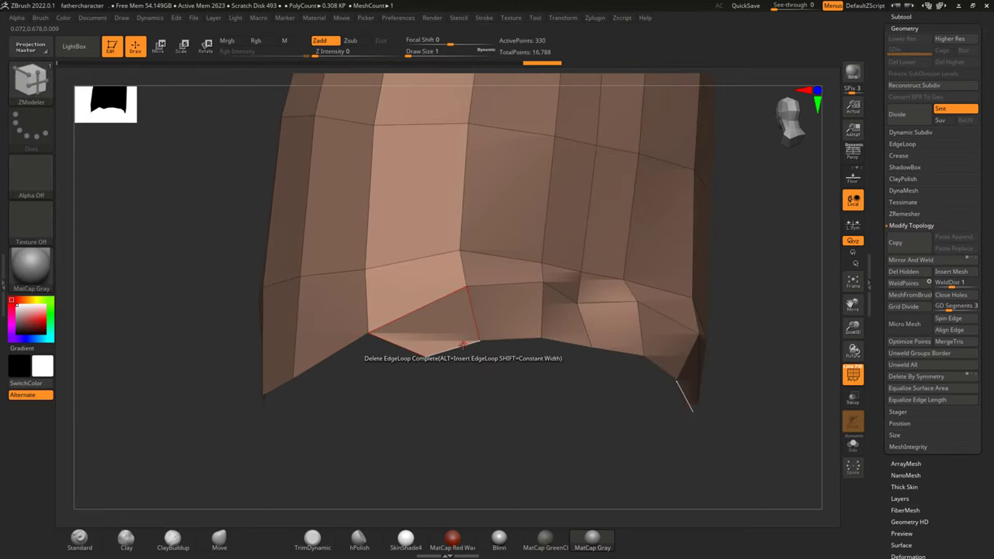
pyautogui.click(463, 343)
pyautogui.moveTo(514, 370)
pyautogui.mouseDown()
pyautogui.moveTo(539, 350)
pyautogui.moveTo(471, 317)
pyautogui.mouseUp()
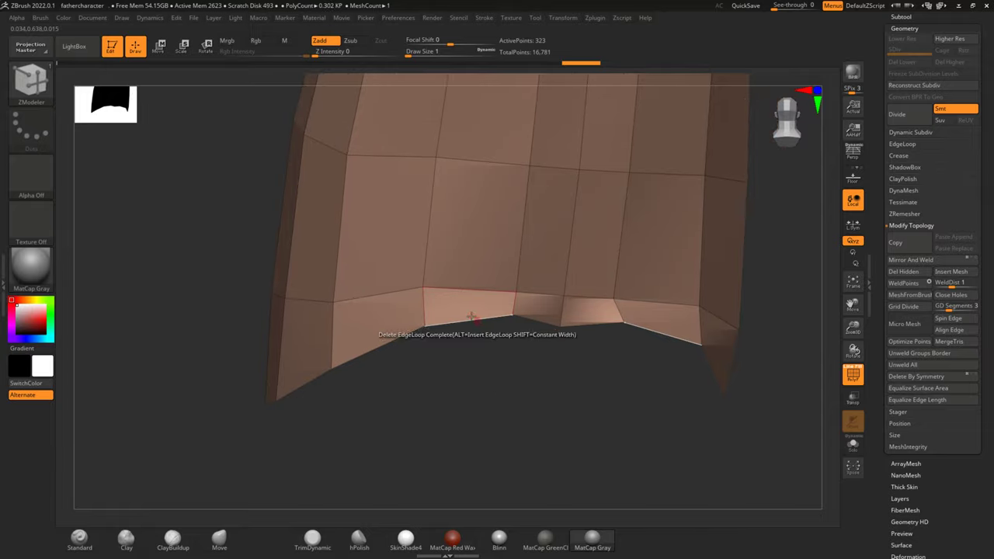
pyautogui.moveTo(475, 365)
pyautogui.mouseDown()
pyautogui.moveTo(482, 393)
pyautogui.moveTo(555, 375)
pyautogui.moveTo(537, 380)
pyautogui.moveTo(533, 398)
pyautogui.moveTo(534, 357)
pyautogui.mouseUp()
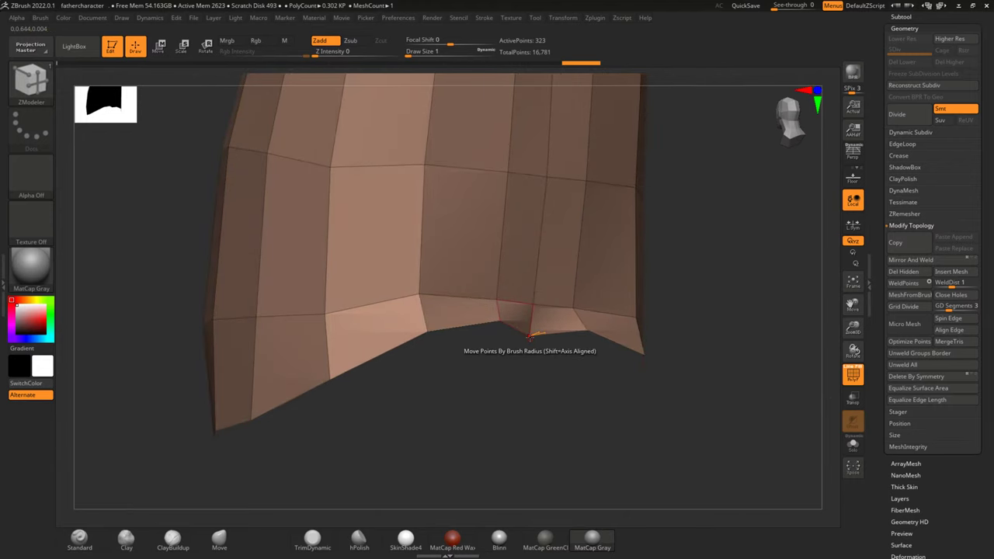
# Step: Test pulling a bottom hem vertex downward with a Point action, then undo it
pyautogui.press('space')
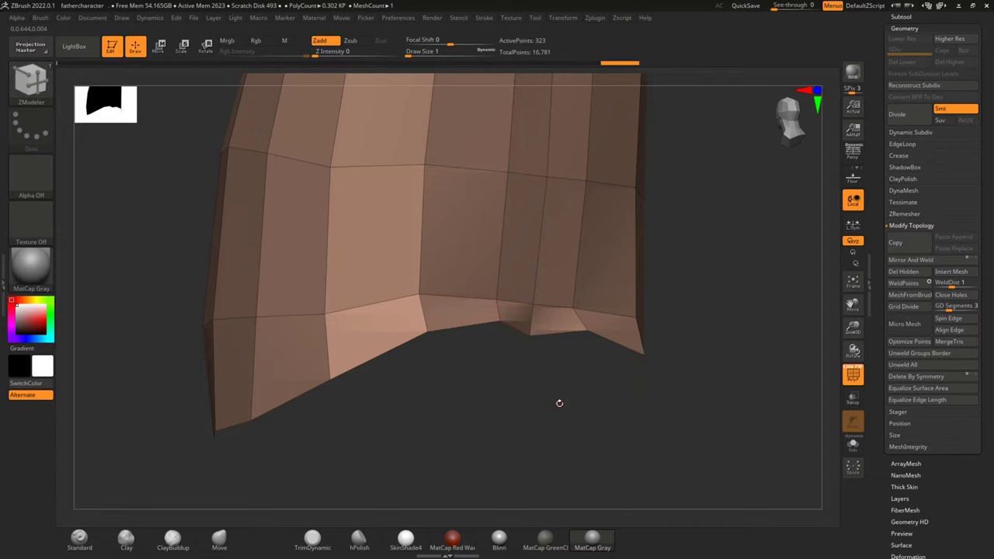
pyautogui.moveTo(558, 407); pyautogui.dragTo(564, 272)
pyautogui.moveTo(581, 379); pyautogui.dragTo(580, 447)
pyautogui.moveTo(569, 283); pyautogui.dragTo(591, 454)
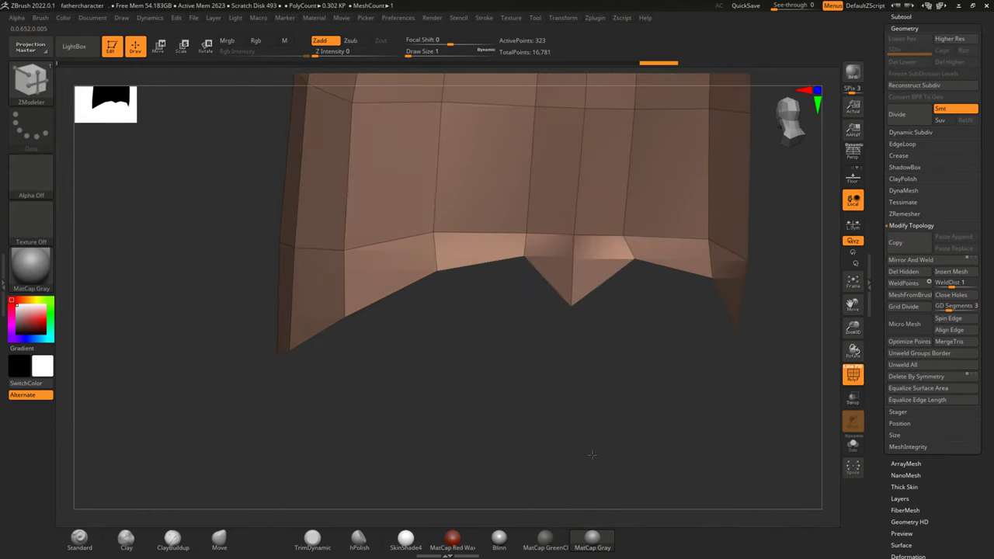
pyautogui.hotkey('ctrl', 'z')
pyautogui.moveTo(459, 379)
pyautogui.mouseDown()
pyautogui.moveTo(514, 362)
pyautogui.moveTo(450, 319)
pyautogui.moveTo(561, 349)
pyautogui.moveTo(517, 374)
pyautogui.moveTo(559, 371)
pyautogui.moveTo(595, 461)
pyautogui.moveTo(628, 401)
pyautogui.moveTo(601, 383)
pyautogui.moveTo(572, 385)
pyautogui.mouseUp()
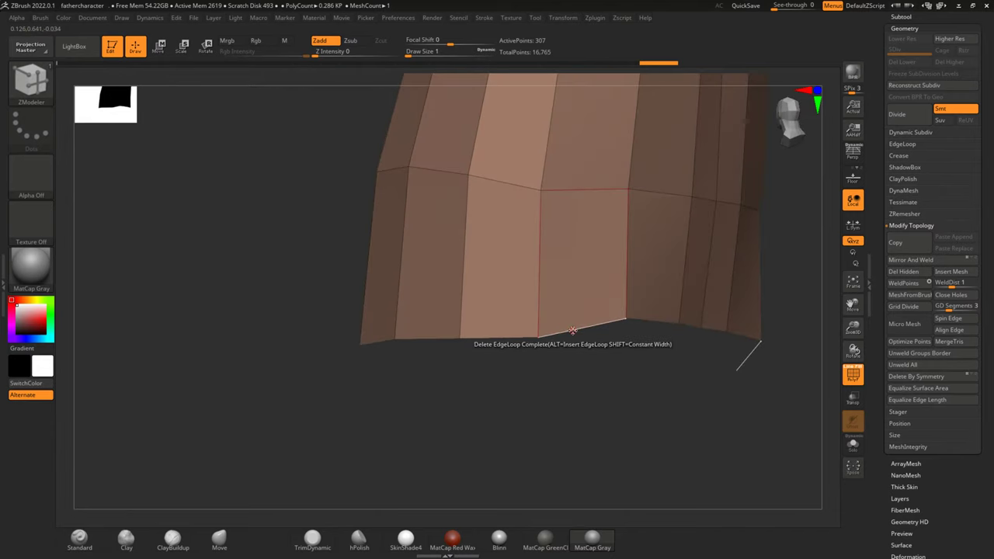
# Step: Extrude the shirt's bottom edge loop downward using Edge Extrude with EdgeLoop target
pyautogui.press('space')
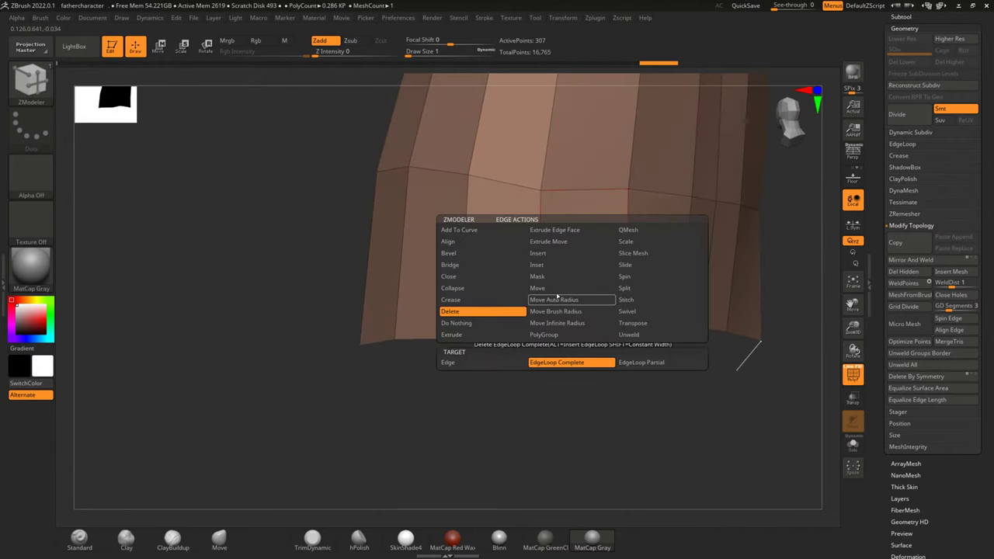
pyautogui.click(467, 335)
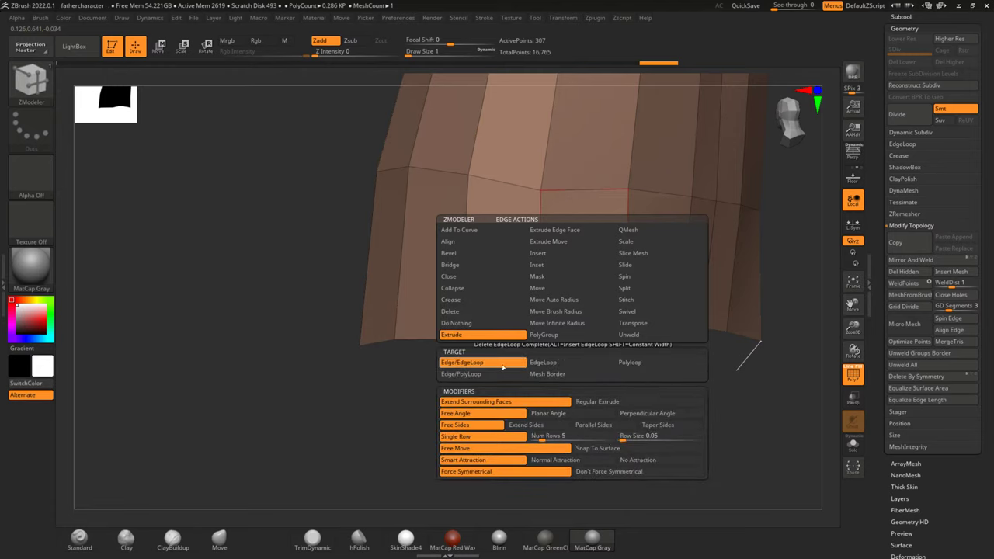
pyautogui.click(552, 365)
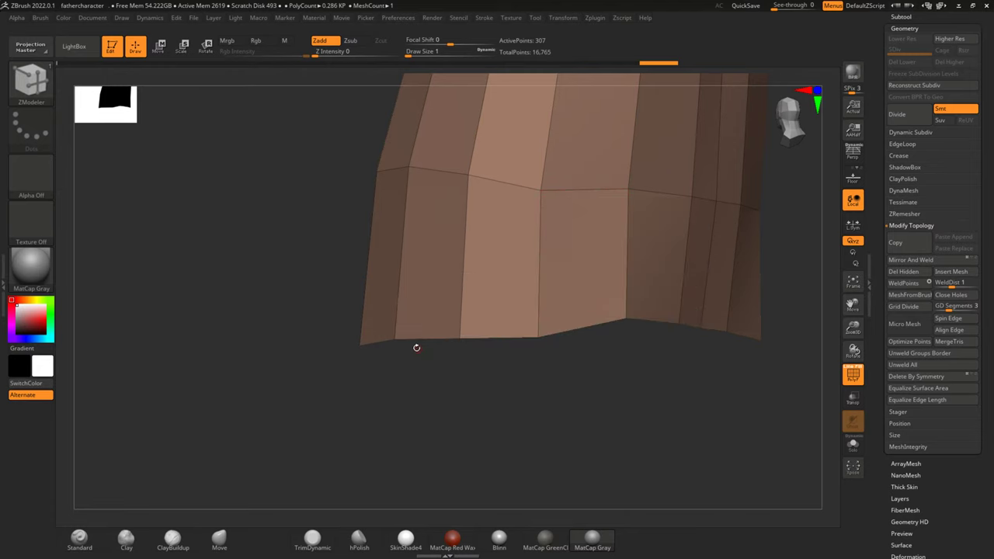
pyautogui.moveTo(414, 347); pyautogui.dragTo(417, 447)
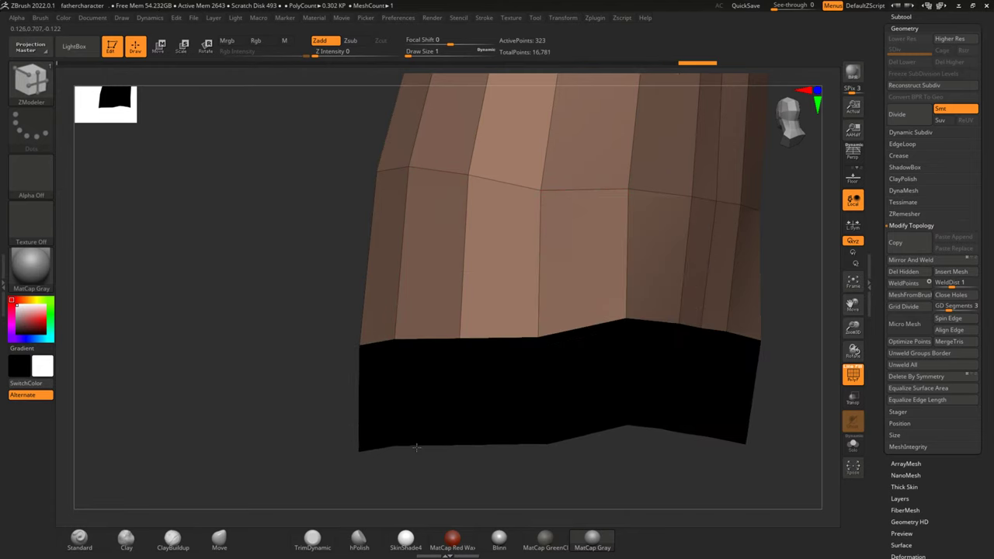
pyautogui.hotkey('ctrl', 'z')
pyautogui.moveTo(261, 391)
pyautogui.mouseDown()
pyautogui.moveTo(312, 335)
pyautogui.moveTo(315, 423)
pyautogui.mouseUp()
pyautogui.moveTo(566, 295)
pyautogui.mouseDown()
pyautogui.moveTo(736, 275)
pyautogui.moveTo(756, 262)
pyautogui.moveTo(659, 287)
pyautogui.moveTo(736, 284)
pyautogui.moveTo(730, 250)
pyautogui.moveTo(738, 277)
pyautogui.moveTo(833, 356)
pyautogui.moveTo(738, 261)
pyautogui.moveTo(749, 293)
pyautogui.moveTo(732, 280)
pyautogui.moveTo(699, 235)
pyautogui.moveTo(735, 262)
pyautogui.moveTo(784, 346)
pyautogui.moveTo(754, 222)
pyautogui.moveTo(745, 249)
pyautogui.mouseUp()
# Step: View the shirt's bottom band from below and check the Deformation settings
pyautogui.moveTo(784, 324); pyautogui.dragTo(760, 306)
pyautogui.scroll(-3, 939, 466)
pyautogui.scroll(-2, 935, 420)
pyautogui.scroll(-2, 932, 372)
pyautogui.scroll(-4, 927, 326)
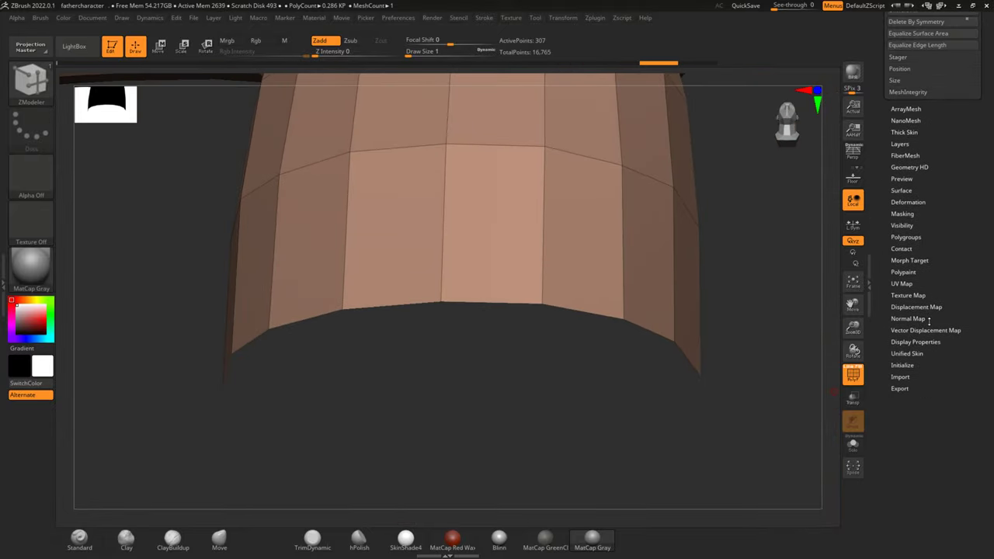
pyautogui.scroll(3, 927, 307)
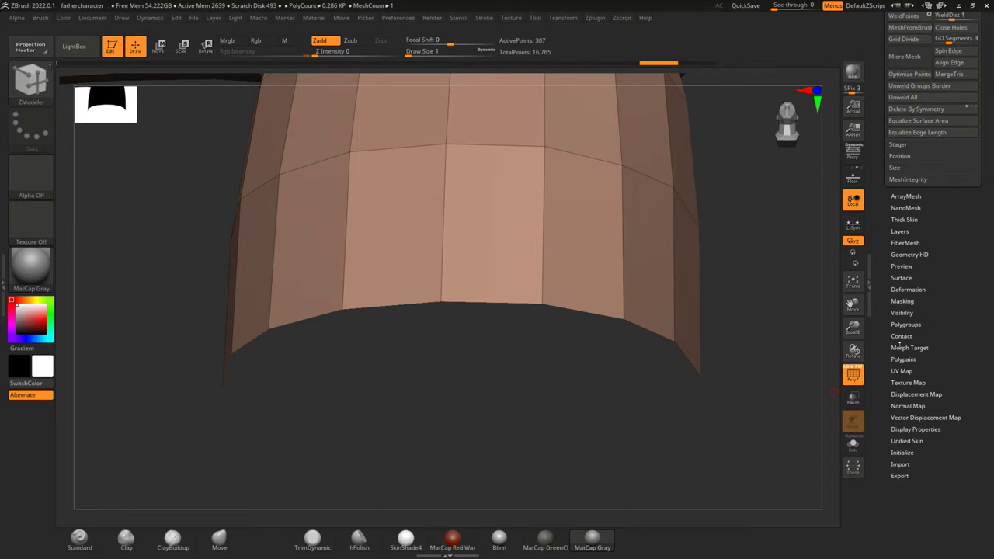
pyautogui.click(900, 289)
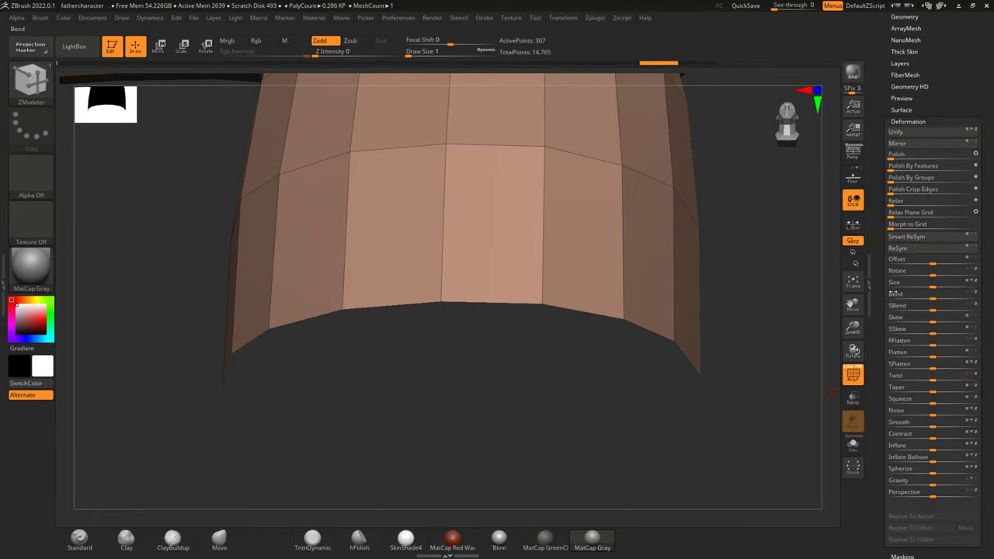
pyautogui.click(901, 122)
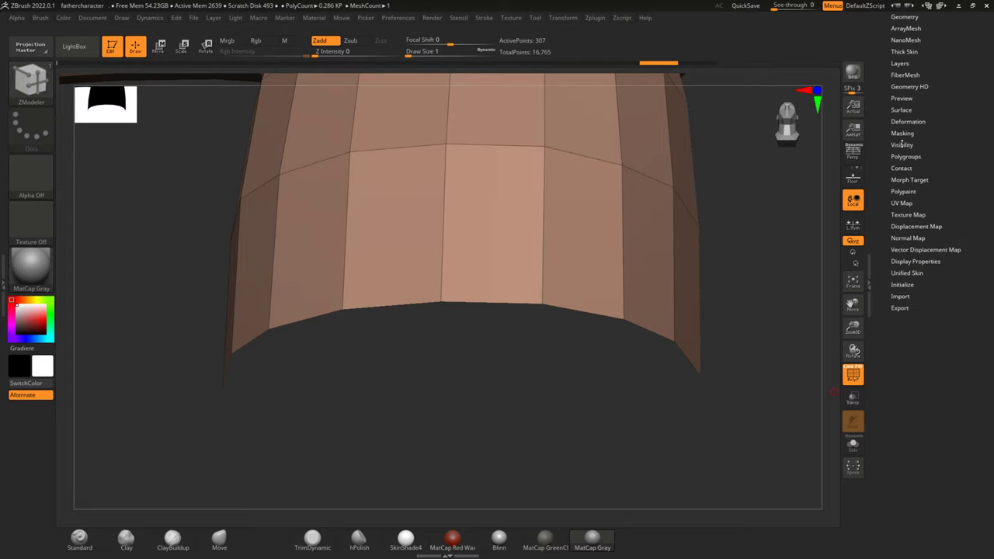
# Step: Turn on Double display for the shirt, then undo the extruded lower strip
pyautogui.click(900, 262)
pyautogui.click(896, 294)
pyautogui.moveTo(442, 453)
pyautogui.mouseDown()
pyautogui.moveTo(490, 430)
pyautogui.moveTo(493, 400)
pyautogui.moveTo(515, 375)
pyautogui.moveTo(494, 295)
pyautogui.moveTo(522, 412)
pyautogui.mouseUp()
pyautogui.moveTo(750, 303)
pyautogui.mouseDown()
pyautogui.moveTo(794, 295)
pyautogui.moveTo(750, 270)
pyautogui.moveTo(771, 295)
pyautogui.moveTo(767, 314)
pyautogui.moveTo(770, 220)
pyautogui.mouseUp()
pyautogui.hotkey('ctrl', 'z')
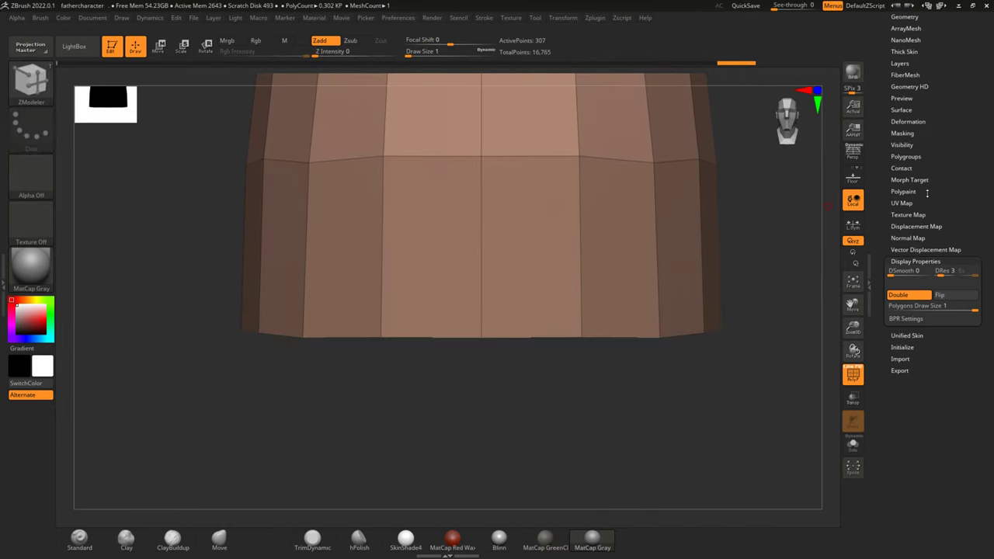
# Step: Turn on the shirt's green texture in Texture Map
pyautogui.click(917, 215)
pyautogui.click(950, 224)
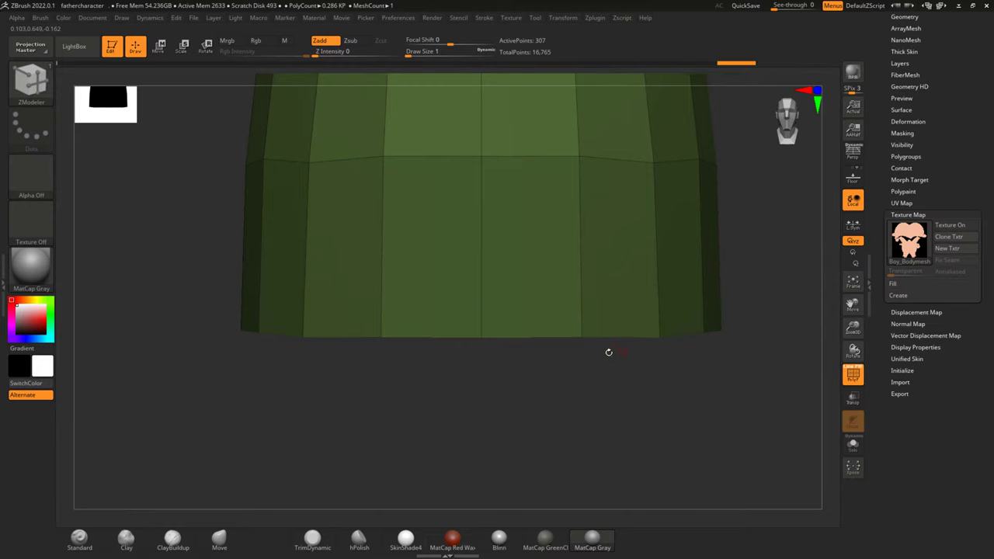
pyautogui.click(905, 215)
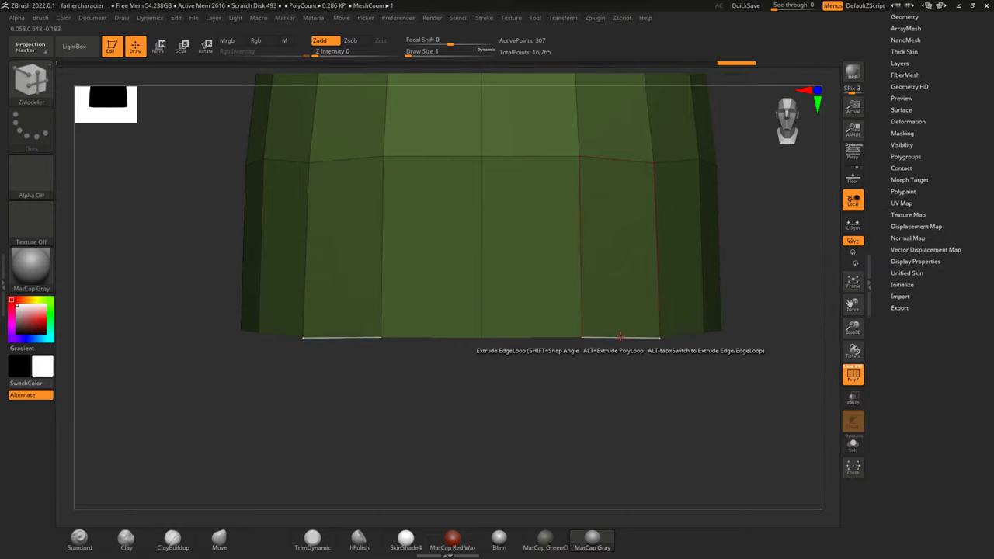
# Step: Extrude the bottom edge loop down into a new polygon row, reaching 323 points
pyautogui.moveTo(620, 342); pyautogui.dragTo(624, 467)
pyautogui.moveTo(783, 313)
pyautogui.mouseDown()
pyautogui.moveTo(772, 329)
pyautogui.moveTo(786, 249)
pyautogui.moveTo(759, 293)
pyautogui.moveTo(774, 284)
pyautogui.mouseUp()
pyautogui.moveTo(962, 86); pyautogui.dragTo(924, 147)
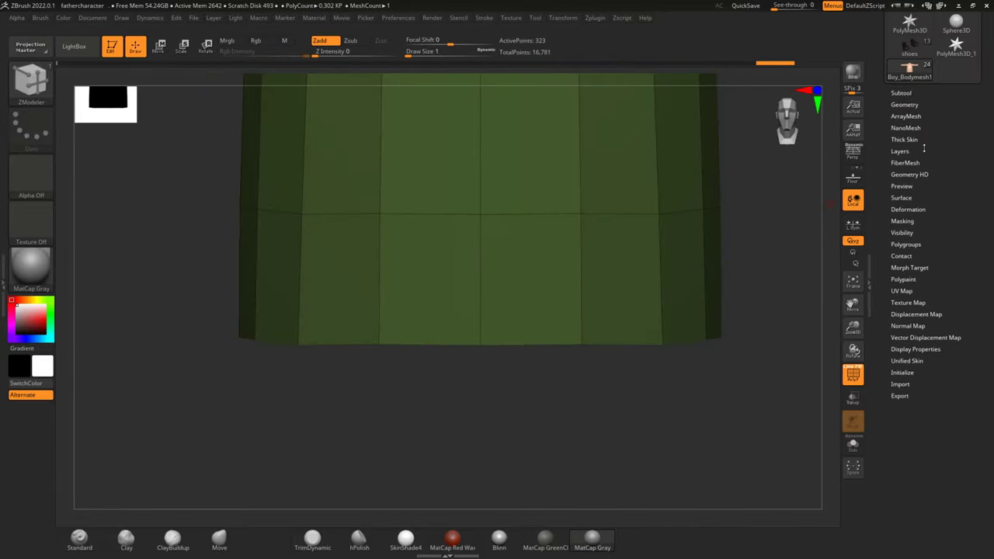
# Step: Show the subtool list and make all subtools visible
pyautogui.click(901, 92)
pyautogui.keyDown('ctrl'); pyautogui.keyDown('shift'); pyautogui.click(973, 173); pyautogui.keyUp('shift'); pyautogui.keyUp('ctrl')
pyautogui.moveTo(771, 406); pyautogui.dragTo(796, 316)
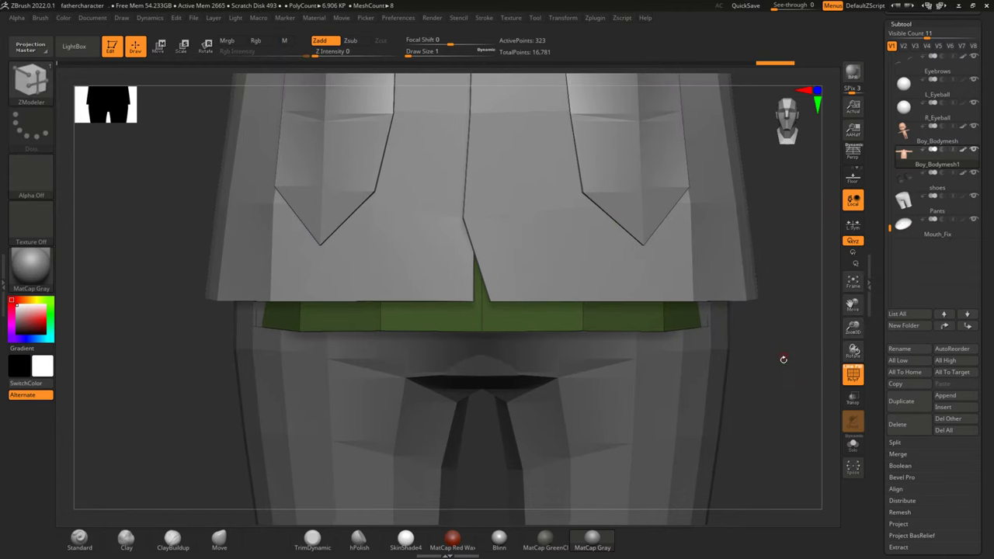
# Step: Delete the coat5 and coat6 subtools
pyautogui.click(964, 105)
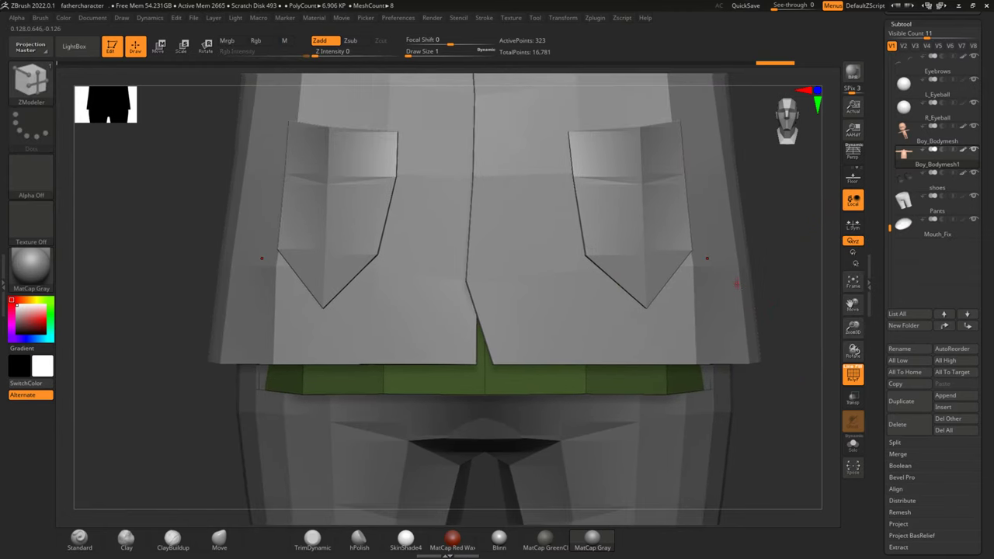
pyautogui.moveTo(989, 92); pyautogui.dragTo(974, 137)
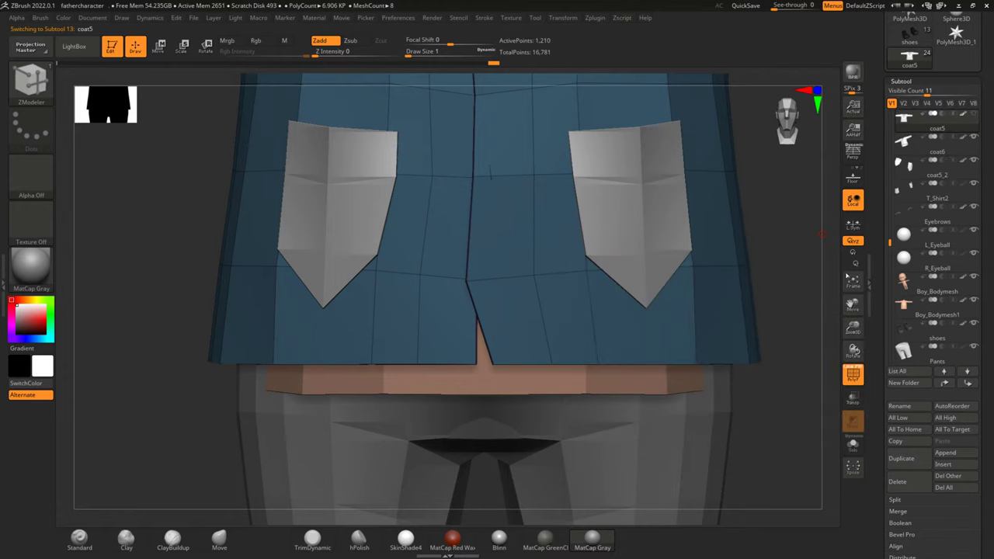
pyautogui.click(908, 481)
pyautogui.click(820, 501)
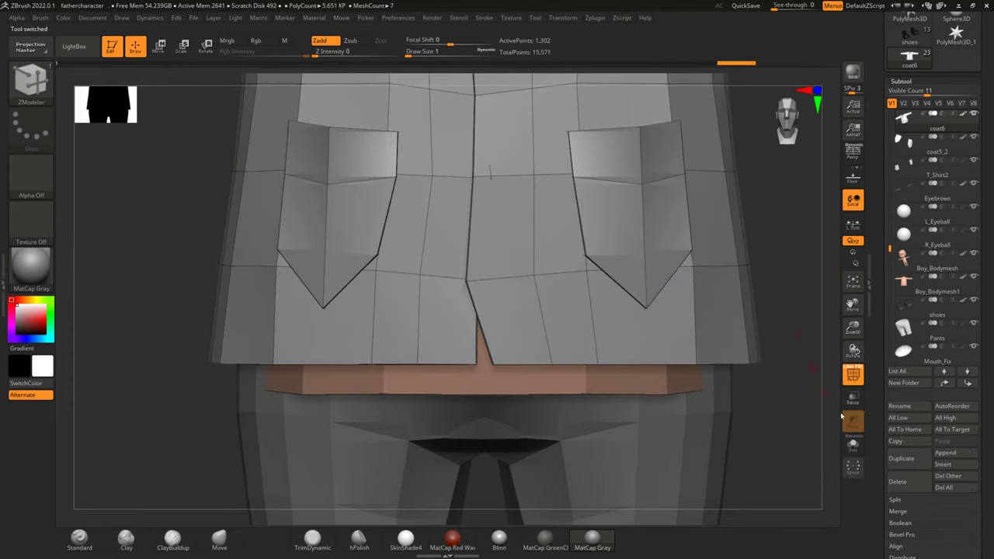
pyautogui.click(902, 480)
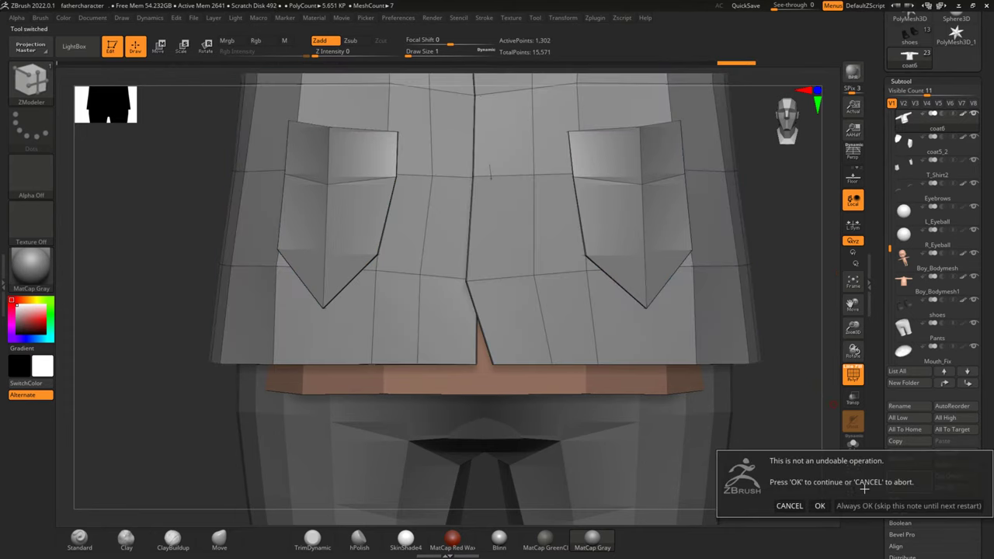
pyautogui.click(819, 505)
pyautogui.moveTo(781, 281)
pyautogui.mouseDown()
pyautogui.moveTo(773, 284)
pyautogui.moveTo(785, 283)
pyautogui.moveTo(794, 328)
pyautogui.moveTo(788, 238)
pyautogui.mouseUp()
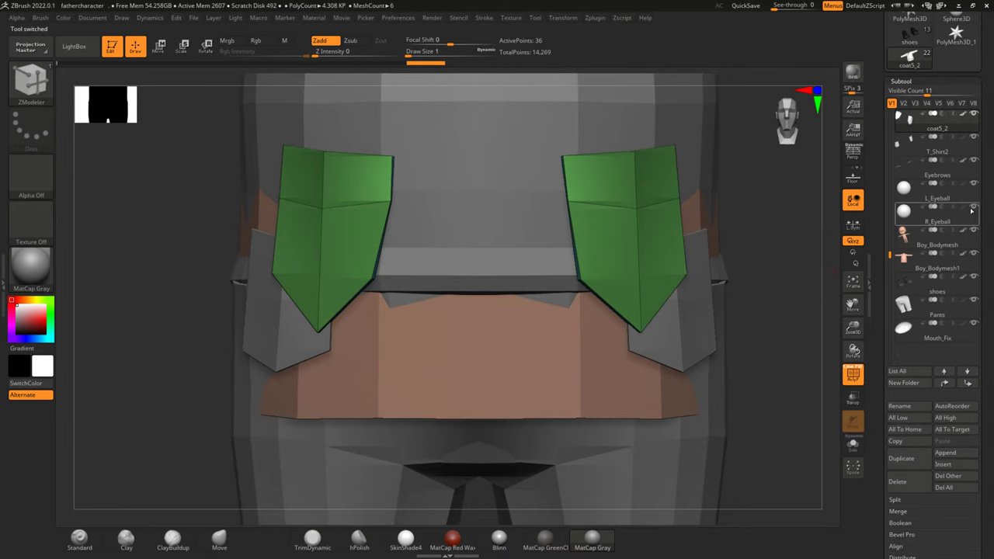
pyautogui.scroll(2, 990, 172)
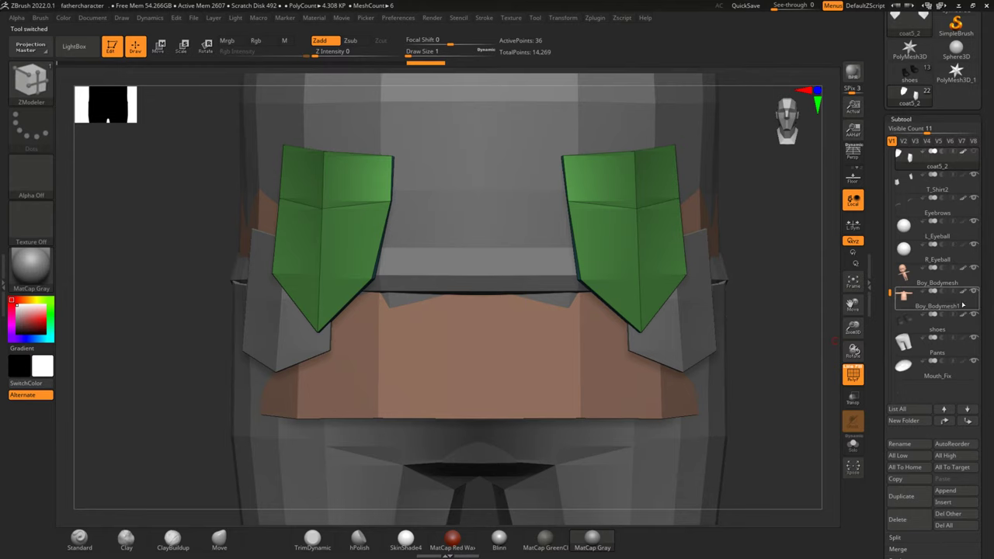
# Step: Move Boy_Bodymesh1 to the bottom of the subtool list and show it solo
pyautogui.click(962, 305)
pyautogui.moveTo(781, 329)
pyautogui.mouseDown()
pyautogui.moveTo(778, 381)
pyautogui.moveTo(782, 314)
pyautogui.moveTo(784, 334)
pyautogui.moveTo(799, 337)
pyautogui.moveTo(786, 365)
pyautogui.moveTo(789, 230)
pyautogui.moveTo(794, 300)
pyautogui.moveTo(781, 304)
pyautogui.moveTo(789, 303)
pyautogui.mouseUp()
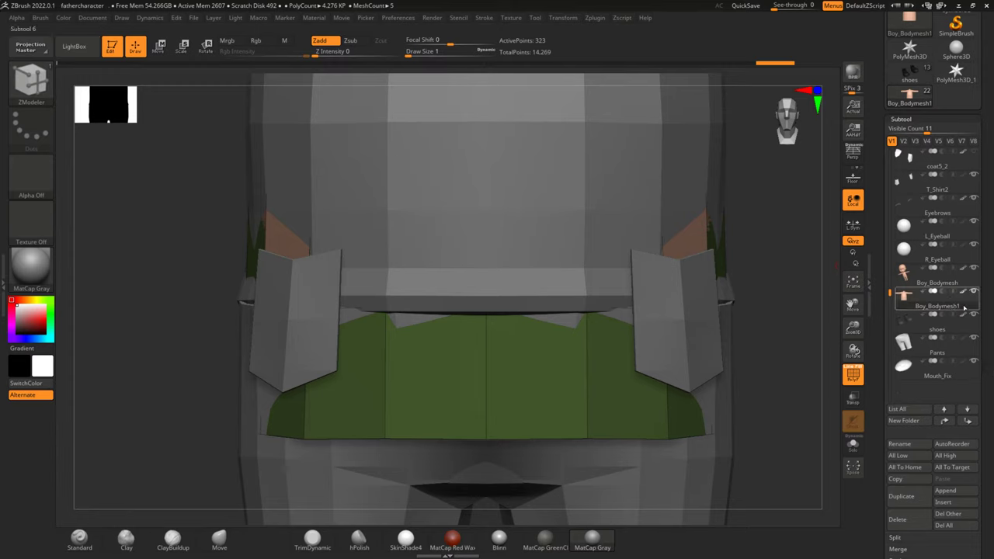
pyautogui.moveTo(959, 308); pyautogui.dragTo(923, 363)
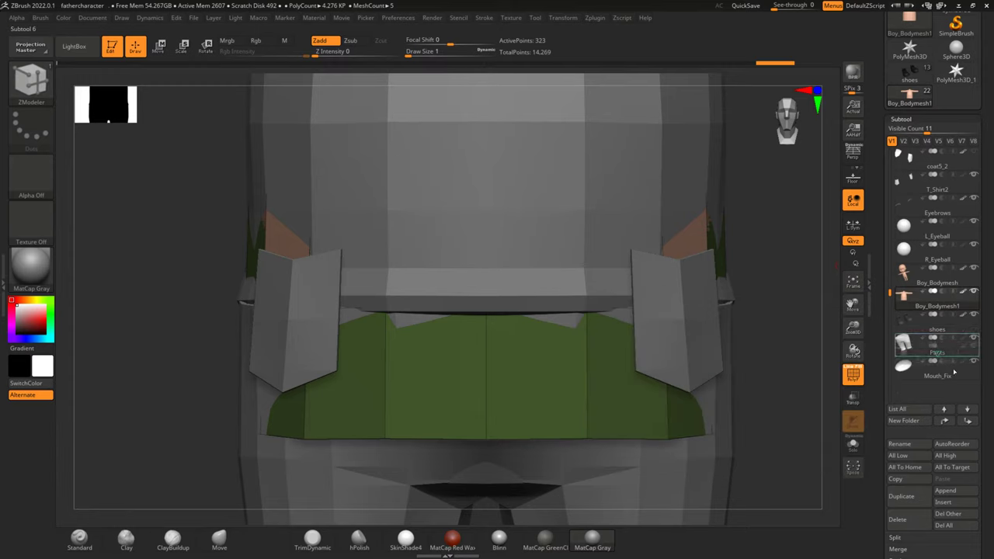
pyautogui.moveTo(987, 364); pyautogui.dragTo(974, 147)
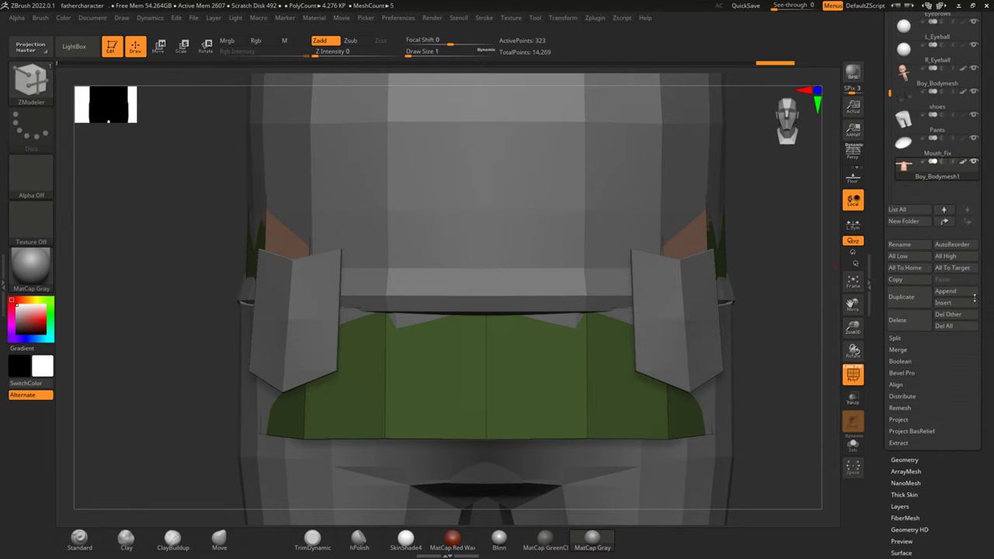
pyautogui.click(972, 143)
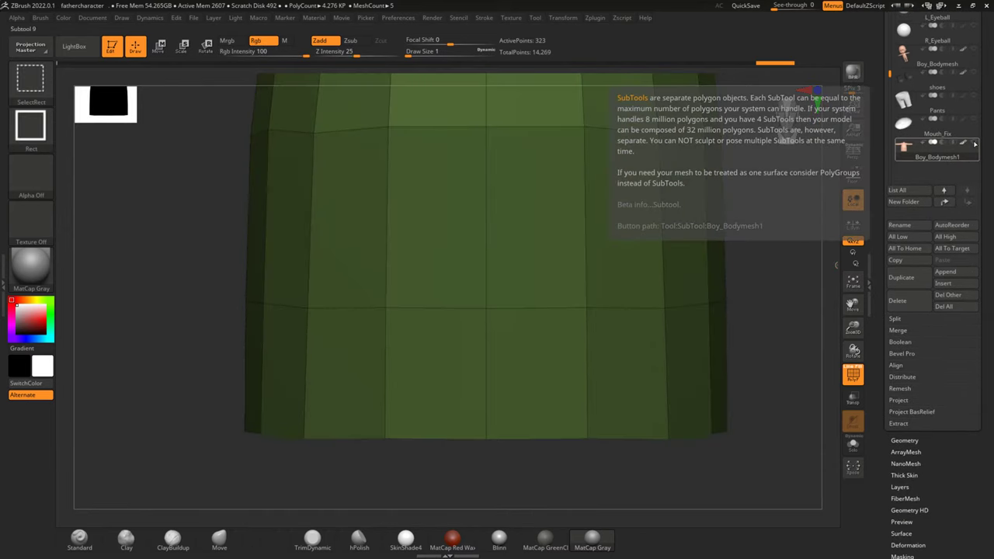
pyautogui.click(852, 444)
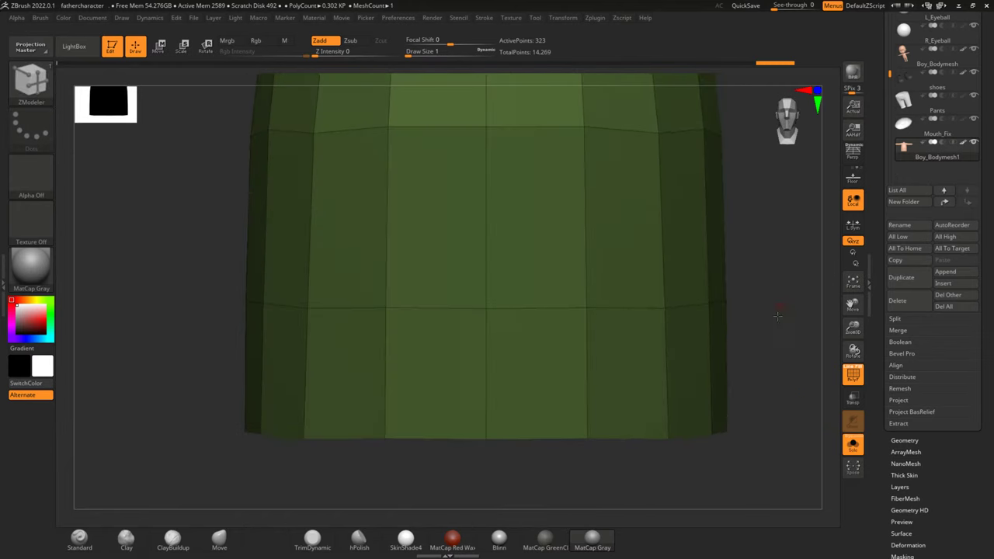
# Step: Insert a single vertical edge loop beside the shirt's centre line
pyautogui.moveTo(777, 314)
pyautogui.mouseDown()
pyautogui.moveTo(765, 395)
pyautogui.moveTo(778, 468)
pyautogui.moveTo(776, 228)
pyautogui.moveTo(794, 256)
pyautogui.moveTo(779, 413)
pyautogui.moveTo(770, 333)
pyautogui.moveTo(781, 383)
pyautogui.moveTo(783, 291)
pyautogui.moveTo(800, 243)
pyautogui.moveTo(784, 298)
pyautogui.mouseUp()
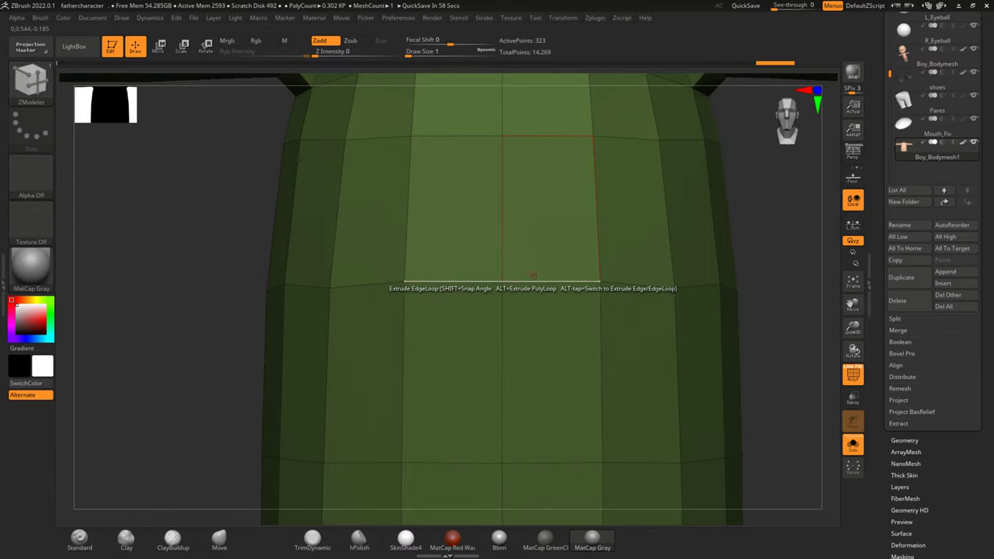
pyautogui.press('space')
pyautogui.click(508, 255)
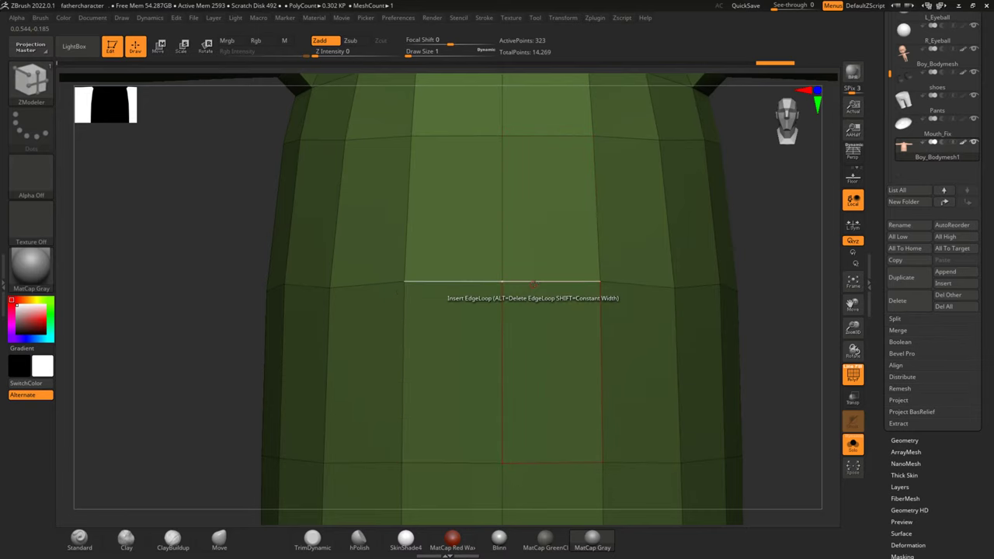
pyautogui.click(525, 282)
pyautogui.click(523, 284)
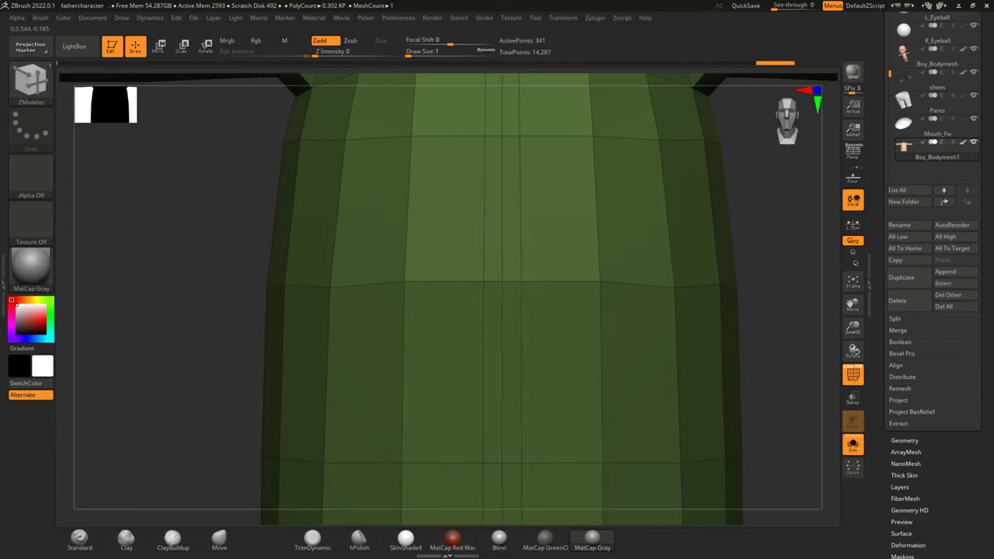
pyautogui.moveTo(518, 283); pyautogui.dragTo(510, 284)
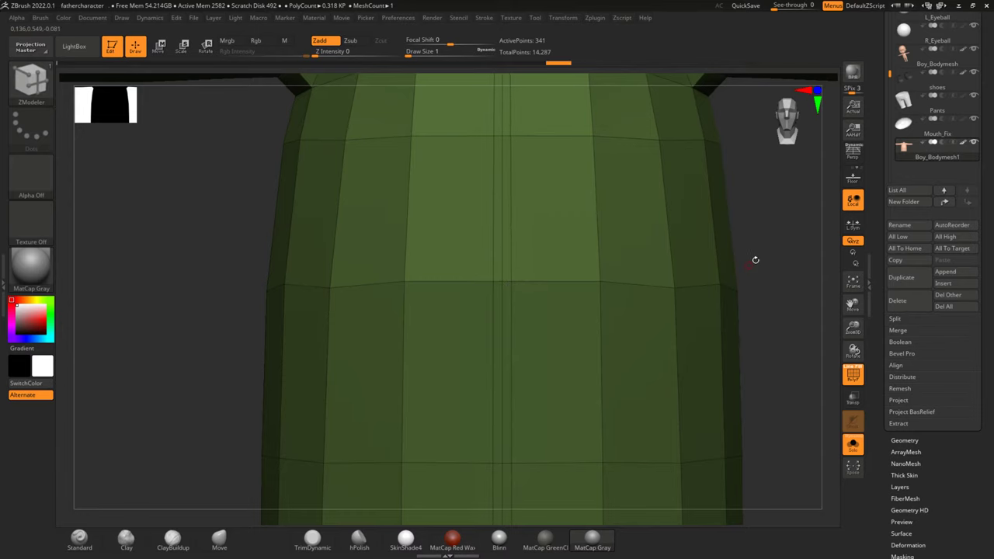
pyautogui.keyDown('alt'); pyautogui.moveTo(774, 235); pyautogui.dragTo(779, 303); pyautogui.keyUp('alt')
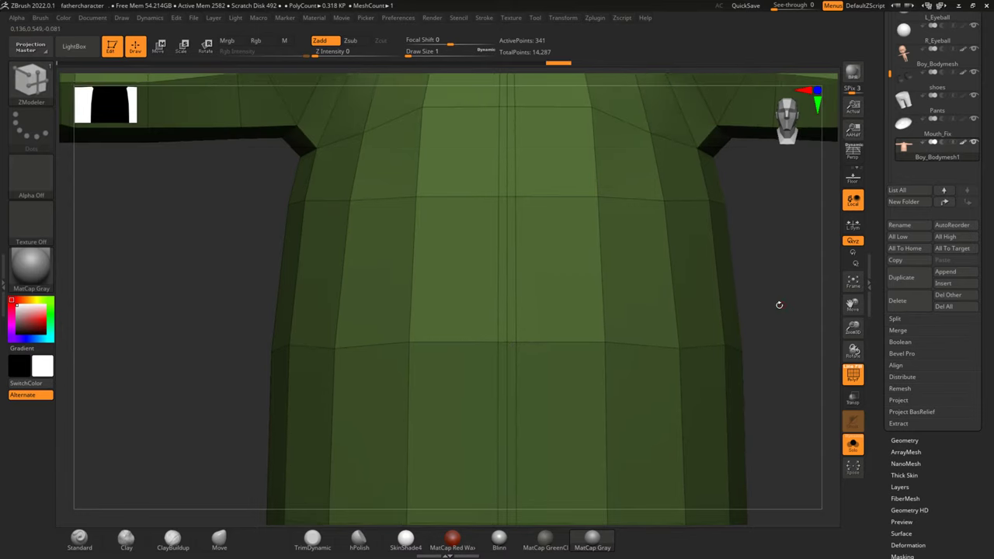
pyautogui.click(510, 343)
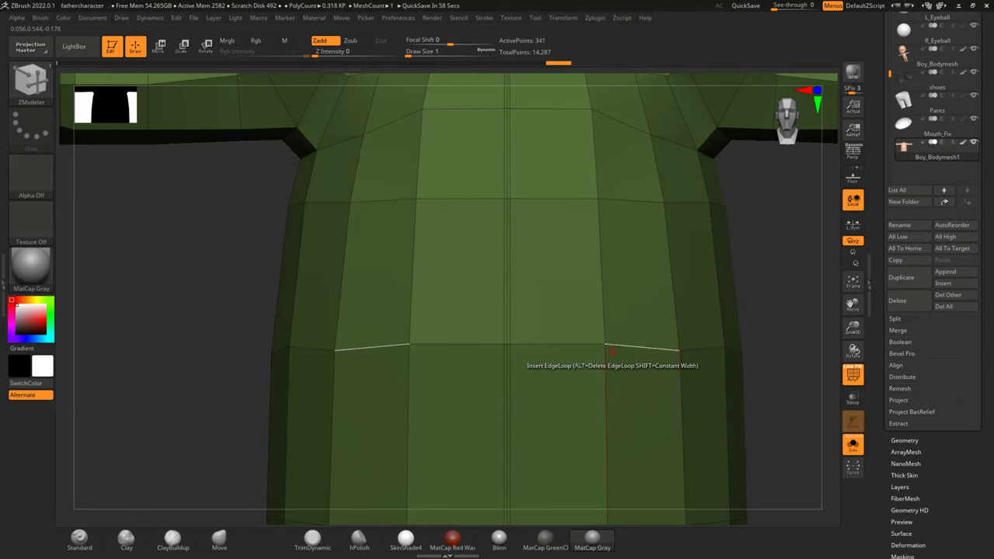
pyautogui.keyDown('alt'); pyautogui.click(516, 344); pyautogui.keyUp('alt')
pyautogui.click(523, 343)
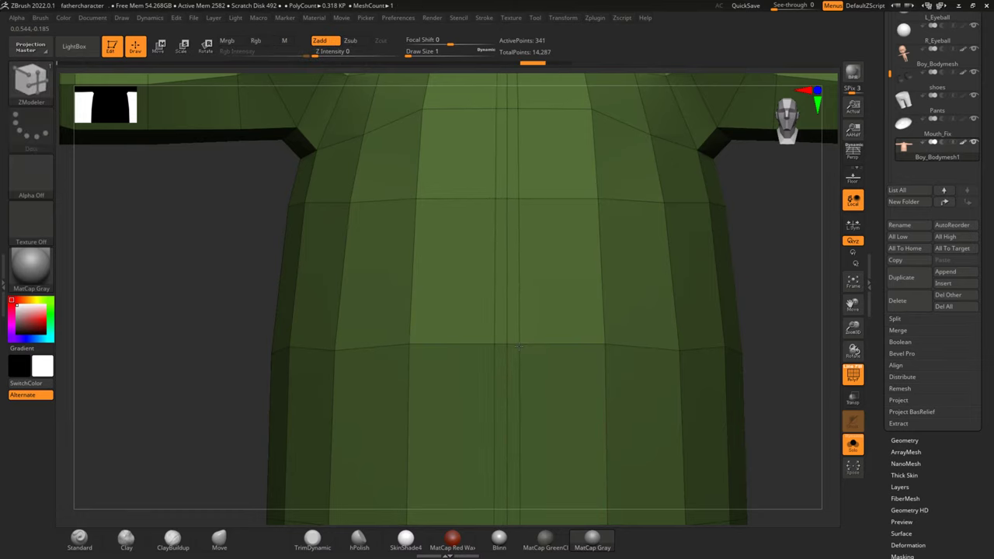
pyautogui.moveTo(780, 288)
pyautogui.mouseDown()
pyautogui.moveTo(786, 398)
pyautogui.moveTo(774, 212)
pyautogui.moveTo(792, 302)
pyautogui.mouseUp()
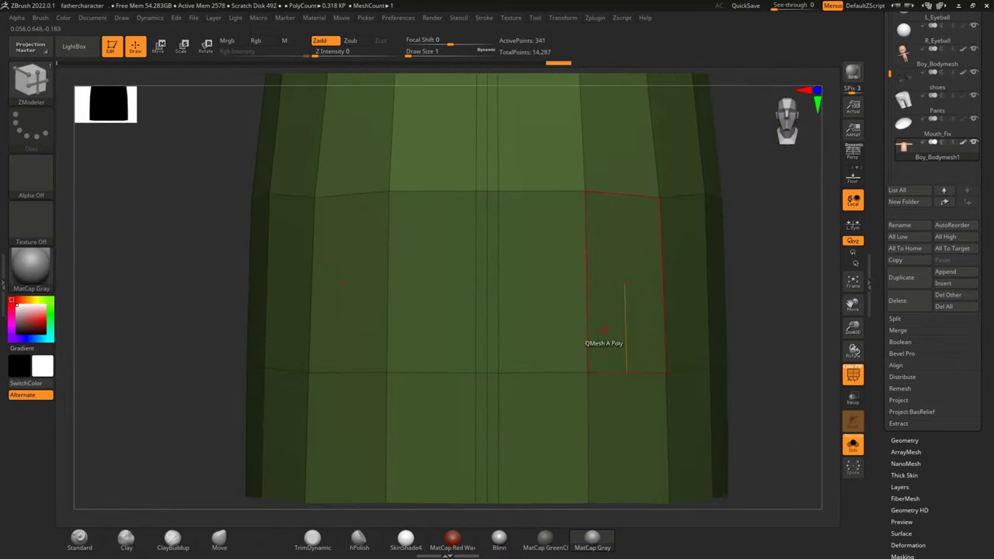
# Step: Delete the thin centre-strip polygons from the hem up to the collar
pyautogui.rightClick(492, 351)
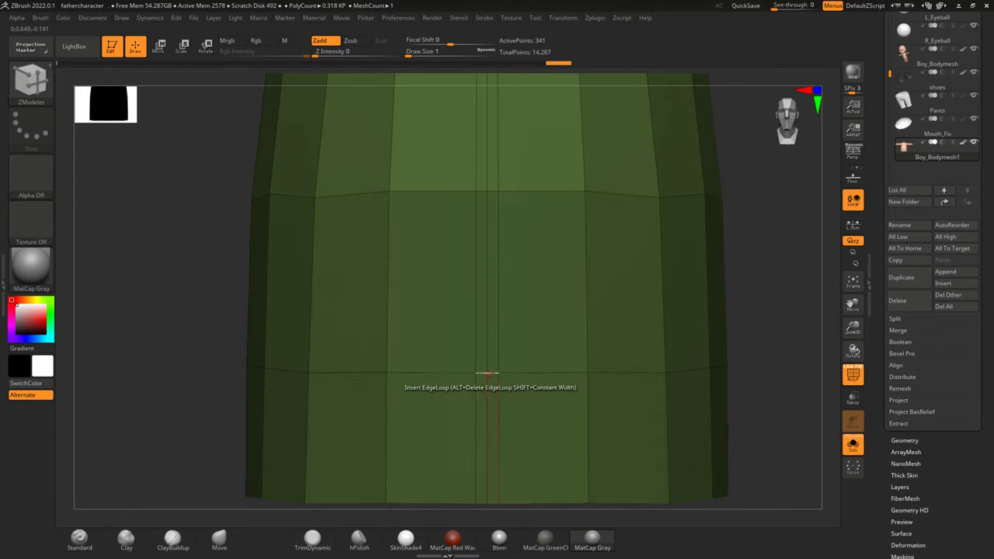
pyautogui.rightClick(494, 359)
pyautogui.click(353, 195)
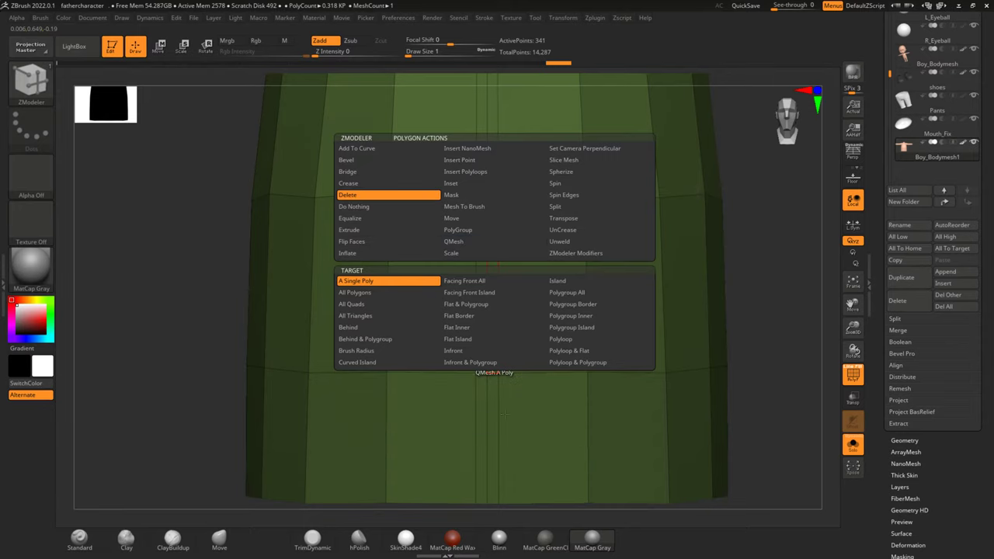
pyautogui.click(487, 481)
pyautogui.click(491, 365)
pyautogui.keyDown('alt'); pyautogui.moveTo(497, 341); pyautogui.dragTo(503, 314); pyautogui.keyUp('alt')
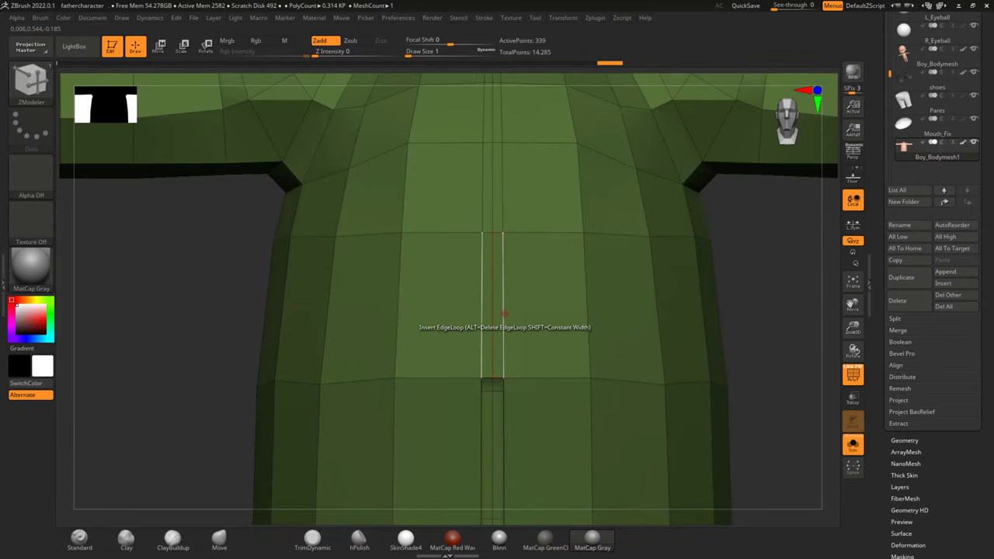
pyautogui.click(499, 326)
pyautogui.moveTo(694, 233); pyautogui.dragTo(628, 369)
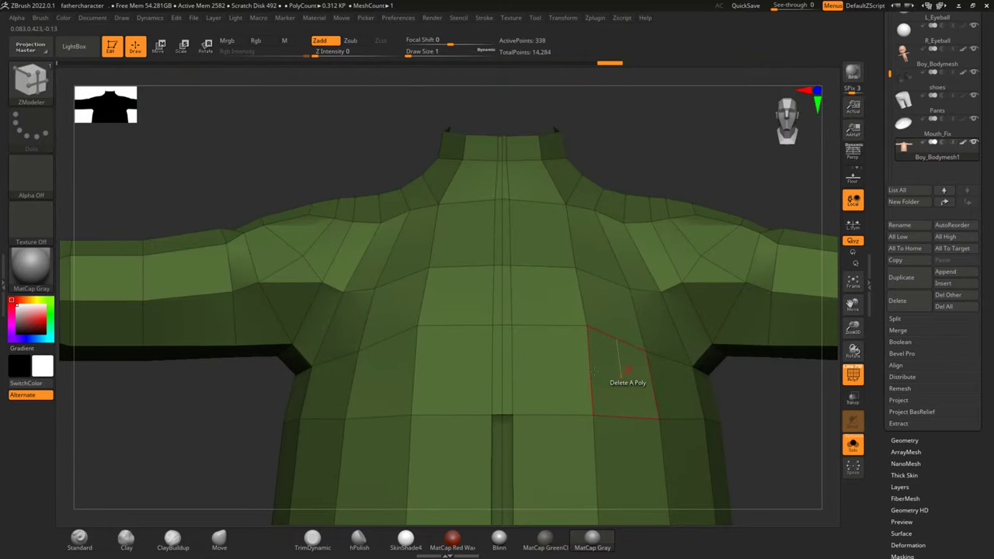
pyautogui.click(503, 374)
pyautogui.click(500, 317)
pyautogui.click(502, 233)
pyautogui.click(503, 186)
# Step: Remove an edge loop at the collar and check the opened front
pyautogui.moveTo(676, 111)
pyautogui.mouseDown()
pyautogui.moveTo(653, 264)
pyautogui.moveTo(660, 160)
pyautogui.moveTo(701, 199)
pyautogui.moveTo(552, 184)
pyautogui.moveTo(765, 389)
pyautogui.mouseUp()
pyautogui.keyDown('alt'); pyautogui.click(518, 305); pyautogui.keyUp('alt')
pyautogui.moveTo(801, 464)
pyautogui.mouseDown()
pyautogui.moveTo(747, 337)
pyautogui.moveTo(776, 232)
pyautogui.moveTo(787, 444)
pyautogui.moveTo(766, 337)
pyautogui.mouseUp()
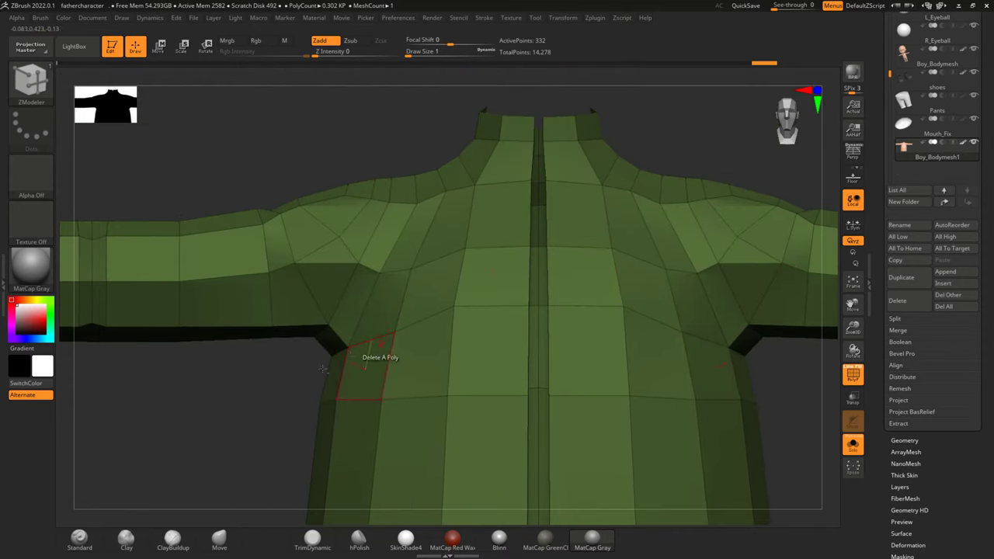
pyautogui.moveTo(350, 357); pyautogui.dragTo(250, 401)
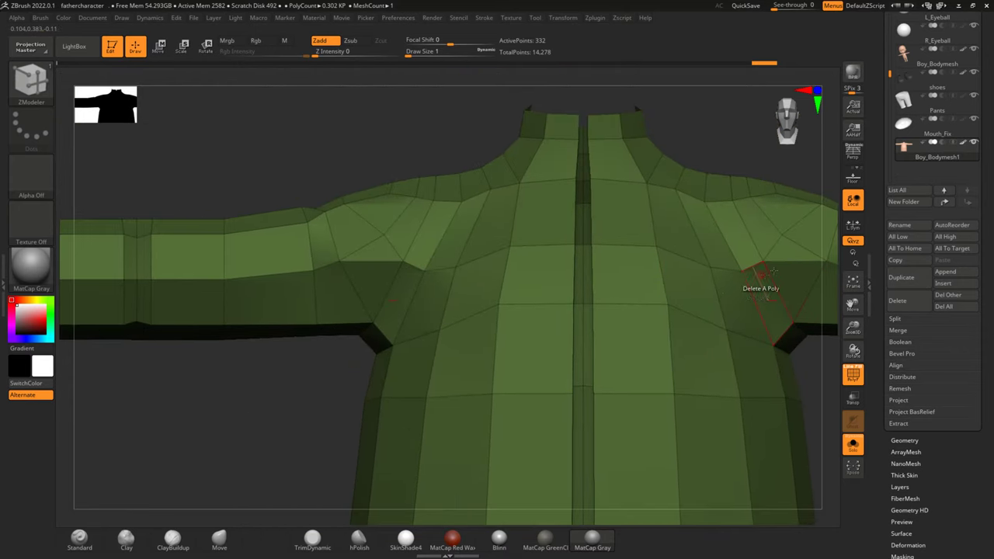
pyautogui.moveTo(208, 384); pyautogui.dragTo(215, 390)
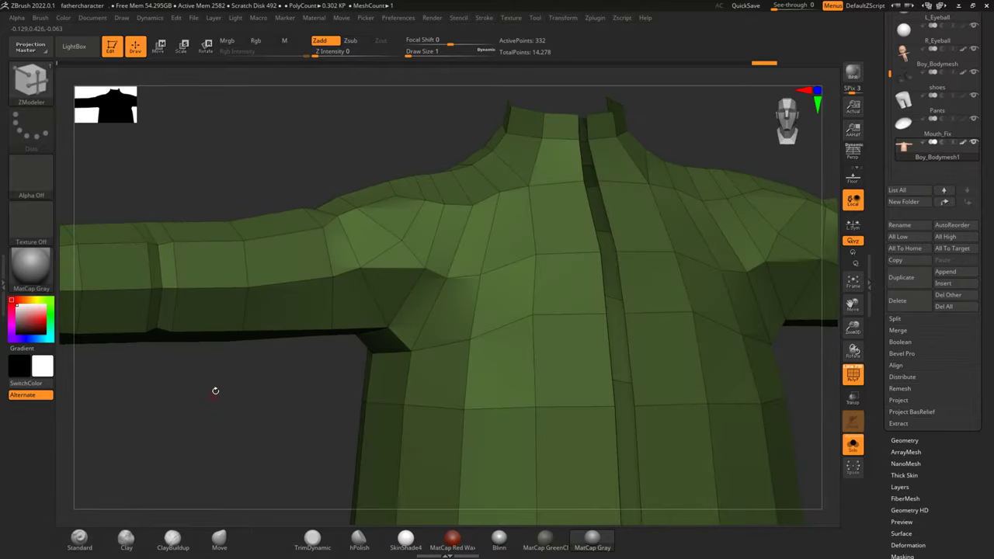
pyautogui.moveTo(229, 384)
pyautogui.mouseDown()
pyautogui.moveTo(257, 404)
pyautogui.moveTo(367, 431)
pyautogui.moveTo(266, 440)
pyautogui.moveTo(378, 409)
pyautogui.moveTo(393, 434)
pyautogui.moveTo(384, 443)
pyautogui.moveTo(394, 493)
pyautogui.moveTo(365, 450)
pyautogui.moveTo(378, 405)
pyautogui.moveTo(721, 450)
pyautogui.mouseUp()
# Step: Puff the whole shirt slightly outward with a small Deformation Inflate
pyautogui.scroll(-1, 954, 473)
pyautogui.scroll(-5, 950, 419)
pyautogui.scroll(-2, 945, 373)
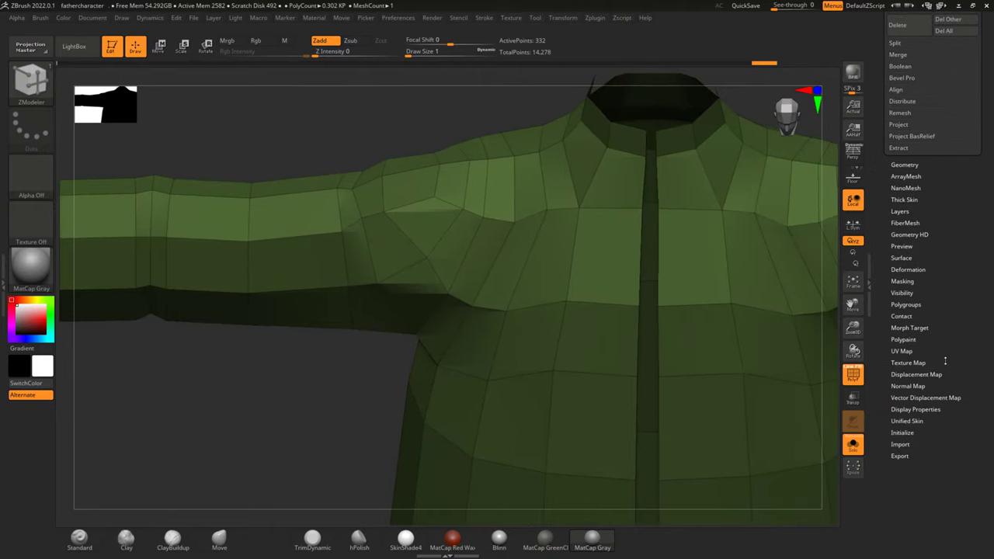
pyautogui.click(909, 269)
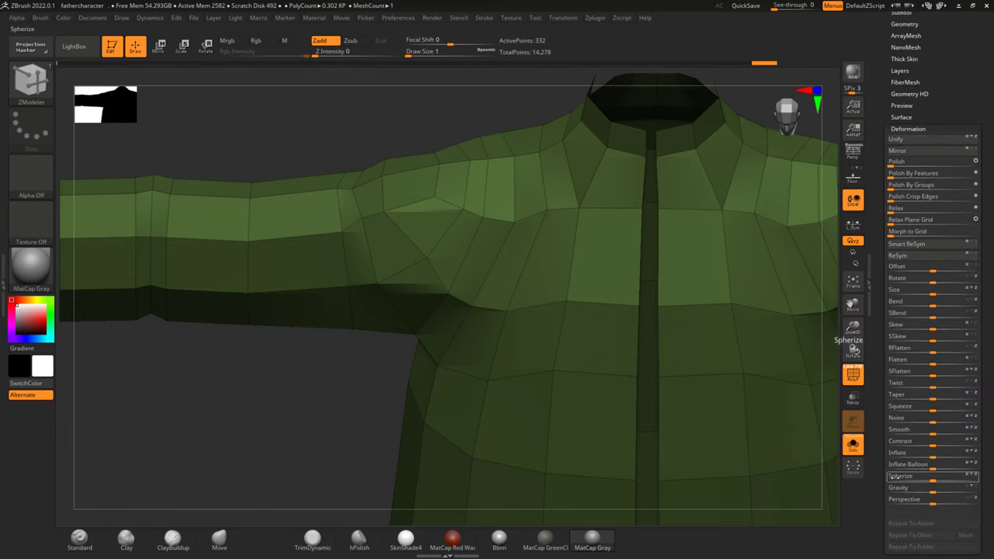
pyautogui.click(905, 453)
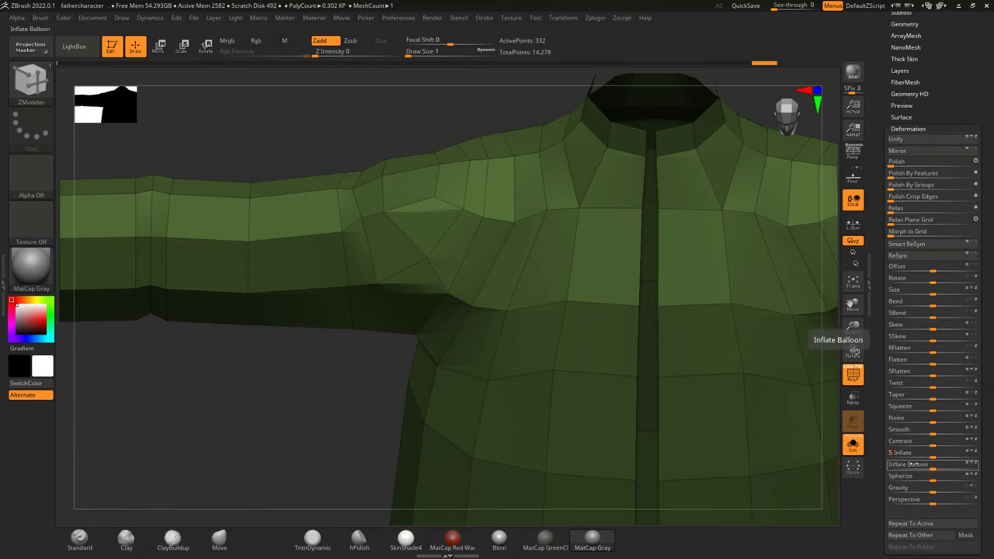
pyautogui.click(913, 463)
# Step: Delete the collar's top edge loop, leaving 324 points
pyautogui.moveTo(342, 444); pyautogui.dragTo(264, 450)
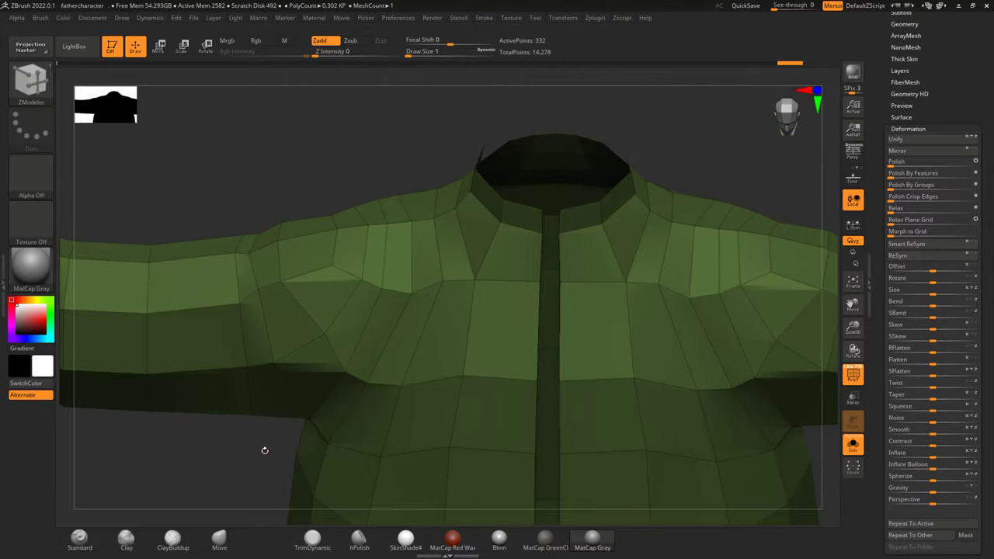
pyautogui.moveTo(726, 142); pyautogui.dragTo(738, 184)
pyautogui.moveTo(681, 193)
pyautogui.mouseDown()
pyautogui.moveTo(631, 203)
pyautogui.moveTo(646, 208)
pyautogui.mouseUp()
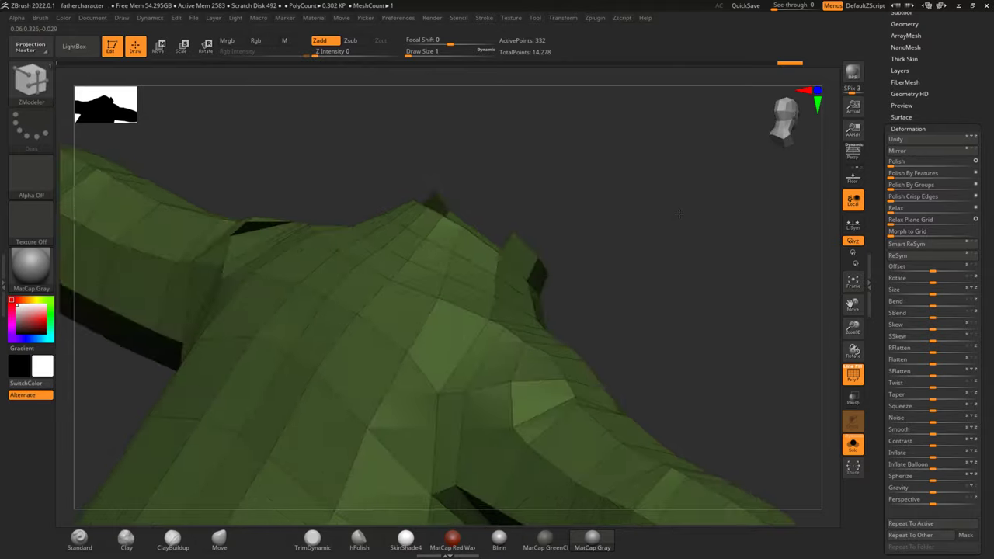
pyautogui.moveTo(646, 208); pyautogui.dragTo(475, 264)
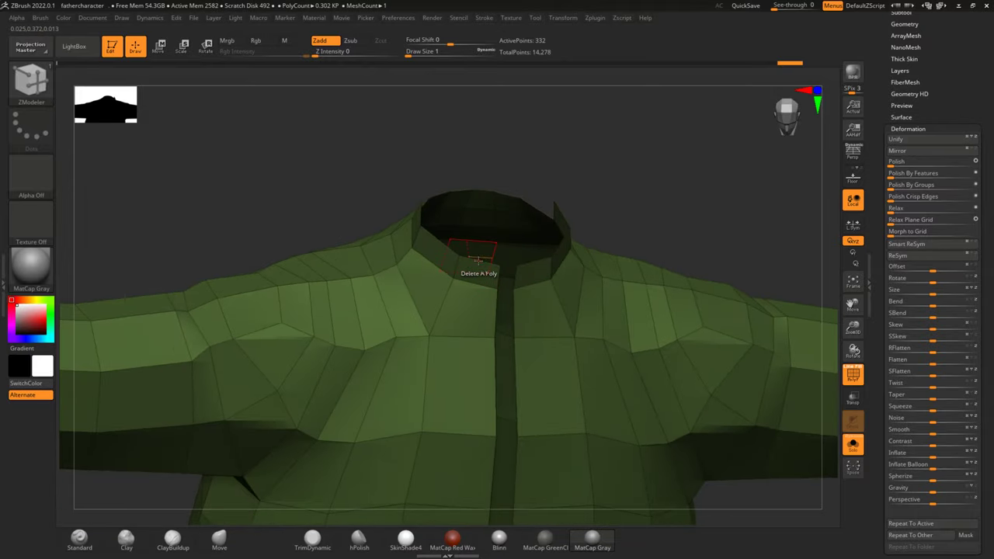
pyautogui.press('space')
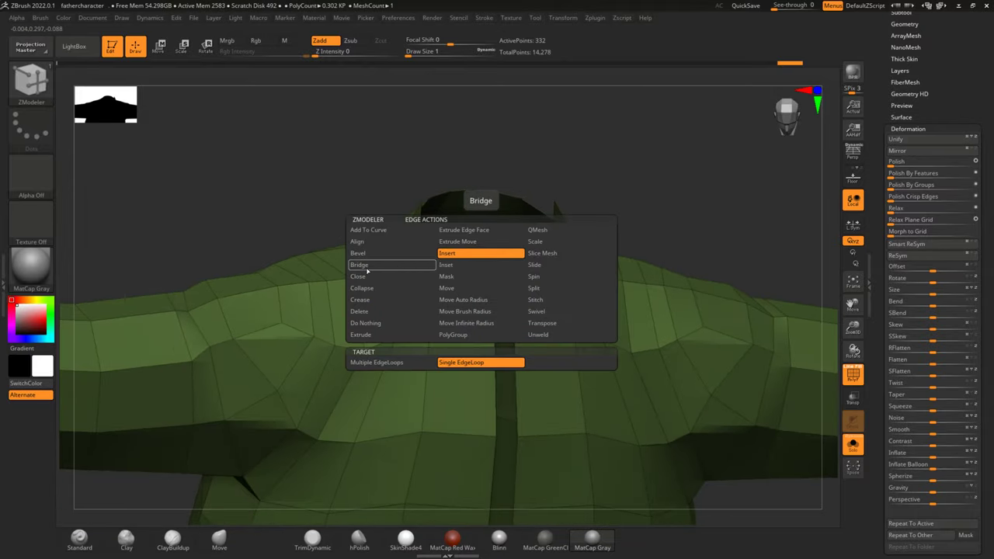
pyautogui.click(361, 311)
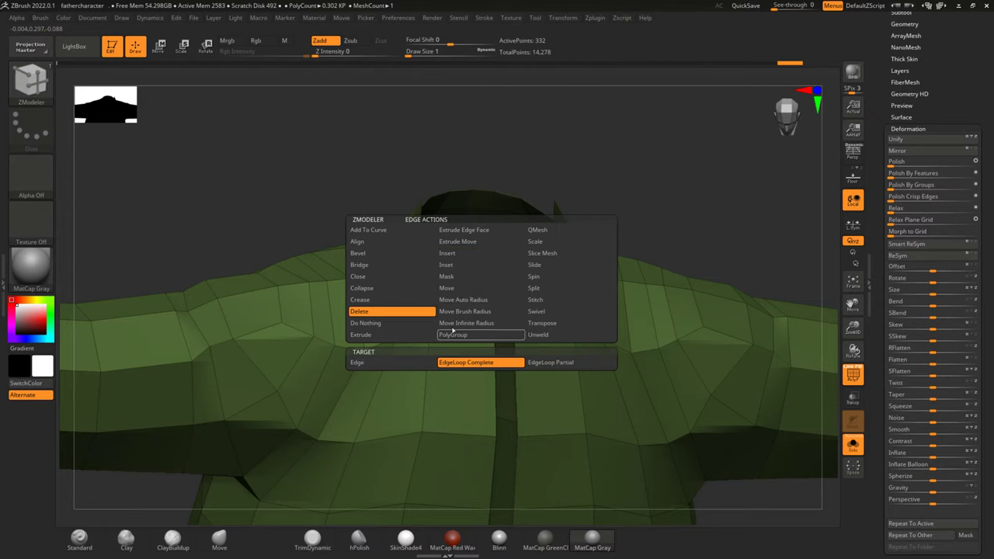
pyautogui.moveTo(614, 164); pyautogui.dragTo(512, 208)
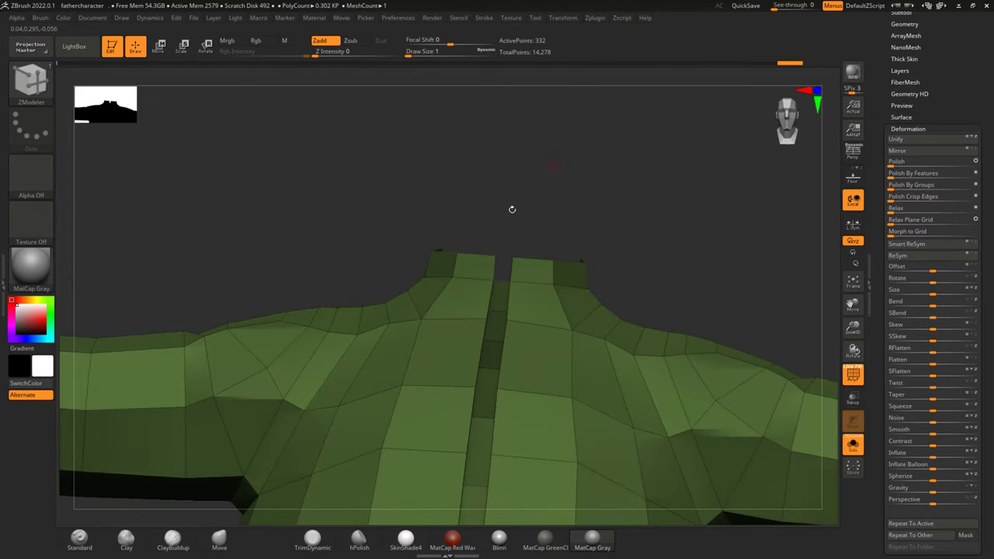
pyautogui.click(481, 254)
pyautogui.moveTo(647, 209)
pyautogui.keyDown('shift'); pyautogui.mouseDown()
pyautogui.moveTo(699, 221)
pyautogui.moveTo(704, 189)
pyautogui.moveTo(811, 453)
pyautogui.moveTo(624, 360)
pyautogui.mouseUp(); pyautogui.keyUp('shift')
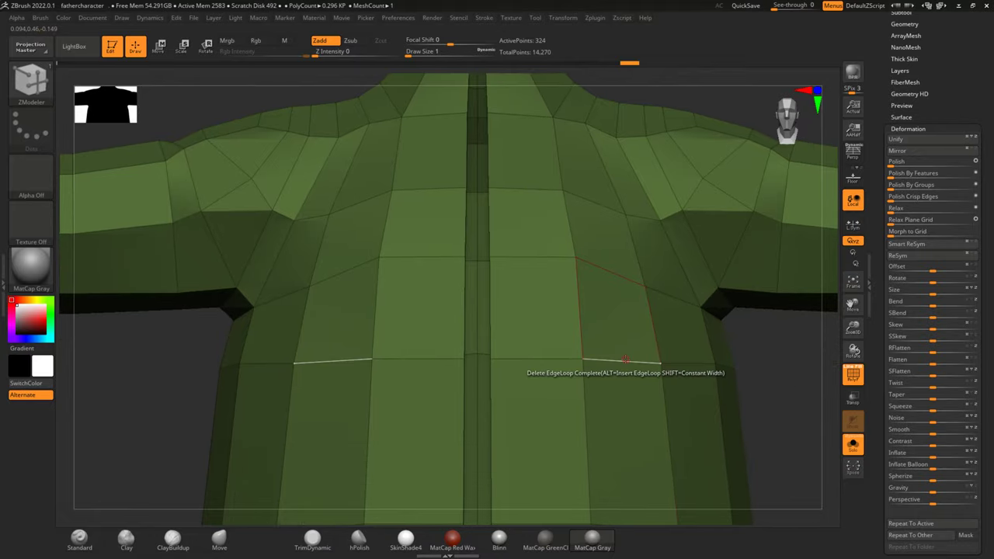
pyautogui.scroll(-3, 625, 360)
# Step: Zoom out and turn off Solo to show the whole character around the shirt
pyautogui.scroll(-4, 625, 359)
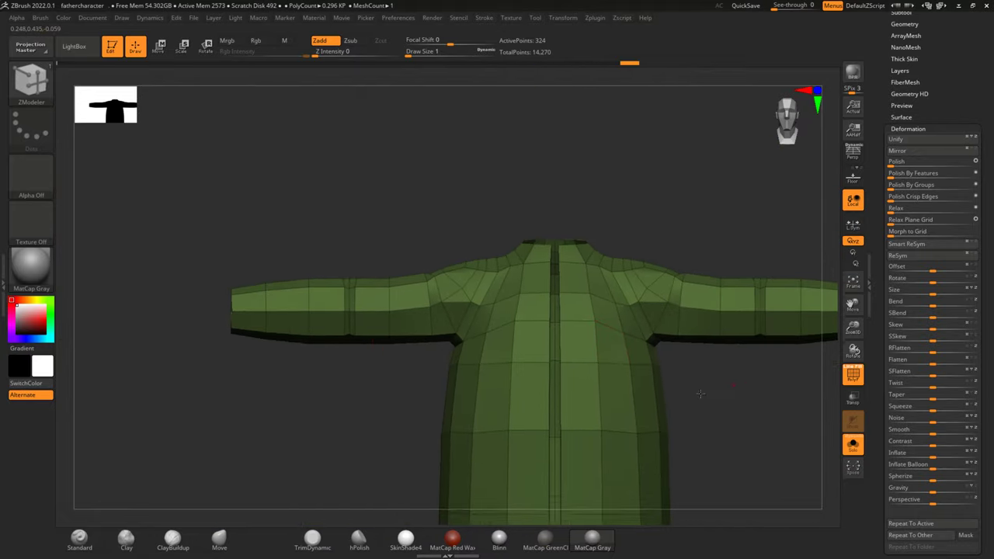
pyautogui.keyDown('alt'); pyautogui.moveTo(699, 393); pyautogui.dragTo(668, 399); pyautogui.keyUp('alt')
pyautogui.click(853, 443)
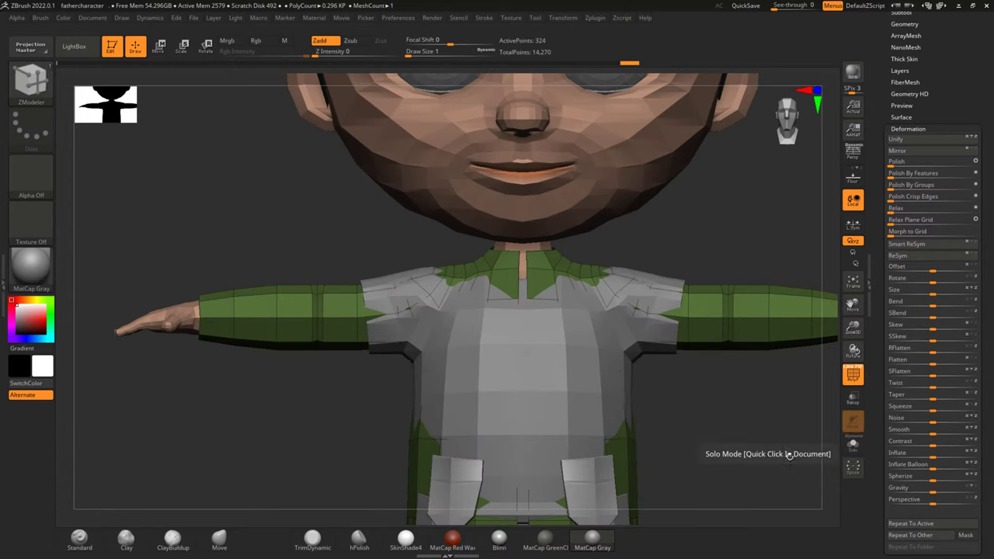
pyautogui.moveTo(758, 399)
pyautogui.keyDown('alt'); pyautogui.mouseDown()
pyautogui.moveTo(729, 310)
pyautogui.moveTo(729, 344)
pyautogui.mouseUp(); pyautogui.keyUp('alt')
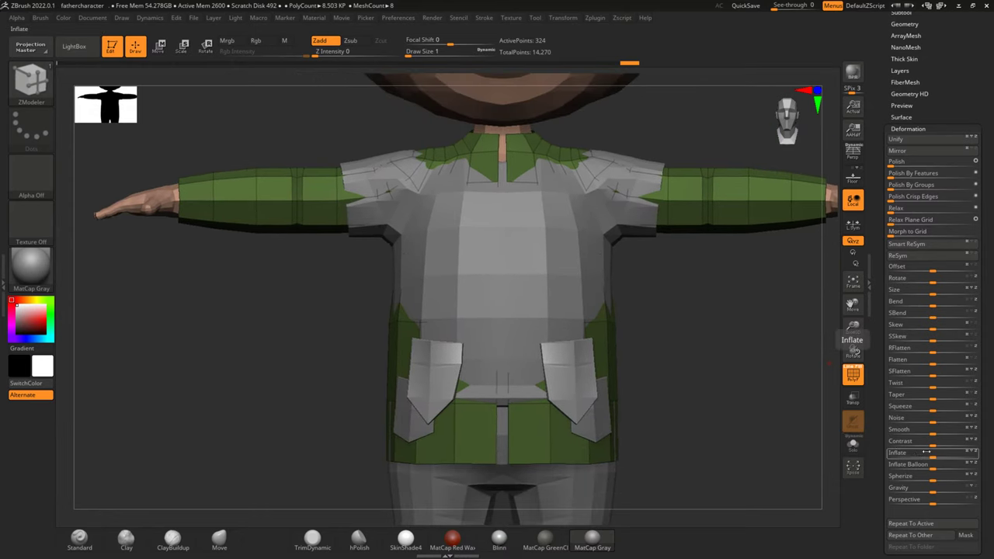
# Step: Try inflating the shirt to cover the body, then undo the inflation
pyautogui.moveTo(932, 456); pyautogui.dragTo(936, 458)
pyautogui.moveTo(934, 458); pyautogui.dragTo(933, 458)
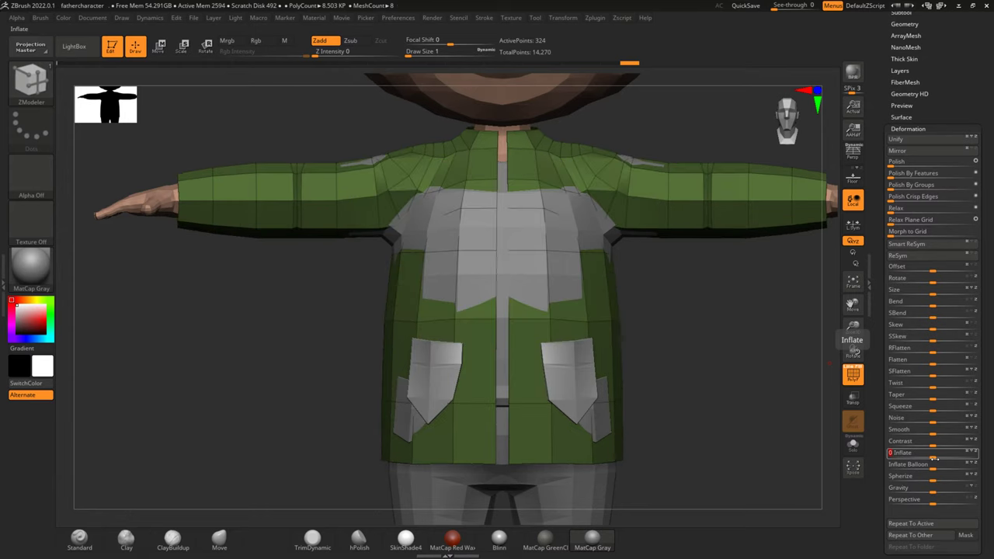
pyautogui.moveTo(694, 326)
pyautogui.mouseDown()
pyautogui.moveTo(727, 381)
pyautogui.moveTo(729, 337)
pyautogui.moveTo(222, 383)
pyautogui.moveTo(323, 376)
pyautogui.moveTo(353, 390)
pyautogui.moveTo(330, 392)
pyautogui.moveTo(336, 399)
pyautogui.mouseUp()
pyautogui.press('ctrl')
pyautogui.click(219, 536)
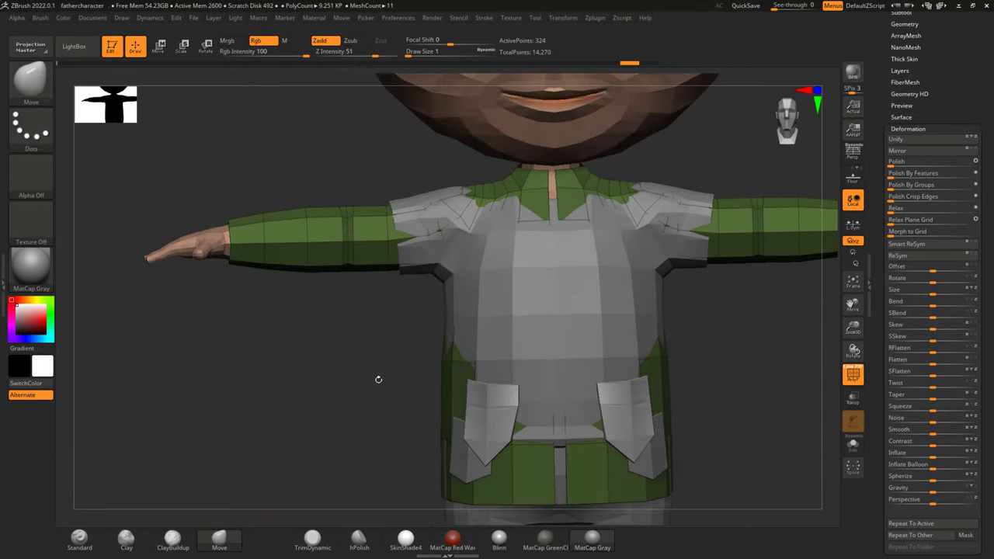
# Step: Enlarge the Move brush to about 27 and pull the shirt's shoulders and sleeves outward symmetrically
pyautogui.press('space')
pyautogui.moveTo(409, 341); pyautogui.dragTo(419, 343)
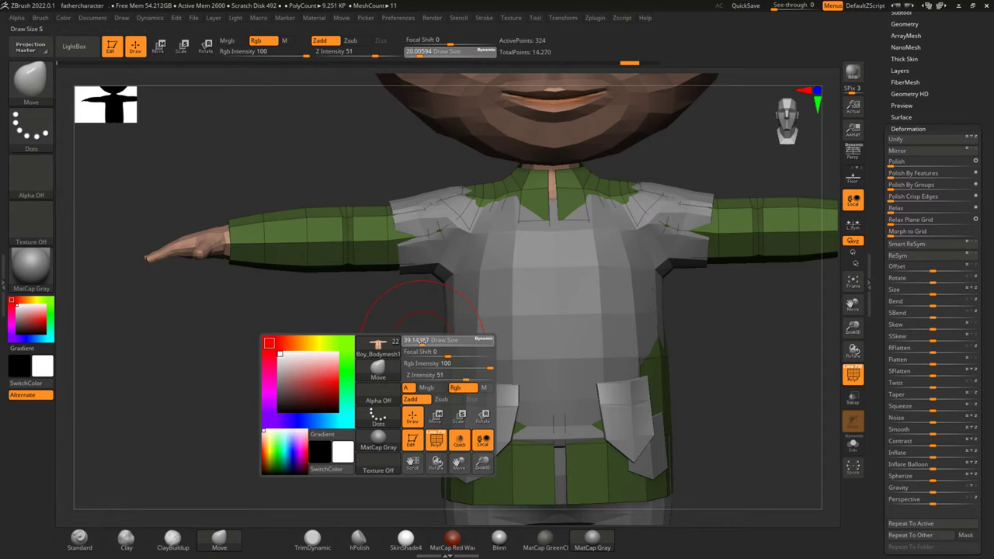
pyautogui.moveTo(441, 199)
pyautogui.mouseDown()
pyautogui.moveTo(444, 191)
pyautogui.moveTo(416, 187)
pyautogui.moveTo(394, 194)
pyautogui.mouseUp()
pyautogui.moveTo(385, 318); pyautogui.dragTo(371, 336)
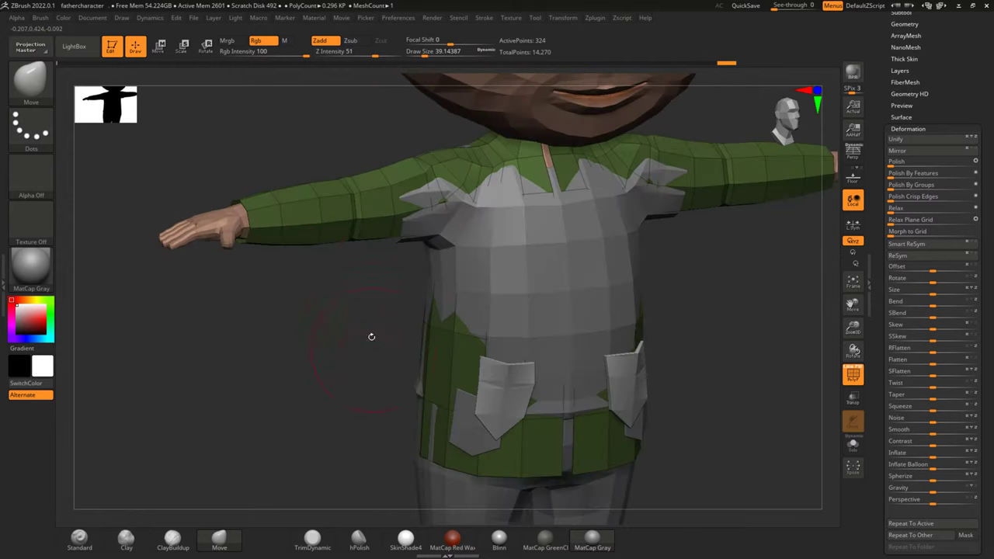
pyautogui.moveTo(416, 210)
pyautogui.mouseDown()
pyautogui.moveTo(411, 222)
pyautogui.moveTo(466, 211)
pyautogui.mouseUp()
pyautogui.moveTo(334, 303)
pyautogui.mouseDown()
pyautogui.moveTo(318, 330)
pyautogui.moveTo(561, 280)
pyautogui.moveTo(599, 277)
pyautogui.moveTo(619, 292)
pyautogui.moveTo(679, 264)
pyautogui.moveTo(656, 222)
pyautogui.moveTo(443, 206)
pyautogui.mouseUp()
pyautogui.press('space')
pyautogui.moveTo(381, 236)
pyautogui.mouseDown()
pyautogui.moveTo(355, 233)
pyautogui.moveTo(364, 252)
pyautogui.moveTo(374, 234)
pyautogui.mouseUp()
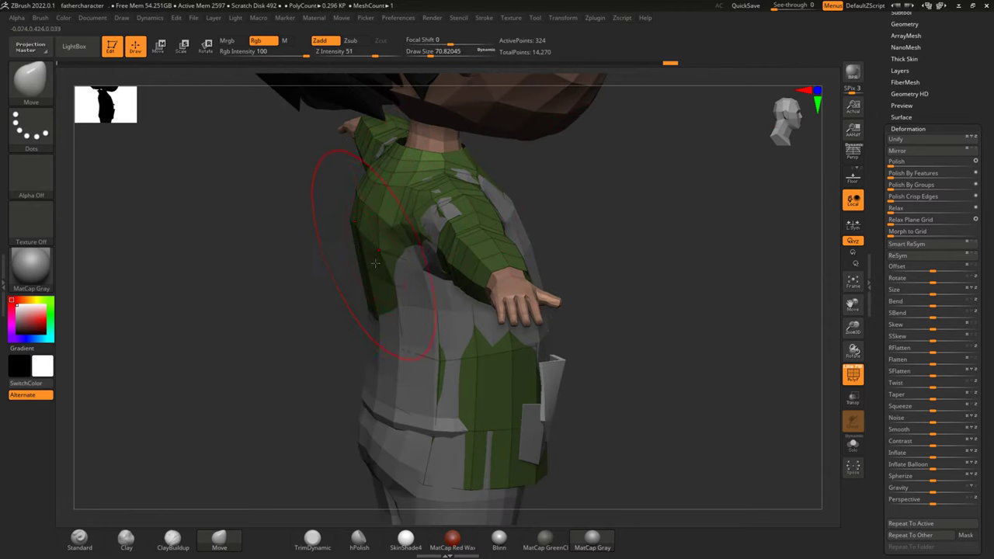
# Step: Pull the green shirt down over the hip, then undo the unwanted pulls
pyautogui.moveTo(299, 322)
pyautogui.mouseDown()
pyautogui.moveTo(328, 271)
pyautogui.moveTo(572, 318)
pyautogui.moveTo(587, 334)
pyautogui.moveTo(668, 342)
pyautogui.mouseUp()
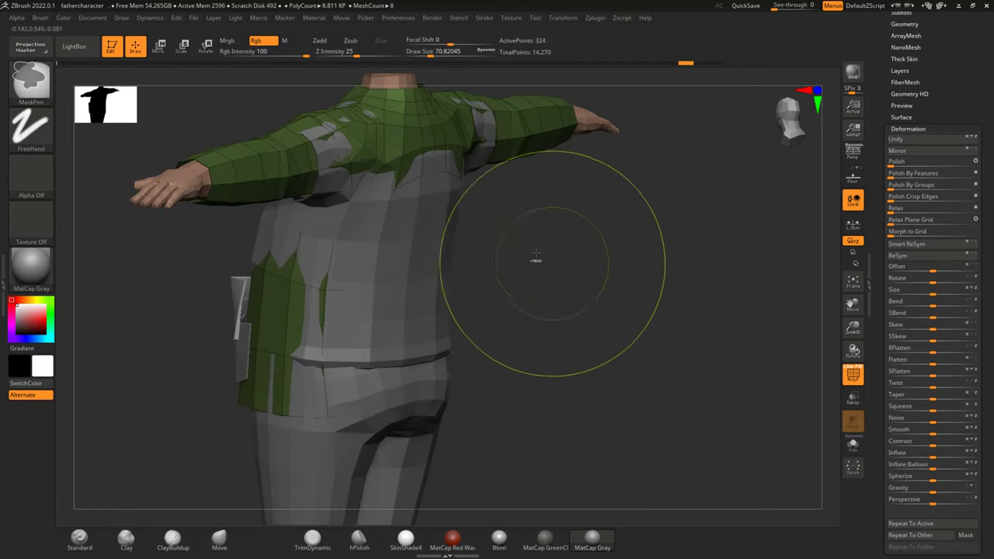
pyautogui.keyDown('alt'); pyautogui.click(483, 144); pyautogui.keyUp('alt')
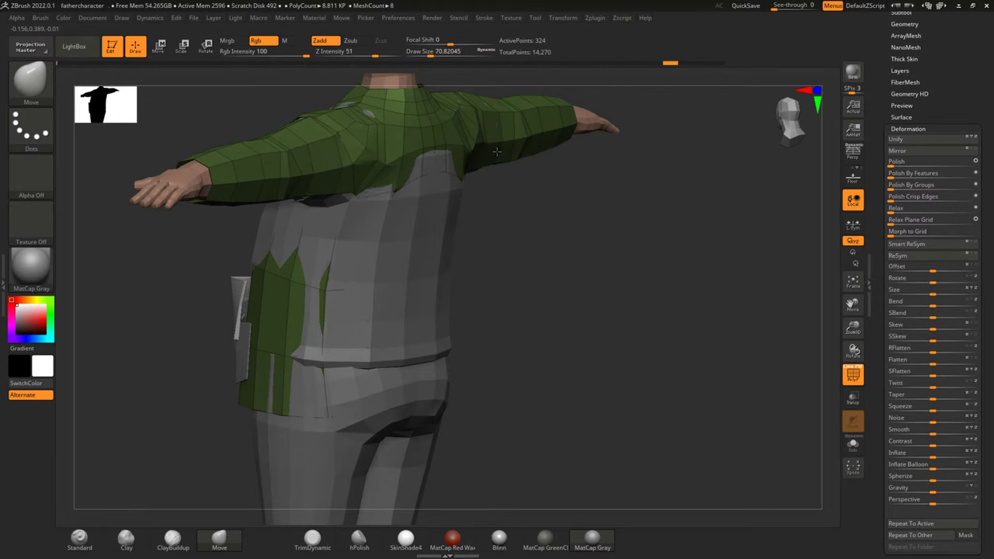
pyautogui.moveTo(411, 217)
pyautogui.mouseDown()
pyautogui.moveTo(422, 374)
pyautogui.moveTo(412, 398)
pyautogui.moveTo(432, 412)
pyautogui.mouseUp()
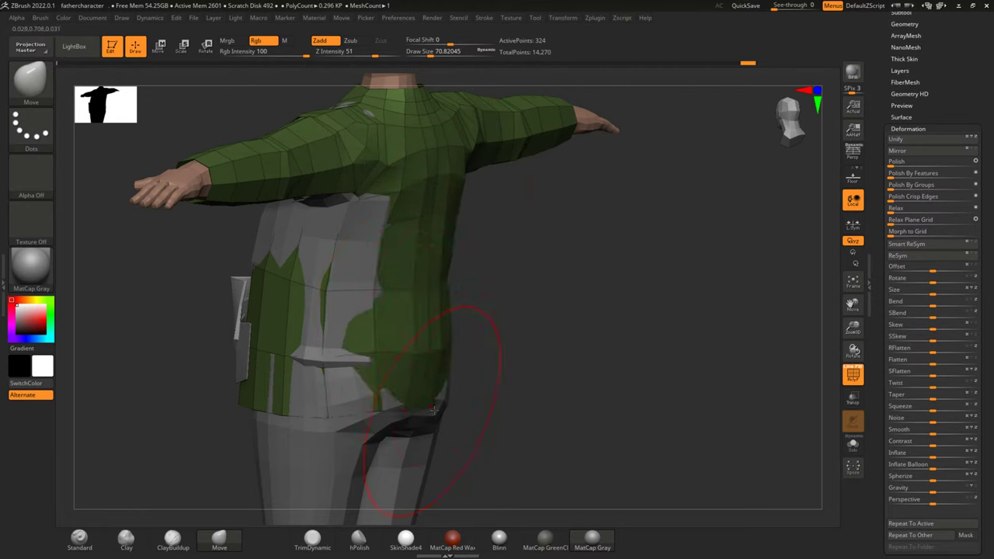
pyautogui.hotkey('ctrl', 'z')
pyautogui.hotkey('ctrl', 'z')
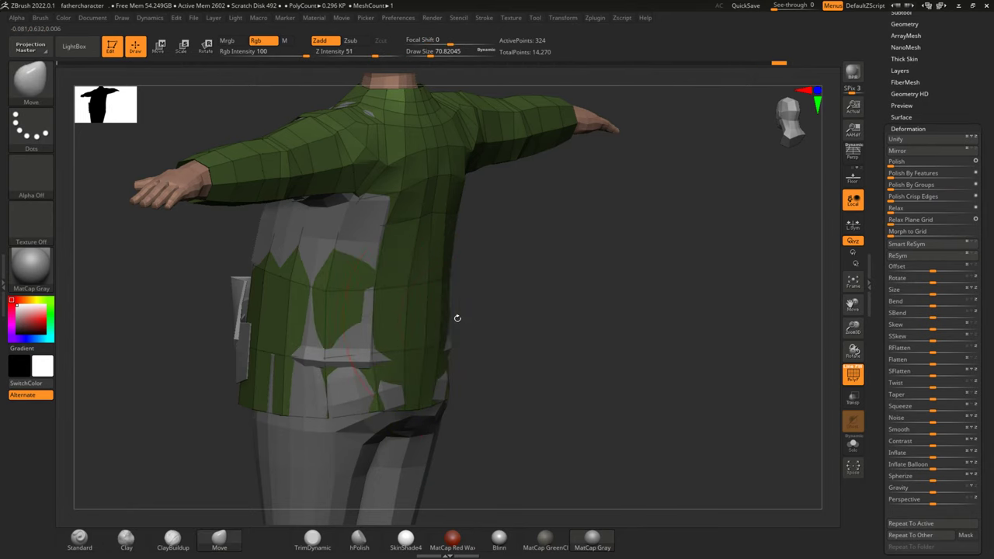
pyautogui.hotkey('ctrl', 'z')
pyautogui.moveTo(544, 364); pyautogui.dragTo(532, 322)
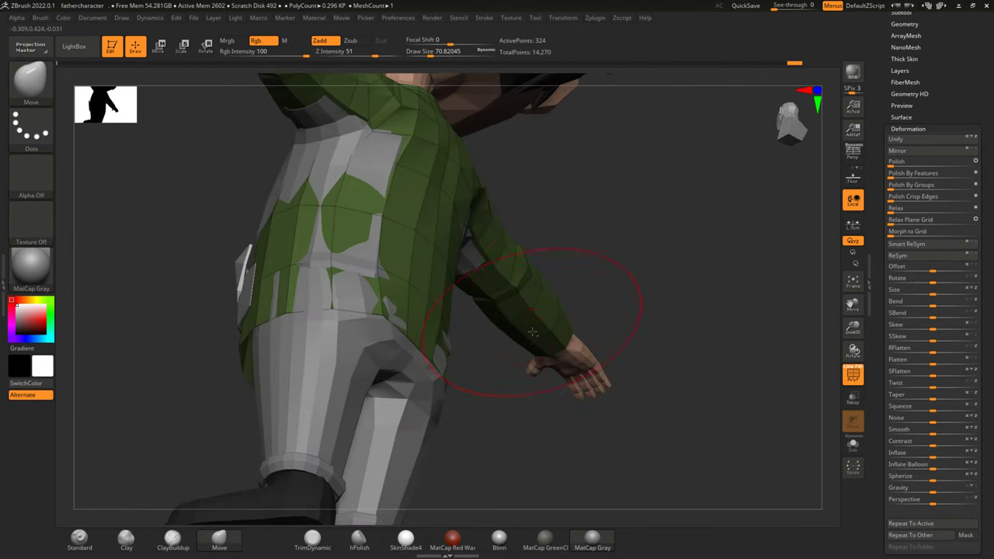
pyautogui.moveTo(528, 385); pyautogui.dragTo(523, 435)
pyautogui.moveTo(642, 284)
pyautogui.mouseDown()
pyautogui.moveTo(587, 388)
pyautogui.moveTo(606, 326)
pyautogui.moveTo(563, 364)
pyautogui.mouseUp()
pyautogui.hotkey('ctrl', 'z')
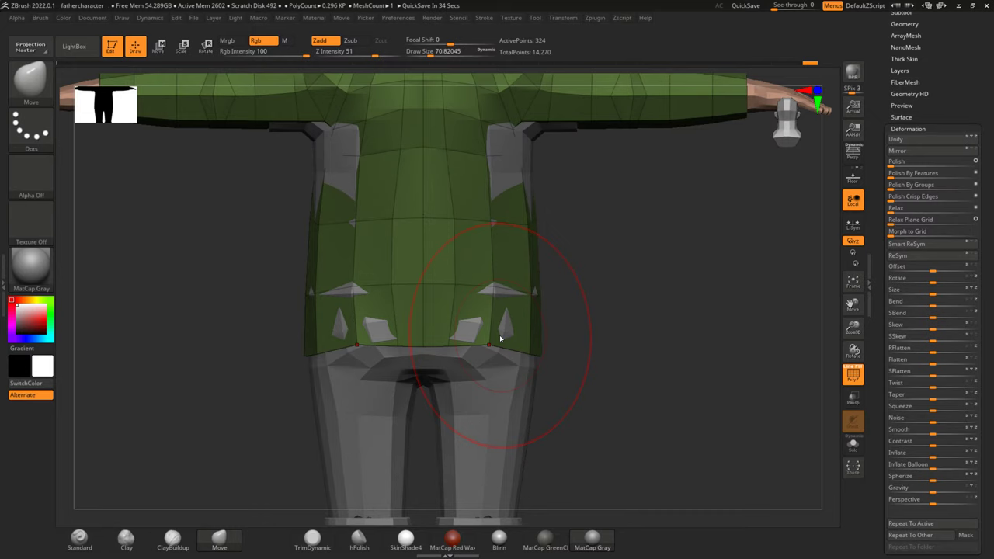
# Step: From the back, shrink the brush and pull the shirt over the grey side and armpit patches
pyautogui.moveTo(692, 232)
pyautogui.mouseDown()
pyautogui.moveTo(659, 298)
pyautogui.moveTo(552, 283)
pyautogui.moveTo(576, 281)
pyautogui.mouseUp()
pyautogui.press('space')
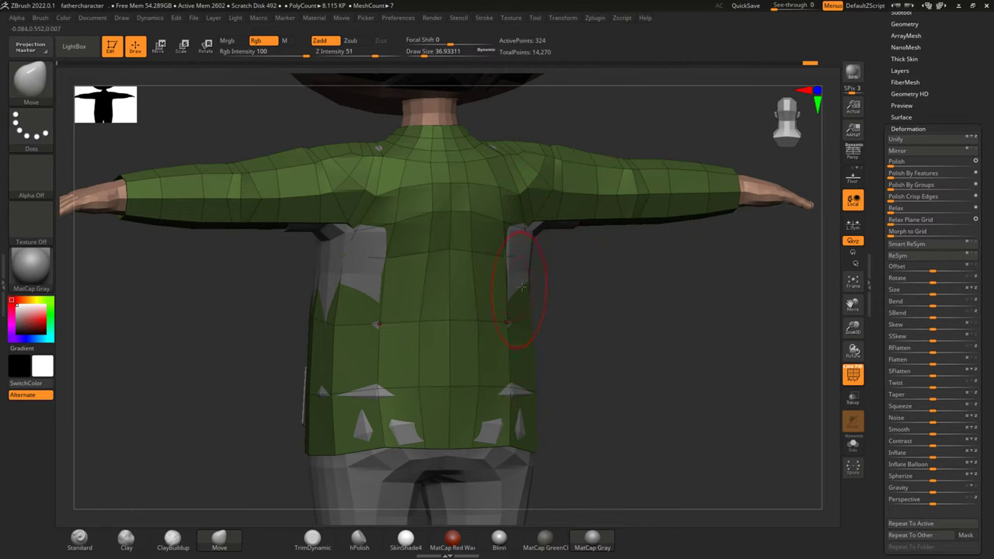
pyautogui.moveTo(513, 277)
pyautogui.mouseDown()
pyautogui.moveTo(520, 249)
pyautogui.moveTo(535, 273)
pyautogui.mouseUp()
pyautogui.moveTo(534, 234); pyautogui.dragTo(544, 238)
# Step: Orbit around the character to check coverage and make the pockets subtool active
pyautogui.moveTo(618, 276)
pyautogui.mouseDown()
pyautogui.moveTo(515, 329)
pyautogui.moveTo(308, 304)
pyautogui.moveTo(336, 318)
pyautogui.moveTo(367, 308)
pyautogui.mouseUp()
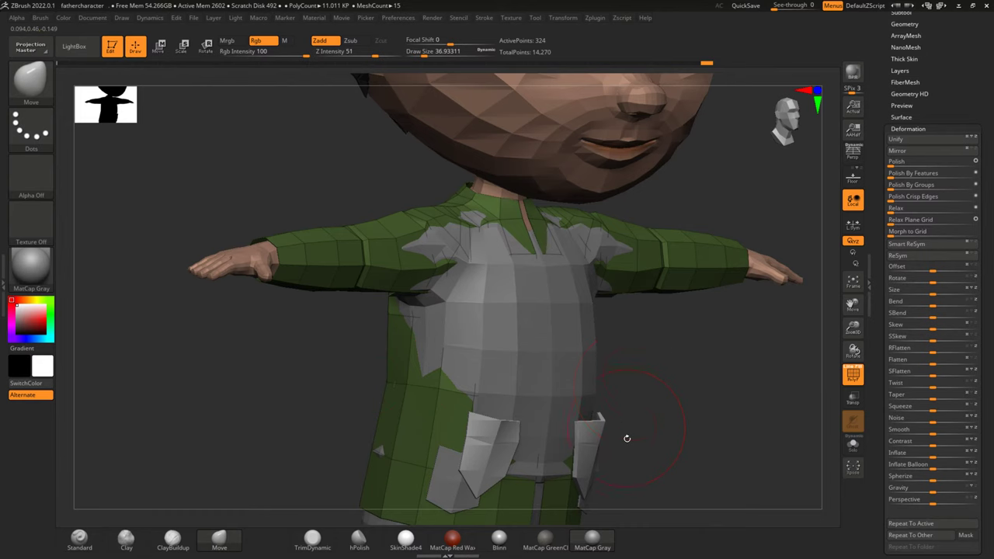
pyautogui.moveTo(670, 402); pyautogui.dragTo(668, 352)
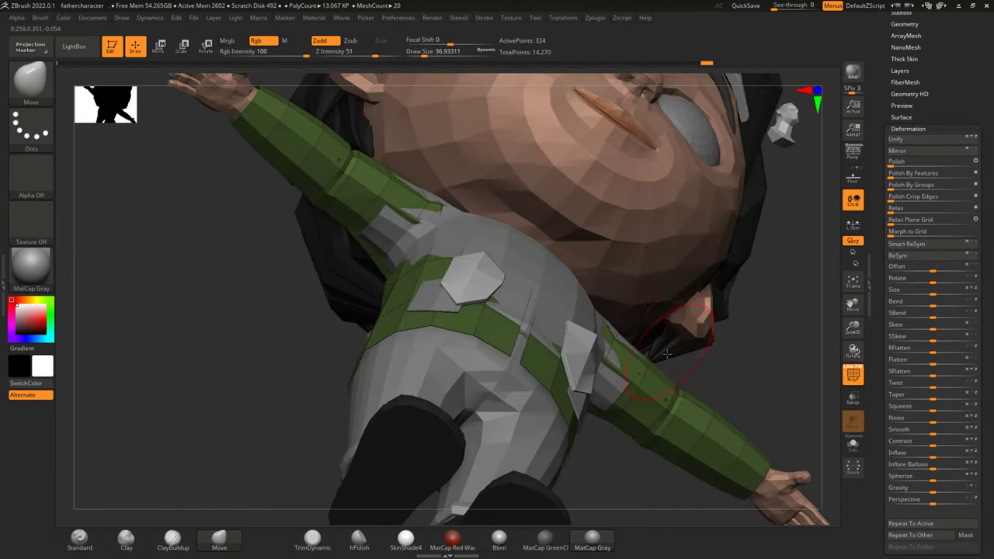
pyautogui.moveTo(788, 295)
pyautogui.mouseDown()
pyautogui.moveTo(776, 366)
pyautogui.moveTo(670, 468)
pyautogui.moveTo(533, 375)
pyautogui.mouseUp()
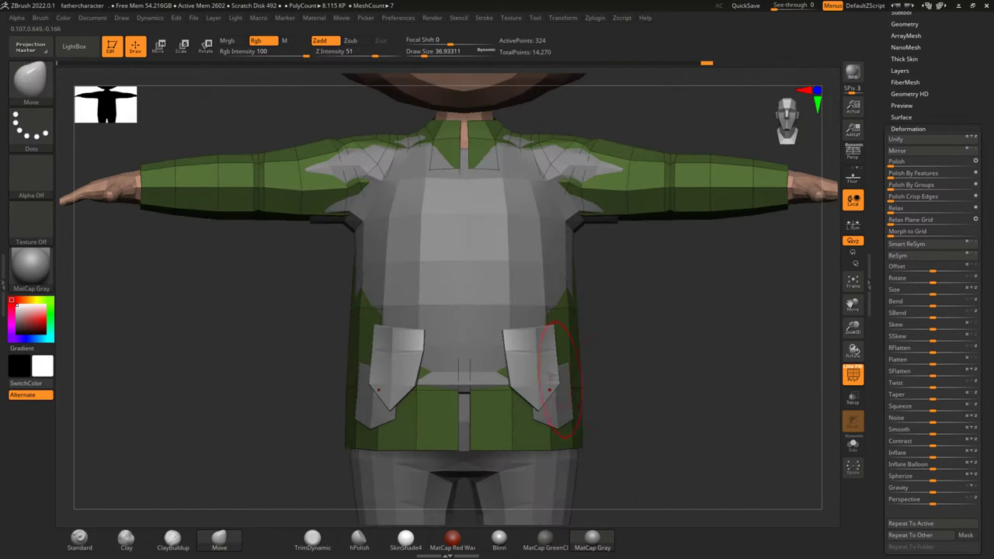
pyautogui.keyDown('alt'); pyautogui.click(537, 371); pyautogui.keyUp('alt')
# Step: Select the purple T_Shirt subtool and isolate it with Solo
pyautogui.scroll(10, 889, 141)
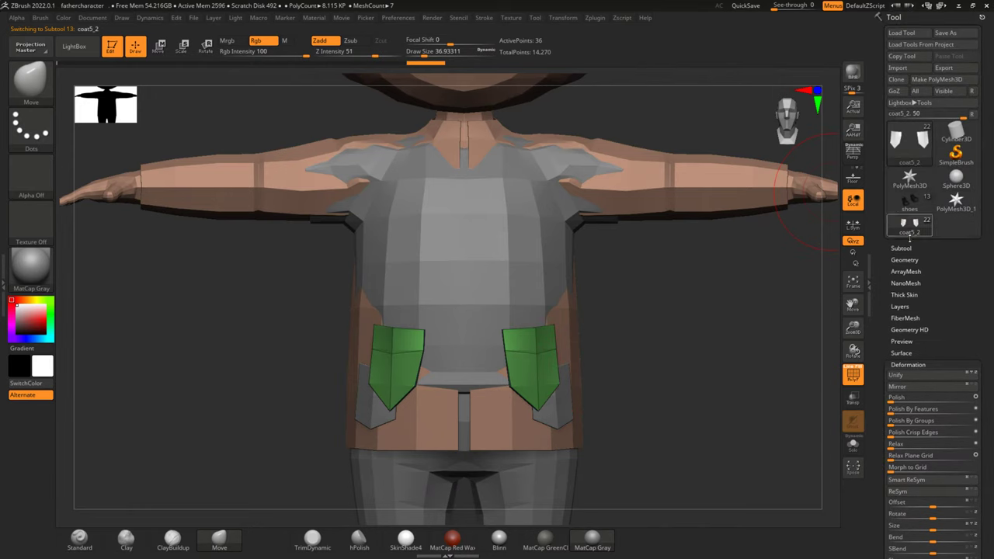
pyautogui.scroll(5, 932, 195)
pyautogui.scroll(-5, 967, 221)
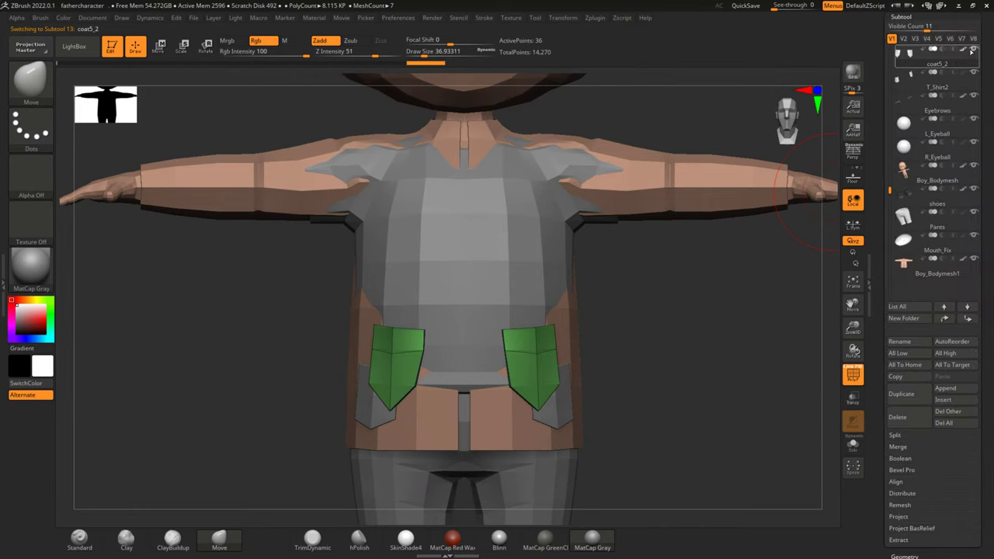
pyautogui.keyDown('alt'); pyautogui.click(570, 417); pyautogui.keyUp('alt')
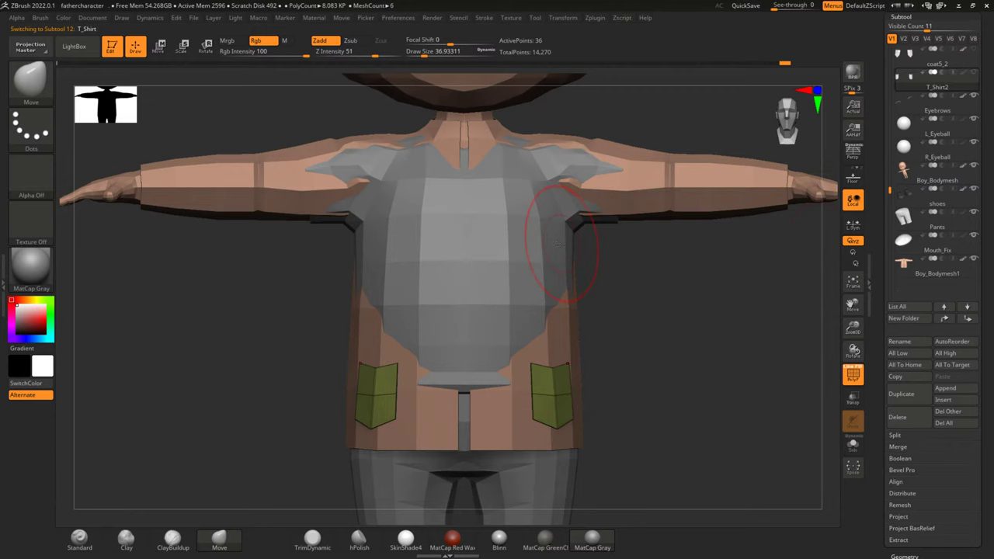
pyautogui.keyDown('alt'); pyautogui.moveTo(699, 350); pyautogui.dragTo(601, 301); pyautogui.keyUp('alt')
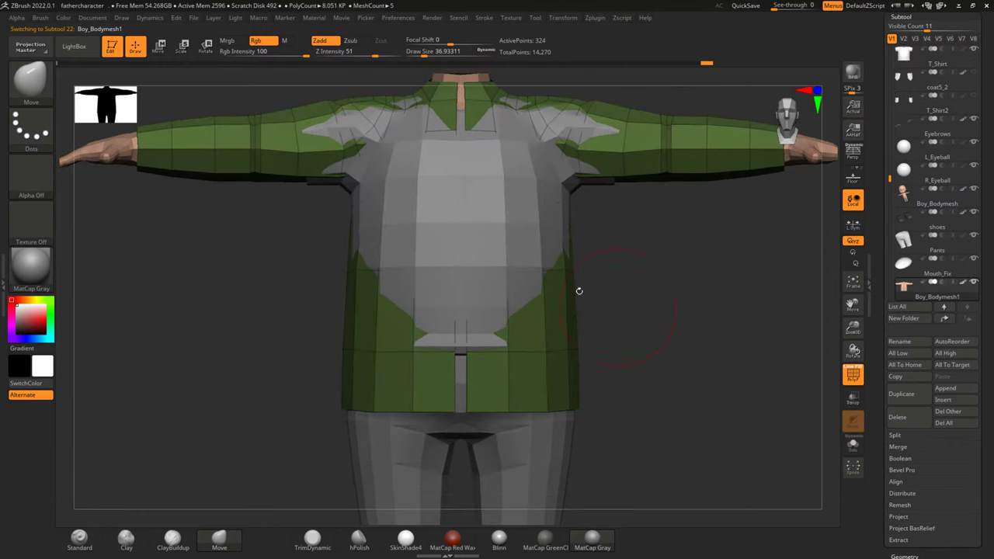
pyautogui.keyDown('alt'); pyautogui.click(509, 225); pyautogui.keyUp('alt')
pyautogui.click(853, 447)
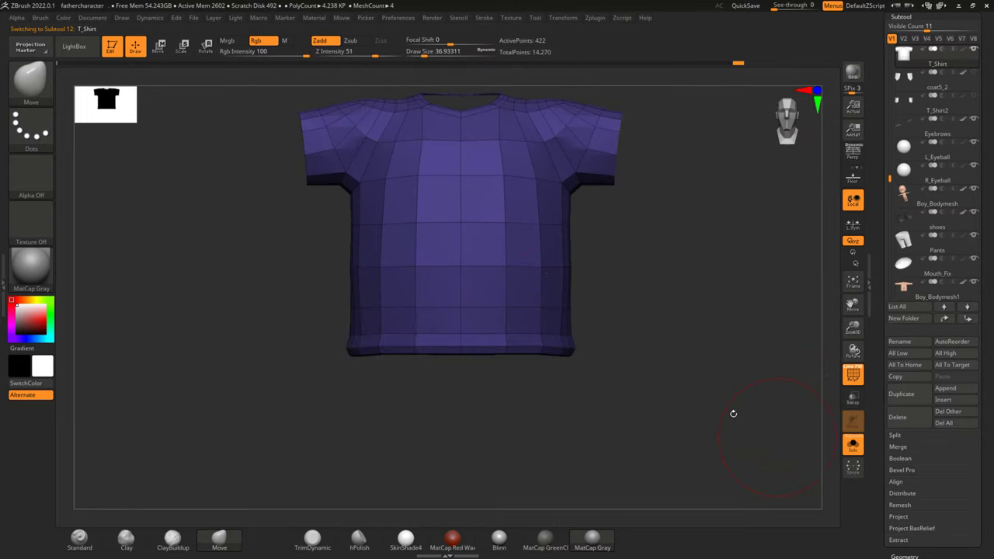
# Step: Mask the bottom rows of the T-shirt from a straight front view
pyautogui.keyDown('ctrl'); pyautogui.moveTo(220, 443); pyautogui.dragTo(664, 359); pyautogui.keyUp('ctrl')
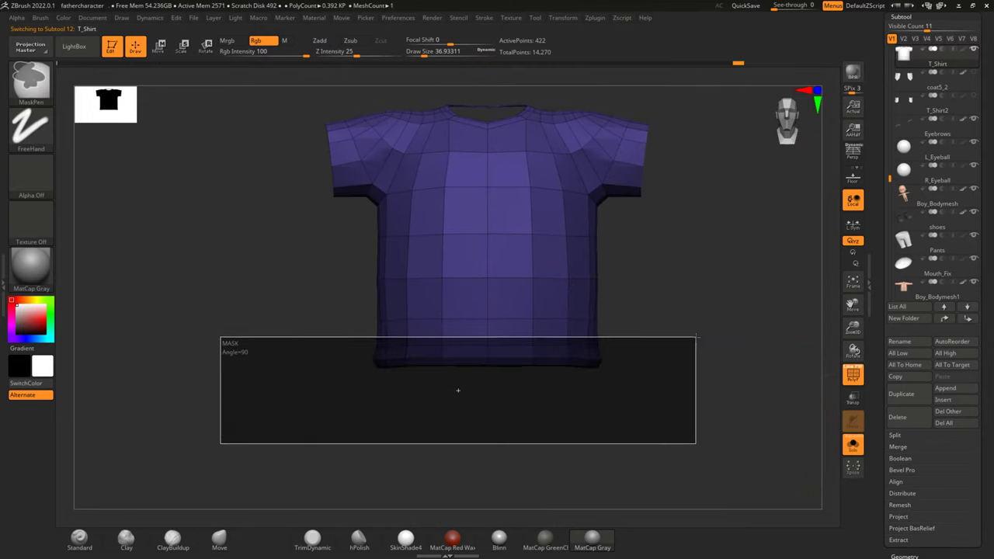
pyautogui.click(219, 537)
pyautogui.moveTo(273, 189)
pyautogui.mouseDown()
pyautogui.moveTo(295, 322)
pyautogui.moveTo(277, 316)
pyautogui.mouseUp()
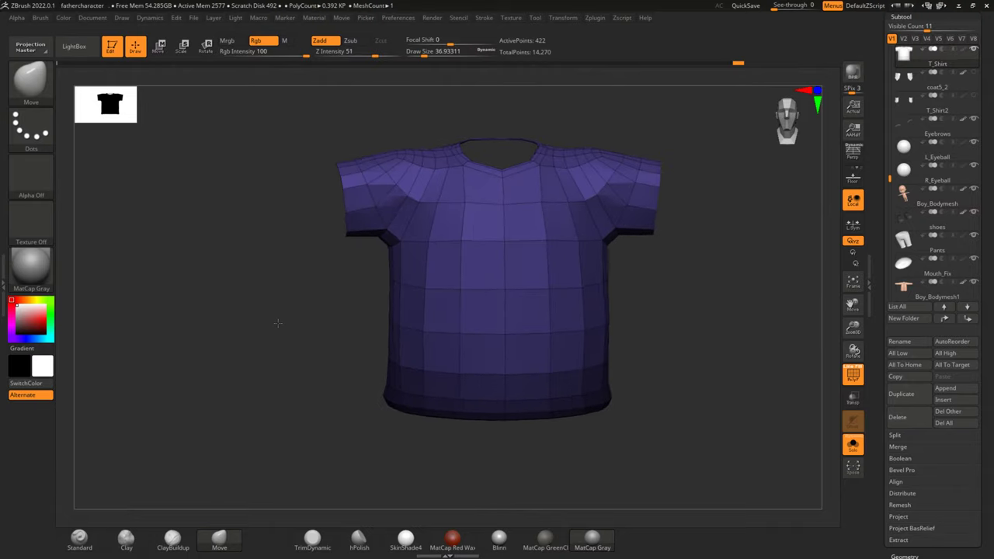
pyautogui.moveTo(201, 135)
pyautogui.keyDown('ctrl'); pyautogui.mouseDown()
pyautogui.moveTo(339, 224)
pyautogui.moveTo(380, 292)
pyautogui.mouseUp(); pyautogui.keyUp('ctrl')
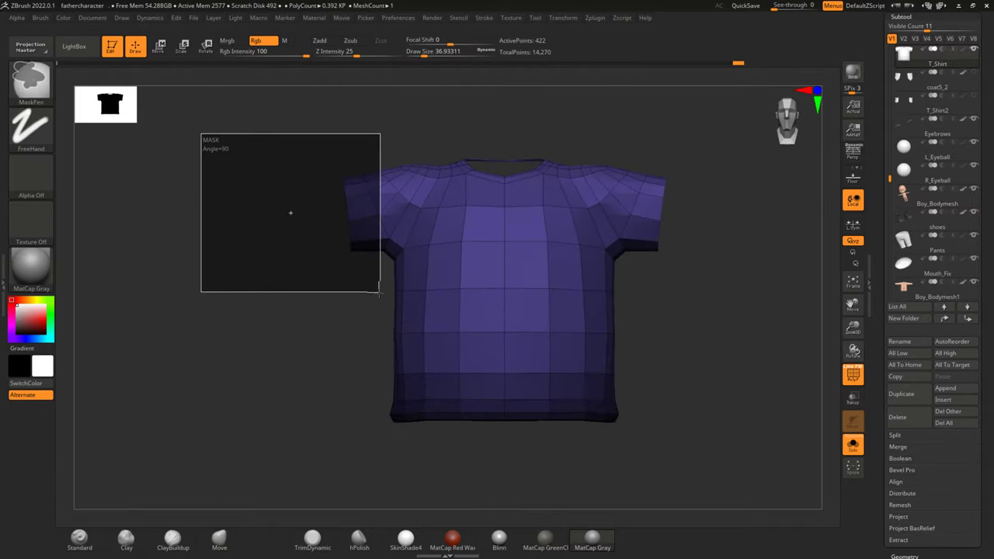
pyautogui.moveTo(380, 292)
pyautogui.keyDown('ctrl'); pyautogui.mouseDown()
pyautogui.moveTo(359, 300)
pyautogui.moveTo(383, 294)
pyautogui.mouseUp(); pyautogui.keyUp('ctrl')
pyautogui.moveTo(280, 376)
pyautogui.mouseDown()
pyautogui.moveTo(340, 309)
pyautogui.moveTo(338, 342)
pyautogui.mouseUp()
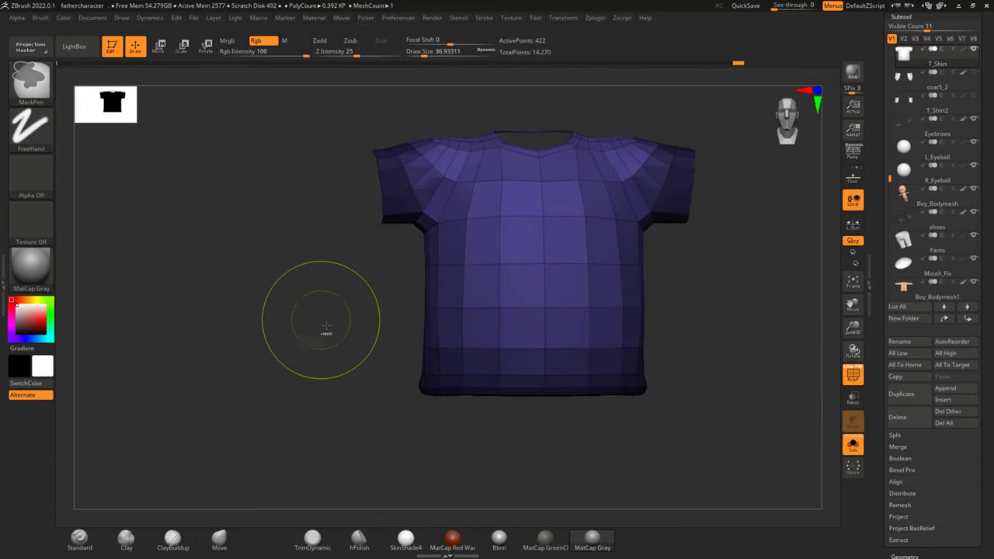
pyautogui.moveTo(339, 343); pyautogui.dragTo(705, 381)
pyautogui.keyDown('ctrl'); pyautogui.moveTo(338, 455); pyautogui.dragTo(682, 365); pyautogui.keyUp('ctrl')
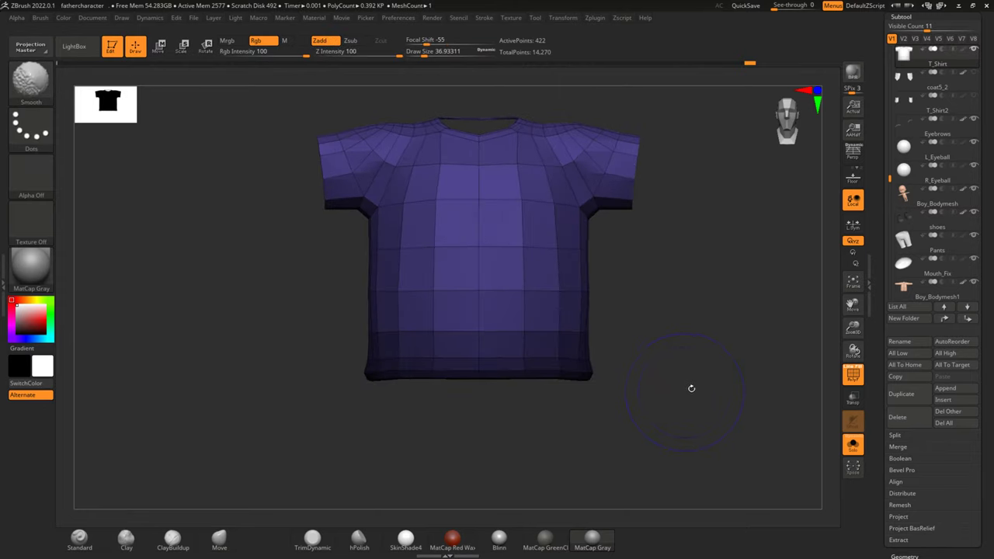
pyautogui.scroll(-2, 980, 419)
pyautogui.scroll(-2, 972, 396)
pyautogui.scroll(-2, 962, 365)
pyautogui.scroll(-2, 955, 341)
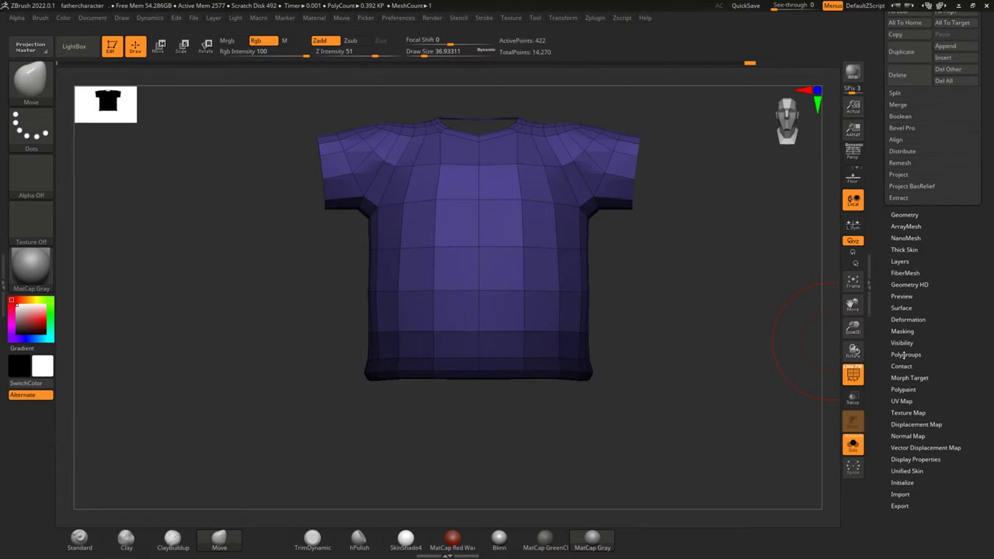
# Step: Change the T-shirt's visibility and remove its hidden polygons with Del Hidden
pyautogui.click(901, 342)
pyautogui.click(897, 168)
pyautogui.scroll(2, 949, 187)
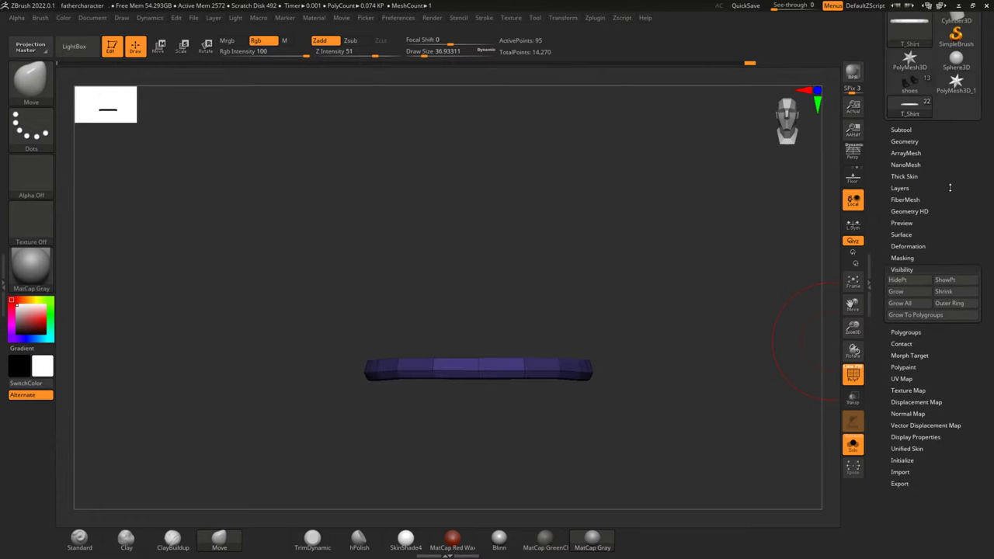
pyautogui.keyDown('ctrl'); pyautogui.keyDown('shift'); pyautogui.click(738, 307); pyautogui.keyUp('shift'); pyautogui.keyUp('ctrl')
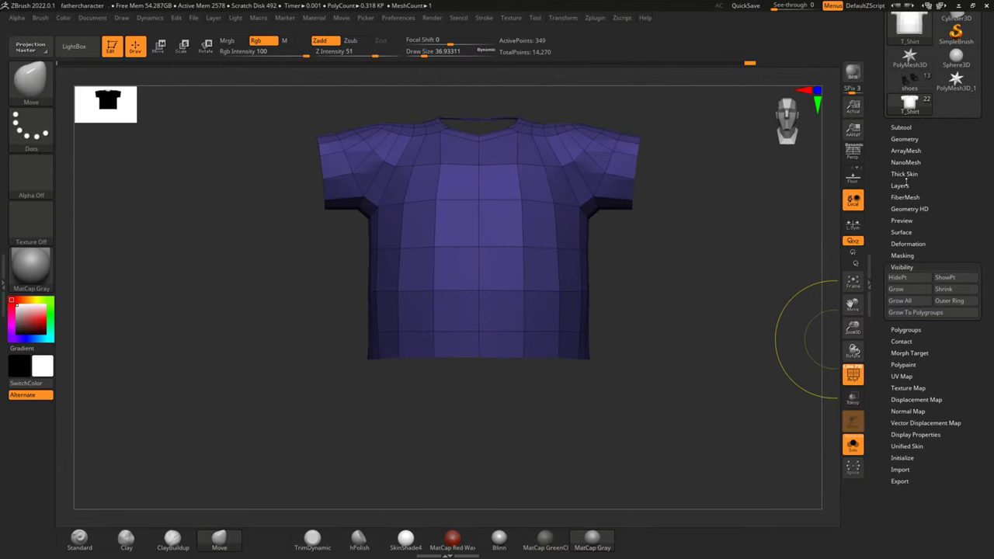
pyautogui.click(902, 138)
pyautogui.moveTo(727, 305)
pyautogui.mouseDown()
pyautogui.moveTo(732, 272)
pyautogui.moveTo(732, 403)
pyautogui.moveTo(722, 275)
pyautogui.moveTo(731, 204)
pyautogui.moveTo(721, 247)
pyautogui.moveTo(768, 318)
pyautogui.mouseUp()
pyautogui.click(902, 372)
pyautogui.moveTo(783, 382)
pyautogui.mouseDown()
pyautogui.moveTo(723, 388)
pyautogui.moveTo(784, 359)
pyautogui.moveTo(784, 333)
pyautogui.mouseUp()
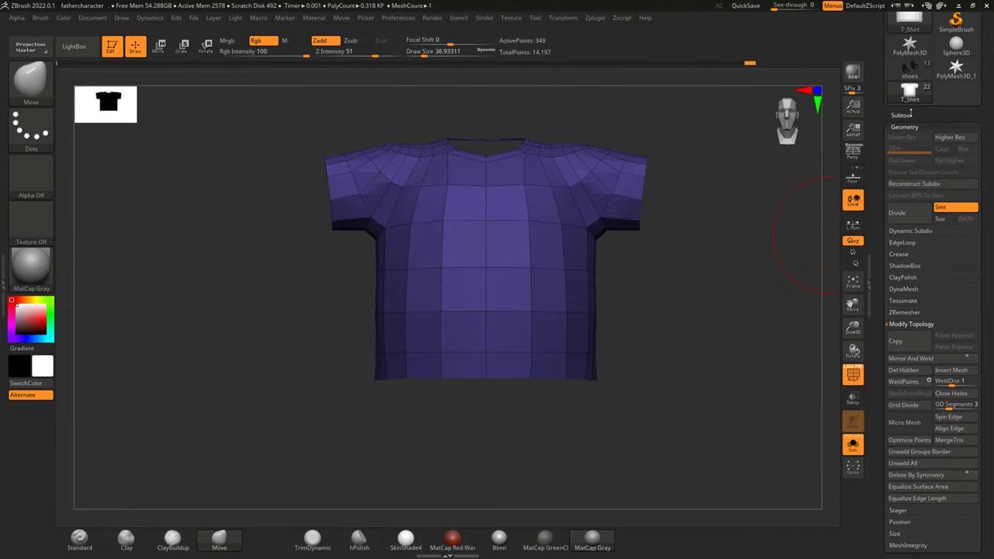
# Step: Turn off Solo to show the full character and select Boy_Bodymesh1
pyautogui.click(901, 115)
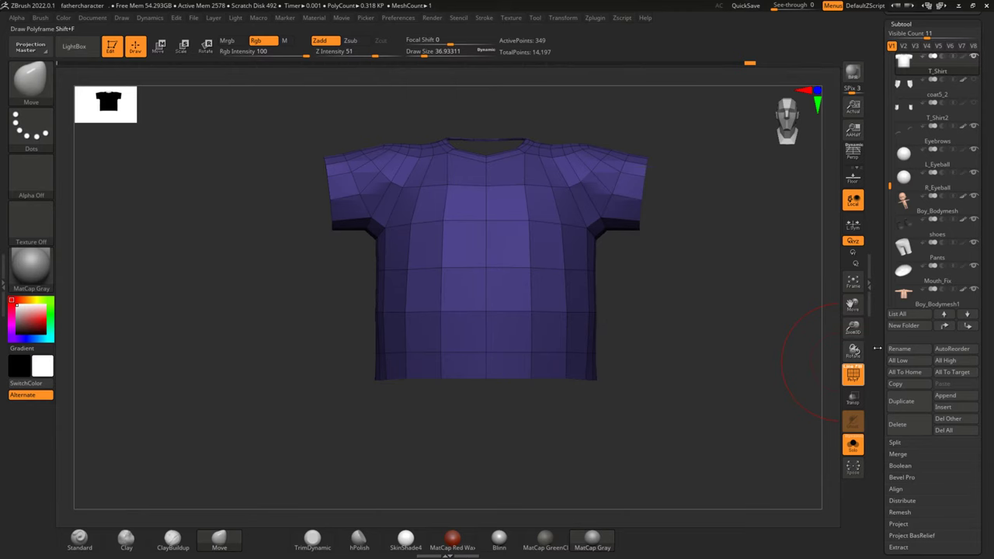
pyautogui.click(852, 445)
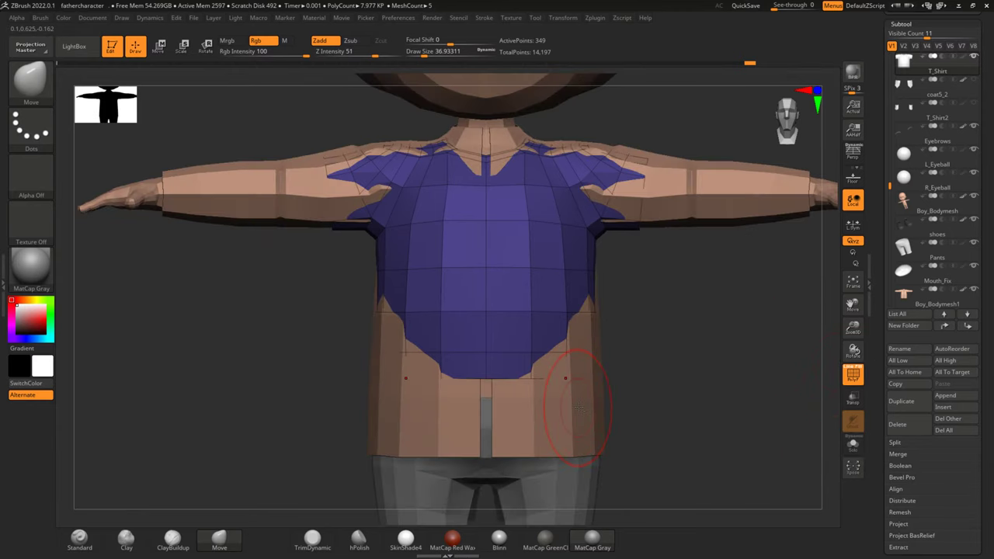
pyautogui.keyDown('alt'); pyautogui.click(579, 407); pyautogui.keyUp('alt')
pyautogui.moveTo(777, 372)
pyautogui.mouseDown()
pyautogui.moveTo(723, 366)
pyautogui.moveTo(720, 378)
pyautogui.moveTo(706, 352)
pyautogui.mouseUp()
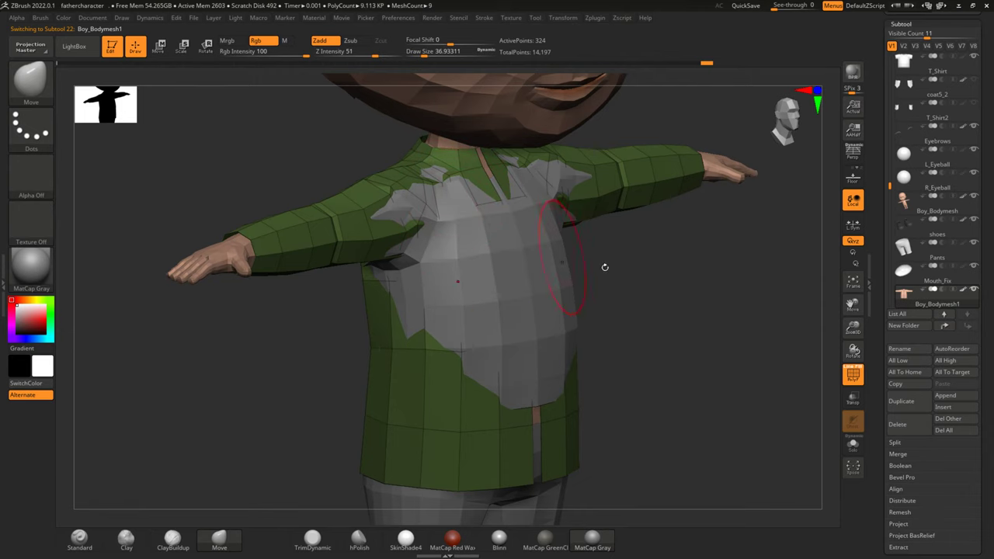
# Step: Sculpt the green coat over the grey shirt with the Standard brush, leaving a thin centre strip
pyautogui.moveTo(605, 267)
pyautogui.mouseDown()
pyautogui.moveTo(663, 351)
pyautogui.moveTo(311, 435)
pyautogui.moveTo(348, 395)
pyautogui.mouseUp()
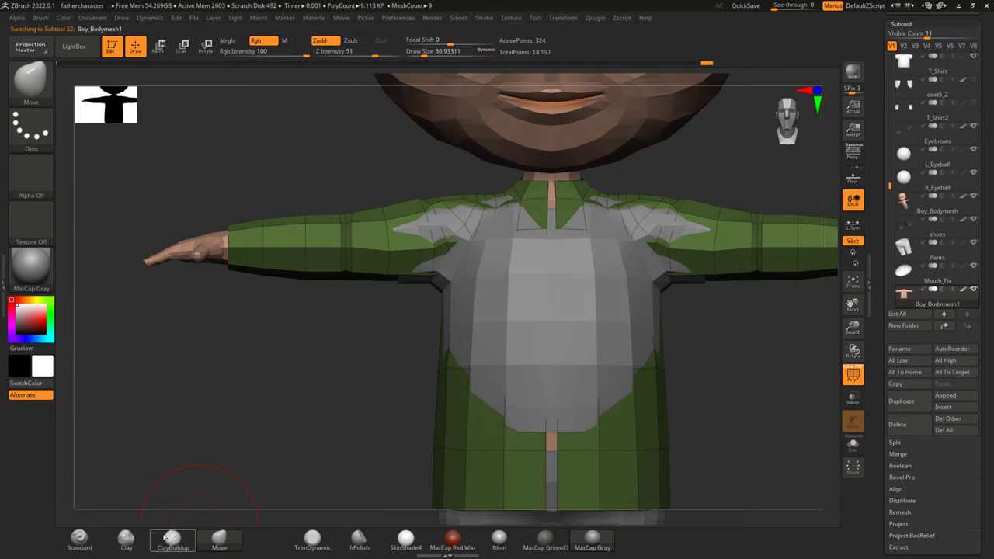
pyautogui.click(79, 536)
pyautogui.moveTo(411, 204); pyautogui.dragTo(428, 283)
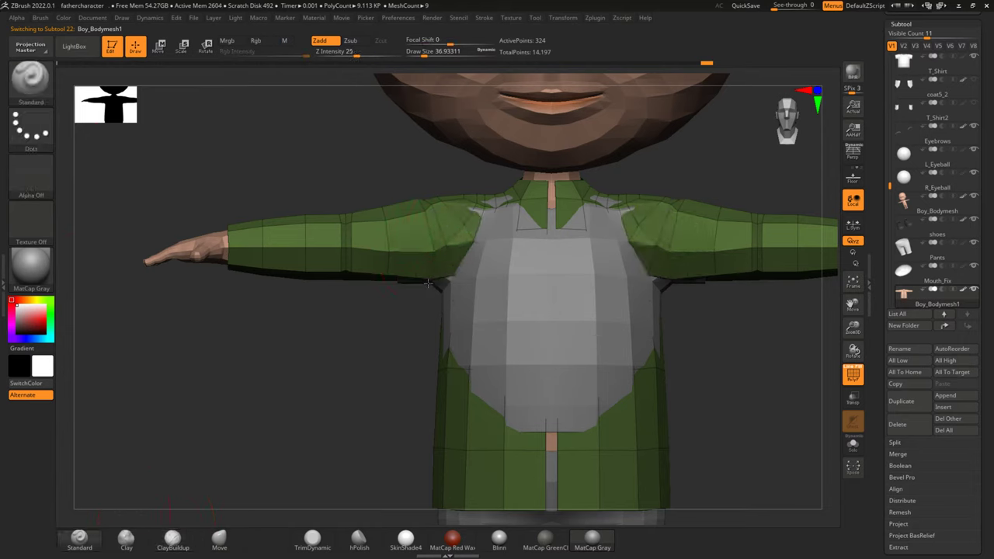
pyautogui.moveTo(482, 219)
pyautogui.mouseDown()
pyautogui.moveTo(493, 237)
pyautogui.moveTo(513, 233)
pyautogui.moveTo(497, 349)
pyautogui.mouseUp()
pyautogui.moveTo(509, 295); pyautogui.dragTo(528, 411)
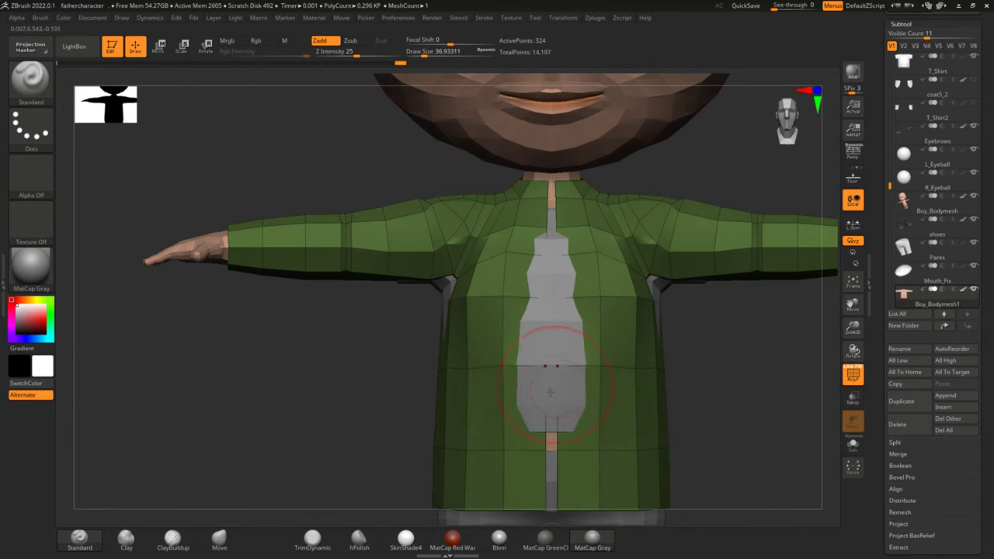
pyautogui.moveTo(543, 319); pyautogui.dragTo(545, 399)
pyautogui.moveTo(518, 286)
pyautogui.mouseDown()
pyautogui.moveTo(536, 342)
pyautogui.moveTo(550, 252)
pyautogui.mouseUp()
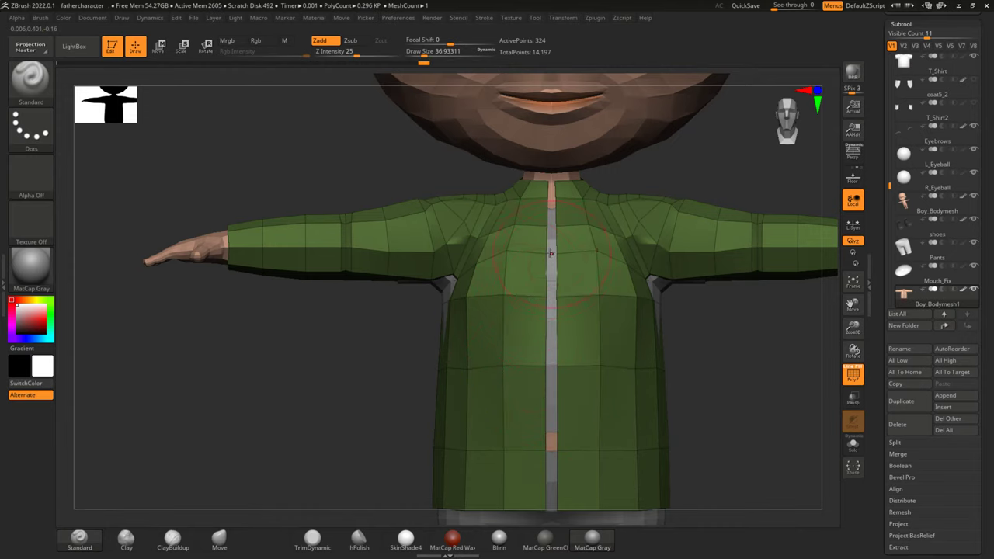
# Step: Smooth away shirt bits poking through the lower back and reduce the brush size
pyautogui.moveTo(393, 361)
pyautogui.mouseDown()
pyautogui.moveTo(438, 308)
pyautogui.moveTo(510, 254)
pyautogui.mouseUp()
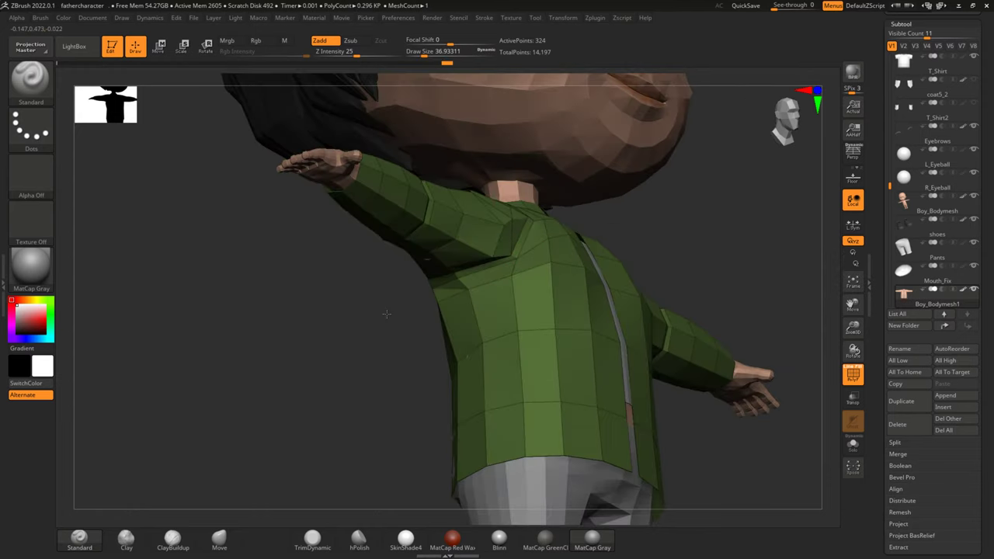
pyautogui.moveTo(372, 368)
pyautogui.keyDown('shift'); pyautogui.mouseDown()
pyautogui.moveTo(366, 379)
pyautogui.moveTo(316, 376)
pyautogui.moveTo(378, 354)
pyautogui.mouseUp(); pyautogui.keyUp('shift')
pyautogui.keyDown('shift'); pyautogui.moveTo(473, 431); pyautogui.dragTo(451, 393); pyautogui.keyUp('shift')
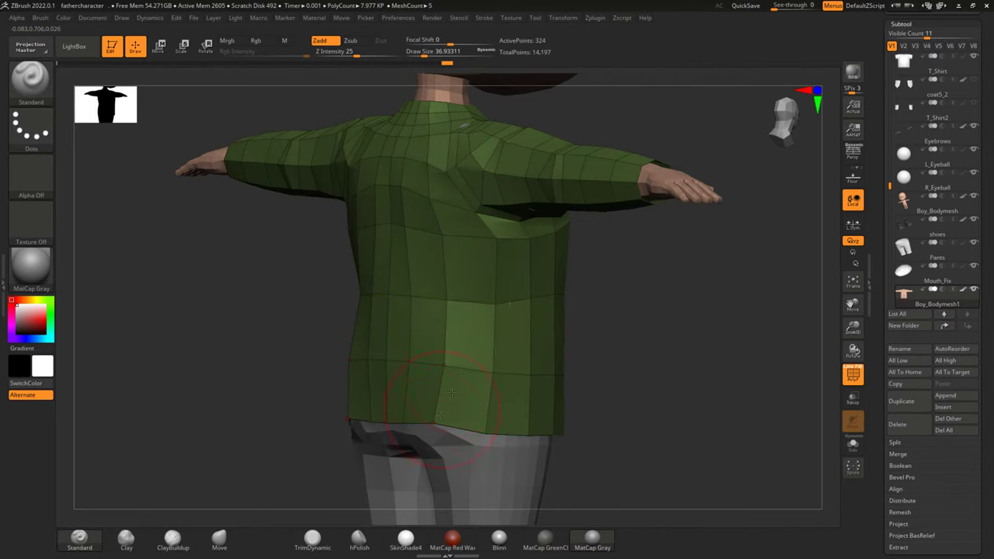
pyautogui.moveTo(683, 363)
pyautogui.keyDown('shift'); pyautogui.mouseDown()
pyautogui.moveTo(597, 343)
pyautogui.moveTo(317, 371)
pyautogui.moveTo(344, 409)
pyautogui.mouseUp(); pyautogui.keyUp('shift')
pyautogui.press('space')
pyautogui.moveTo(369, 354); pyautogui.dragTo(355, 354)
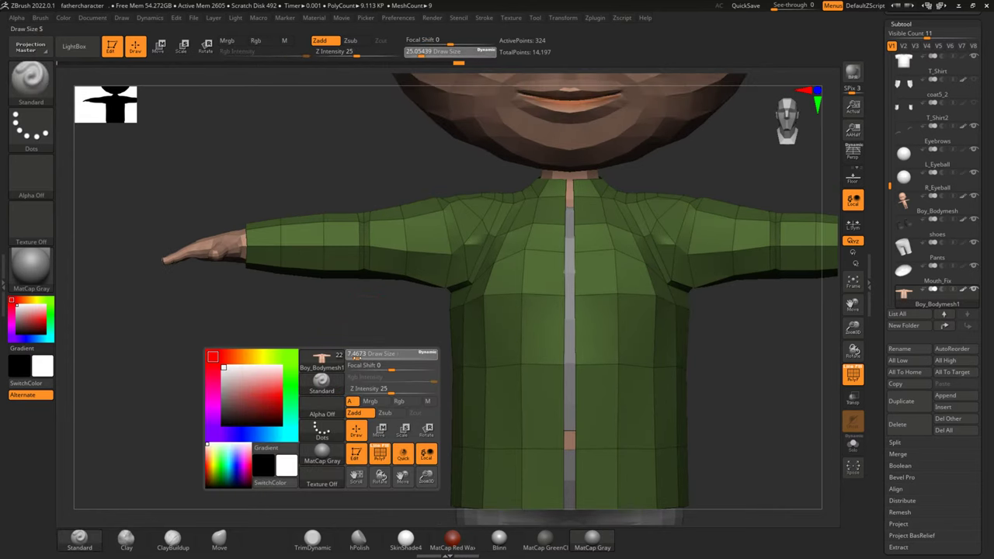
pyautogui.moveTo(394, 328)
pyautogui.keyDown('shift'); pyautogui.mouseDown()
pyautogui.moveTo(444, 264)
pyautogui.moveTo(432, 266)
pyautogui.moveTo(406, 324)
pyautogui.mouseUp(); pyautogui.keyUp('shift')
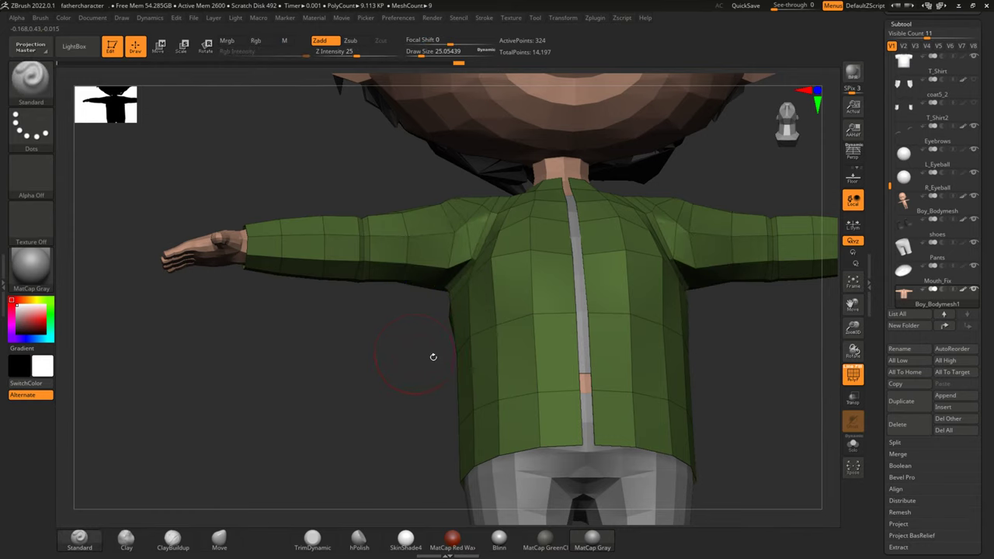
# Step: Set Z Intensity to 6 and lightly smooth the coat's side
pyautogui.click(334, 51)
pyautogui.write('6')
pyautogui.press('Return')
pyautogui.moveTo(397, 381); pyautogui.dragTo(459, 261)
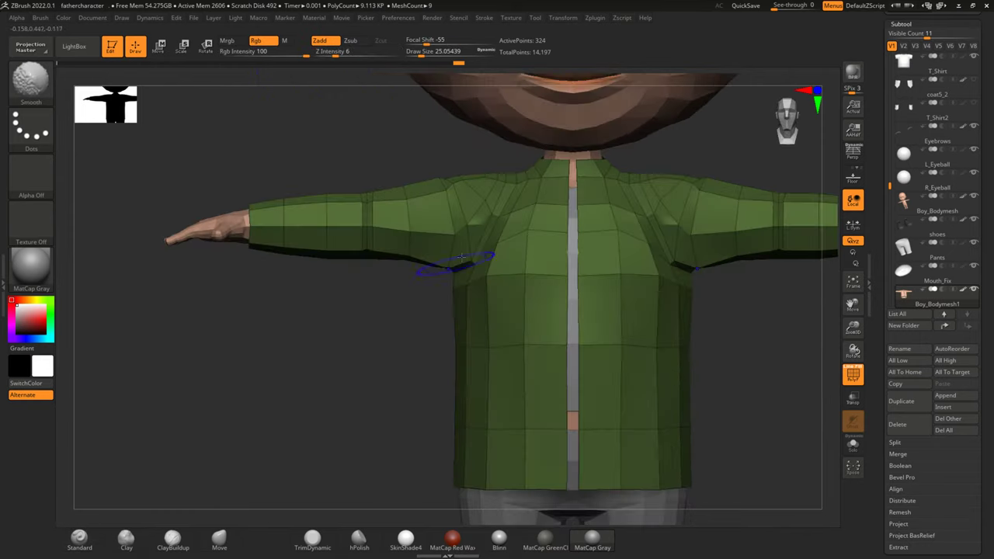
pyautogui.moveTo(394, 332); pyautogui.dragTo(403, 311)
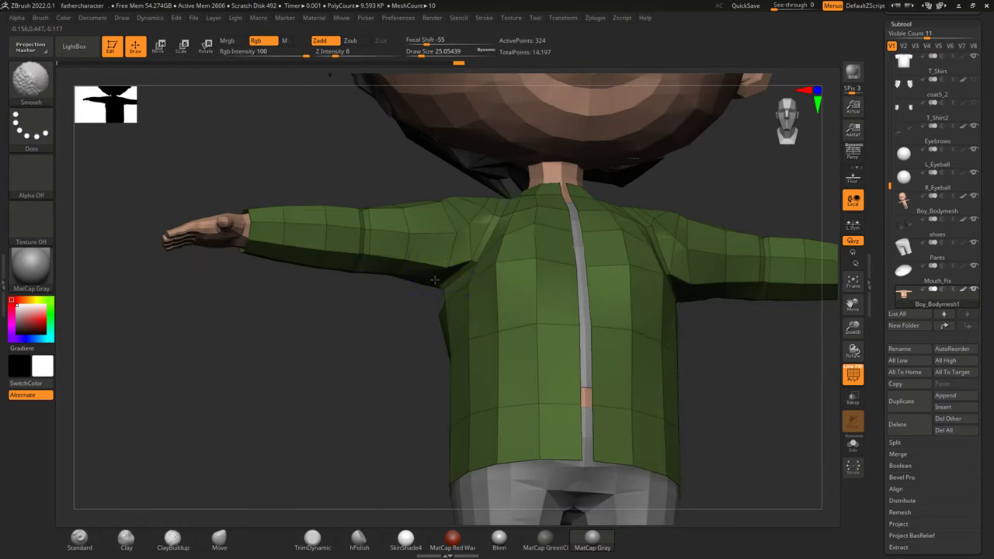
pyautogui.moveTo(441, 269)
pyautogui.keyDown('shift'); pyautogui.mouseDown()
pyautogui.moveTo(450, 267)
pyautogui.moveTo(406, 317)
pyautogui.mouseUp(); pyautogui.keyUp('shift')
pyautogui.moveTo(356, 359)
pyautogui.mouseDown()
pyautogui.moveTo(404, 266)
pyautogui.moveTo(354, 391)
pyautogui.moveTo(357, 373)
pyautogui.moveTo(325, 347)
pyautogui.mouseUp()
pyautogui.press('shift')
pyautogui.press('shift')
pyautogui.press('shift')
# Step: Dismiss the Sticky Keys prompt and smooth the coat down the chest and right shoulder
pyautogui.click(246, 128)
pyautogui.moveTo(256, 202)
pyautogui.mouseDown()
pyautogui.moveTo(277, 328)
pyautogui.moveTo(308, 357)
pyautogui.mouseUp()
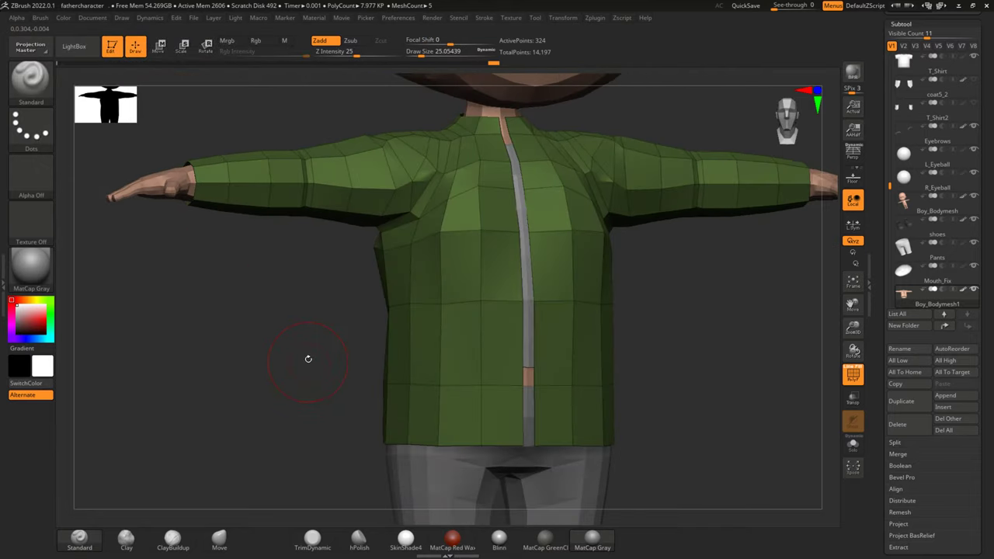
pyautogui.press('shift')
pyautogui.moveTo(480, 211)
pyautogui.keyDown('shift'); pyautogui.mouseDown()
pyautogui.moveTo(478, 190)
pyautogui.moveTo(481, 239)
pyautogui.mouseUp(); pyautogui.keyUp('shift')
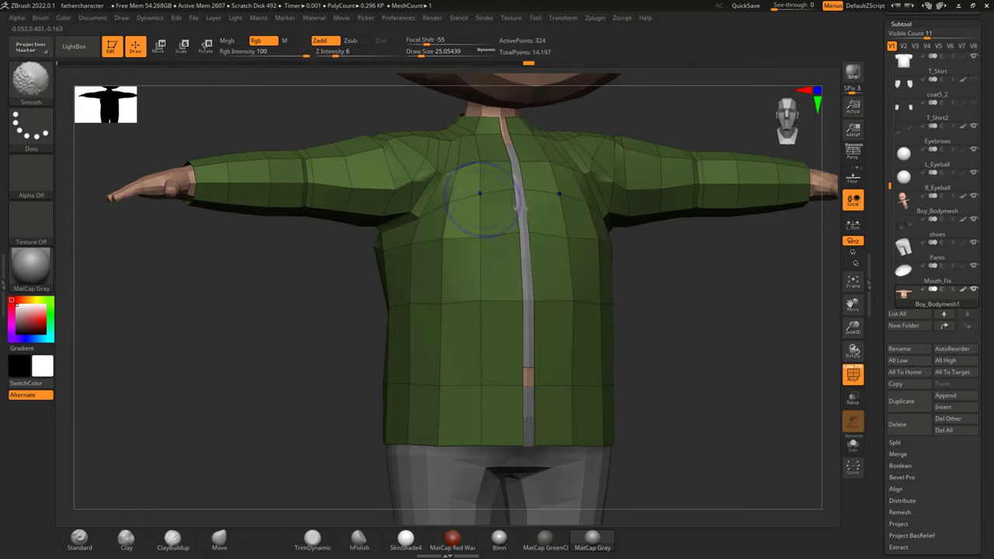
pyautogui.moveTo(440, 174)
pyautogui.mouseDown()
pyautogui.moveTo(302, 355)
pyautogui.moveTo(676, 373)
pyautogui.moveTo(526, 319)
pyautogui.mouseUp()
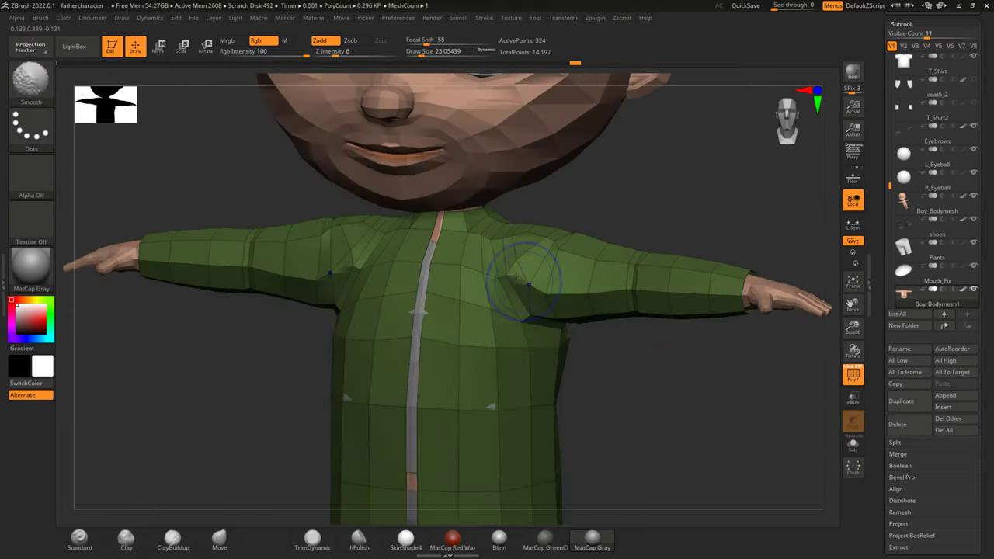
pyautogui.keyDown('shift'); pyautogui.moveTo(527, 284); pyautogui.dragTo(554, 277); pyautogui.keyUp('shift')
# Step: Inspect the head, neck and shoulders from several angles, dismissing the Sticky Keys prompt again
pyautogui.moveTo(617, 354)
pyautogui.mouseDown()
pyautogui.moveTo(619, 391)
pyautogui.moveTo(541, 291)
pyautogui.moveTo(567, 294)
pyautogui.mouseUp()
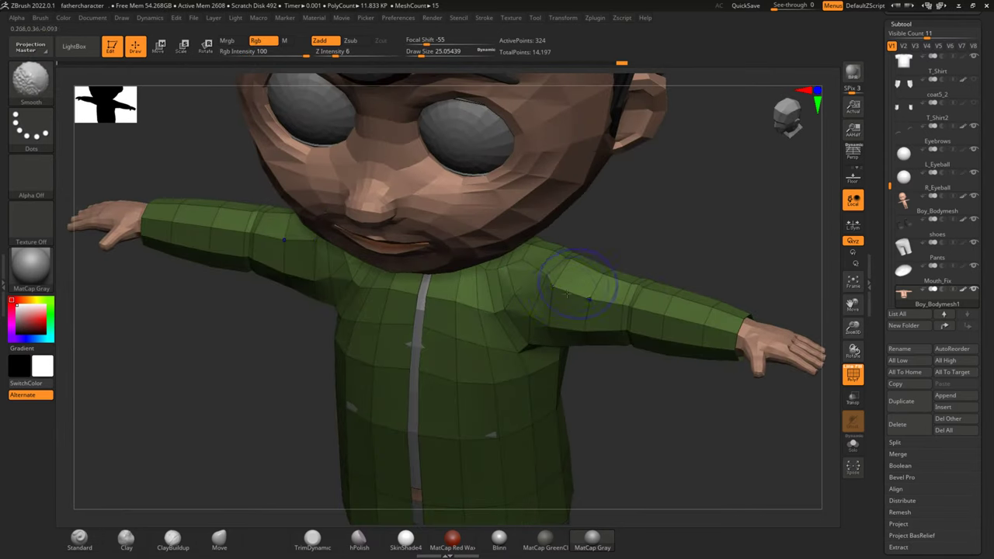
pyautogui.moveTo(625, 261); pyautogui.dragTo(561, 275)
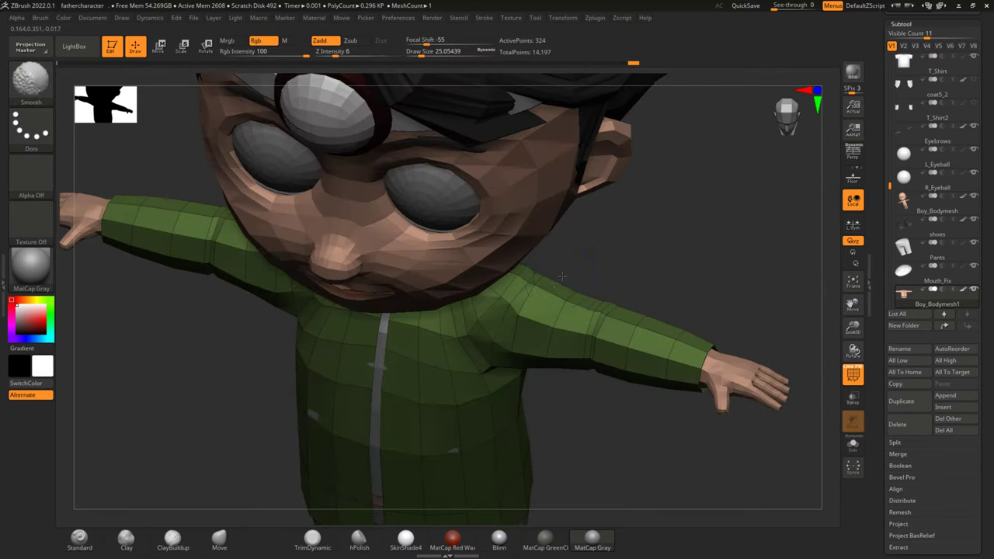
pyautogui.moveTo(585, 275); pyautogui.dragTo(603, 274)
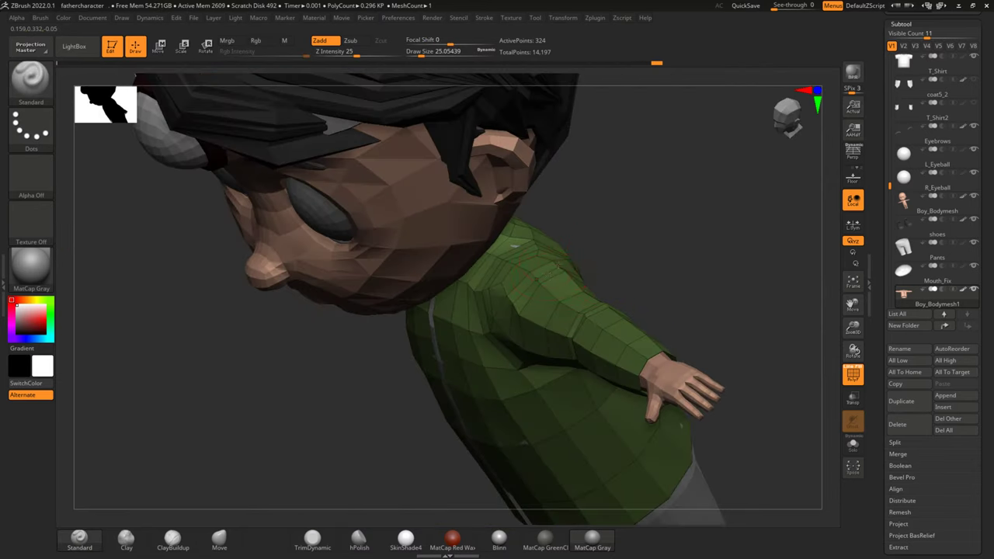
pyautogui.keyDown('shift'); pyautogui.moveTo(496, 253); pyautogui.dragTo(647, 240); pyautogui.keyUp('shift')
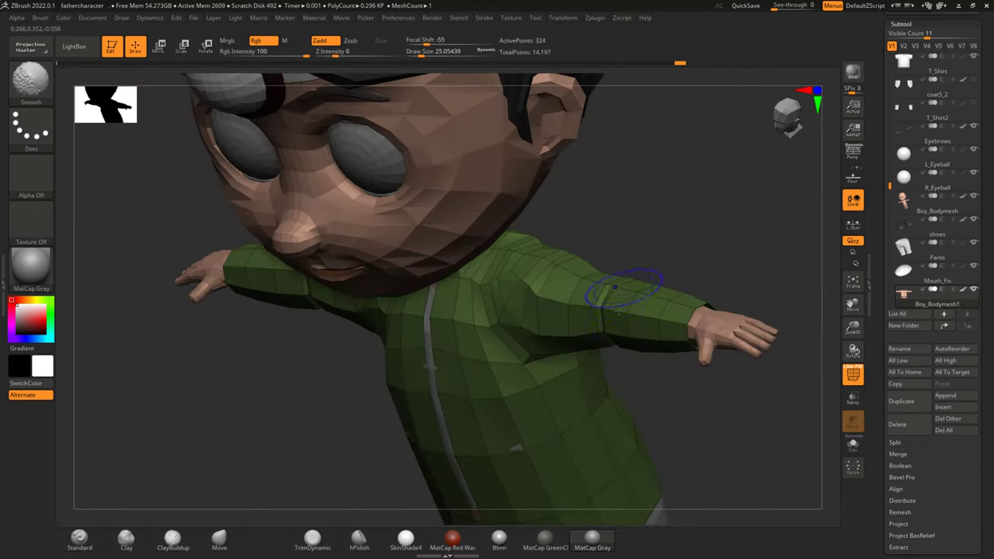
pyautogui.moveTo(603, 295); pyautogui.dragTo(608, 303)
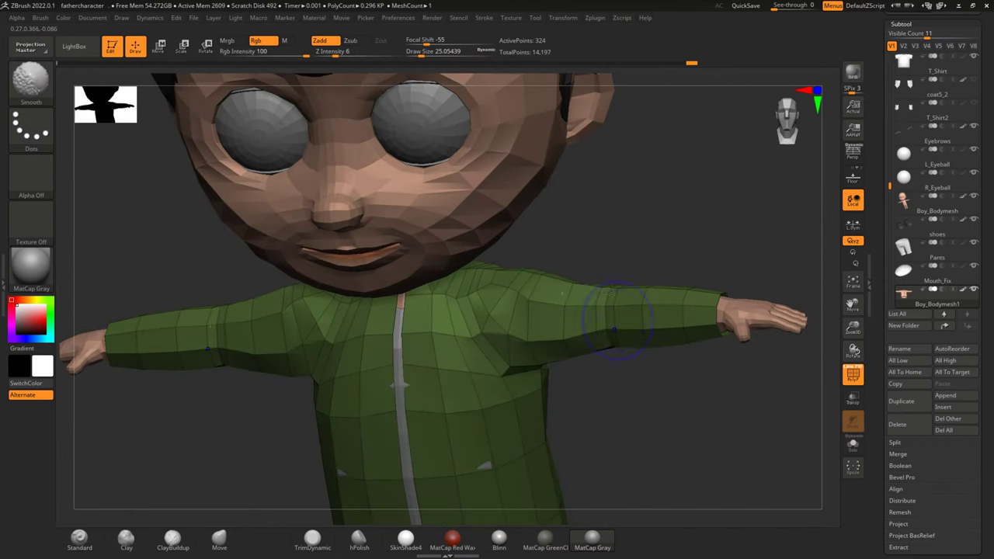
pyautogui.moveTo(650, 380)
pyautogui.mouseDown()
pyautogui.moveTo(644, 359)
pyautogui.moveTo(630, 389)
pyautogui.moveTo(632, 336)
pyautogui.moveTo(602, 242)
pyautogui.mouseUp()
pyautogui.press('shift')
pyautogui.press('shift')
pyautogui.press('shift')
pyautogui.click(247, 128)
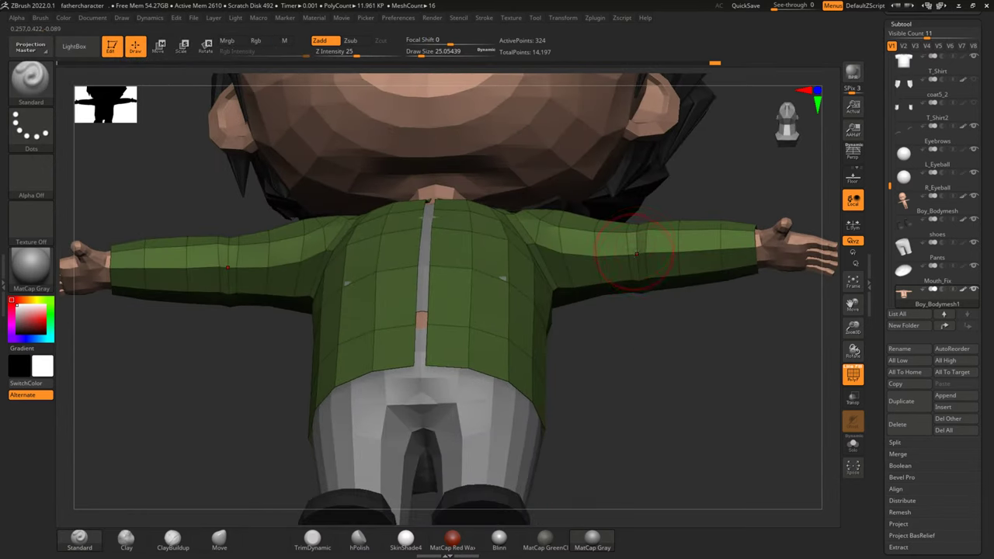
pyautogui.moveTo(644, 347)
pyautogui.mouseDown()
pyautogui.moveTo(648, 399)
pyautogui.moveTo(643, 308)
pyautogui.moveTo(568, 401)
pyautogui.mouseUp()
pyautogui.moveTo(634, 410)
pyautogui.mouseDown()
pyautogui.moveTo(593, 415)
pyautogui.moveTo(676, 383)
pyautogui.moveTo(507, 381)
pyautogui.mouseUp()
# Step: Smooth the coat's back and sides, then make the T_Shirt subtool active
pyautogui.press('shift')
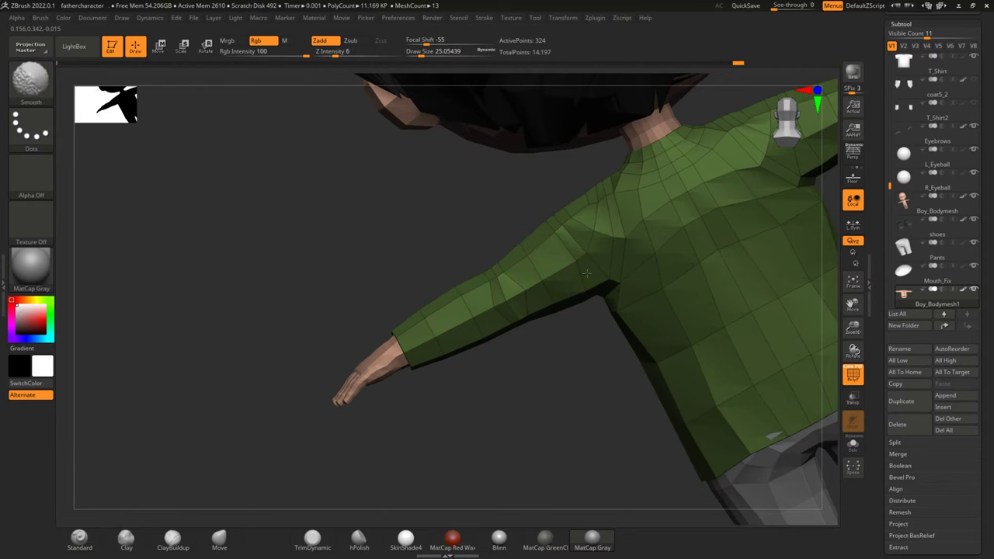
pyautogui.moveTo(586, 273)
pyautogui.mouseDown()
pyautogui.moveTo(588, 341)
pyautogui.moveTo(492, 406)
pyautogui.moveTo(714, 264)
pyautogui.moveTo(502, 264)
pyautogui.mouseUp()
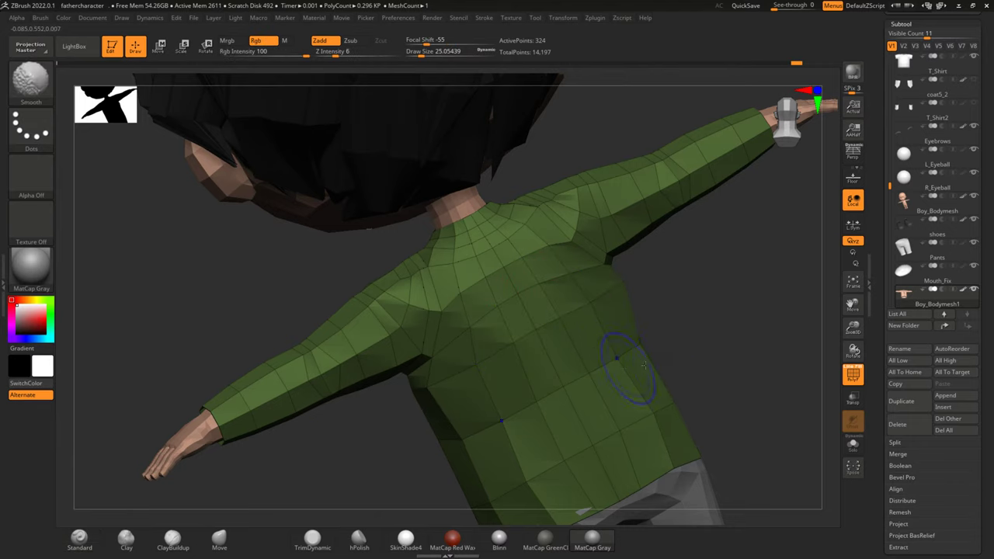
pyautogui.moveTo(635, 367); pyautogui.dragTo(677, 268)
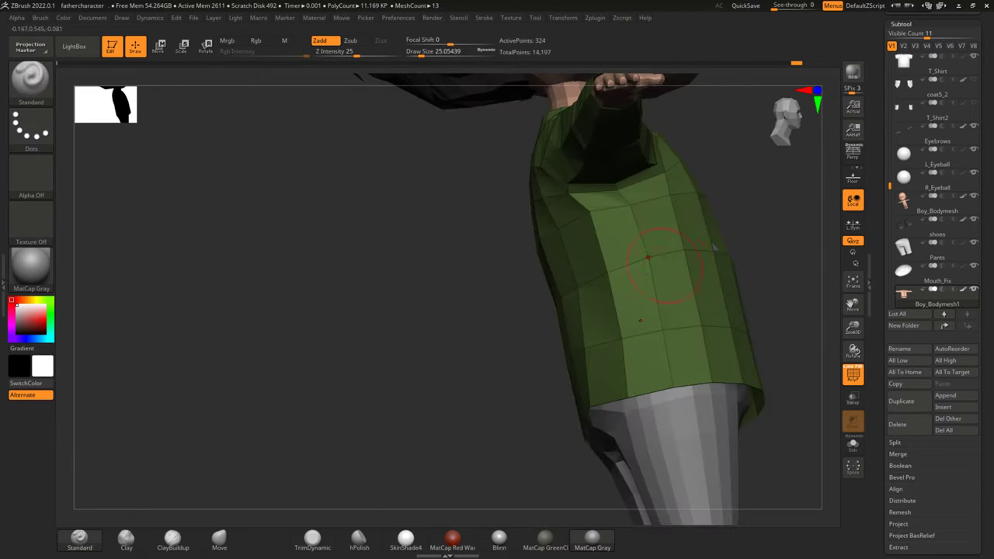
pyautogui.moveTo(440, 346); pyautogui.dragTo(468, 307)
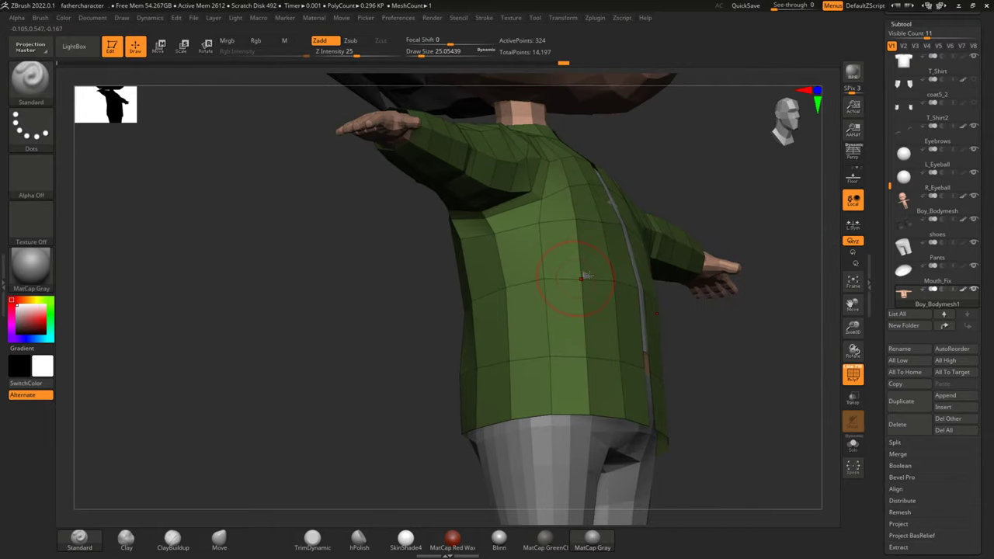
pyautogui.moveTo(780, 319)
pyautogui.mouseDown()
pyautogui.moveTo(413, 373)
pyautogui.moveTo(463, 347)
pyautogui.mouseUp()
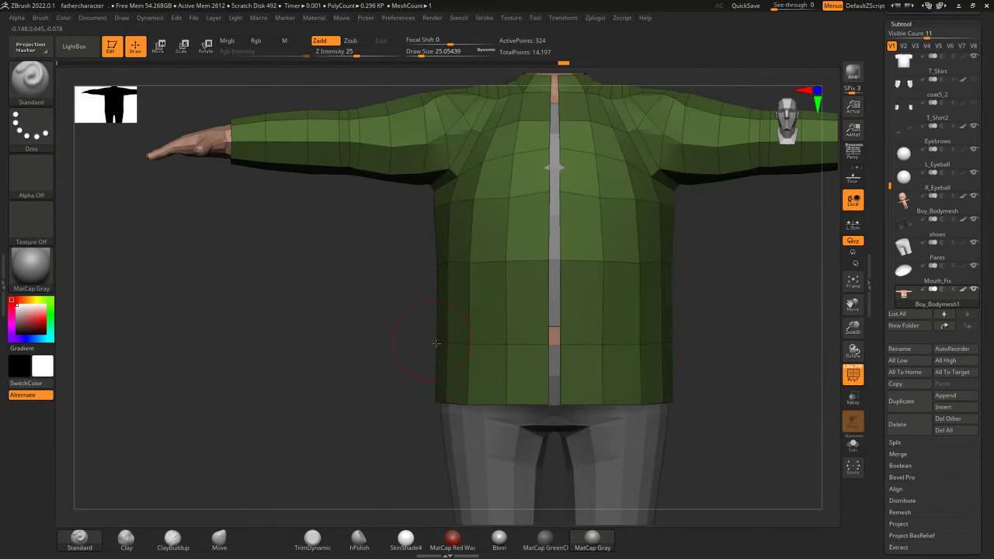
pyautogui.press('shift')
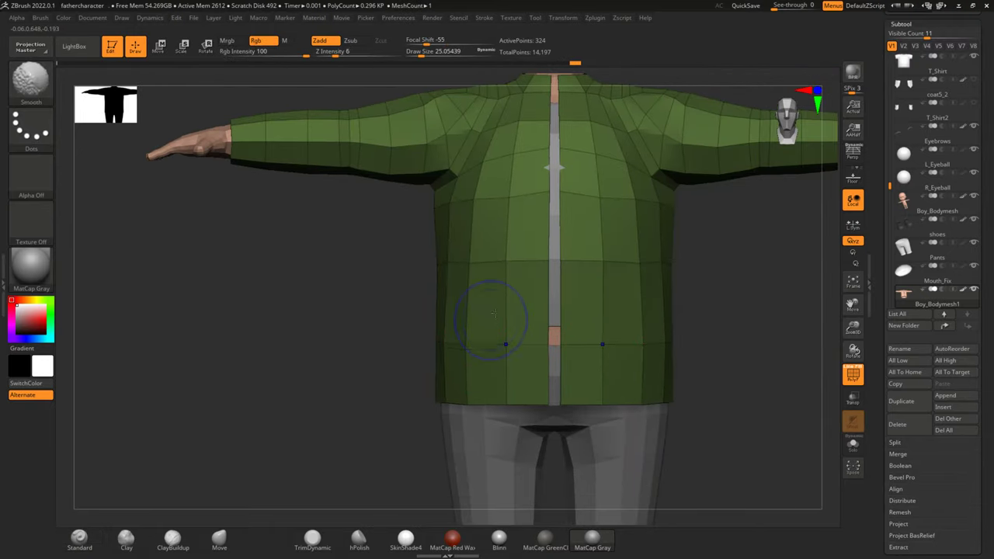
pyautogui.moveTo(694, 321); pyautogui.dragTo(671, 331)
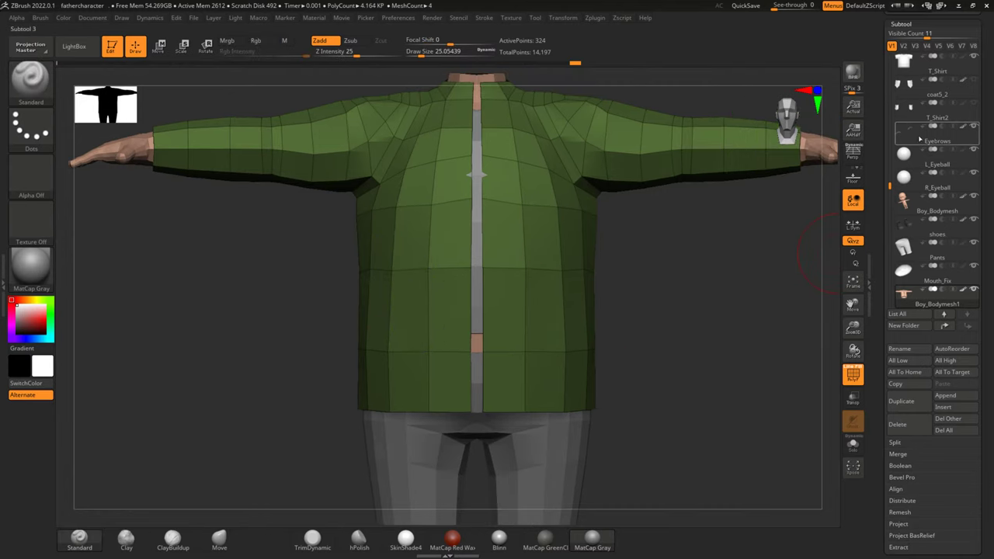
pyautogui.click(946, 68)
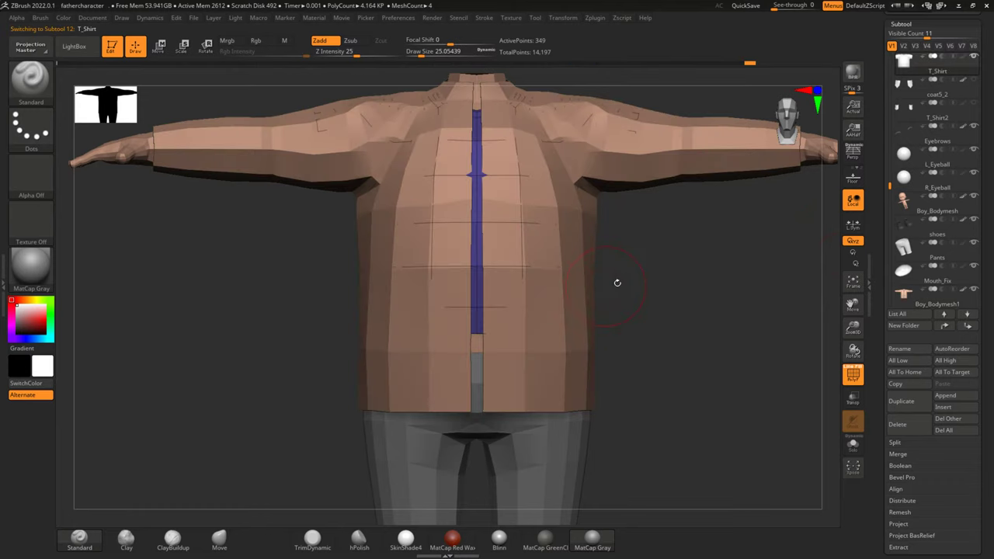
# Step: Solo the T_Shirt, choose the ZModeler brush from the Brush palette and bring up its edge actions
pyautogui.click(852, 446)
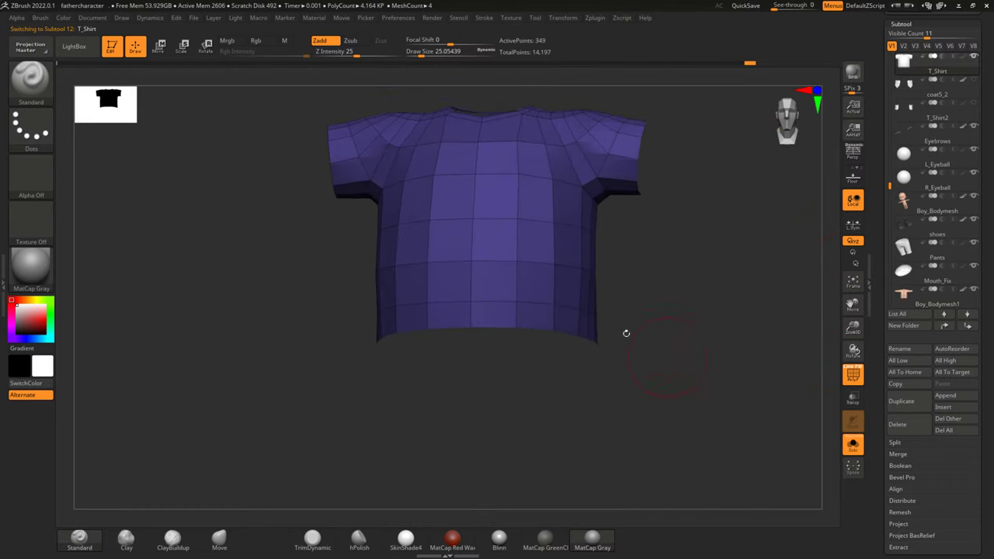
pyautogui.click(32, 102)
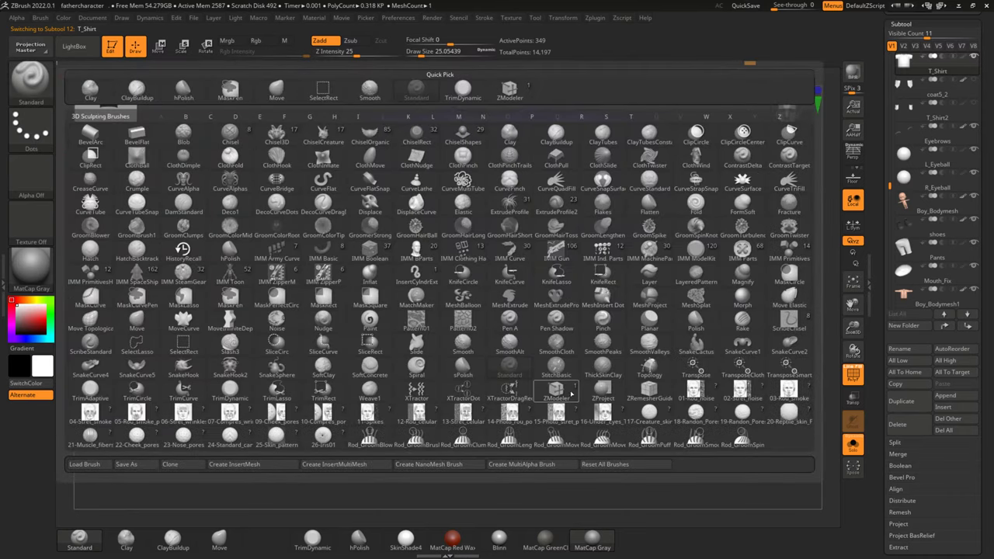
pyautogui.click(555, 390)
pyautogui.press('space')
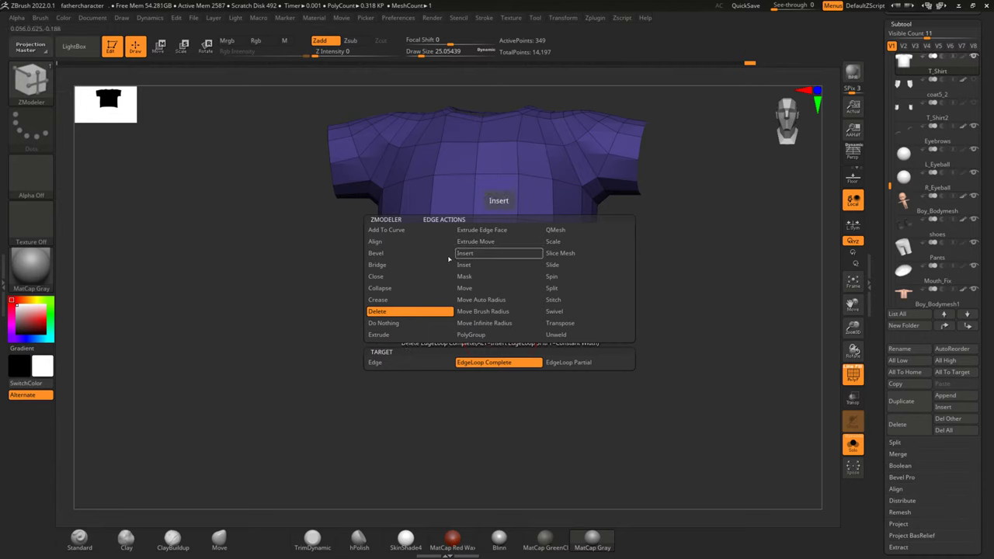
# Step: Set the edge action to Extrude EdgeLoop Complete and try extruding the bottom hem downward
pyautogui.click(378, 335)
pyautogui.click(403, 389)
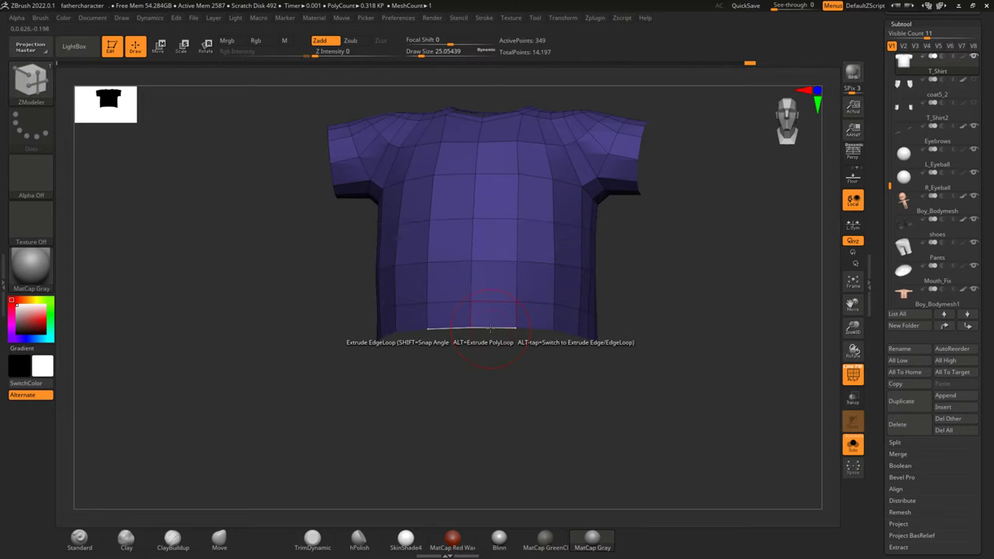
pyautogui.moveTo(491, 334); pyautogui.dragTo(498, 373)
pyautogui.moveTo(601, 389)
pyautogui.mouseDown()
pyautogui.moveTo(645, 377)
pyautogui.moveTo(625, 396)
pyautogui.mouseUp()
pyautogui.hotkey('ctrl', 'z')
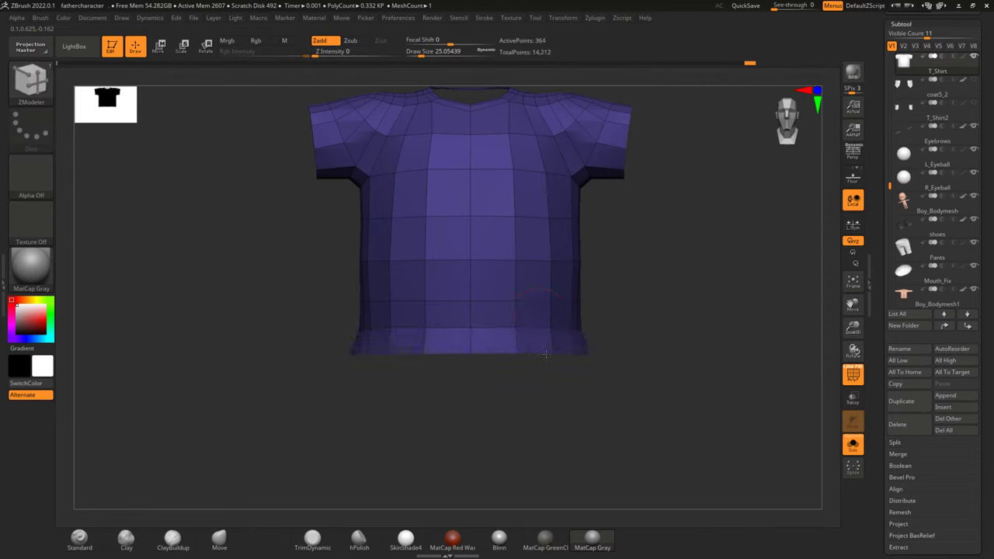
pyautogui.moveTo(544, 354); pyautogui.dragTo(541, 365)
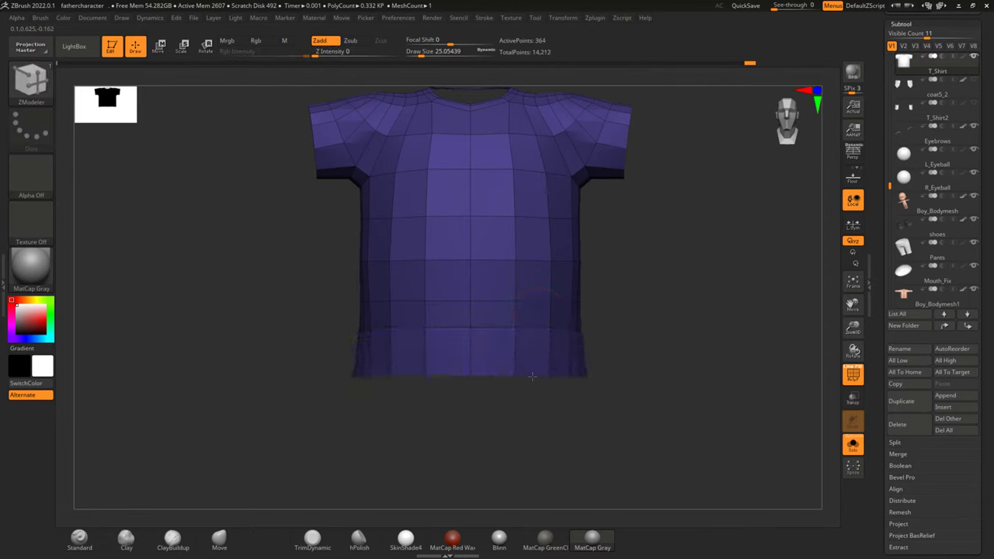
pyautogui.moveTo(685, 344)
pyautogui.mouseDown()
pyautogui.moveTo(769, 342)
pyautogui.moveTo(626, 414)
pyautogui.moveTo(536, 425)
pyautogui.moveTo(464, 361)
pyautogui.mouseUp()
pyautogui.press('space')
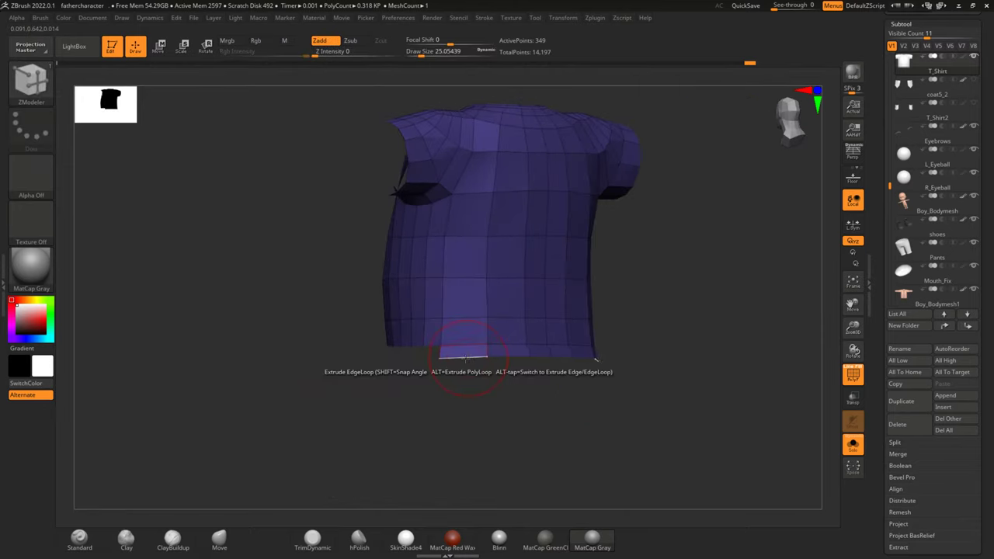
# Step: Delete the shirt's bottom edge loop, then switch back to extrude and lengthen the hem
pyautogui.press('space')
pyautogui.click(343, 310)
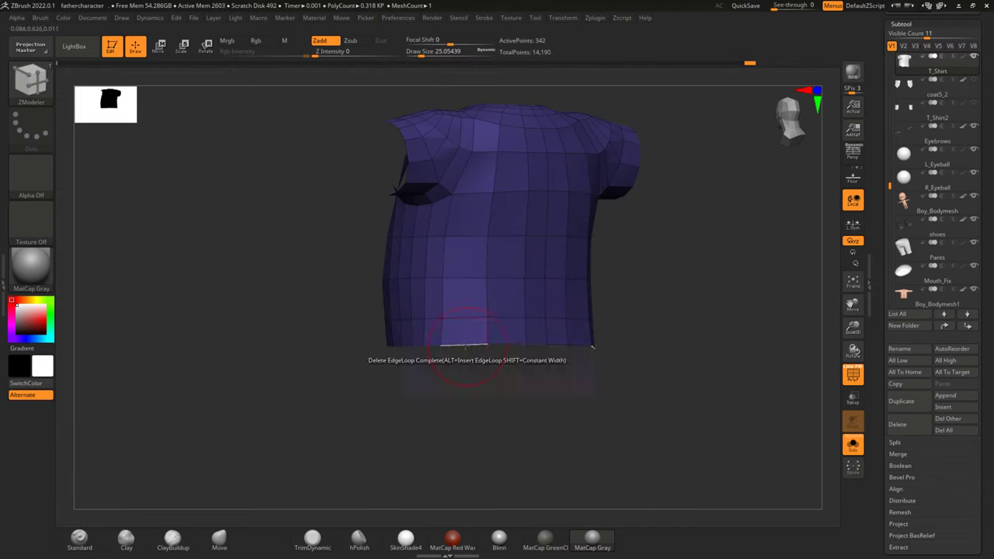
pyautogui.click(464, 359)
pyautogui.press('ctrl')
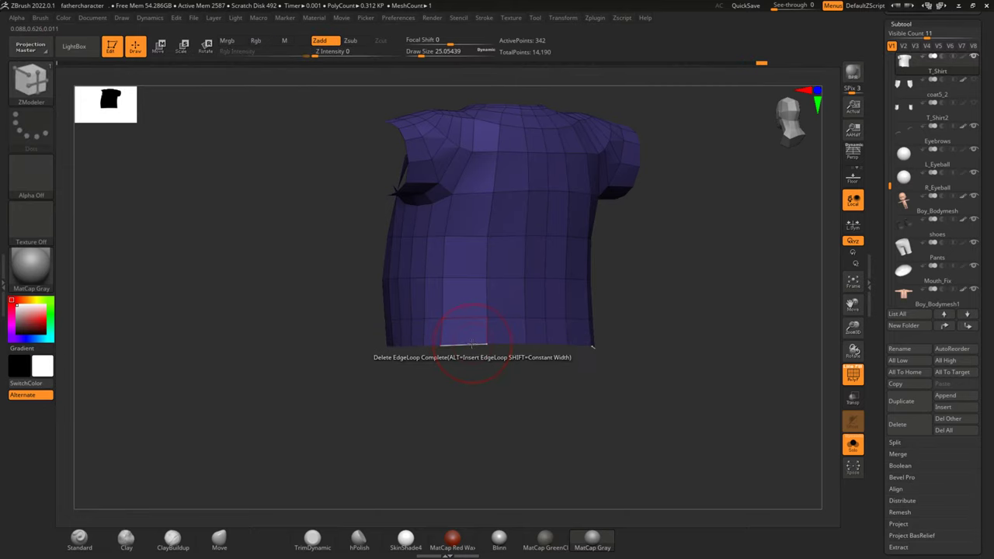
pyautogui.press('space')
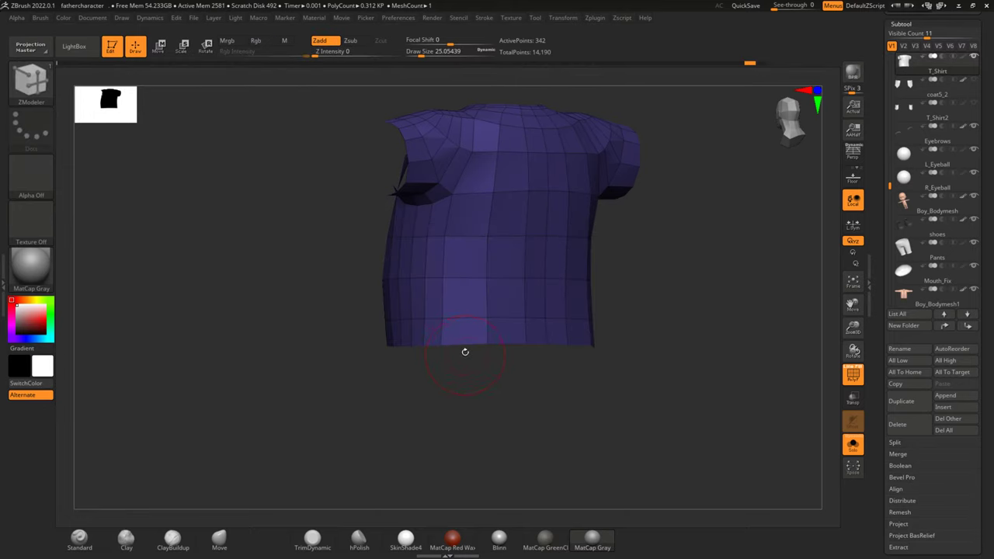
pyautogui.moveTo(464, 352); pyautogui.dragTo(465, 371)
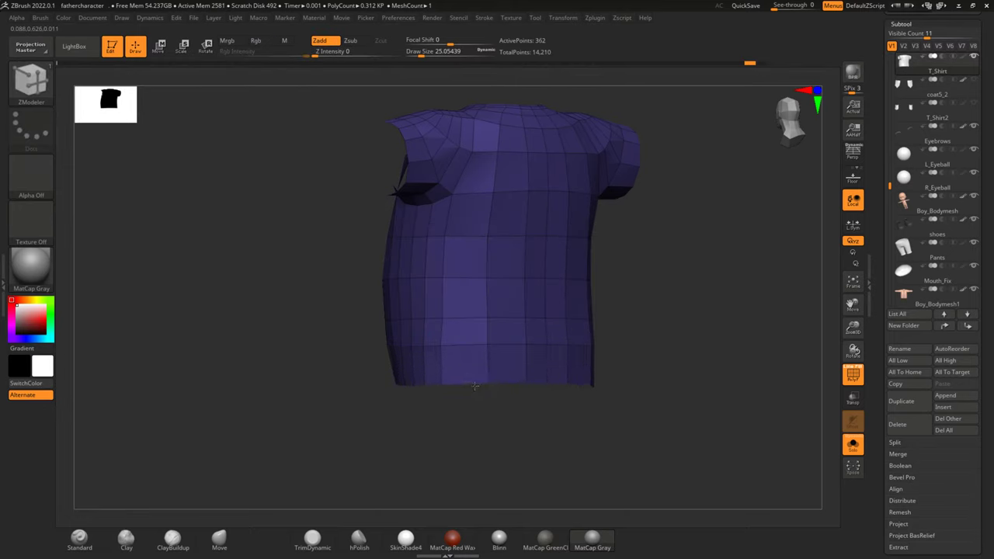
# Step: Undo and redo the hem extrusion until it hangs one row lower
pyautogui.keyDown('shift'); pyautogui.moveTo(666, 342); pyautogui.dragTo(672, 361); pyautogui.keyUp('shift')
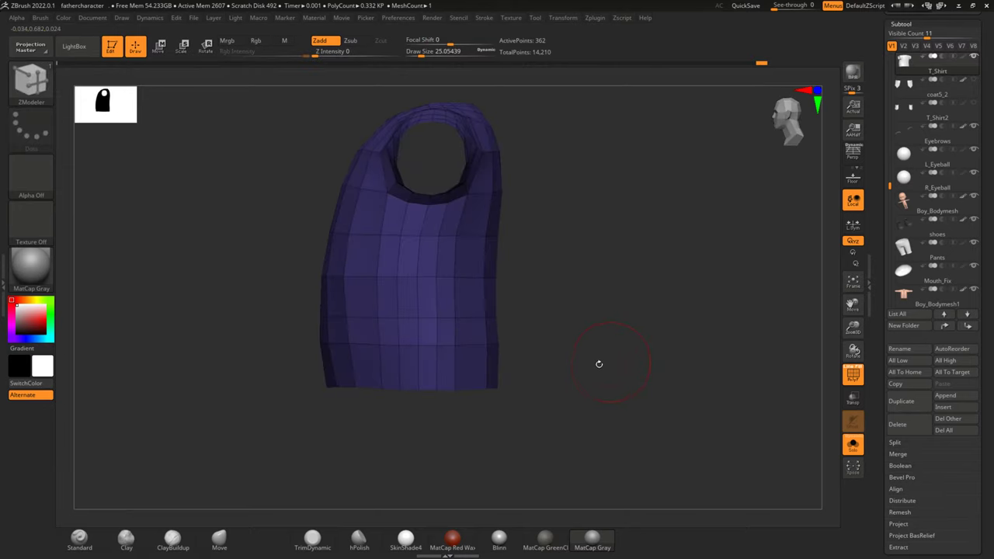
pyautogui.hotkey('ctrl', 'z')
pyautogui.hotkey('ctrl', 'z')
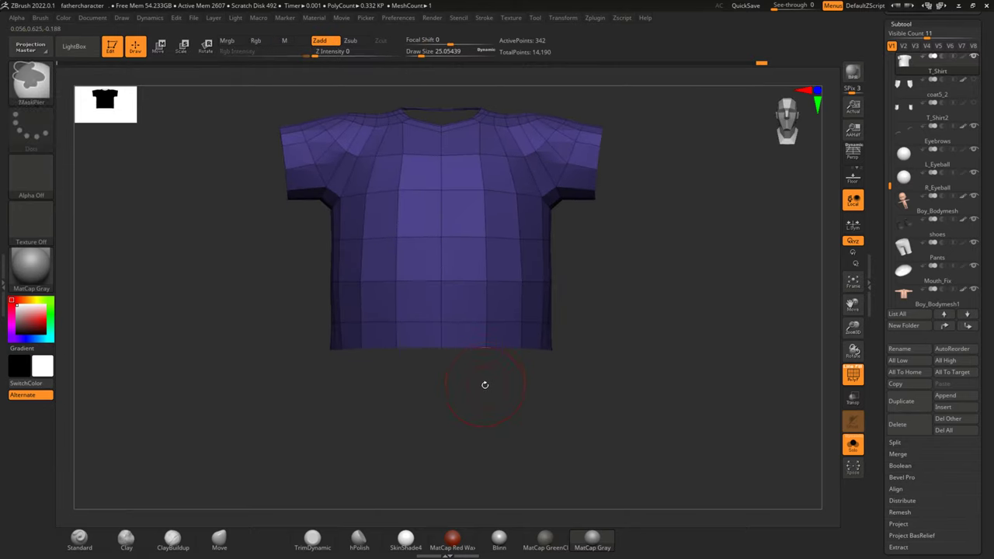
pyautogui.keyDown('shift'); pyautogui.moveTo(508, 364); pyautogui.dragTo(515, 407); pyautogui.keyUp('shift')
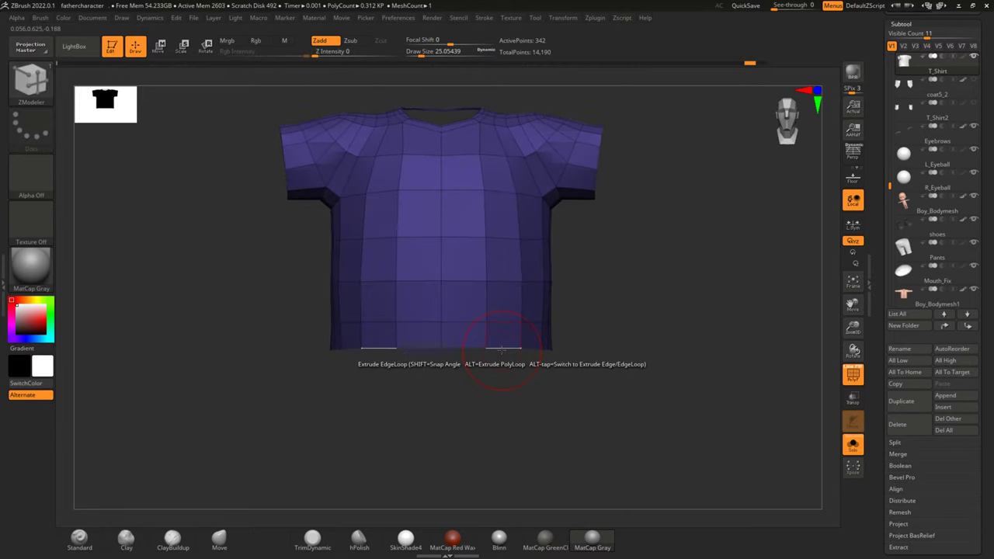
pyautogui.moveTo(495, 354); pyautogui.dragTo(500, 379)
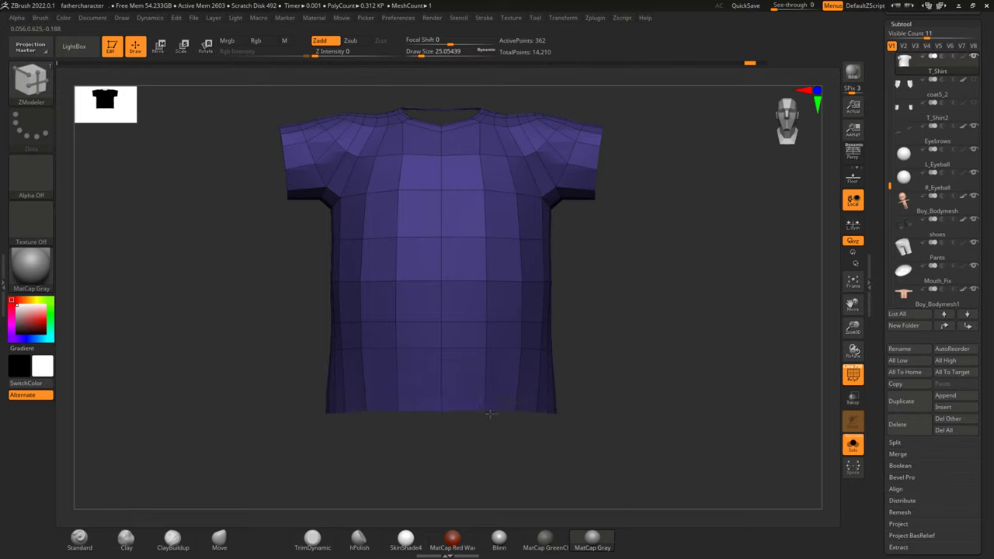
pyautogui.hotkey('ctrl', 'z')
pyautogui.moveTo(491, 353); pyautogui.dragTo(493, 396)
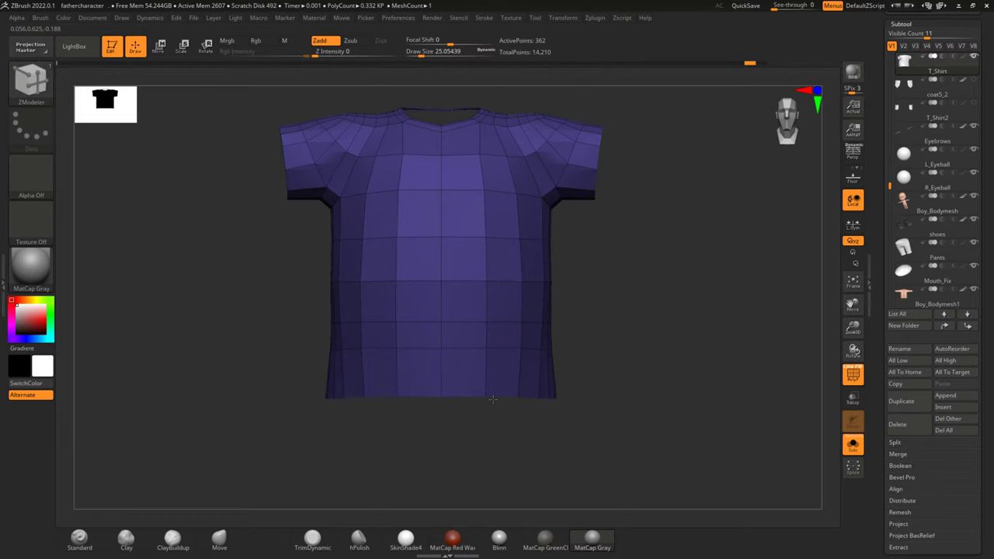
pyautogui.keyDown('shift'); pyautogui.moveTo(663, 358); pyautogui.dragTo(759, 350); pyautogui.keyUp('shift')
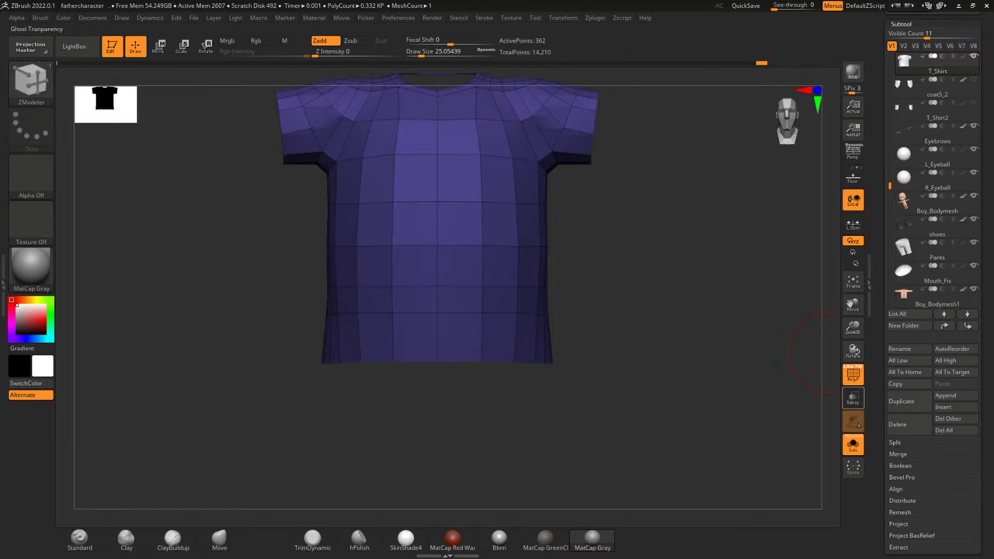
# Step: Turn Solo off to show the whole character and select the green shirt mesh
pyautogui.click(852, 447)
pyautogui.moveTo(686, 383)
pyautogui.keyDown('shift'); pyautogui.mouseDown()
pyautogui.moveTo(678, 302)
pyautogui.moveTo(570, 318)
pyautogui.mouseUp(); pyautogui.keyUp('shift')
pyautogui.keyDown('alt'); pyautogui.click(575, 330); pyautogui.keyUp('alt')
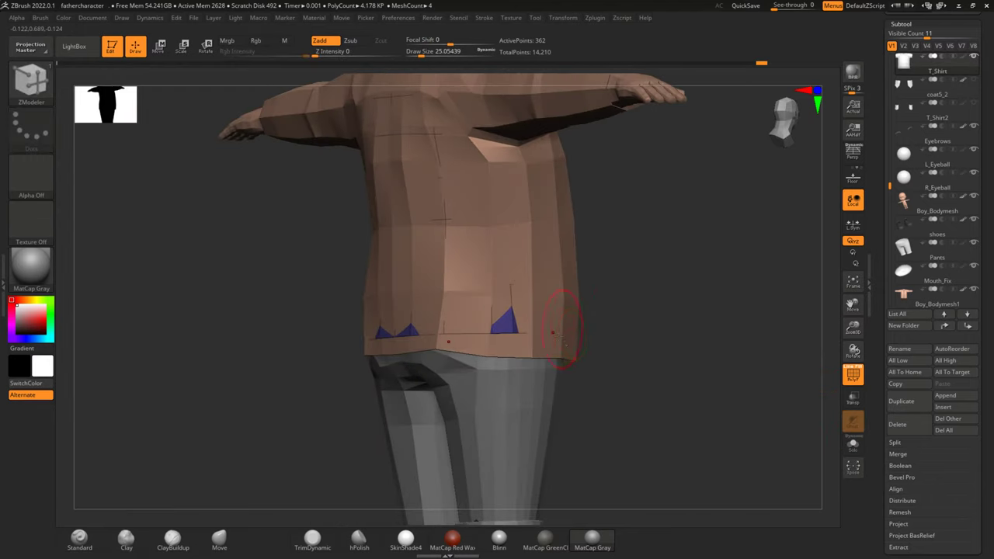
pyautogui.keyDown('alt'); pyautogui.moveTo(655, 310); pyautogui.dragTo(505, 353); pyautogui.keyUp('alt')
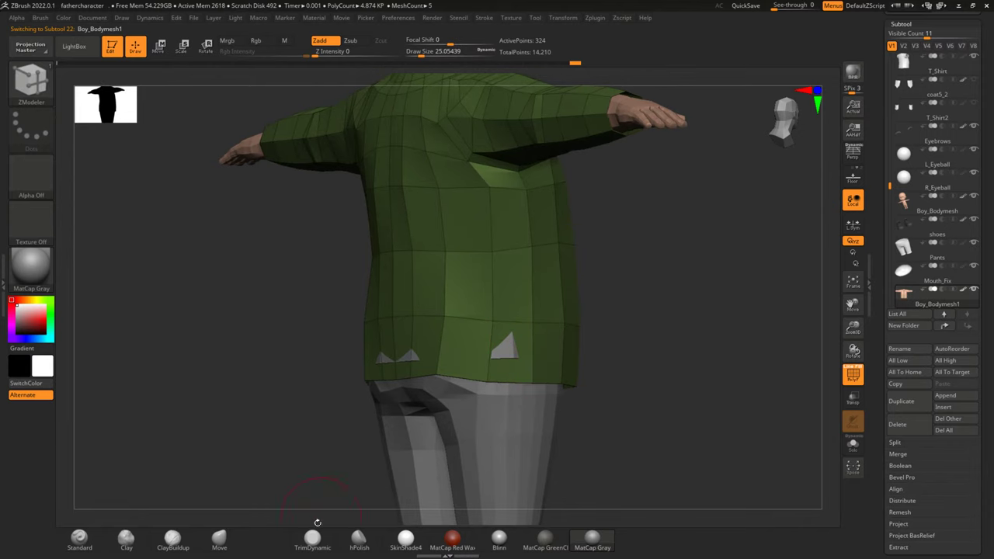
pyautogui.click(219, 537)
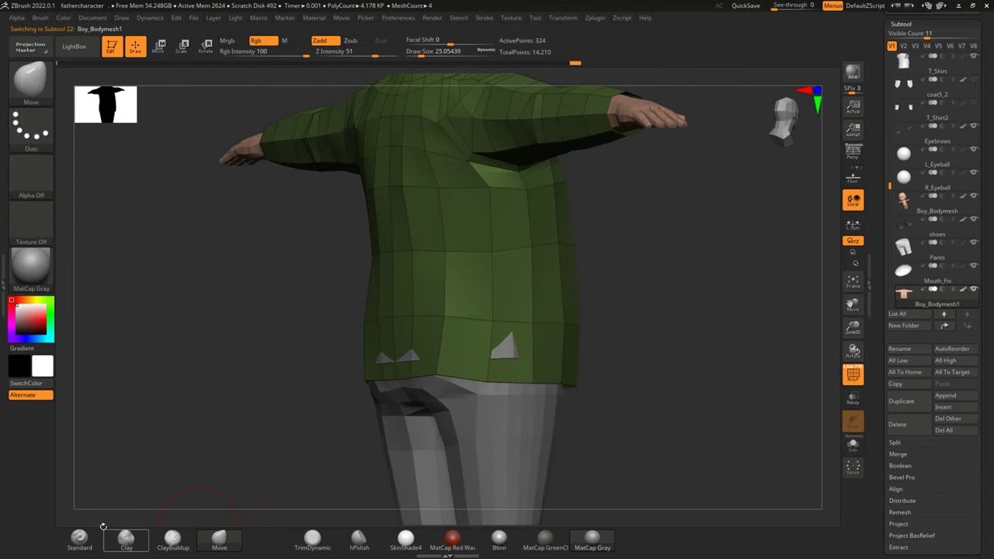
pyautogui.click(80, 537)
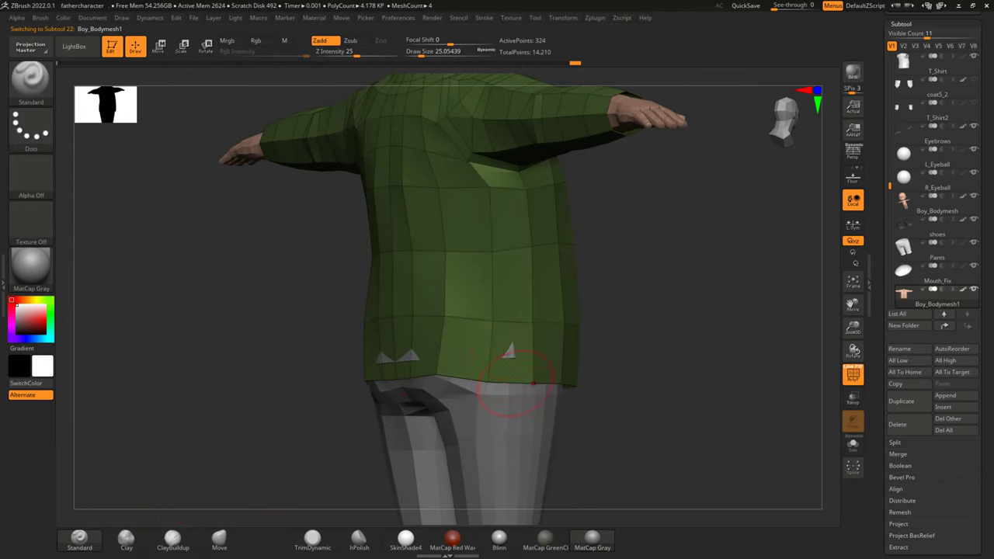
pyautogui.moveTo(618, 317)
pyautogui.mouseDown()
pyautogui.moveTo(638, 323)
pyautogui.moveTo(299, 354)
pyautogui.mouseUp()
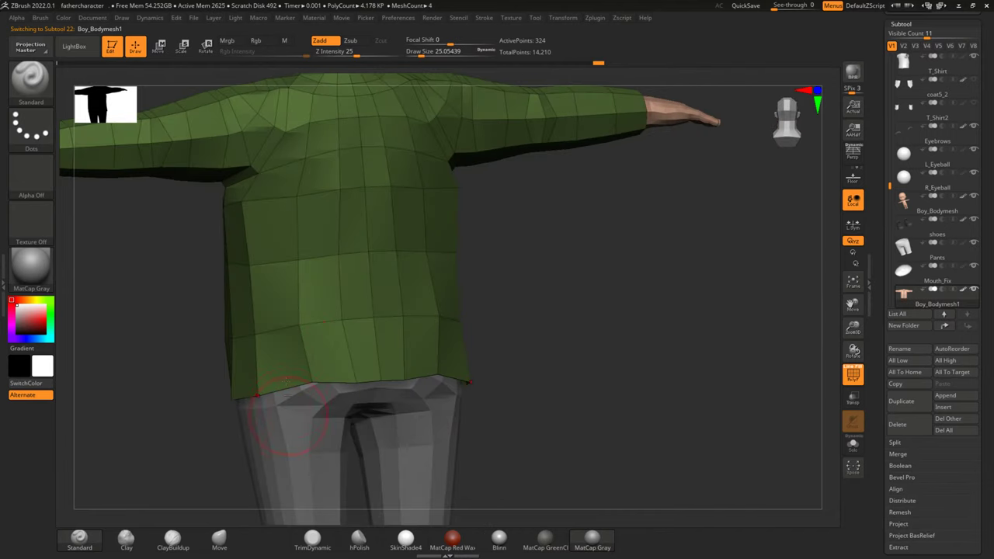
pyautogui.press('shift')
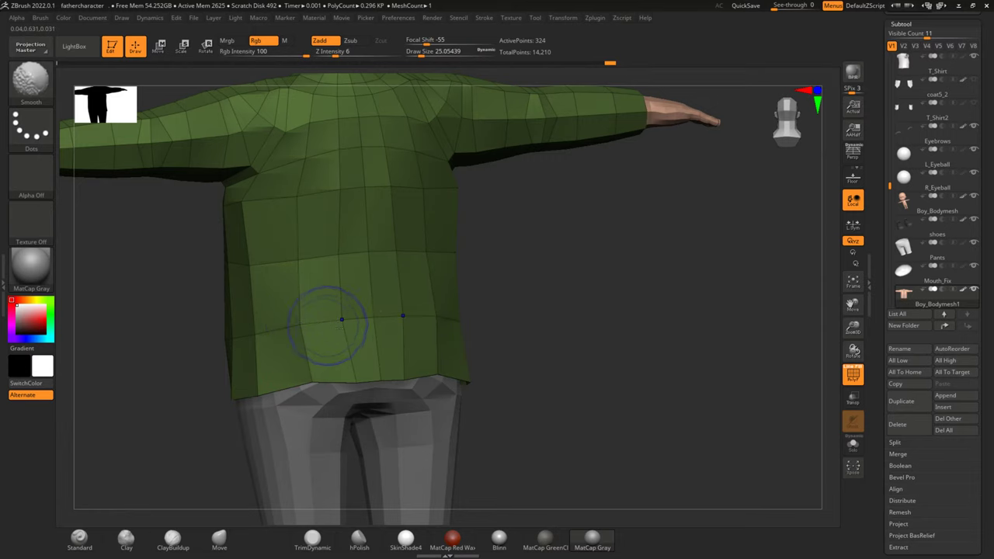
pyautogui.moveTo(549, 291); pyautogui.dragTo(411, 270)
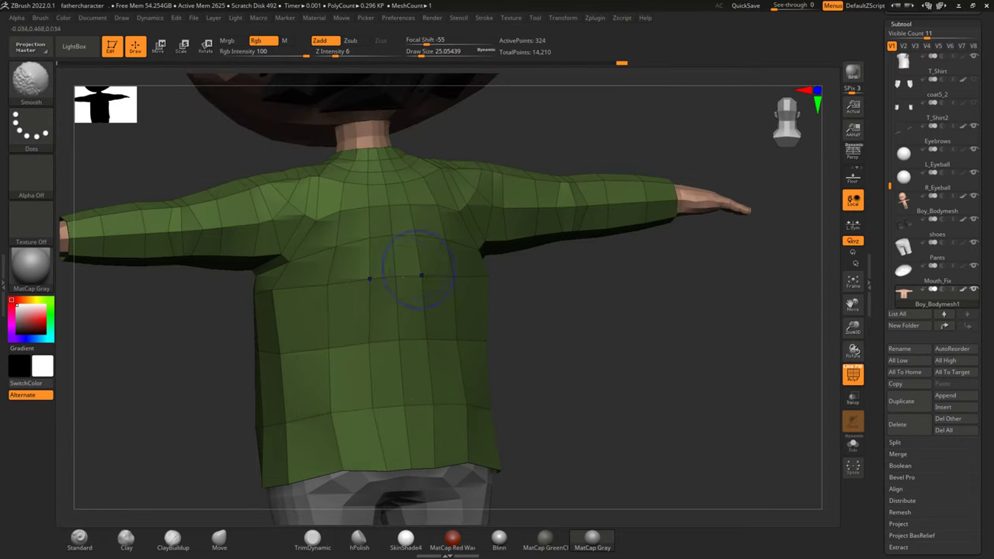
pyautogui.moveTo(526, 289); pyautogui.dragTo(473, 278)
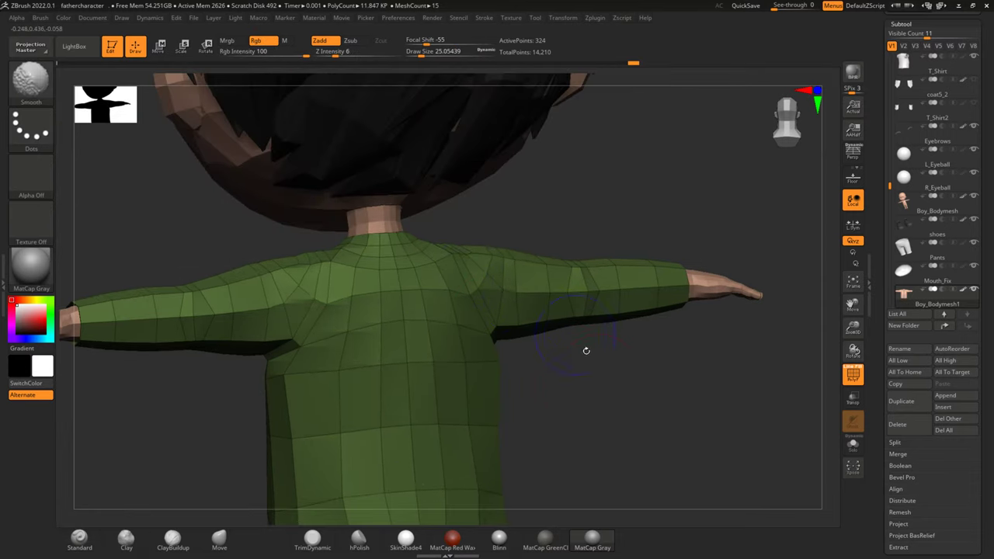
pyautogui.moveTo(586, 351); pyautogui.dragTo(476, 314)
pyautogui.moveTo(597, 240); pyautogui.dragTo(590, 307)
pyautogui.moveTo(667, 376)
pyautogui.mouseDown()
pyautogui.moveTo(554, 393)
pyautogui.moveTo(564, 417)
pyautogui.moveTo(437, 340)
pyautogui.mouseUp()
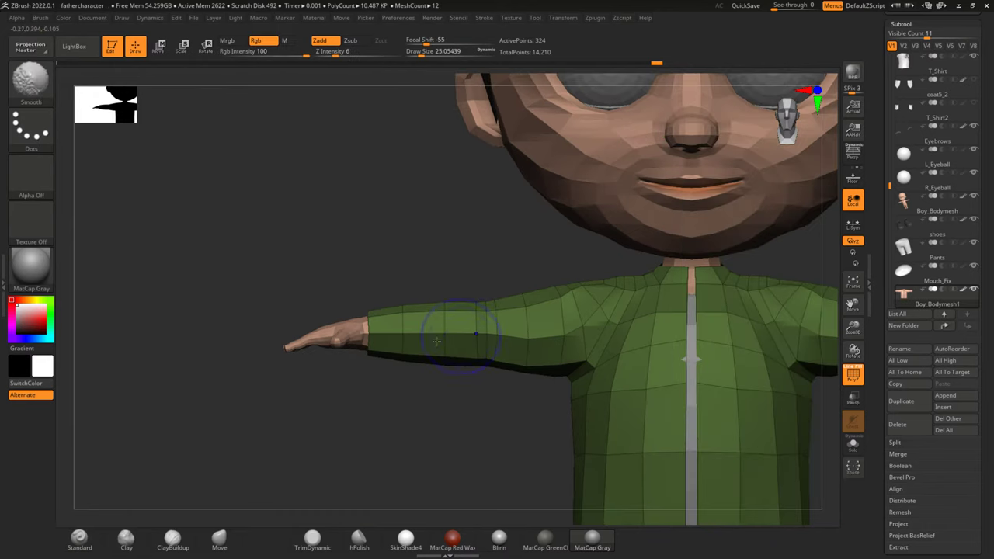
pyautogui.keyDown('alt'); pyautogui.moveTo(528, 406); pyautogui.dragTo(322, 427); pyautogui.keyUp('alt')
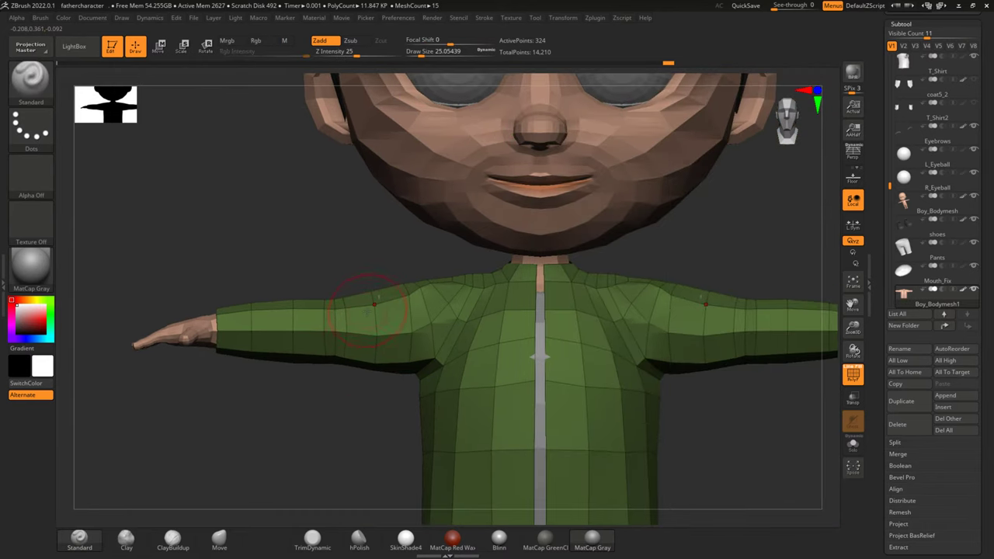
pyautogui.press('shift')
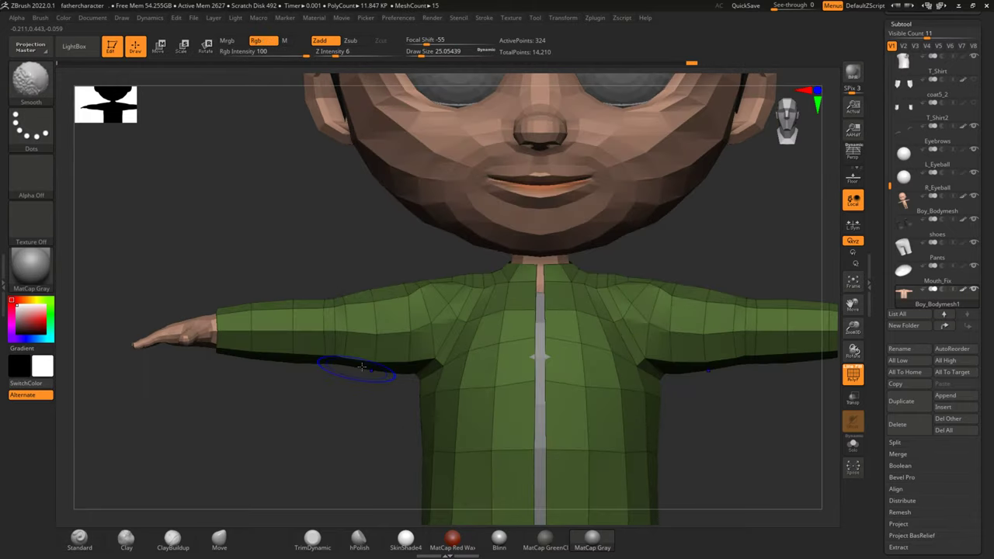
pyautogui.moveTo(372, 411)
pyautogui.mouseDown()
pyautogui.moveTo(352, 444)
pyautogui.moveTo(269, 478)
pyautogui.moveTo(321, 382)
pyautogui.mouseUp()
pyautogui.press('shift')
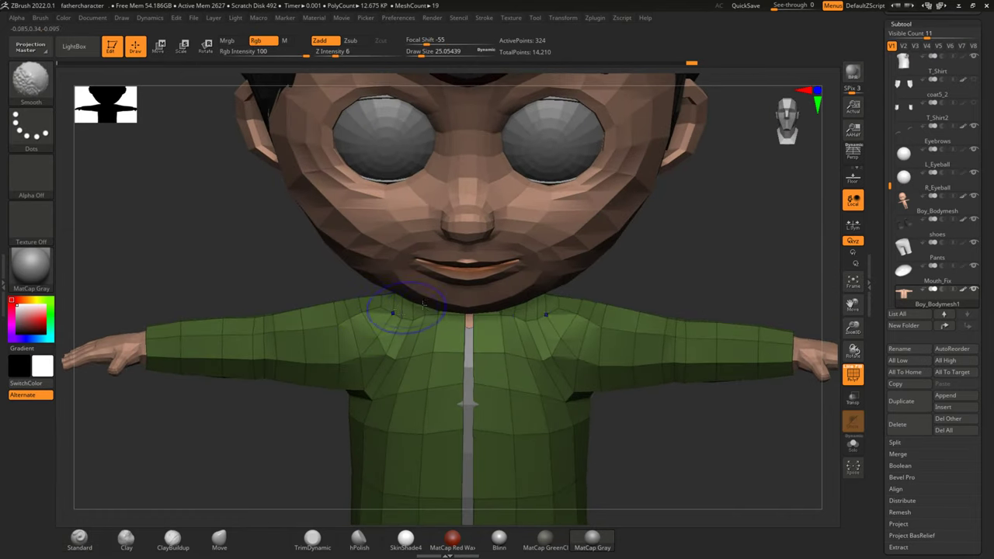
pyautogui.moveTo(288, 448)
pyautogui.mouseDown()
pyautogui.moveTo(274, 442)
pyautogui.moveTo(573, 281)
pyautogui.moveTo(611, 426)
pyautogui.moveTo(603, 380)
pyautogui.moveTo(562, 412)
pyautogui.moveTo(633, 365)
pyautogui.moveTo(628, 328)
pyautogui.mouseUp()
pyautogui.moveTo(634, 290)
pyautogui.keyDown('alt'); pyautogui.mouseDown()
pyautogui.moveTo(595, 326)
pyautogui.moveTo(595, 391)
pyautogui.moveTo(606, 253)
pyautogui.moveTo(647, 235)
pyautogui.moveTo(629, 233)
pyautogui.moveTo(616, 338)
pyautogui.moveTo(626, 396)
pyautogui.moveTo(552, 378)
pyautogui.mouseUp(); pyautogui.keyUp('alt')
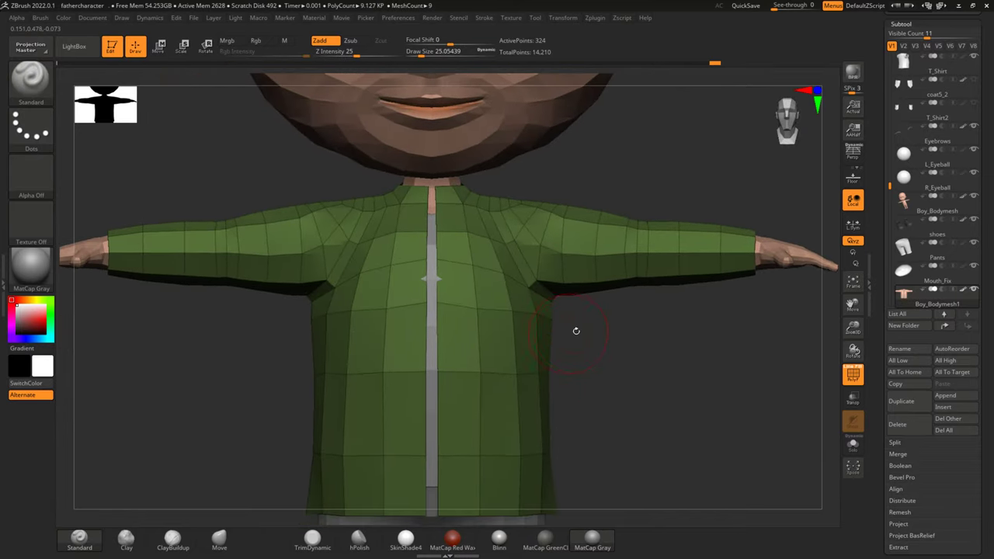
# Step: Smooth the chest surface around the front zip with Shift
pyautogui.moveTo(674, 354)
pyautogui.keyDown('alt'); pyautogui.mouseDown()
pyautogui.moveTo(669, 334)
pyautogui.moveTo(666, 417)
pyautogui.moveTo(641, 228)
pyautogui.moveTo(639, 237)
pyautogui.moveTo(665, 240)
pyautogui.moveTo(654, 237)
pyautogui.moveTo(696, 438)
pyautogui.moveTo(623, 243)
pyautogui.moveTo(654, 326)
pyautogui.moveTo(643, 265)
pyautogui.moveTo(342, 343)
pyautogui.mouseUp(); pyautogui.keyUp('alt')
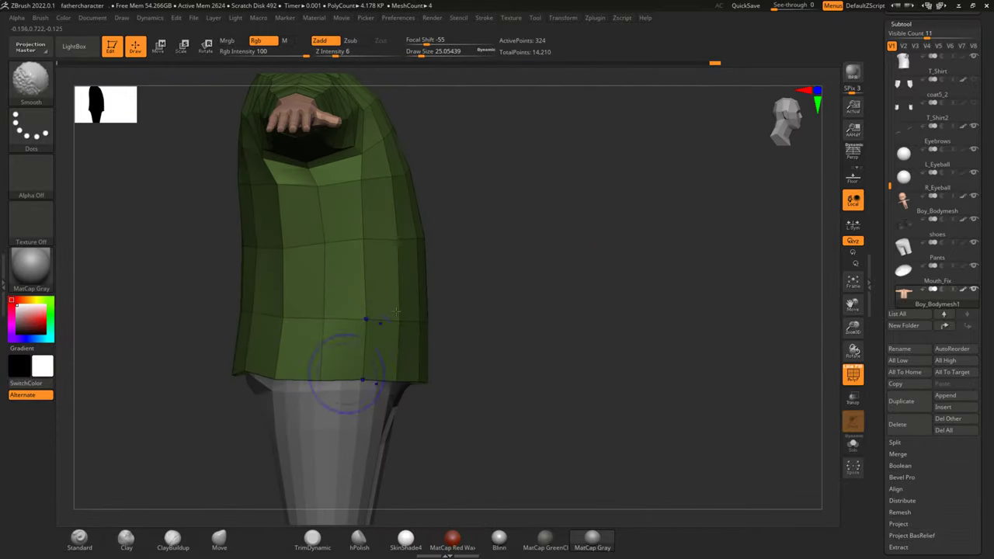
pyautogui.moveTo(614, 244)
pyautogui.mouseDown()
pyautogui.moveTo(398, 299)
pyautogui.moveTo(583, 228)
pyautogui.mouseUp()
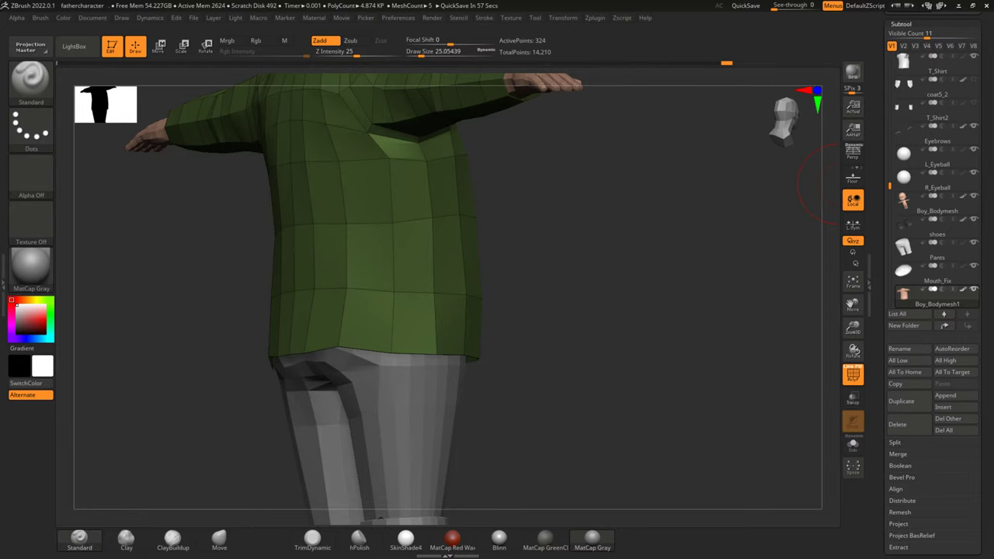
pyautogui.moveTo(667, 179)
pyautogui.mouseDown()
pyautogui.moveTo(707, 202)
pyautogui.moveTo(351, 202)
pyautogui.mouseUp()
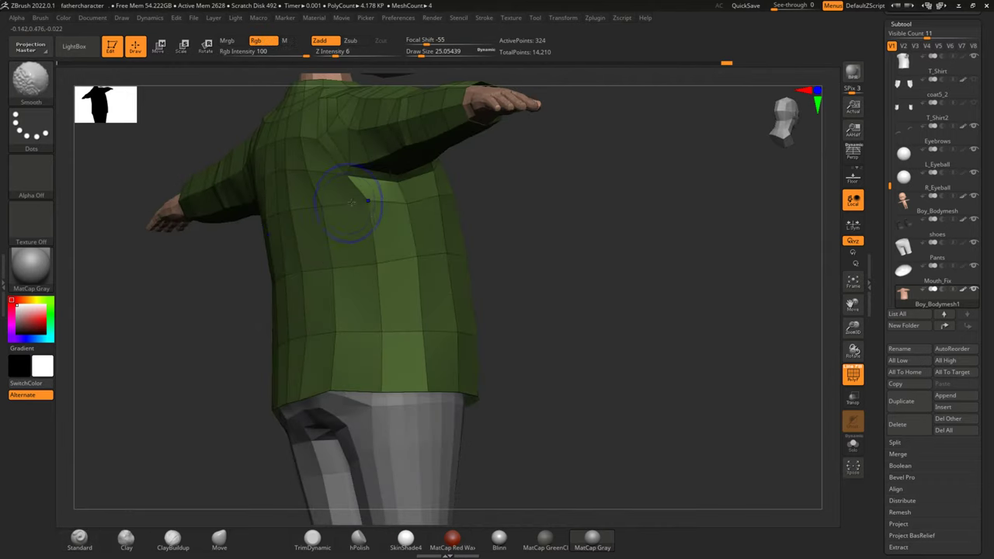
pyautogui.moveTo(554, 206)
pyautogui.mouseDown()
pyautogui.moveTo(570, 220)
pyautogui.moveTo(407, 209)
pyautogui.moveTo(468, 212)
pyautogui.mouseUp()
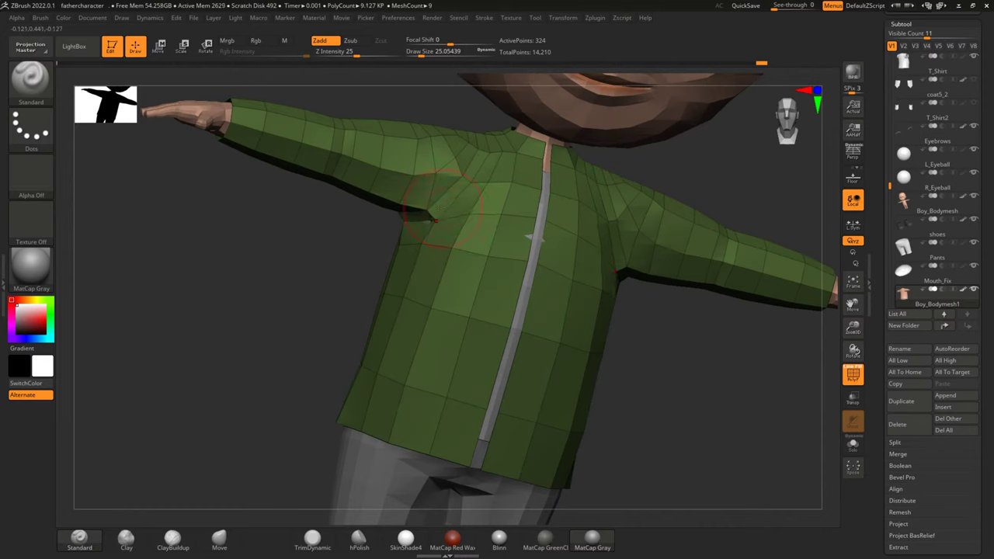
pyautogui.press('shift')
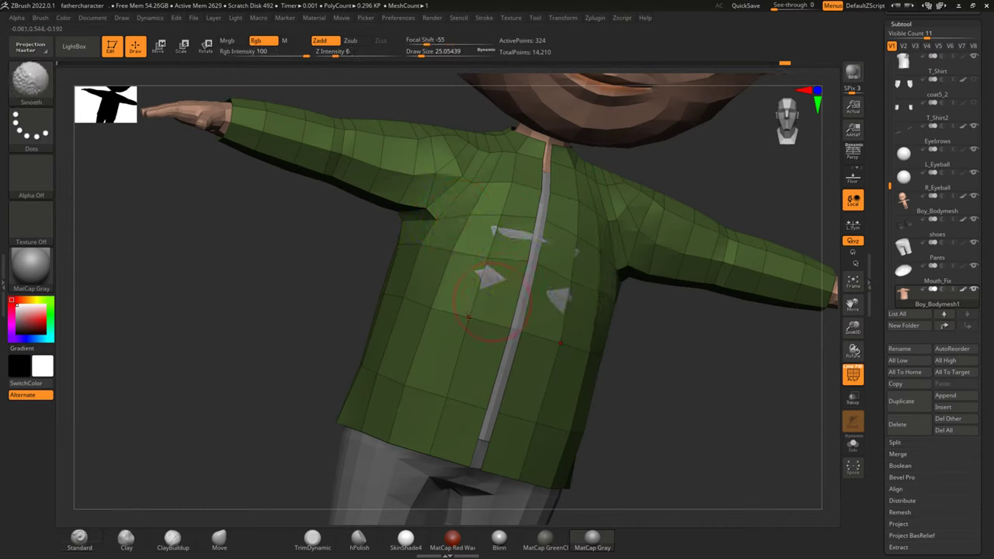
pyautogui.keyDown('shift'); pyautogui.moveTo(543, 272); pyautogui.dragTo(515, 209); pyautogui.keyUp('shift')
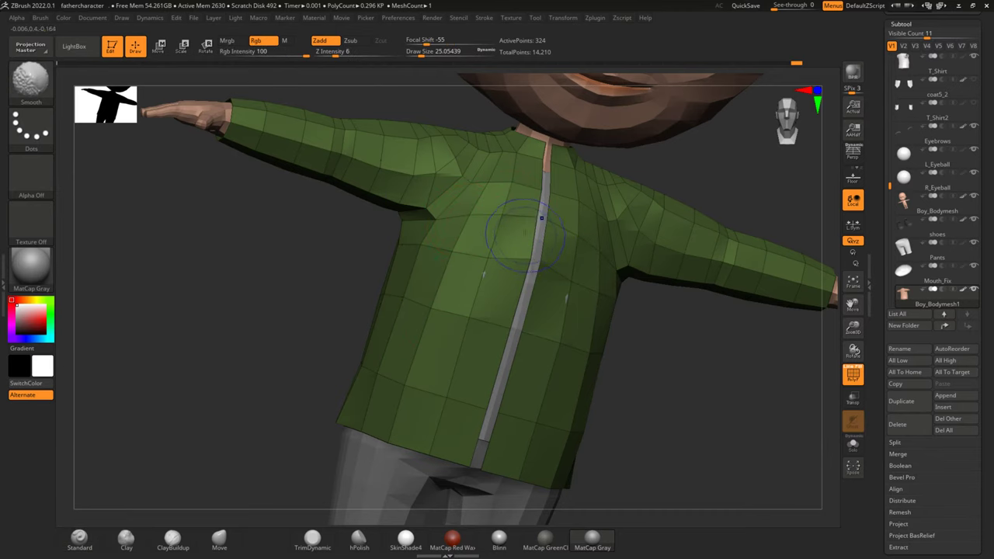
pyautogui.press('shift')
# Step: Frame the face and collar, then Solo the shirt to hide the face and arms
pyautogui.keyDown('shift'); pyautogui.moveTo(752, 334); pyautogui.dragTo(534, 291); pyautogui.keyUp('shift')
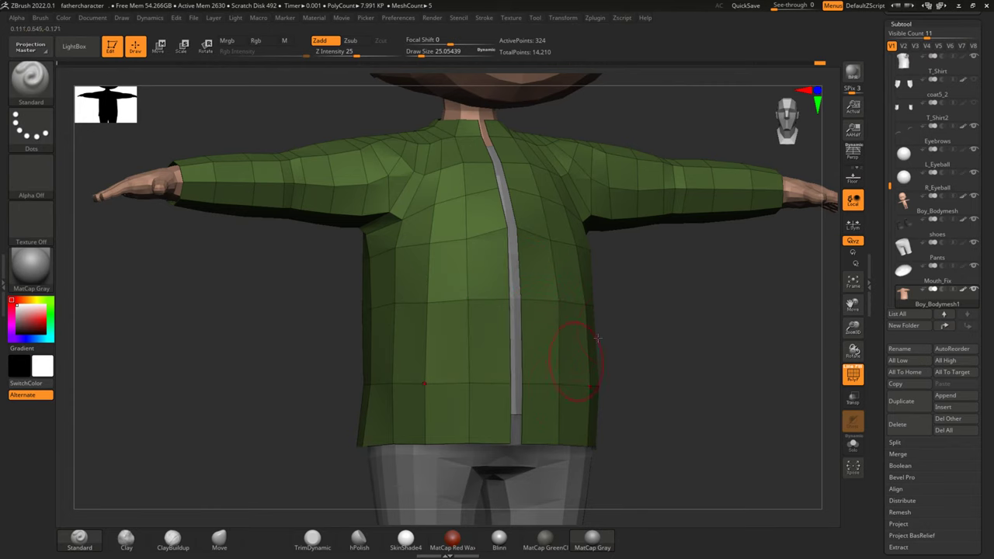
pyautogui.keyDown('shift'); pyautogui.moveTo(597, 338); pyautogui.dragTo(482, 249); pyautogui.keyUp('shift')
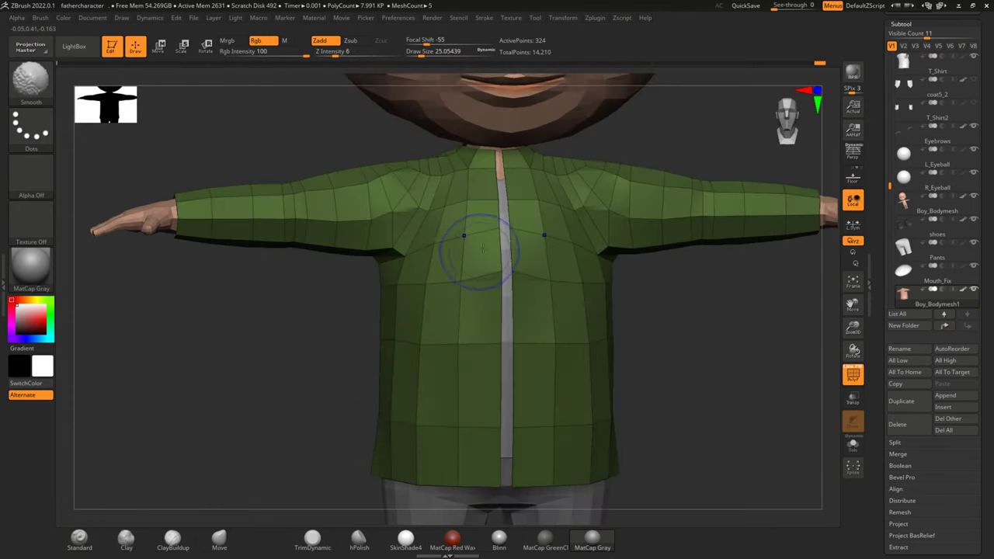
pyautogui.moveTo(753, 295)
pyautogui.mouseDown()
pyautogui.moveTo(678, 190)
pyautogui.moveTo(677, 219)
pyautogui.moveTo(724, 234)
pyautogui.mouseUp()
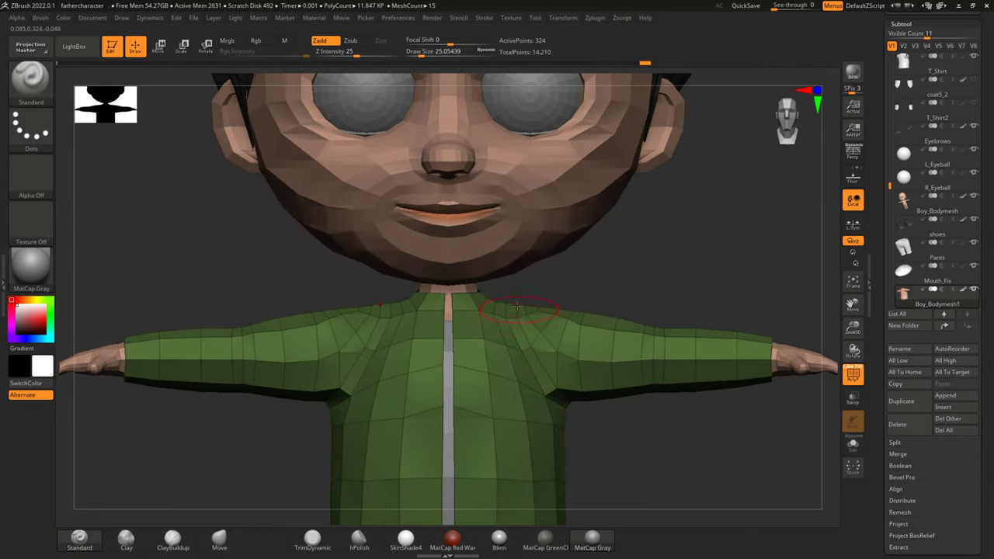
pyautogui.click(853, 444)
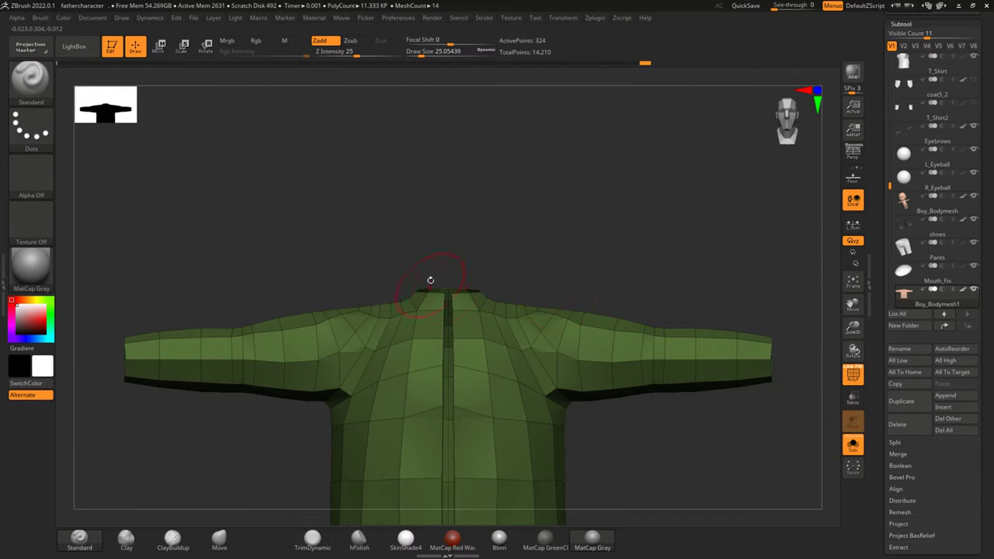
# Step: Zoom into the collar and reduce the Draw Size to about 3.11
pyautogui.scroll(6, 466, 295)
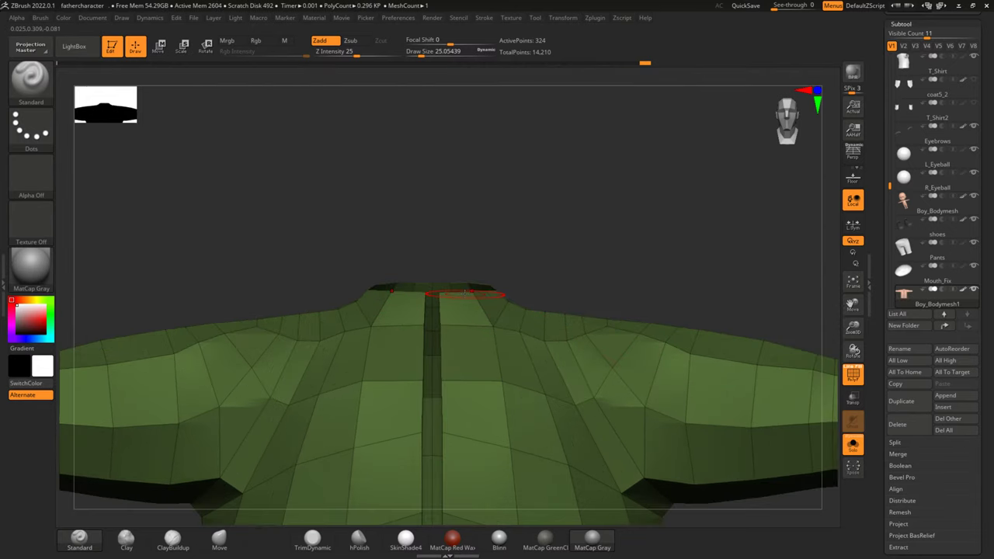
pyautogui.scroll(2, 464, 293)
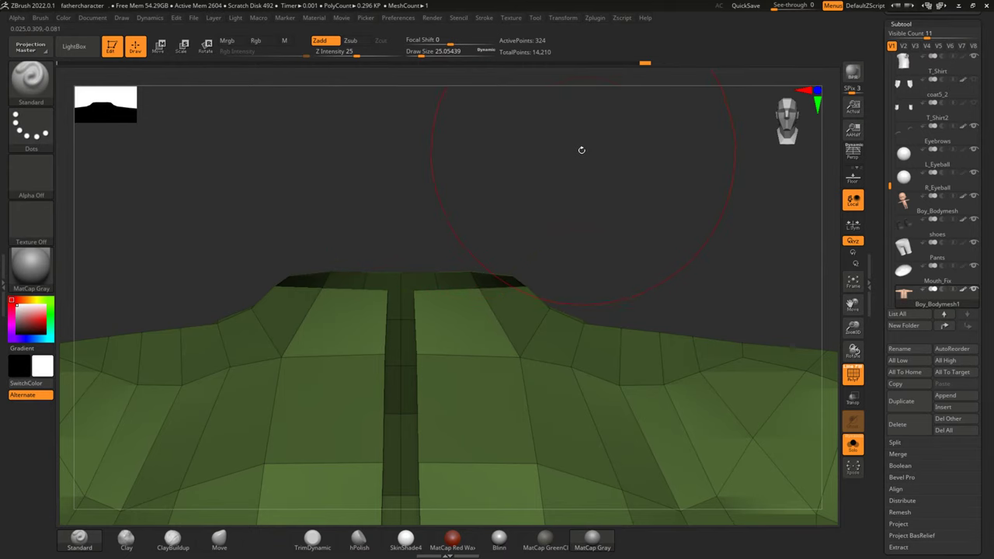
pyautogui.press('space')
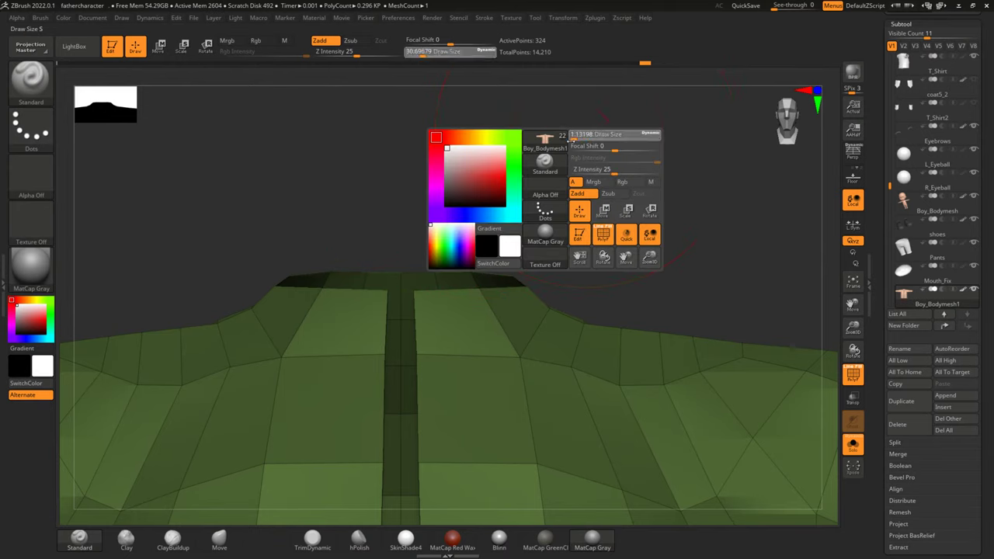
pyautogui.moveTo(576, 135); pyautogui.dragTo(230, 163)
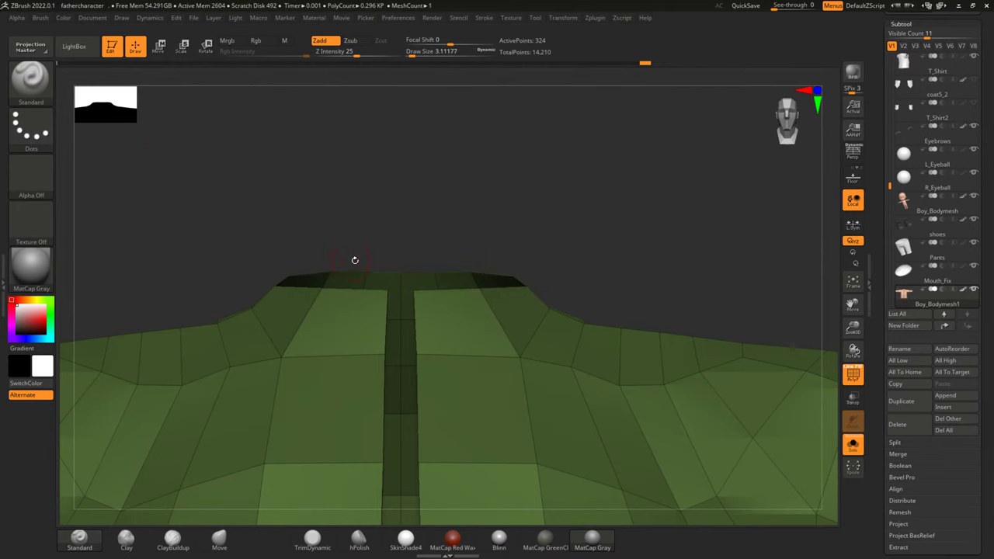
# Step: Look down into the collar opening and open the brush library
pyautogui.moveTo(497, 200)
pyautogui.mouseDown()
pyautogui.moveTo(517, 171)
pyautogui.moveTo(625, 145)
pyautogui.moveTo(643, 148)
pyautogui.moveTo(648, 199)
pyautogui.moveTo(637, 189)
pyautogui.mouseUp()
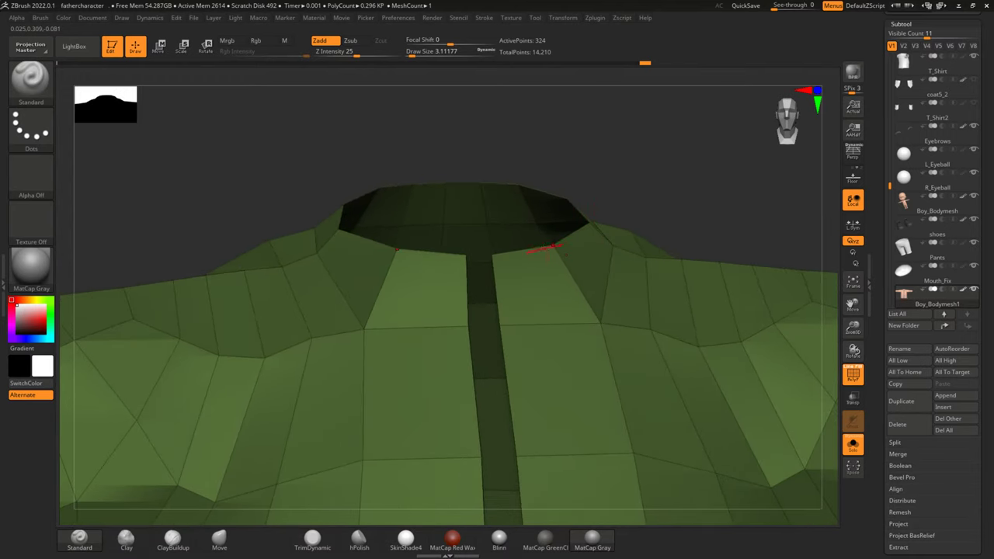
pyautogui.rightClick(579, 223)
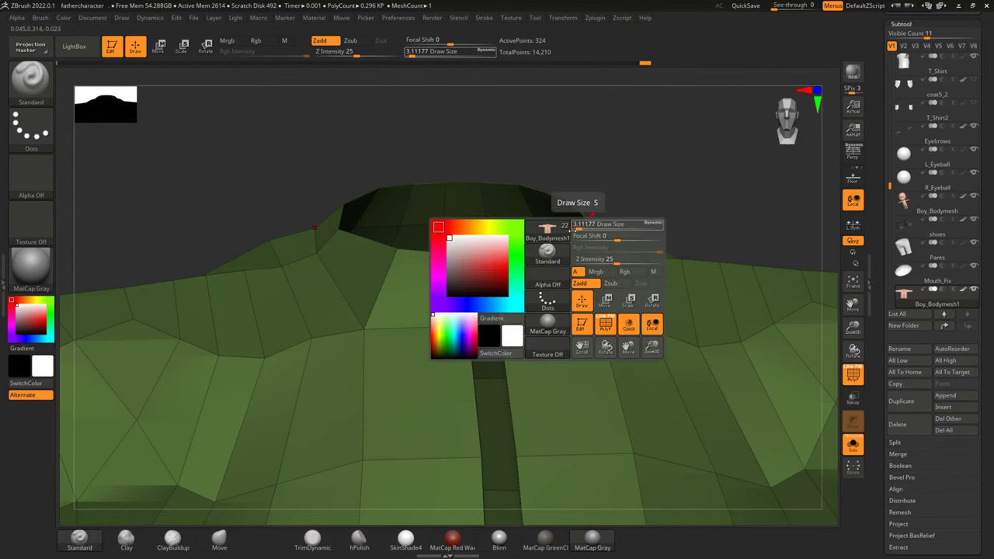
pyautogui.click(31, 78)
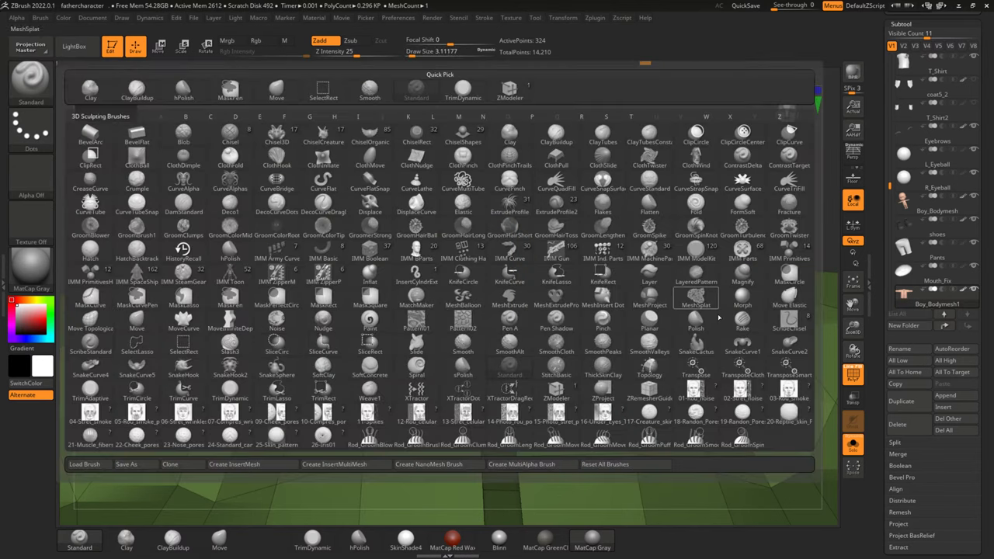
# Step: With ZModeler set to Extrude Edge Loop, pull the neck-hole rim upward into a collar
pyautogui.click(555, 386)
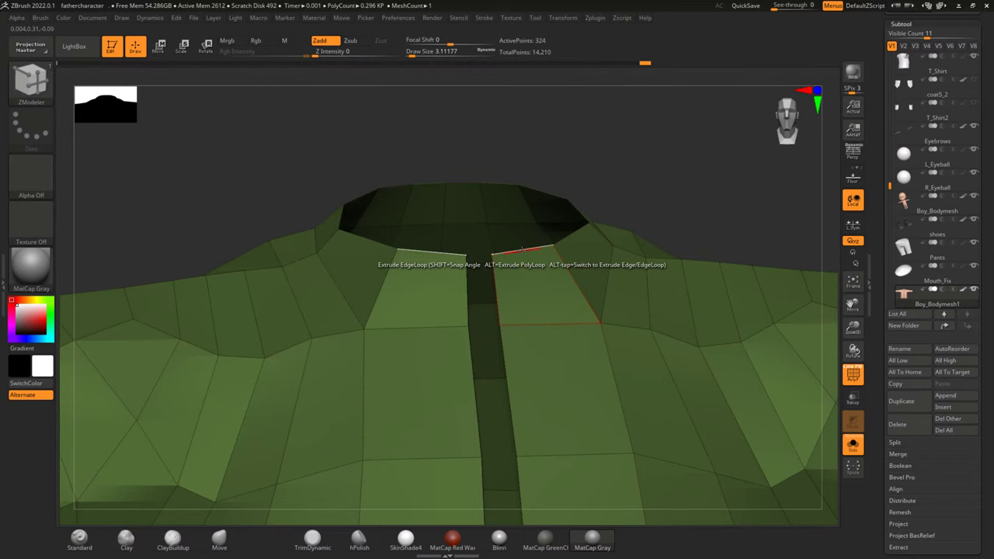
pyautogui.press('space')
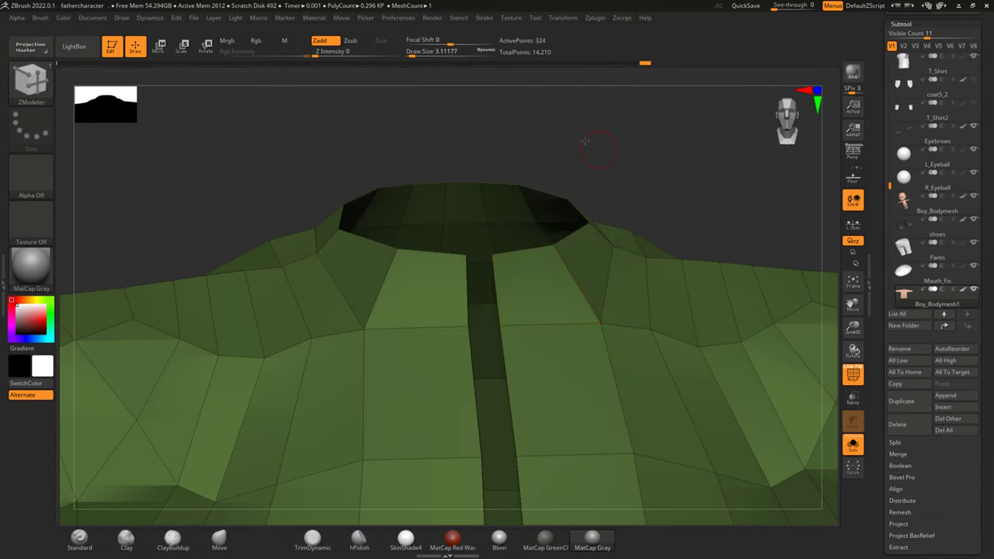
pyautogui.moveTo(587, 140); pyautogui.dragTo(582, 128)
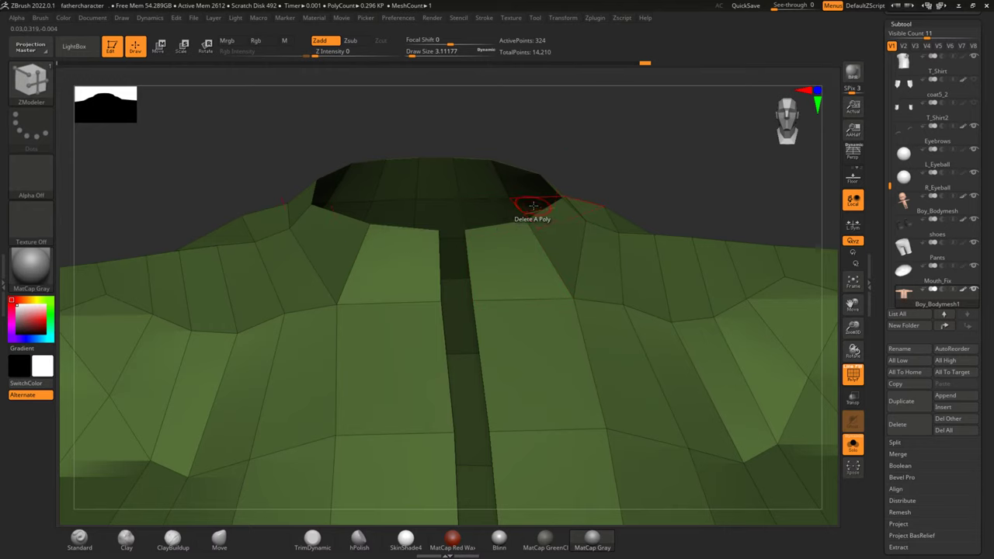
pyautogui.moveTo(610, 142); pyautogui.dragTo(590, 158)
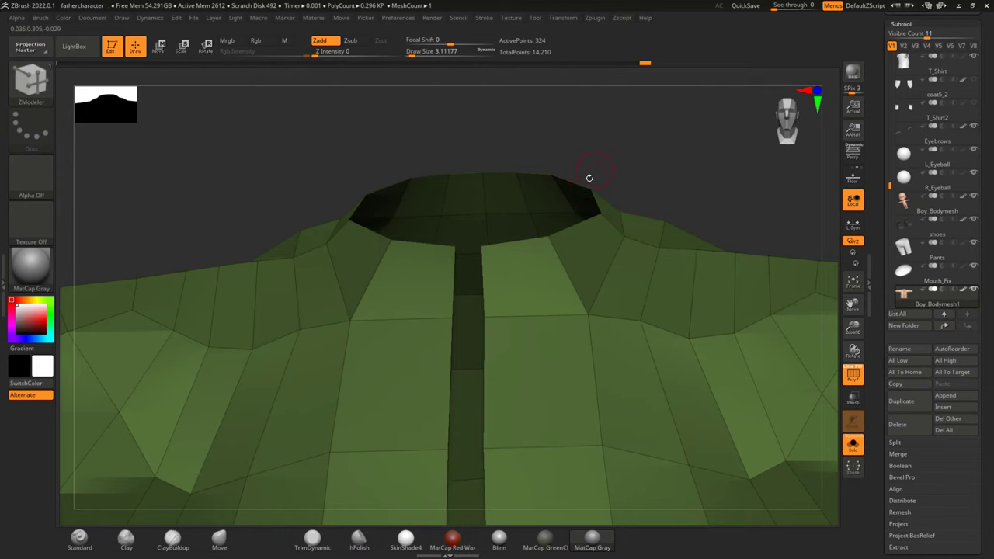
pyautogui.moveTo(627, 144); pyautogui.dragTo(633, 143)
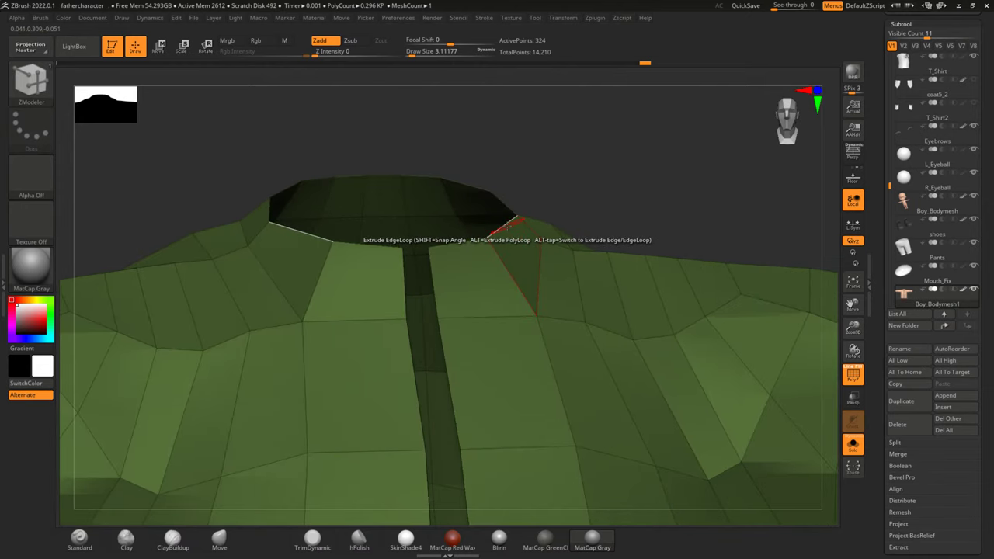
pyautogui.moveTo(506, 212)
pyautogui.mouseDown()
pyautogui.moveTo(513, 188)
pyautogui.moveTo(578, 201)
pyautogui.moveTo(629, 177)
pyautogui.moveTo(613, 180)
pyautogui.mouseUp()
# Step: Inspect the new collar ring from several angles and reopen the brush library
pyautogui.moveTo(683, 174); pyautogui.dragTo(694, 140)
pyautogui.moveTo(712, 154); pyautogui.dragTo(709, 165)
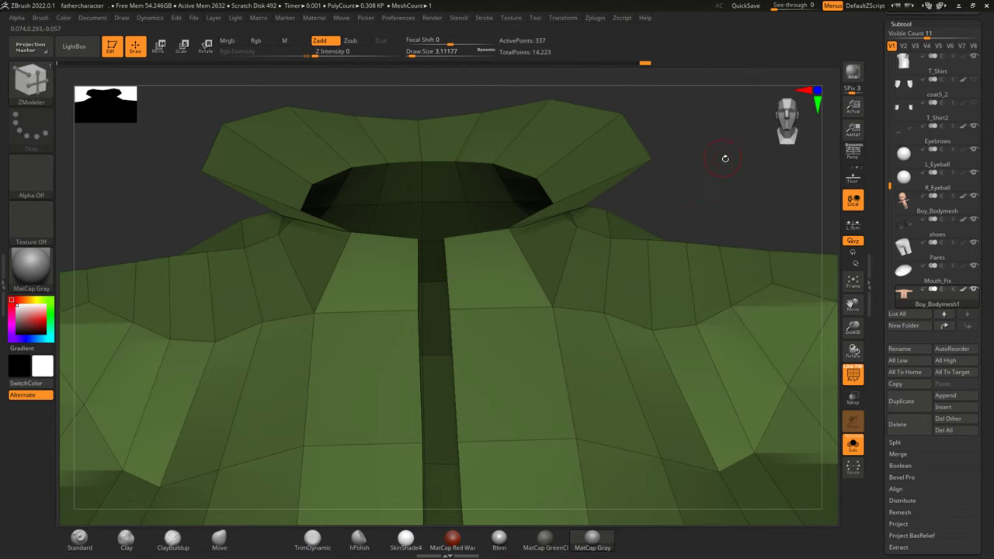
pyautogui.moveTo(723, 158); pyautogui.dragTo(693, 170)
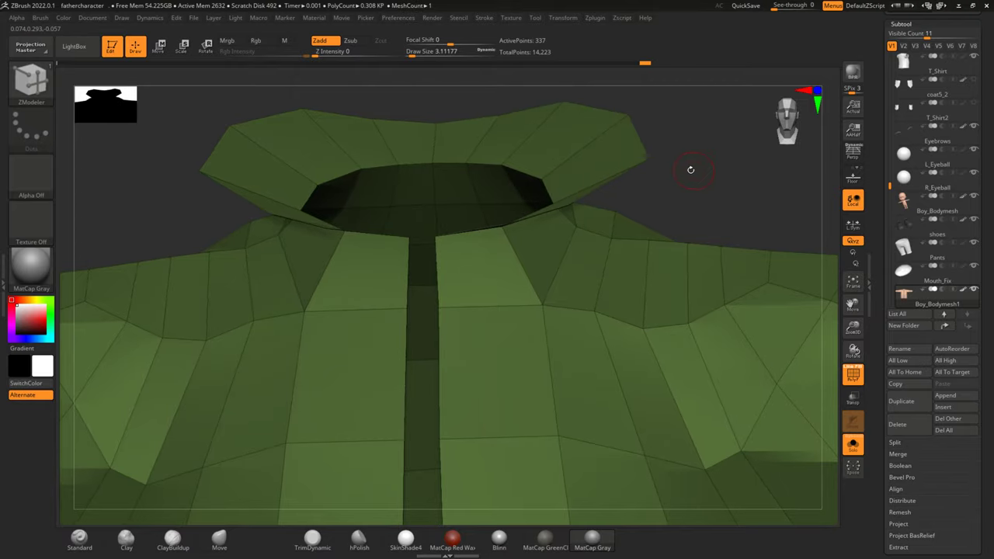
pyautogui.moveTo(709, 190)
pyautogui.mouseDown()
pyautogui.moveTo(711, 207)
pyautogui.moveTo(707, 177)
pyautogui.moveTo(642, 158)
pyautogui.moveTo(641, 167)
pyautogui.mouseUp()
pyautogui.click(34, 80)
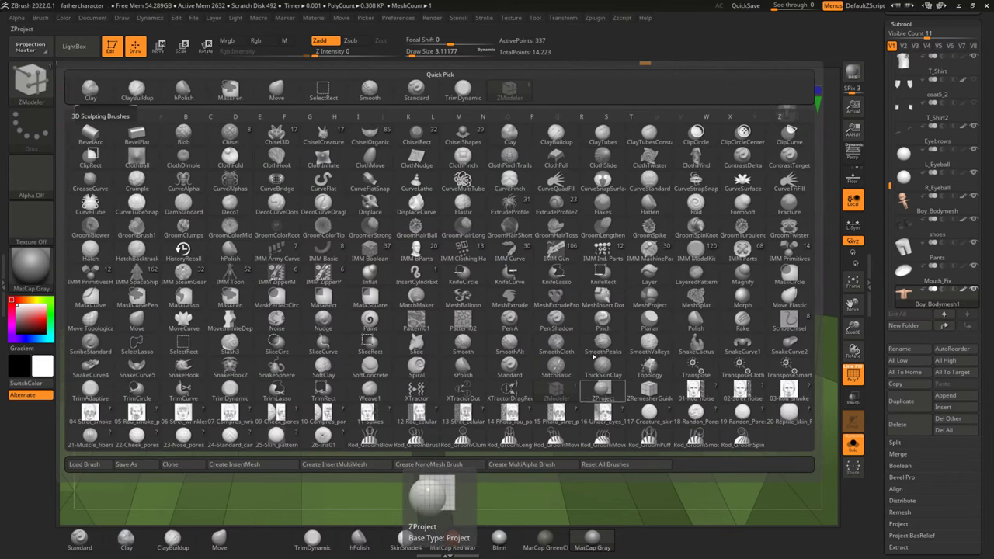
# Step: Switch the ZModeler edge action from Insert Edge Loop to Move
pyautogui.press('space')
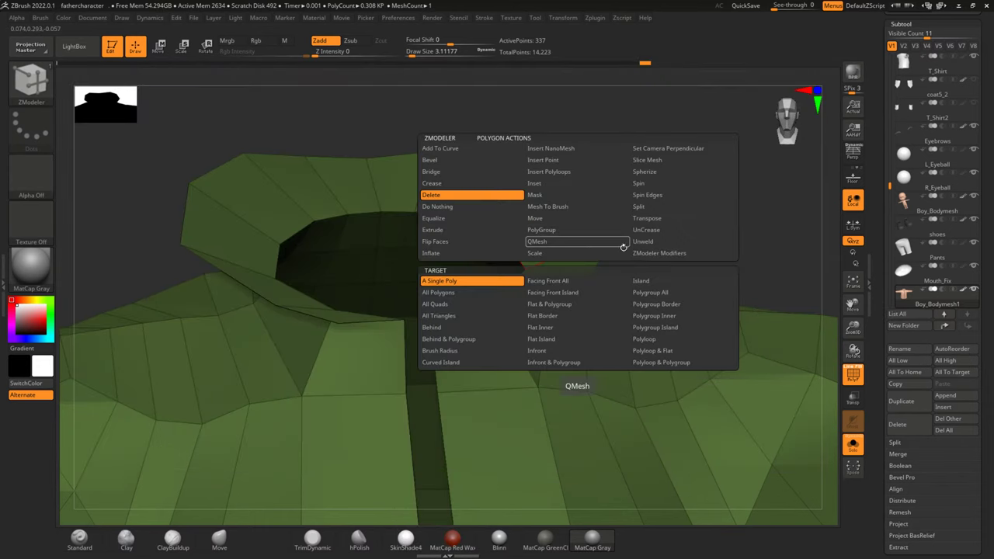
pyautogui.press('space')
pyautogui.click(574, 254)
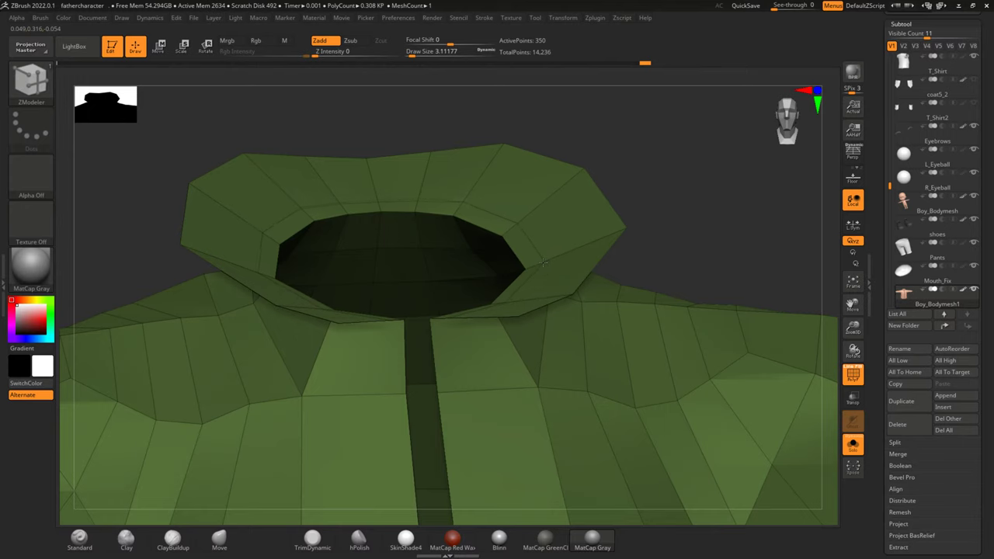
pyautogui.moveTo(656, 177)
pyautogui.mouseDown()
pyautogui.moveTo(652, 157)
pyautogui.moveTo(601, 139)
pyautogui.mouseUp()
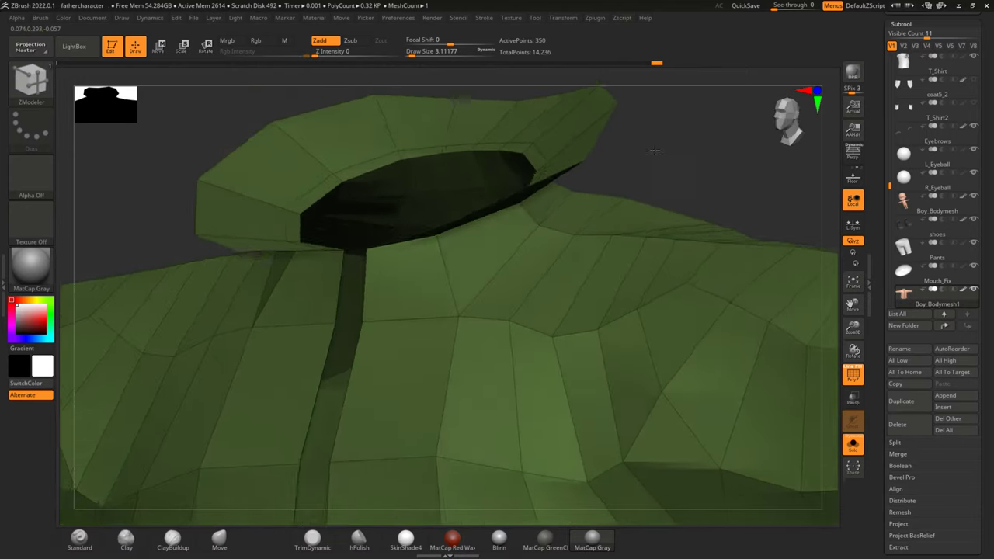
pyautogui.press('space')
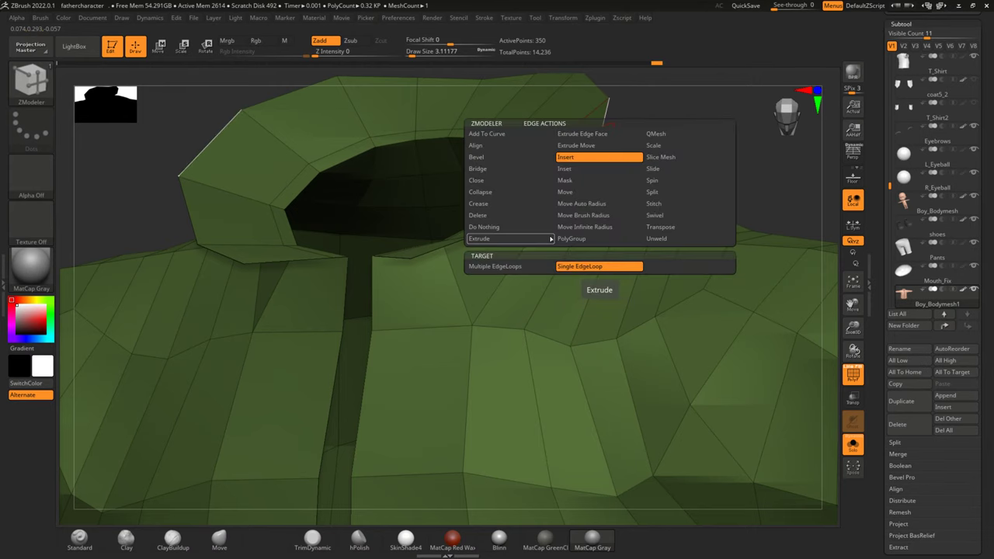
pyautogui.click(564, 191)
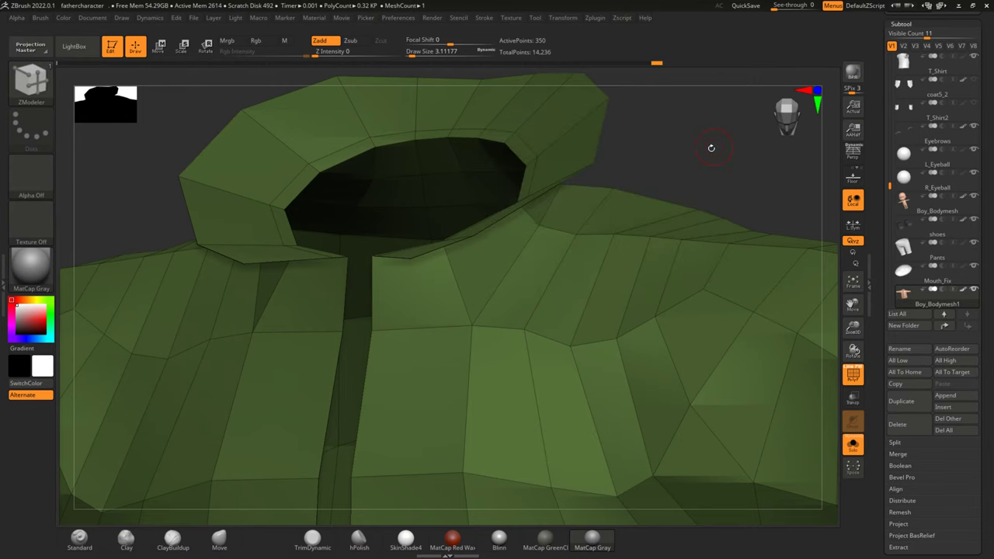
# Step: Set Move to Auto Radius with EdgeLoop Partial and pull the collar rim edge upward
pyautogui.moveTo(709, 148)
pyautogui.mouseDown()
pyautogui.moveTo(707, 177)
pyautogui.moveTo(625, 166)
pyautogui.moveTo(714, 159)
pyautogui.moveTo(570, 206)
pyautogui.mouseUp()
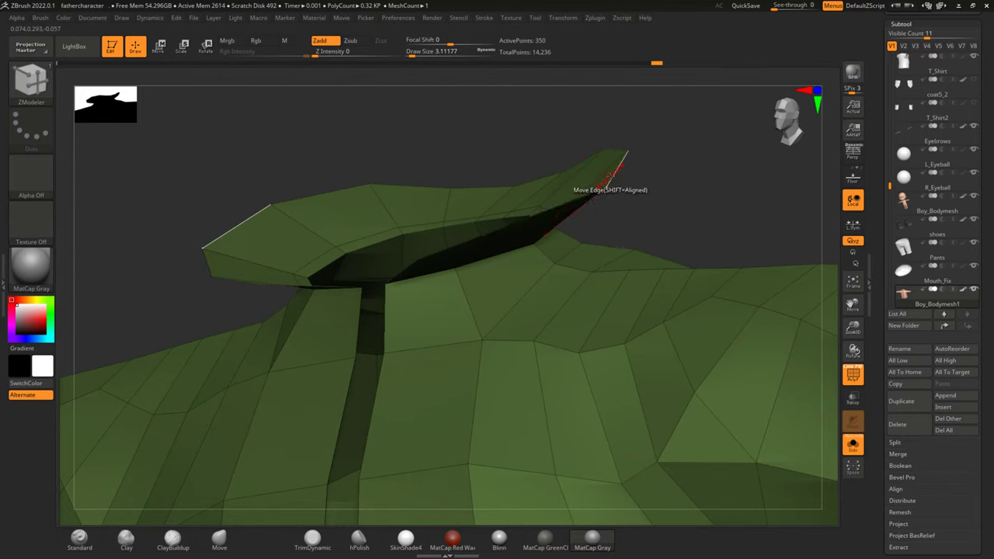
pyautogui.press('space')
pyautogui.click(594, 246)
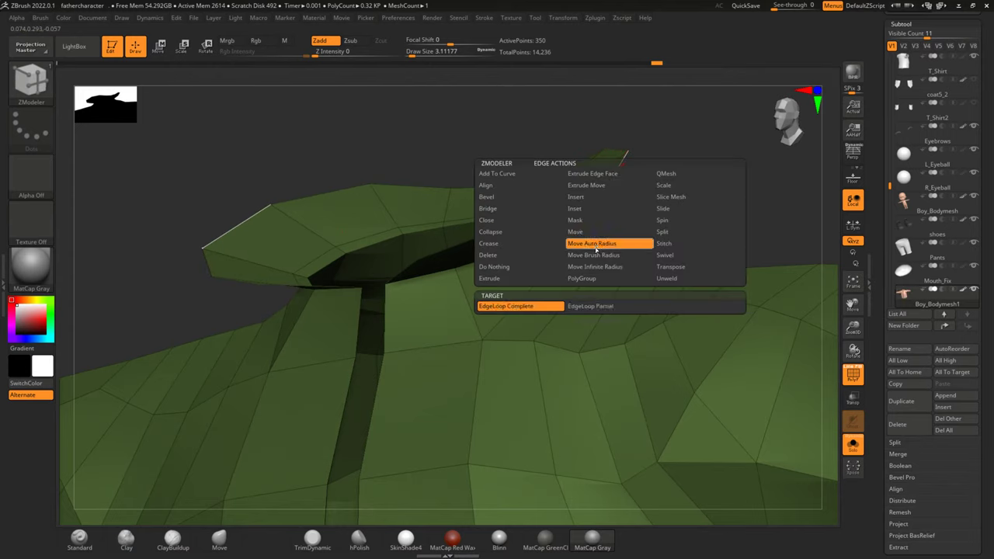
pyautogui.click(586, 306)
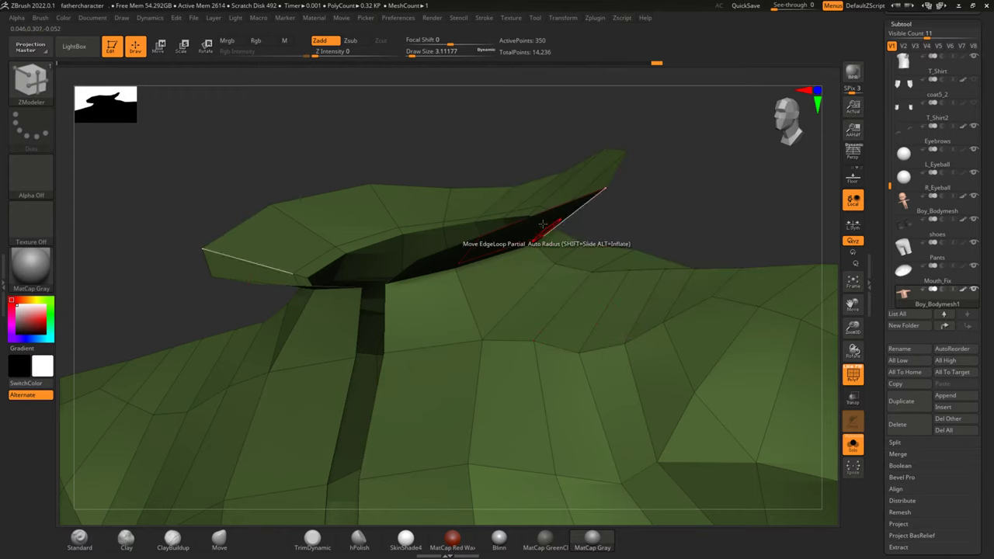
pyautogui.moveTo(665, 162)
pyautogui.mouseDown()
pyautogui.moveTo(646, 209)
pyautogui.moveTo(673, 265)
pyautogui.moveTo(663, 196)
pyautogui.moveTo(646, 186)
pyautogui.mouseUp()
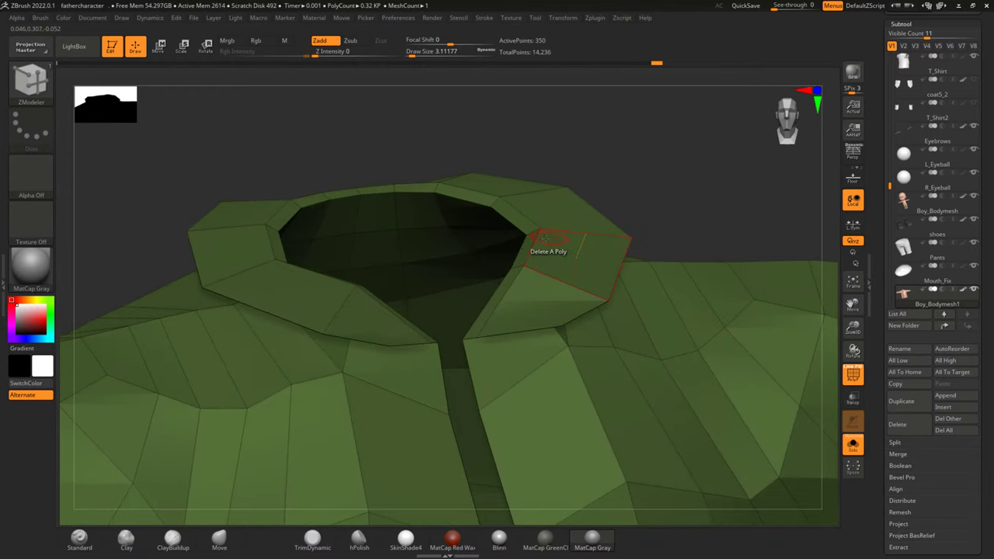
pyautogui.moveTo(538, 236); pyautogui.dragTo(536, 178)
# Step: Pull a collar edge loop down and reshape the right flap, then turn Solo off
pyautogui.moveTo(646, 168)
pyautogui.mouseDown()
pyautogui.moveTo(599, 139)
pyautogui.moveTo(617, 147)
pyautogui.moveTo(679, 131)
pyautogui.moveTo(657, 117)
pyautogui.moveTo(581, 133)
pyautogui.moveTo(663, 124)
pyautogui.moveTo(608, 173)
pyautogui.moveTo(644, 153)
pyautogui.moveTo(609, 172)
pyautogui.mouseUp()
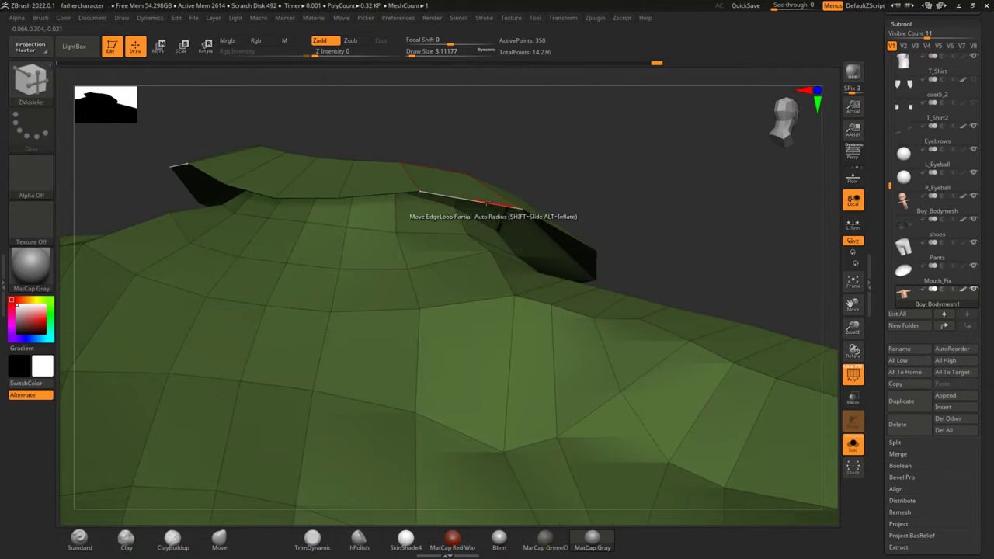
pyautogui.moveTo(480, 200); pyautogui.dragTo(476, 223)
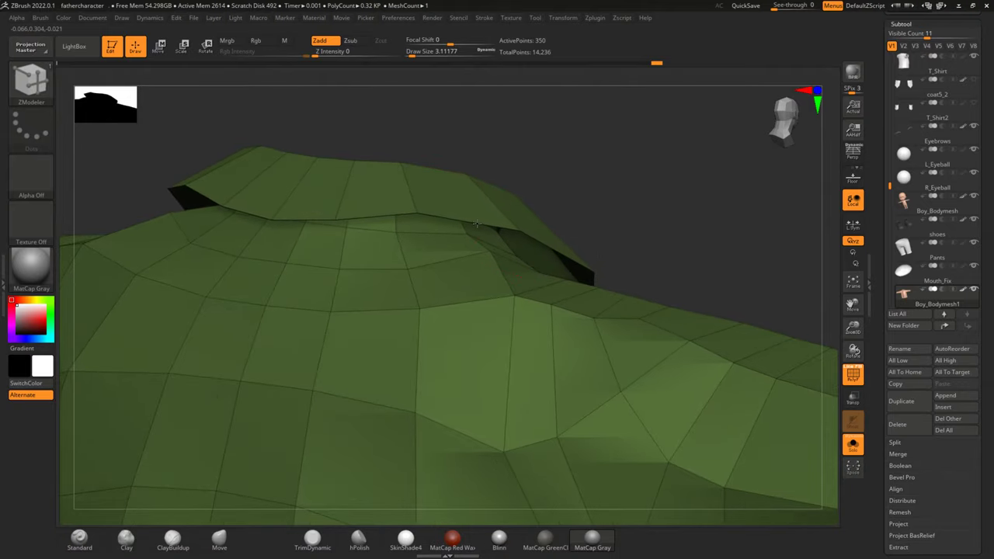
pyautogui.moveTo(634, 144)
pyautogui.mouseDown()
pyautogui.moveTo(424, 193)
pyautogui.moveTo(406, 182)
pyautogui.moveTo(589, 113)
pyautogui.moveTo(543, 122)
pyautogui.moveTo(666, 167)
pyautogui.moveTo(595, 122)
pyautogui.moveTo(617, 154)
pyautogui.moveTo(587, 133)
pyautogui.moveTo(466, 210)
pyautogui.moveTo(433, 211)
pyautogui.moveTo(619, 147)
pyautogui.mouseUp()
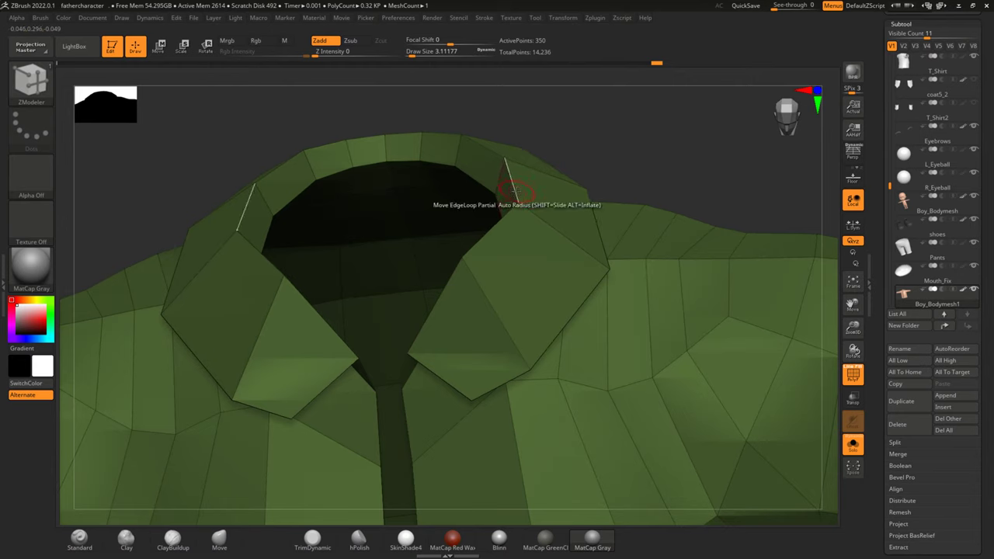
pyautogui.moveTo(512, 187); pyautogui.dragTo(471, 193)
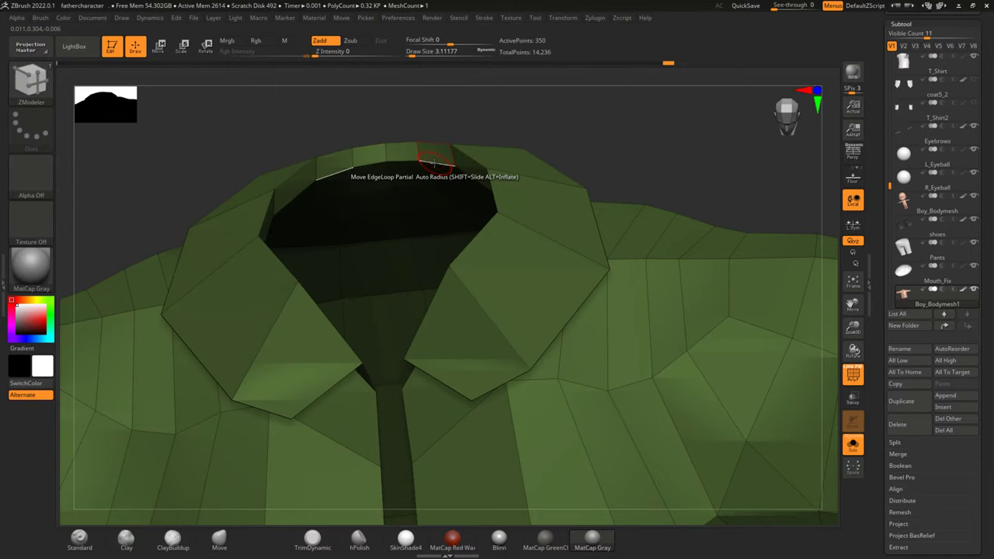
pyautogui.moveTo(543, 96)
pyautogui.mouseDown()
pyautogui.moveTo(537, 115)
pyautogui.moveTo(558, 122)
pyautogui.moveTo(621, 93)
pyautogui.moveTo(614, 173)
pyautogui.moveTo(656, 170)
pyautogui.moveTo(656, 211)
pyautogui.moveTo(611, 185)
pyautogui.moveTo(621, 189)
pyautogui.moveTo(654, 145)
pyautogui.moveTo(619, 131)
pyautogui.moveTo(637, 162)
pyautogui.moveTo(732, 181)
pyautogui.moveTo(718, 165)
pyautogui.mouseUp()
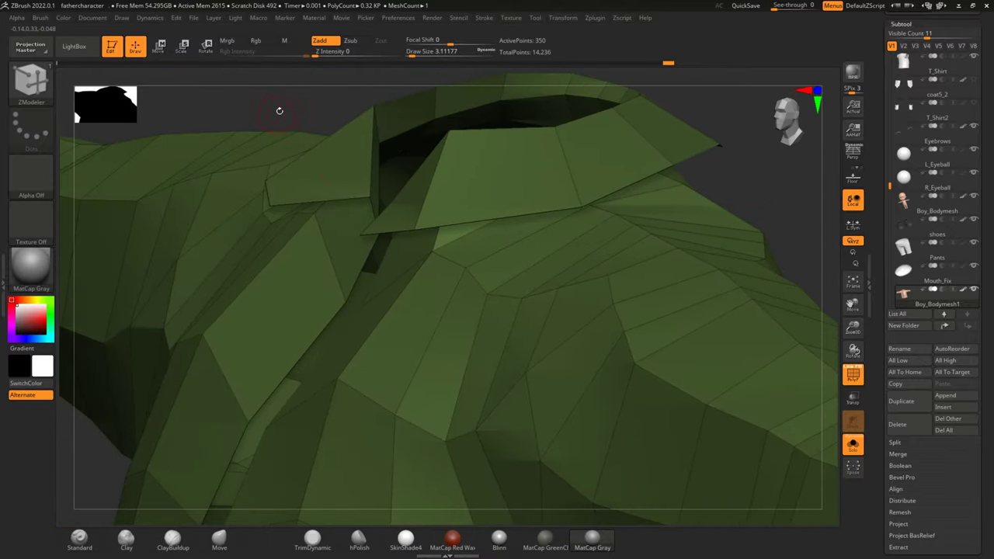
pyautogui.moveTo(279, 110)
pyautogui.mouseDown()
pyautogui.moveTo(384, 104)
pyautogui.moveTo(394, 120)
pyautogui.moveTo(148, 155)
pyautogui.moveTo(623, 104)
pyautogui.moveTo(623, 140)
pyautogui.moveTo(701, 144)
pyautogui.moveTo(603, 165)
pyautogui.mouseUp()
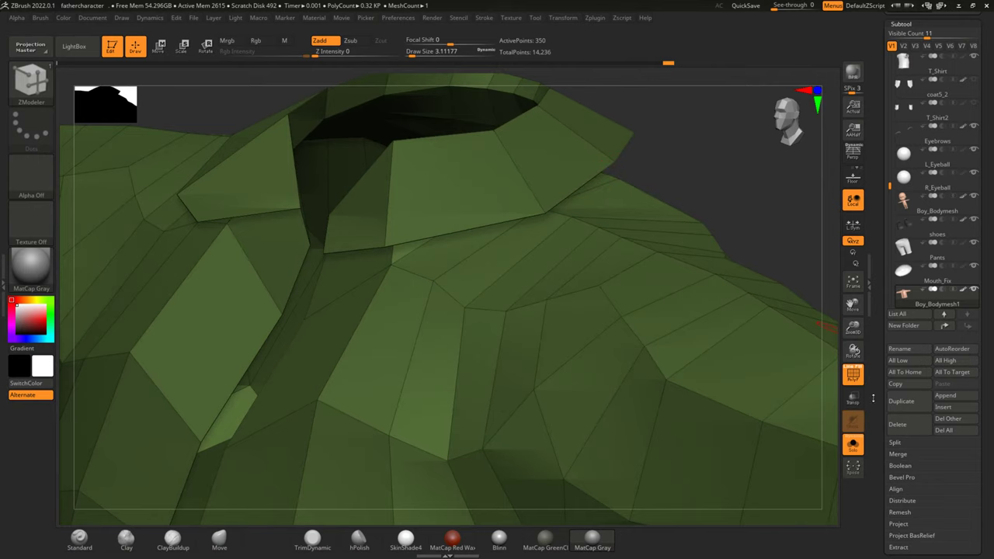
pyautogui.click(852, 444)
pyautogui.click(853, 444)
pyautogui.click(852, 443)
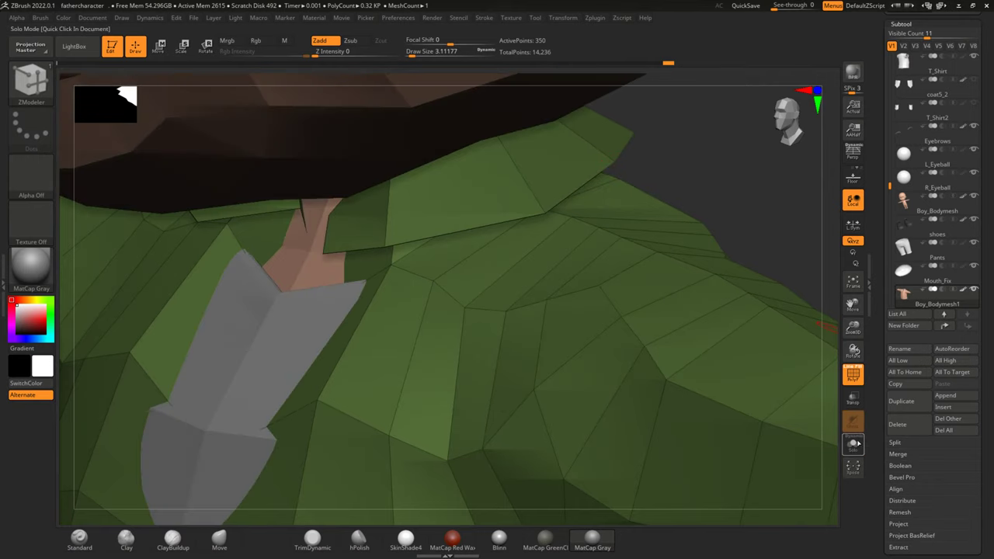
pyautogui.click(852, 444)
pyautogui.click(852, 443)
pyautogui.moveTo(714, 211)
pyautogui.mouseDown()
pyautogui.moveTo(707, 116)
pyautogui.moveTo(718, 124)
pyautogui.moveTo(659, 225)
pyautogui.mouseUp()
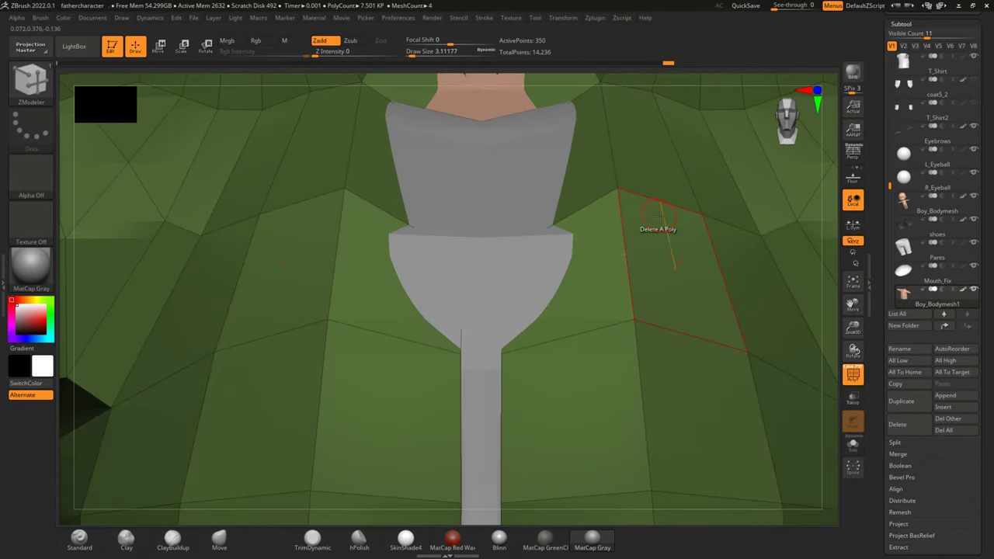
pyautogui.press('f')
pyautogui.moveTo(666, 222); pyautogui.dragTo(675, 239)
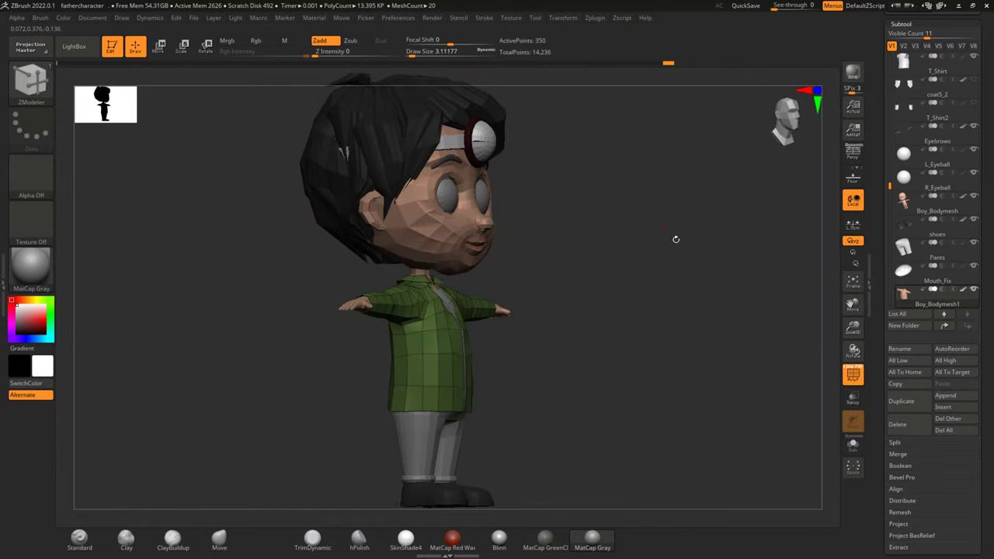
pyautogui.click(851, 375)
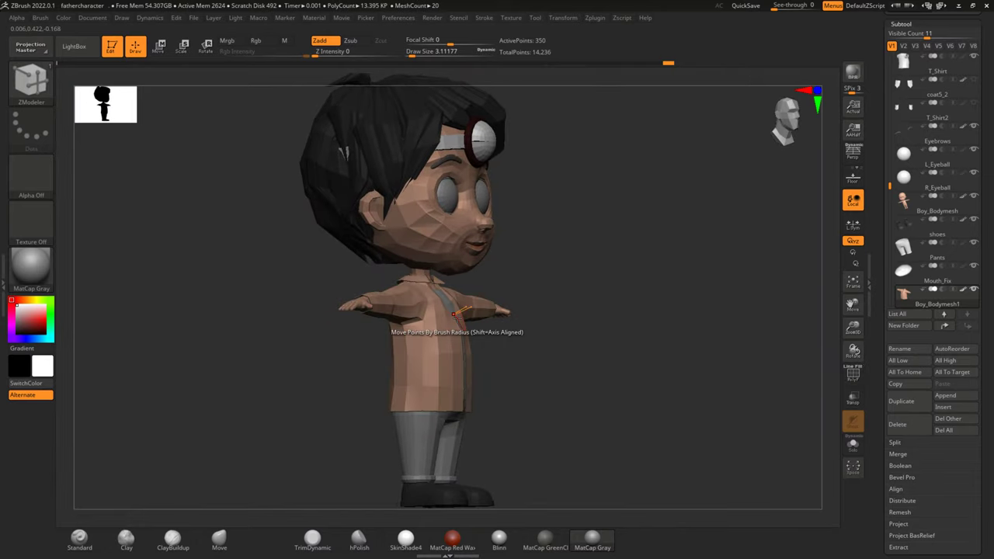
pyautogui.scroll(2, 454, 314)
pyautogui.scroll(4, 456, 319)
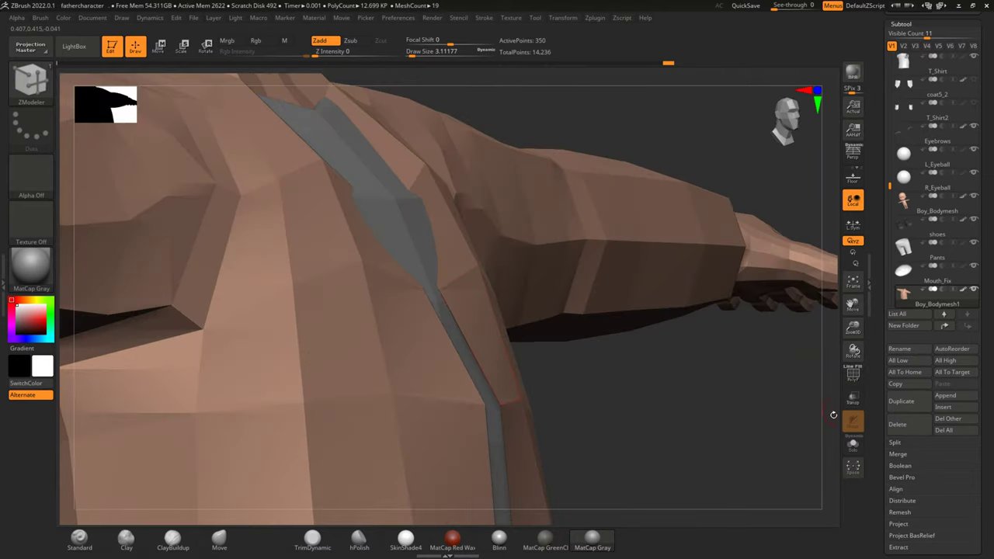
pyautogui.click(851, 442)
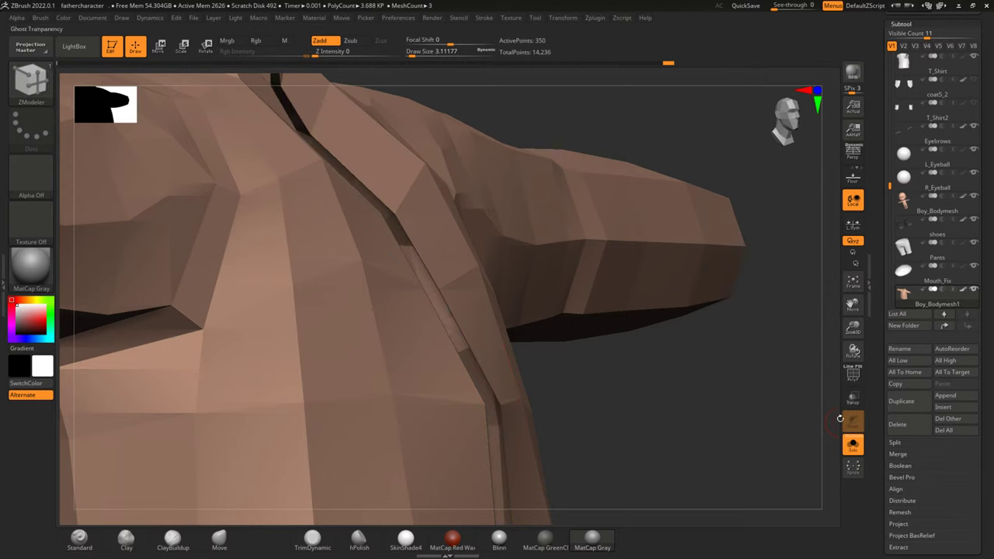
pyautogui.moveTo(663, 151); pyautogui.dragTo(726, 192)
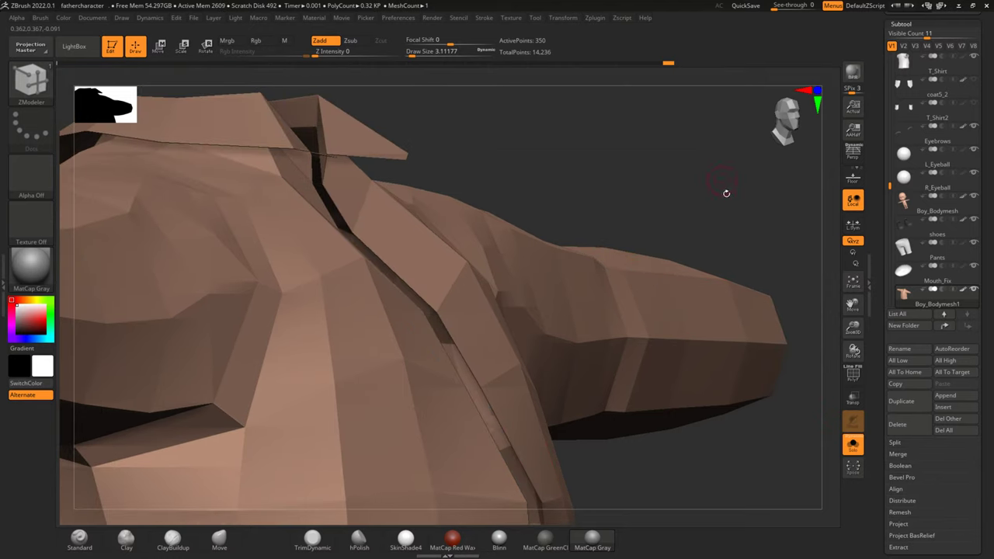
pyautogui.click(851, 375)
pyautogui.moveTo(710, 318)
pyautogui.mouseDown()
pyautogui.moveTo(721, 259)
pyautogui.moveTo(680, 209)
pyautogui.moveTo(702, 182)
pyautogui.moveTo(668, 177)
pyautogui.moveTo(640, 201)
pyautogui.mouseUp()
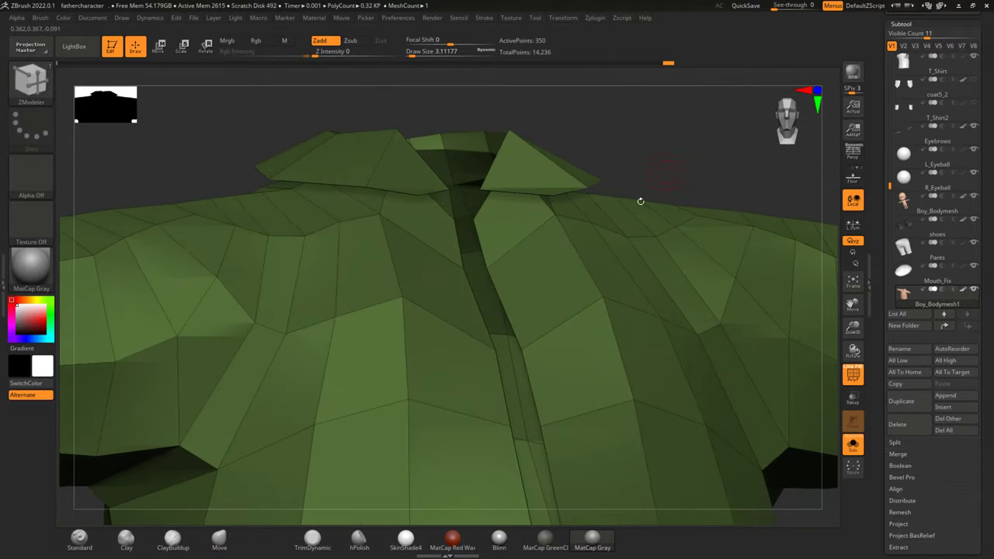
pyautogui.scroll(3, 531, 305)
pyautogui.scroll(2, 530, 305)
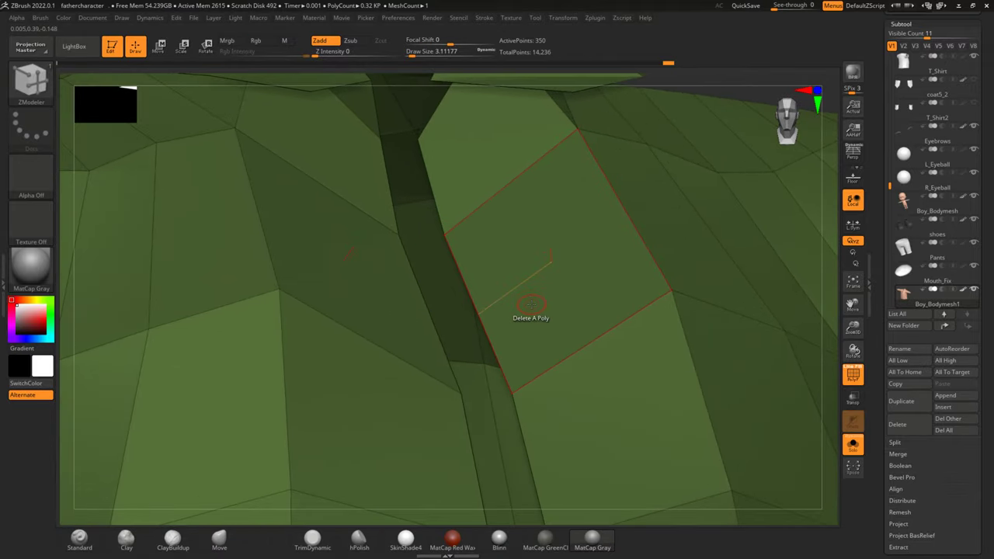
# Step: Pull the collar edge up and right and drag the flap's lower edge down, with all parts shown
pyautogui.moveTo(829, 227)
pyautogui.mouseDown()
pyautogui.moveTo(561, 253)
pyautogui.moveTo(637, 135)
pyautogui.moveTo(666, 122)
pyautogui.moveTo(632, 119)
pyautogui.mouseUp()
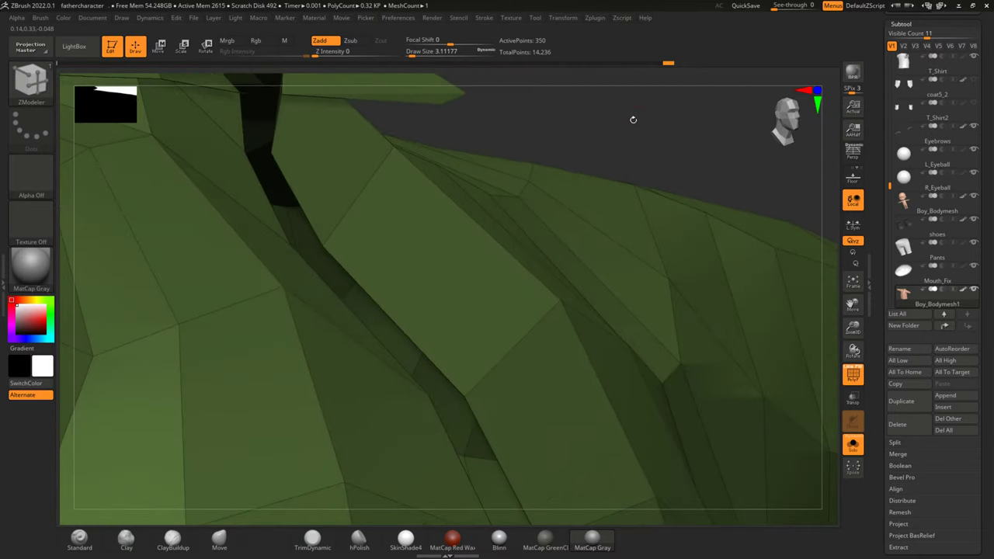
pyautogui.moveTo(322, 245); pyautogui.dragTo(375, 200)
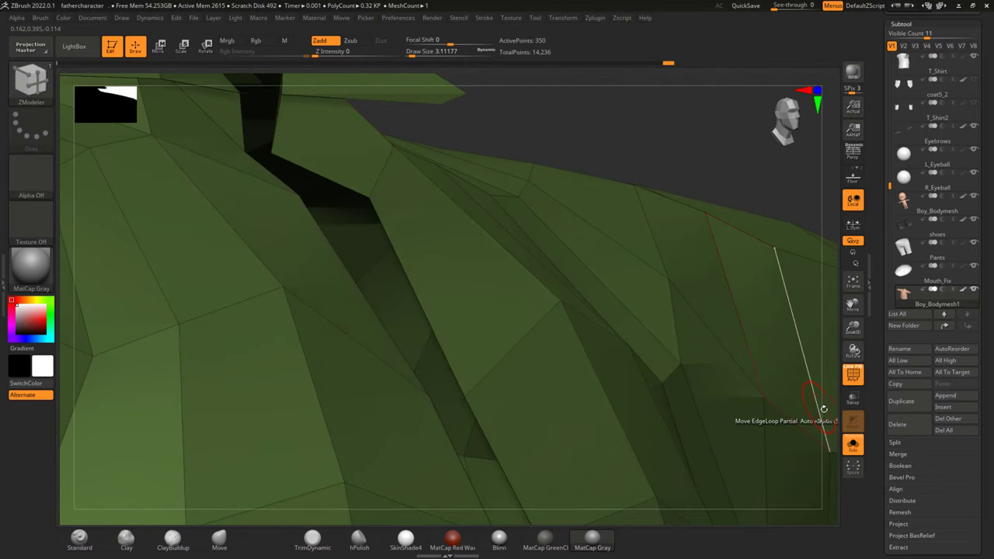
pyautogui.click(852, 445)
pyautogui.moveTo(576, 121); pyautogui.dragTo(588, 157)
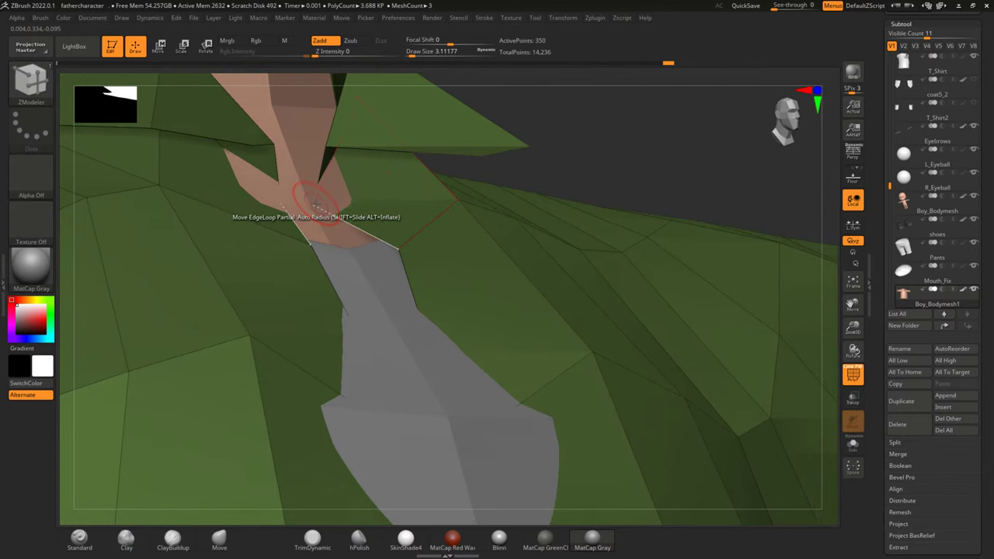
pyautogui.moveTo(310, 206); pyautogui.dragTo(362, 187)
pyautogui.moveTo(515, 294)
pyautogui.mouseDown()
pyautogui.moveTo(728, 268)
pyautogui.moveTo(706, 213)
pyautogui.moveTo(685, 216)
pyautogui.moveTo(703, 222)
pyautogui.moveTo(694, 164)
pyautogui.moveTo(683, 164)
pyautogui.moveTo(696, 176)
pyautogui.mouseUp()
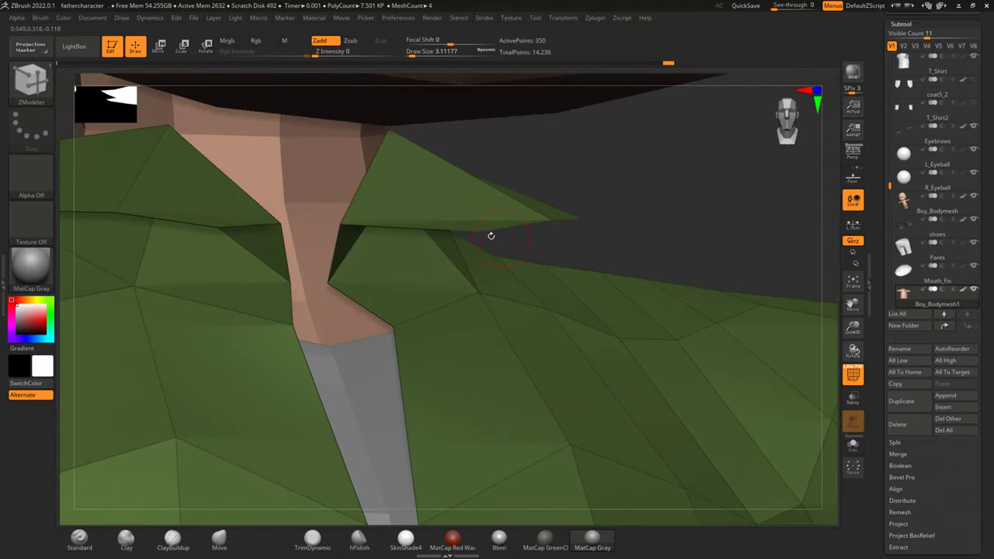
pyautogui.moveTo(481, 234); pyautogui.dragTo(469, 295)
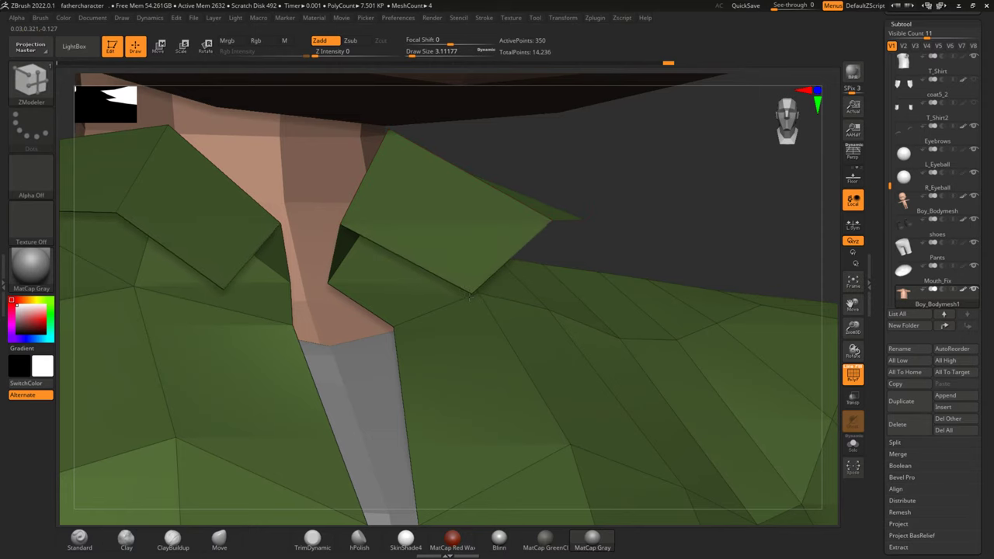
pyautogui.moveTo(714, 194)
pyautogui.mouseDown()
pyautogui.moveTo(743, 162)
pyautogui.moveTo(750, 246)
pyautogui.moveTo(742, 139)
pyautogui.mouseUp()
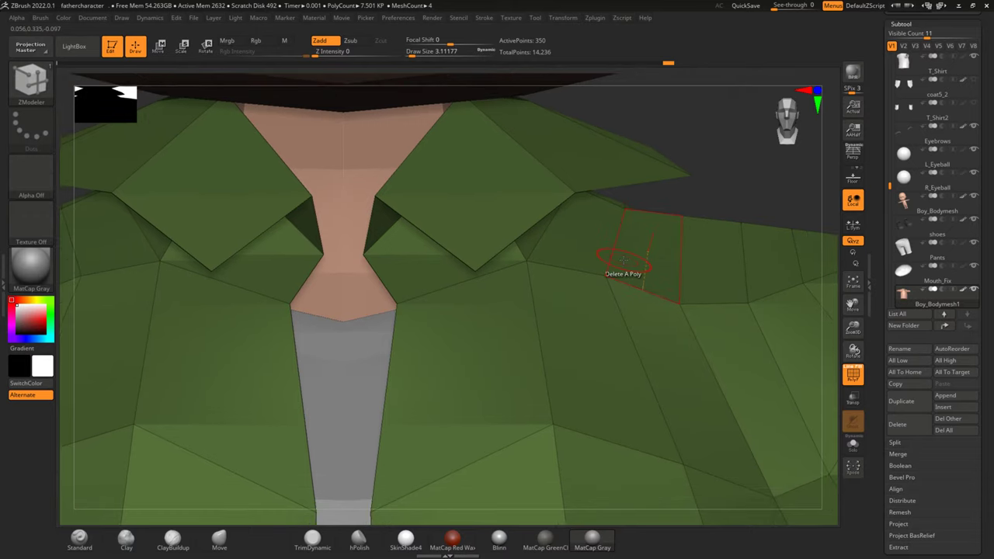
# Step: Frame the jacket front and move the grey strip's lower and upper edge loops
pyautogui.press('f')
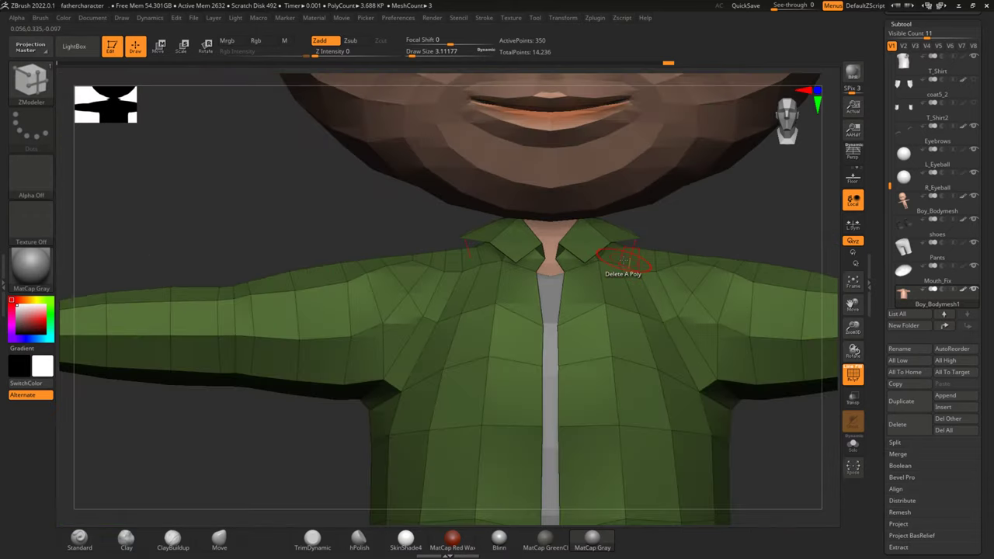
pyautogui.moveTo(777, 450)
pyautogui.mouseDown()
pyautogui.moveTo(728, 382)
pyautogui.moveTo(737, 373)
pyautogui.moveTo(733, 384)
pyautogui.moveTo(725, 363)
pyautogui.moveTo(716, 373)
pyautogui.moveTo(723, 348)
pyautogui.moveTo(714, 400)
pyautogui.moveTo(702, 383)
pyautogui.mouseUp()
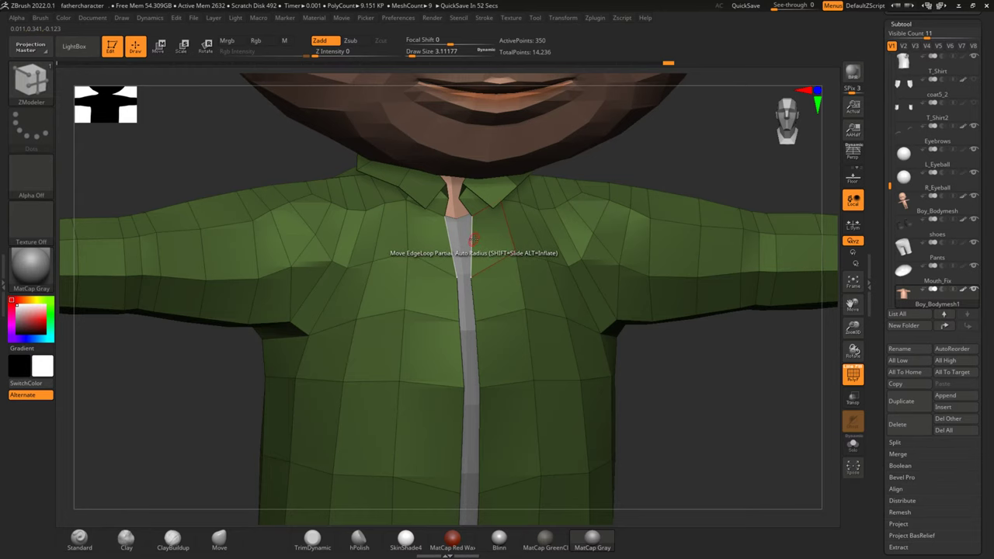
pyautogui.scroll(1, 473, 239)
pyautogui.scroll(3, 473, 239)
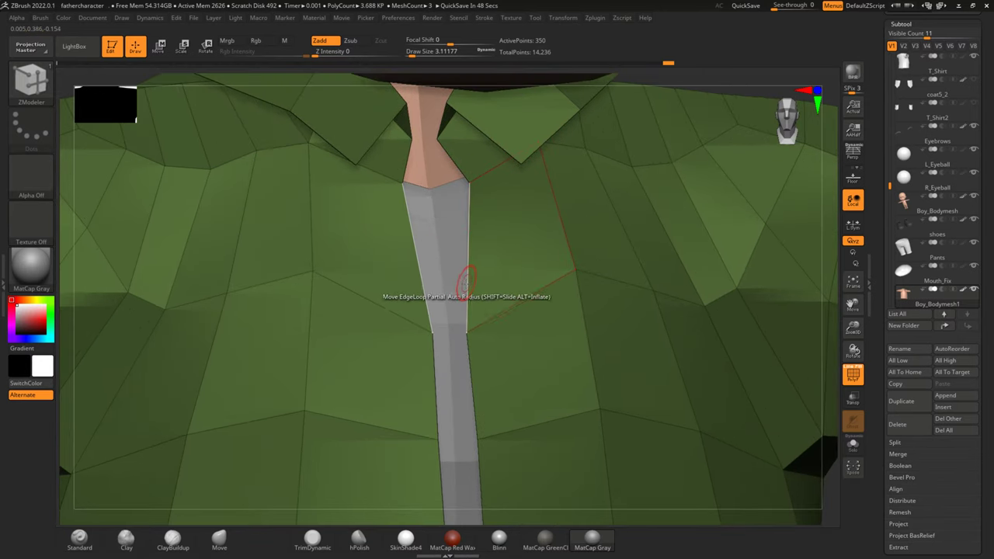
pyautogui.moveTo(462, 344)
pyautogui.mouseDown()
pyautogui.moveTo(479, 329)
pyautogui.moveTo(471, 331)
pyautogui.mouseUp()
pyautogui.moveTo(832, 481)
pyautogui.mouseDown()
pyautogui.moveTo(803, 409)
pyautogui.moveTo(777, 396)
pyautogui.mouseUp()
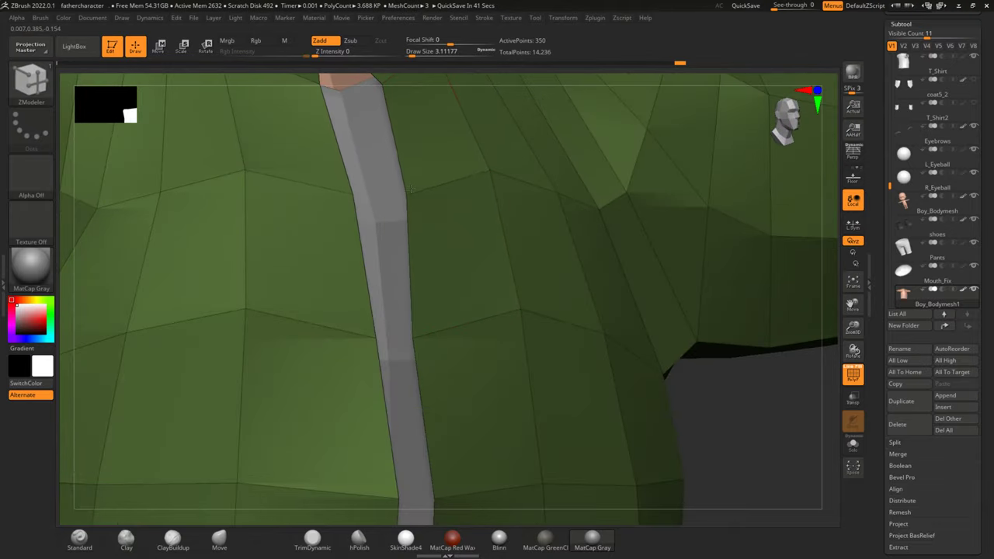
pyautogui.moveTo(412, 214); pyautogui.dragTo(431, 178)
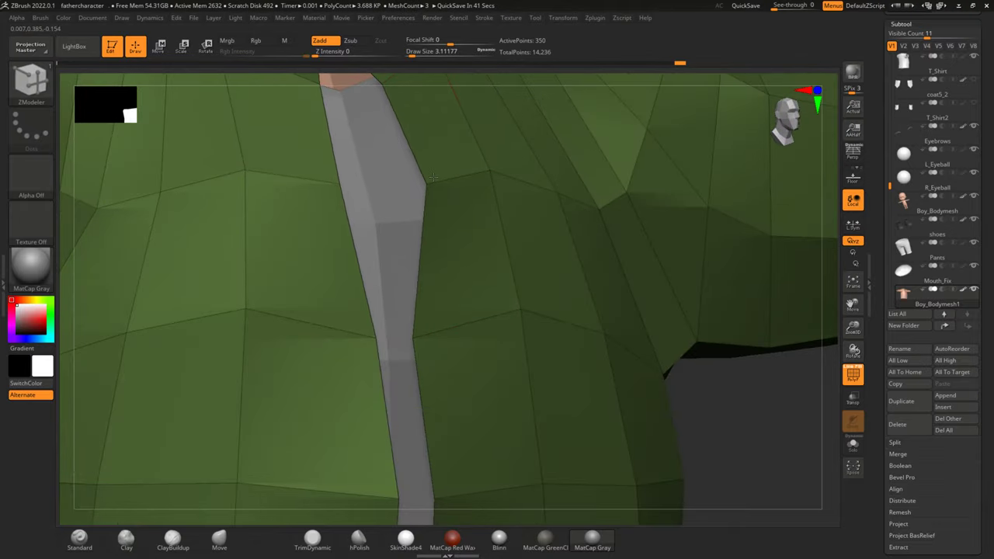
pyautogui.moveTo(808, 409)
pyautogui.mouseDown()
pyautogui.moveTo(816, 438)
pyautogui.moveTo(613, 299)
pyautogui.mouseUp()
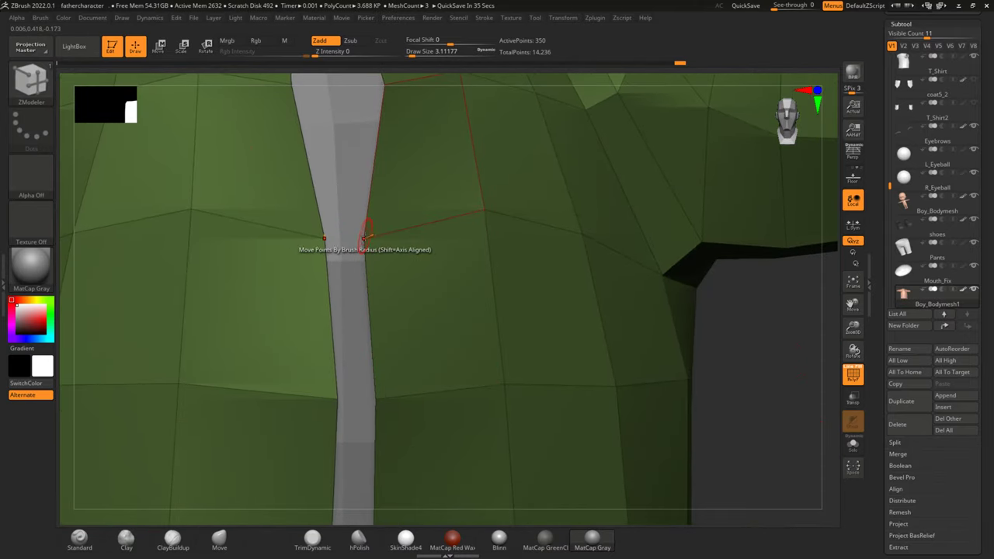
pyautogui.moveTo(365, 235); pyautogui.dragTo(365, 209)
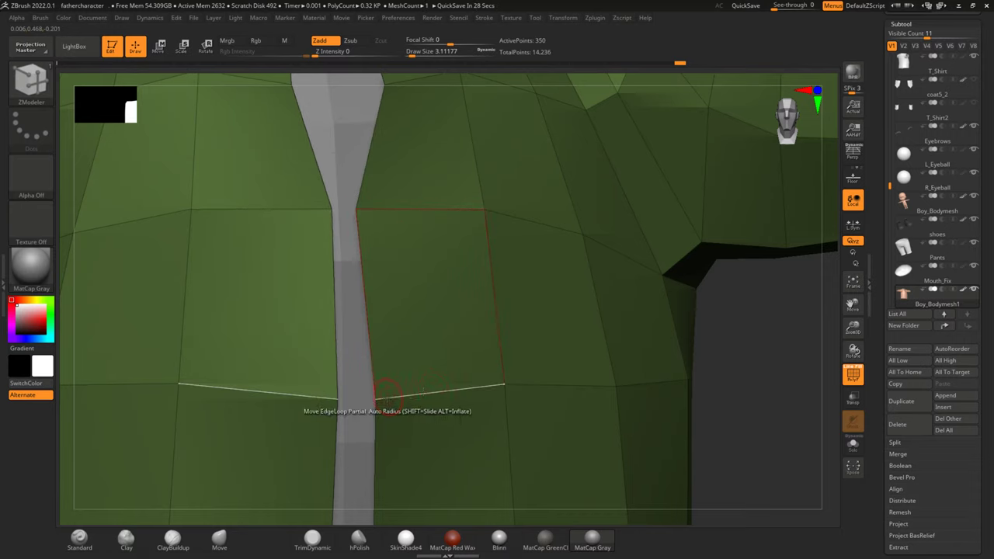
# Step: Pinch the grey slit's vertices together to close its top and bottom
pyautogui.moveTo(377, 395); pyautogui.dragTo(358, 379)
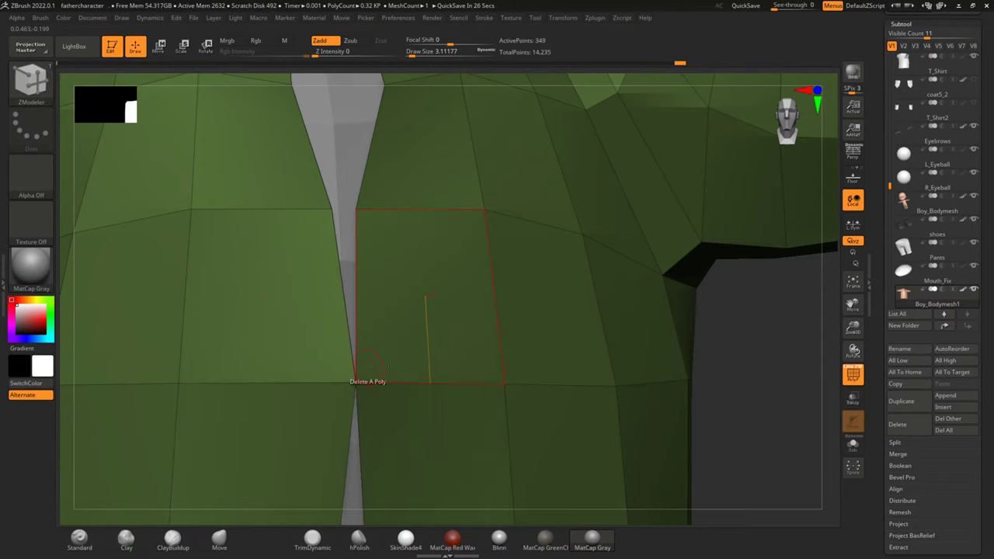
pyautogui.moveTo(773, 428); pyautogui.dragTo(752, 290)
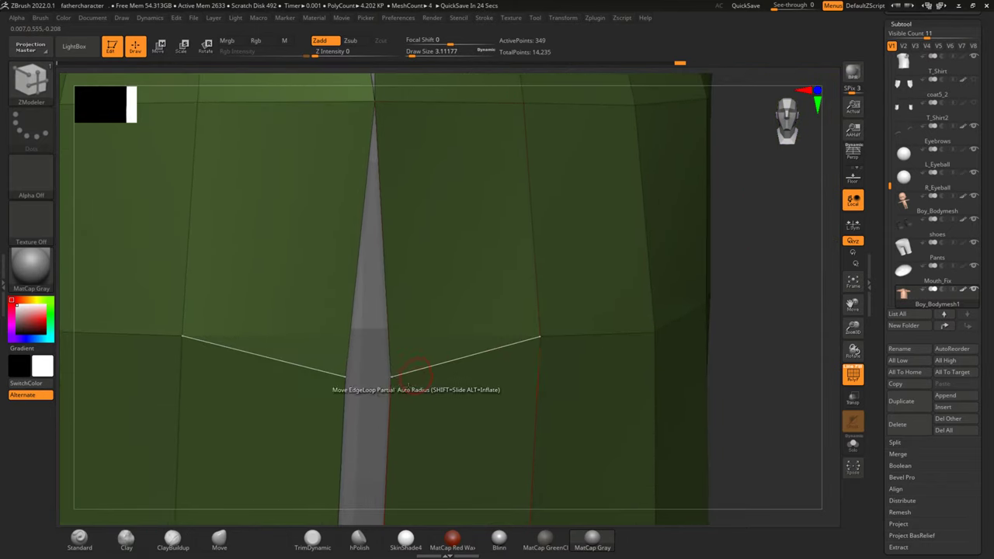
pyautogui.moveTo(394, 356); pyautogui.dragTo(371, 334)
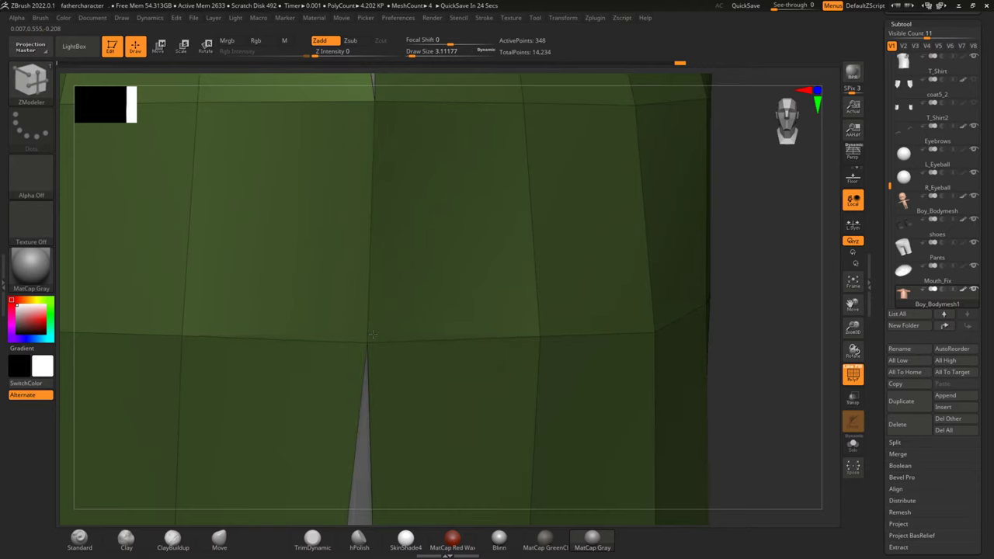
pyautogui.moveTo(691, 371)
pyautogui.mouseDown()
pyautogui.moveTo(760, 236)
pyautogui.moveTo(765, 292)
pyautogui.moveTo(779, 219)
pyautogui.mouseUp()
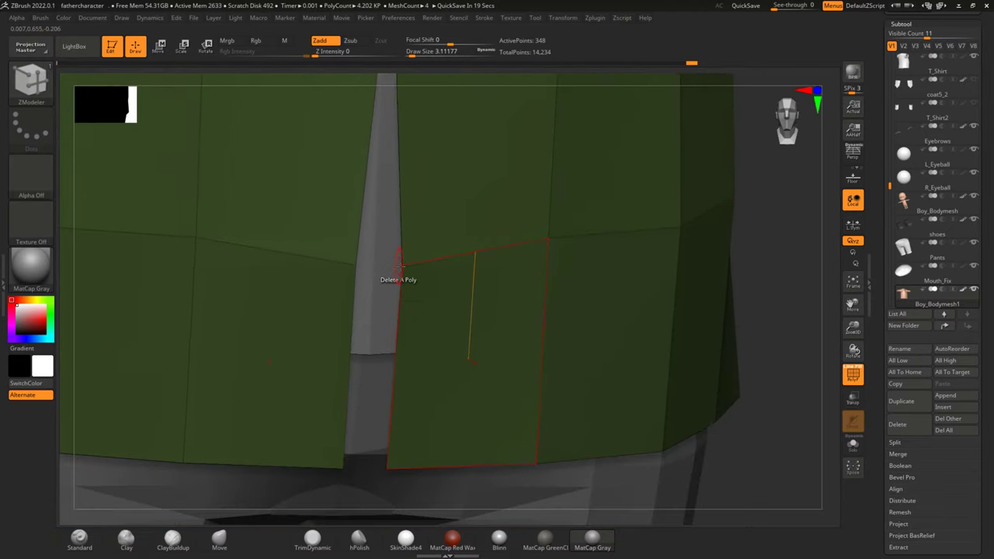
pyautogui.moveTo(404, 266); pyautogui.dragTo(387, 243)
pyautogui.moveTo(387, 468); pyautogui.dragTo(367, 459)
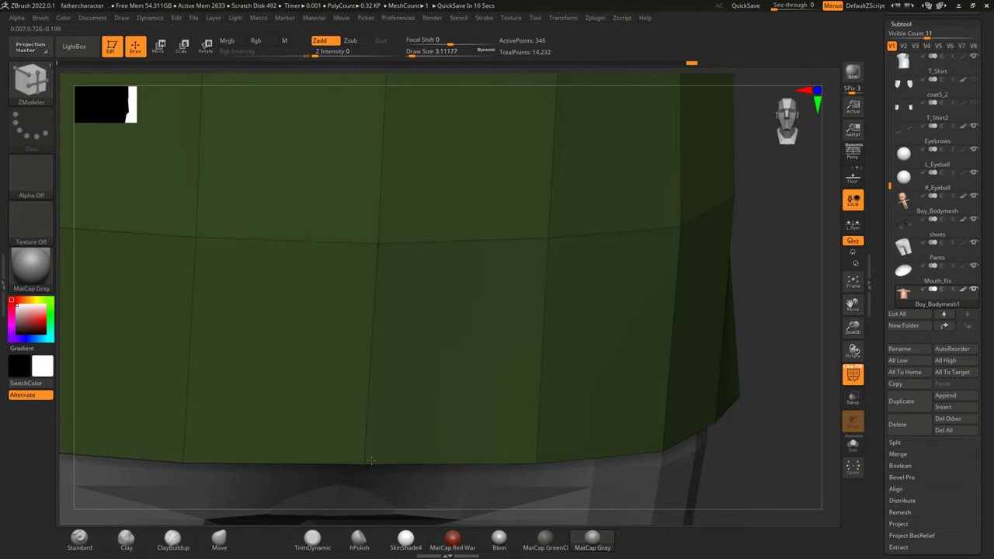
pyautogui.moveTo(805, 254)
pyautogui.mouseDown()
pyautogui.moveTo(794, 419)
pyautogui.moveTo(761, 342)
pyautogui.moveTo(787, 256)
pyautogui.moveTo(805, 377)
pyautogui.moveTo(769, 280)
pyautogui.moveTo(789, 348)
pyautogui.moveTo(800, 234)
pyautogui.moveTo(787, 218)
pyautogui.moveTo(796, 328)
pyautogui.mouseUp()
# Step: Orbit up the shirt front to the collar and bring up the ZModeler Polygon Actions list
pyautogui.press('ctrl')
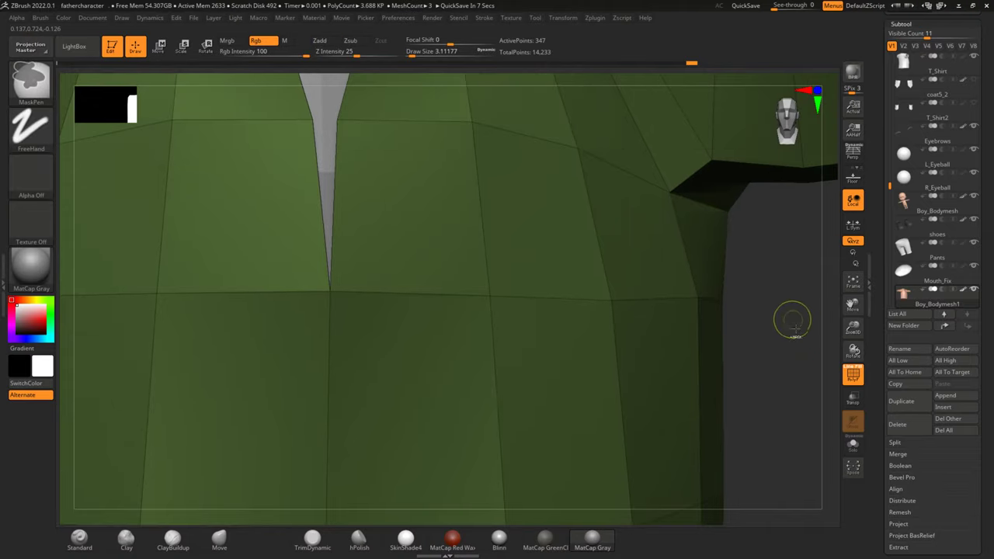
pyautogui.moveTo(787, 380)
pyautogui.mouseDown()
pyautogui.moveTo(781, 251)
pyautogui.moveTo(774, 272)
pyautogui.moveTo(789, 240)
pyautogui.moveTo(794, 432)
pyautogui.moveTo(796, 299)
pyautogui.mouseUp()
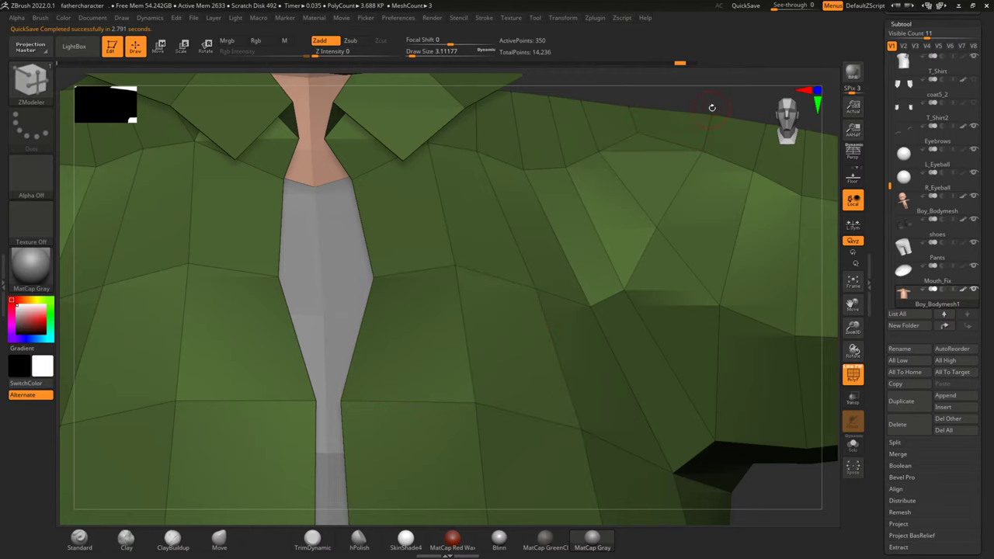
pyautogui.moveTo(738, 96)
pyautogui.mouseDown()
pyautogui.moveTo(742, 134)
pyautogui.moveTo(511, 236)
pyautogui.mouseUp()
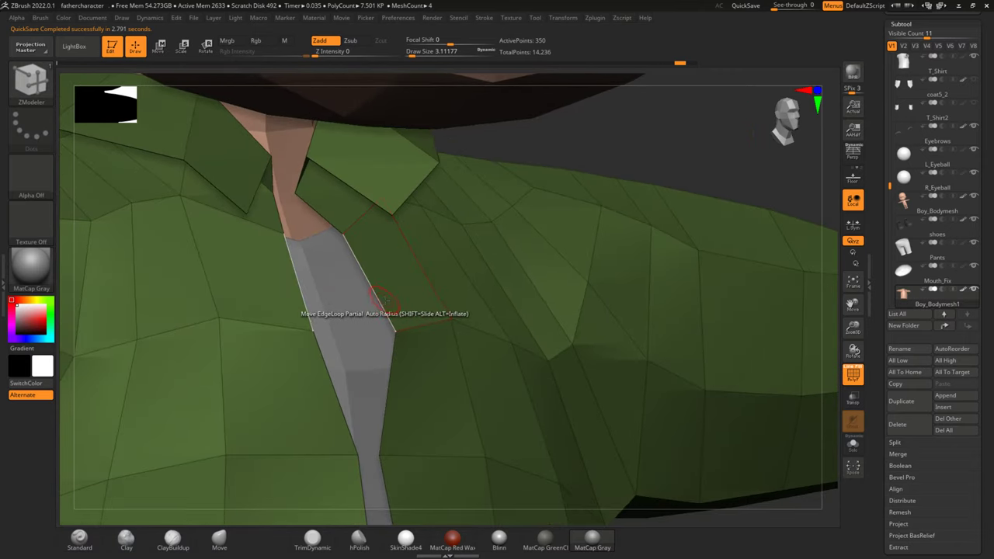
pyautogui.press('space')
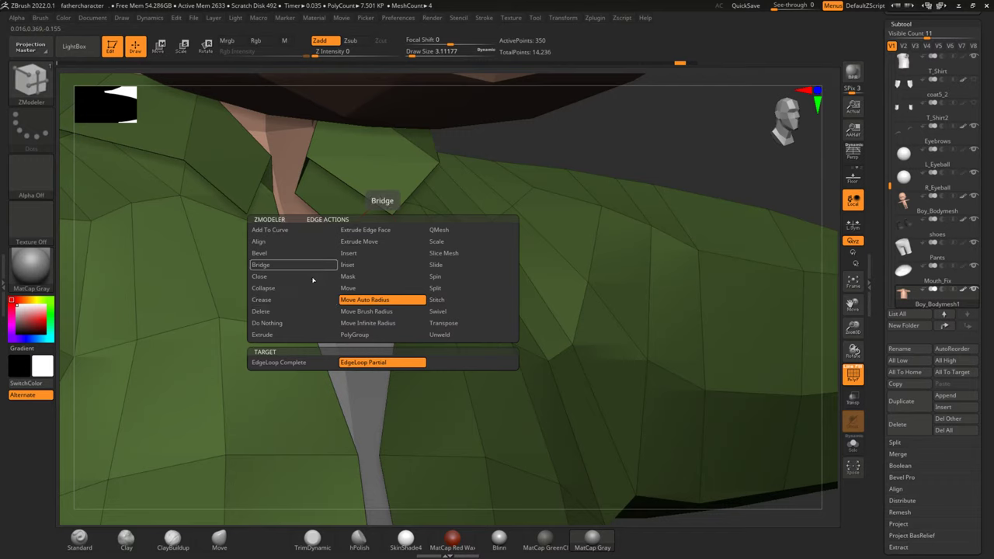
pyautogui.click(388, 302)
pyautogui.press('space')
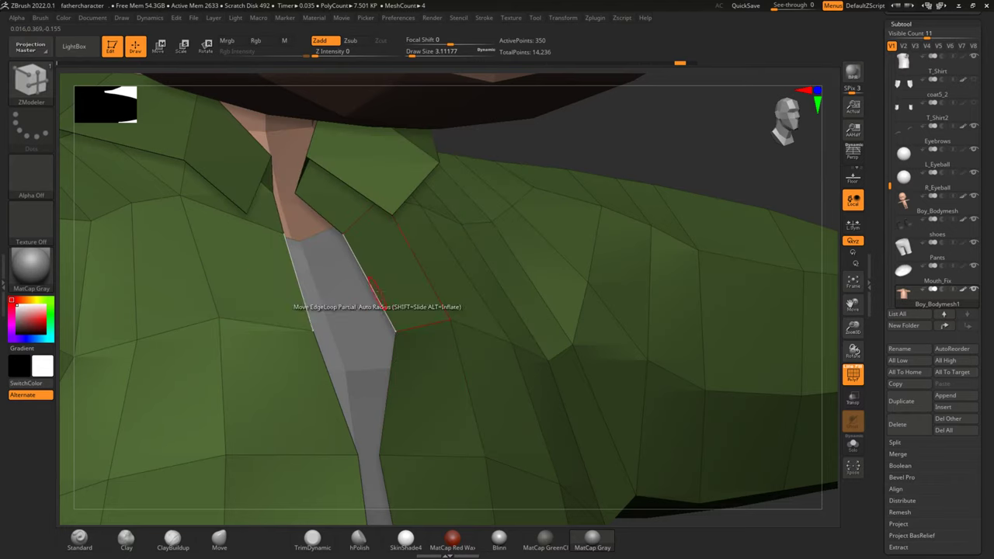
pyautogui.press('space')
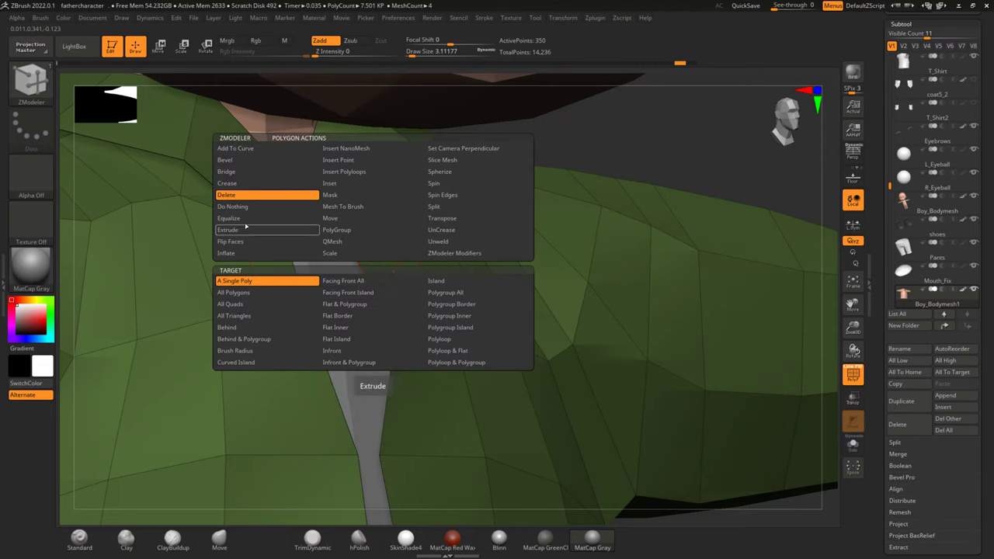
# Step: Set both the ZModeler polygon action and edge action to Extrude
pyautogui.click(249, 229)
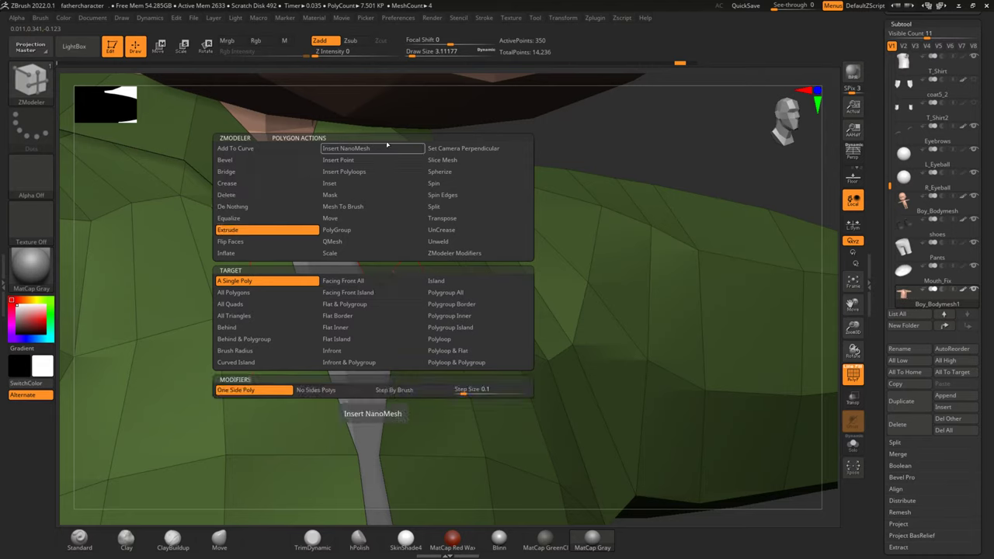
pyautogui.click(386, 146)
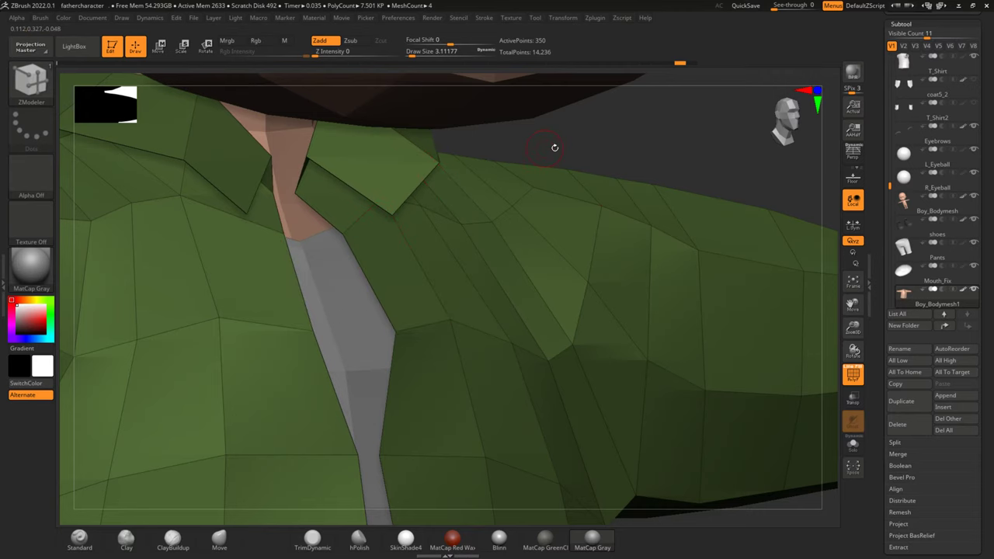
pyautogui.moveTo(549, 147); pyautogui.dragTo(322, 330)
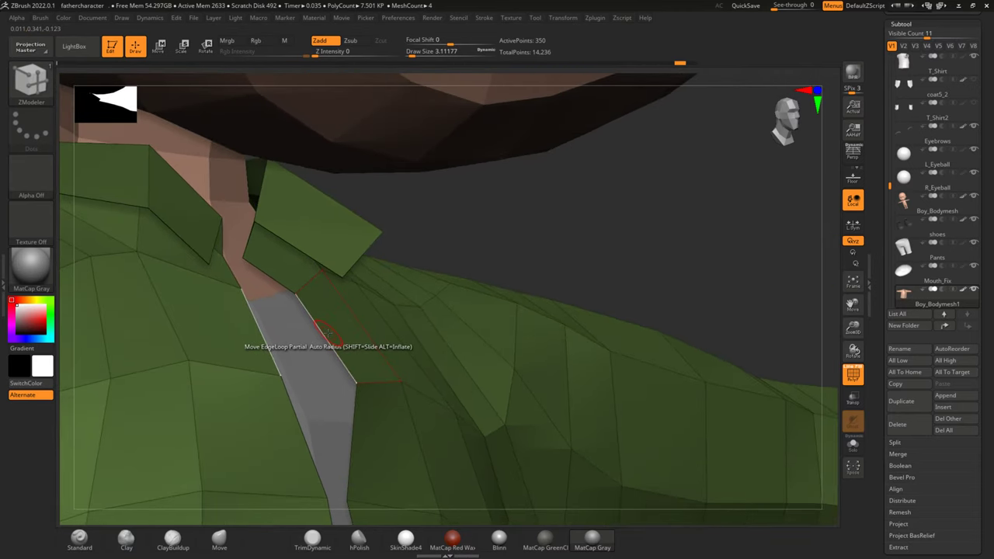
pyautogui.press('space')
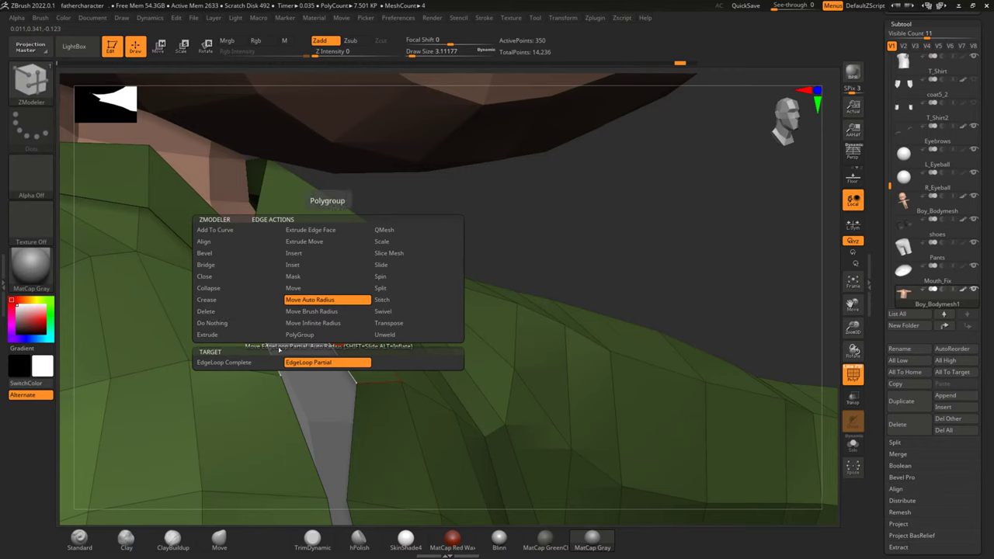
pyautogui.click(215, 337)
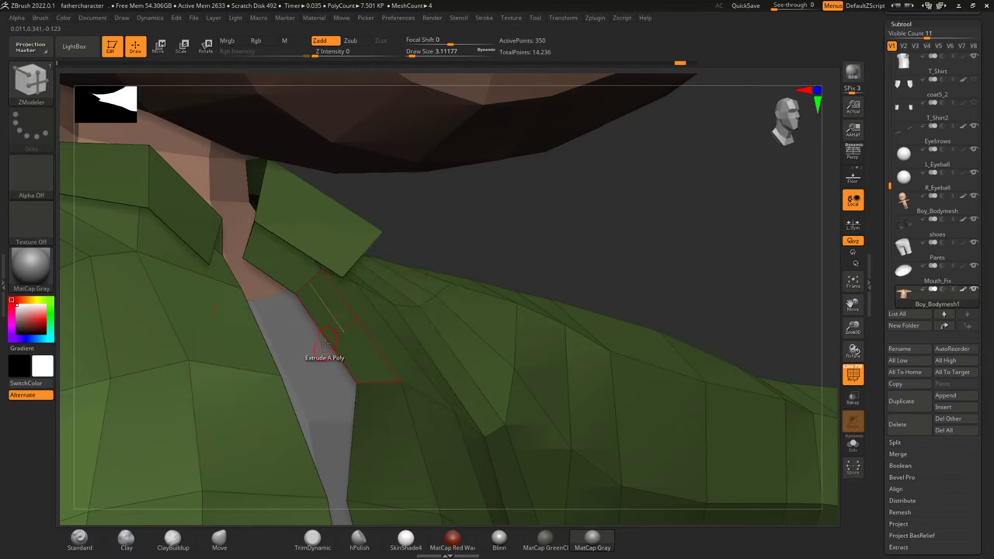
# Step: Extrude the open front edge into a raised placket strip and check it around the collar
pyautogui.click(328, 340)
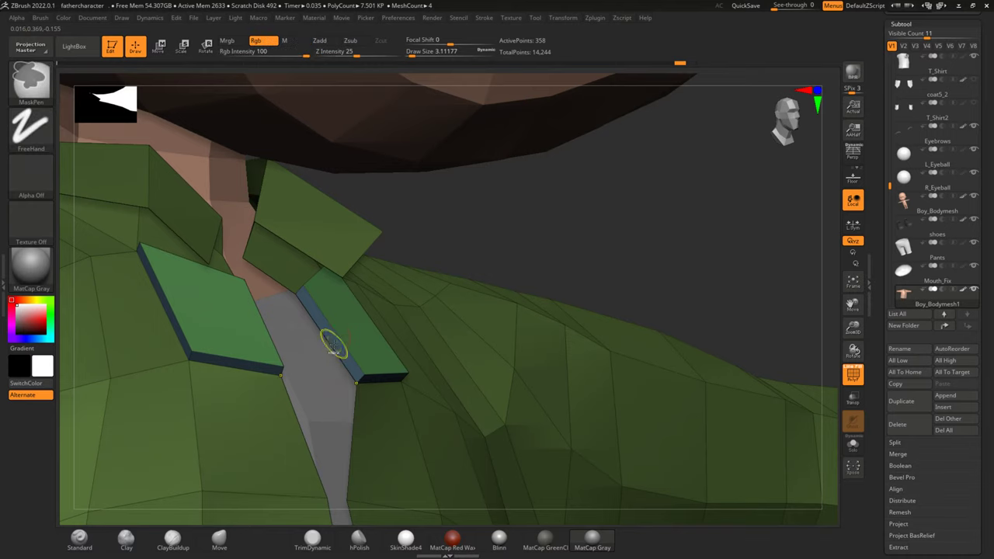
pyautogui.hotkey('ctrl', 'z')
pyautogui.moveTo(333, 346); pyautogui.dragTo(346, 338)
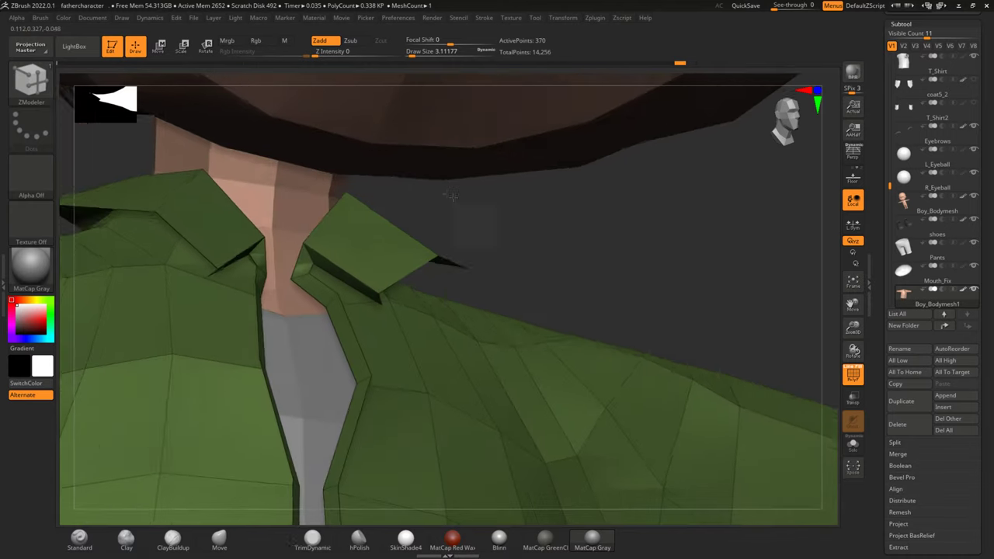
pyautogui.moveTo(375, 307); pyautogui.dragTo(435, 310, button='right')
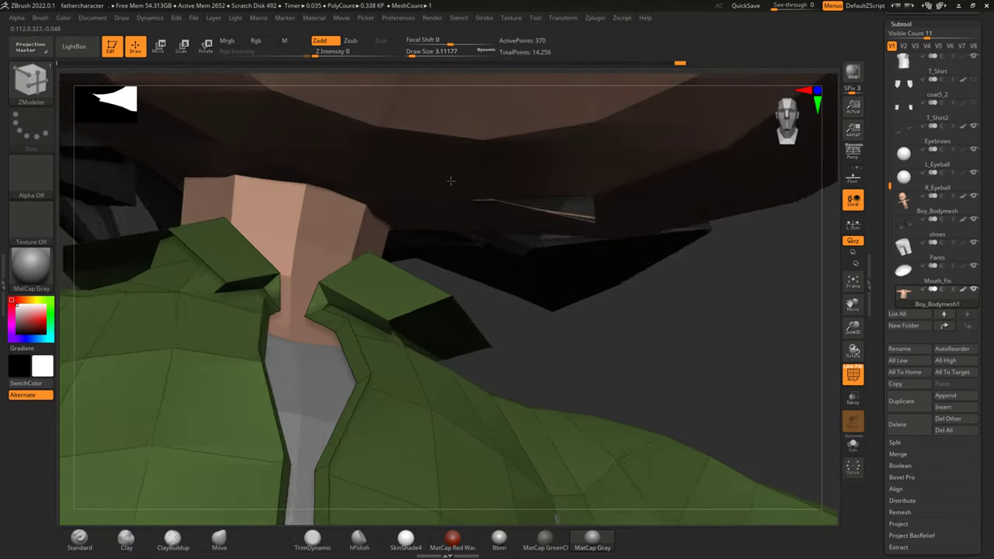
pyautogui.moveTo(440, 193)
pyautogui.mouseDown(button='right')
pyautogui.moveTo(474, 207)
pyautogui.moveTo(430, 206)
pyautogui.moveTo(470, 206)
pyautogui.mouseUp(button='right')
pyautogui.moveTo(519, 256)
pyautogui.mouseDown(button='right')
pyautogui.moveTo(557, 208)
pyautogui.moveTo(546, 210)
pyautogui.moveTo(614, 162)
pyautogui.moveTo(613, 190)
pyautogui.moveTo(619, 175)
pyautogui.mouseUp(button='right')
pyautogui.moveTo(534, 198); pyautogui.dragTo(440, 233, button='right')
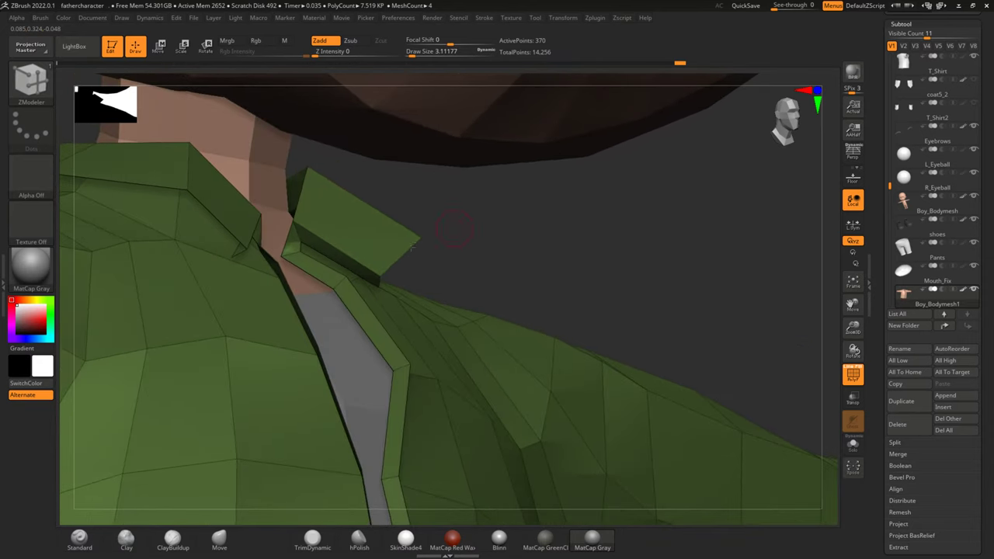
pyautogui.press('space')
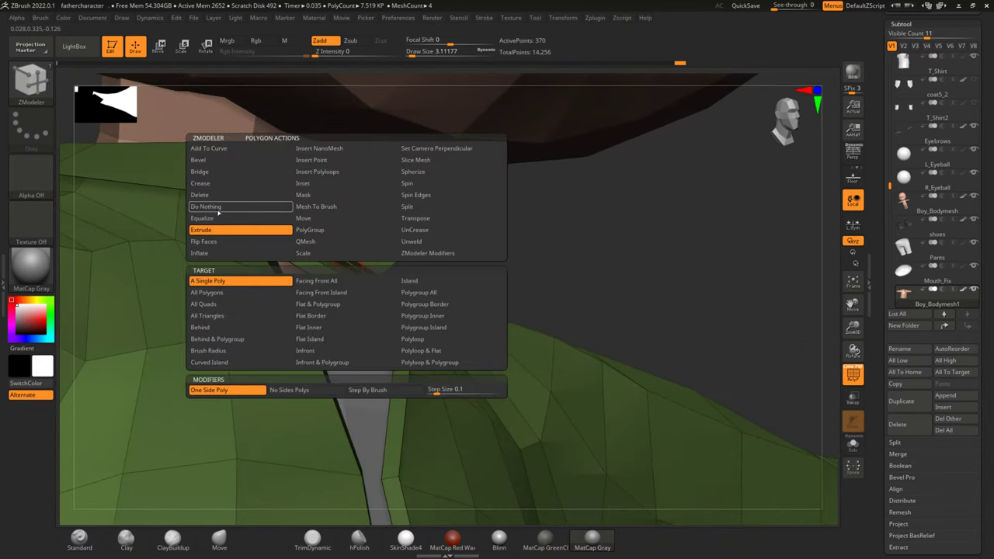
# Step: Set the polygon action to Delete and remove the stray face under the collar flap
pyautogui.click(222, 195)
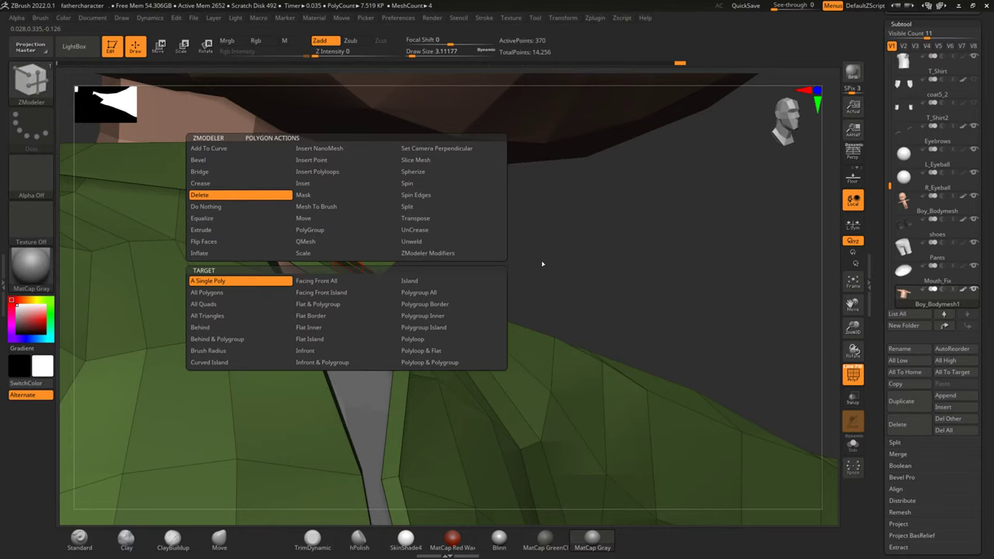
pyautogui.moveTo(566, 244)
pyautogui.mouseDown(button='right')
pyautogui.moveTo(523, 317)
pyautogui.moveTo(528, 303)
pyautogui.moveTo(466, 333)
pyautogui.mouseUp(button='right')
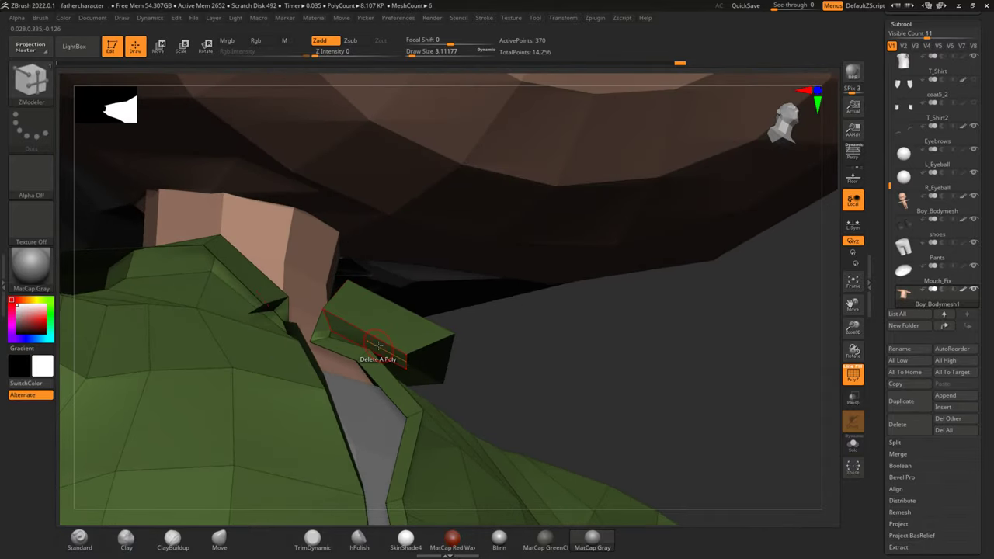
pyautogui.click(419, 351)
pyautogui.moveTo(538, 342); pyautogui.dragTo(359, 333, button='right')
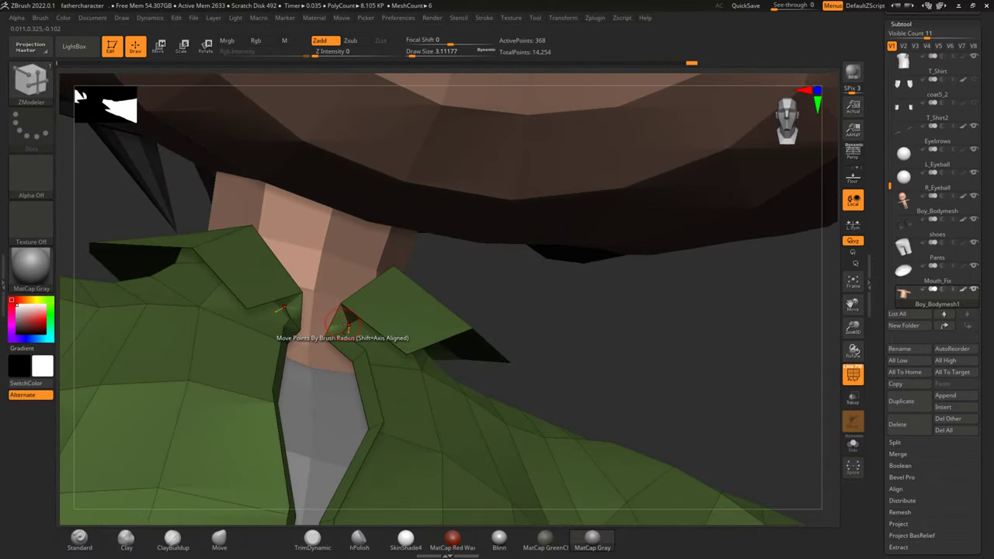
pyautogui.moveTo(592, 331)
pyautogui.mouseDown(button='right')
pyautogui.moveTo(611, 359)
pyautogui.moveTo(705, 193)
pyautogui.moveTo(734, 171)
pyautogui.moveTo(741, 150)
pyautogui.moveTo(769, 150)
pyautogui.moveTo(745, 122)
pyautogui.mouseUp(button='right')
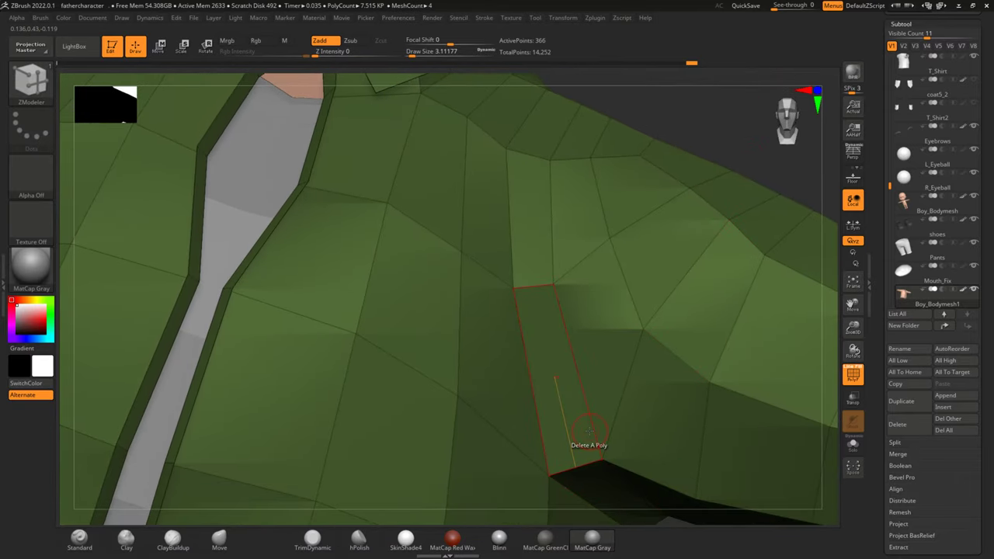
# Step: Delete two faces from the front strip
pyautogui.scroll(-3, 589, 431)
pyautogui.scroll(-3, 588, 431)
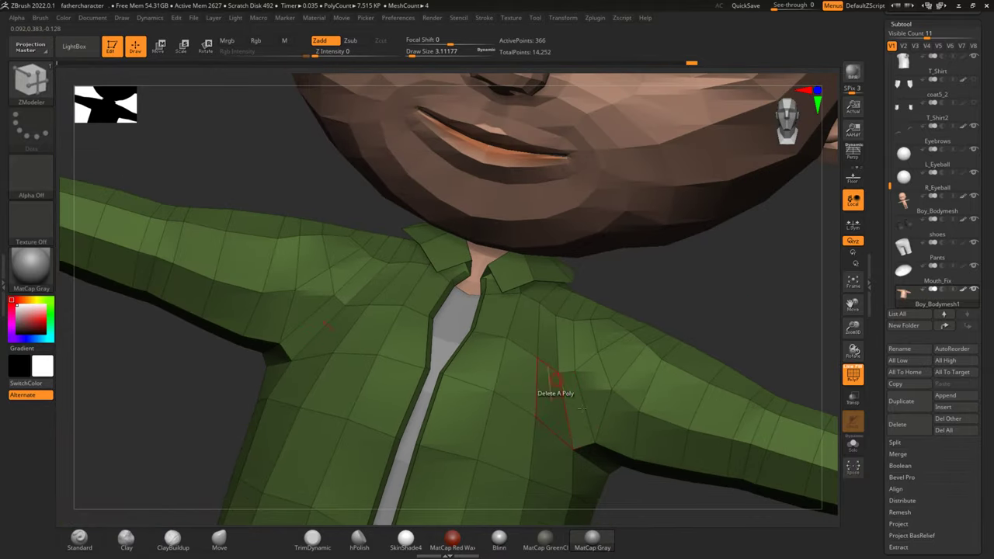
pyautogui.moveTo(647, 482)
pyautogui.mouseDown(button='right')
pyautogui.moveTo(645, 287)
pyautogui.moveTo(663, 306)
pyautogui.moveTo(635, 320)
pyautogui.moveTo(646, 349)
pyautogui.moveTo(647, 272)
pyautogui.moveTo(628, 327)
pyautogui.mouseUp(button='right')
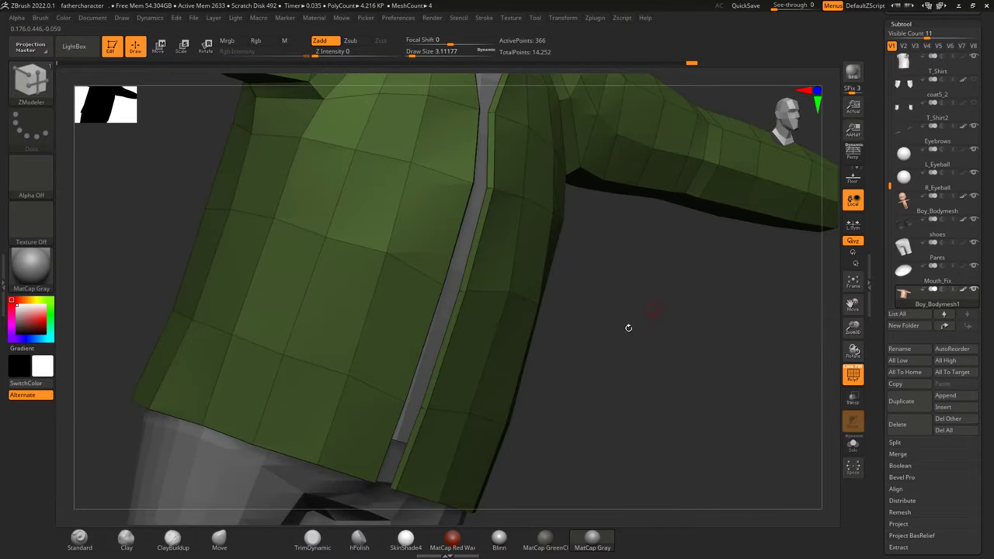
pyautogui.click(416, 427)
pyautogui.click(427, 385)
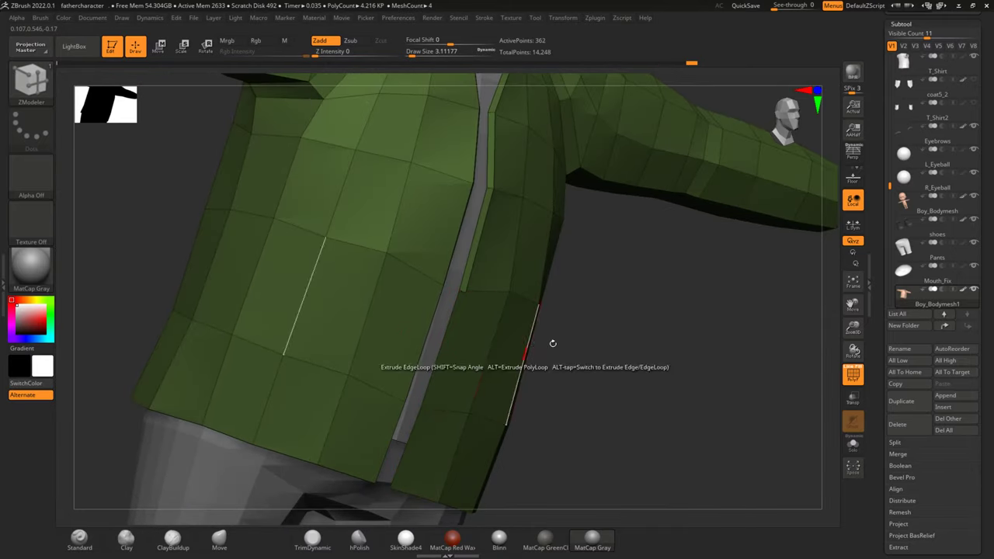
pyautogui.moveTo(549, 343); pyautogui.dragTo(505, 360, button='right')
pyautogui.moveTo(466, 314); pyautogui.dragTo(469, 322, button='right')
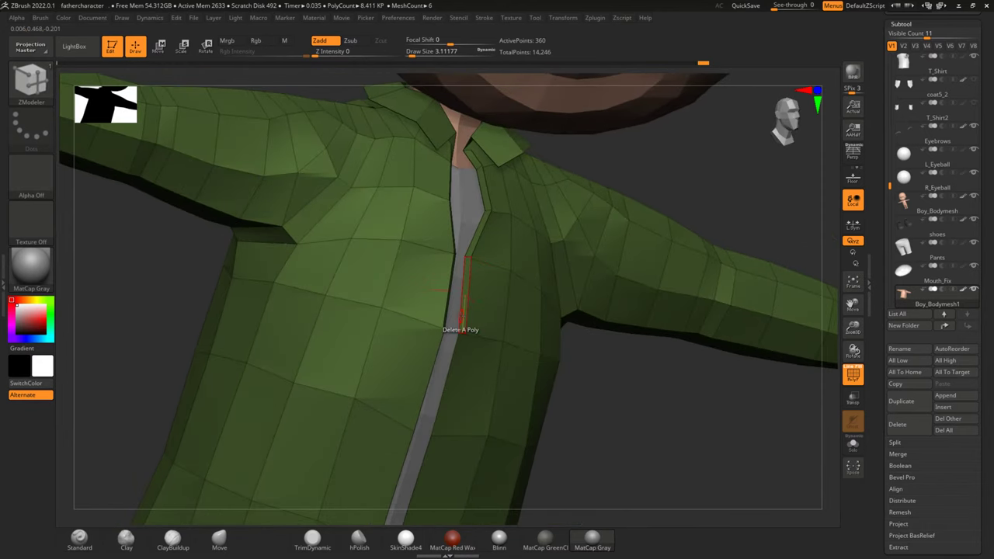
pyautogui.moveTo(522, 334)
pyautogui.mouseDown(button='right')
pyautogui.moveTo(637, 435)
pyautogui.moveTo(674, 442)
pyautogui.moveTo(668, 453)
pyautogui.mouseUp(button='right')
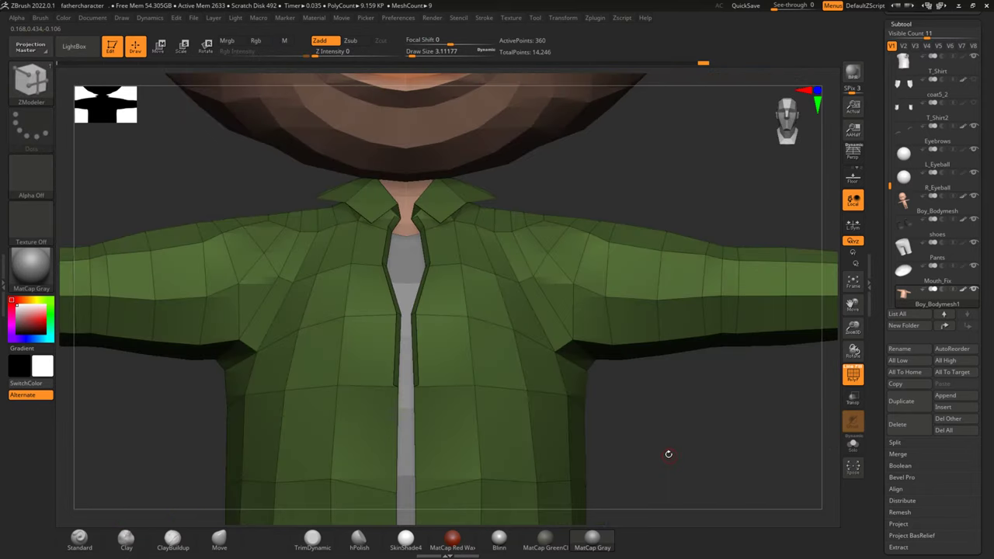
# Step: Delete the stray polygons near the collar edge and on the shirt
pyautogui.scroll(3, 451, 364)
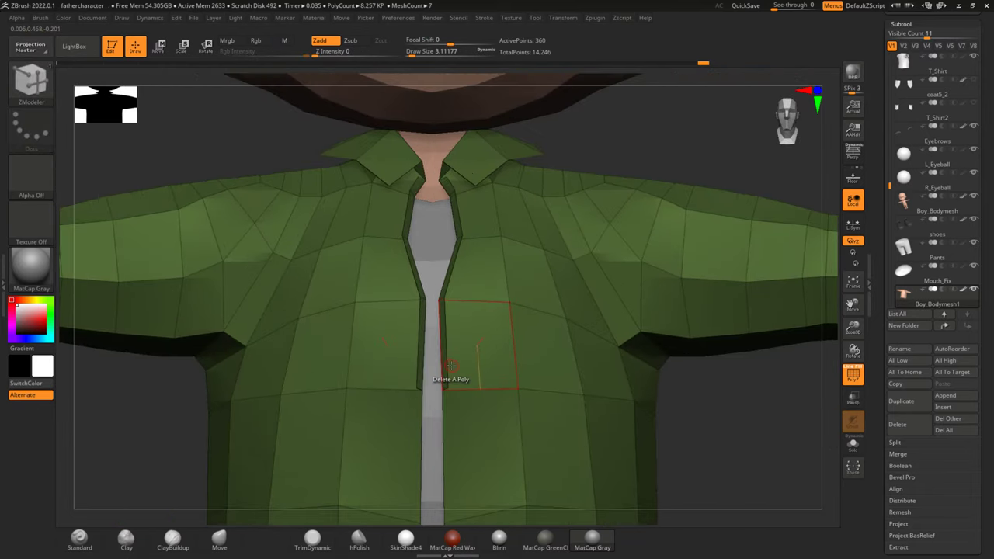
pyautogui.scroll(4, 450, 365)
pyautogui.moveTo(827, 380)
pyautogui.mouseDown(button='right')
pyautogui.moveTo(730, 409)
pyautogui.moveTo(604, 388)
pyautogui.moveTo(722, 422)
pyautogui.moveTo(698, 415)
pyautogui.mouseUp(button='right')
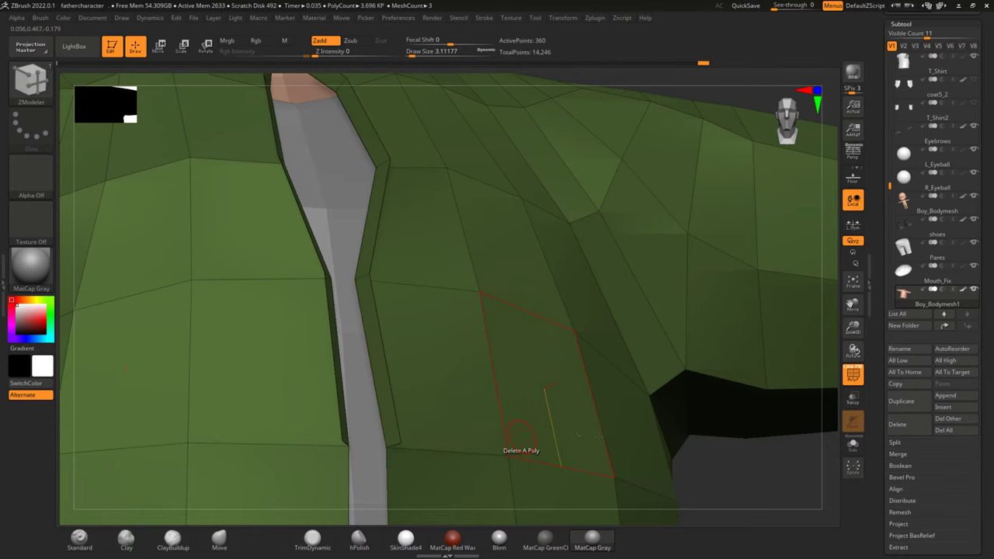
pyautogui.click(761, 433)
pyautogui.moveTo(753, 488)
pyautogui.mouseDown(button='right')
pyautogui.moveTo(722, 412)
pyautogui.moveTo(729, 401)
pyautogui.mouseUp(button='right')
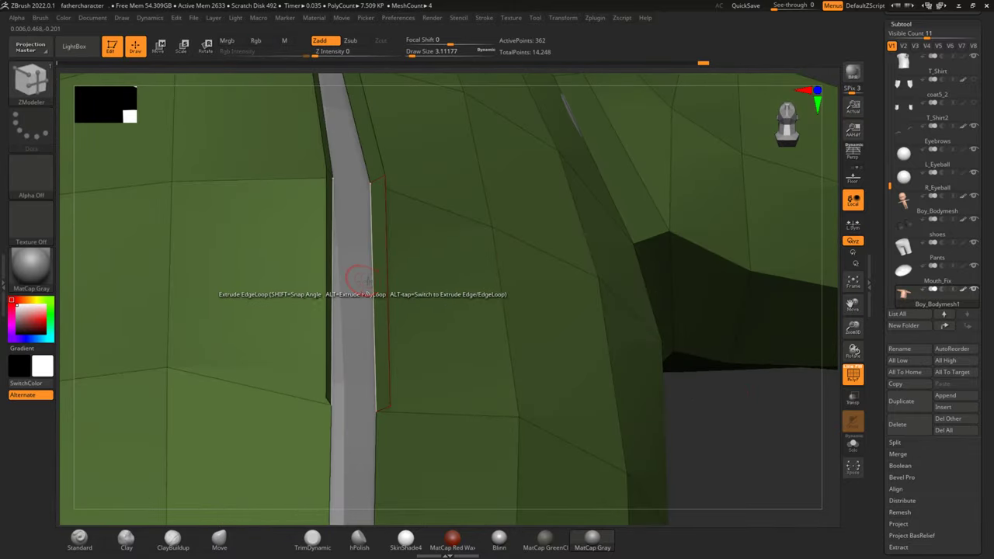
pyautogui.click(376, 283)
pyautogui.moveTo(752, 434); pyautogui.dragTo(703, 353, button='right')
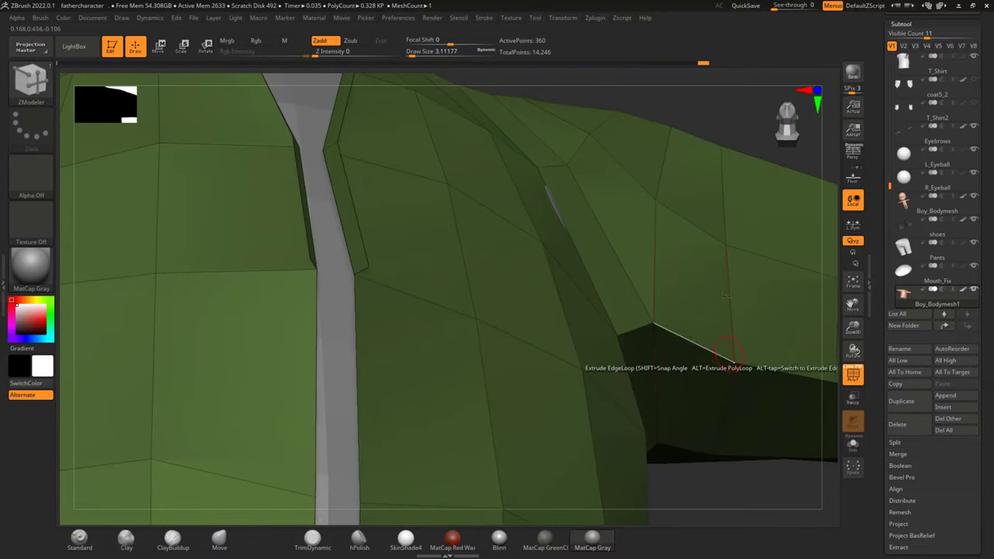
pyautogui.moveTo(723, 99)
pyautogui.mouseDown(button='right')
pyautogui.moveTo(714, 151)
pyautogui.moveTo(683, 184)
pyautogui.moveTo(692, 187)
pyautogui.mouseUp(button='right')
# Step: Bridge the two collar gaps and extrude a flap strip along the front edge
pyautogui.click(346, 225)
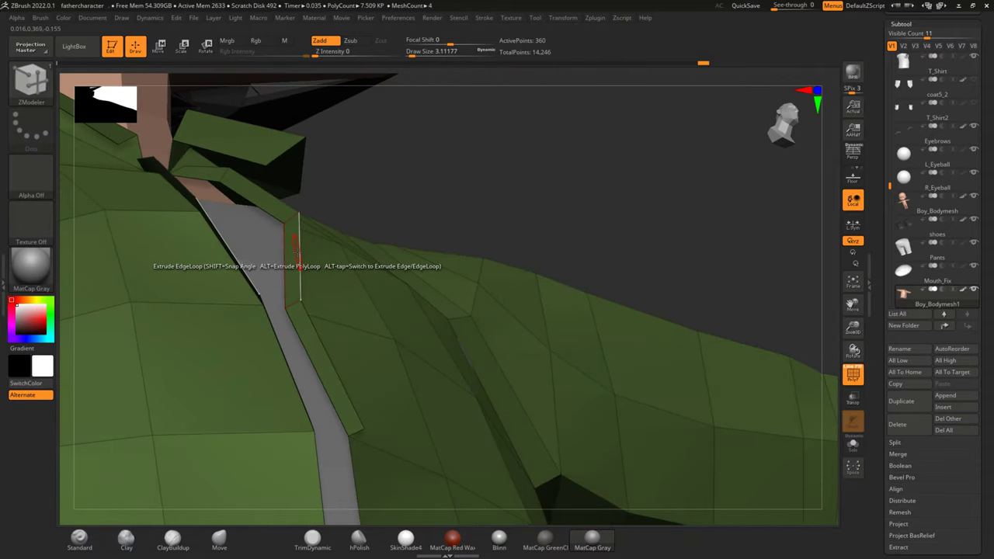
pyautogui.click(309, 249)
pyautogui.moveTo(314, 249); pyautogui.dragTo(287, 182, button='right')
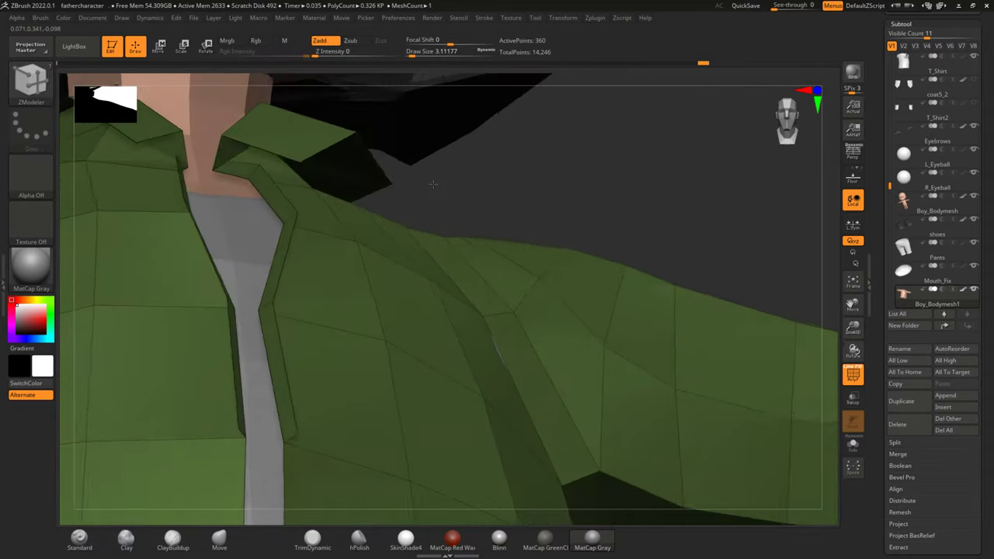
pyautogui.moveTo(279, 186)
pyautogui.mouseDown()
pyautogui.moveTo(317, 181)
pyautogui.moveTo(338, 206)
pyautogui.moveTo(389, 214)
pyautogui.mouseUp()
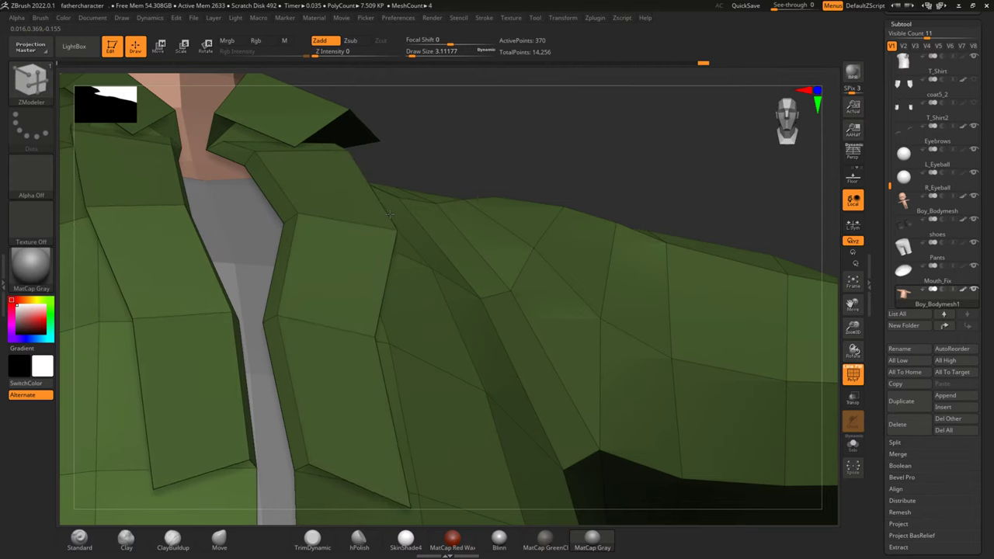
pyautogui.moveTo(558, 150)
pyautogui.mouseDown()
pyautogui.moveTo(573, 133)
pyautogui.moveTo(599, 142)
pyautogui.mouseUp()
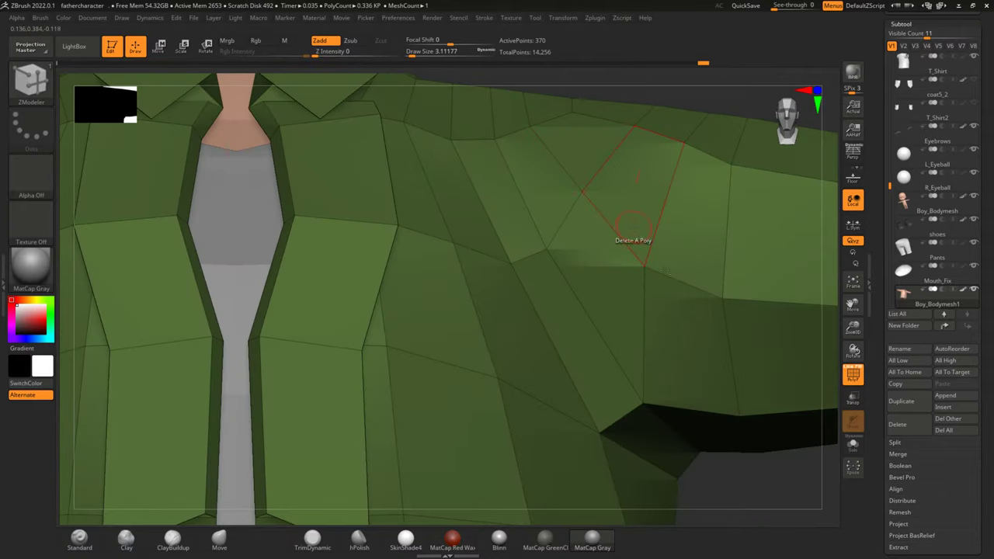
pyautogui.moveTo(757, 489)
pyautogui.mouseDown()
pyautogui.moveTo(761, 372)
pyautogui.moveTo(763, 412)
pyautogui.moveTo(791, 414)
pyautogui.moveTo(695, 401)
pyautogui.moveTo(673, 414)
pyautogui.moveTo(776, 484)
pyautogui.moveTo(796, 470)
pyautogui.moveTo(770, 450)
pyautogui.moveTo(758, 398)
pyautogui.moveTo(750, 399)
pyautogui.mouseUp()
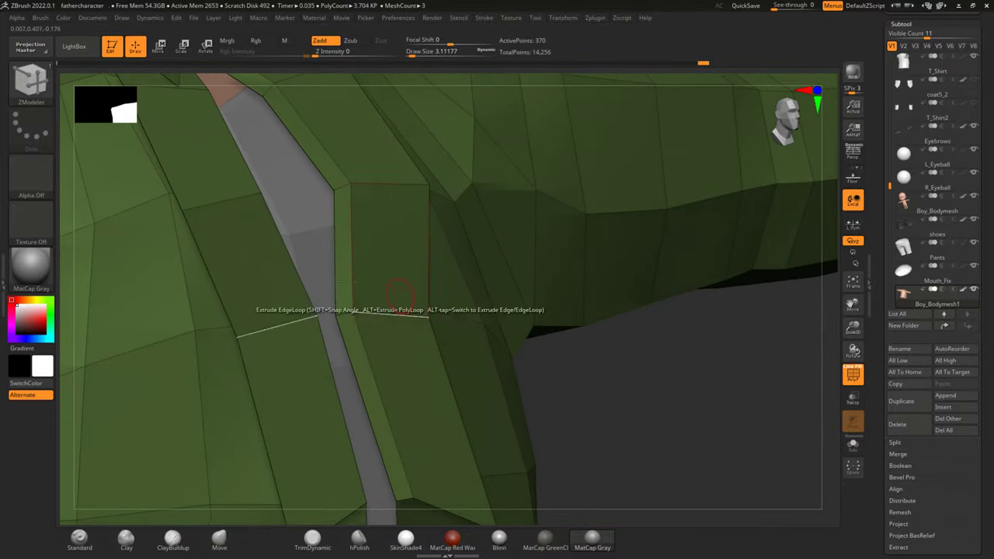
pyautogui.press('space')
# Step: Move the strip's inner edge outward to widen the placket, undoing a trial Auto Radius move
pyautogui.click(342, 277)
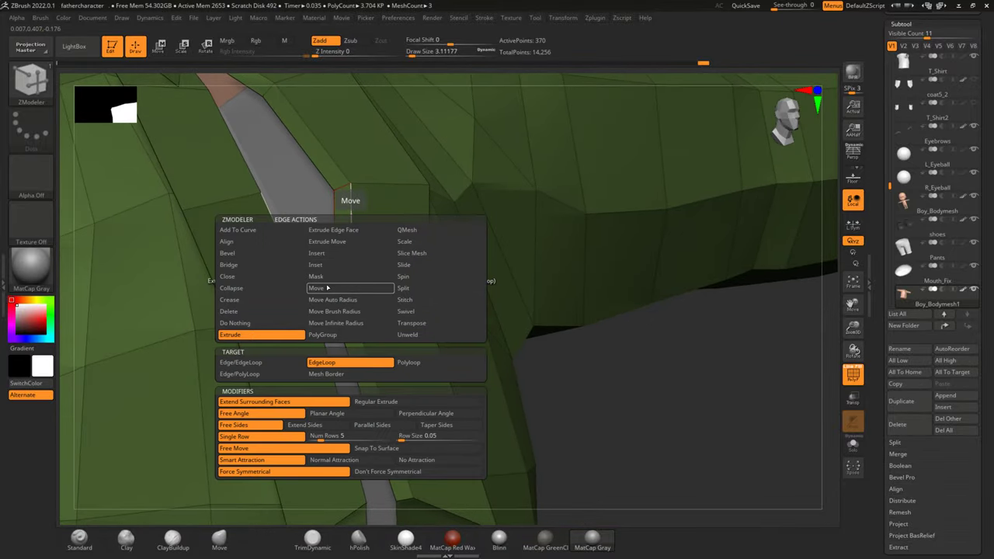
pyautogui.moveTo(355, 267)
pyautogui.mouseDown()
pyautogui.moveTo(363, 263)
pyautogui.moveTo(437, 381)
pyautogui.mouseUp()
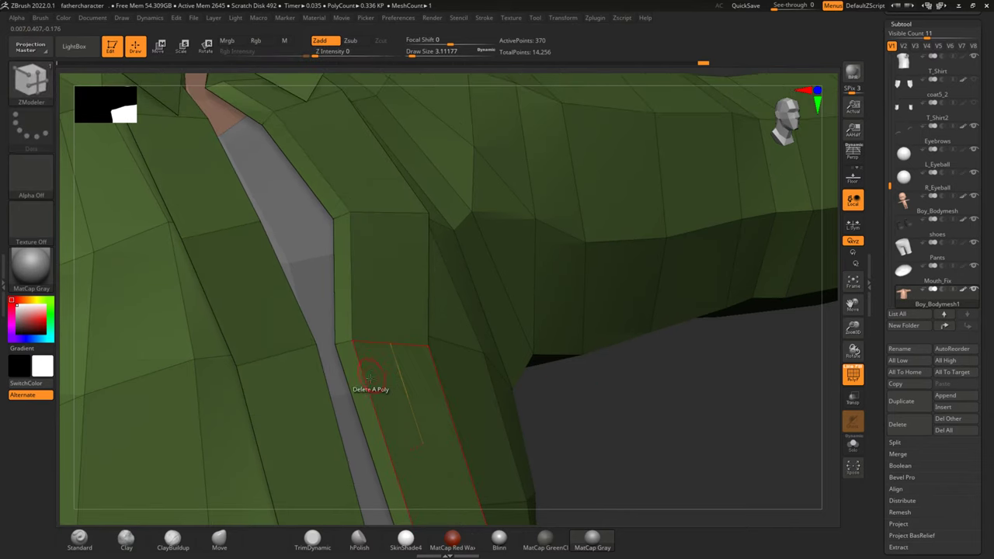
pyautogui.press('space')
pyautogui.moveTo(343, 334)
pyautogui.click(348, 299)
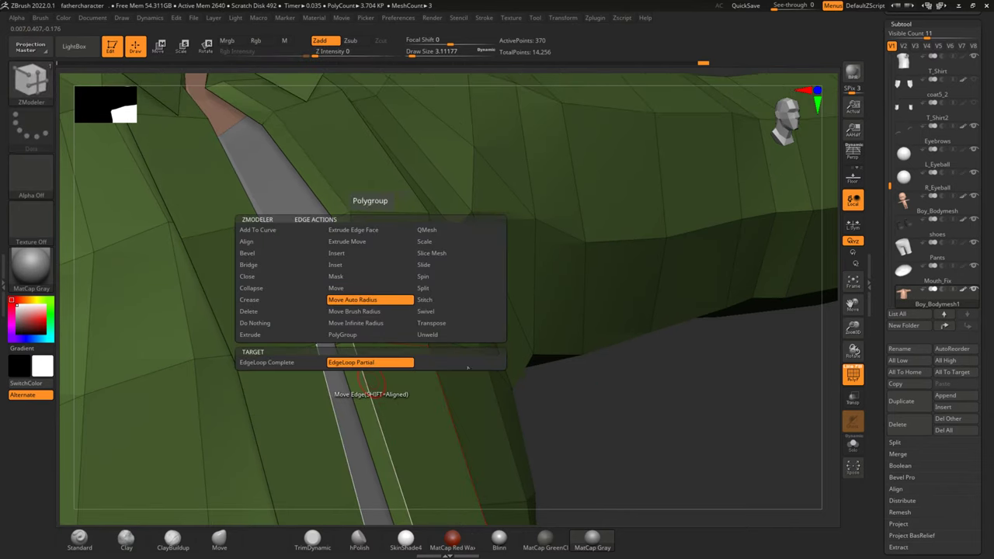
pyautogui.moveTo(624, 426); pyautogui.dragTo(419, 357)
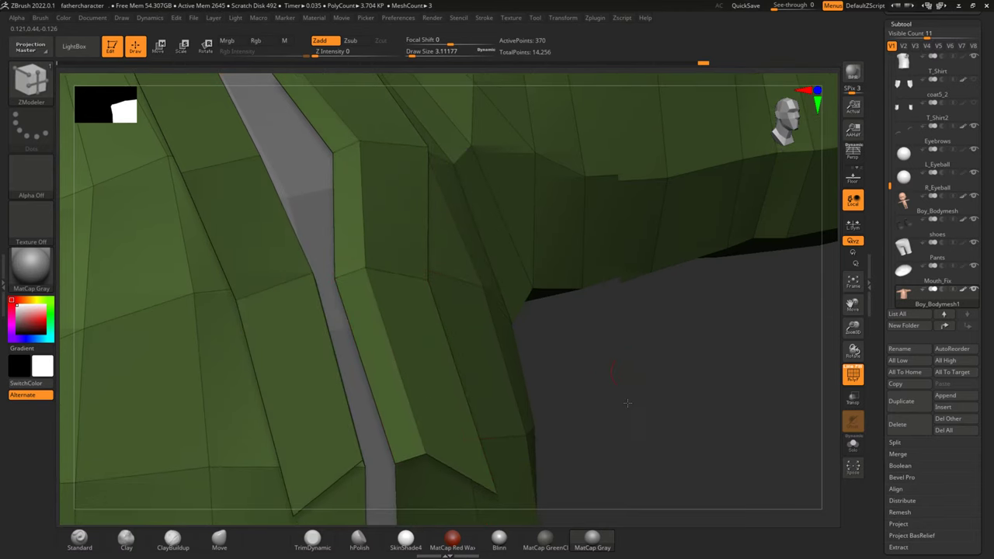
pyautogui.moveTo(625, 401)
pyautogui.mouseDown()
pyautogui.moveTo(651, 492)
pyautogui.moveTo(264, 277)
pyautogui.mouseUp()
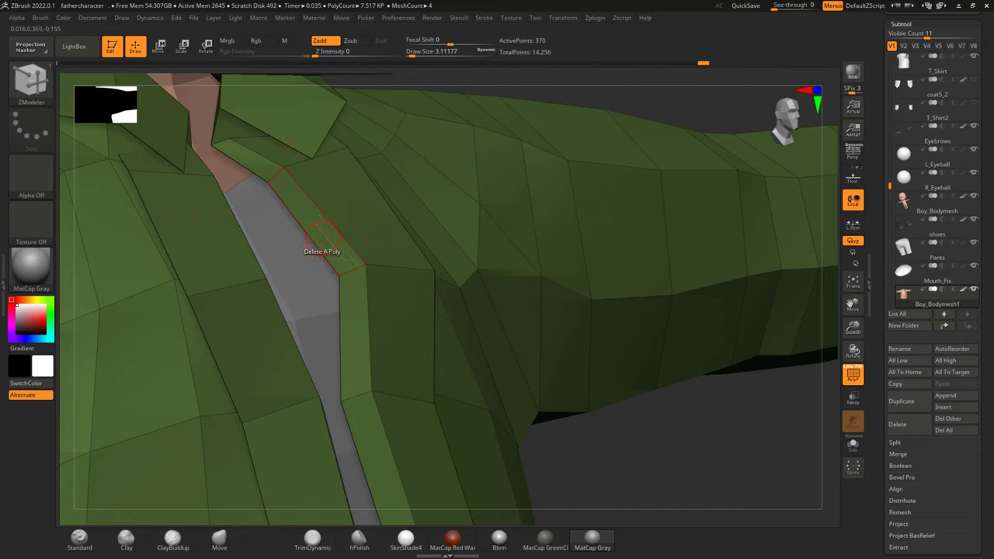
pyautogui.moveTo(330, 225); pyautogui.dragTo(336, 253)
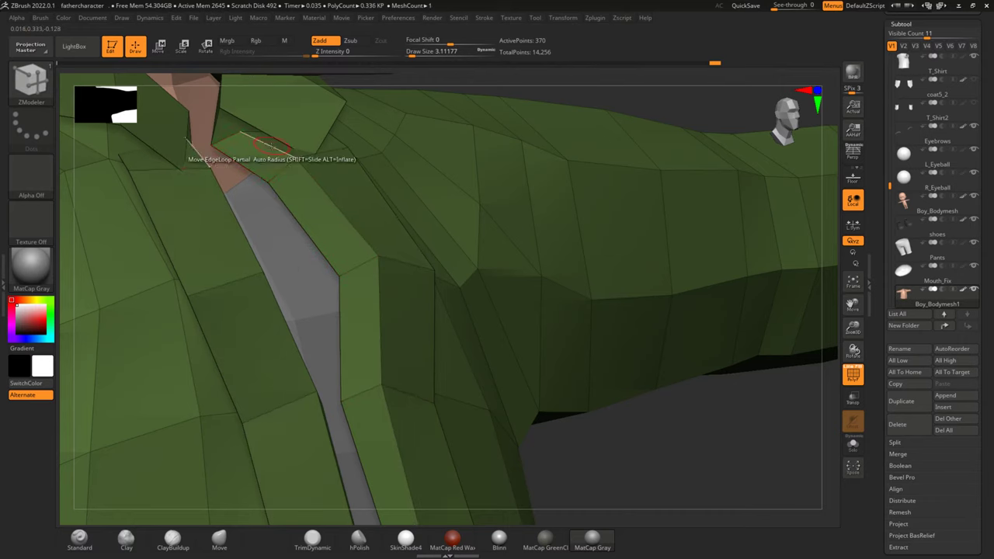
pyautogui.hotkey('ctrl', 'z')
# Step: Delete the outlined polygon beside the placket and review the collar flaps
pyautogui.moveTo(687, 445)
pyautogui.mouseDown()
pyautogui.moveTo(691, 360)
pyautogui.moveTo(705, 370)
pyautogui.moveTo(690, 376)
pyautogui.moveTo(723, 366)
pyautogui.moveTo(750, 417)
pyautogui.moveTo(644, 350)
pyautogui.mouseUp()
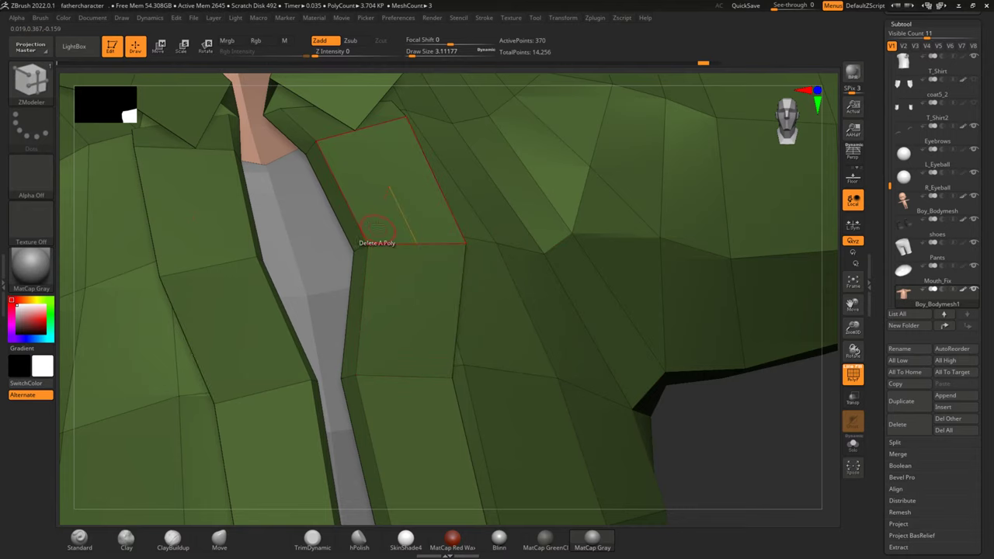
pyautogui.click(349, 221)
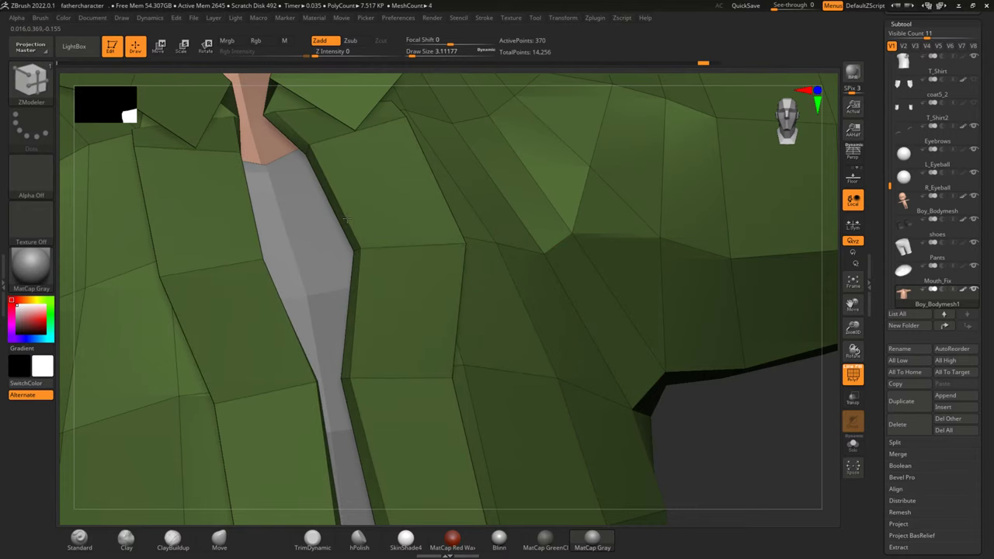
pyautogui.moveTo(758, 455); pyautogui.dragTo(698, 251)
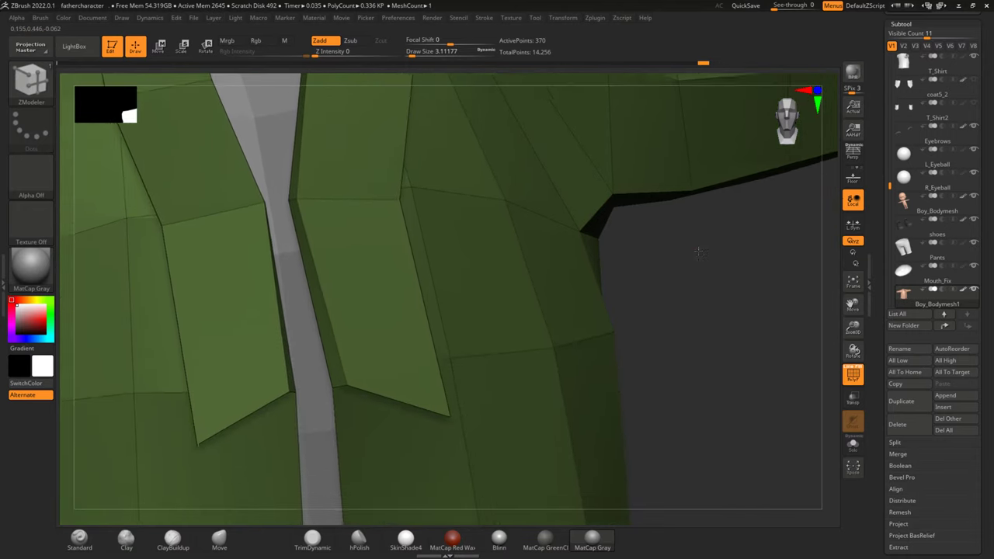
pyautogui.moveTo(716, 288); pyautogui.dragTo(784, 388)
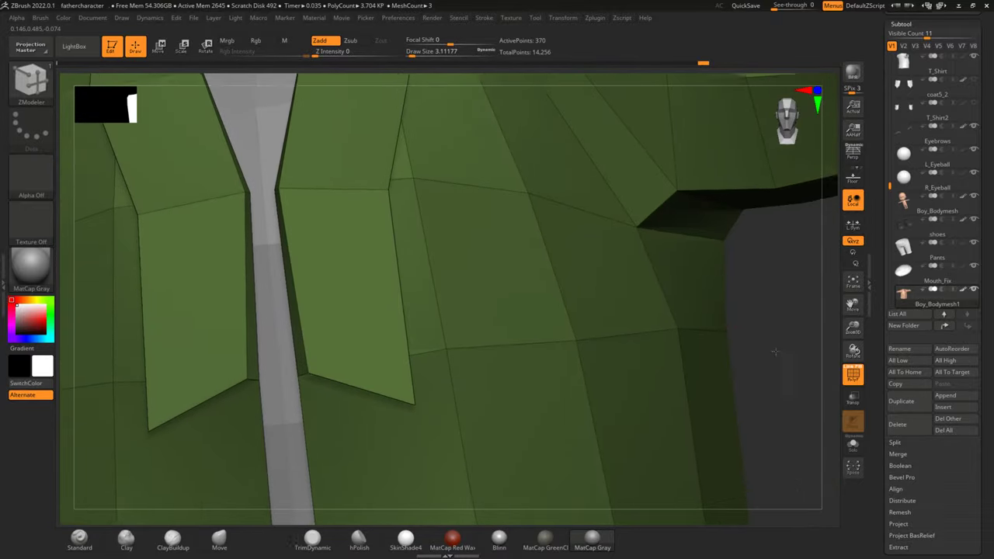
pyautogui.moveTo(832, 412)
pyautogui.mouseDown()
pyautogui.moveTo(776, 414)
pyautogui.moveTo(796, 468)
pyautogui.moveTo(748, 458)
pyautogui.moveTo(763, 432)
pyautogui.moveTo(753, 437)
pyautogui.moveTo(763, 455)
pyautogui.moveTo(729, 464)
pyautogui.moveTo(758, 470)
pyautogui.moveTo(725, 386)
pyautogui.moveTo(755, 458)
pyautogui.moveTo(745, 337)
pyautogui.moveTo(758, 417)
pyautogui.moveTo(756, 391)
pyautogui.moveTo(784, 443)
pyautogui.moveTo(796, 411)
pyautogui.moveTo(687, 342)
pyautogui.mouseUp()
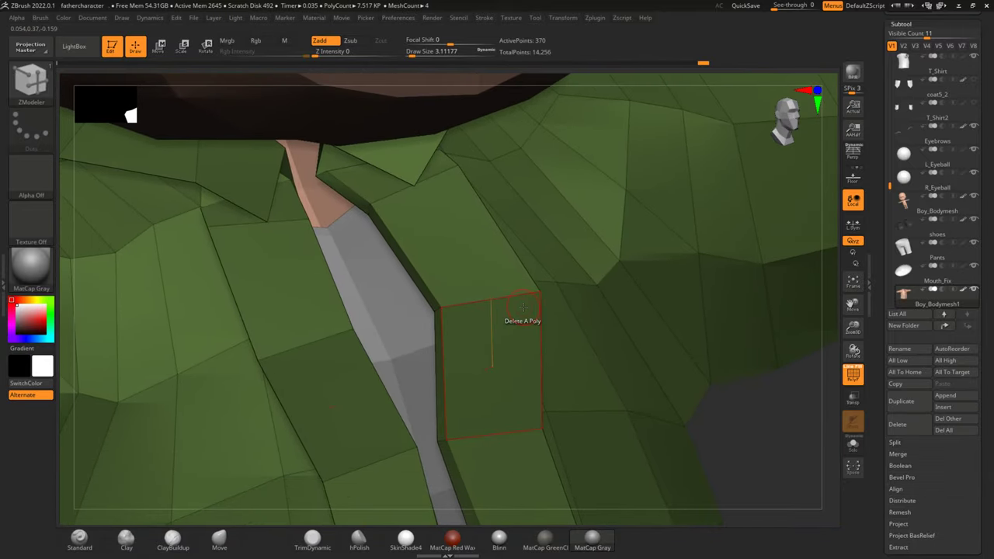
# Step: Raise the placket flap's bottom corner point upward with ZModeler point Move
pyautogui.moveTo(719, 415)
pyautogui.mouseDown()
pyautogui.moveTo(701, 329)
pyautogui.moveTo(714, 366)
pyautogui.moveTo(709, 353)
pyautogui.moveTo(618, 380)
pyautogui.mouseUp()
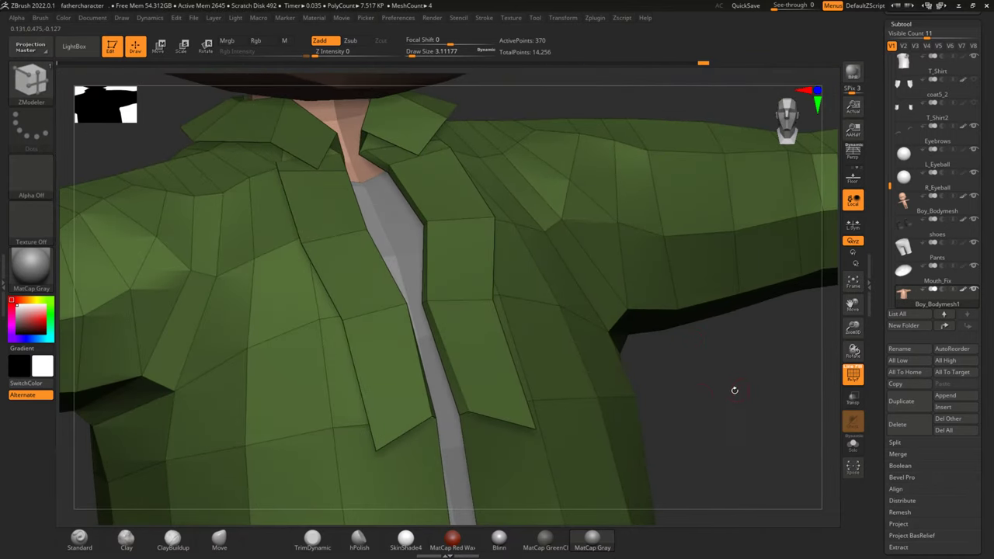
pyautogui.moveTo(734, 390); pyautogui.dragTo(589, 404)
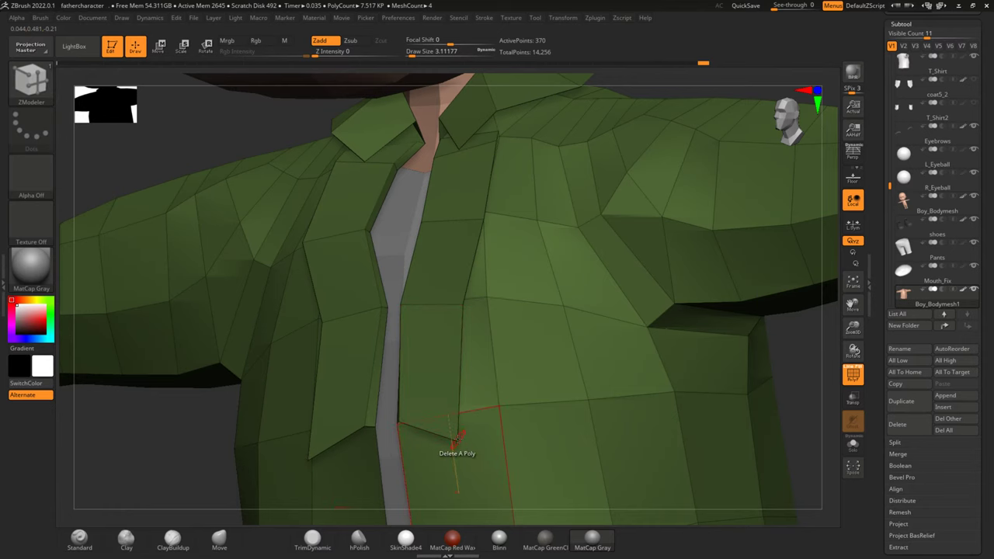
pyautogui.moveTo(191, 453); pyautogui.dragTo(210, 427)
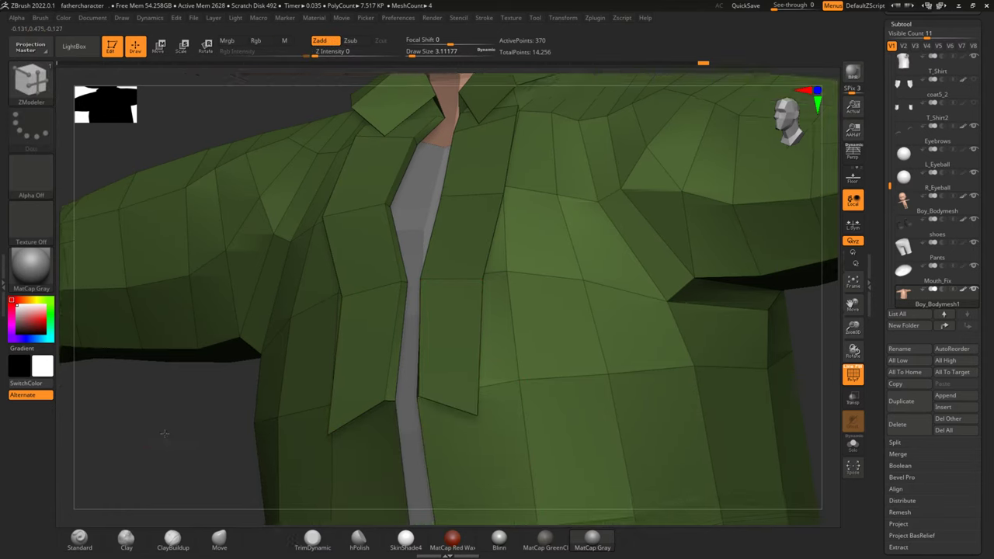
pyautogui.moveTo(647, 394); pyautogui.dragTo(612, 369)
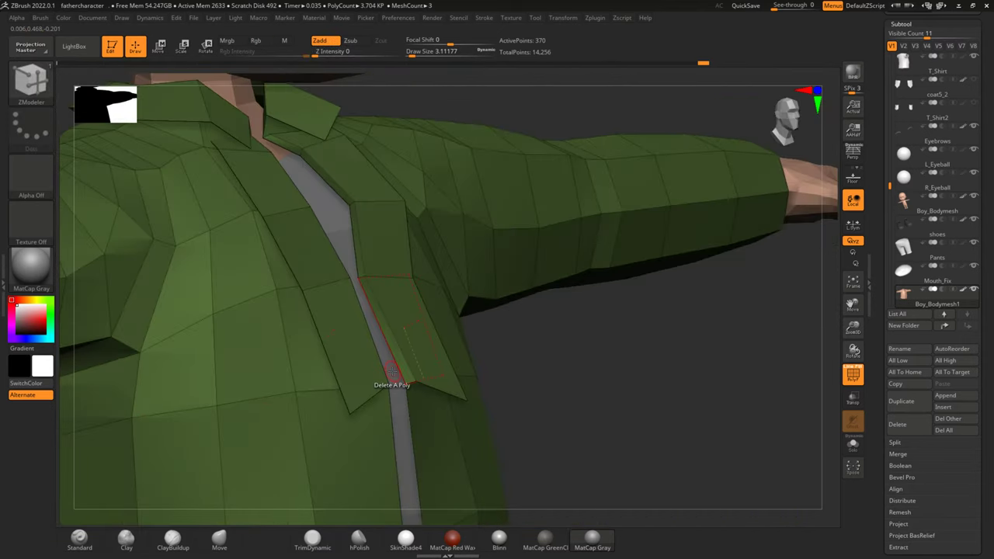
pyautogui.scroll(3, 392, 371)
pyautogui.scroll(2, 392, 371)
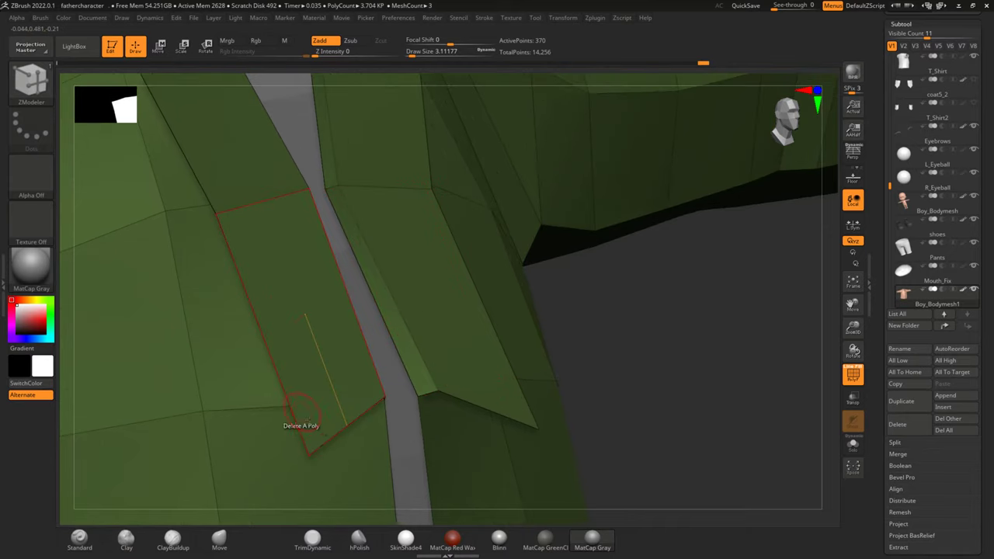
pyautogui.moveTo(308, 452); pyautogui.dragTo(311, 372)
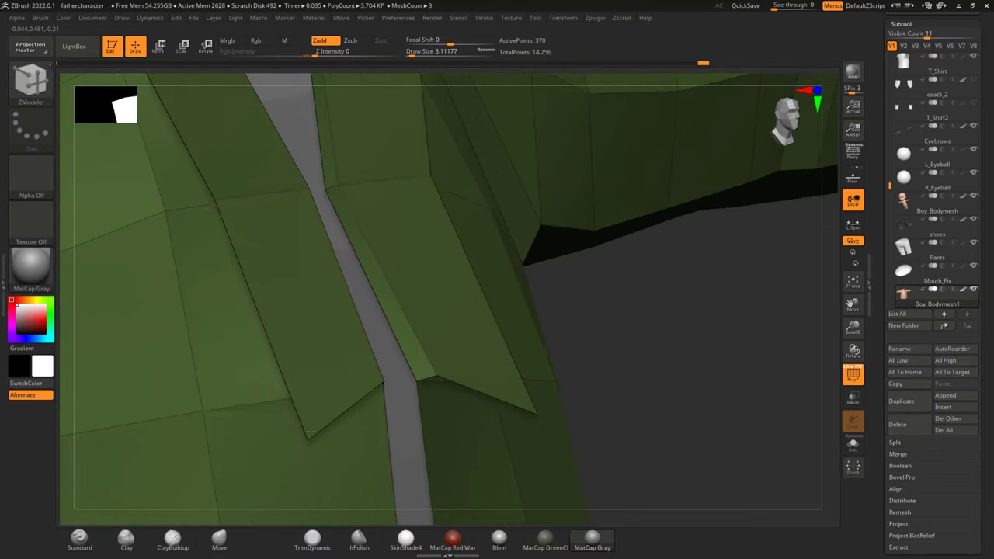
# Step: Inspect the flap tips from a new angle, undoing an accidental polygon deletion at the tip
pyautogui.moveTo(721, 349)
pyautogui.mouseDown()
pyautogui.moveTo(307, 448)
pyautogui.moveTo(206, 422)
pyautogui.moveTo(455, 410)
pyautogui.mouseUp()
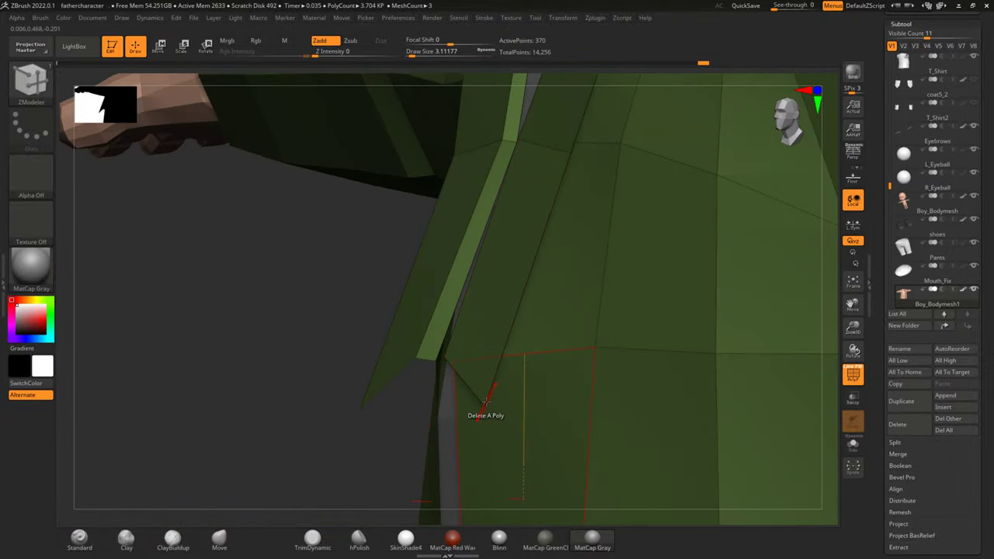
pyautogui.moveTo(485, 401); pyautogui.dragTo(356, 419)
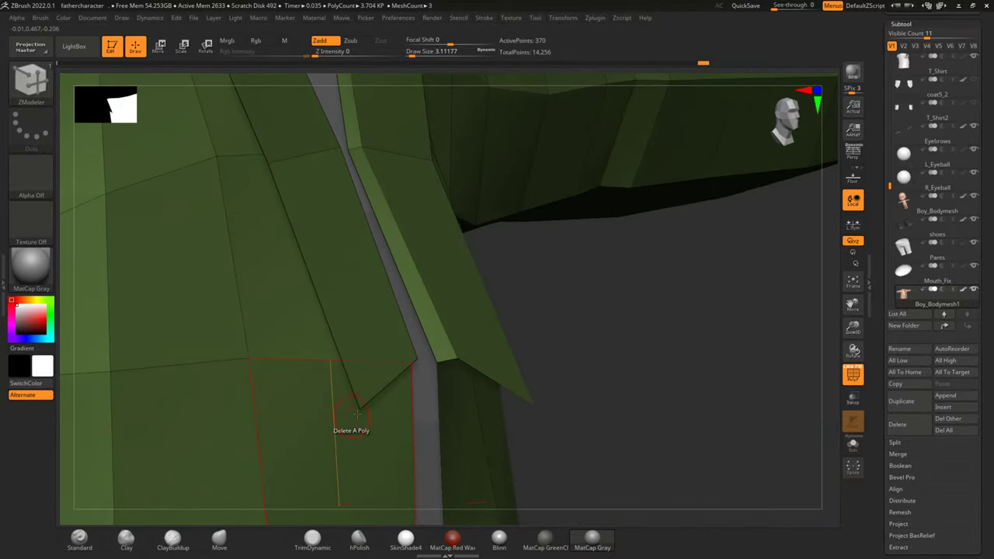
pyautogui.click(360, 408)
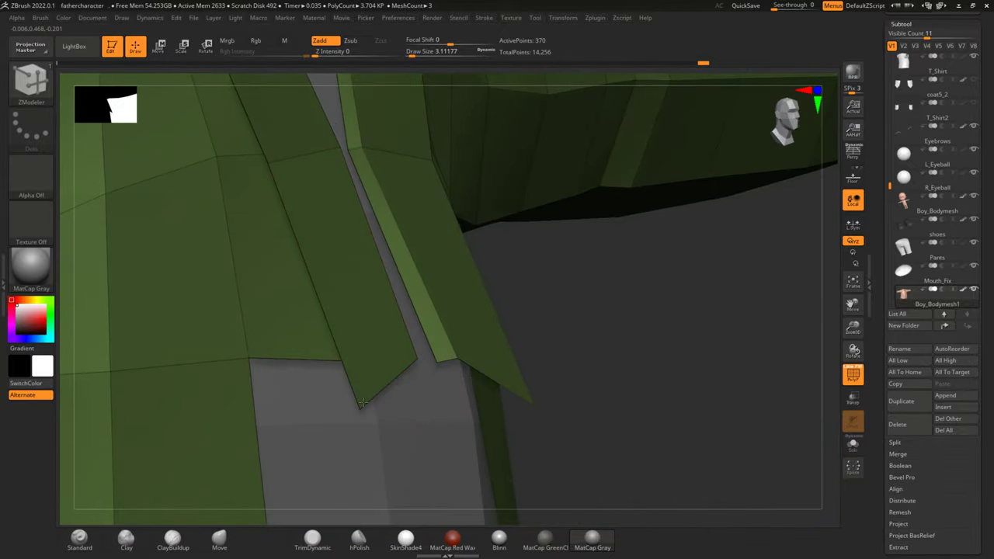
pyautogui.hotkey('ctrl', 'z')
pyautogui.moveTo(529, 377); pyautogui.dragTo(417, 403)
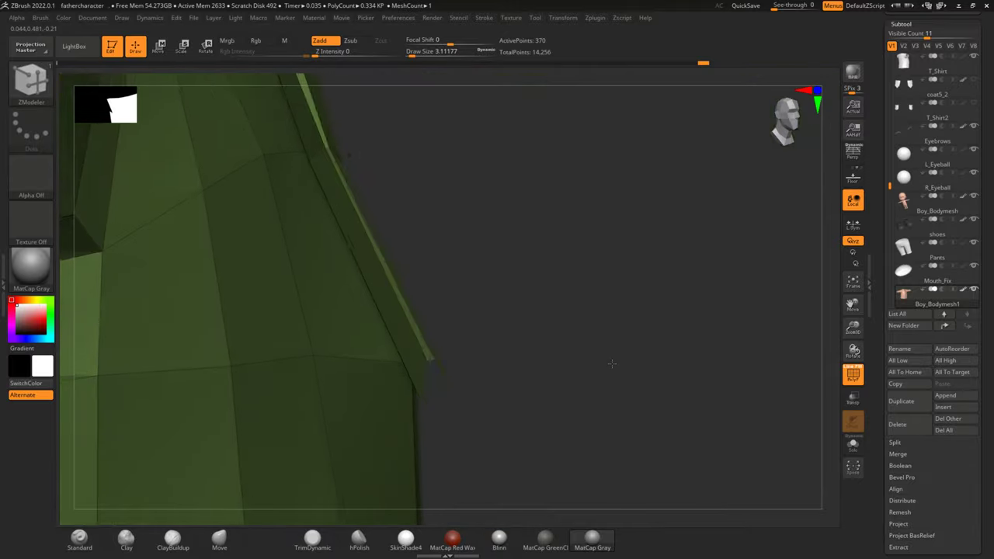
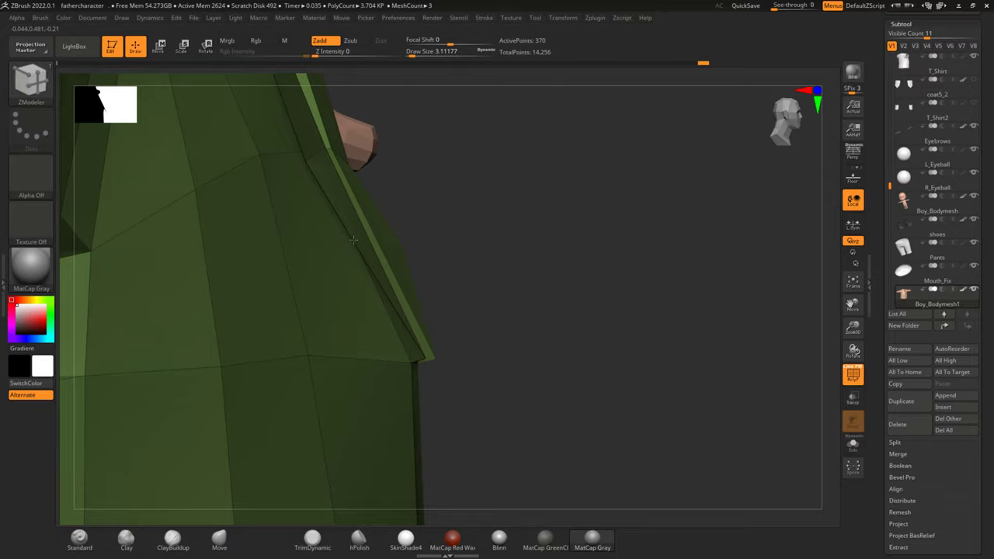
# Step: Pull the front-opening edge loops outward along the lapel edges with Move EdgeLoop Partial
pyautogui.moveTo(375, 227)
pyautogui.mouseDown(button='right')
pyautogui.moveTo(637, 266)
pyautogui.moveTo(672, 339)
pyautogui.moveTo(344, 322)
pyautogui.mouseUp(button='right')
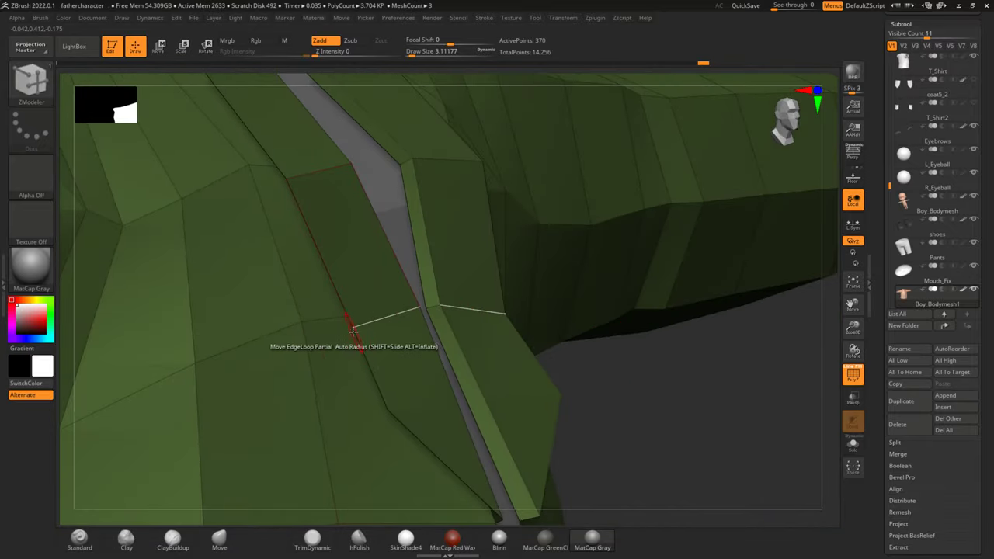
pyautogui.moveTo(354, 326); pyautogui.dragTo(336, 333)
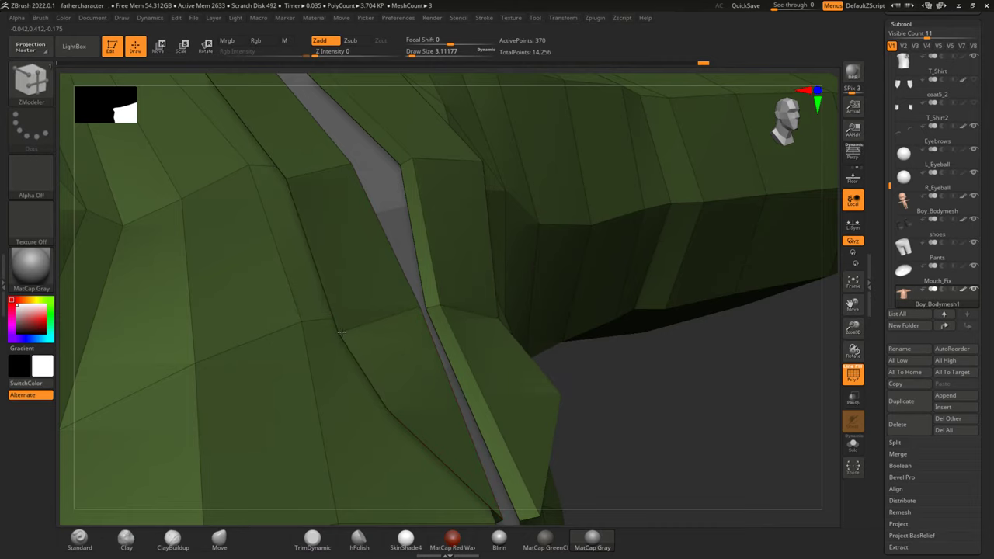
pyautogui.moveTo(687, 377)
pyautogui.mouseDown(button='right')
pyautogui.moveTo(701, 330)
pyautogui.moveTo(634, 381)
pyautogui.mouseUp(button='right')
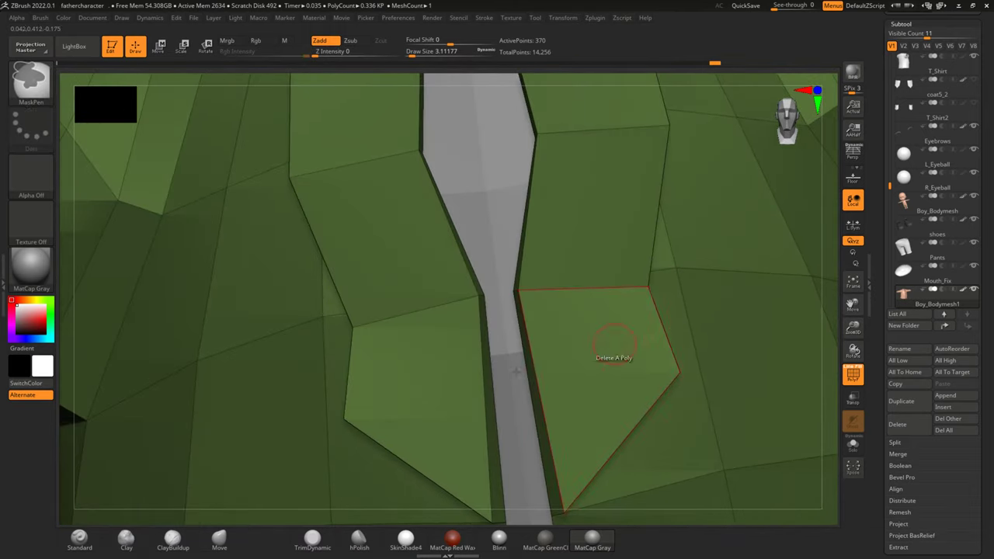
pyautogui.moveTo(56, 440); pyautogui.dragTo(373, 361, button='right')
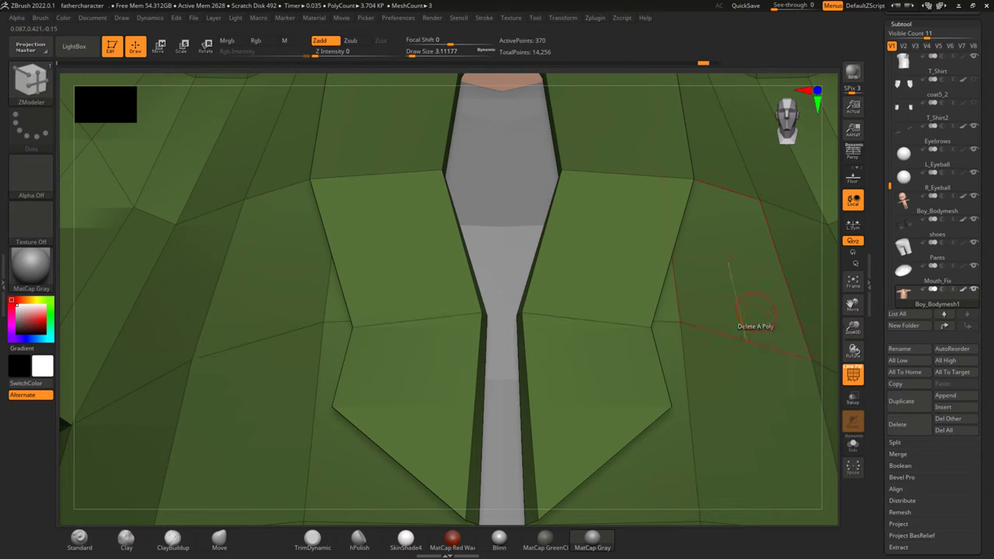
pyautogui.moveTo(833, 293); pyautogui.dragTo(613, 284, button='right')
pyautogui.moveTo(824, 456)
pyautogui.mouseDown(button='right')
pyautogui.moveTo(794, 377)
pyautogui.moveTo(532, 315)
pyautogui.moveTo(693, 376)
pyautogui.moveTo(466, 322)
pyautogui.mouseUp(button='right')
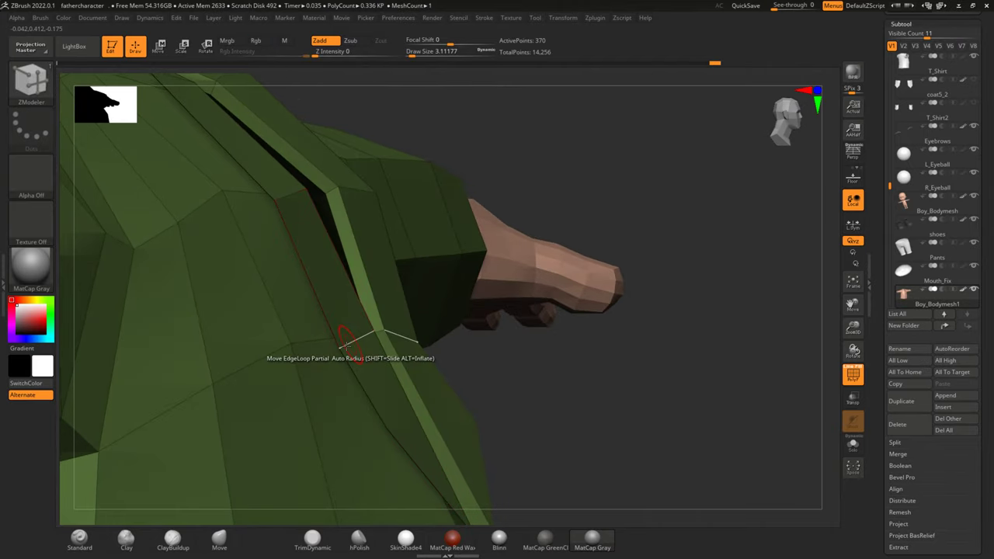
pyautogui.moveTo(348, 337); pyautogui.dragTo(358, 340)
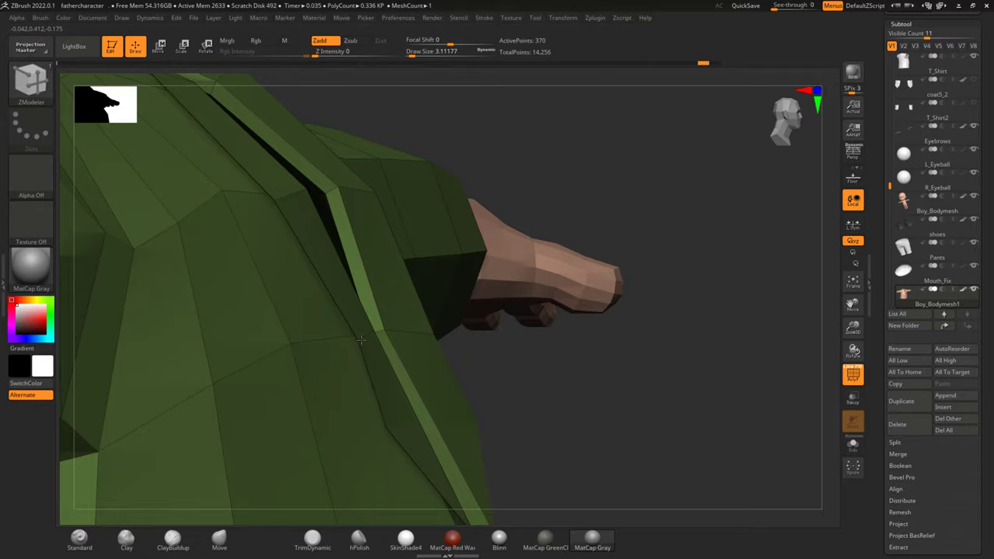
# Step: Move individual vertices left and right so the opening edge bends and curves over the shirt
pyautogui.moveTo(525, 344)
pyautogui.mouseDown(button='right')
pyautogui.moveTo(664, 399)
pyautogui.moveTo(638, 359)
pyautogui.mouseUp(button='right')
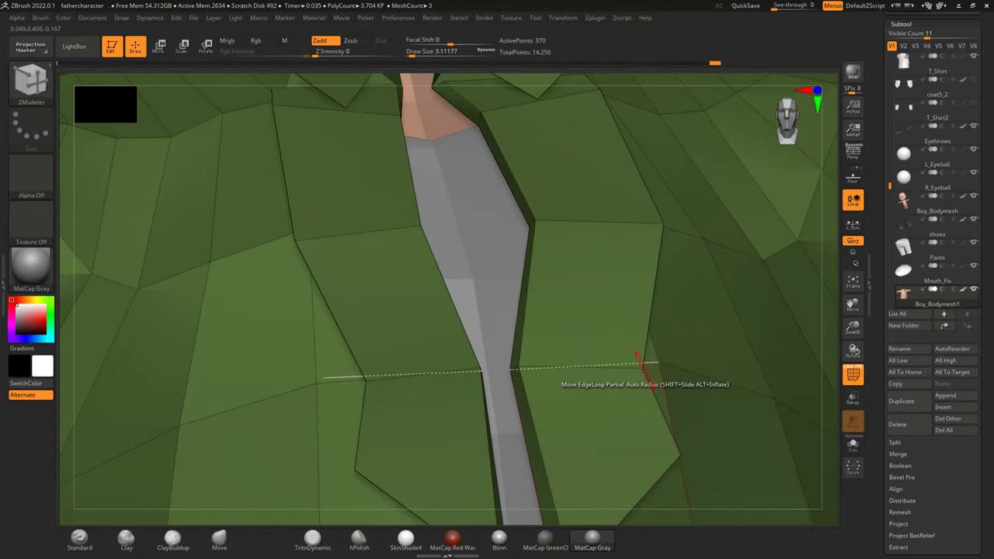
pyautogui.moveTo(365, 380); pyautogui.dragTo(327, 385)
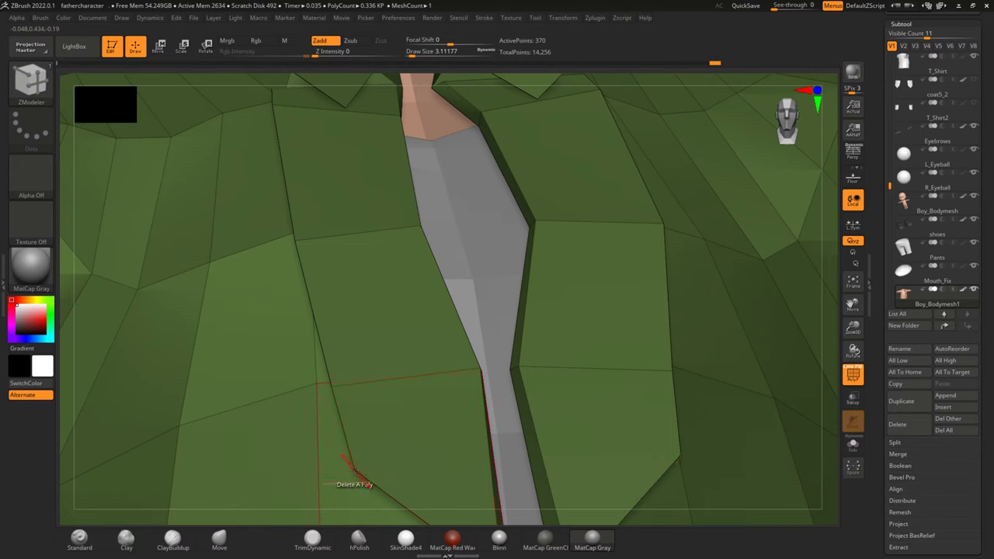
pyautogui.moveTo(354, 470); pyautogui.dragTo(384, 460)
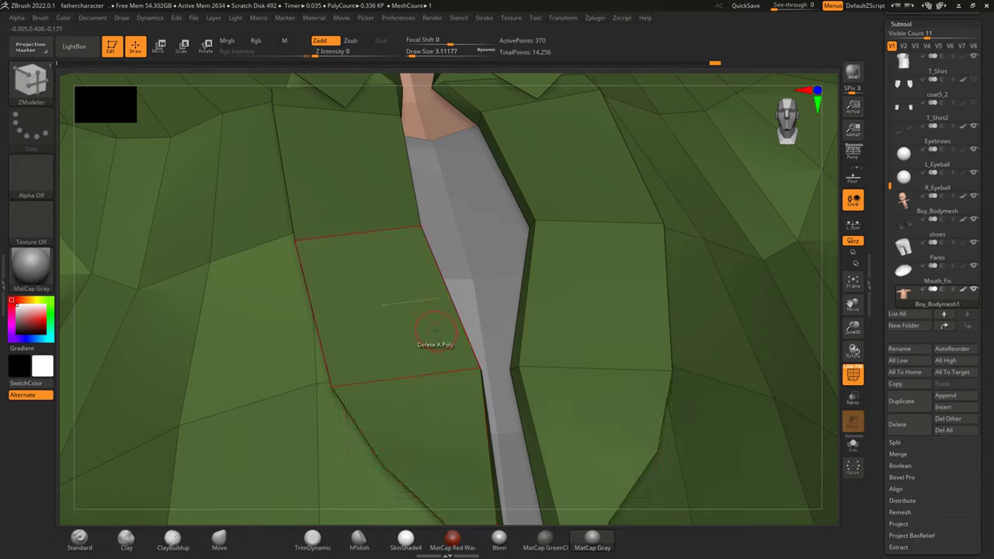
pyautogui.scroll(-3, 434, 330)
pyautogui.scroll(-2, 435, 330)
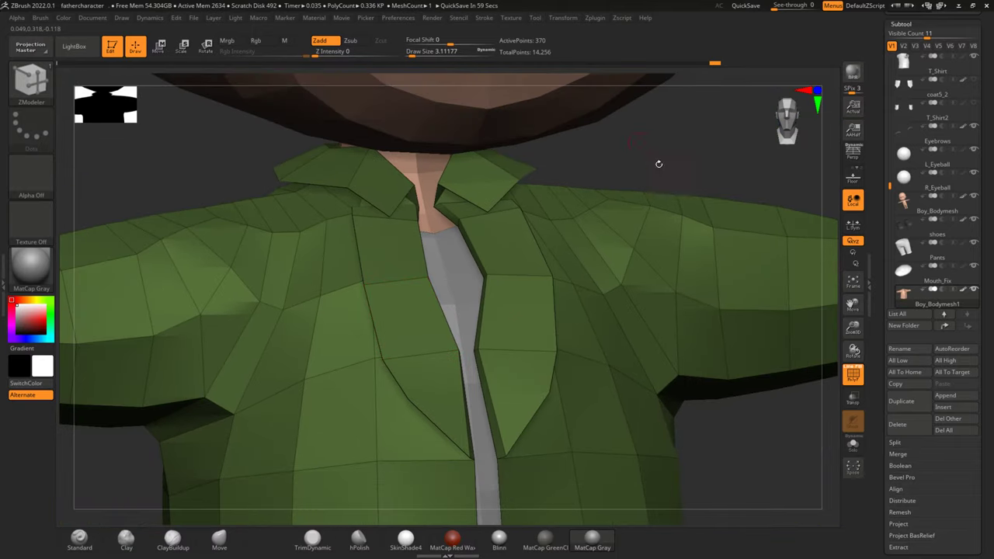
# Step: From under the chin, drag the collar edges outward to spread both flaps with symmetry
pyautogui.moveTo(646, 146); pyautogui.dragTo(563, 289)
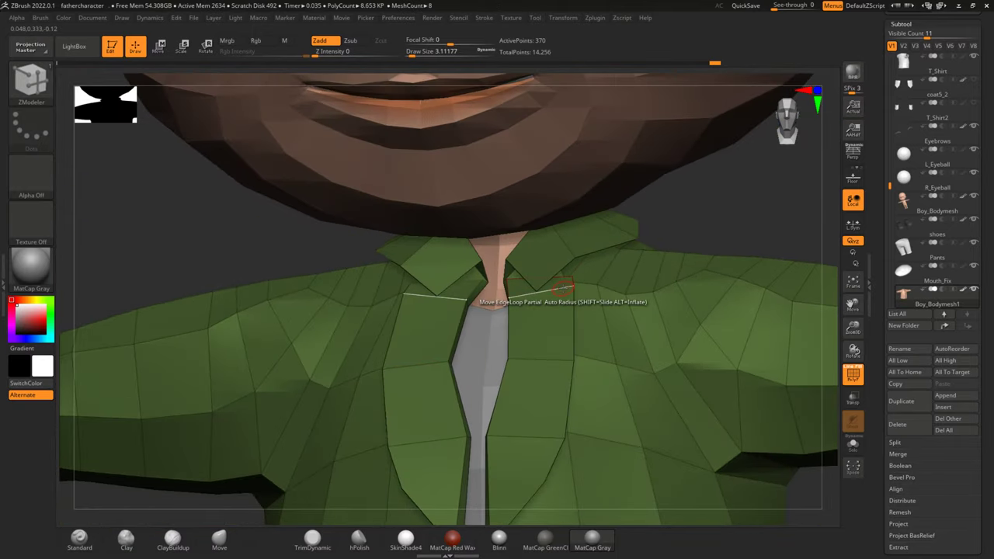
pyautogui.scroll(3, 564, 289)
pyautogui.scroll(2, 564, 289)
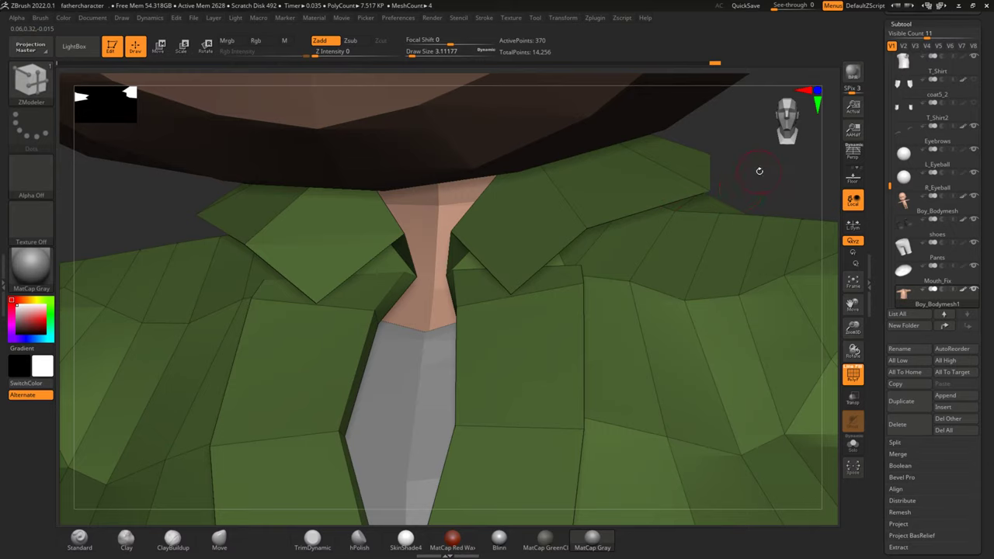
pyautogui.moveTo(759, 170); pyautogui.dragTo(528, 287)
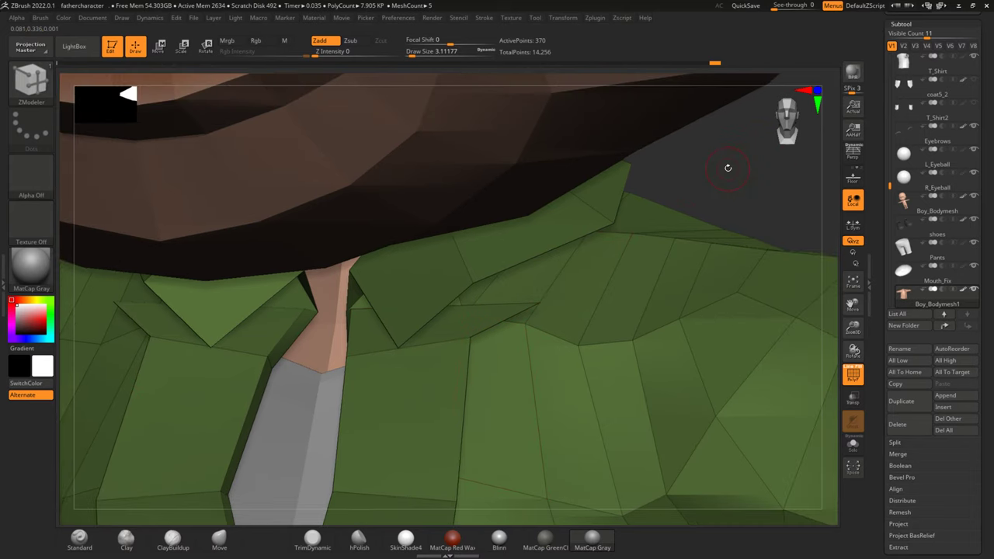
pyautogui.moveTo(727, 166); pyautogui.dragTo(698, 225)
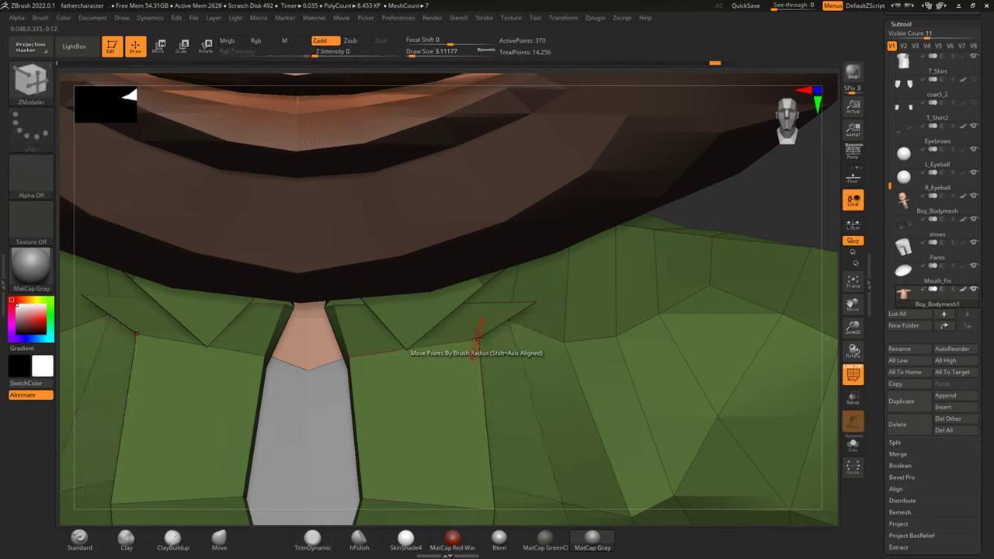
pyautogui.moveTo(479, 334); pyautogui.dragTo(526, 374)
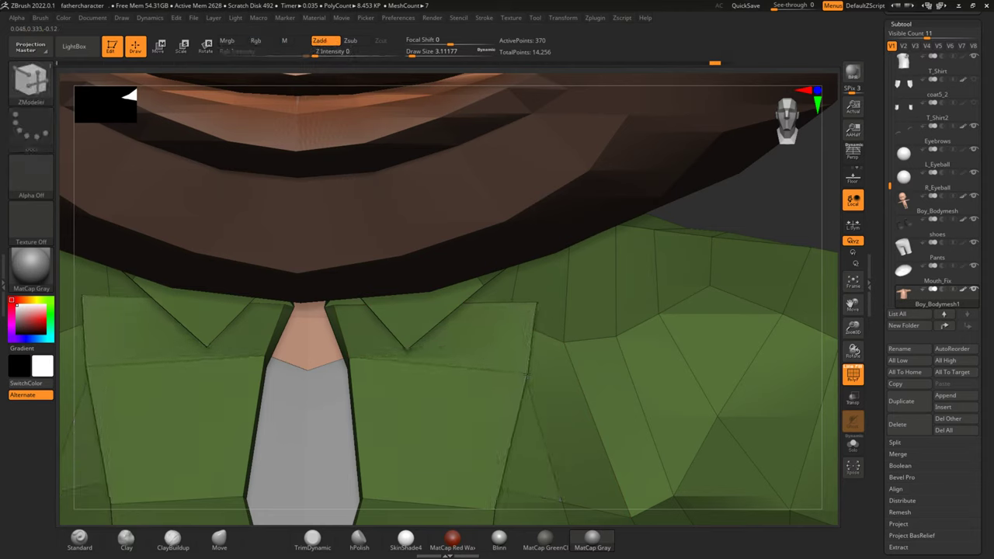
# Step: Inspect the widened collar from the shoulders, arms and chest front
pyautogui.scroll(-2, 504, 370)
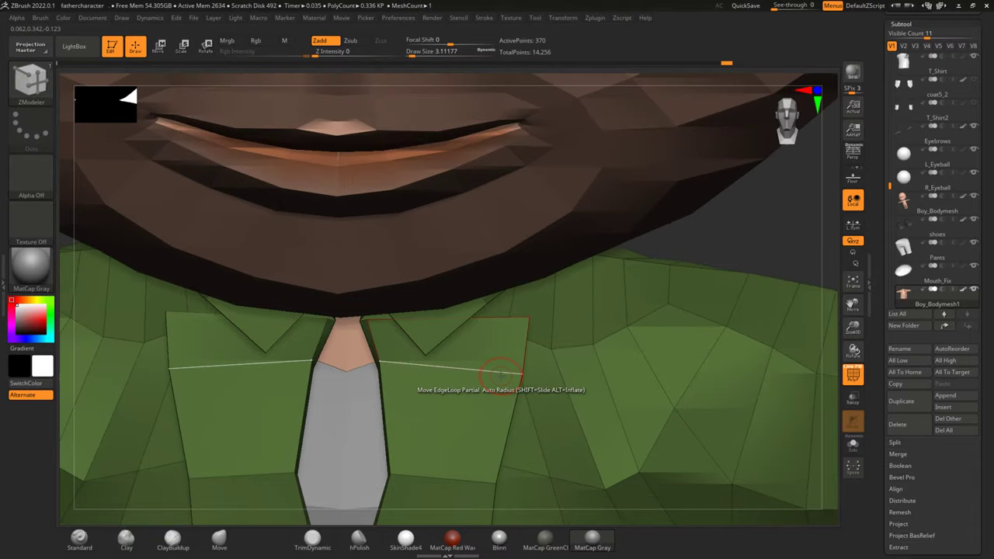
pyautogui.scroll(-3, 498, 372)
pyautogui.moveTo(714, 262)
pyautogui.mouseDown()
pyautogui.moveTo(701, 397)
pyautogui.moveTo(722, 368)
pyautogui.moveTo(719, 393)
pyautogui.moveTo(675, 324)
pyautogui.moveTo(690, 220)
pyautogui.moveTo(550, 288)
pyautogui.mouseUp()
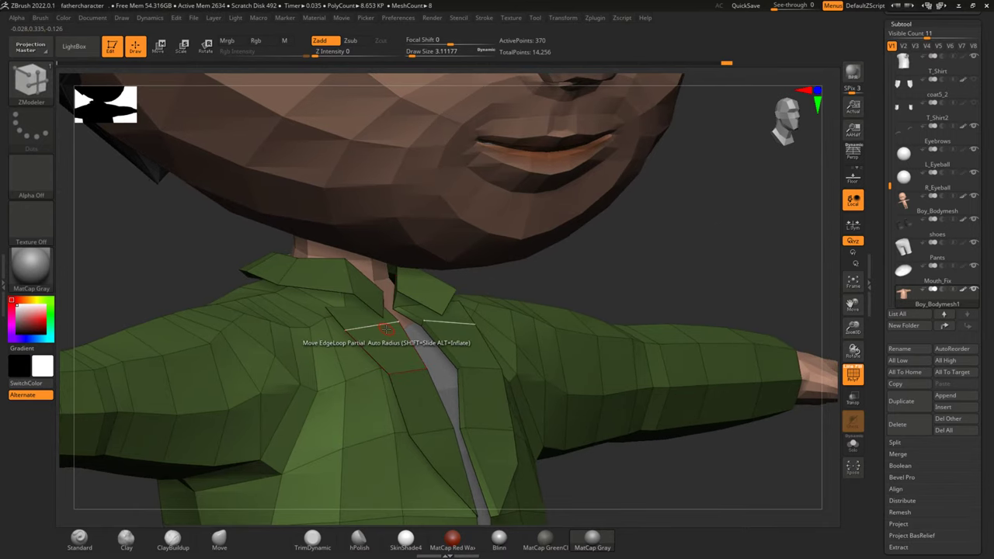
pyautogui.moveTo(387, 329); pyautogui.dragTo(537, 252, button='right')
pyautogui.moveTo(709, 229); pyautogui.dragTo(588, 255)
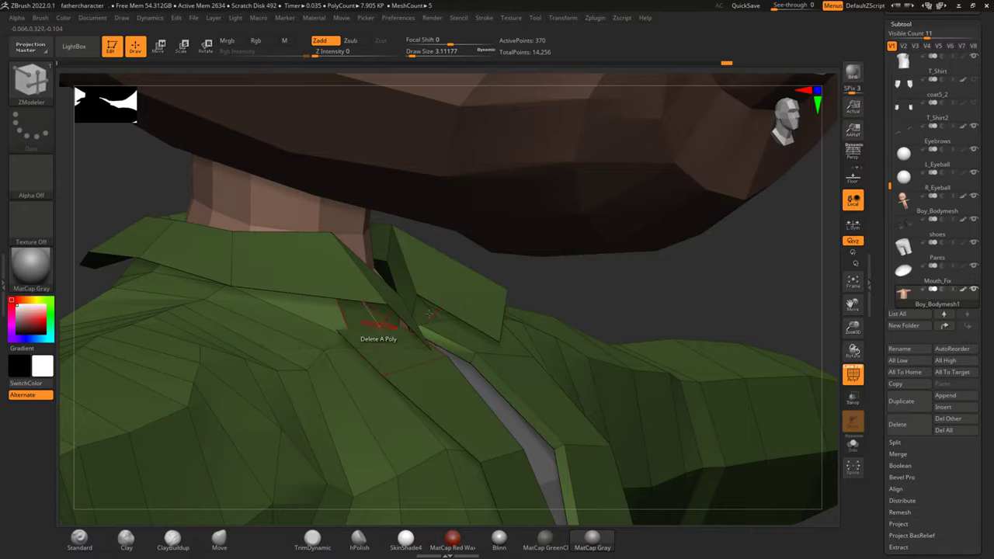
pyautogui.moveTo(648, 268); pyautogui.dragTo(555, 267)
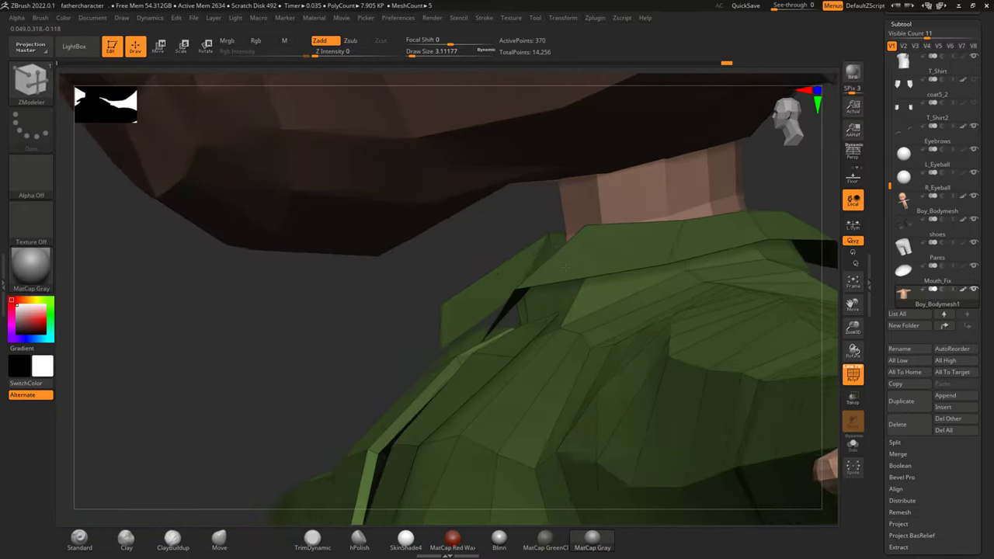
pyautogui.moveTo(555, 268); pyautogui.dragTo(512, 388, button='right')
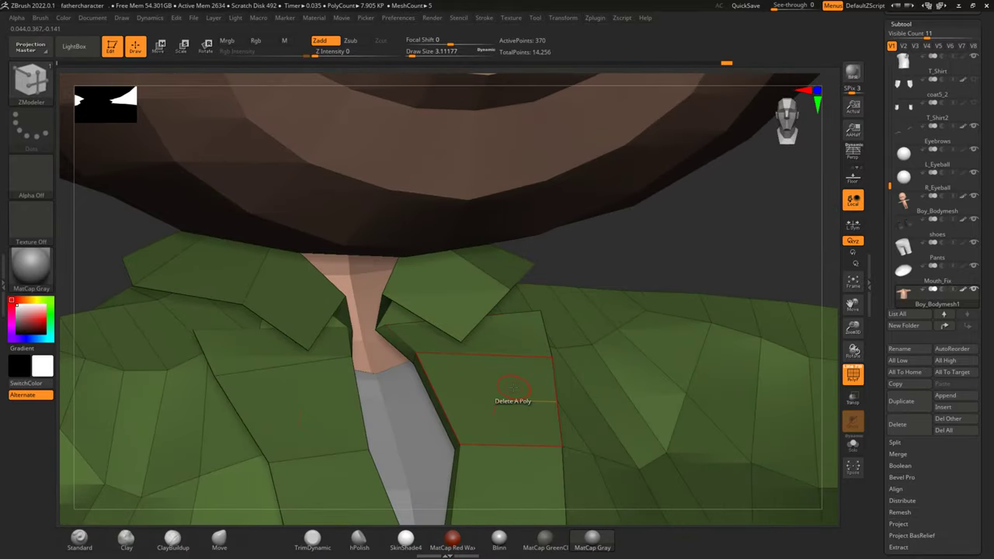
pyautogui.scroll(-5, 512, 388)
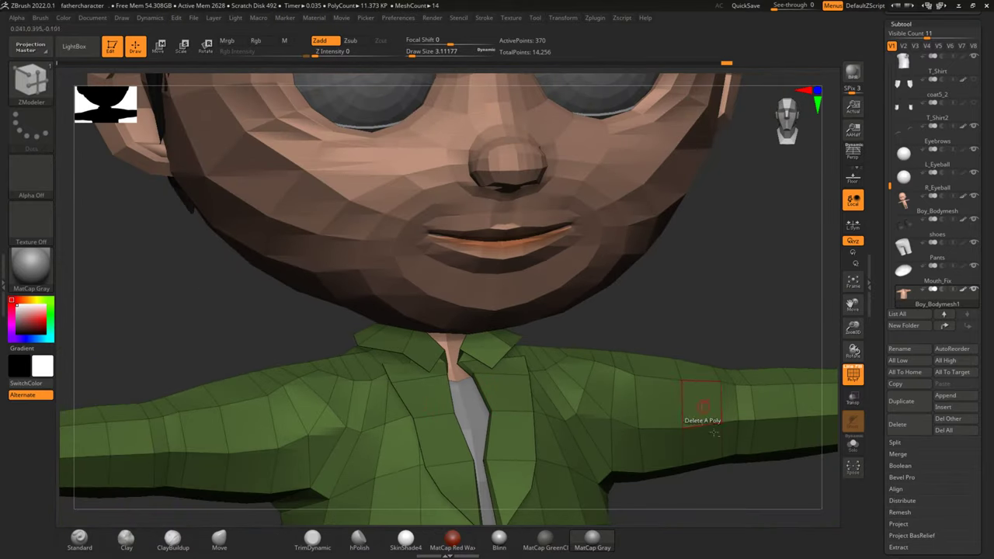
pyautogui.moveTo(712, 433); pyautogui.dragTo(641, 383, button='right')
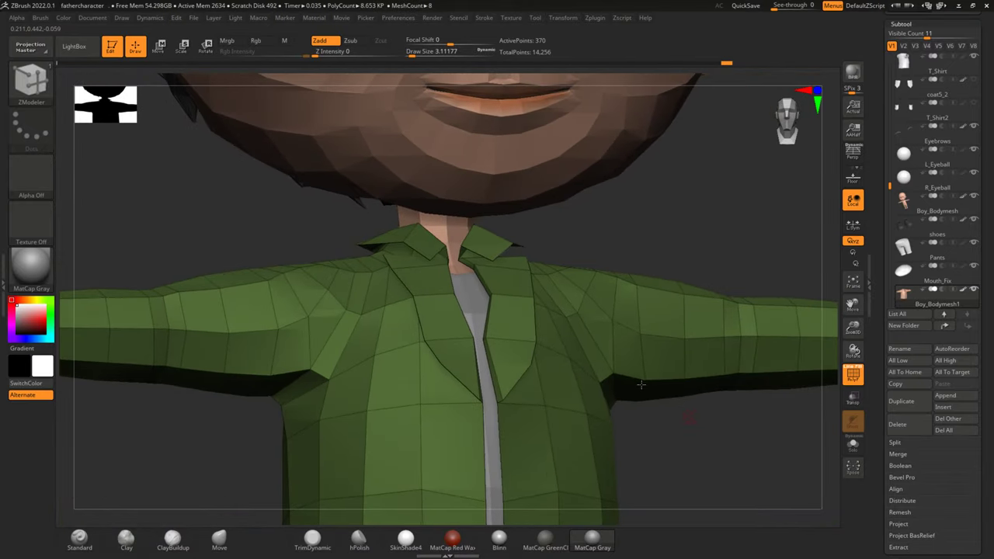
pyautogui.scroll(3, 516, 308)
pyautogui.scroll(3, 515, 309)
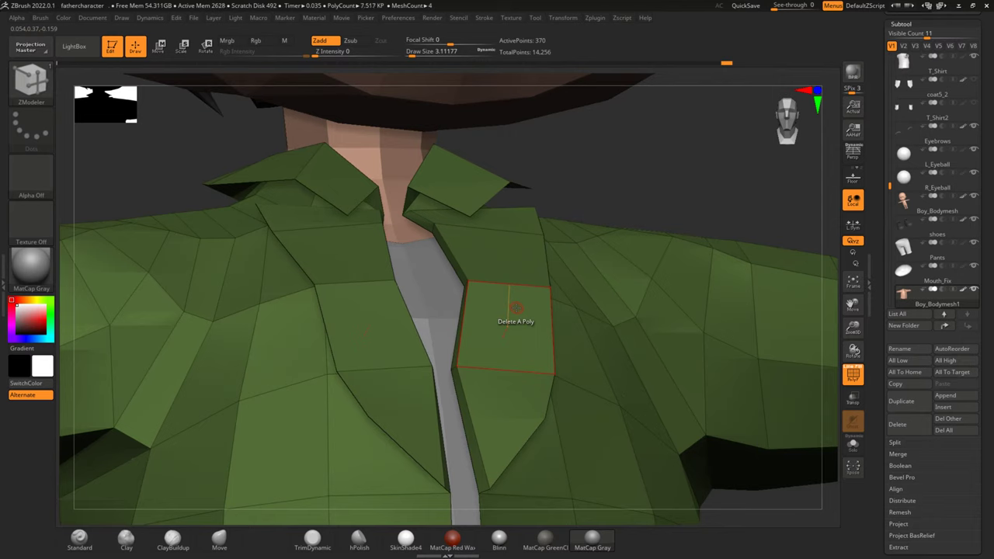
pyautogui.press('space')
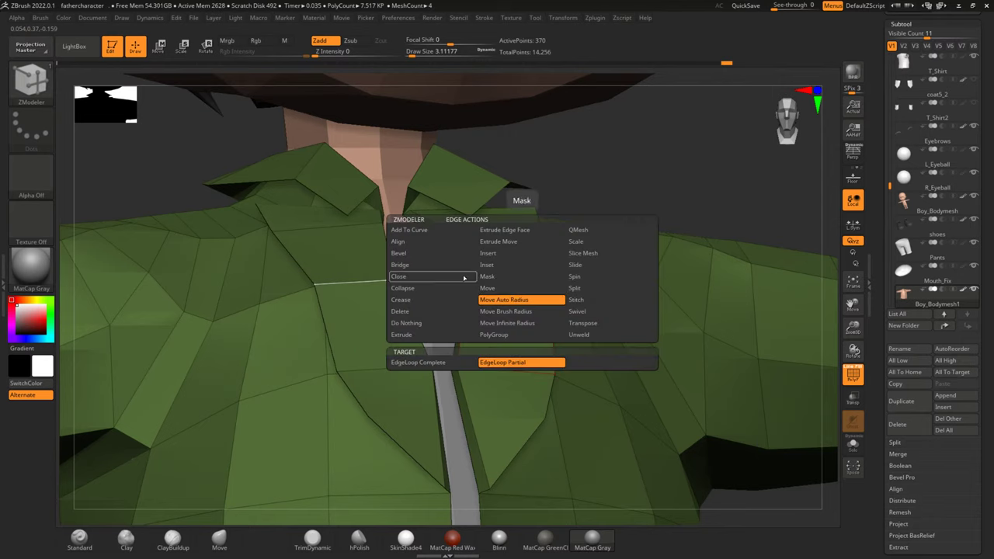
# Step: Set the ZModeler edge action to Insert Single EdgeLoop, then back to Move EdgeLoop Partial
pyautogui.click(494, 254)
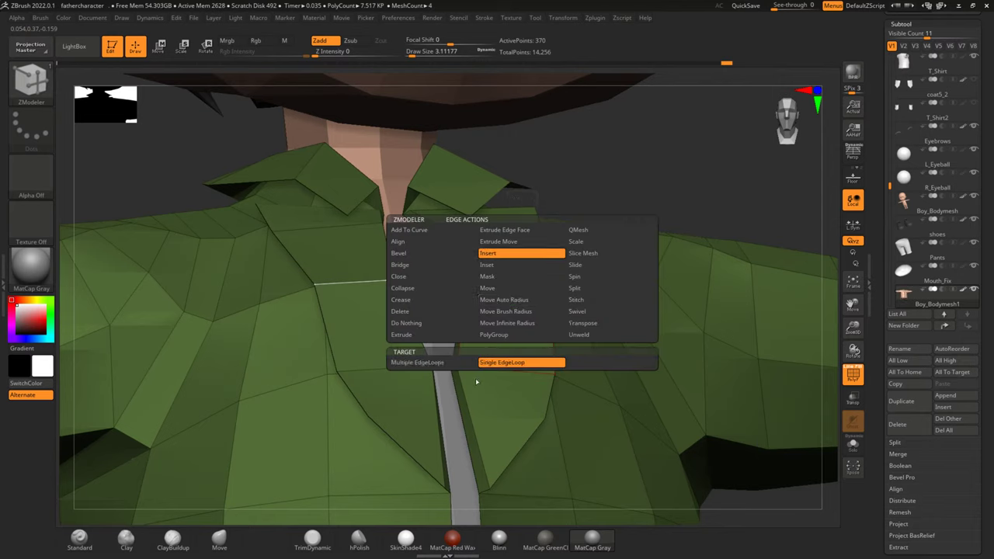
pyautogui.click(497, 362)
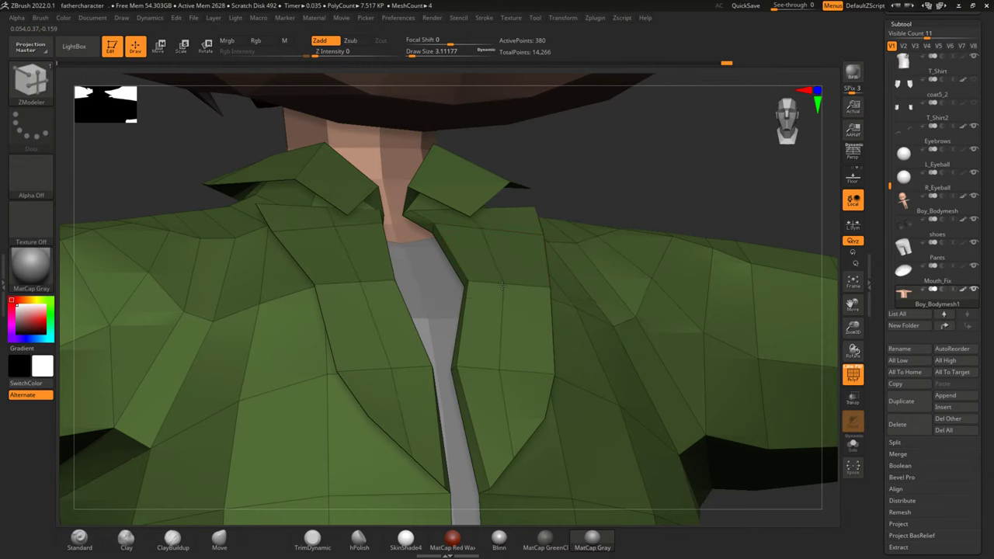
pyautogui.moveTo(725, 234)
pyautogui.mouseDown(button='right')
pyautogui.moveTo(641, 217)
pyautogui.moveTo(527, 280)
pyautogui.mouseUp(button='right')
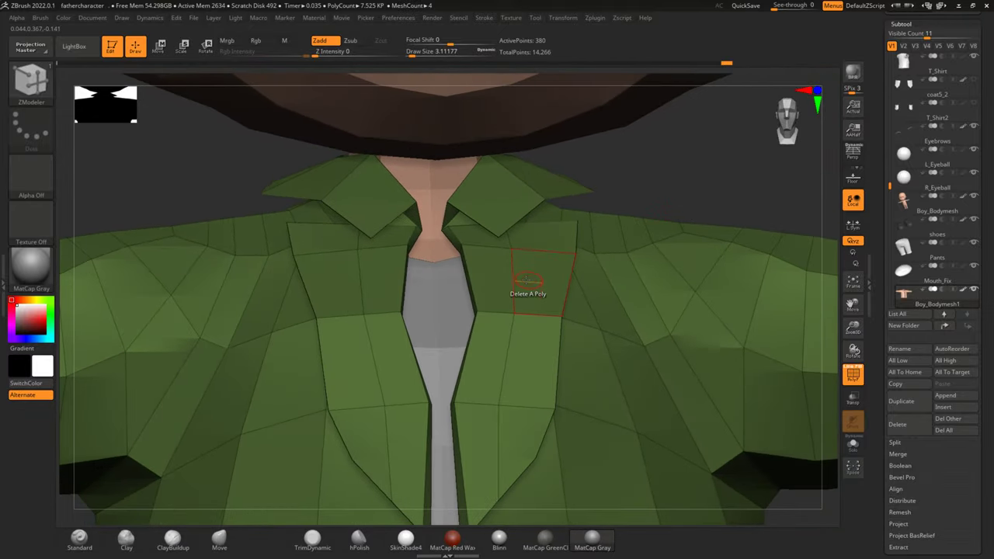
pyautogui.press('space')
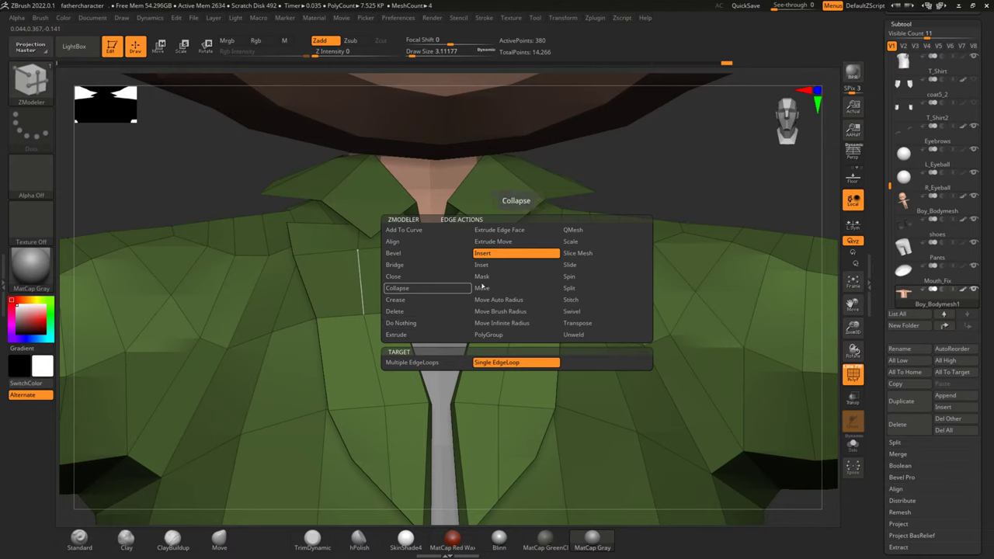
pyautogui.click(506, 303)
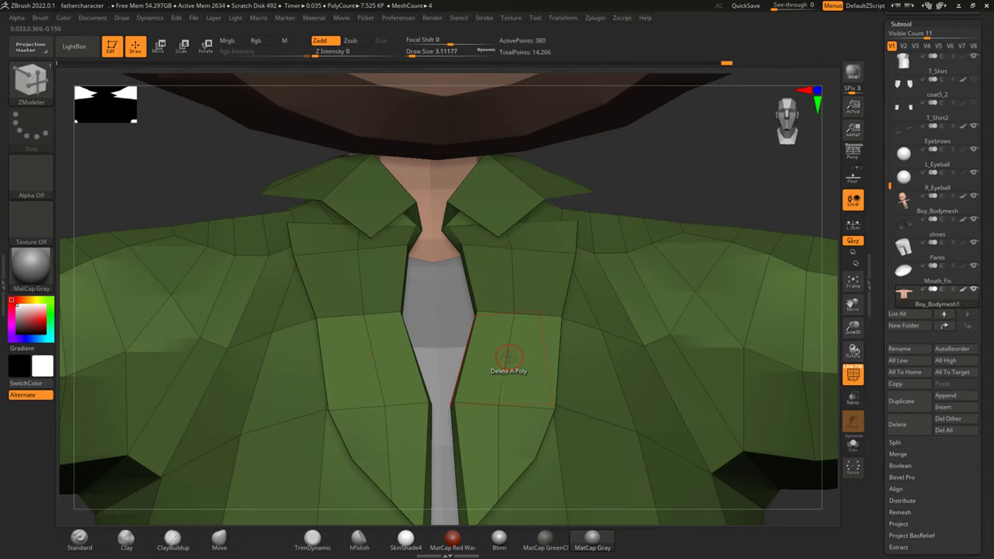
# Step: Undo a stray loop shift and insert a single edge loop across the coat's front panel
pyautogui.moveTo(696, 145); pyautogui.dragTo(690, 148)
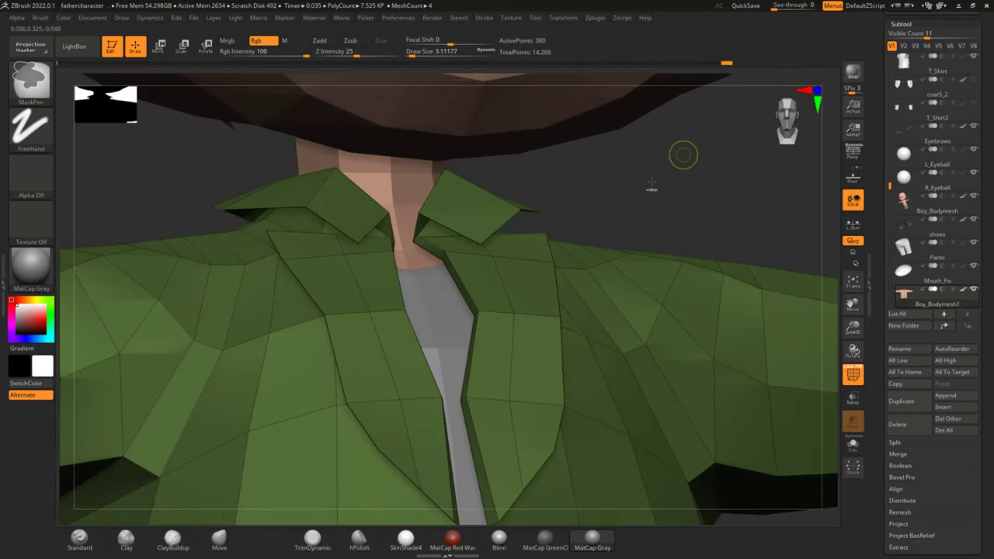
pyautogui.moveTo(525, 313); pyautogui.dragTo(517, 323)
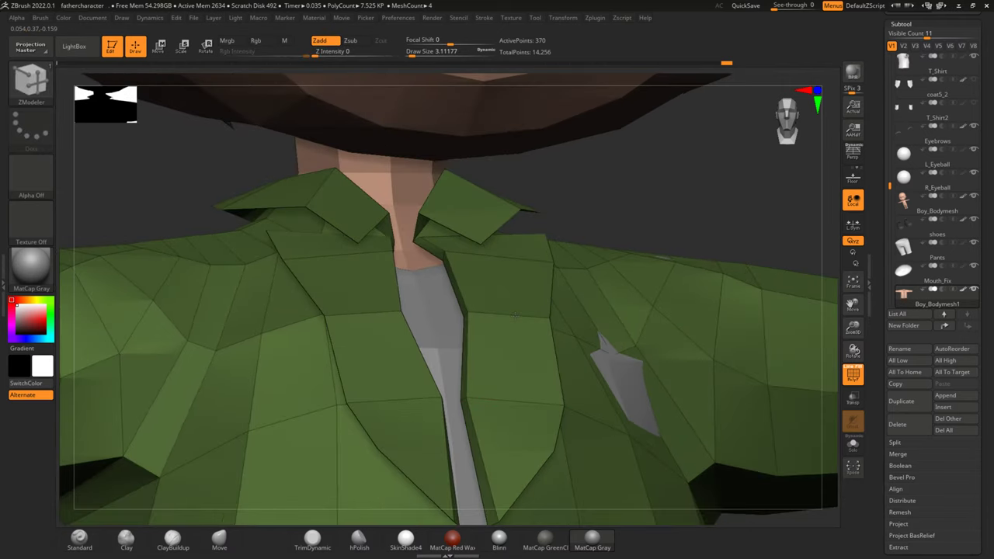
pyautogui.hotkey('ctrl', 'z')
pyautogui.press('space')
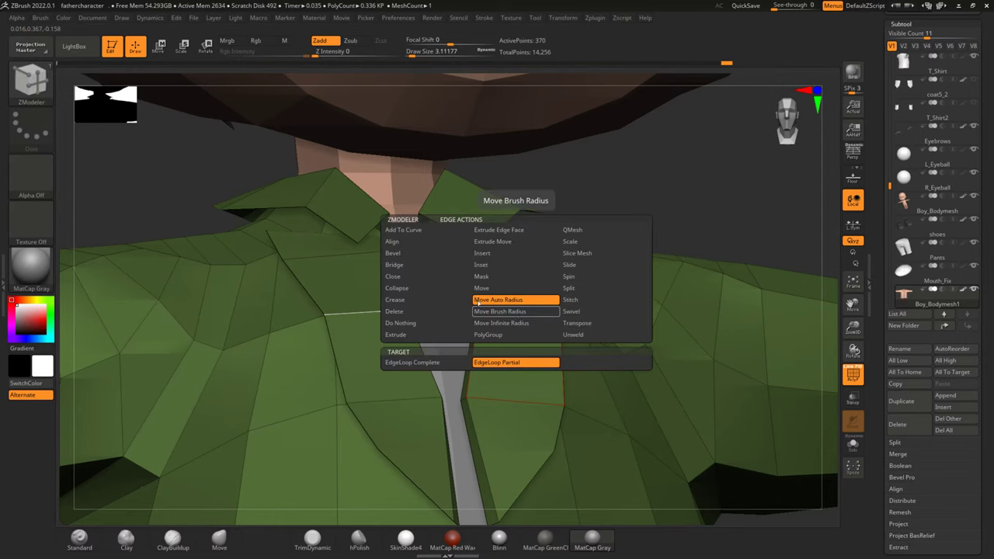
pyautogui.click(482, 253)
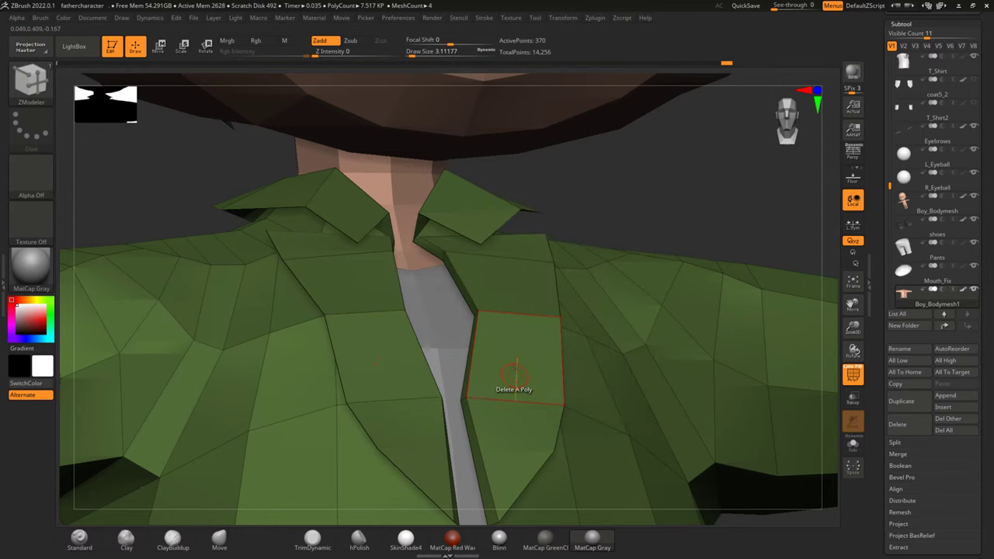
pyautogui.click(512, 314)
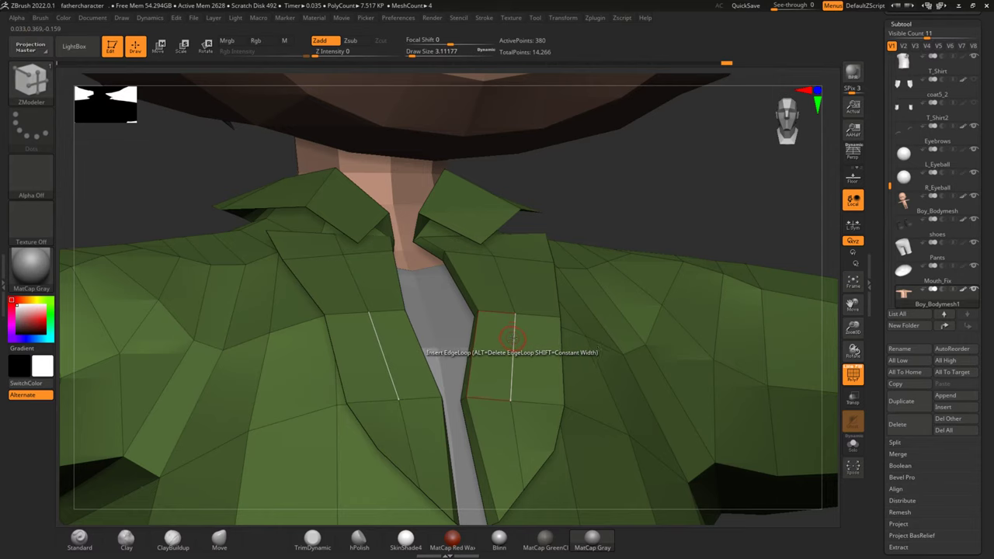
pyautogui.press('space')
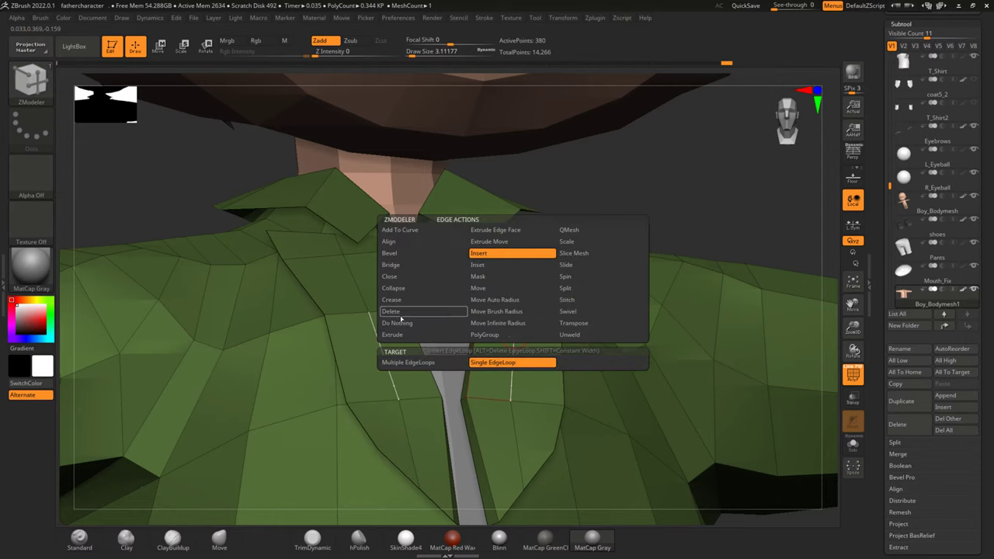
pyautogui.click(495, 302)
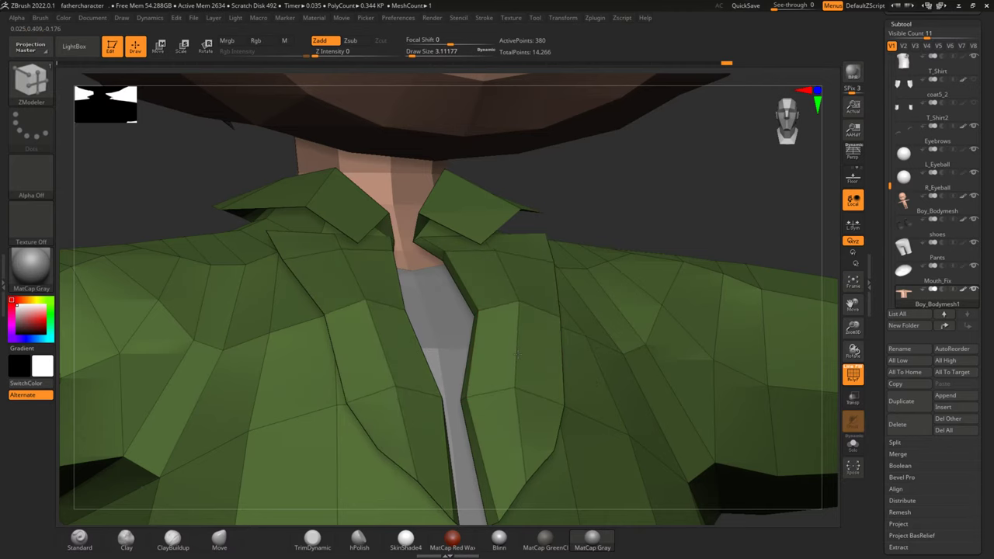
# Step: Orbit and zoom in to inspect the collar, lapels and jacket front
pyautogui.moveTo(607, 191); pyautogui.dragTo(599, 240)
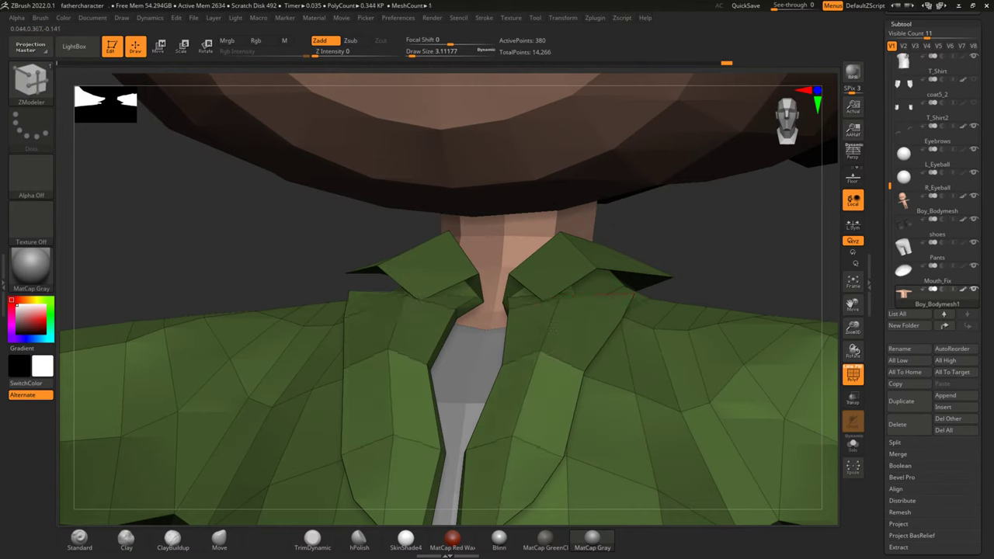
pyautogui.moveTo(698, 210)
pyautogui.mouseDown()
pyautogui.moveTo(724, 194)
pyautogui.moveTo(659, 251)
pyautogui.mouseUp()
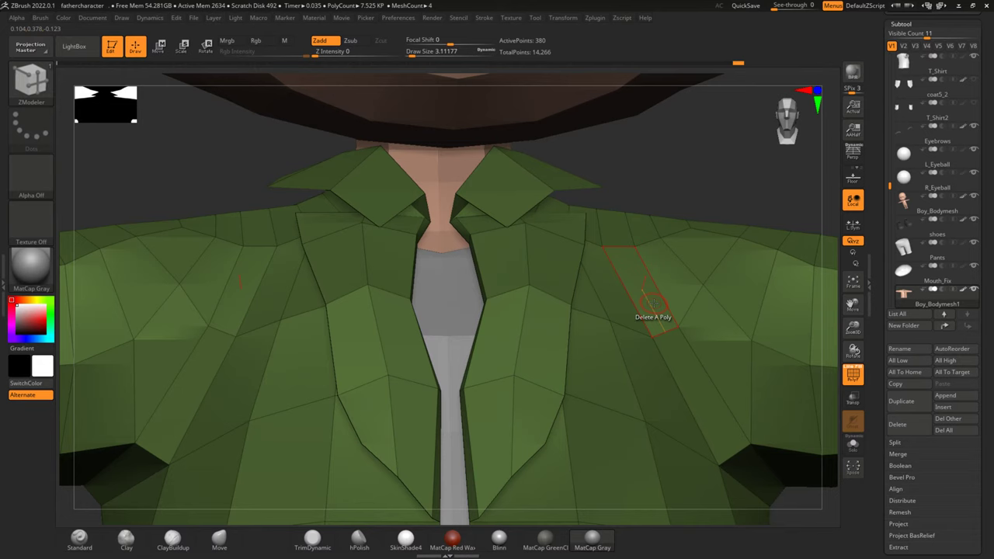
pyautogui.scroll(-5, 652, 307)
pyautogui.scroll(2, 652, 306)
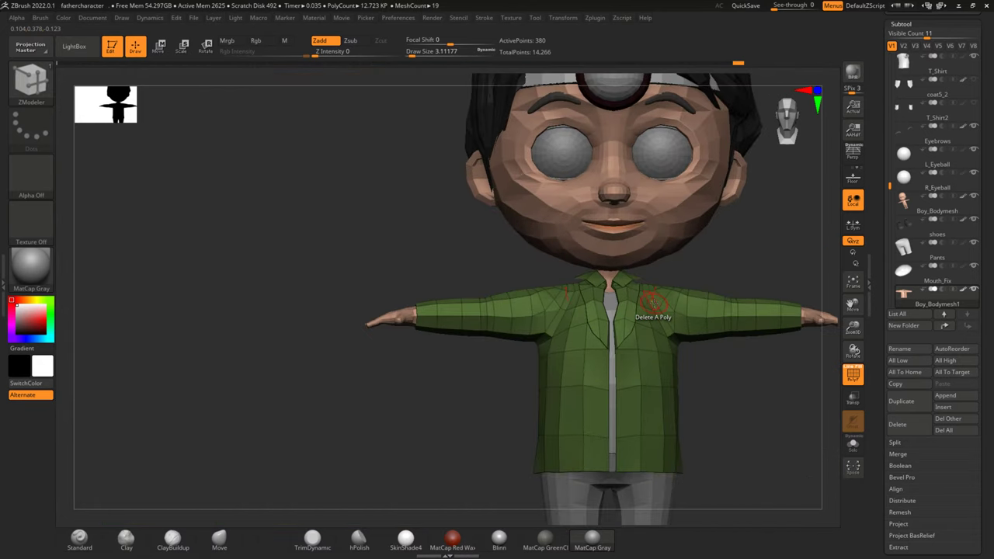
pyautogui.moveTo(753, 429)
pyautogui.mouseDown()
pyautogui.moveTo(714, 397)
pyautogui.moveTo(754, 381)
pyautogui.moveTo(694, 400)
pyautogui.moveTo(701, 392)
pyautogui.moveTo(643, 384)
pyautogui.moveTo(690, 395)
pyautogui.moveTo(481, 384)
pyautogui.mouseUp()
pyautogui.scroll(2, 481, 384)
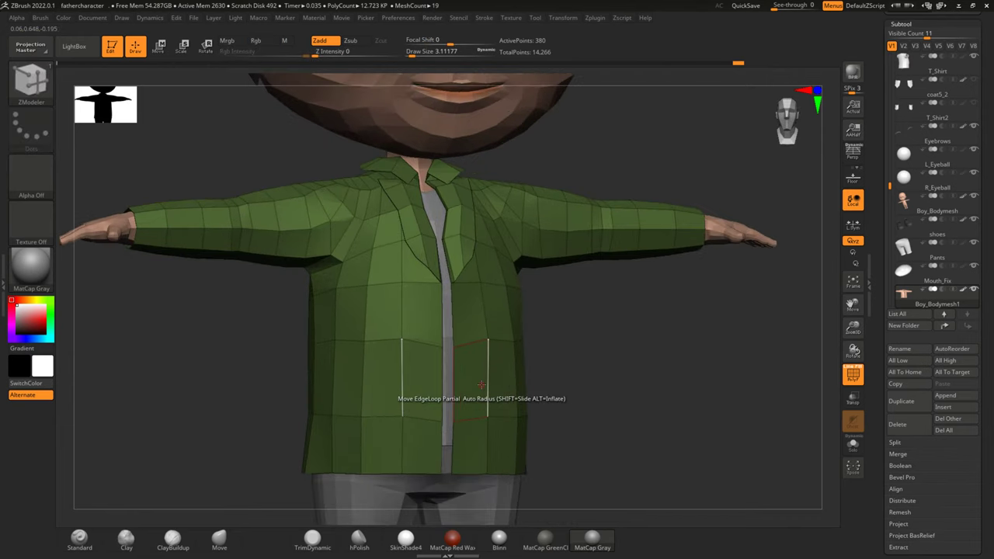
pyautogui.scroll(2, 481, 384)
pyautogui.scroll(2, 481, 384)
pyautogui.moveTo(665, 362)
pyautogui.mouseDown()
pyautogui.moveTo(666, 394)
pyautogui.moveTo(680, 396)
pyautogui.mouseUp()
pyautogui.moveTo(690, 396); pyautogui.dragTo(565, 365)
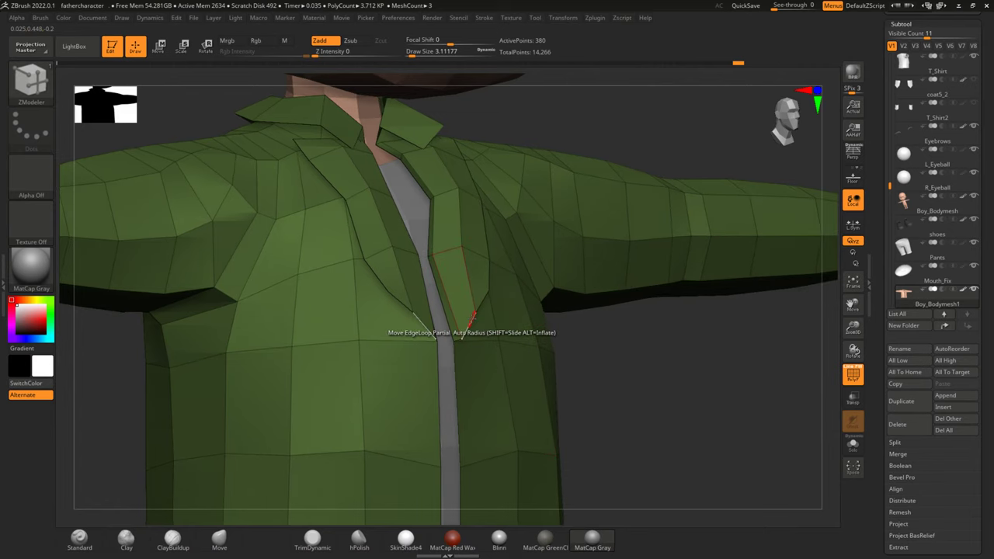
pyautogui.scroll(3, 472, 318)
pyautogui.scroll(2, 471, 318)
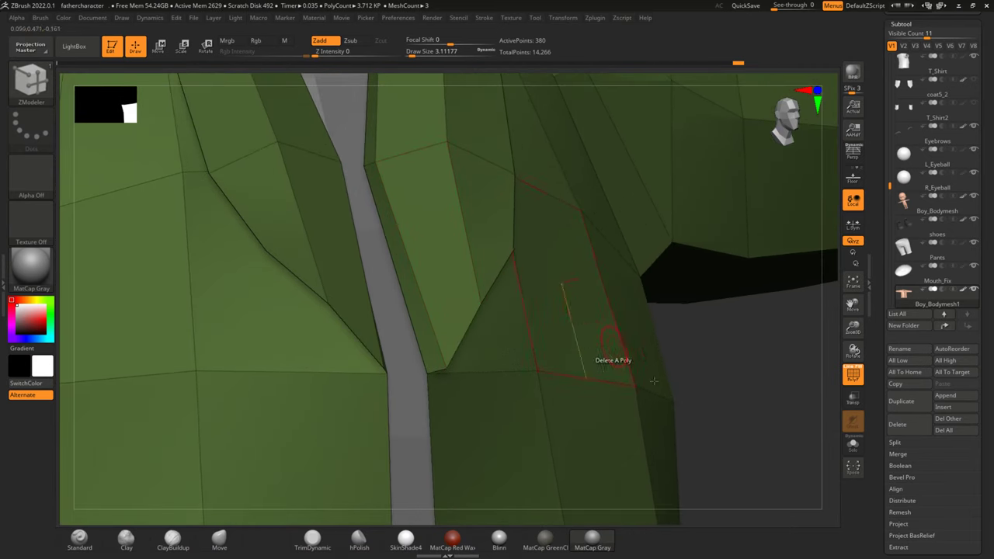
# Step: Extrude the front-opening polygroup with QMesh targeting Polygroup All to thicken the borders
pyautogui.scroll(2, 733, 419)
pyautogui.moveTo(732, 419)
pyautogui.mouseDown()
pyautogui.moveTo(753, 320)
pyautogui.moveTo(739, 317)
pyautogui.mouseUp()
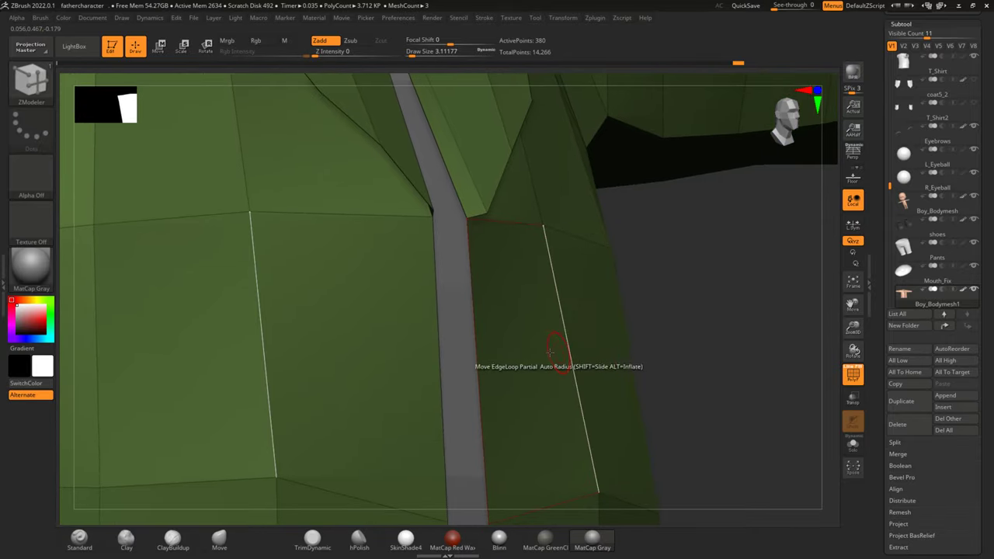
pyautogui.press('space')
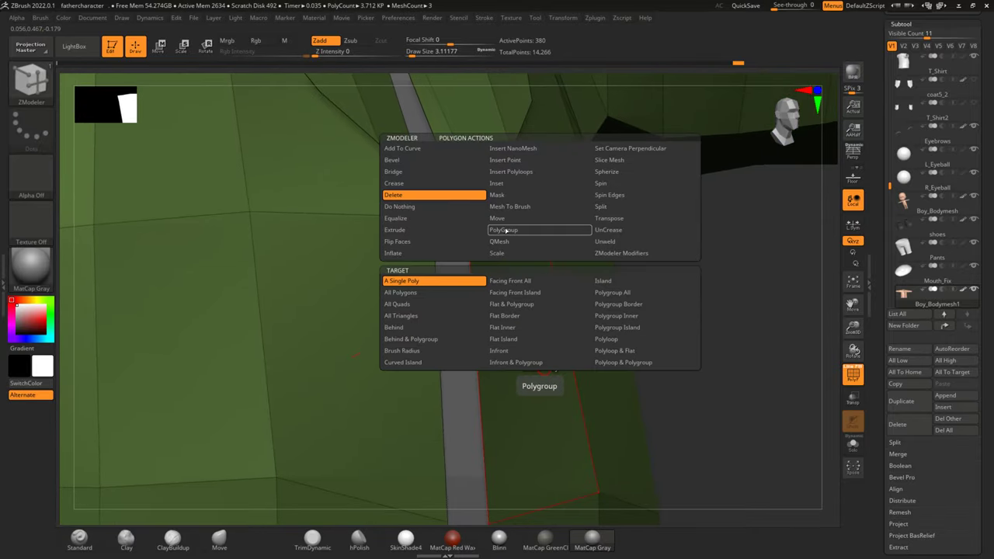
pyautogui.click(508, 241)
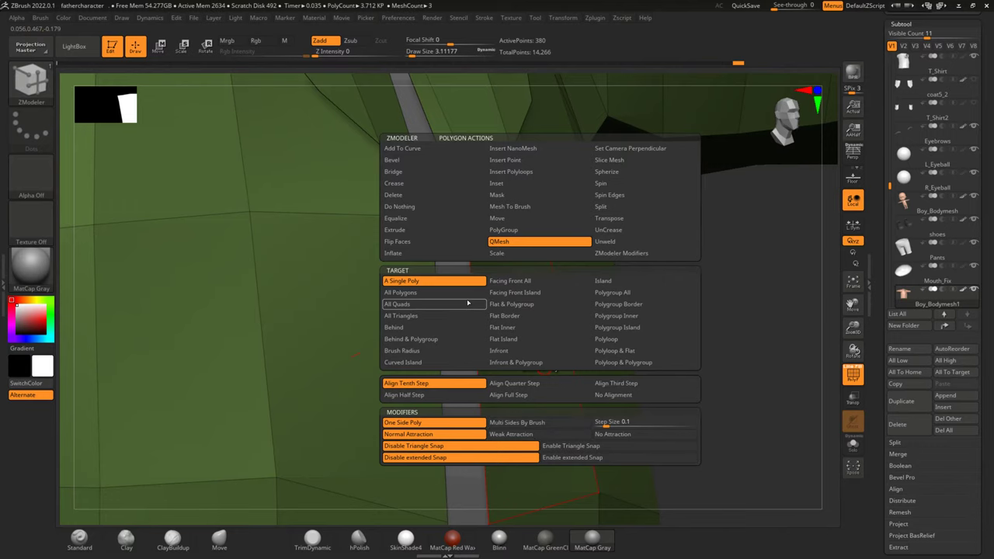
pyautogui.click(612, 293)
pyautogui.moveTo(535, 374); pyautogui.dragTo(541, 373)
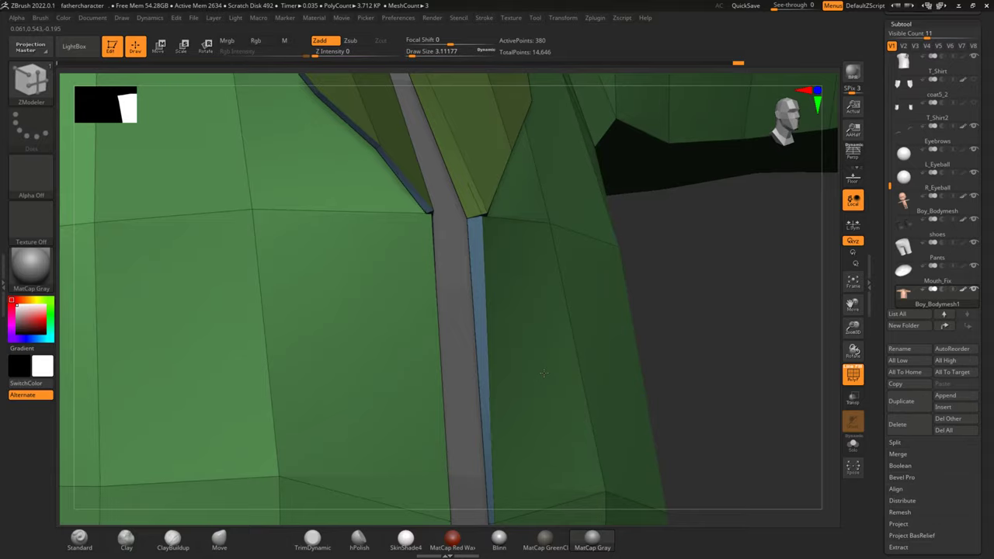
# Step: Frame the character and check the extruded front borders from the front and below
pyautogui.moveTo(714, 381)
pyautogui.mouseDown()
pyautogui.moveTo(668, 435)
pyautogui.moveTo(681, 364)
pyautogui.mouseUp()
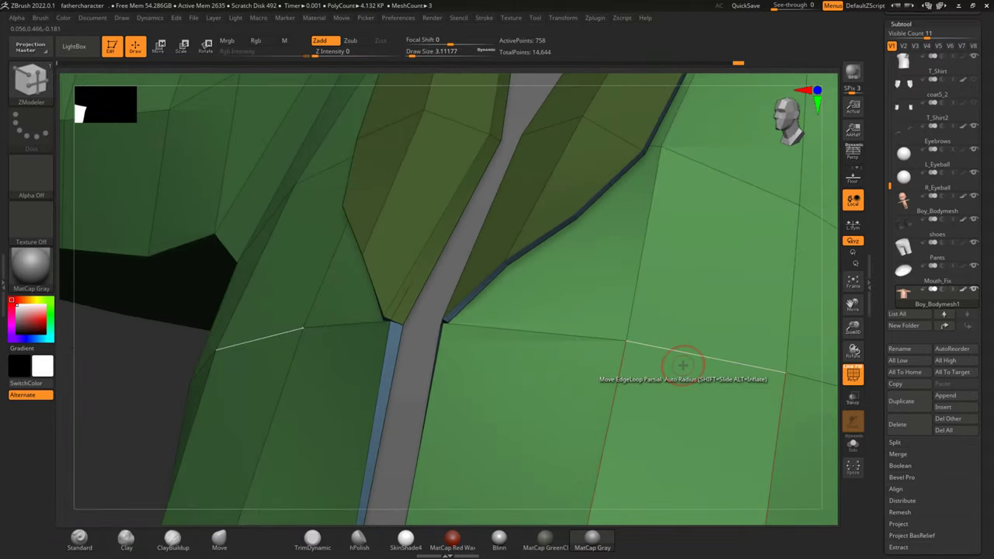
pyautogui.press('f')
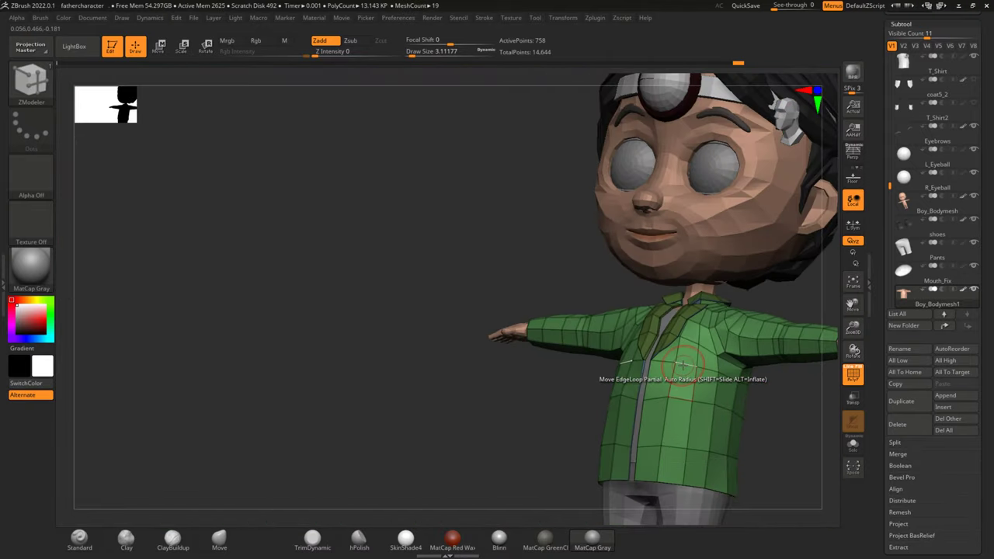
pyautogui.moveTo(212, 378)
pyautogui.mouseDown()
pyautogui.moveTo(361, 401)
pyautogui.moveTo(537, 331)
pyautogui.moveTo(535, 346)
pyautogui.mouseUp()
pyautogui.moveTo(543, 388)
pyautogui.mouseDown()
pyautogui.moveTo(642, 456)
pyautogui.moveTo(637, 355)
pyautogui.moveTo(650, 410)
pyautogui.moveTo(657, 392)
pyautogui.moveTo(668, 399)
pyautogui.mouseUp()
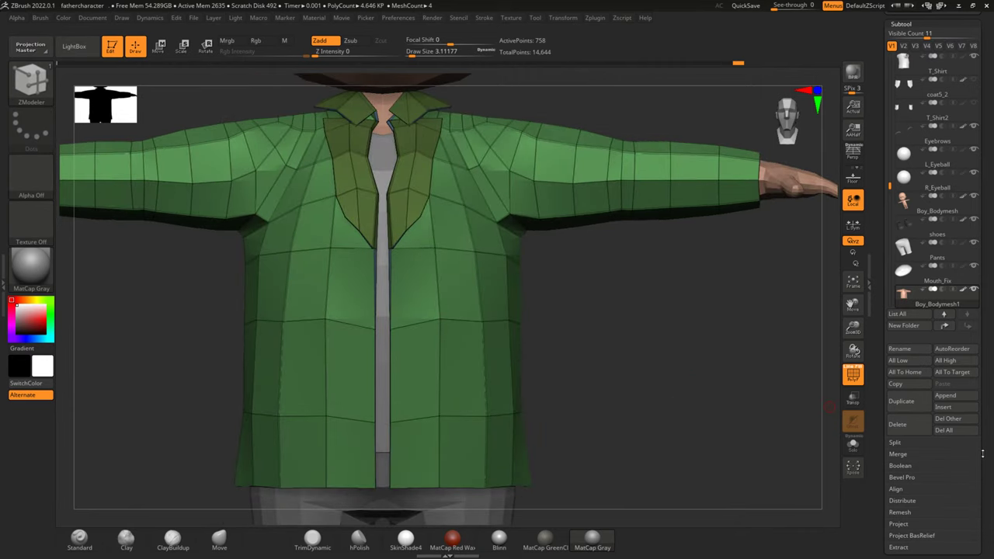
pyautogui.scroll(-2, 982, 453)
pyautogui.scroll(-2, 963, 427)
pyautogui.scroll(-2, 939, 402)
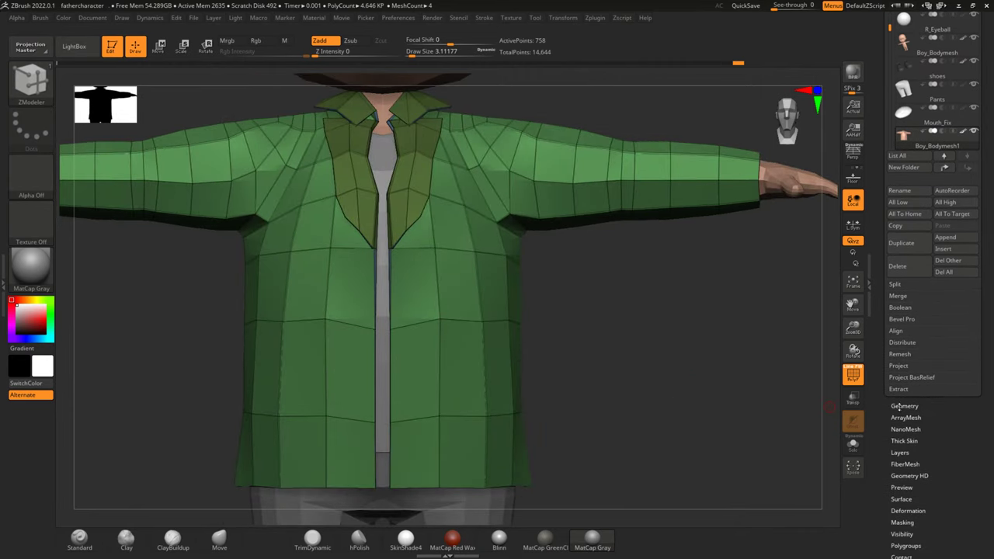
# Step: Enable Dynamic Subdiv in Tool > Geometry and hide the polygroup colours and wireframe overlay
pyautogui.click(893, 406)
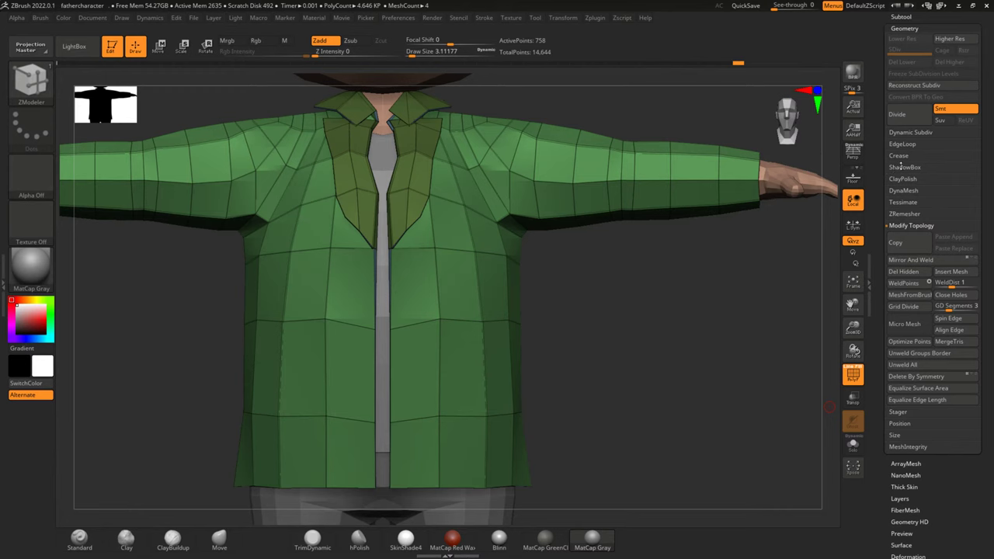
pyautogui.moveTo(669, 374); pyautogui.dragTo(710, 322)
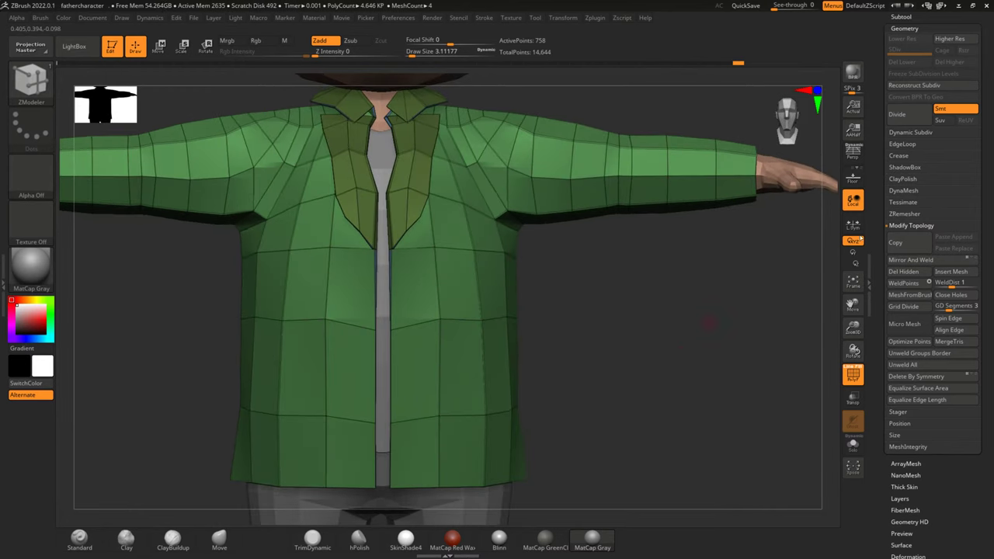
pyautogui.click(904, 132)
pyautogui.click(908, 144)
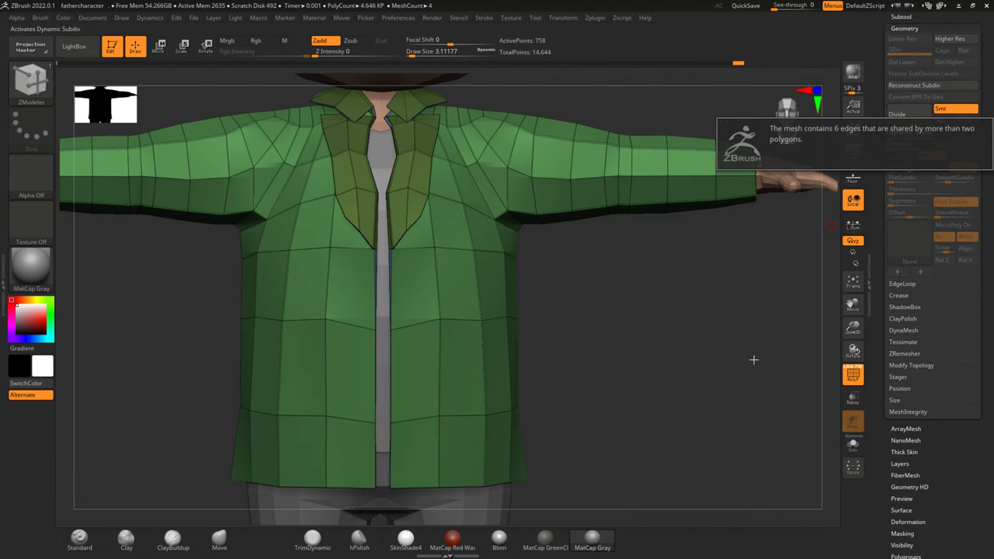
pyautogui.click(858, 371)
pyautogui.moveTo(685, 381)
pyautogui.mouseDown()
pyautogui.moveTo(657, 457)
pyautogui.moveTo(685, 477)
pyautogui.moveTo(714, 220)
pyautogui.moveTo(744, 246)
pyautogui.moveTo(752, 305)
pyautogui.mouseUp()
pyautogui.click(850, 380)
pyautogui.moveTo(807, 326)
pyautogui.mouseDown()
pyautogui.moveTo(707, 223)
pyautogui.moveTo(705, 201)
pyautogui.moveTo(685, 235)
pyautogui.moveTo(714, 237)
pyautogui.moveTo(481, 284)
pyautogui.mouseUp()
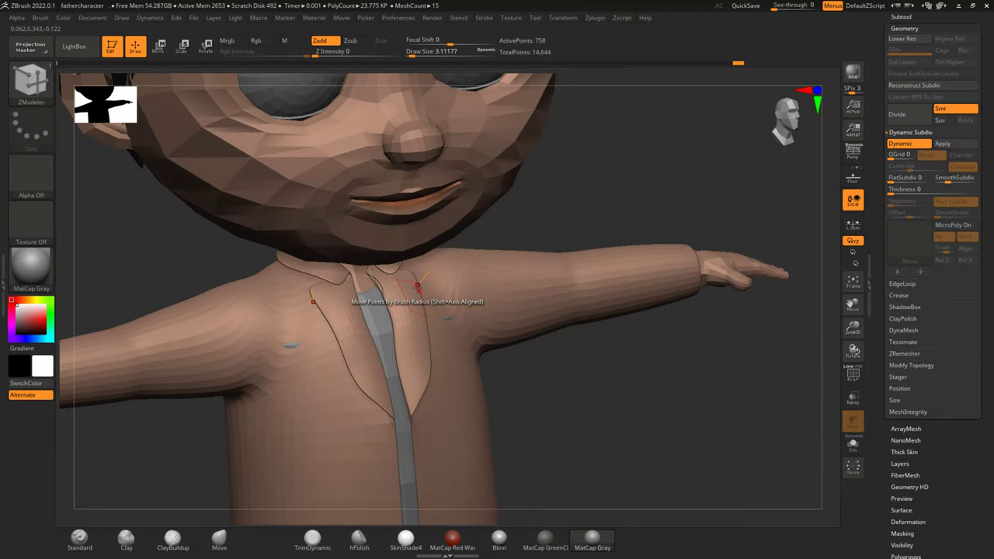
# Step: Toggle Dynamic Subdiv off and back on while viewing the collar from below
pyautogui.scroll(2, 417, 284)
pyautogui.scroll(3, 418, 280)
pyautogui.scroll(4, 420, 275)
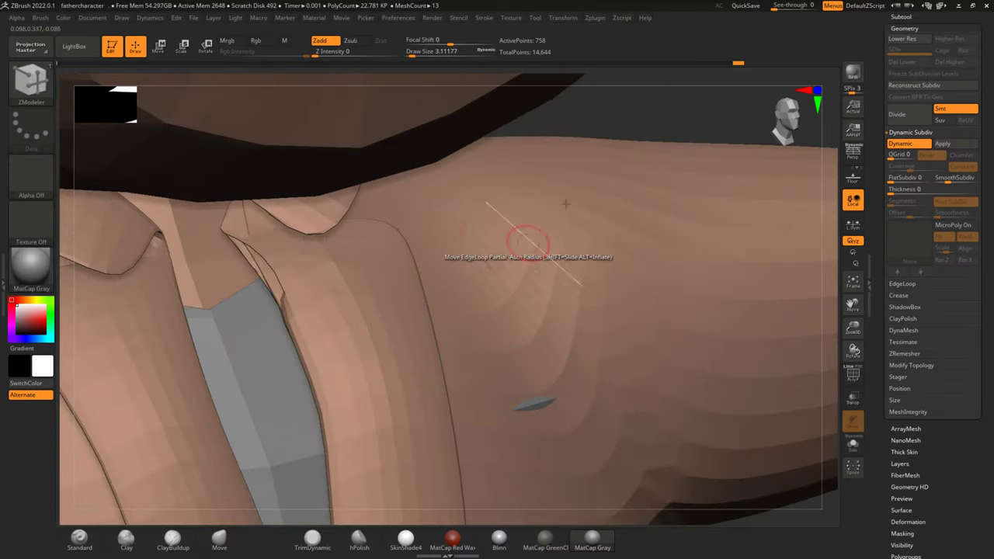
pyautogui.moveTo(648, 109)
pyautogui.mouseDown()
pyautogui.moveTo(672, 186)
pyautogui.moveTo(629, 154)
pyautogui.moveTo(678, 158)
pyautogui.moveTo(613, 168)
pyautogui.moveTo(645, 165)
pyautogui.moveTo(656, 180)
pyautogui.moveTo(635, 168)
pyautogui.mouseUp()
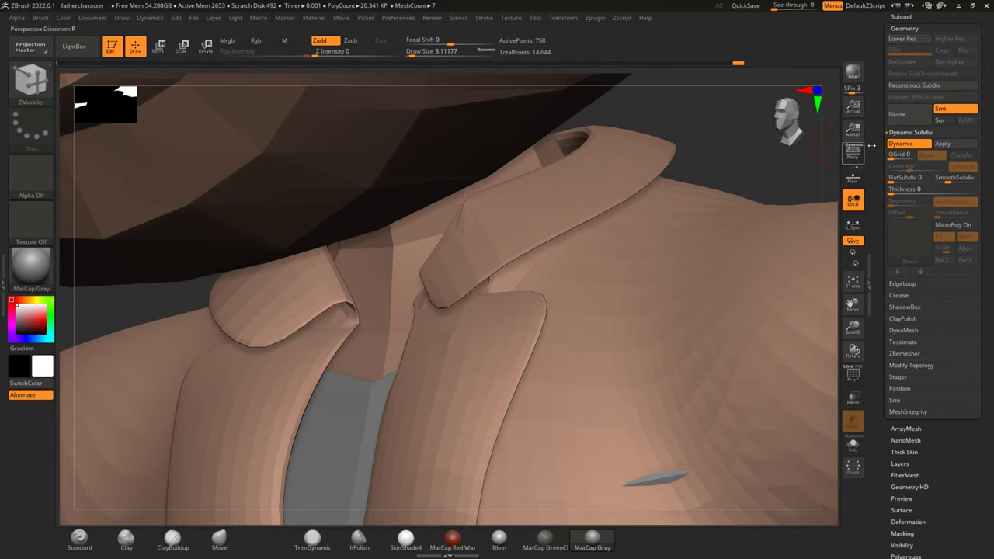
pyautogui.click(899, 144)
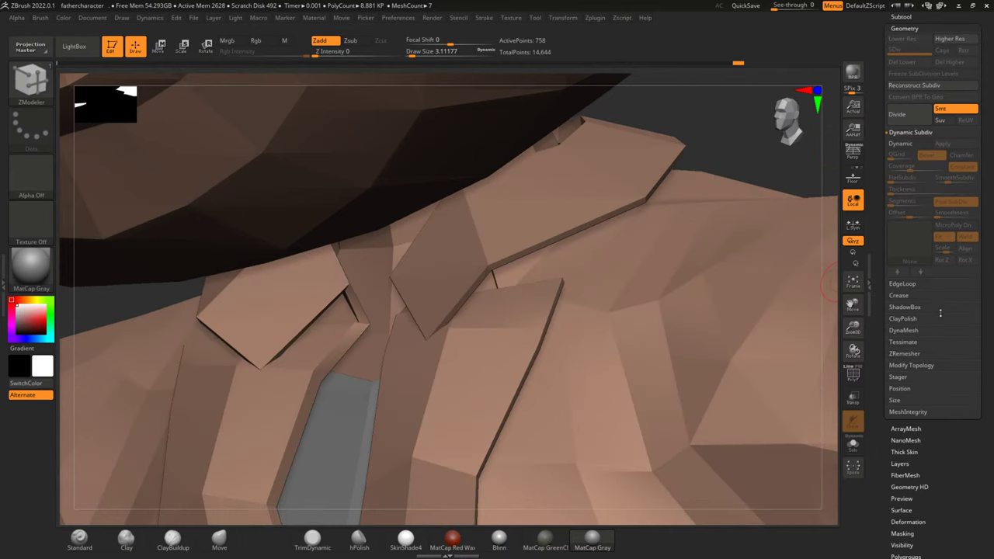
pyautogui.click(910, 366)
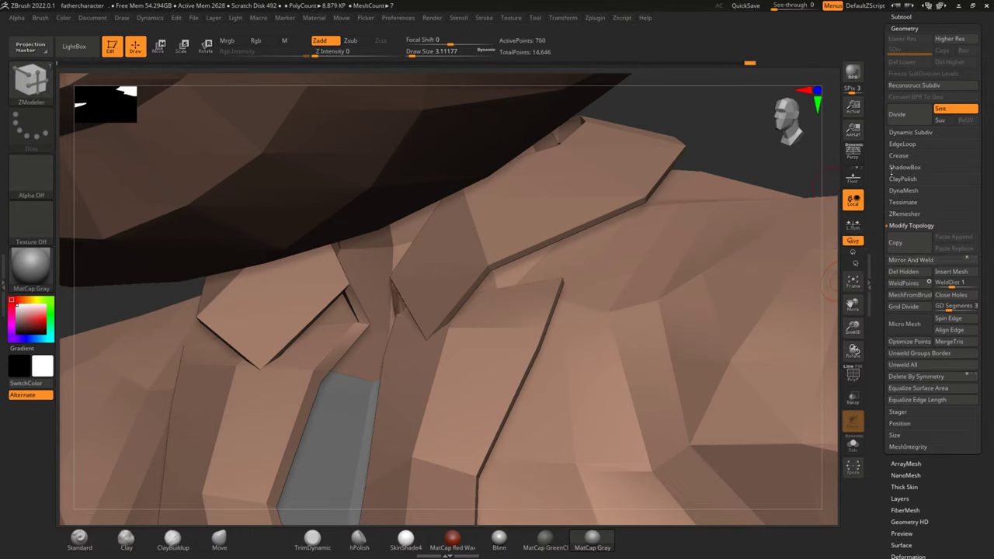
pyautogui.click(904, 143)
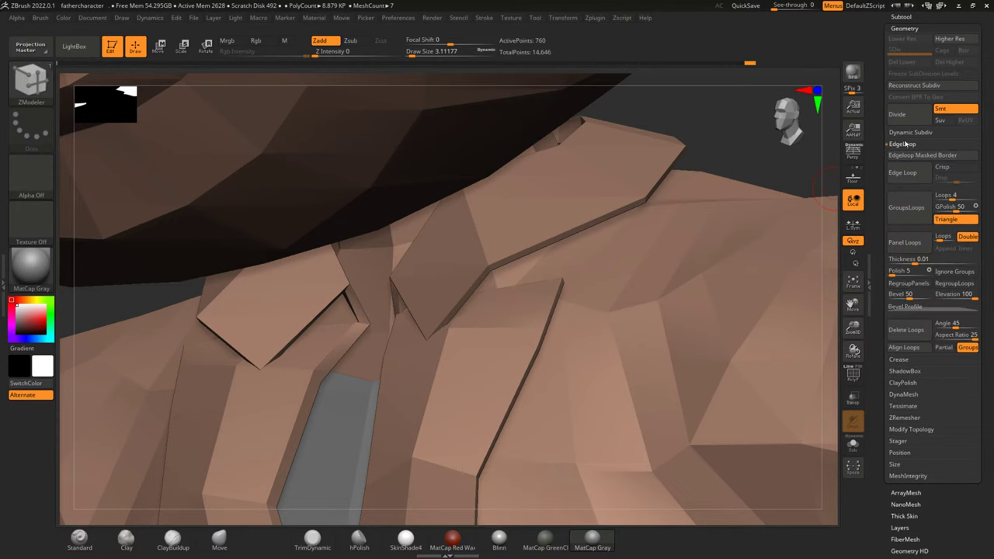
pyautogui.click(910, 132)
pyautogui.click(901, 143)
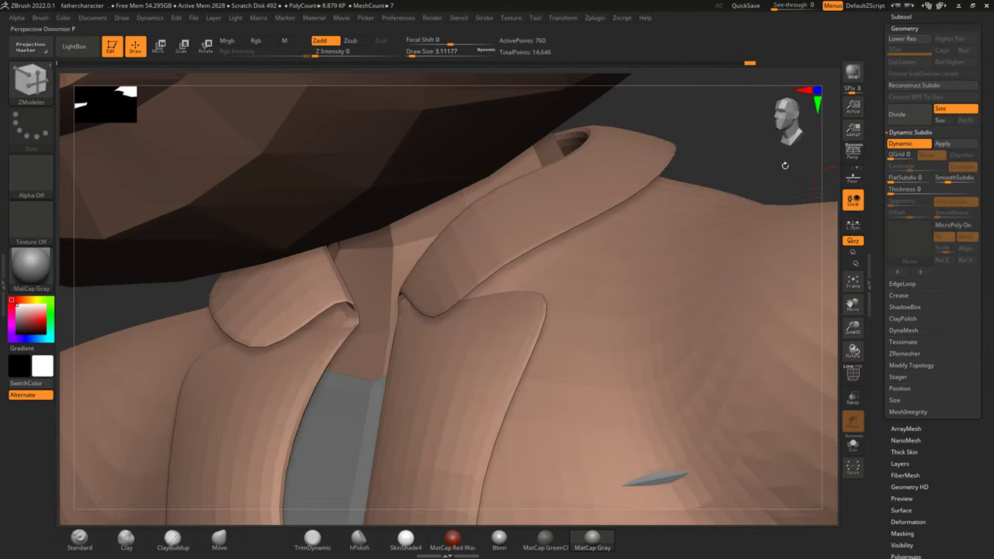
# Step: Check the smoothed collar and shirt strap, then return the jacket to its faceted look
pyautogui.moveTo(729, 155); pyautogui.dragTo(766, 148)
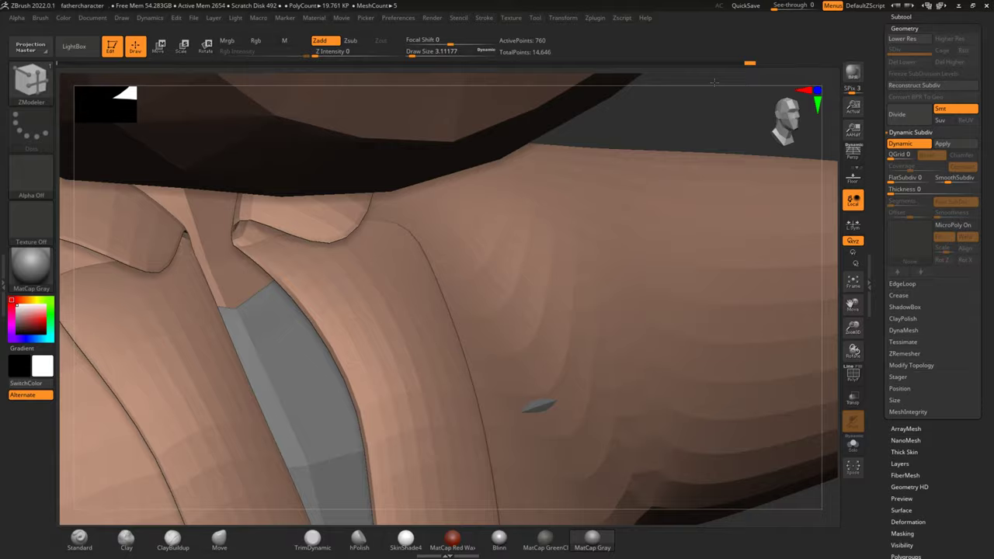
pyautogui.moveTo(722, 188); pyautogui.dragTo(725, 499)
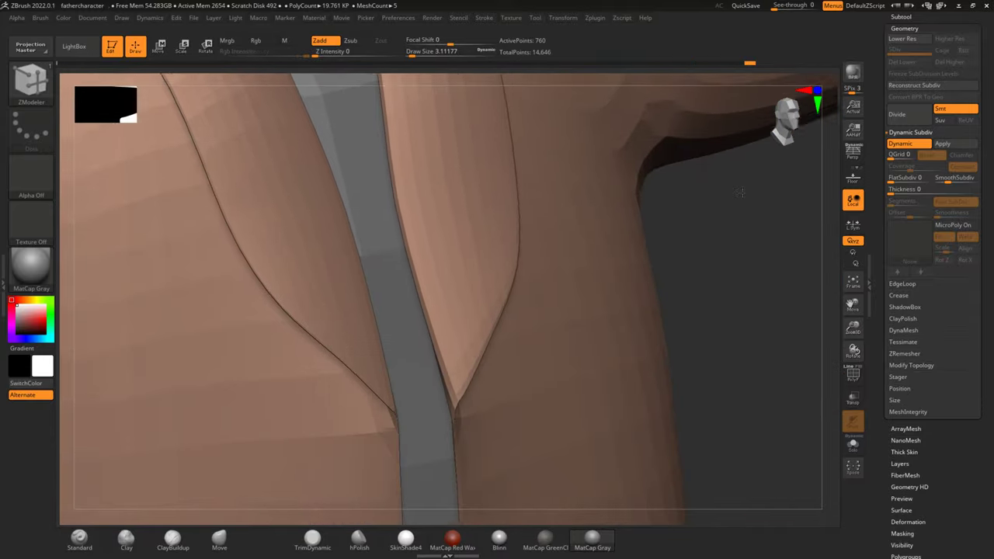
pyautogui.moveTo(741, 192)
pyautogui.mouseDown()
pyautogui.moveTo(716, 218)
pyautogui.moveTo(732, 315)
pyautogui.moveTo(716, 336)
pyautogui.moveTo(723, 217)
pyautogui.moveTo(719, 481)
pyautogui.moveTo(706, 447)
pyautogui.mouseUp()
pyautogui.click(897, 145)
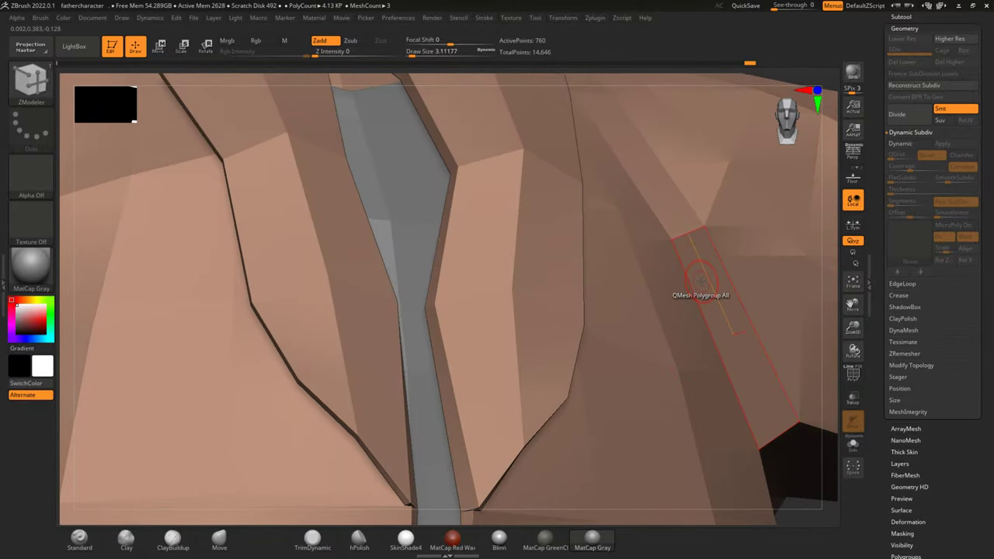
# Step: Turn the Dynamic Subdiv smoothing back on and check the jacket from the front
pyautogui.scroll(-3, 700, 280)
pyautogui.scroll(-3, 700, 279)
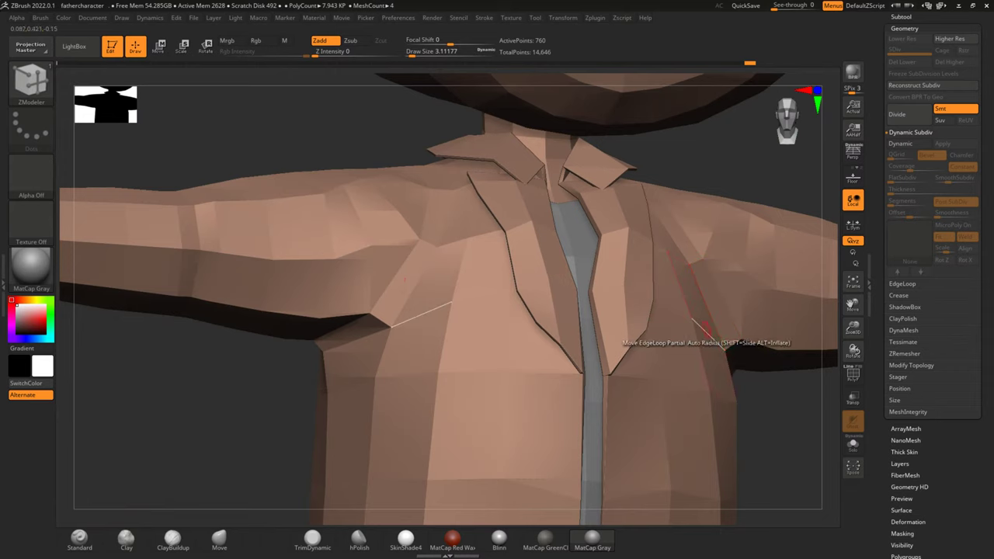
pyautogui.moveTo(788, 399)
pyautogui.mouseDown()
pyautogui.moveTo(794, 422)
pyautogui.moveTo(566, 426)
pyautogui.moveTo(590, 442)
pyautogui.moveTo(768, 413)
pyautogui.moveTo(761, 422)
pyautogui.moveTo(745, 390)
pyautogui.mouseUp()
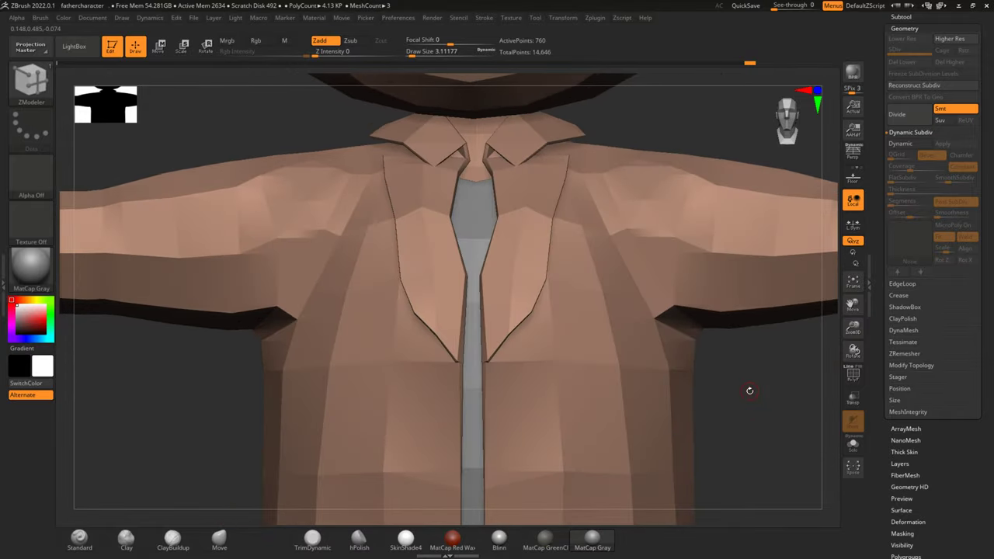
pyautogui.click(905, 144)
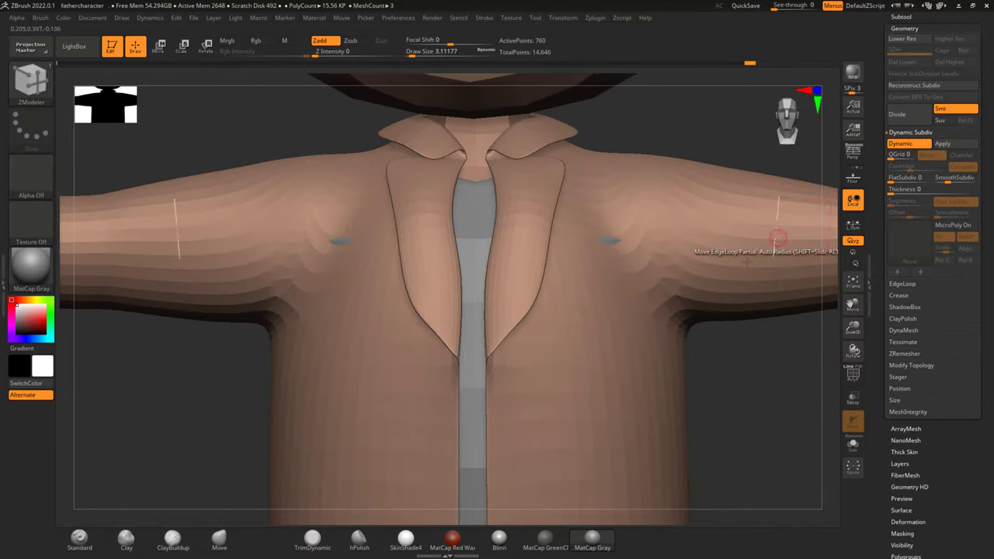
pyautogui.moveTo(238, 399)
pyautogui.mouseDown()
pyautogui.moveTo(316, 435)
pyautogui.moveTo(311, 418)
pyautogui.mouseUp()
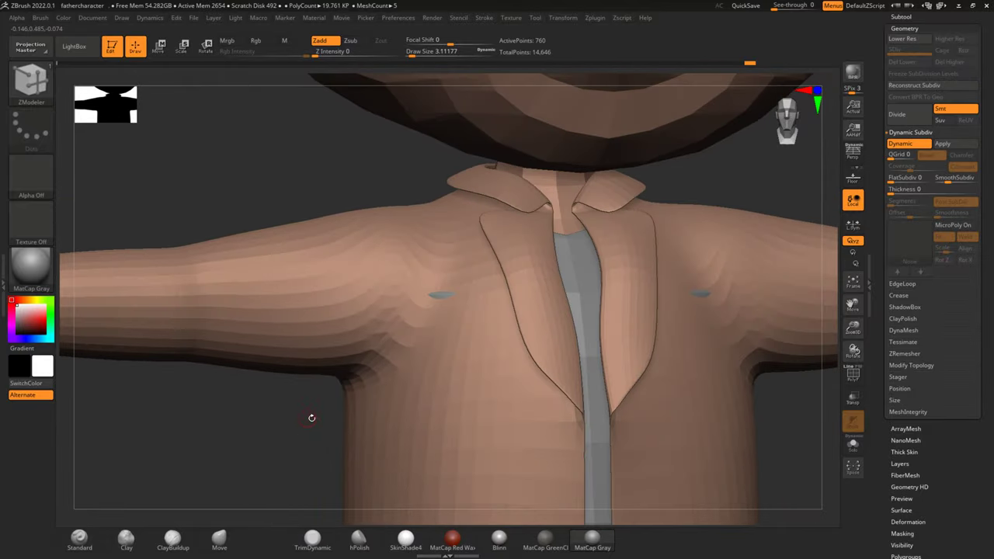
# Step: Select the Standard brush with Draw Size 21.62 and Z Intensity 1
pyautogui.click(81, 539)
pyautogui.press('space')
pyautogui.moveTo(406, 318); pyautogui.dragTo(427, 318)
pyautogui.moveTo(440, 352); pyautogui.dragTo(409, 352)
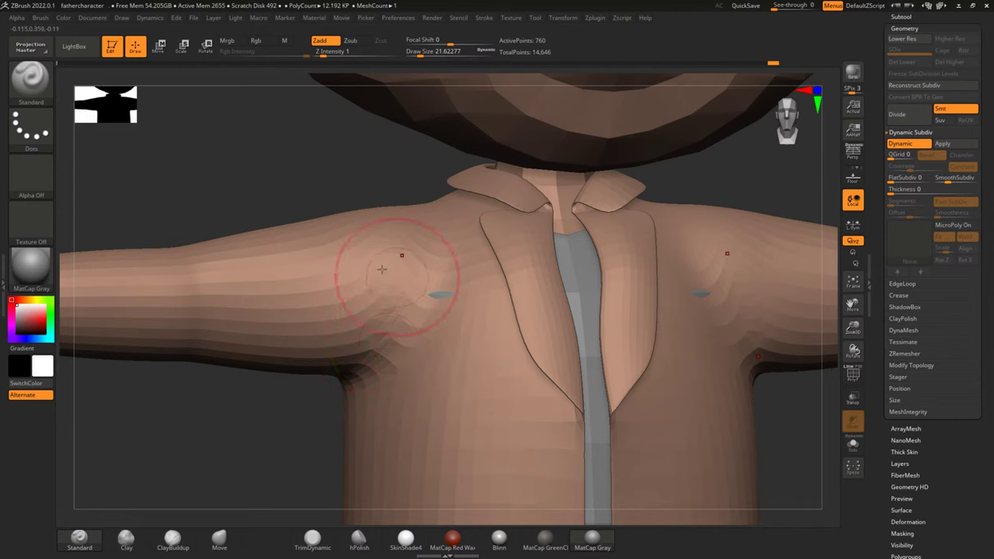
# Step: Raise Z Intensity to 5 and smooth the uneven jacket surface around the shoulders and neck
pyautogui.moveTo(323, 54); pyautogui.dragTo(332, 55)
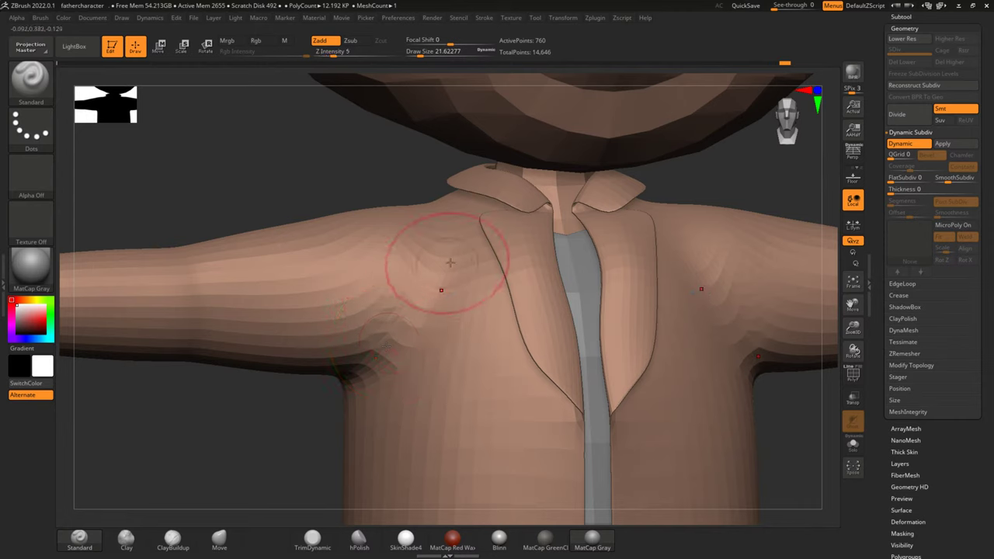
pyautogui.moveTo(254, 451)
pyautogui.mouseDown()
pyautogui.moveTo(288, 401)
pyautogui.moveTo(282, 395)
pyautogui.moveTo(273, 421)
pyautogui.moveTo(391, 386)
pyautogui.moveTo(243, 351)
pyautogui.mouseUp()
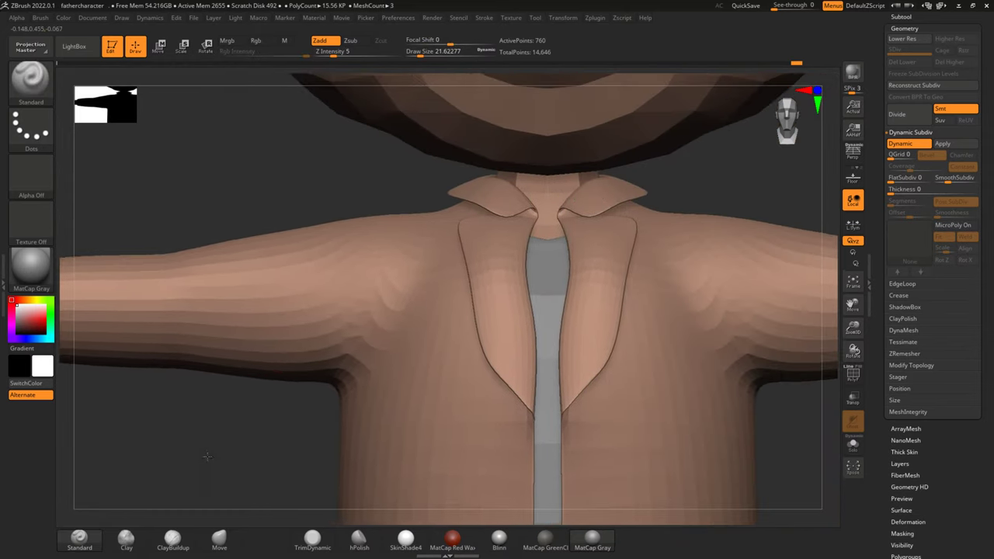
pyautogui.moveTo(245, 216)
pyautogui.mouseDown()
pyautogui.moveTo(590, 216)
pyautogui.moveTo(647, 277)
pyautogui.moveTo(705, 277)
pyautogui.moveTo(595, 156)
pyautogui.mouseUp()
pyautogui.moveTo(701, 468)
pyautogui.keyDown('alt'); pyautogui.mouseDown()
pyautogui.moveTo(666, 334)
pyautogui.moveTo(704, 220)
pyautogui.moveTo(703, 324)
pyautogui.moveTo(574, 289)
pyautogui.mouseUp(); pyautogui.keyUp('alt')
pyautogui.scroll(-3, 575, 288)
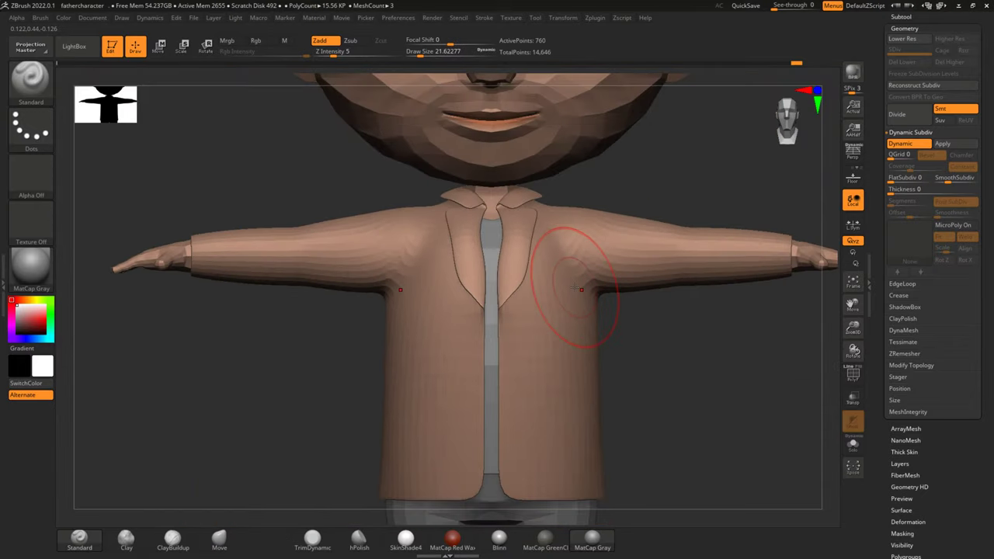
pyautogui.scroll(-2, 576, 288)
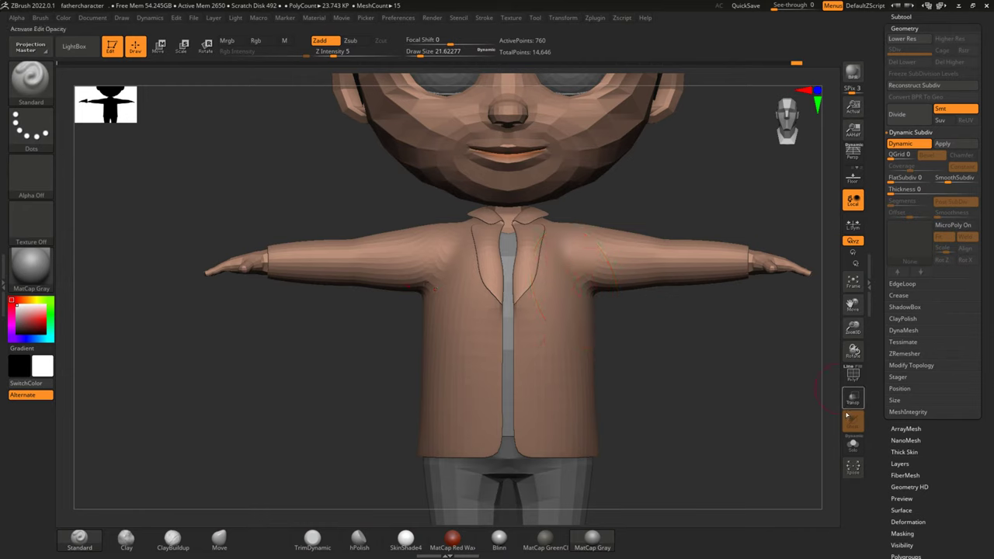
# Step: Turn Dynamic Subdiv off and show the jacket's wireframe and polygroups again
pyautogui.click(910, 146)
pyautogui.moveTo(717, 366); pyautogui.dragTo(732, 360)
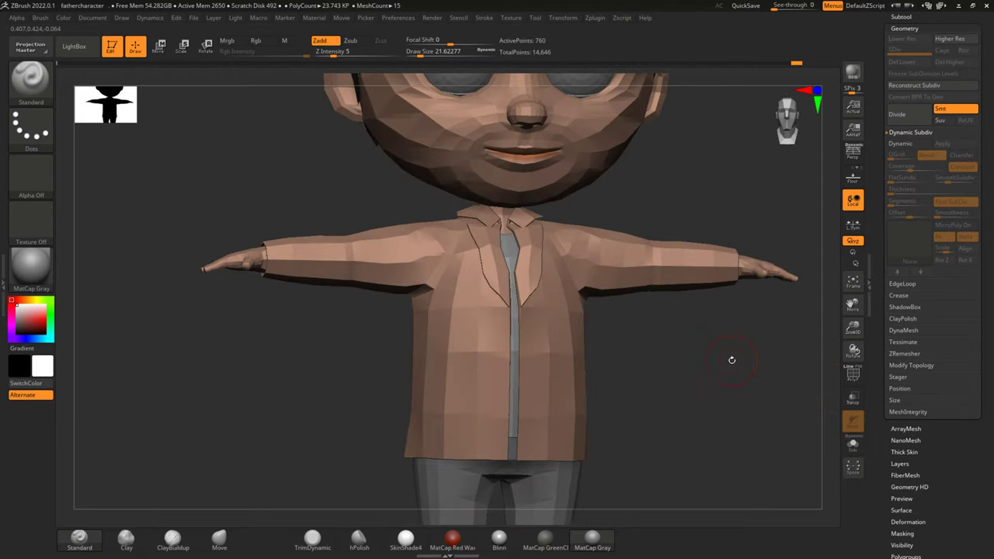
pyautogui.scroll(2, 582, 344)
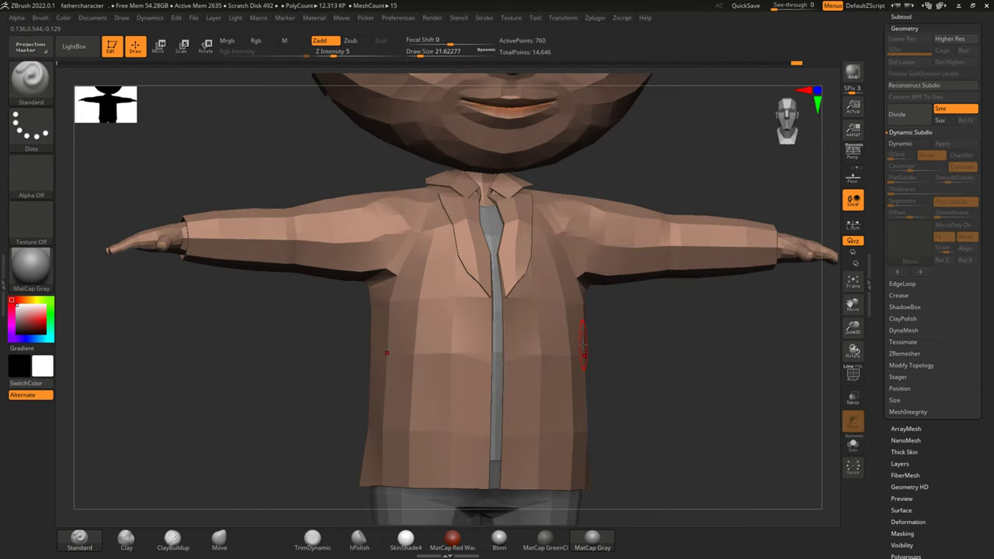
pyautogui.scroll(3, 582, 344)
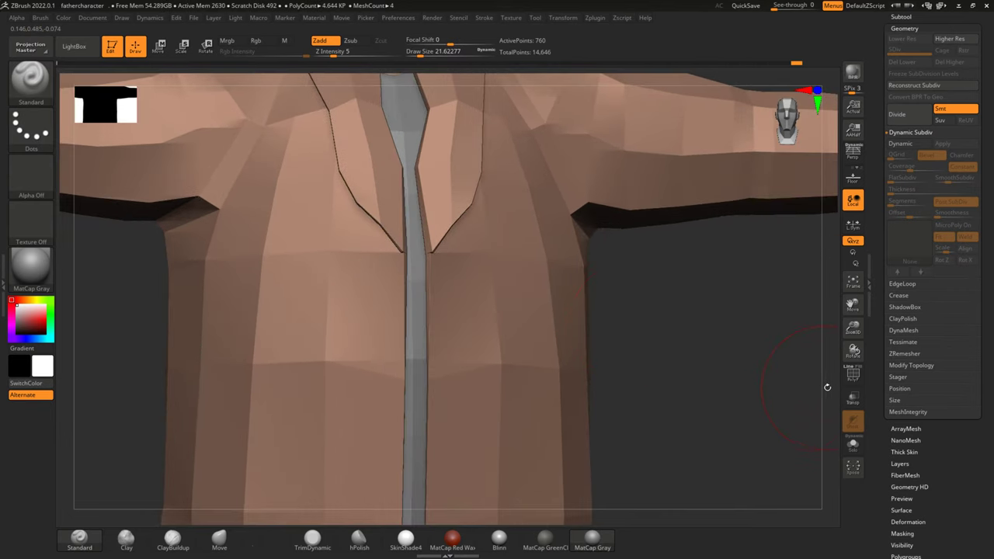
pyautogui.click(853, 374)
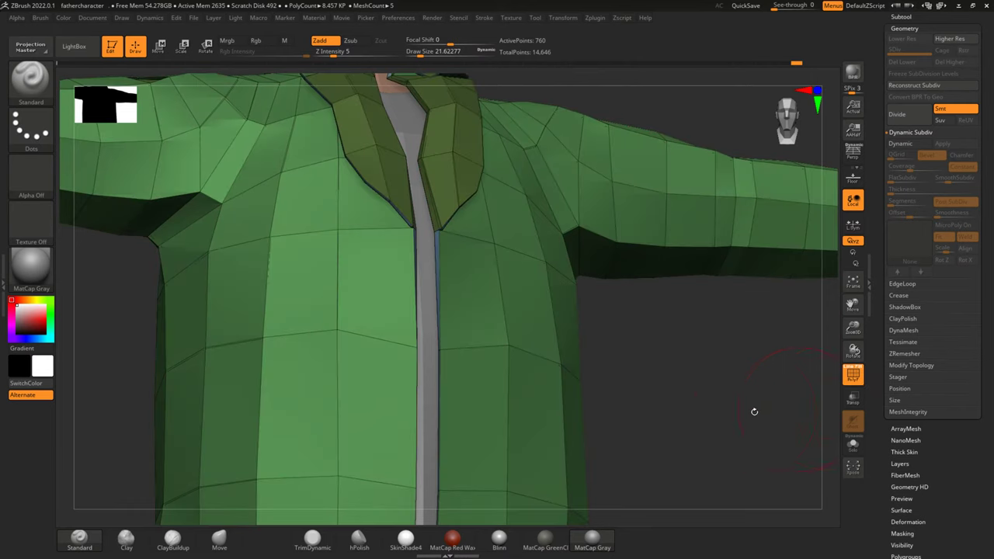
# Step: Preview the smoothed jacket, return to faceted, and merge duplicate points from 760 down to 380
pyautogui.moveTo(754, 410); pyautogui.dragTo(708, 415)
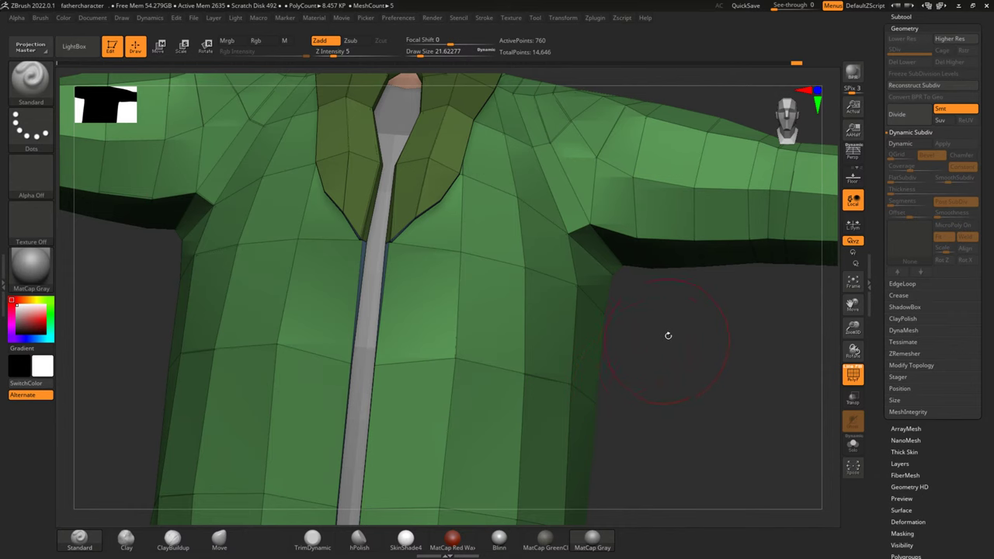
pyautogui.press('d')
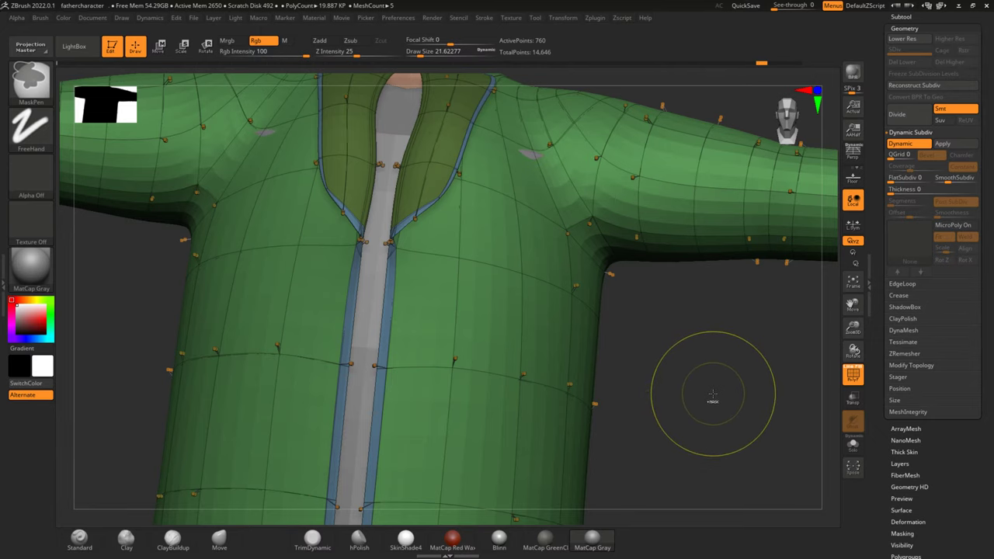
pyautogui.hotkey('shift', 'd')
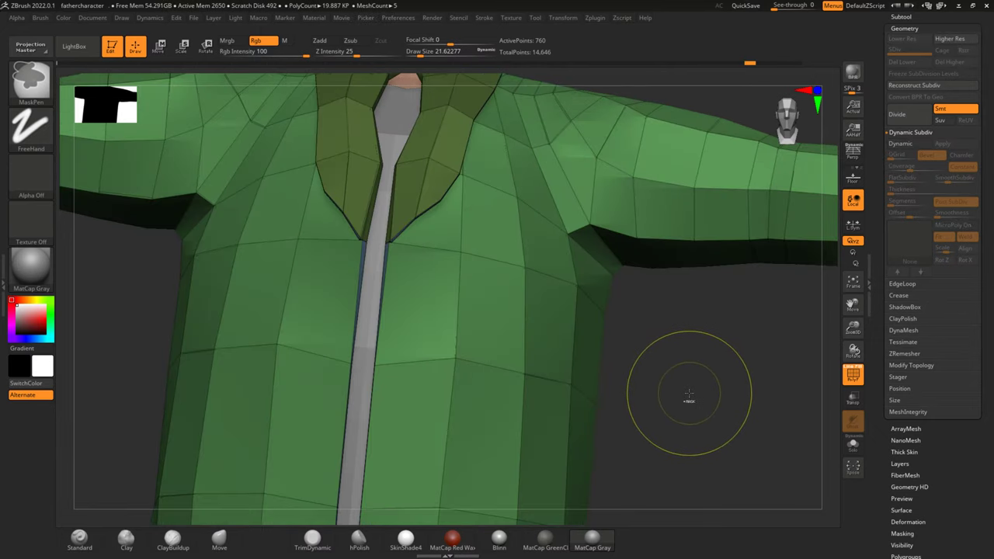
pyautogui.hotkey('ctrl', 'z')
pyautogui.hotkey('ctrl', 'z')
pyautogui.hotkey('ctrl', 'z')
pyautogui.hotkey('ctrl', 'z')
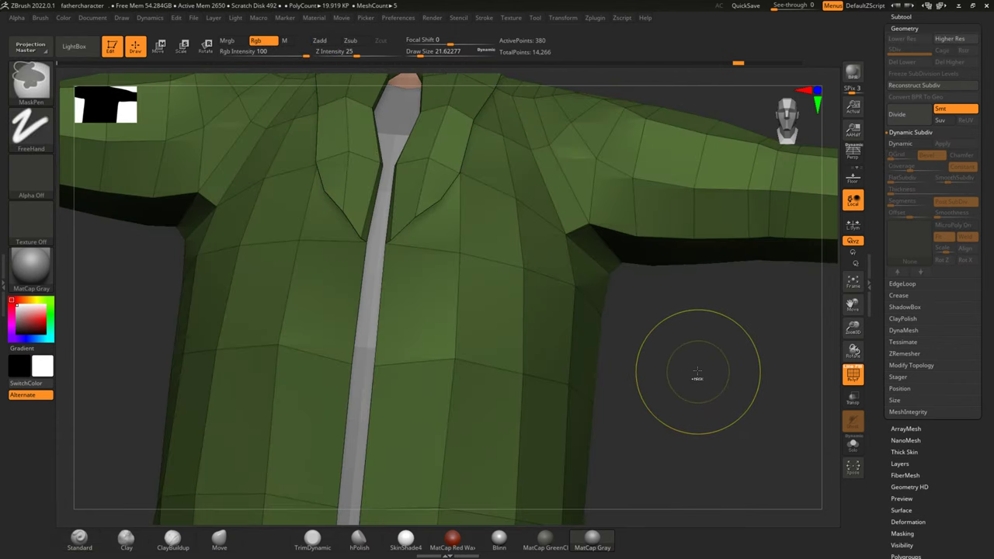
pyautogui.moveTo(697, 376); pyautogui.dragTo(759, 327)
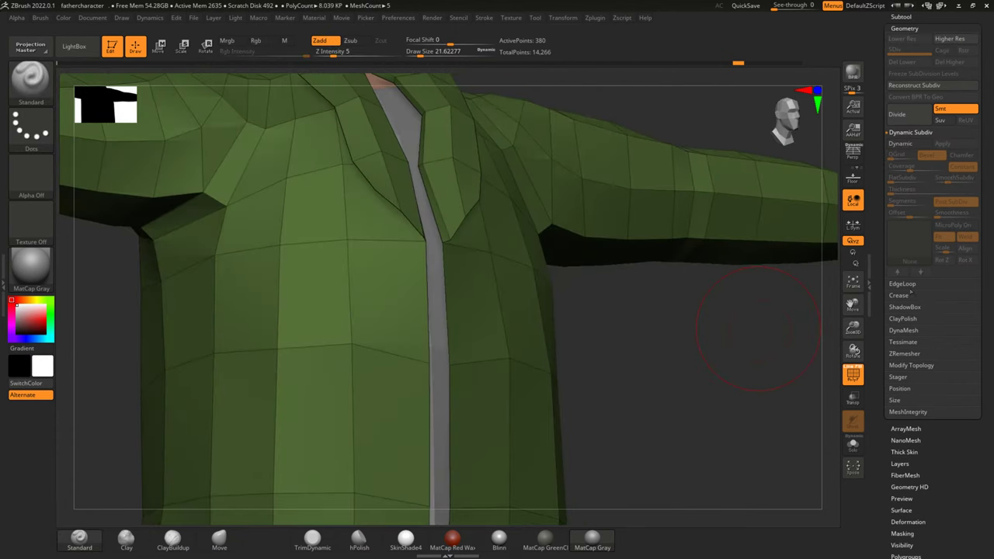
pyautogui.click(910, 364)
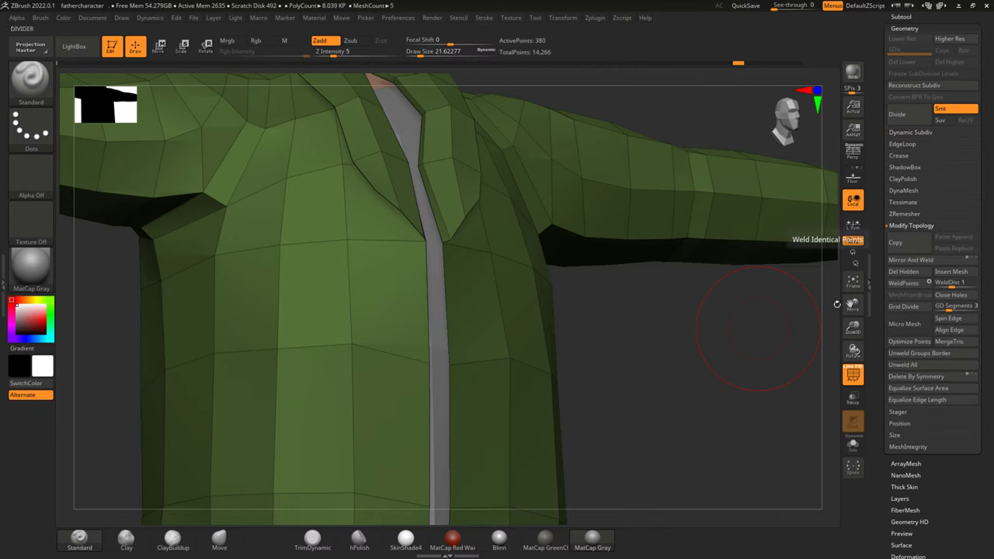
# Step: Switch to the Move brush and make the zipper strip the active piece in front view
pyautogui.moveTo(729, 354)
pyautogui.mouseDown()
pyautogui.moveTo(748, 352)
pyautogui.moveTo(514, 290)
pyautogui.mouseUp()
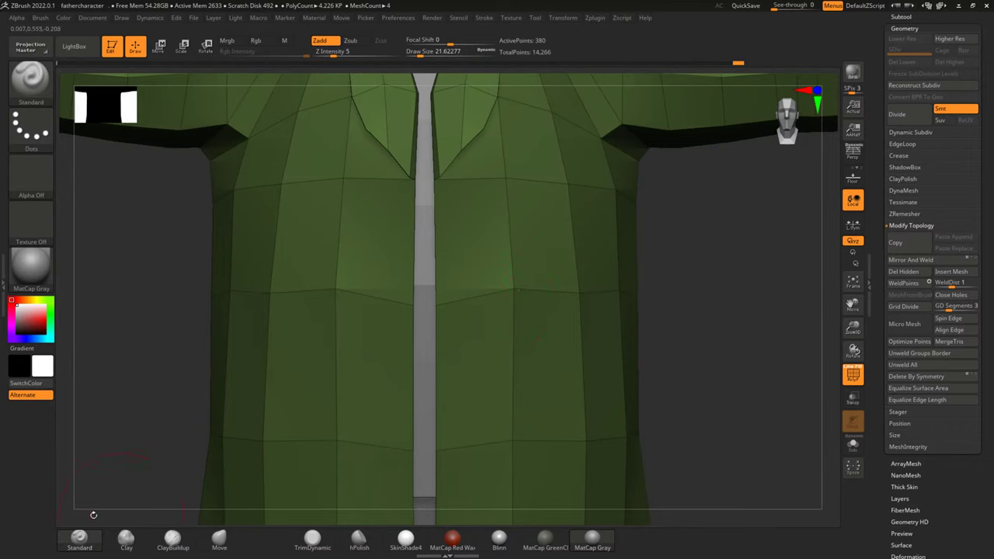
pyautogui.click(221, 536)
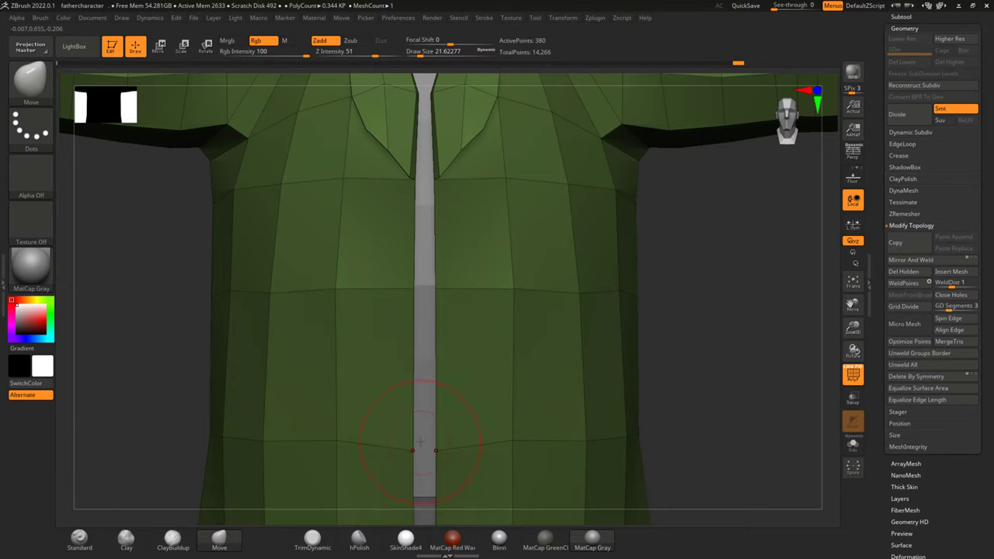
pyautogui.moveTo(700, 329); pyautogui.dragTo(597, 341)
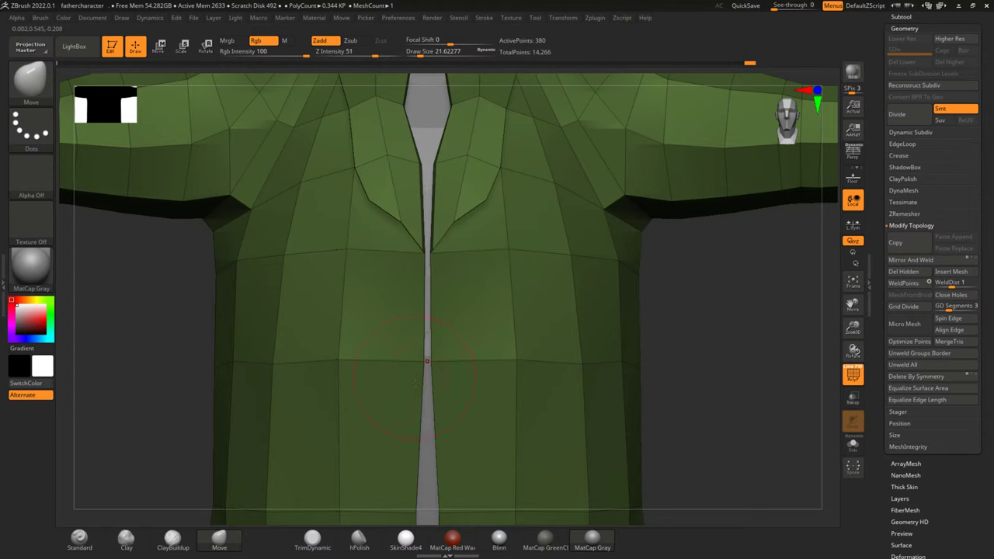
pyautogui.moveTo(598, 386)
pyautogui.mouseDown()
pyautogui.moveTo(721, 291)
pyautogui.moveTo(466, 249)
pyautogui.mouseUp()
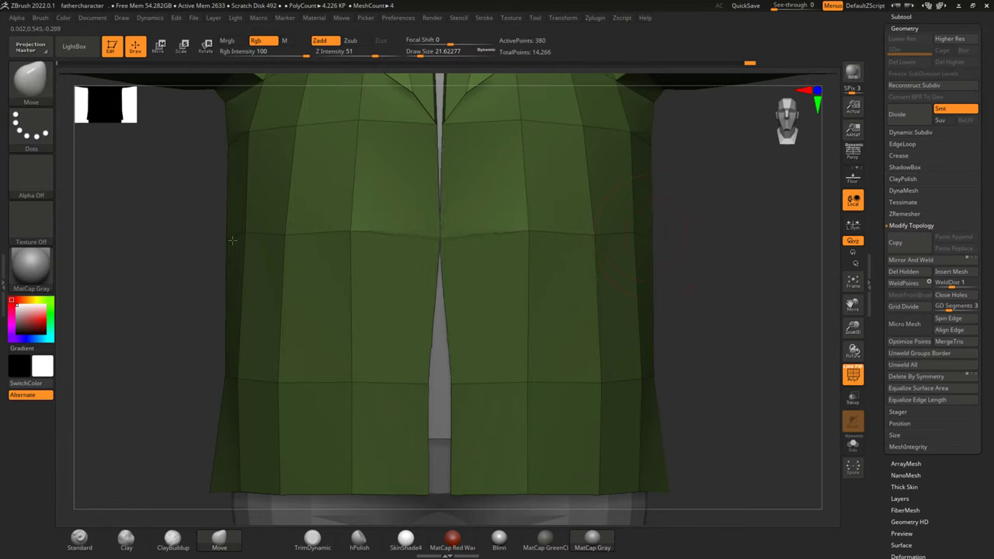
pyautogui.keyDown('alt'); pyautogui.click(439, 232); pyautogui.keyUp('alt')
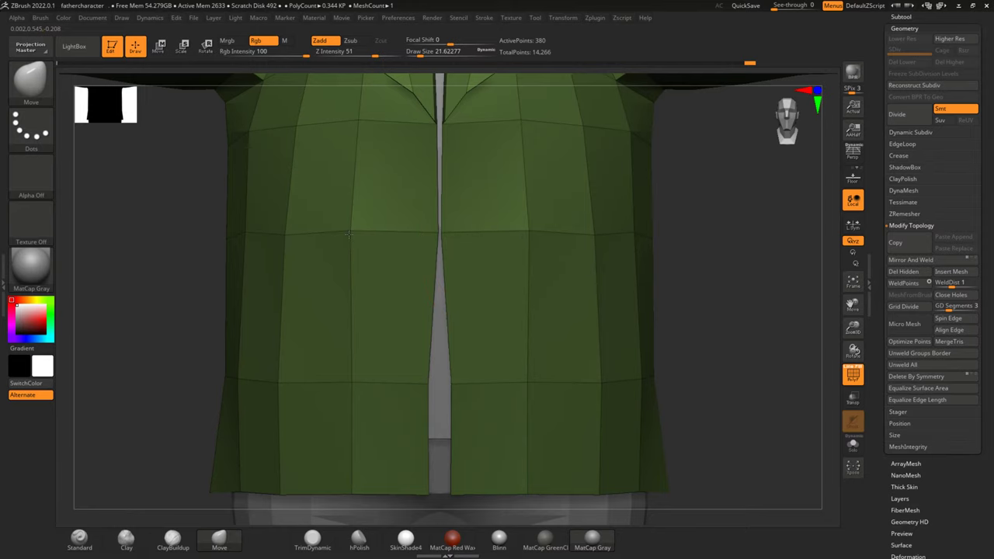
# Step: Straighten the jacket's front edges into a narrow central strip and check them from several angles
pyautogui.moveTo(740, 253)
pyautogui.mouseDown()
pyautogui.moveTo(723, 317)
pyautogui.moveTo(739, 251)
pyautogui.moveTo(754, 260)
pyautogui.mouseUp()
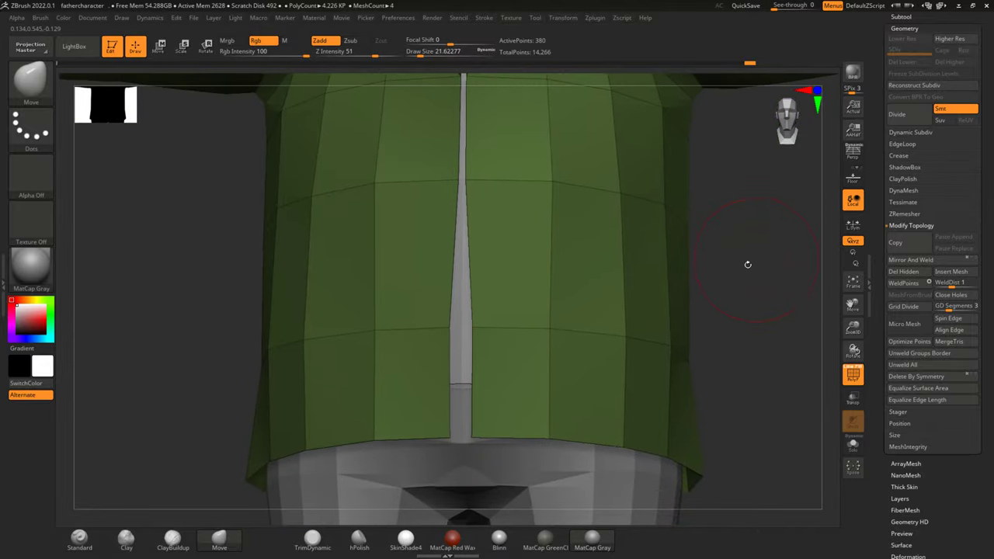
pyautogui.moveTo(472, 326); pyautogui.dragTo(466, 327)
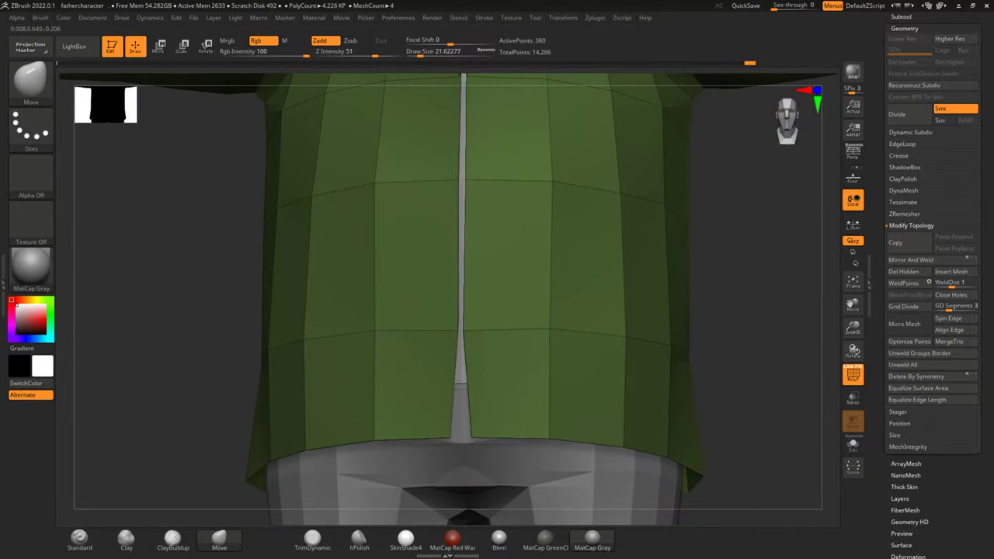
pyautogui.moveTo(732, 278)
pyautogui.mouseDown()
pyautogui.moveTo(738, 331)
pyautogui.moveTo(757, 350)
pyautogui.moveTo(717, 308)
pyautogui.moveTo(731, 404)
pyautogui.moveTo(714, 366)
pyautogui.moveTo(711, 217)
pyautogui.moveTo(725, 428)
pyautogui.moveTo(732, 417)
pyautogui.moveTo(714, 288)
pyautogui.moveTo(749, 378)
pyautogui.moveTo(763, 362)
pyautogui.moveTo(759, 352)
pyautogui.moveTo(741, 388)
pyautogui.mouseUp()
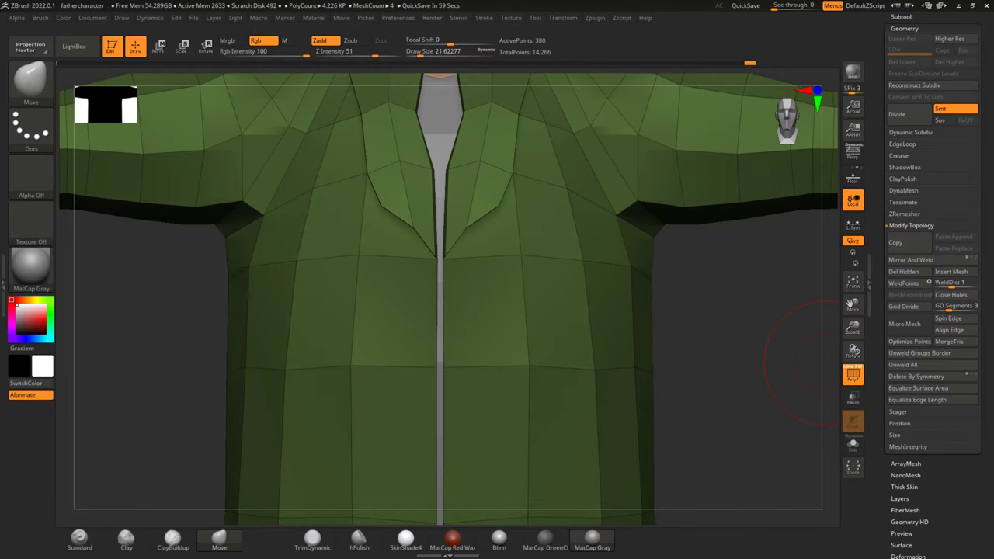
pyautogui.moveTo(741, 365)
pyautogui.mouseDown()
pyautogui.moveTo(738, 380)
pyautogui.moveTo(716, 282)
pyautogui.moveTo(752, 318)
pyautogui.moveTo(750, 343)
pyautogui.moveTo(565, 334)
pyautogui.mouseUp()
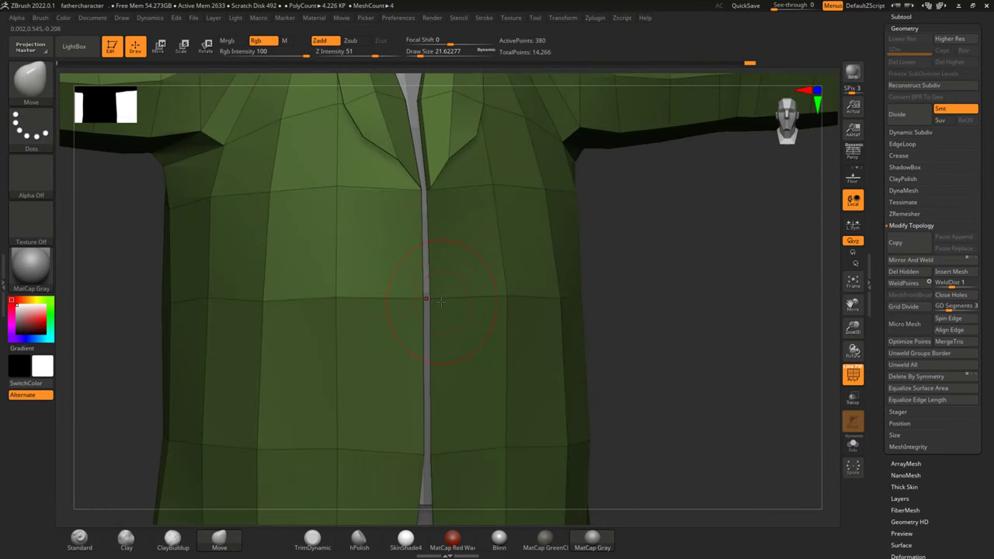
pyautogui.moveTo(652, 282); pyautogui.dragTo(677, 331)
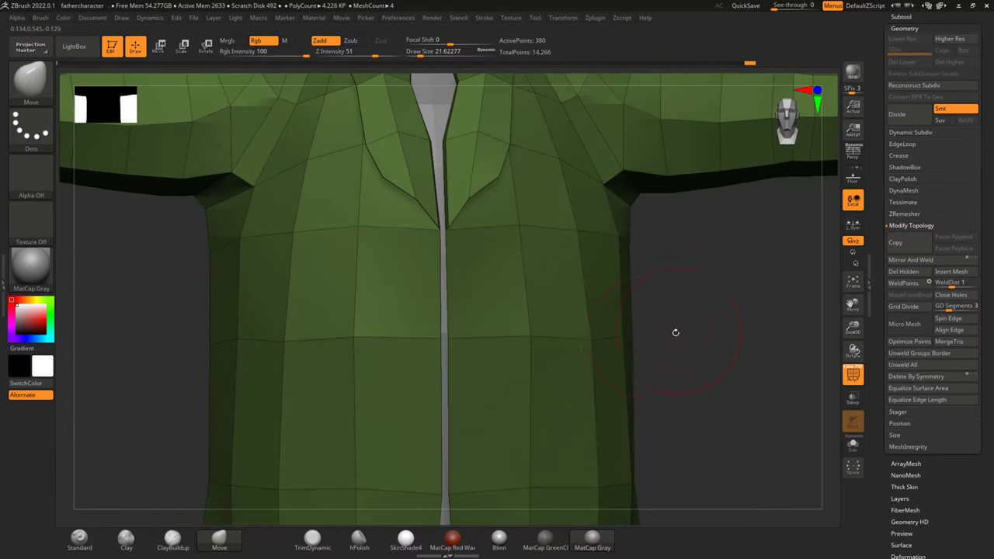
pyautogui.keyDown('shift'); pyautogui.moveTo(448, 339); pyautogui.dragTo(461, 350); pyautogui.keyUp('shift')
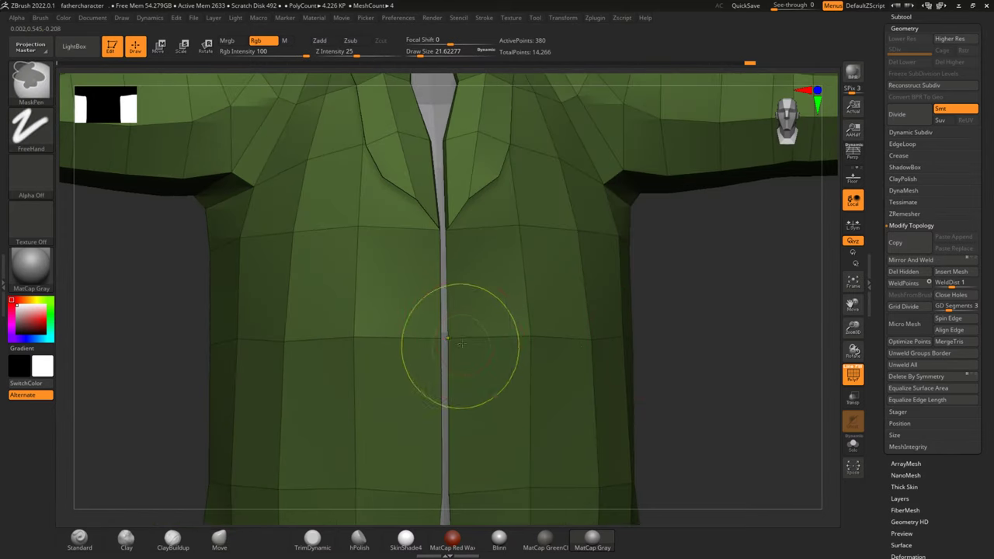
# Step: Shrink the Move brush Draw Size to about 6.58
pyautogui.scroll(3, 464, 331)
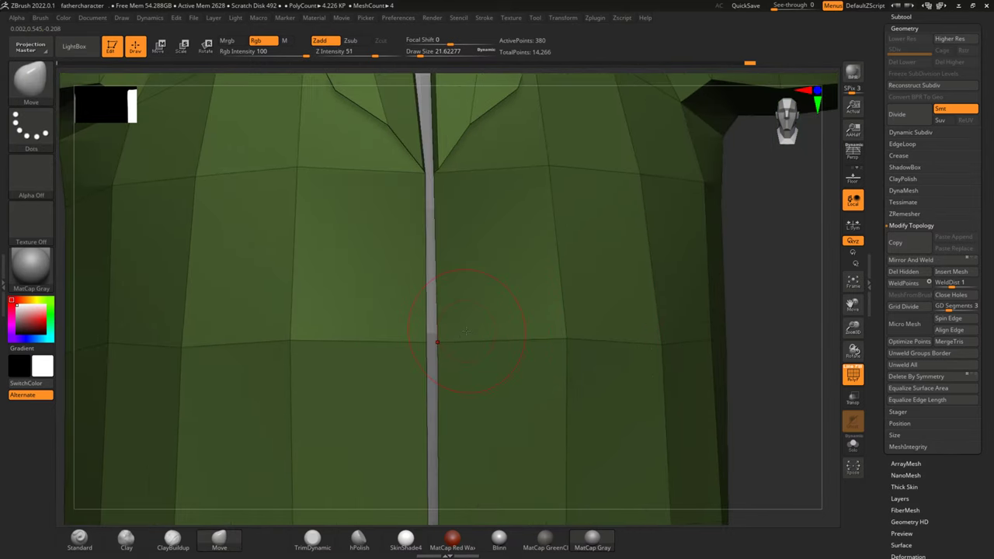
pyautogui.hotkey('ctrl', 'z')
pyautogui.press('space')
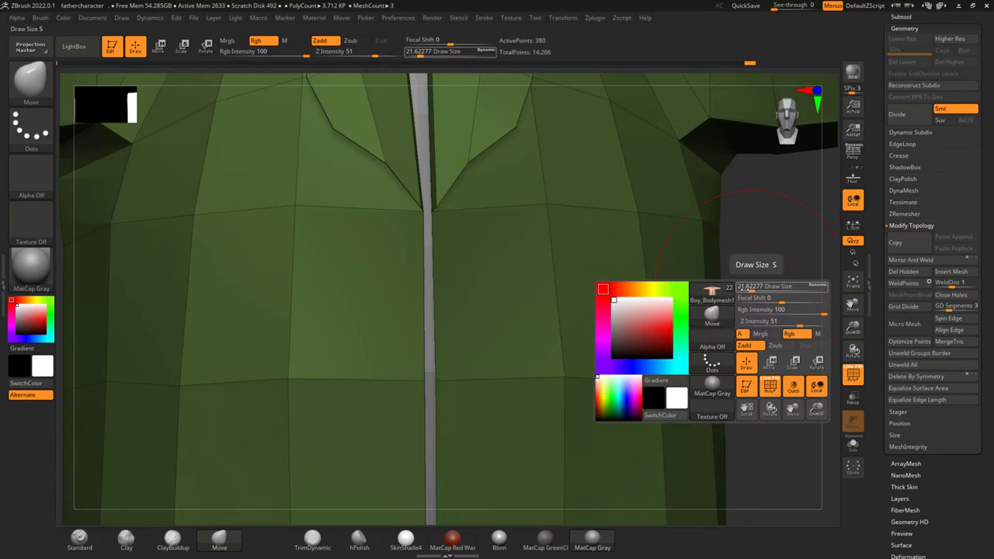
pyautogui.moveTo(749, 288); pyautogui.dragTo(739, 287)
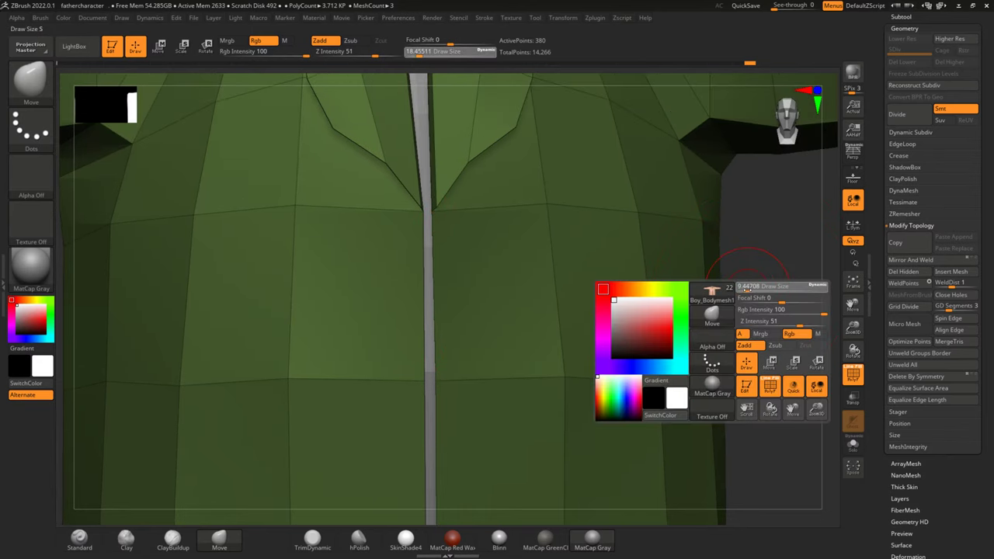
pyautogui.moveTo(765, 239); pyautogui.dragTo(725, 278)
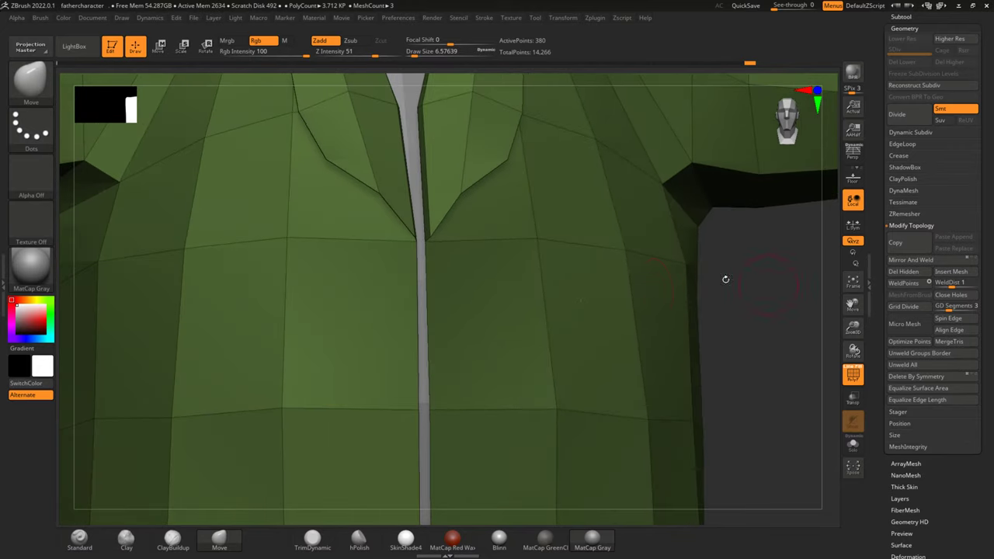
# Step: Pull the lower grey strip left to straighten it and open the full brush library
pyautogui.moveTo(429, 409); pyautogui.dragTo(381, 411)
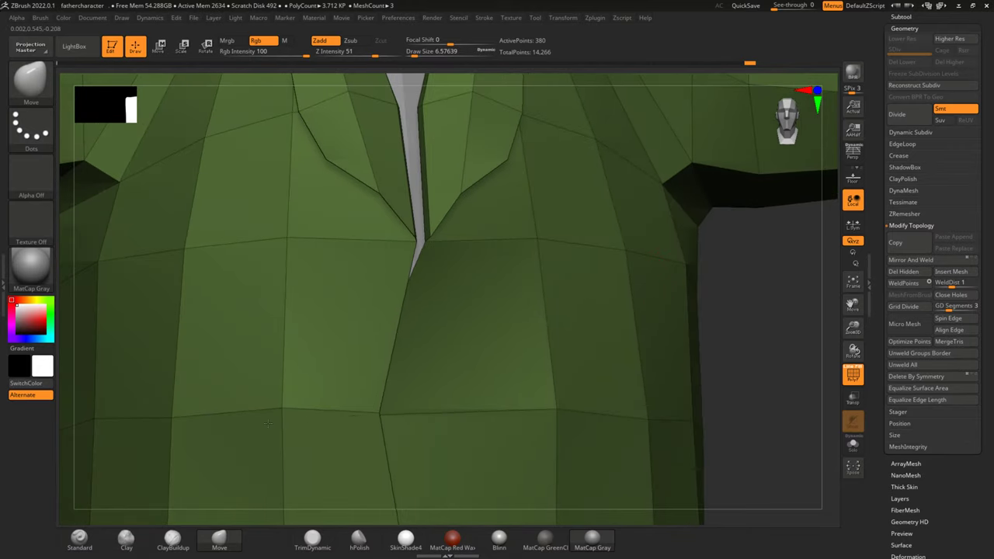
pyautogui.moveTo(734, 337)
pyautogui.mouseDown()
pyautogui.moveTo(723, 282)
pyautogui.moveTo(743, 320)
pyautogui.moveTo(774, 231)
pyautogui.moveTo(810, 320)
pyautogui.moveTo(481, 314)
pyautogui.mouseUp()
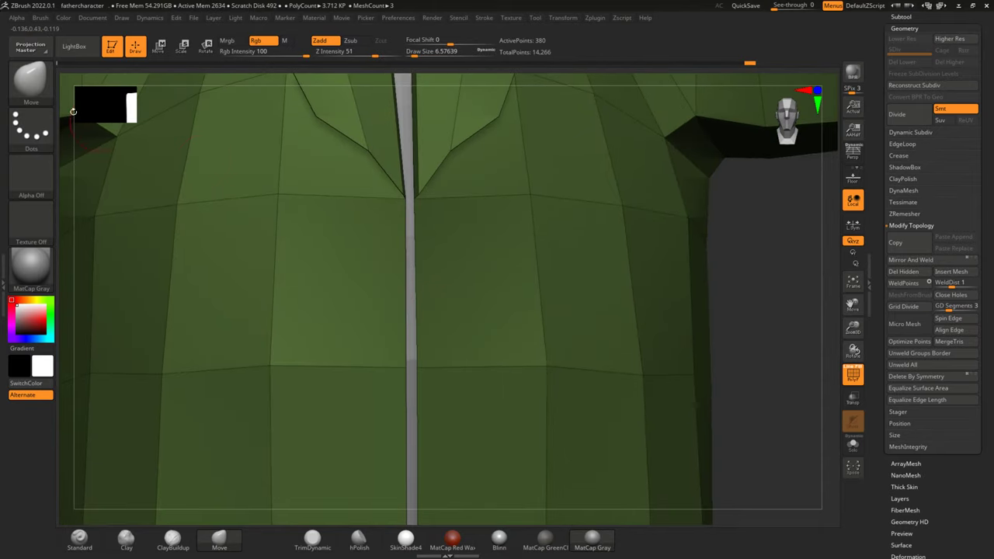
pyautogui.click(31, 92)
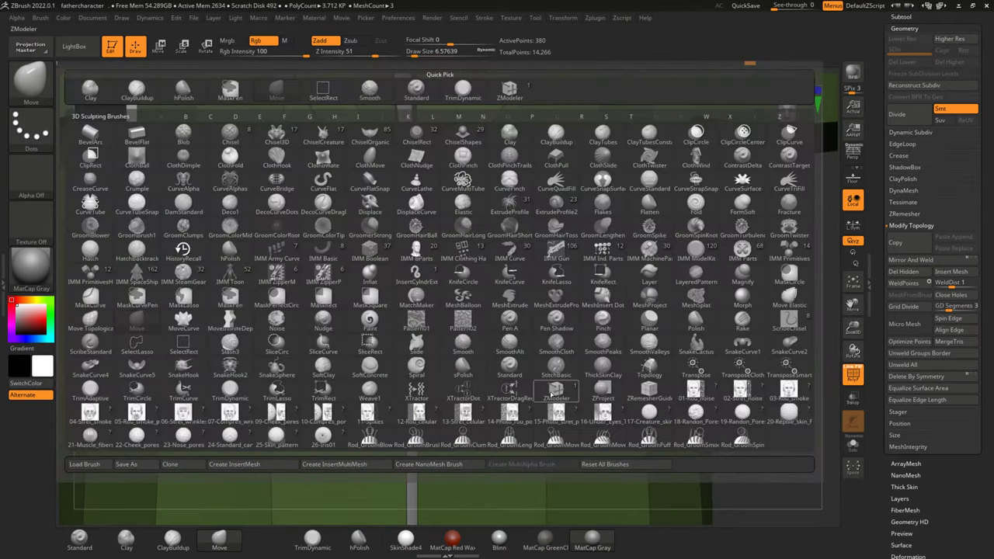
# Step: Set ZModeler to Extrude EdgeLoop and test-extrude the centre seam edge loop
pyautogui.click(556, 392)
pyautogui.press('space')
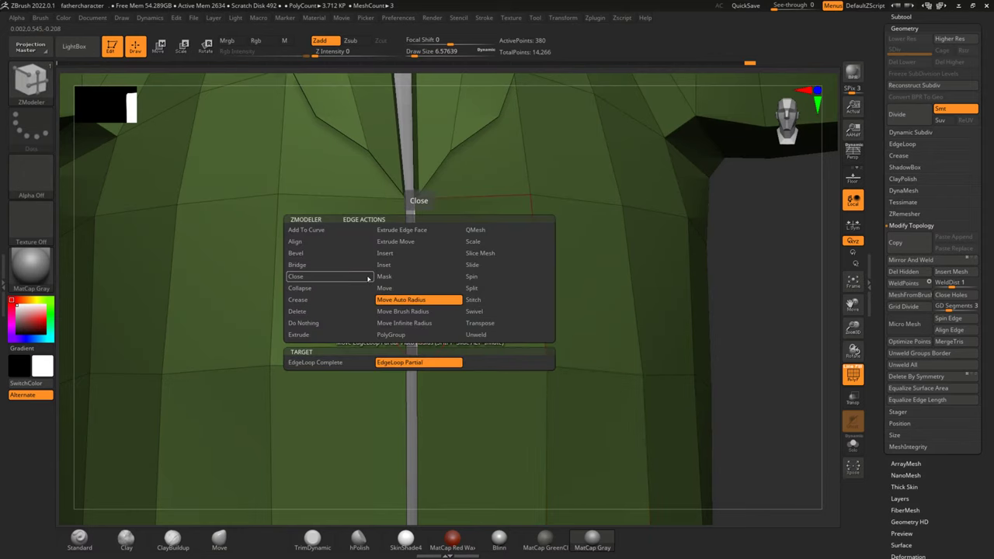
pyautogui.click(315, 335)
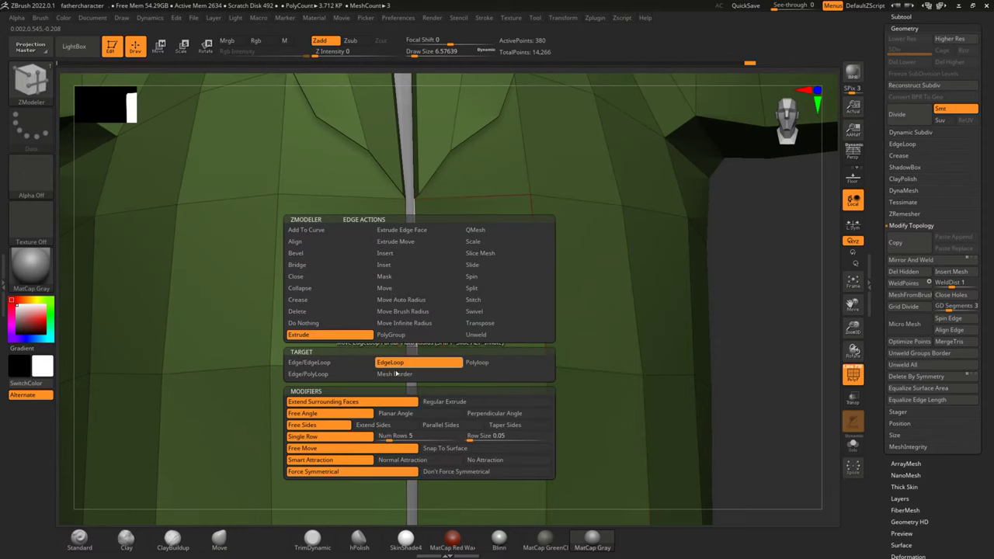
pyautogui.moveTo(766, 291)
pyautogui.mouseDown()
pyautogui.moveTo(778, 313)
pyautogui.moveTo(724, 316)
pyautogui.mouseUp()
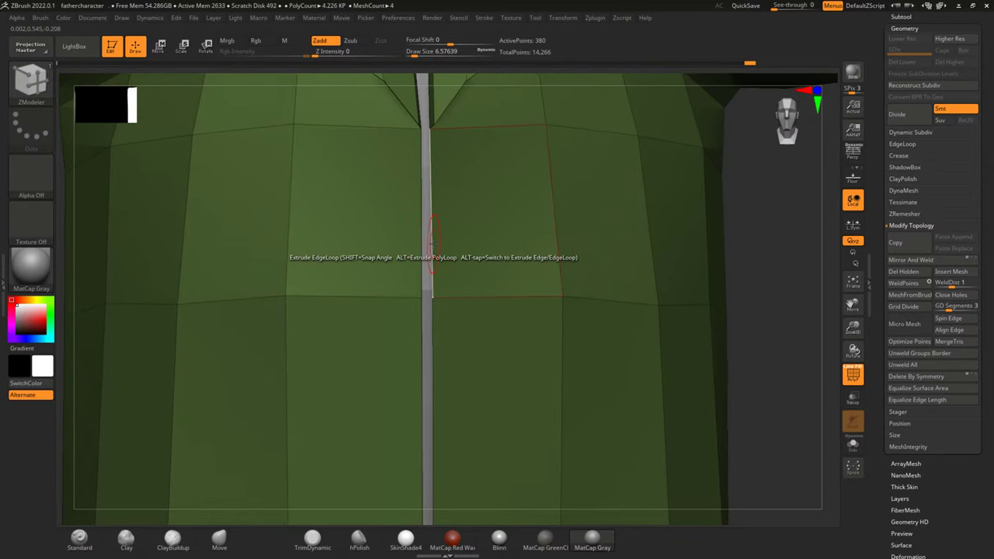
pyautogui.moveTo(432, 242); pyautogui.dragTo(383, 246)
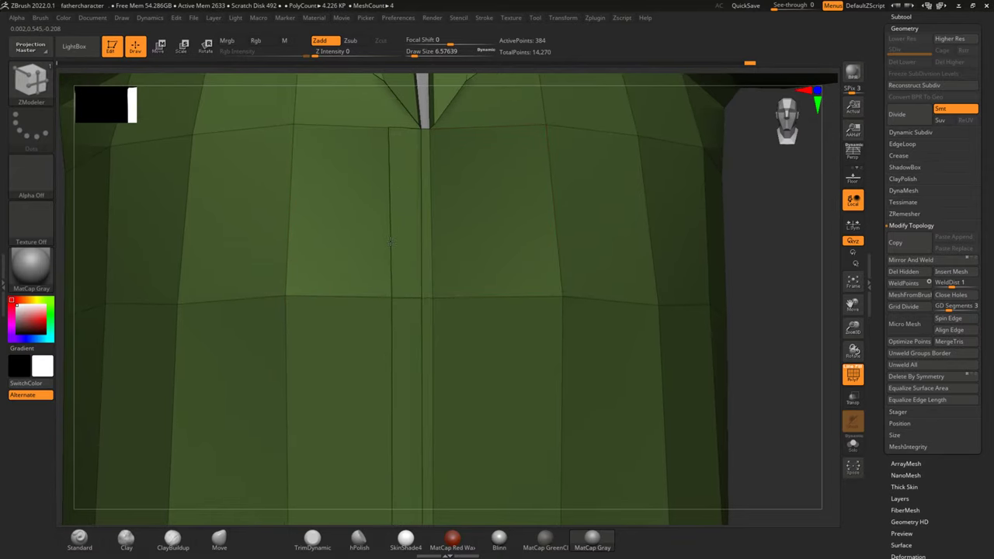
# Step: Undo the trial seam extrusion and pinch the opening closed below the collar
pyautogui.moveTo(782, 265)
pyautogui.mouseDown()
pyautogui.moveTo(715, 254)
pyautogui.moveTo(725, 248)
pyautogui.moveTo(722, 306)
pyautogui.moveTo(677, 293)
pyautogui.moveTo(716, 288)
pyautogui.mouseUp()
pyautogui.moveTo(676, 249); pyautogui.dragTo(660, 257)
pyautogui.hotkey('ctrl', 'z')
pyautogui.moveTo(718, 284)
pyautogui.mouseDown()
pyautogui.moveTo(722, 302)
pyautogui.moveTo(621, 335)
pyautogui.mouseUp()
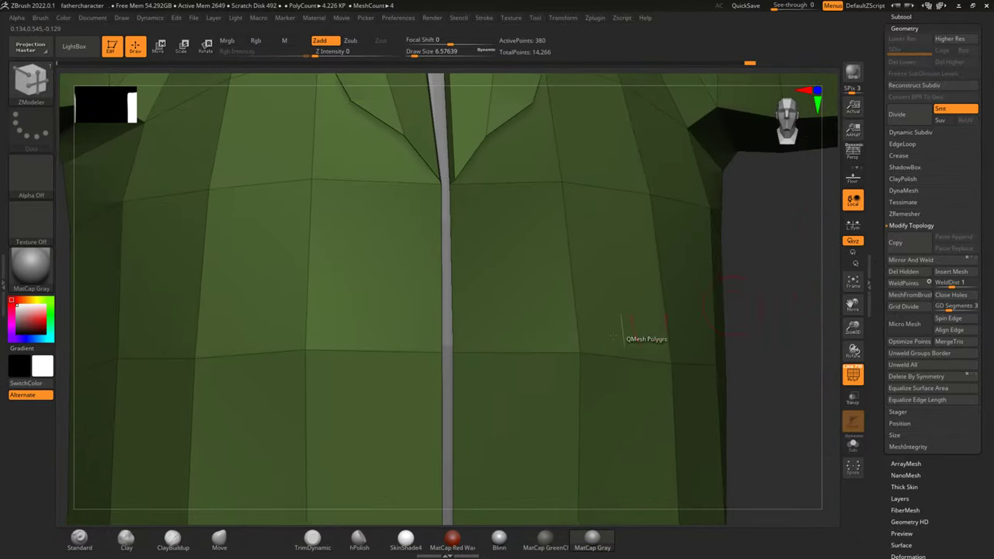
pyautogui.moveTo(443, 354); pyautogui.dragTo(378, 353)
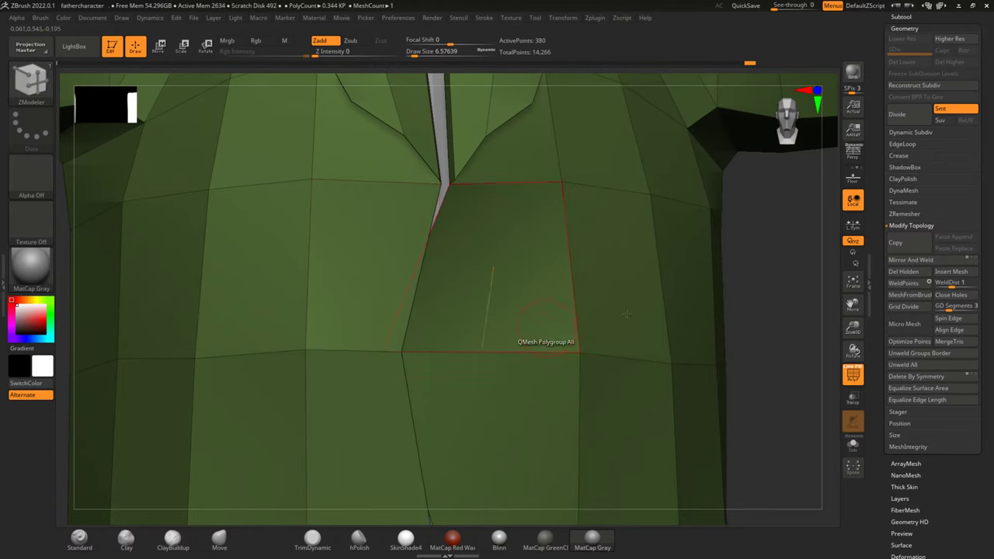
# Step: Extrude the front opening edge into a wider band, undoing a stray strip bend
pyautogui.moveTo(626, 313)
pyautogui.mouseDown()
pyautogui.moveTo(774, 264)
pyautogui.moveTo(486, 328)
pyautogui.moveTo(497, 317)
pyautogui.moveTo(489, 314)
pyautogui.mouseUp()
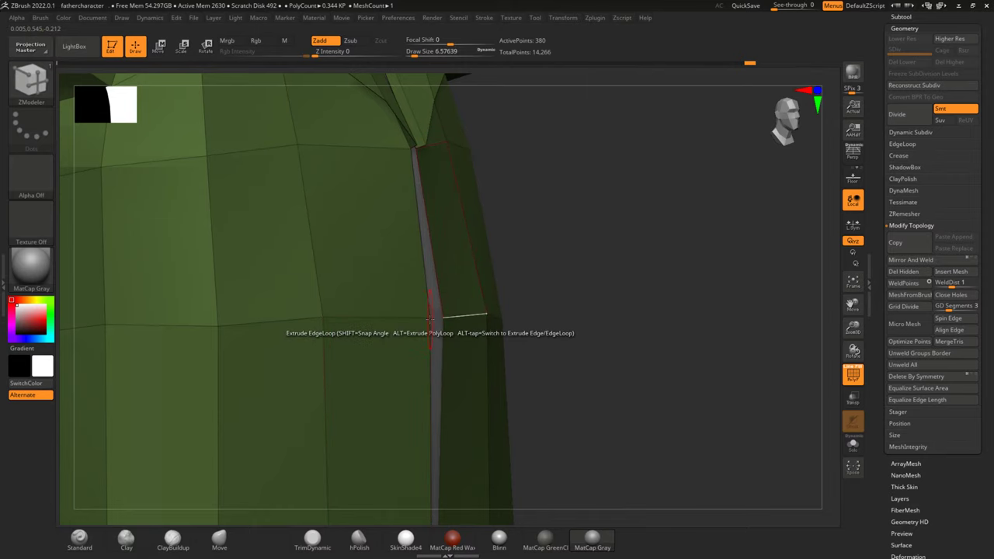
pyautogui.moveTo(678, 318)
pyautogui.mouseDown()
pyautogui.moveTo(701, 211)
pyautogui.moveTo(574, 321)
pyautogui.mouseUp()
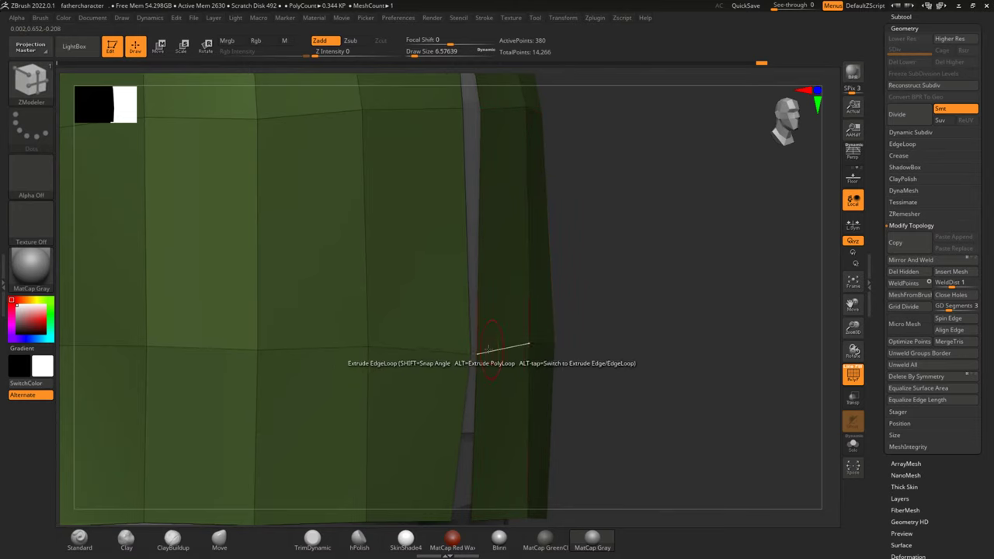
pyautogui.moveTo(587, 324); pyautogui.dragTo(681, 285)
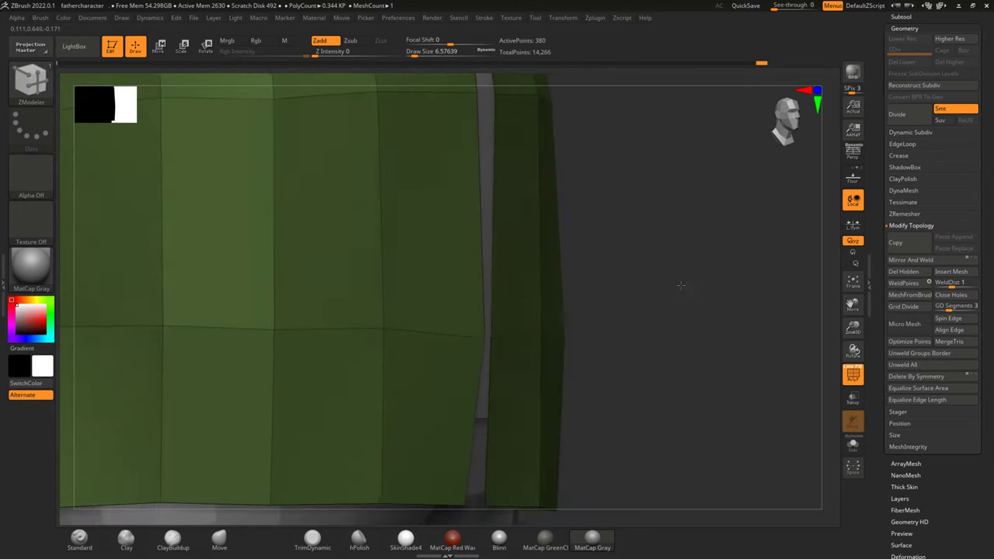
pyautogui.moveTo(492, 338); pyautogui.dragTo(513, 338)
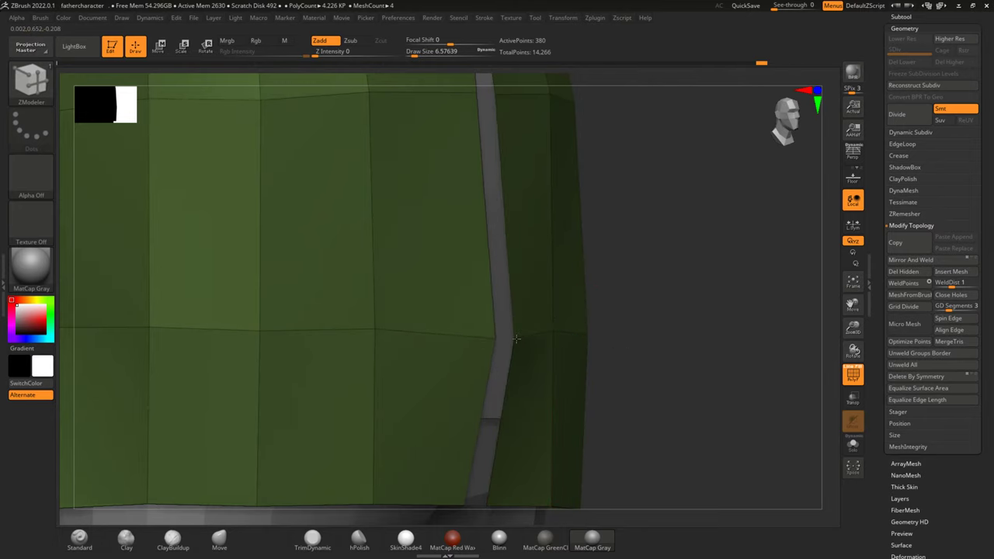
pyautogui.hotkey('ctrl', 'z')
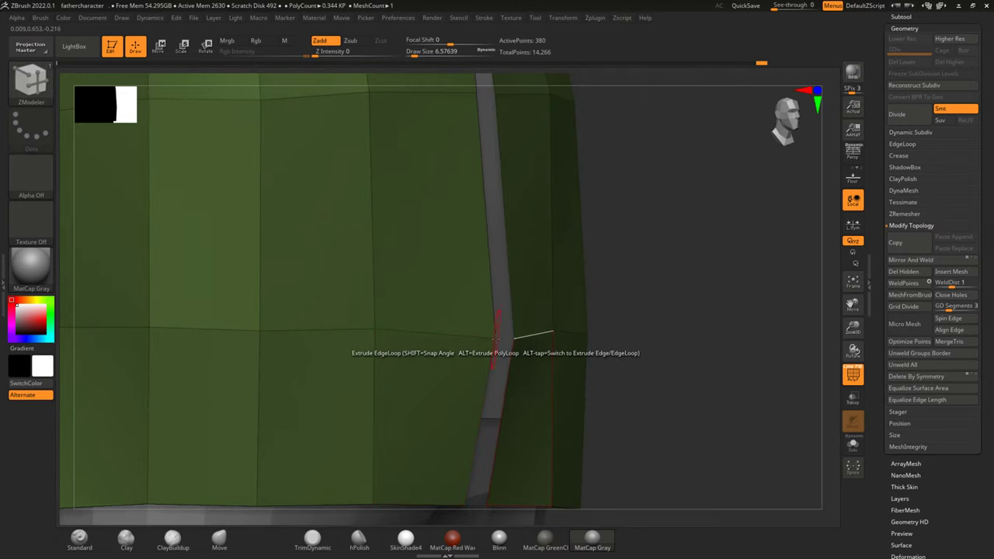
# Step: Move the strip's edge points left to widen it and narrow its top
pyautogui.moveTo(494, 339); pyautogui.dragTo(470, 338)
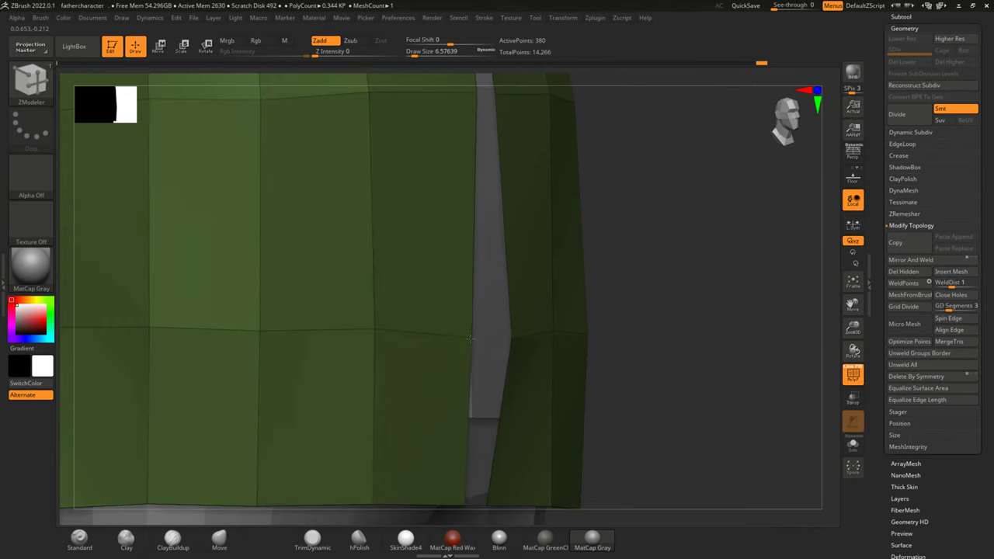
pyautogui.moveTo(660, 318); pyautogui.dragTo(780, 265)
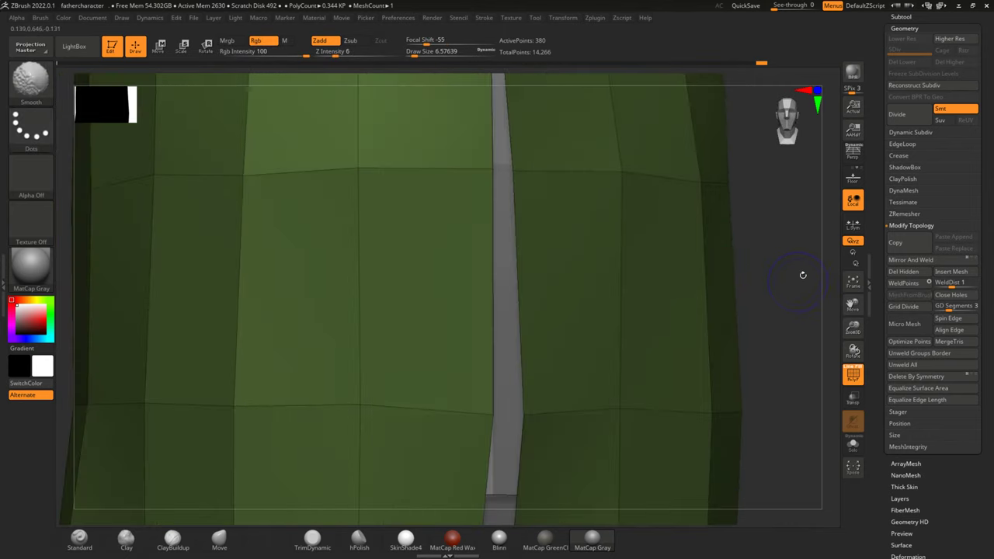
pyautogui.moveTo(831, 232)
pyautogui.mouseDown()
pyautogui.moveTo(745, 207)
pyautogui.moveTo(782, 206)
pyautogui.moveTo(749, 210)
pyautogui.mouseUp()
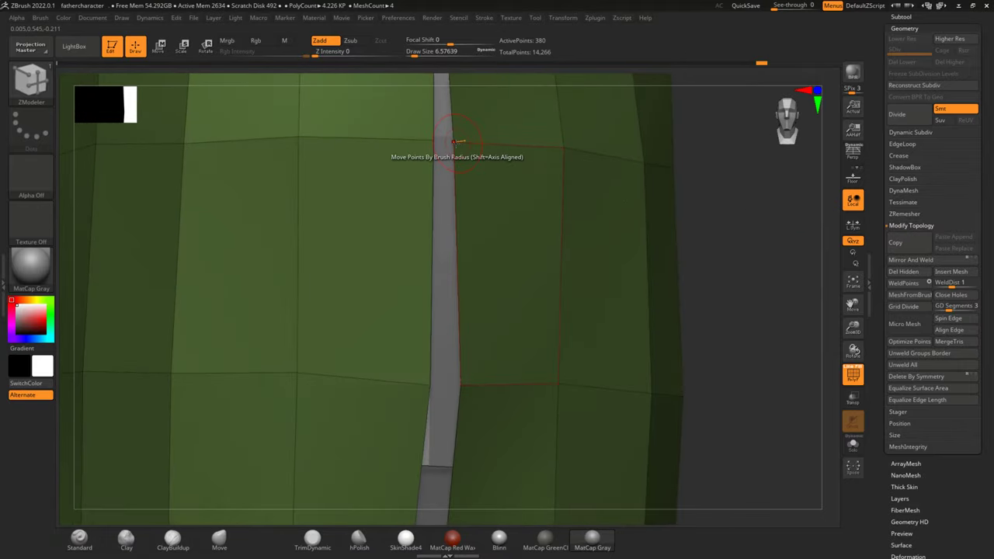
pyautogui.moveTo(453, 142); pyautogui.dragTo(443, 135)
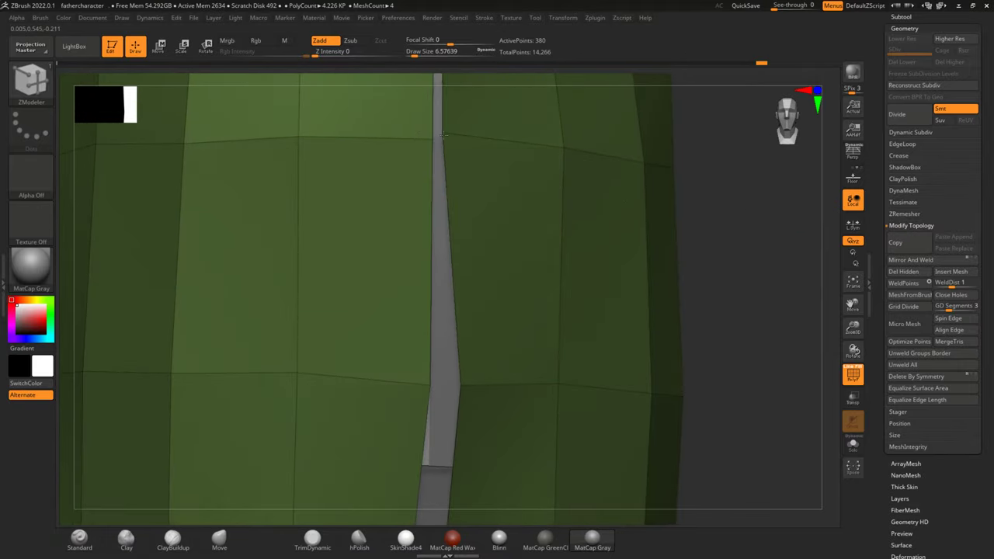
pyautogui.moveTo(764, 222); pyautogui.dragTo(709, 239)
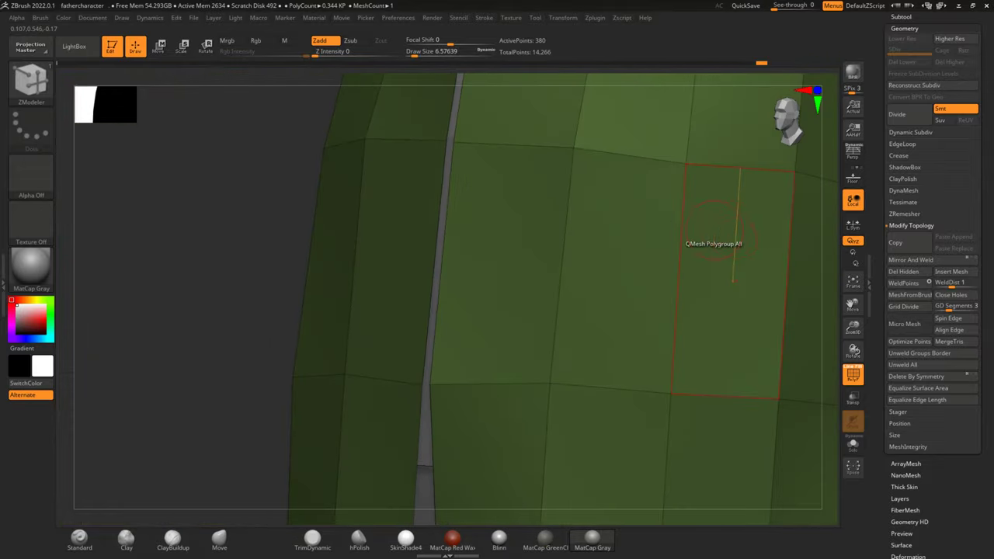
# Step: Pull front-edge points left to close the grey sliver, undoing an accidental panel extrusion
pyautogui.moveTo(221, 264); pyautogui.dragTo(231, 267)
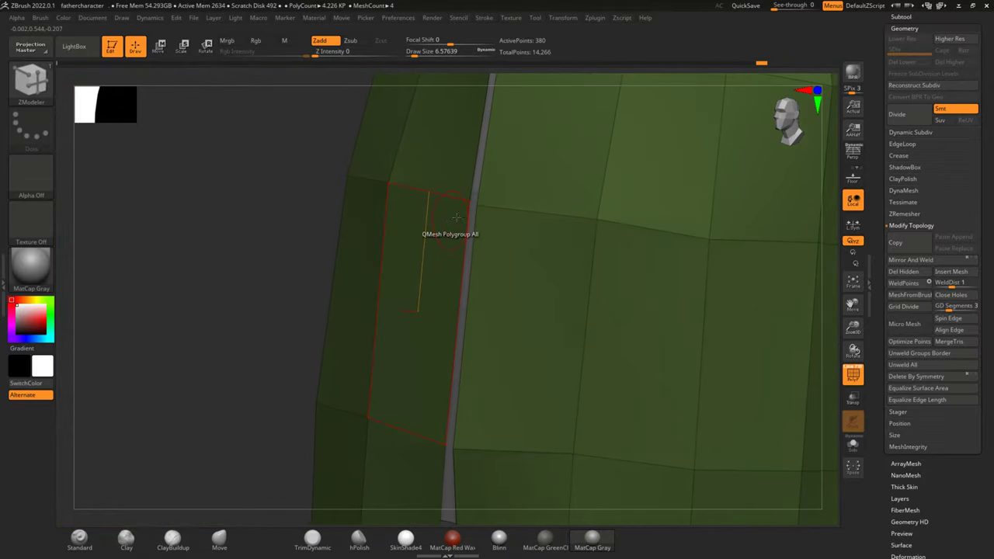
pyautogui.moveTo(475, 205); pyautogui.dragTo(444, 198)
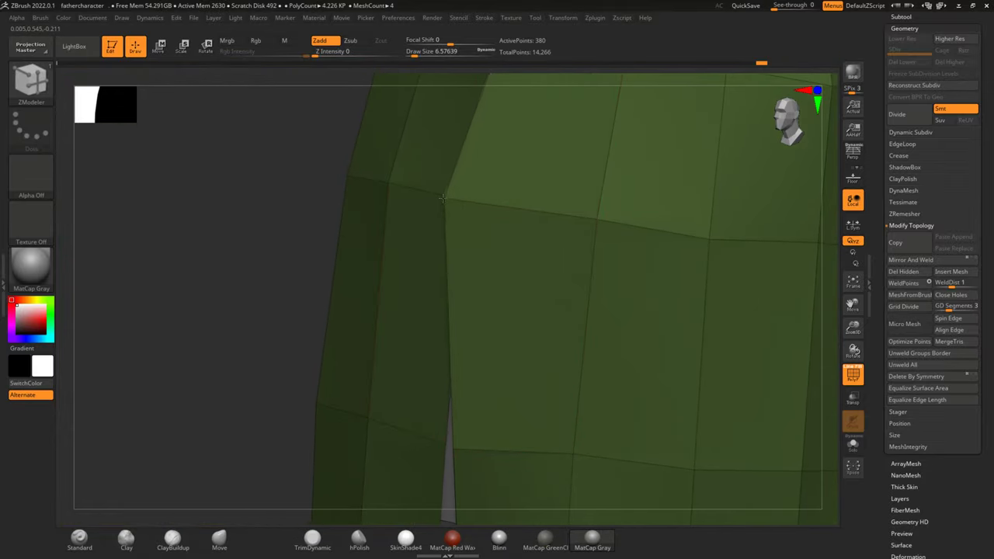
pyautogui.moveTo(231, 284)
pyautogui.mouseDown()
pyautogui.moveTo(234, 268)
pyautogui.moveTo(204, 288)
pyautogui.moveTo(236, 276)
pyautogui.mouseUp()
pyautogui.moveTo(441, 318); pyautogui.dragTo(289, 318)
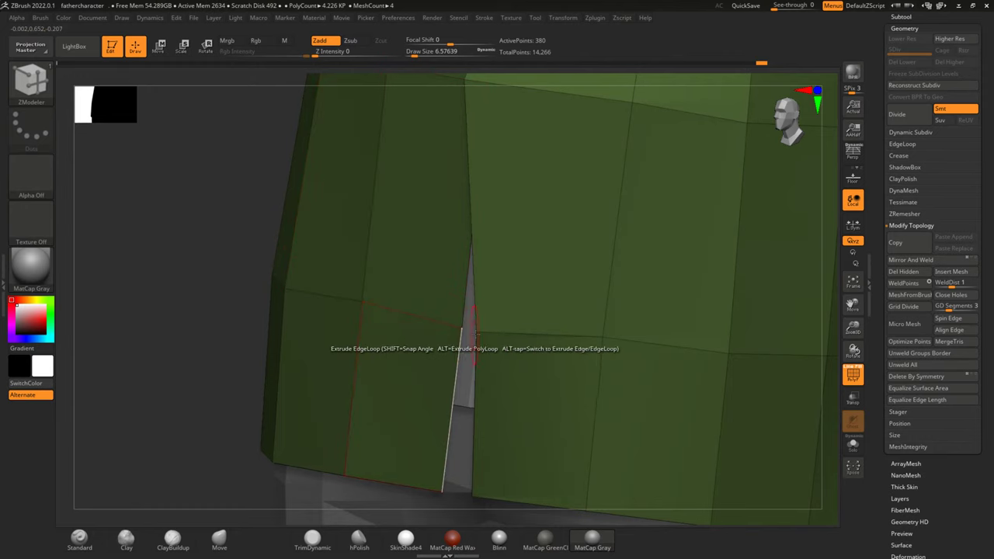
pyautogui.hotkey('ctrl', 'z')
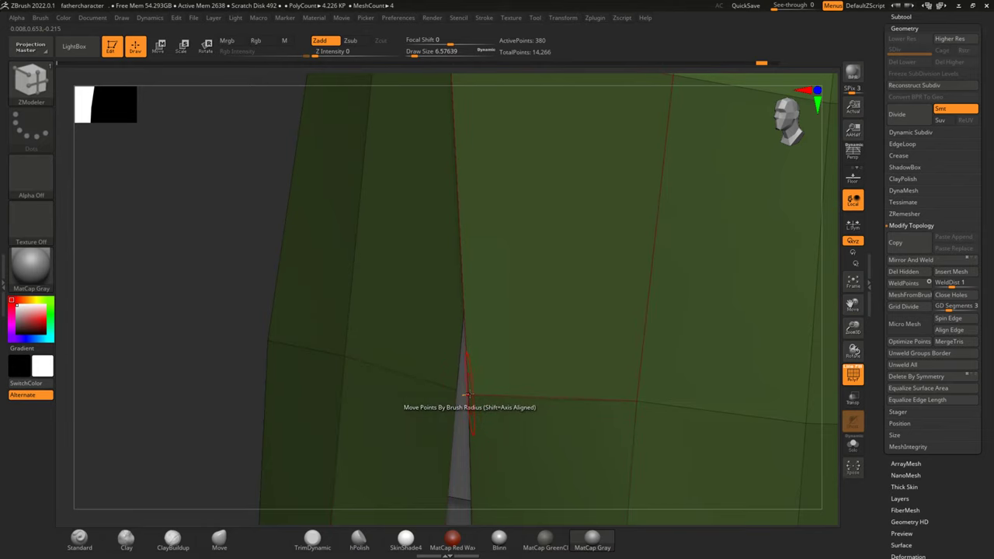
pyautogui.moveTo(468, 394); pyautogui.dragTo(420, 378)
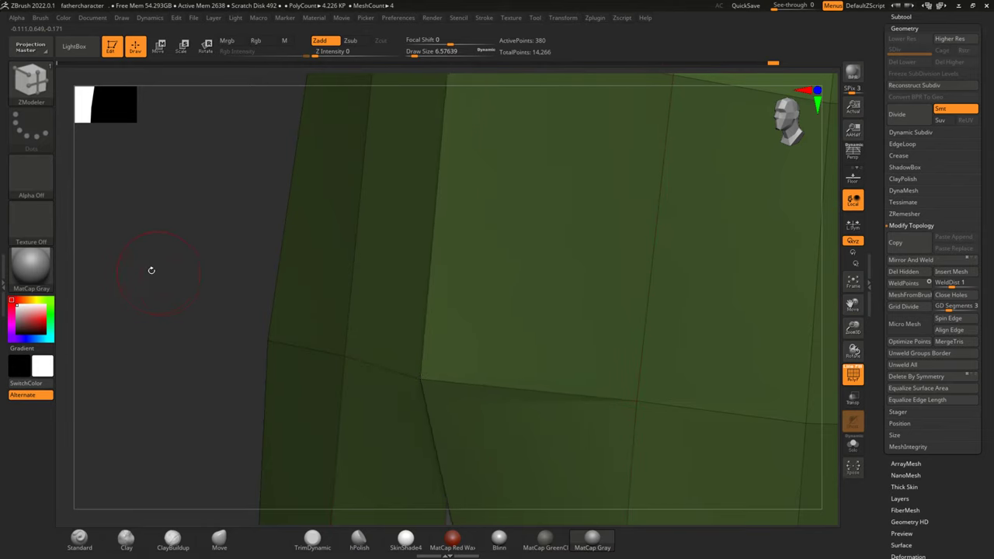
# Step: Move edge points over to close the top of the gap and narrow it
pyautogui.moveTo(152, 270); pyautogui.dragTo(213, 311)
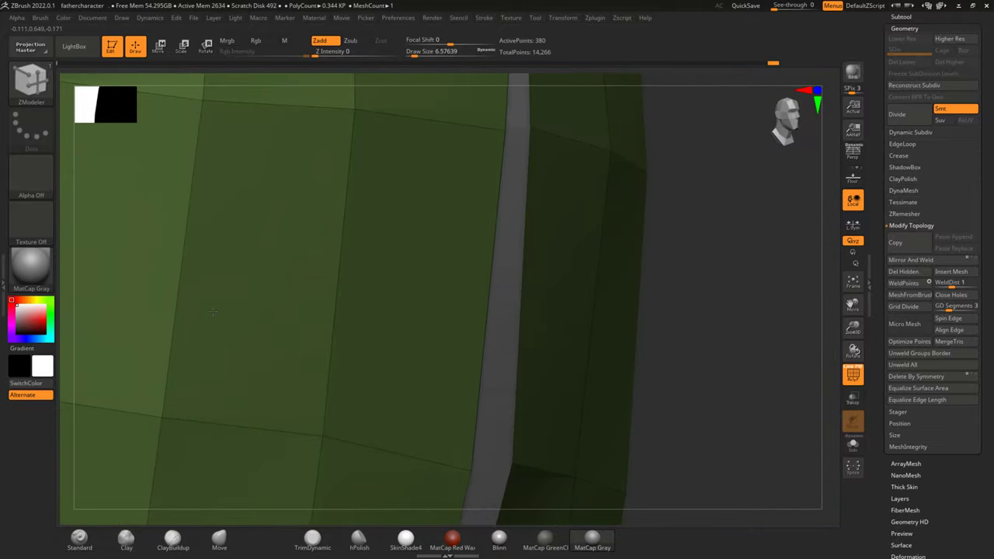
pyautogui.moveTo(683, 264)
pyautogui.mouseDown()
pyautogui.moveTo(747, 275)
pyautogui.moveTo(676, 233)
pyautogui.mouseUp()
pyautogui.moveTo(507, 184); pyautogui.dragTo(481, 186)
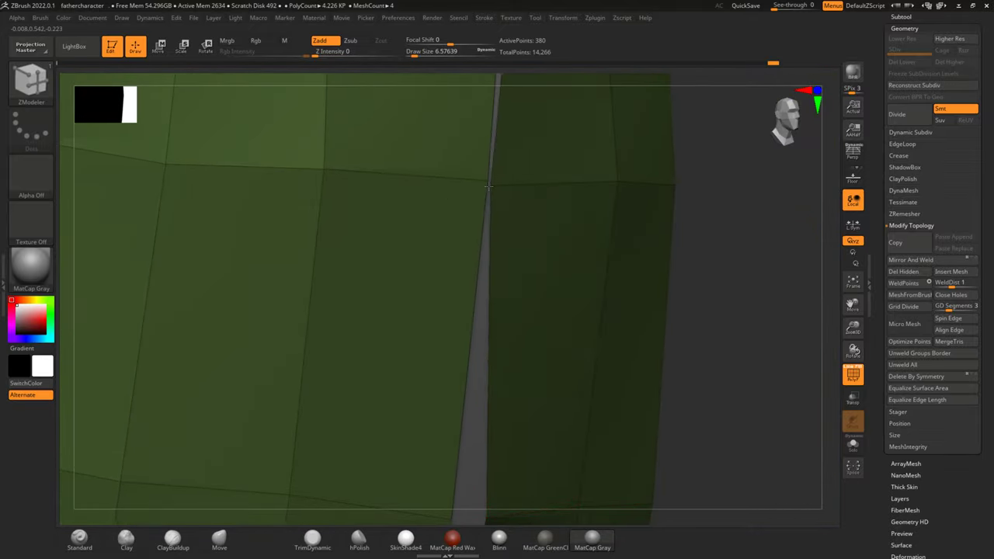
pyautogui.moveTo(737, 284)
pyautogui.mouseDown()
pyautogui.moveTo(459, 433)
pyautogui.moveTo(735, 240)
pyautogui.moveTo(683, 259)
pyautogui.moveTo(581, 199)
pyautogui.moveTo(644, 203)
pyautogui.moveTo(521, 165)
pyautogui.mouseUp()
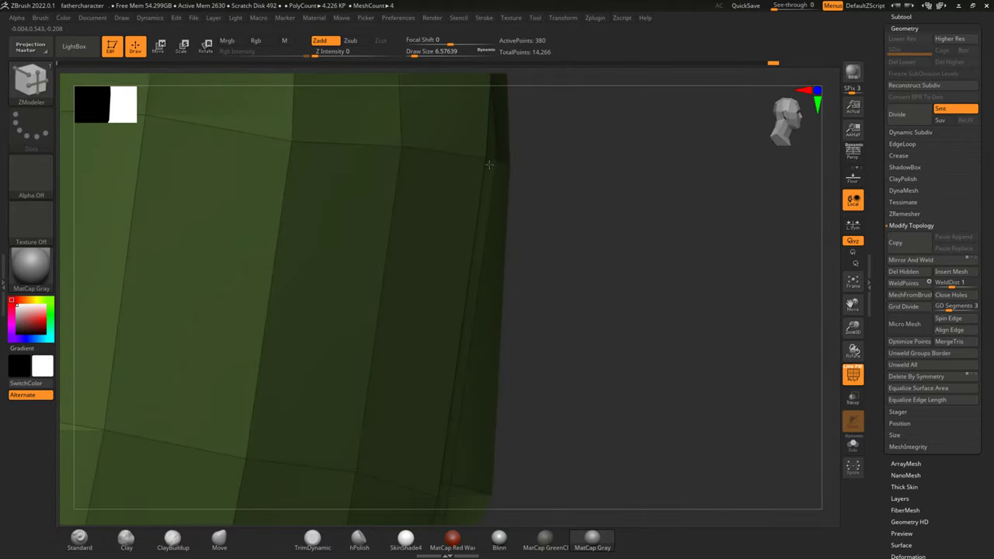
pyautogui.moveTo(627, 215)
pyautogui.mouseDown()
pyautogui.moveTo(665, 256)
pyautogui.moveTo(621, 233)
pyautogui.moveTo(632, 237)
pyautogui.moveTo(575, 233)
pyautogui.mouseUp()
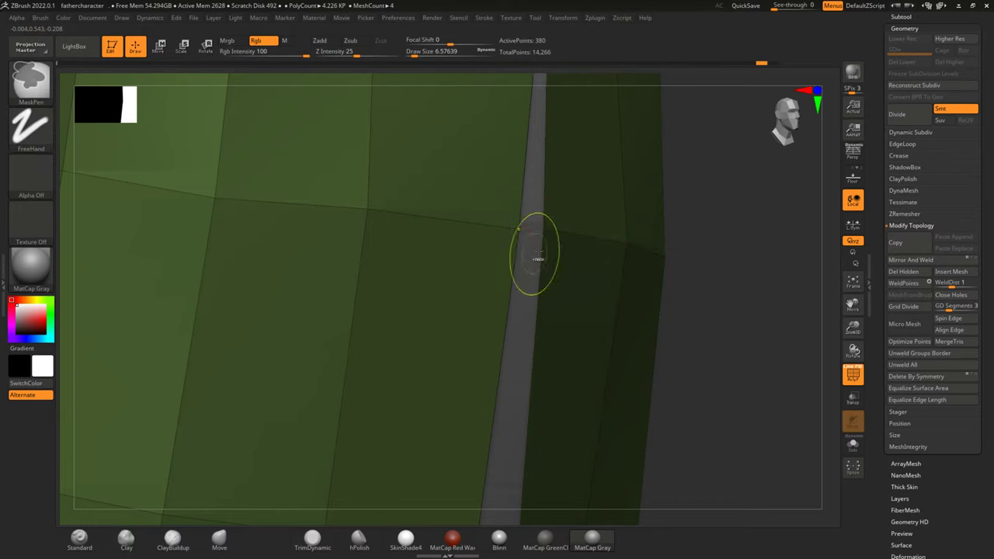
pyautogui.moveTo(546, 236); pyautogui.dragTo(524, 237)
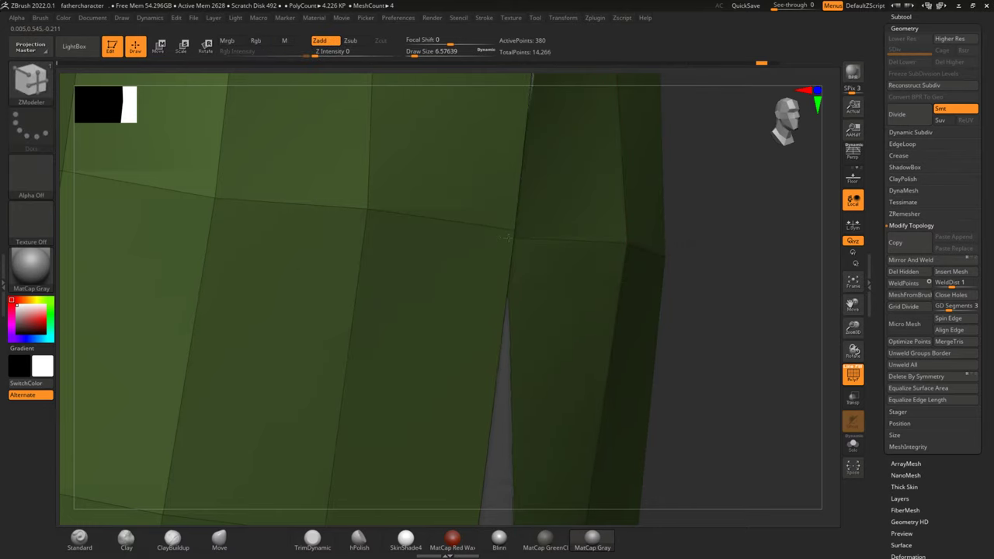
# Step: Drag another front-edge point left to cover the grey strip, checking from the side
pyautogui.moveTo(743, 243); pyautogui.dragTo(343, 265)
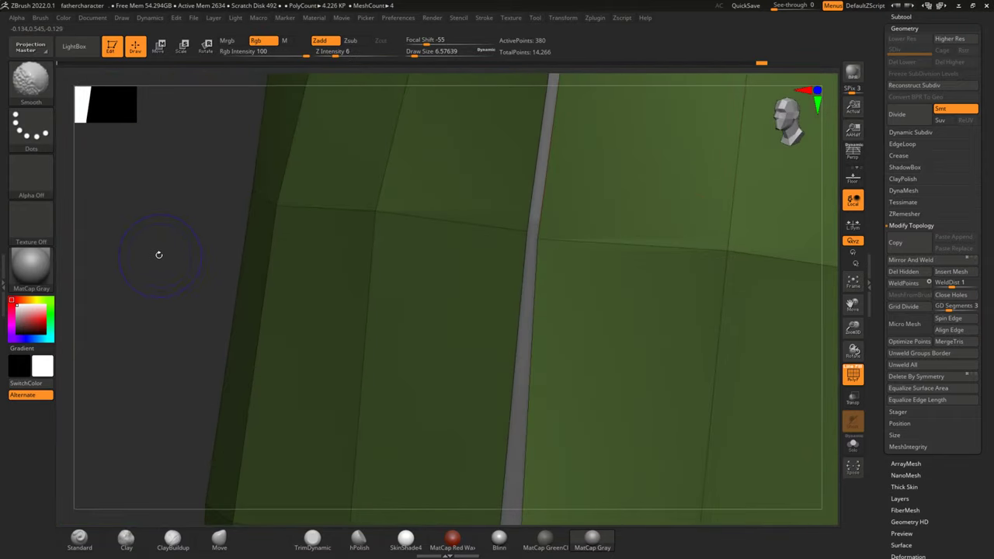
pyautogui.keyDown('shift'); pyautogui.moveTo(159, 255); pyautogui.dragTo(167, 272); pyautogui.keyUp('shift')
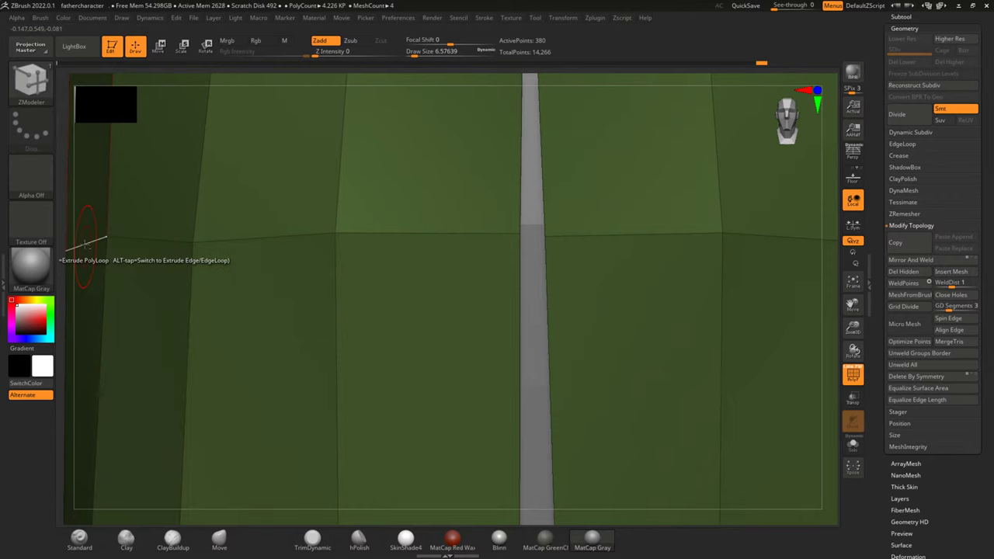
pyautogui.moveTo(63, 247); pyautogui.dragTo(381, 290)
pyautogui.moveTo(178, 290)
pyautogui.mouseDown()
pyautogui.moveTo(268, 291)
pyautogui.moveTo(151, 274)
pyautogui.moveTo(195, 275)
pyautogui.mouseUp()
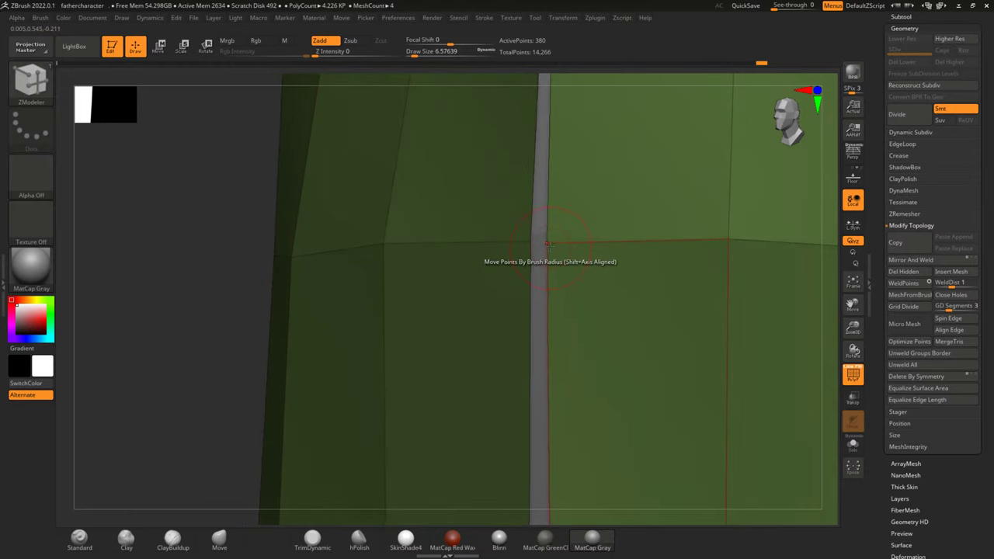
pyautogui.moveTo(545, 243); pyautogui.dragTo(487, 235)
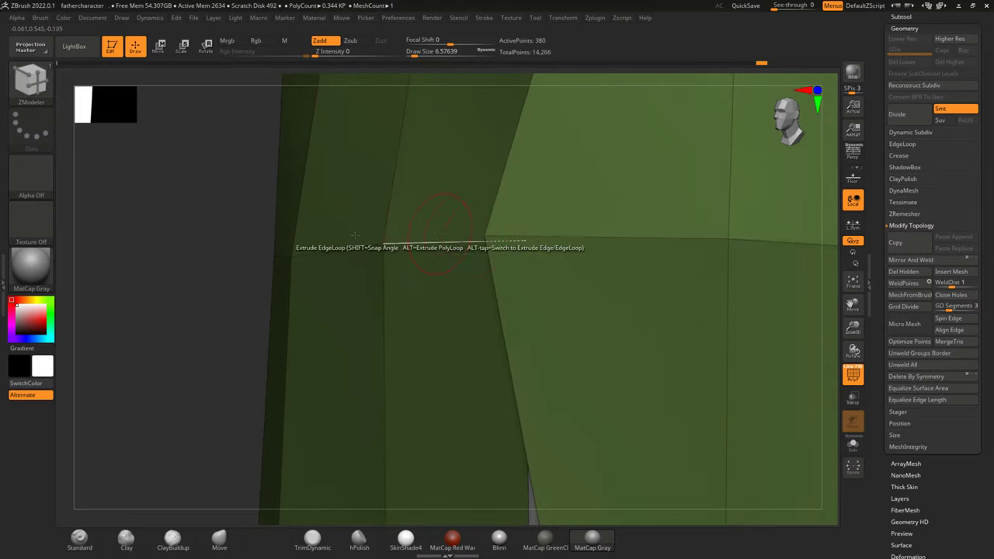
pyautogui.moveTo(151, 295); pyautogui.dragTo(194, 297)
pyautogui.moveTo(676, 243)
pyautogui.mouseDown()
pyautogui.moveTo(708, 242)
pyautogui.moveTo(592, 279)
pyautogui.moveTo(633, 277)
pyautogui.moveTo(557, 287)
pyautogui.mouseUp()
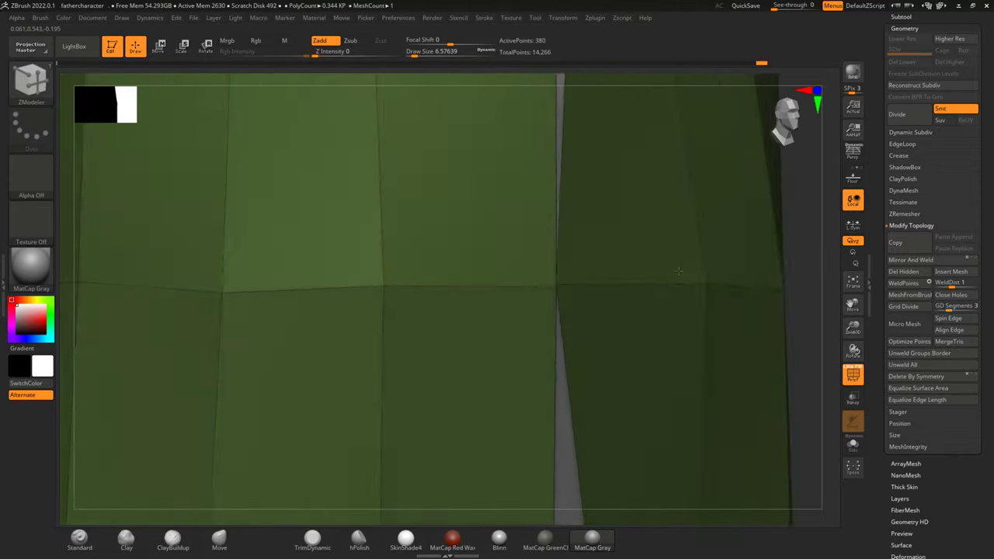
# Step: Shift the edge column left to narrow the gap and frame the whole torso
pyautogui.moveTo(638, 275); pyautogui.dragTo(707, 262)
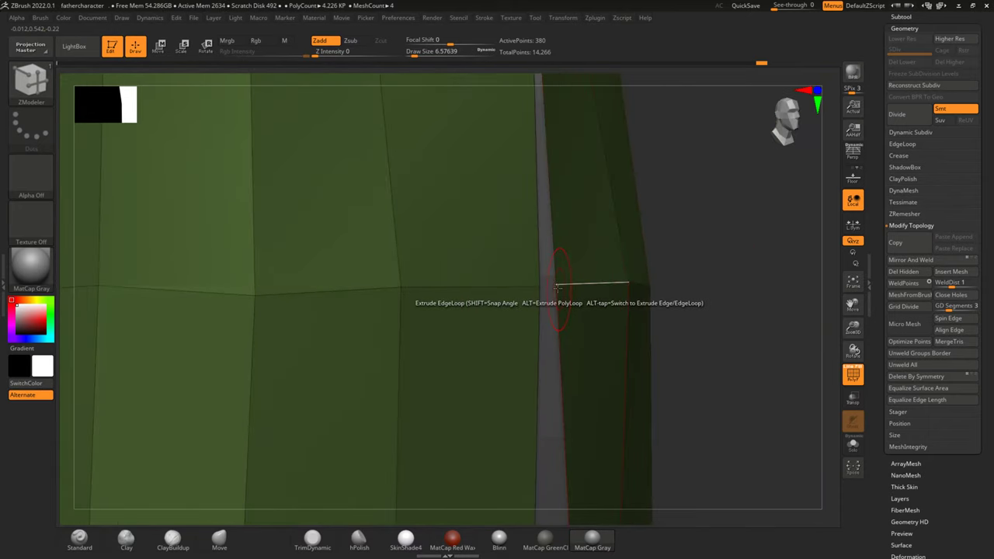
pyautogui.moveTo(546, 287); pyautogui.dragTo(517, 290)
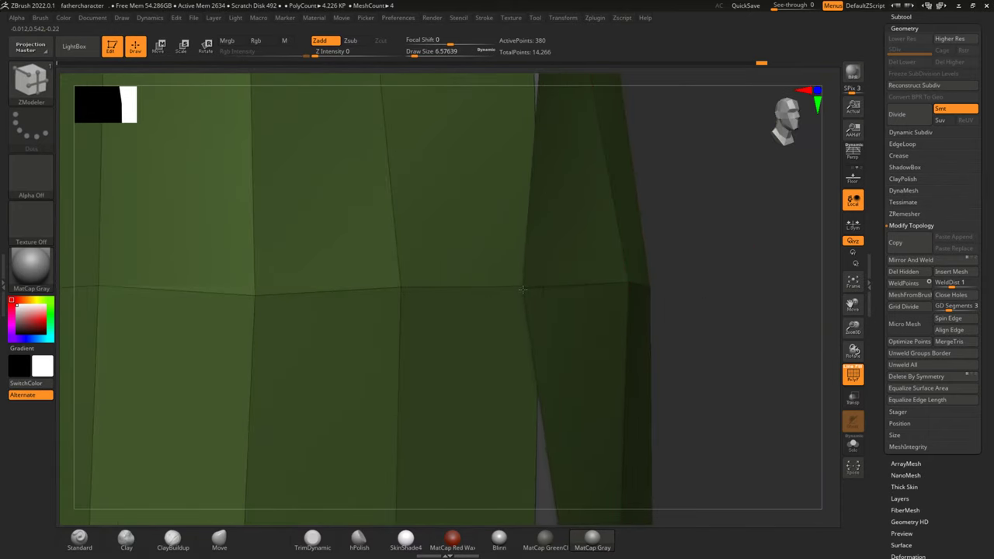
pyautogui.moveTo(683, 286); pyautogui.dragTo(721, 282)
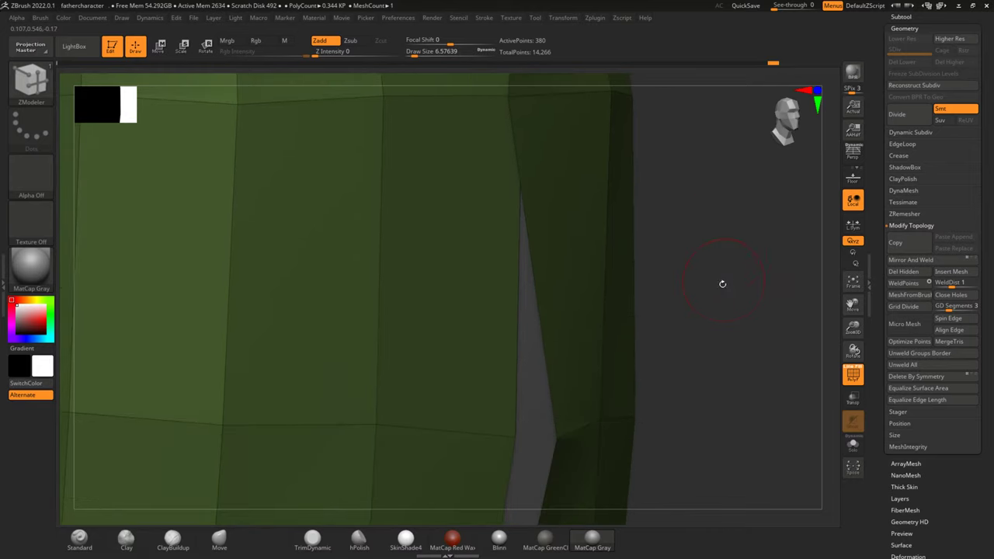
pyautogui.moveTo(730, 222)
pyautogui.mouseDown()
pyautogui.moveTo(739, 200)
pyautogui.moveTo(743, 256)
pyautogui.moveTo(727, 368)
pyautogui.moveTo(705, 288)
pyautogui.moveTo(716, 291)
pyautogui.moveTo(703, 294)
pyautogui.mouseUp()
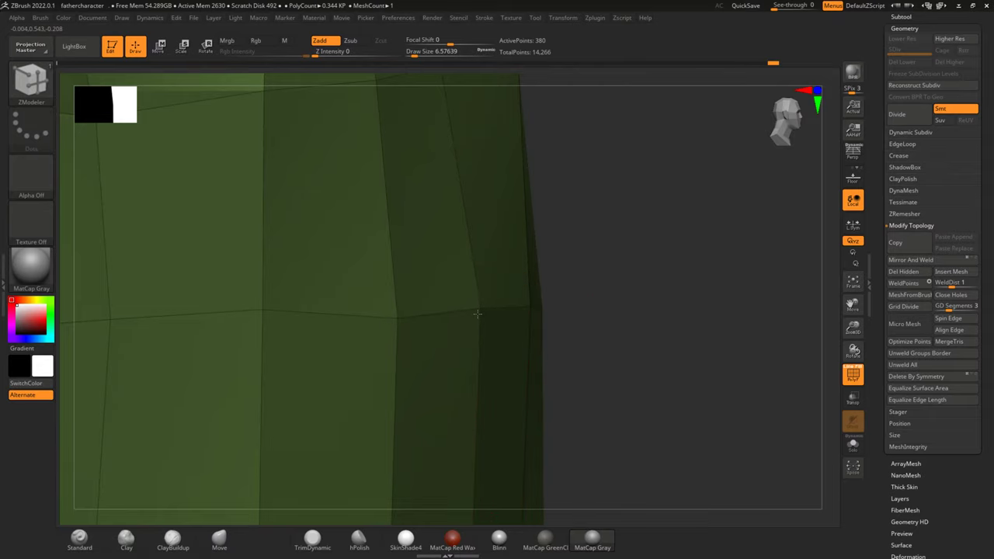
pyautogui.moveTo(477, 313)
pyautogui.mouseDown()
pyautogui.moveTo(605, 303)
pyautogui.moveTo(657, 286)
pyautogui.mouseUp()
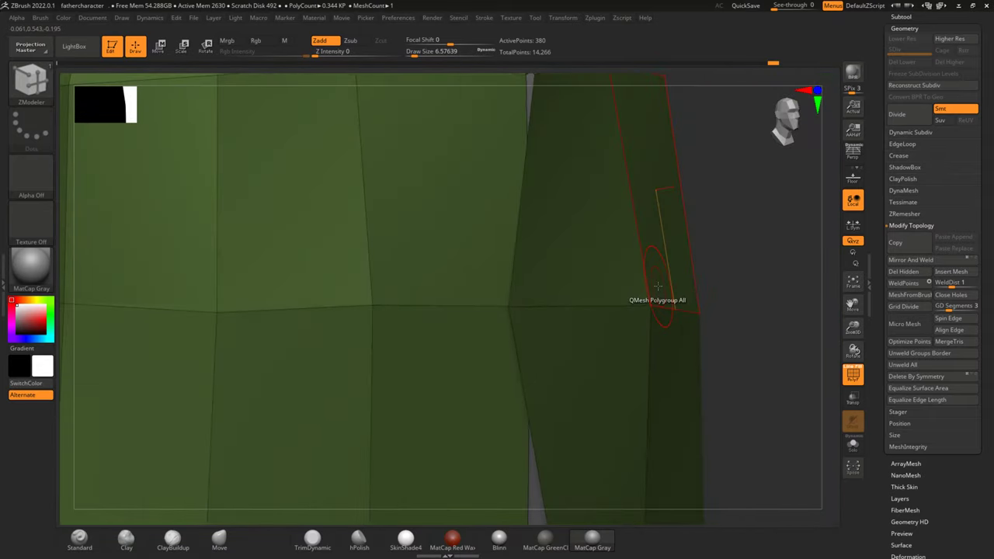
pyautogui.press('f')
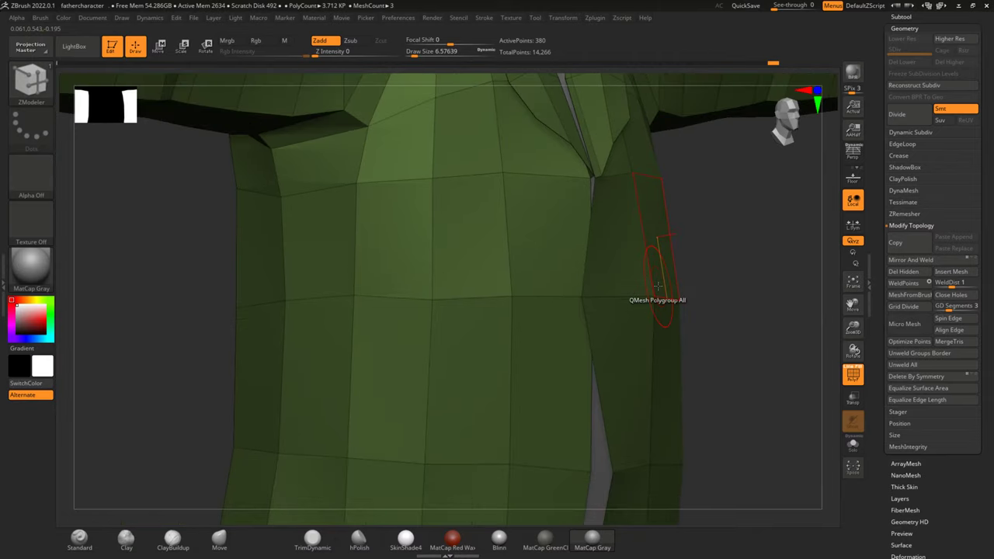
pyautogui.moveTo(744, 324)
pyautogui.mouseDown()
pyautogui.moveTo(343, 360)
pyautogui.moveTo(280, 319)
pyautogui.moveTo(489, 334)
pyautogui.mouseUp()
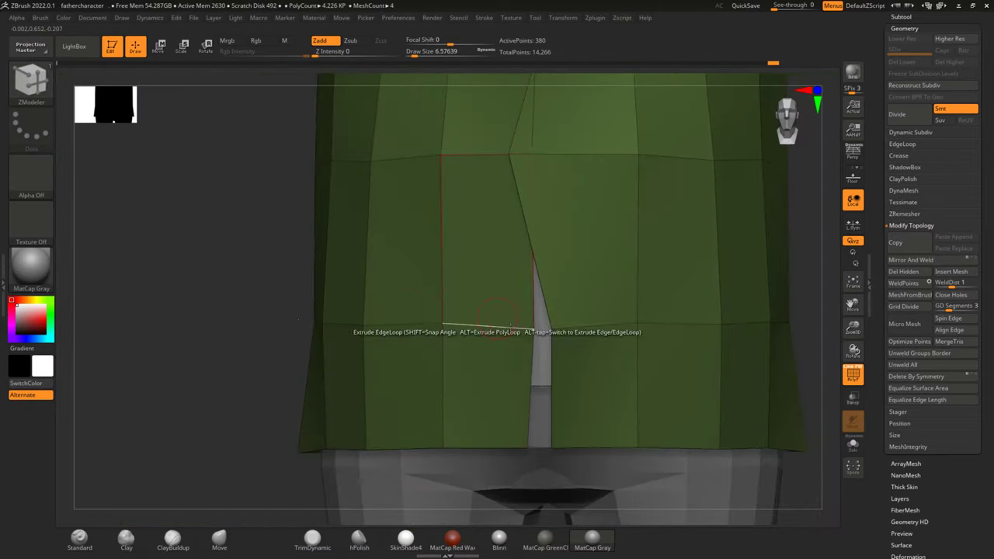
# Step: Pull the lowest gap point left to nearly close the lower opening
pyautogui.moveTo(552, 329); pyautogui.dragTo(505, 331)
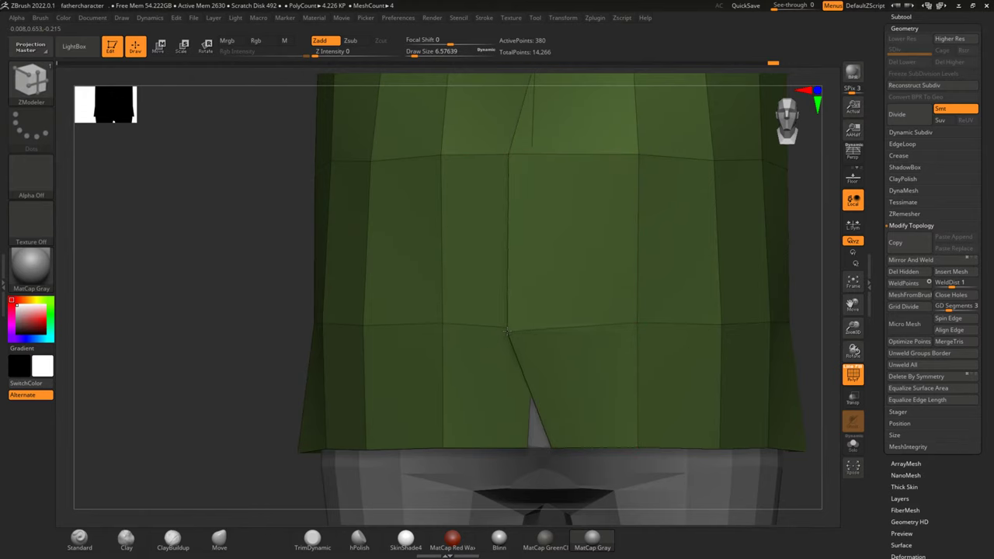
pyautogui.moveTo(200, 253); pyautogui.dragTo(251, 334)
pyautogui.moveTo(714, 267); pyautogui.dragTo(575, 239)
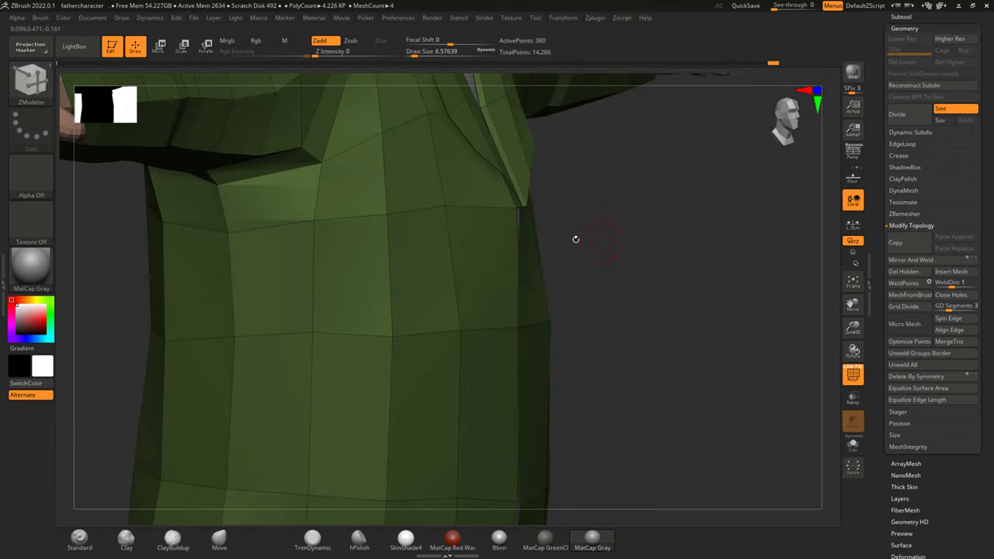
pyautogui.moveTo(652, 230); pyautogui.dragTo(566, 217)
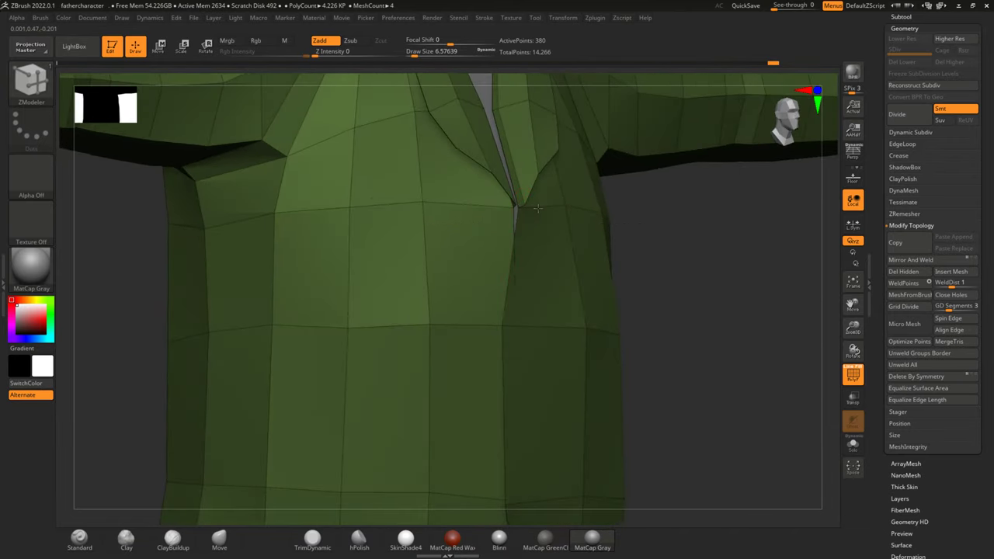
# Step: Weld the V-neck tip point into its neighbour and give the jacket mesh thickness
pyautogui.moveTo(516, 206); pyautogui.dragTo(547, 205)
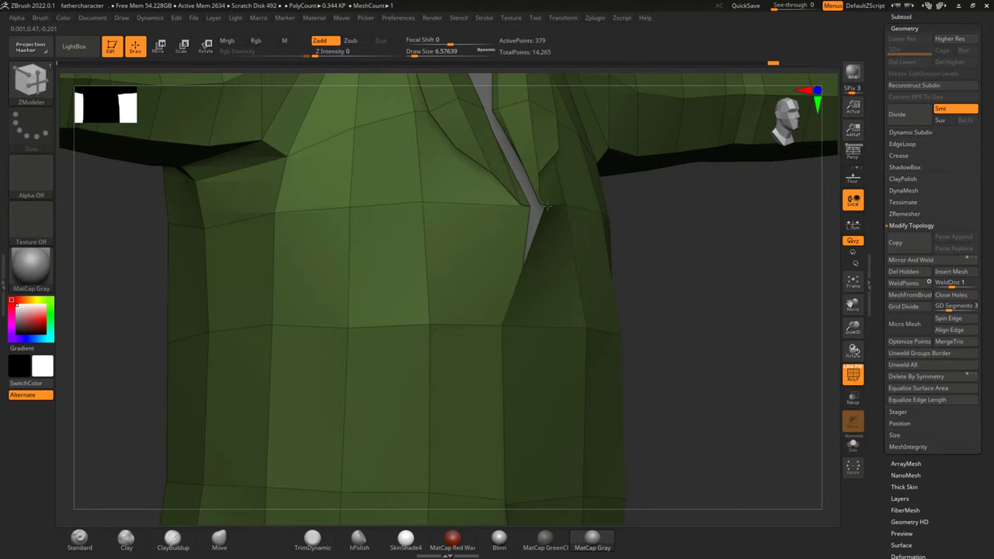
pyautogui.moveTo(716, 271)
pyautogui.mouseDown()
pyautogui.moveTo(805, 266)
pyautogui.moveTo(735, 317)
pyautogui.moveTo(590, 305)
pyautogui.mouseUp()
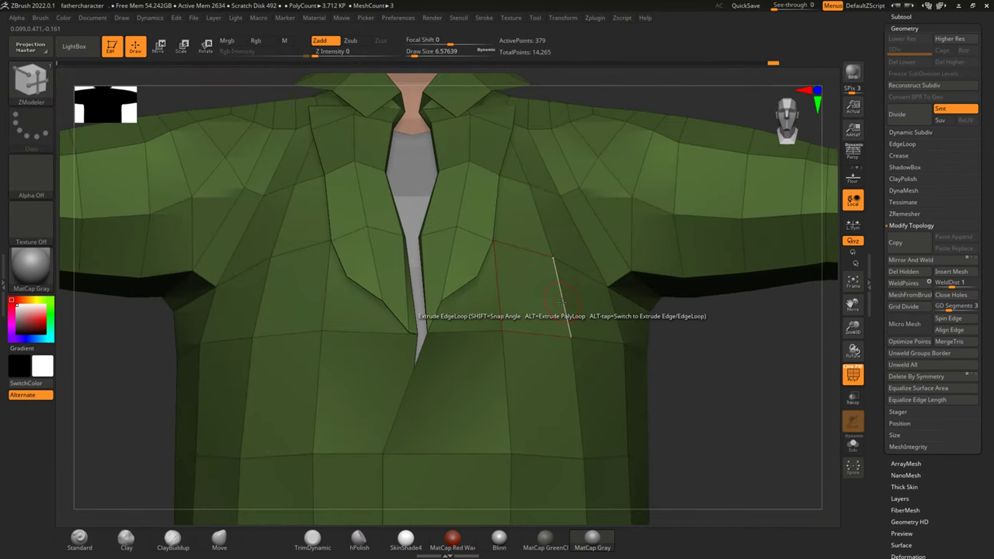
pyautogui.scroll(-3, 561, 305)
pyautogui.moveTo(675, 341)
pyautogui.mouseDown()
pyautogui.moveTo(692, 336)
pyautogui.moveTo(655, 365)
pyautogui.mouseUp()
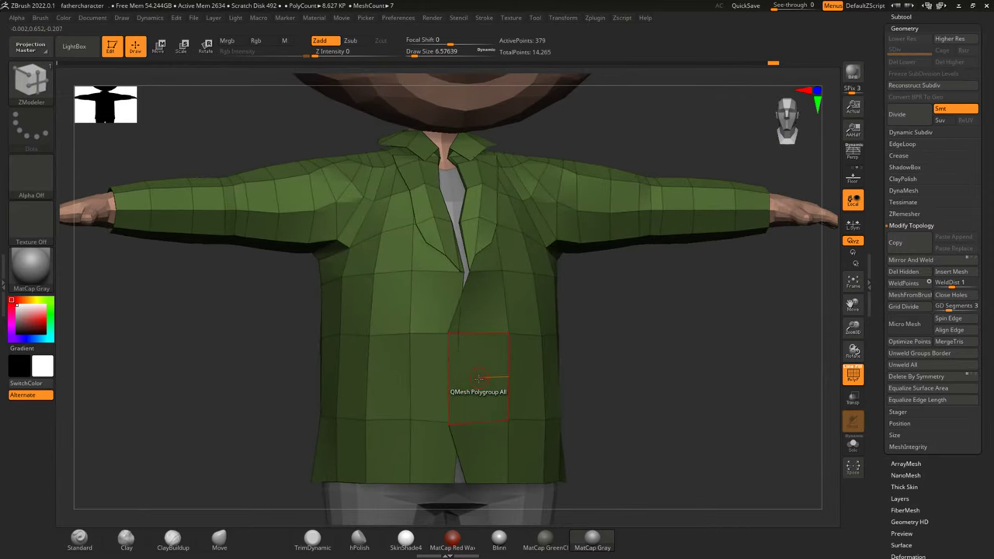
pyautogui.click(487, 381)
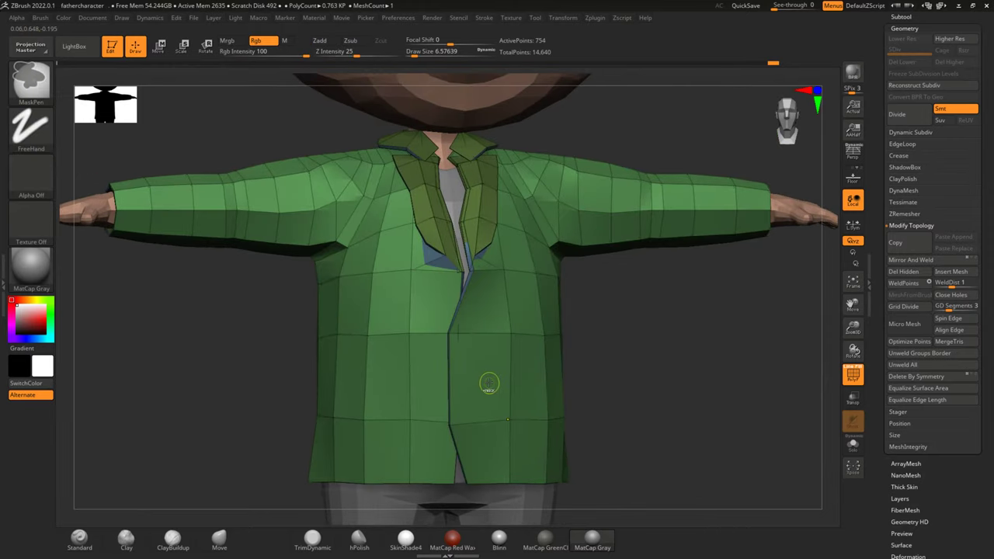
# Step: Compare the jacket with and without thickness, keep it thickened, and hide Polyframe
pyautogui.hotkey('ctrl', 'z')
pyautogui.click(491, 378)
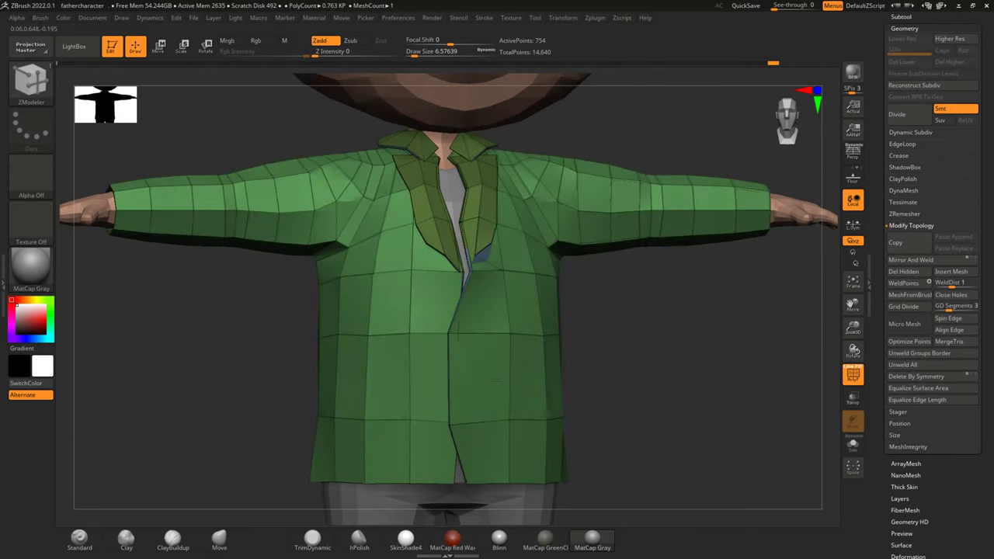
pyautogui.moveTo(691, 359)
pyautogui.mouseDown()
pyautogui.moveTo(681, 368)
pyautogui.moveTo(694, 395)
pyautogui.moveTo(714, 382)
pyautogui.moveTo(691, 382)
pyautogui.moveTo(702, 420)
pyautogui.moveTo(734, 274)
pyautogui.mouseUp()
pyautogui.click(852, 377)
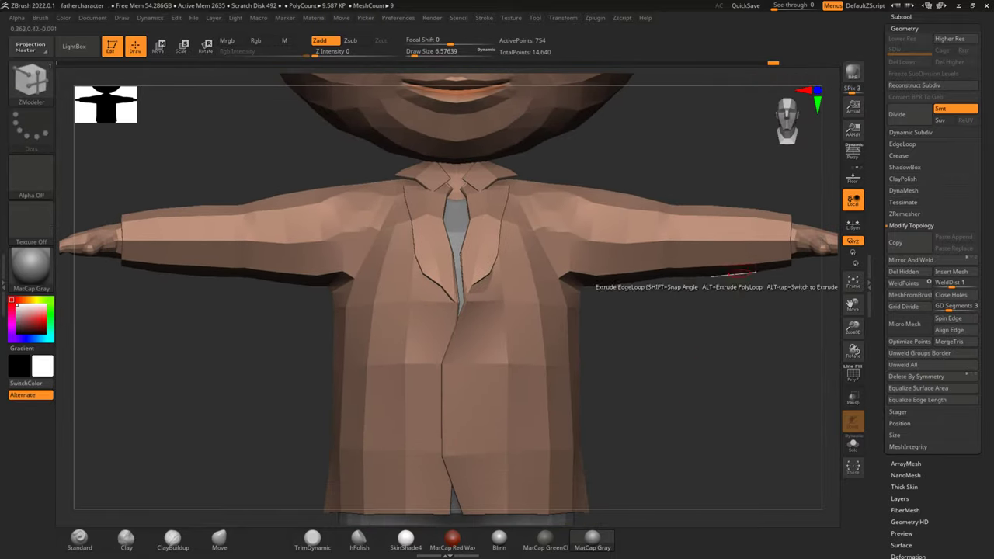
# Step: Enable Geometry > Dynamic Subdiv to preview the thickened jacket smoothly subdivided
pyautogui.moveTo(686, 365); pyautogui.dragTo(684, 415)
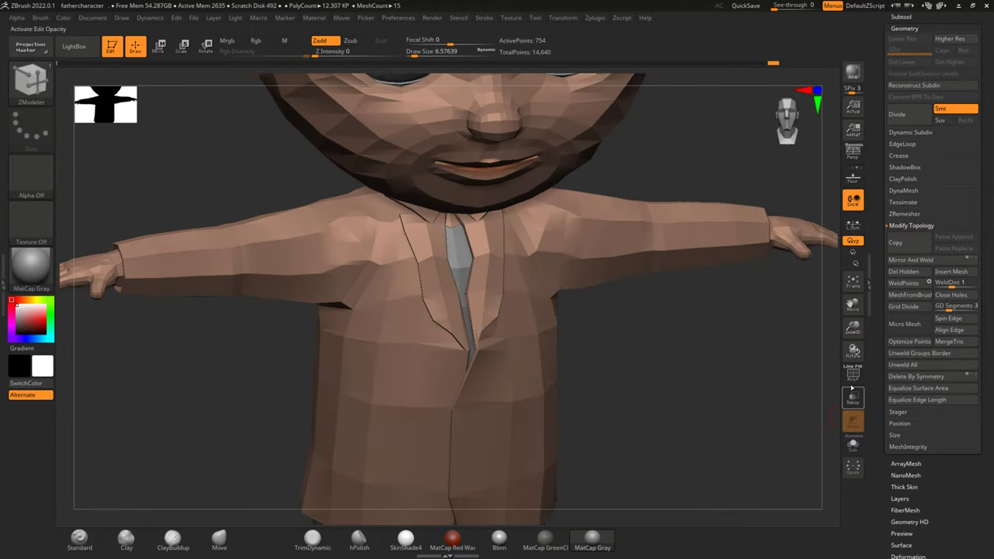
pyautogui.click(851, 379)
pyautogui.click(848, 381)
pyautogui.click(907, 132)
pyautogui.click(900, 147)
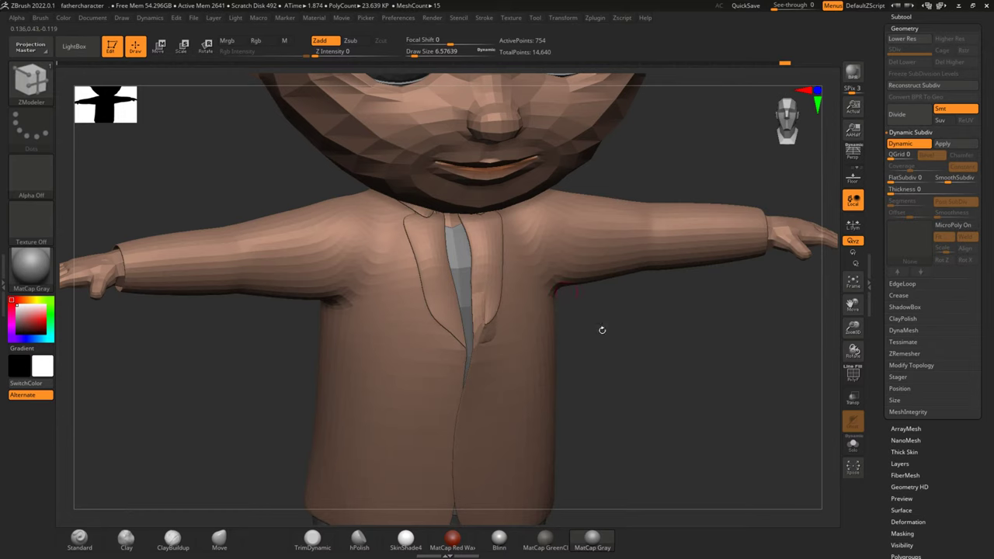
# Step: Orbit and zoom around the jacket chest to inspect the smoothed preview
pyautogui.moveTo(601, 329); pyautogui.dragTo(666, 345)
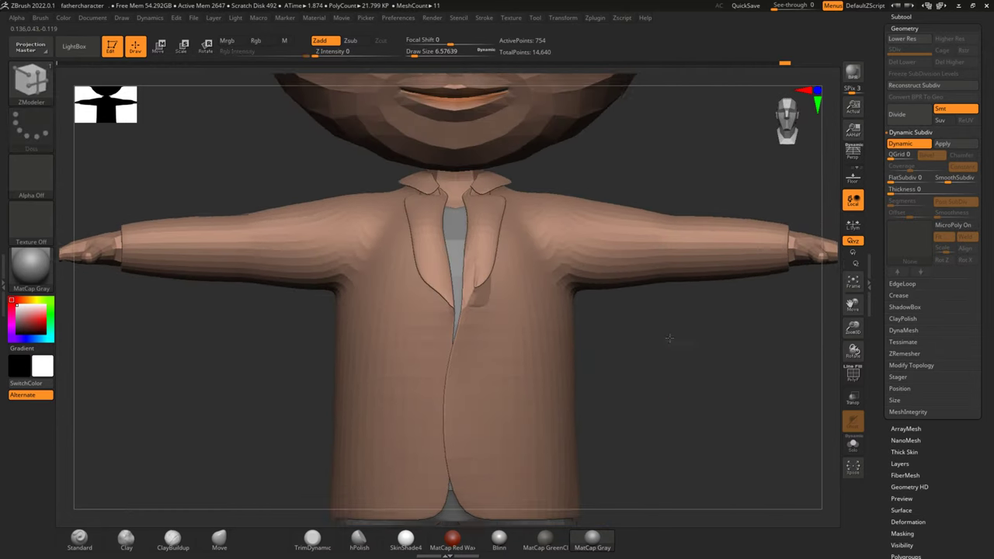
pyautogui.moveTo(663, 344); pyautogui.dragTo(619, 322)
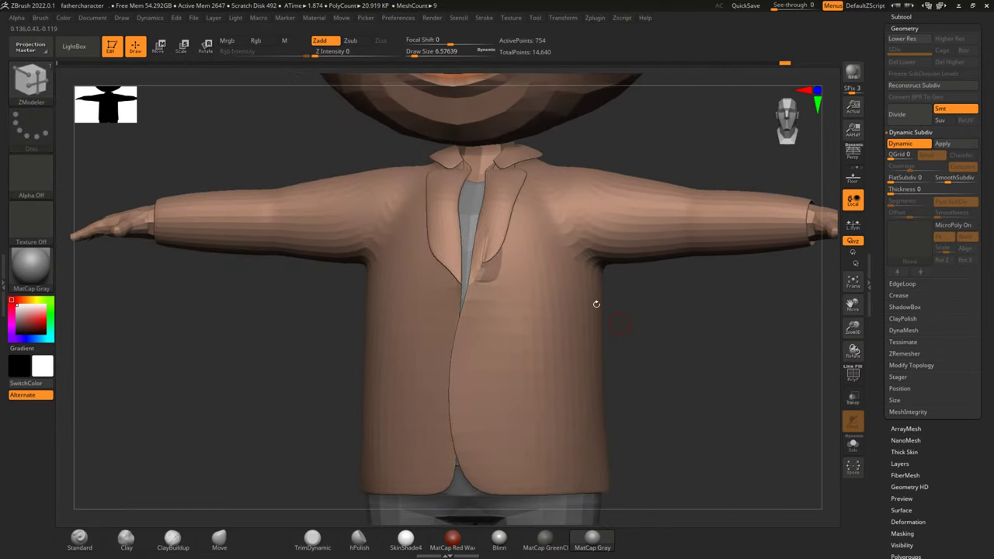
pyautogui.scroll(3, 535, 268)
pyautogui.scroll(2, 535, 268)
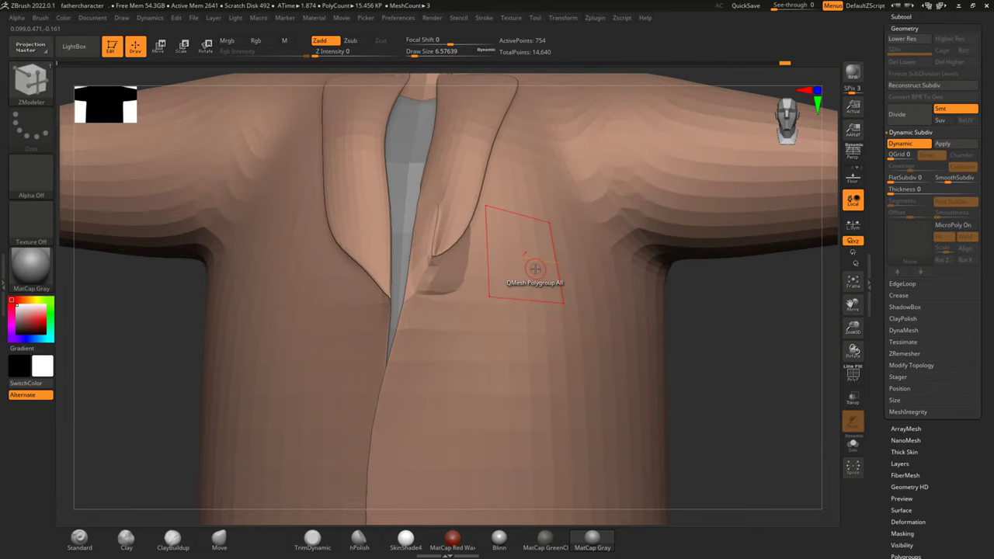
pyautogui.moveTo(694, 368); pyautogui.dragTo(683, 420)
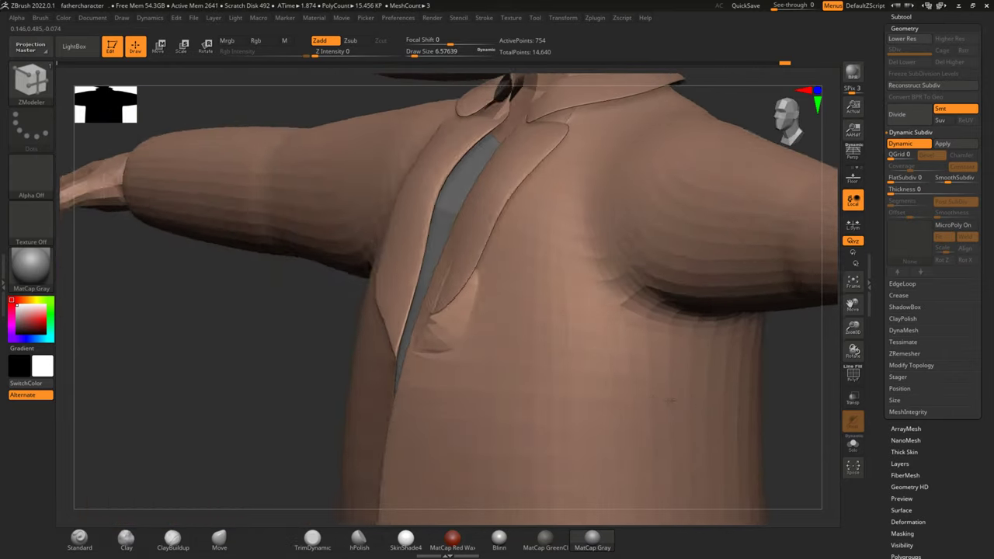
# Step: Toggle Dynamic Subdiv off with Shift+D to view the faceted low-poly cage
pyautogui.press('ctrl')
pyautogui.hotkey('shift', 'd')
pyautogui.press('ctrl')
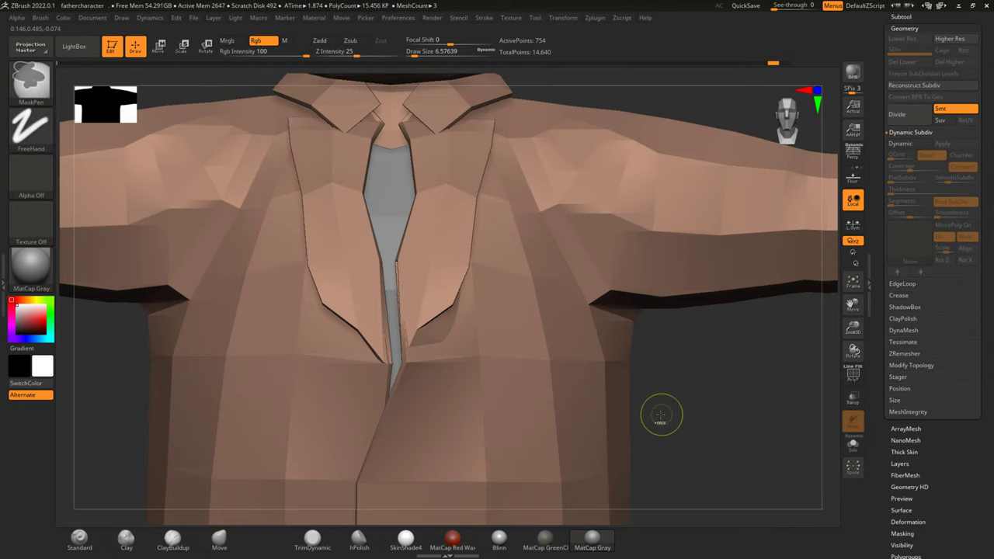
pyautogui.moveTo(675, 411)
pyautogui.mouseDown()
pyautogui.moveTo(726, 410)
pyautogui.moveTo(671, 405)
pyautogui.mouseUp()
pyautogui.press('ctrl')
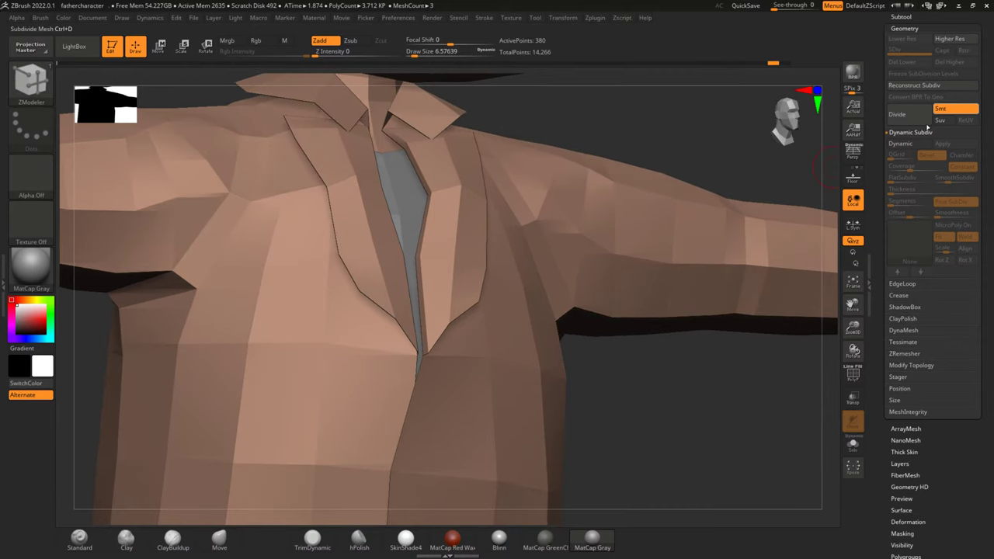
pyautogui.click(909, 143)
# Step: Show the low-poly jacket with PolyF on and set ZModeler to Insert EdgeLoop
pyautogui.moveTo(687, 412)
pyautogui.mouseDown()
pyautogui.moveTo(713, 444)
pyautogui.moveTo(701, 402)
pyautogui.moveTo(712, 295)
pyautogui.moveTo(734, 407)
pyautogui.moveTo(723, 326)
pyautogui.mouseUp()
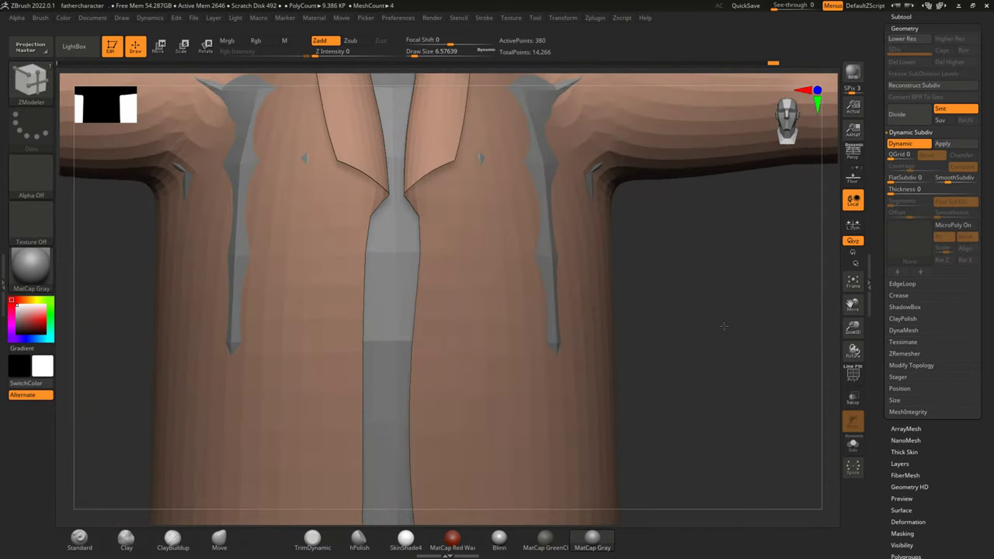
pyautogui.hotkey('shift', 'd')
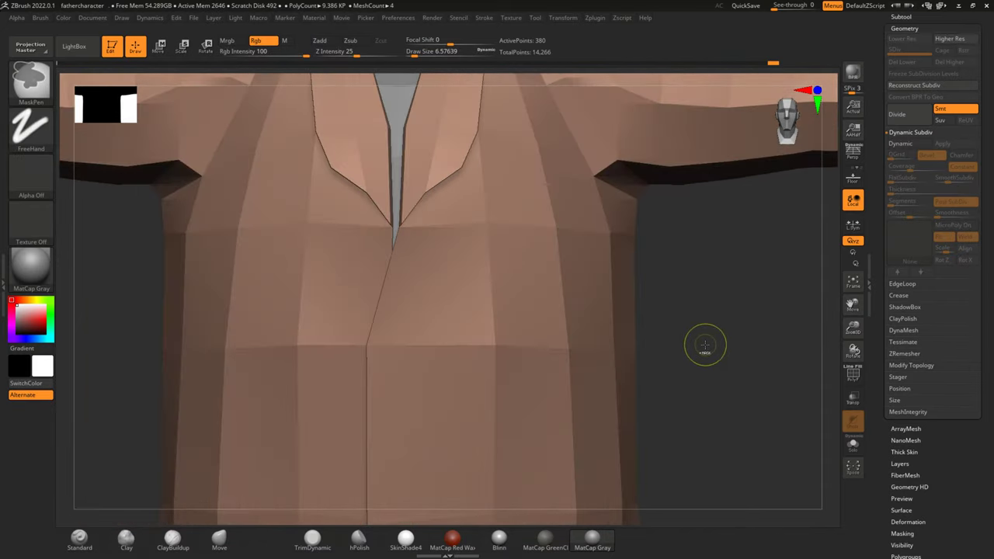
pyautogui.moveTo(711, 343)
pyautogui.keyDown('alt'); pyautogui.mouseDown()
pyautogui.moveTo(723, 282)
pyautogui.moveTo(737, 273)
pyautogui.moveTo(742, 353)
pyautogui.moveTo(734, 299)
pyautogui.mouseUp(); pyautogui.keyUp('alt')
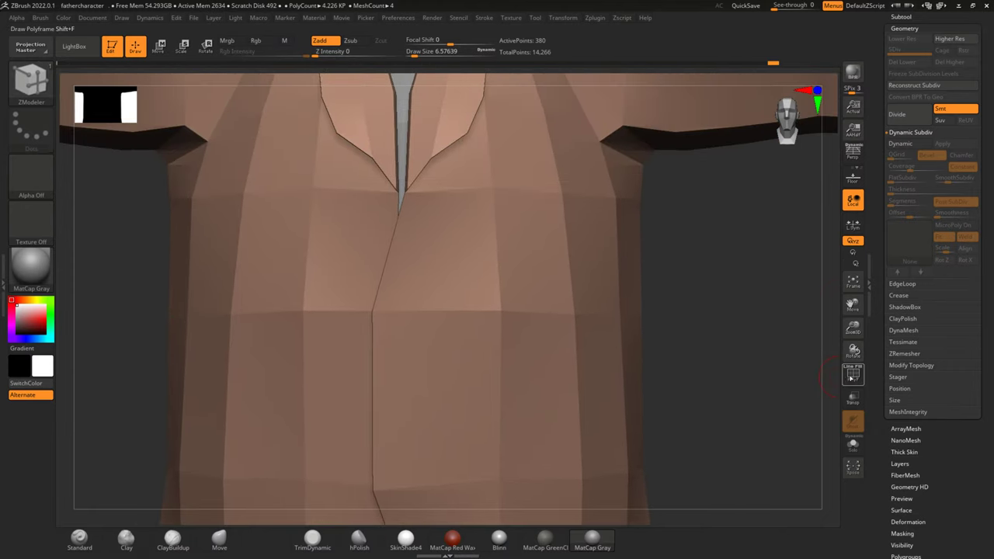
pyautogui.click(853, 375)
pyautogui.press('space')
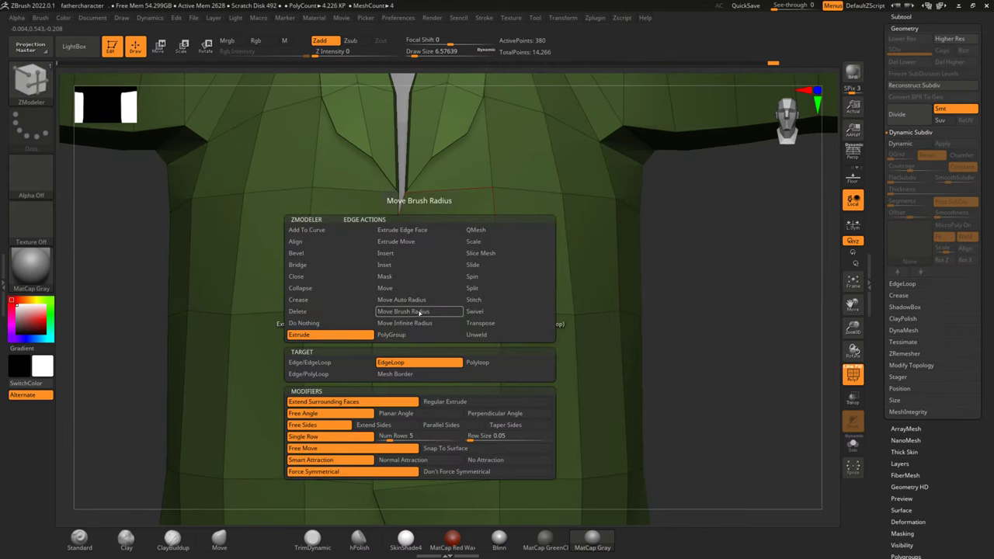
pyautogui.click(389, 253)
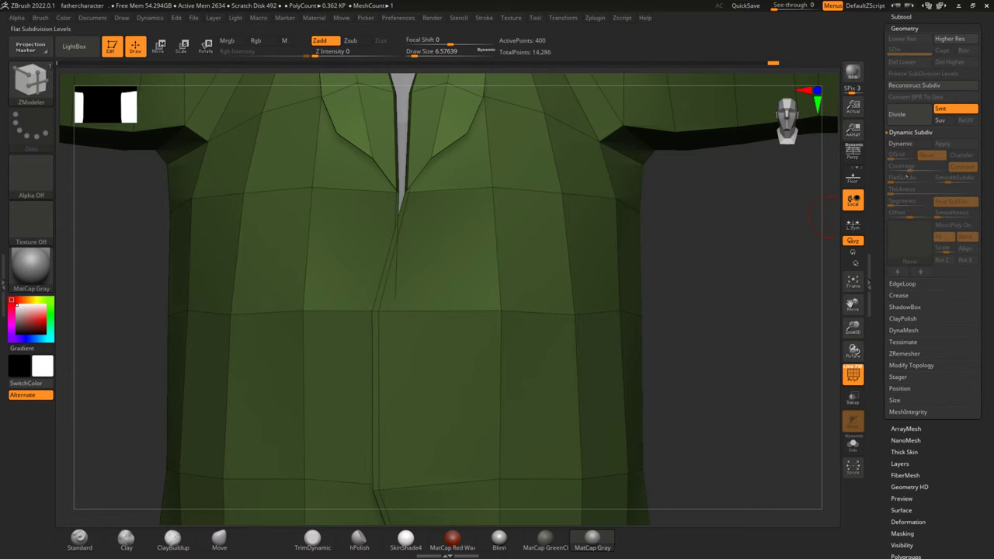
# Step: Check the collar and shoulders under Dynamic Subdiv, then return to the low-poly cage
pyautogui.click(905, 147)
pyautogui.moveTo(718, 320)
pyautogui.mouseDown()
pyautogui.moveTo(716, 295)
pyautogui.moveTo(753, 398)
pyautogui.mouseUp()
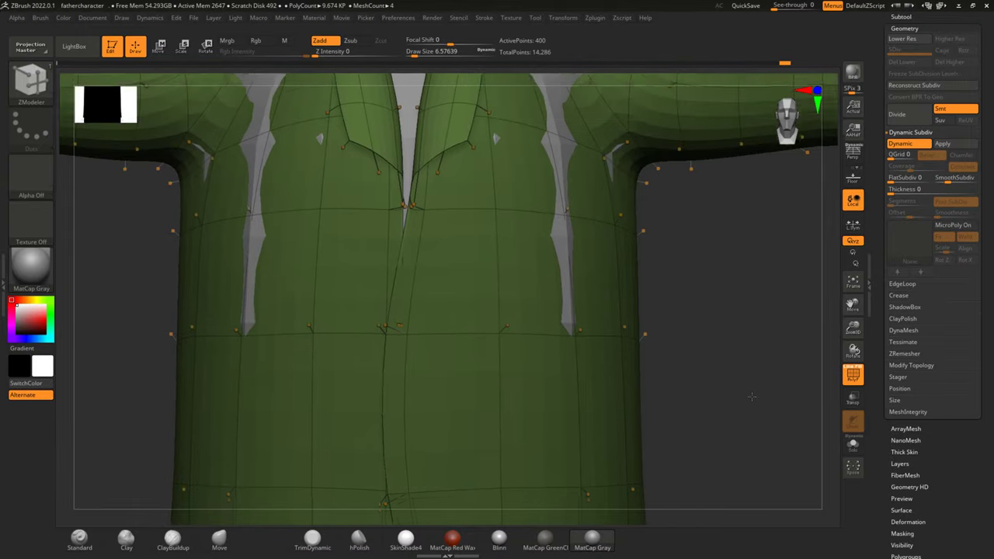
pyautogui.moveTo(741, 365)
pyautogui.mouseDown()
pyautogui.moveTo(754, 428)
pyautogui.moveTo(815, 248)
pyautogui.mouseUp()
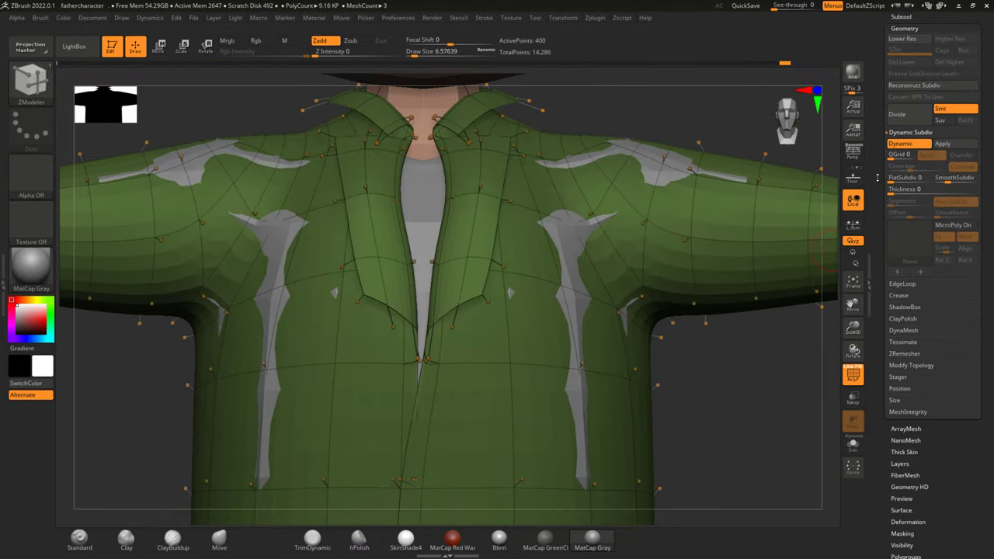
pyautogui.click(901, 145)
pyautogui.moveTo(776, 365)
pyautogui.mouseDown()
pyautogui.moveTo(750, 337)
pyautogui.moveTo(761, 445)
pyautogui.moveTo(725, 328)
pyautogui.mouseUp()
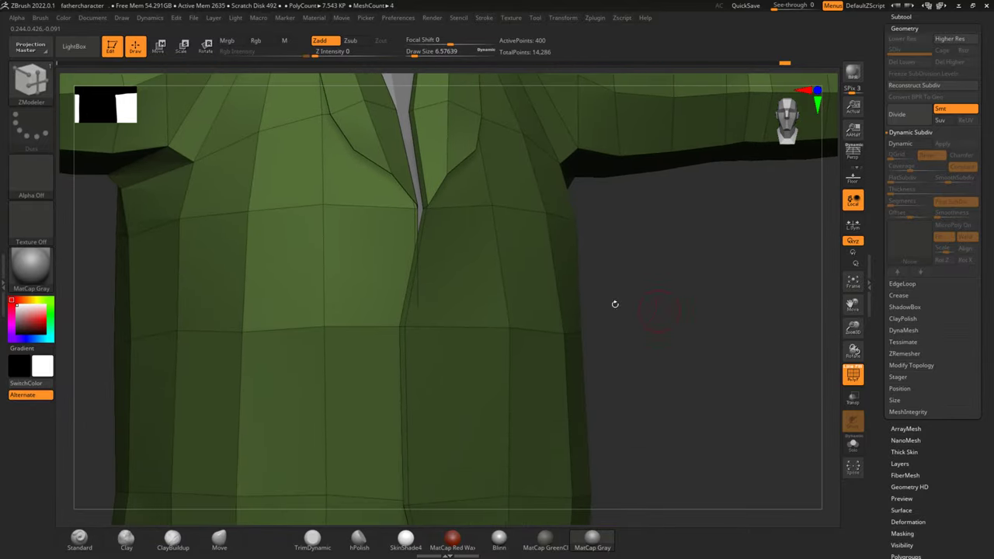
pyautogui.moveTo(670, 310)
pyautogui.mouseDown()
pyautogui.moveTo(670, 339)
pyautogui.moveTo(552, 326)
pyautogui.mouseUp()
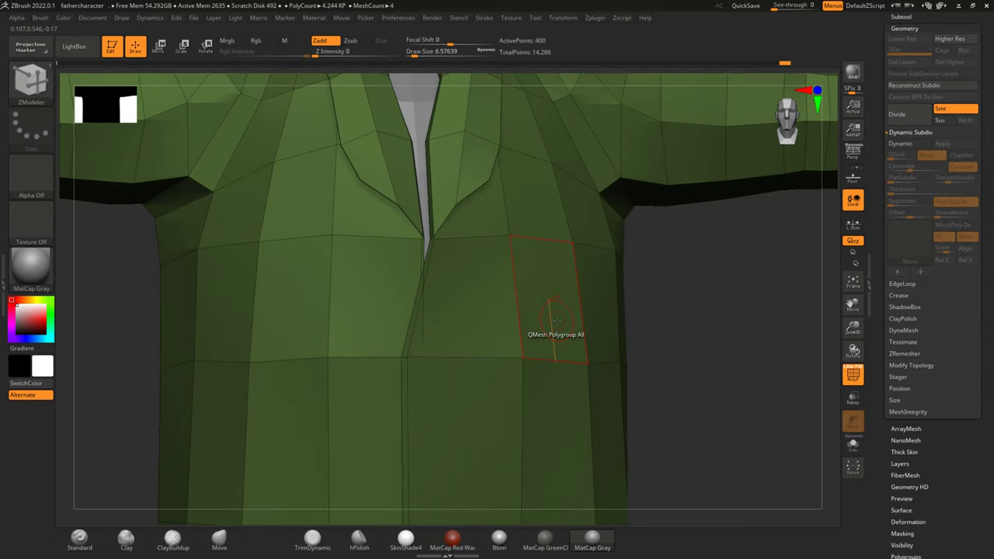
# Step: Extrude the whole jacket with QMesh for thickness, reaching 800 points, and preview it smoothed
pyautogui.hotkey('shift', 'f')
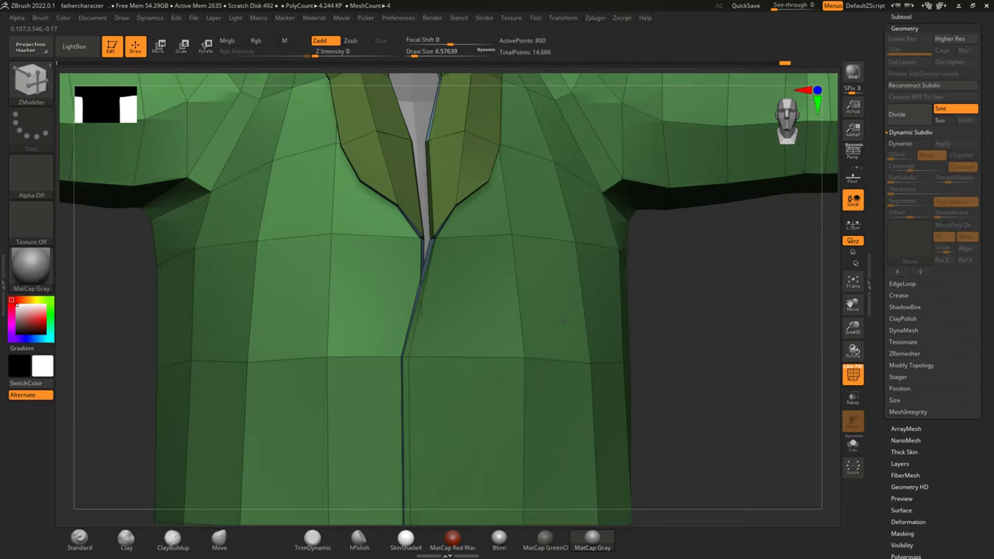
pyautogui.moveTo(718, 345)
pyautogui.mouseDown()
pyautogui.moveTo(733, 344)
pyautogui.moveTo(701, 277)
pyautogui.moveTo(699, 326)
pyautogui.moveTo(722, 329)
pyautogui.moveTo(718, 277)
pyautogui.moveTo(721, 422)
pyautogui.moveTo(741, 388)
pyautogui.mouseUp()
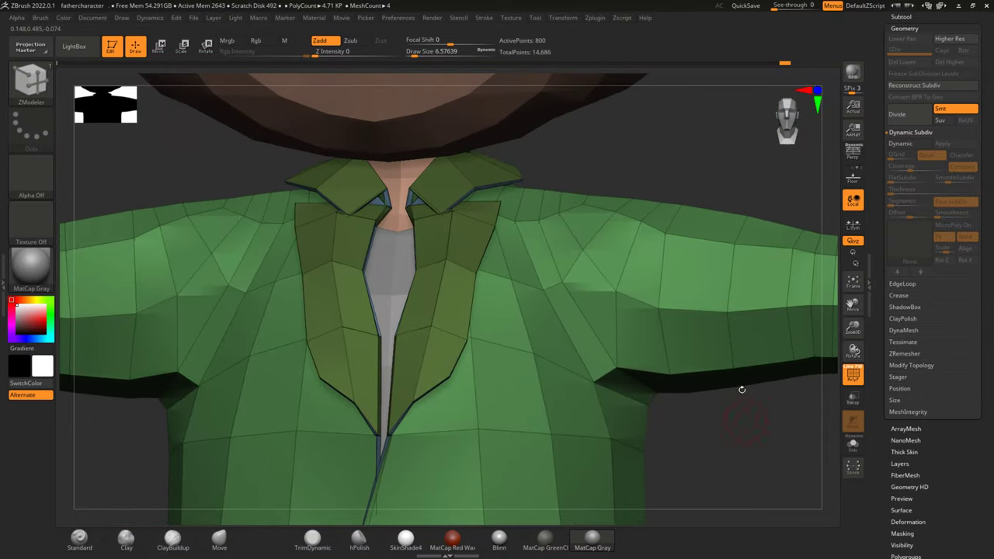
pyautogui.click(912, 143)
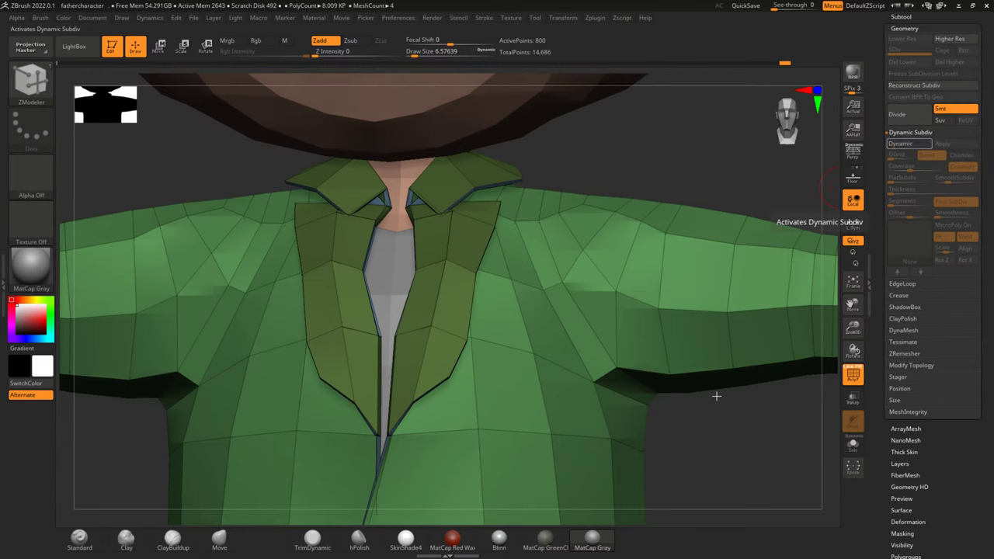
# Step: Undo the jacket thickening back to 400 points and show polygroups and wireframe again
pyautogui.click(852, 372)
pyautogui.moveTo(721, 448)
pyautogui.mouseDown()
pyautogui.moveTo(726, 413)
pyautogui.moveTo(711, 451)
pyautogui.moveTo(758, 434)
pyautogui.moveTo(692, 439)
pyautogui.moveTo(740, 355)
pyautogui.moveTo(730, 325)
pyautogui.moveTo(721, 333)
pyautogui.moveTo(742, 395)
pyautogui.moveTo(719, 404)
pyautogui.moveTo(723, 308)
pyautogui.moveTo(749, 341)
pyautogui.moveTo(713, 337)
pyautogui.moveTo(727, 330)
pyautogui.moveTo(745, 353)
pyautogui.moveTo(753, 395)
pyautogui.moveTo(739, 399)
pyautogui.moveTo(736, 381)
pyautogui.mouseUp()
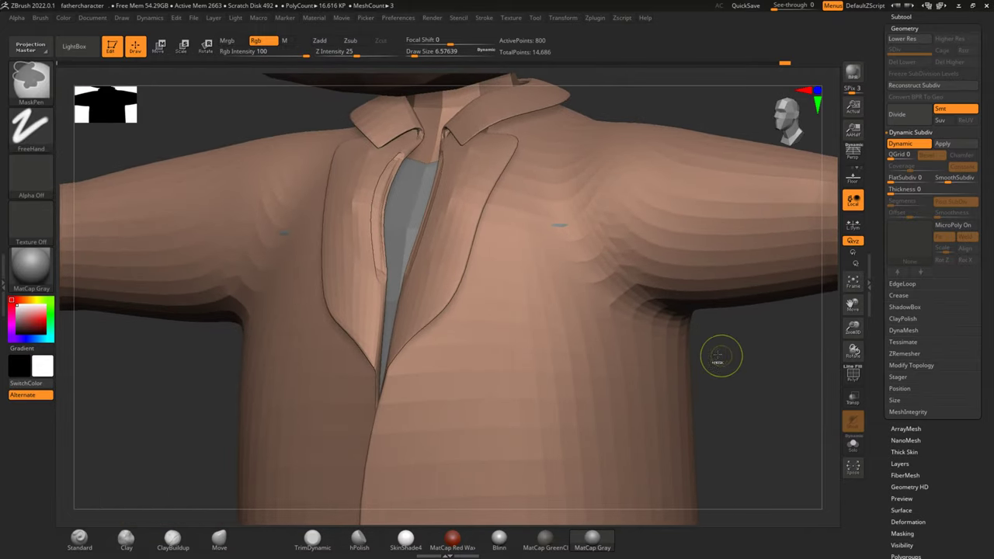
pyautogui.hotkey('shift', 'd')
pyautogui.hotkey('shift', 'd')
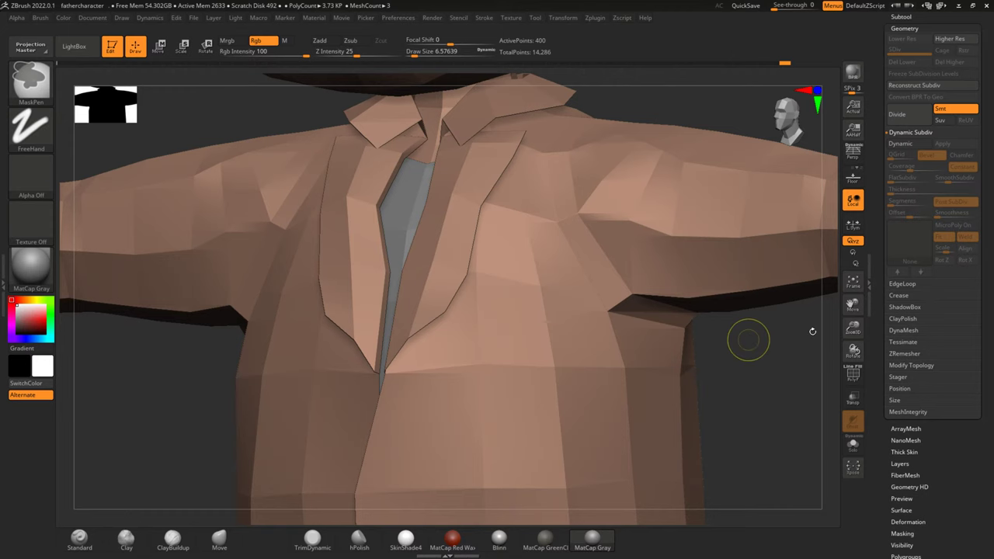
pyautogui.click(852, 375)
# Step: Toggle the smooth subdivision preview off and return to the ZModeler brush (BZM)
pyautogui.press('d')
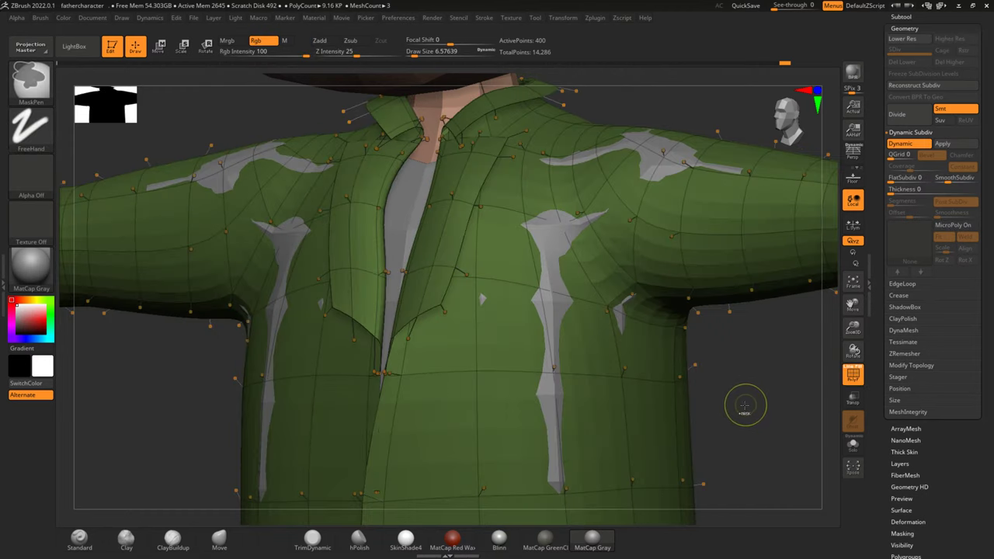
pyautogui.hotkey('shift', 'd')
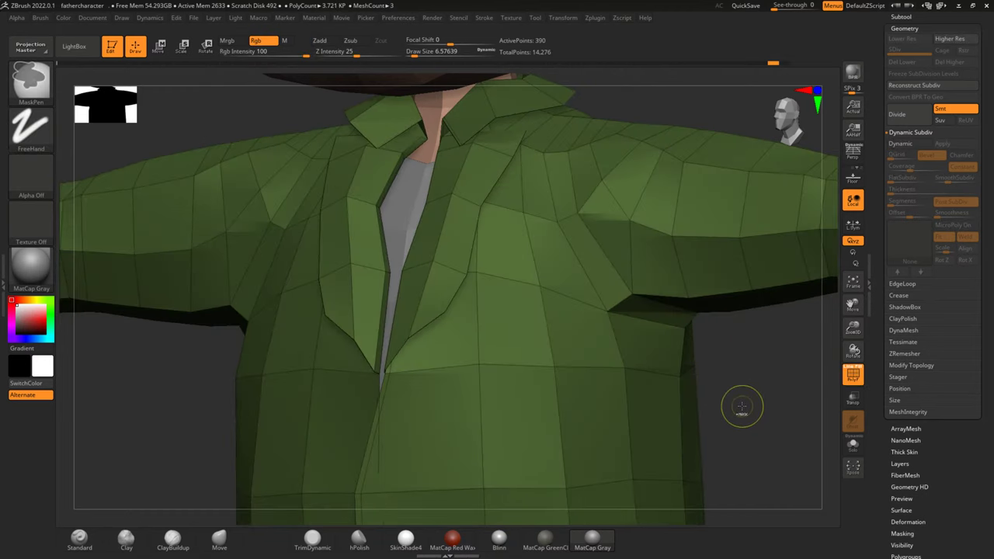
pyautogui.press('b')
pyautogui.press('z')
pyautogui.press('m')
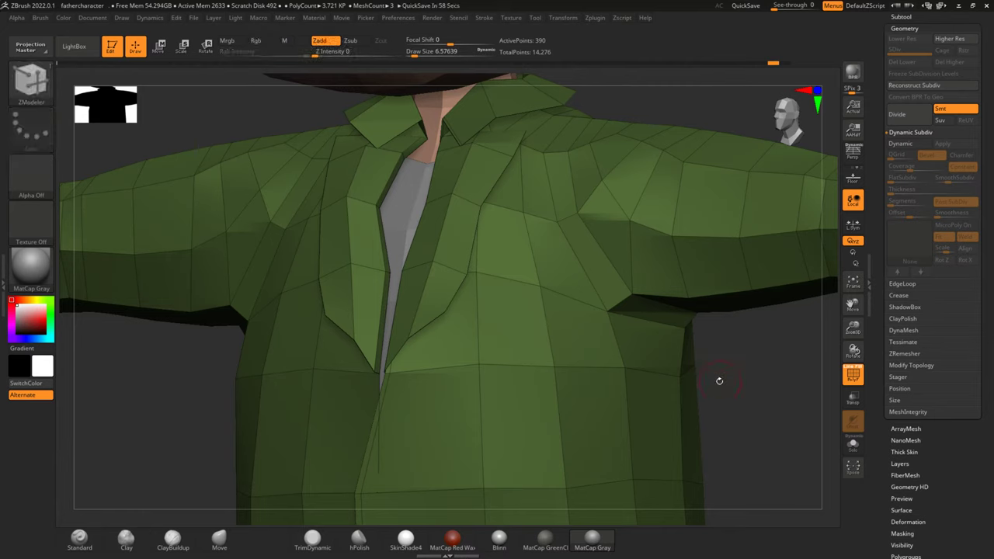
# Step: Orbit around the jacket and arm, briefly hiding and reshowing the polygroup colours
pyautogui.moveTo(763, 402)
pyautogui.mouseDown()
pyautogui.moveTo(794, 401)
pyautogui.moveTo(781, 406)
pyautogui.moveTo(789, 409)
pyautogui.moveTo(714, 387)
pyautogui.mouseUp()
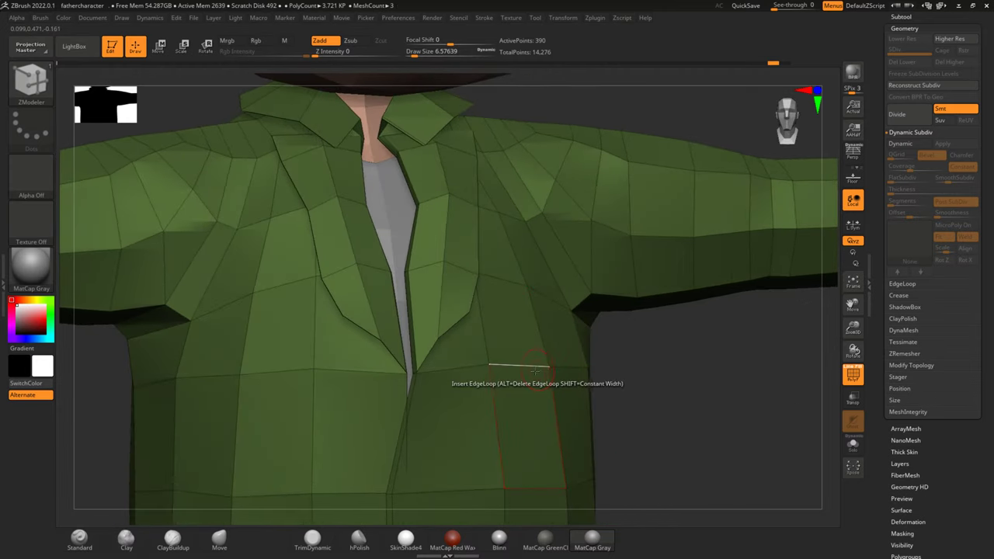
pyautogui.moveTo(721, 412); pyautogui.dragTo(717, 409)
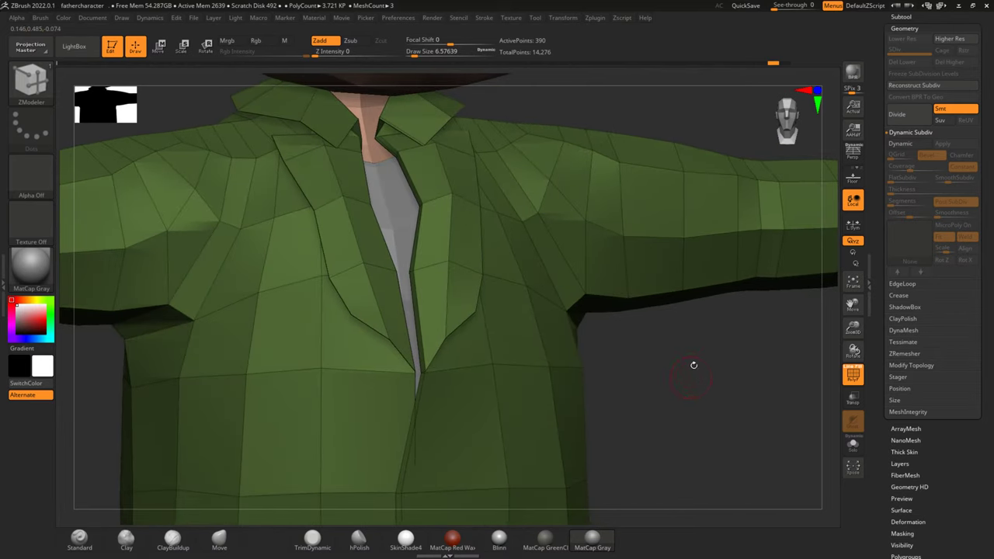
pyautogui.click(853, 376)
pyautogui.click(853, 377)
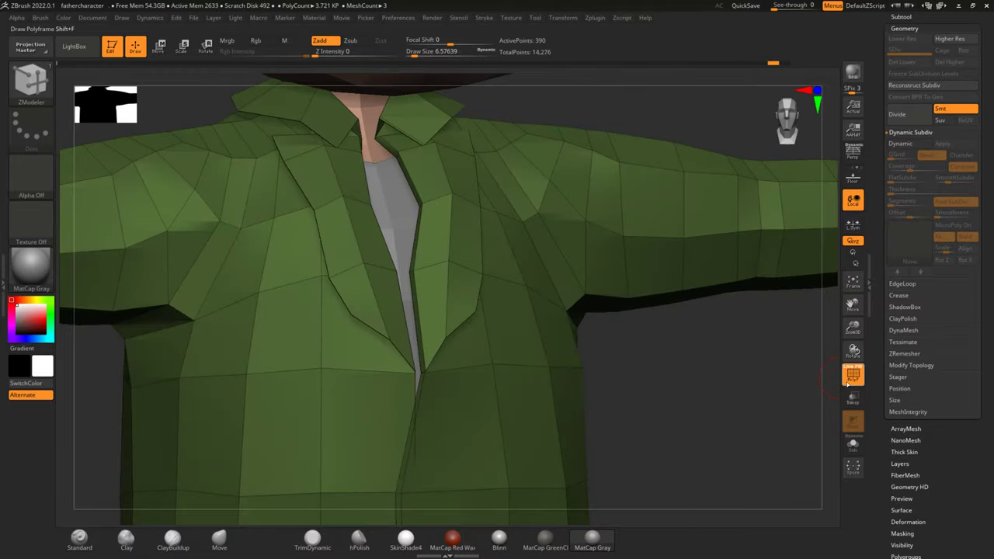
pyautogui.moveTo(771, 377)
pyautogui.mouseDown()
pyautogui.moveTo(685, 395)
pyautogui.moveTo(721, 394)
pyautogui.mouseUp()
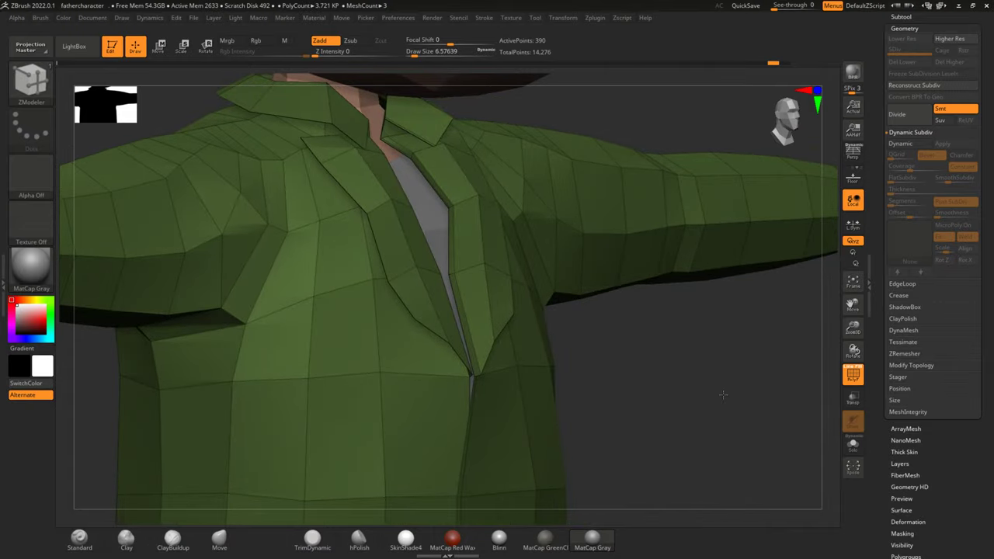
pyautogui.moveTo(722, 395); pyautogui.dragTo(722, 395)
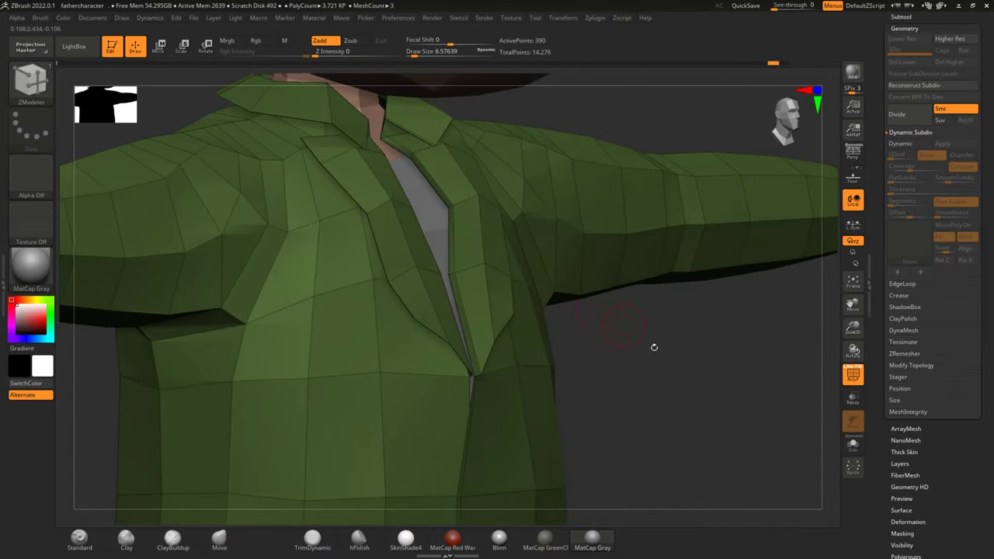
pyautogui.moveTo(653, 347)
pyautogui.mouseDown()
pyautogui.moveTo(717, 417)
pyautogui.moveTo(708, 386)
pyautogui.moveTo(696, 396)
pyautogui.moveTo(706, 395)
pyautogui.mouseUp()
pyautogui.press('ctrl')
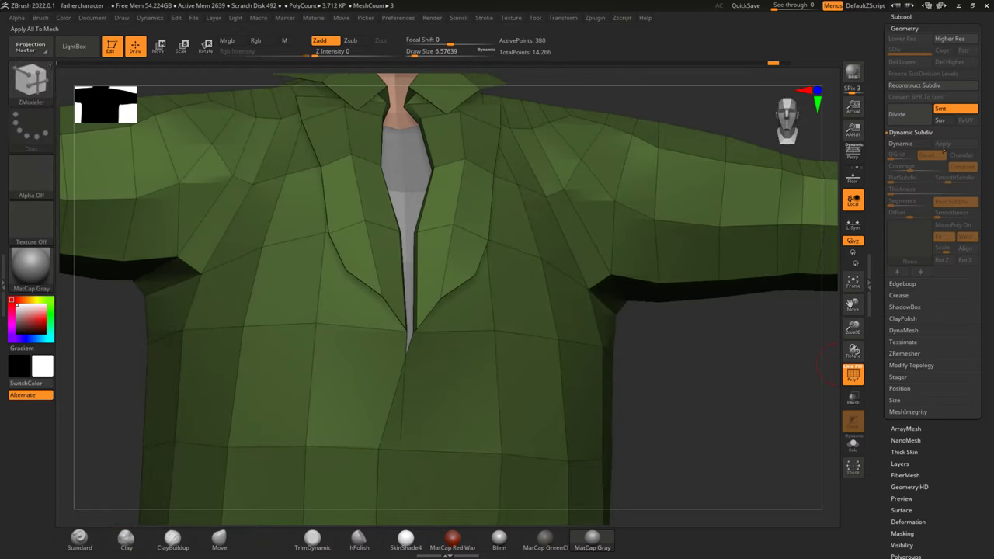
# Step: Check the smoothed preview, then QMesh Polygroup All the jacket to 756 points
pyautogui.click(913, 146)
pyautogui.hotkey('shift', 'd')
pyautogui.moveTo(542, 398); pyautogui.dragTo(549, 398)
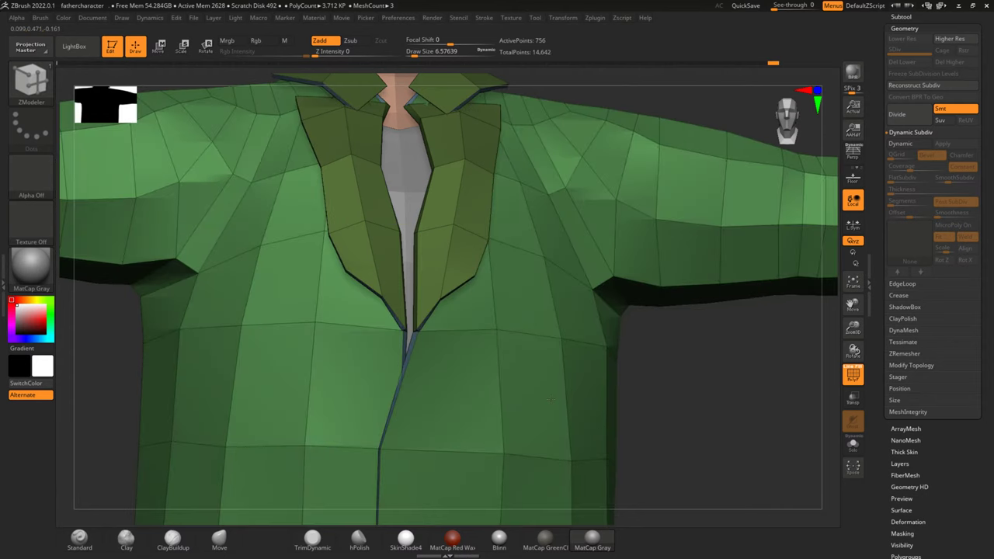
# Step: Preview the thickened jacket smoothed with PolyF off, orbiting down onto the collar
pyautogui.click(899, 144)
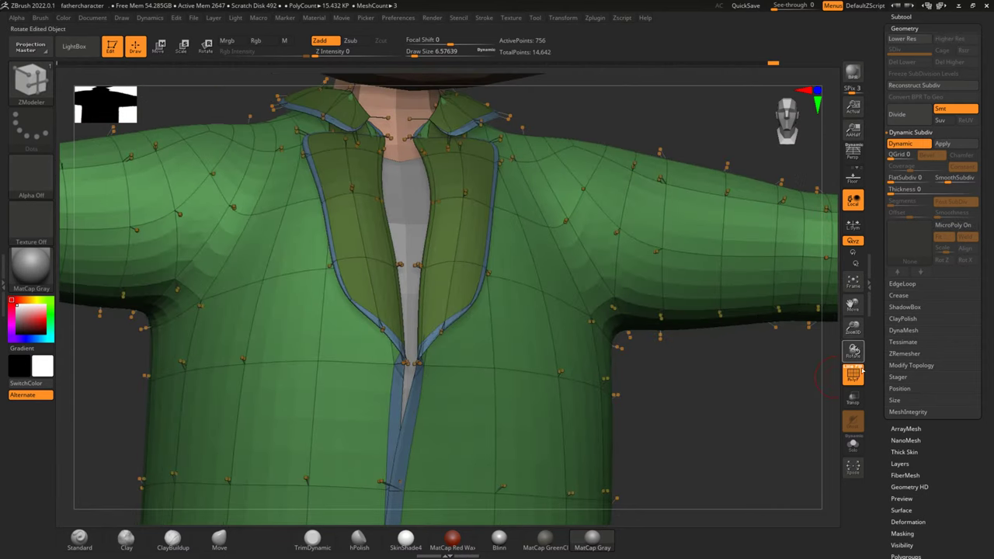
pyautogui.click(853, 375)
pyautogui.moveTo(800, 394)
pyautogui.mouseDown()
pyautogui.moveTo(734, 436)
pyautogui.moveTo(728, 505)
pyautogui.mouseUp()
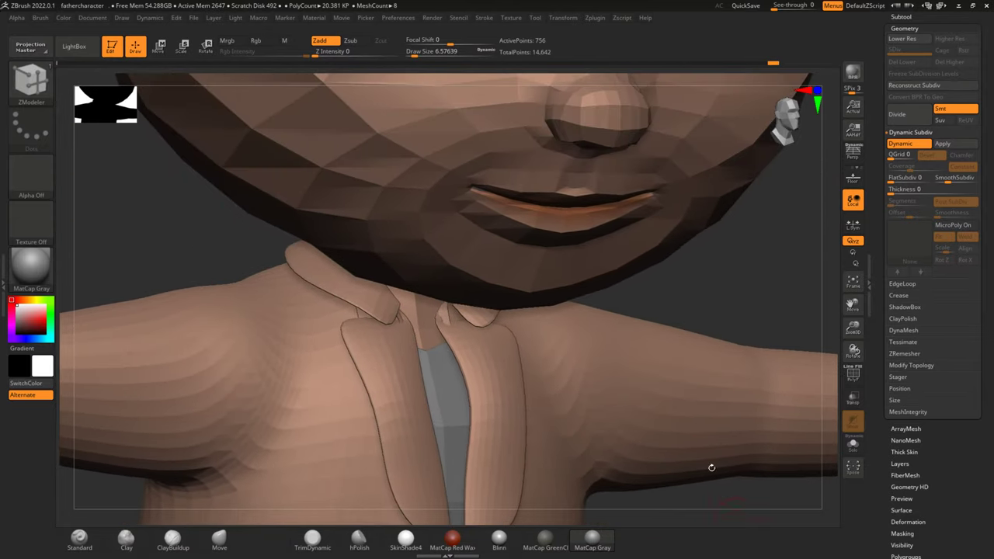
pyautogui.moveTo(737, 297); pyautogui.dragTo(563, 368)
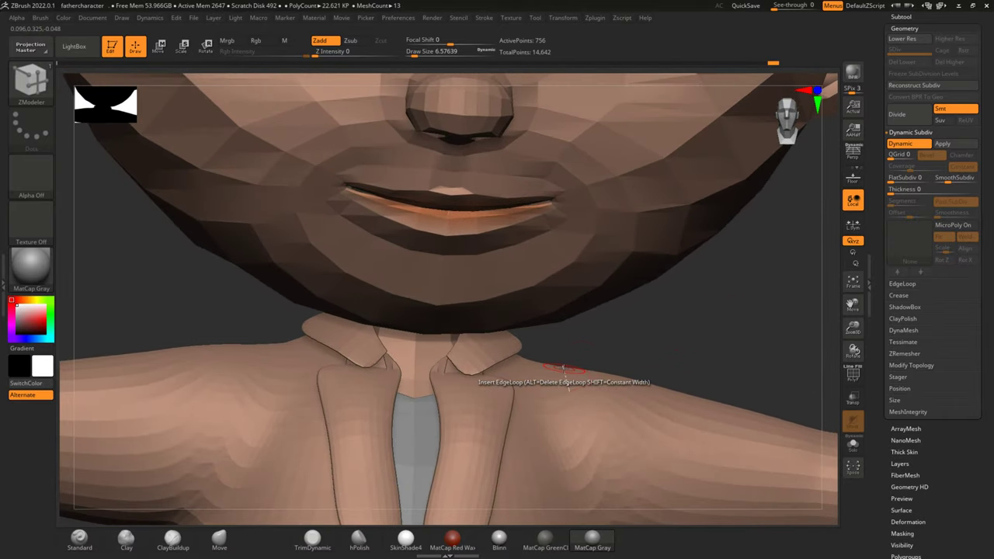
pyautogui.scroll(2, 563, 368)
pyautogui.scroll(2, 563, 368)
pyautogui.moveTo(732, 265); pyautogui.dragTo(742, 309)
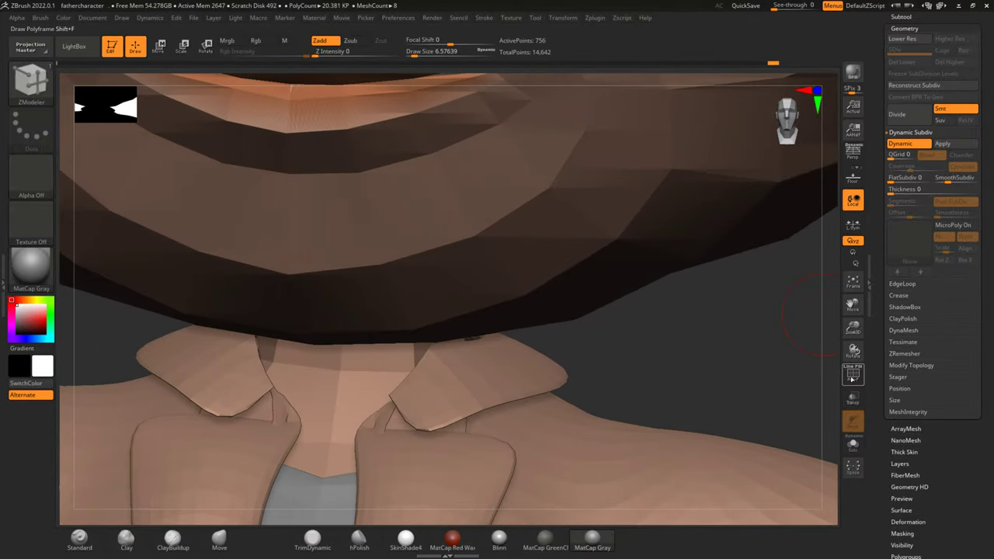
pyautogui.moveTo(680, 364)
pyautogui.mouseDown()
pyautogui.moveTo(740, 295)
pyautogui.moveTo(711, 290)
pyautogui.moveTo(775, 265)
pyautogui.mouseUp()
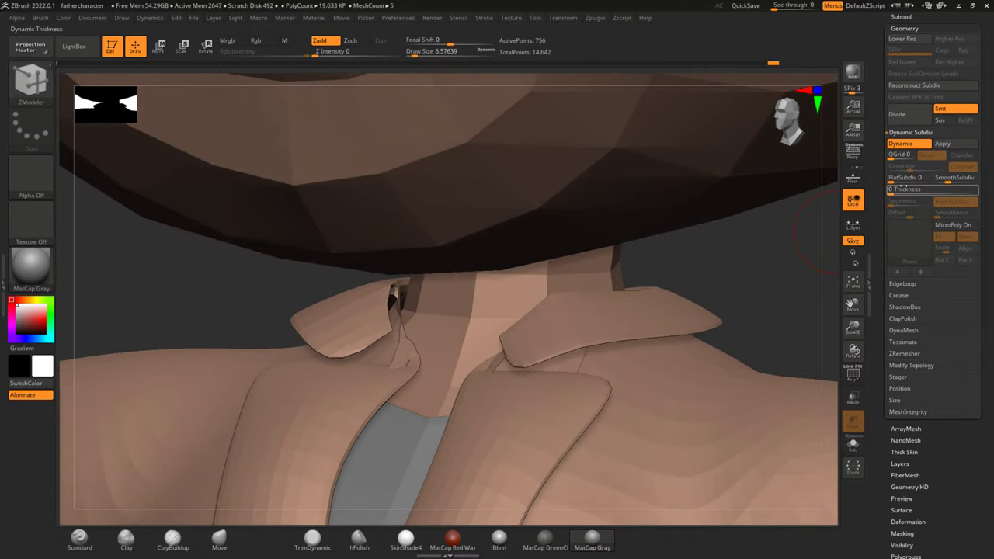
# Step: Return to the faceted low-poly collar with green polygroups and wireframe showing
pyautogui.click(900, 145)
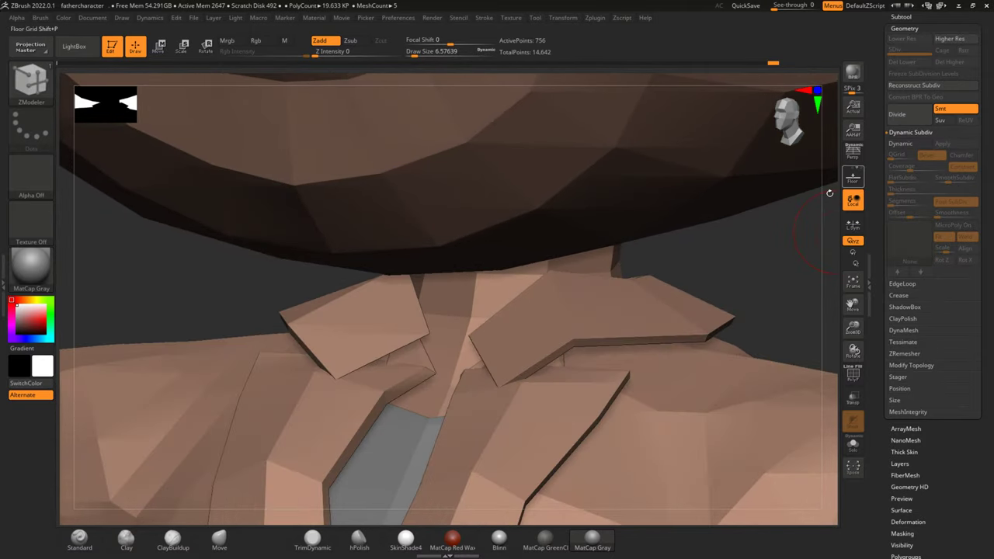
pyautogui.moveTo(783, 306); pyautogui.dragTo(830, 331)
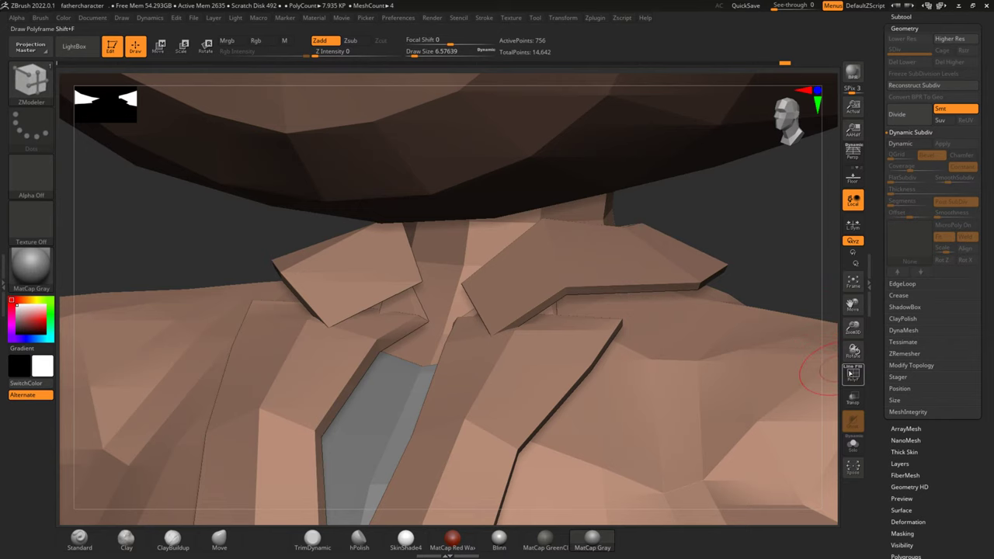
pyautogui.click(853, 374)
pyautogui.moveTo(769, 255); pyautogui.dragTo(776, 261)
pyautogui.press('d')
pyautogui.moveTo(732, 217); pyautogui.dragTo(732, 288)
pyautogui.hotkey('shift', 'd')
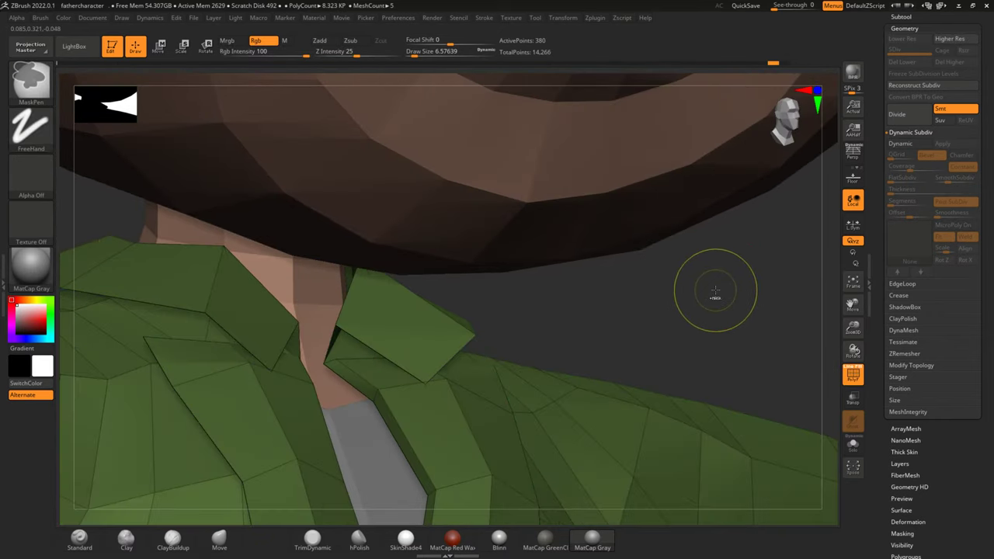
# Step: Orbit to the collar under the hat and set Draw Size to 1
pyautogui.moveTo(709, 288)
pyautogui.mouseDown()
pyautogui.moveTo(674, 278)
pyautogui.moveTo(696, 279)
pyautogui.moveTo(636, 305)
pyautogui.mouseUp()
pyautogui.moveTo(732, 293)
pyautogui.mouseDown()
pyautogui.moveTo(652, 286)
pyautogui.moveTo(680, 269)
pyautogui.moveTo(558, 338)
pyautogui.mouseUp()
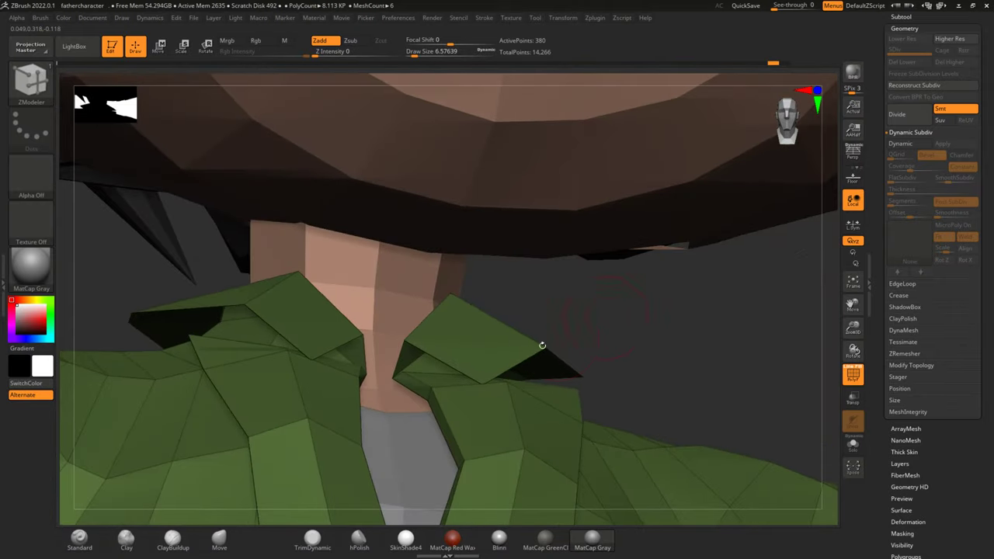
pyautogui.moveTo(660, 310); pyautogui.dragTo(671, 362)
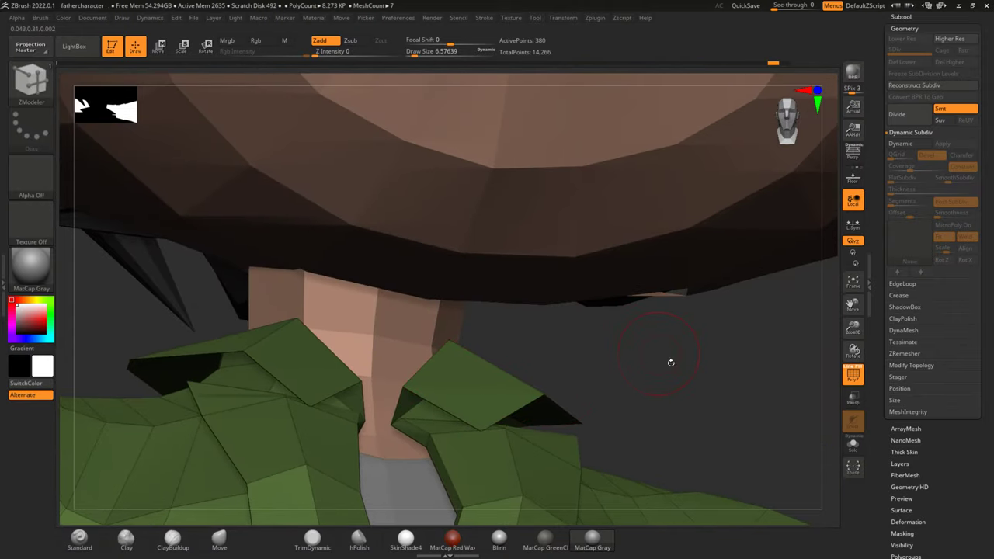
pyautogui.press('space')
pyautogui.moveTo(669, 366); pyautogui.dragTo(660, 367)
# Step: Set the edge action to Extrude and extrude the inner collar edge into a new strip
pyautogui.scroll(2, 388, 402)
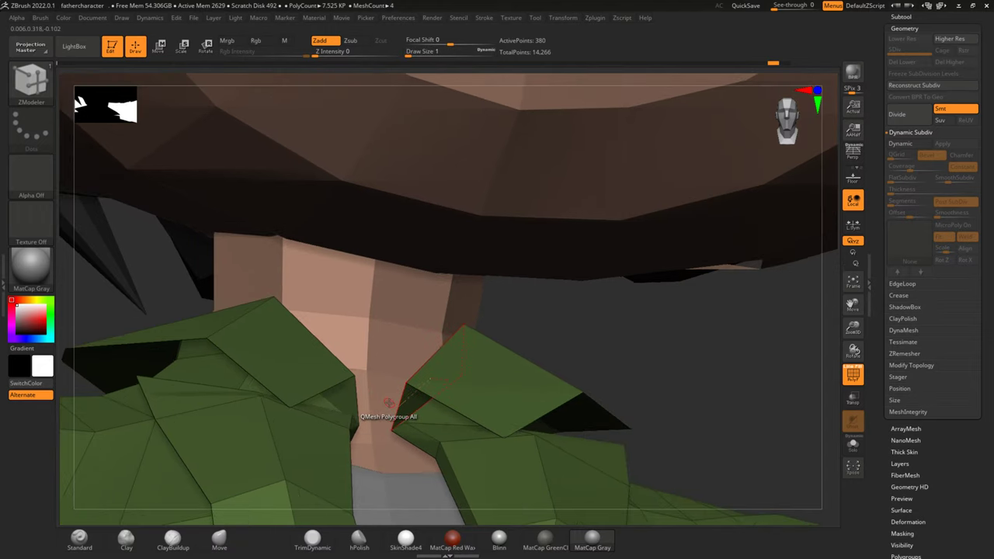
pyautogui.scroll(2, 389, 402)
pyautogui.scroll(2, 388, 403)
pyautogui.moveTo(726, 164)
pyautogui.mouseDown()
pyautogui.moveTo(674, 152)
pyautogui.moveTo(687, 166)
pyautogui.moveTo(656, 166)
pyautogui.moveTo(701, 147)
pyautogui.moveTo(673, 162)
pyautogui.mouseUp()
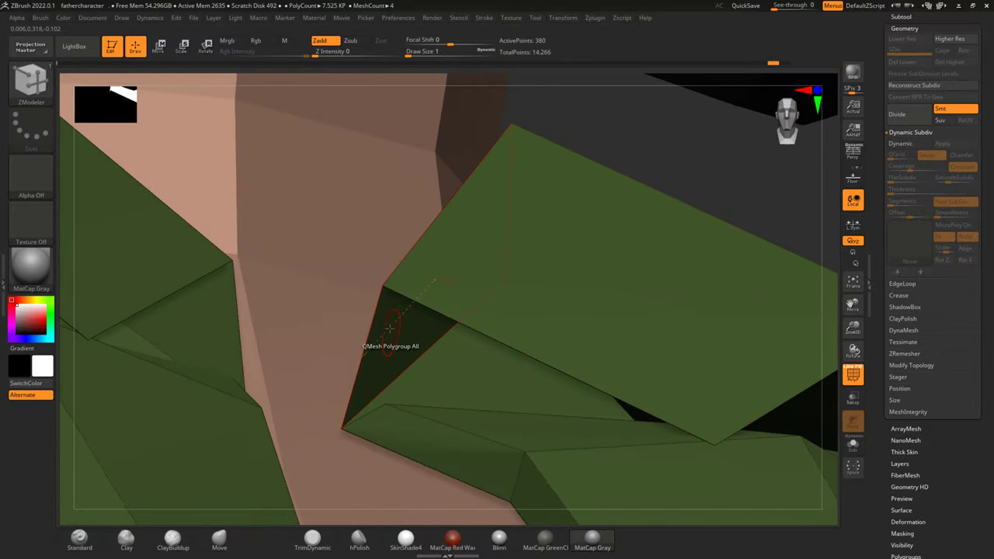
pyautogui.press('space')
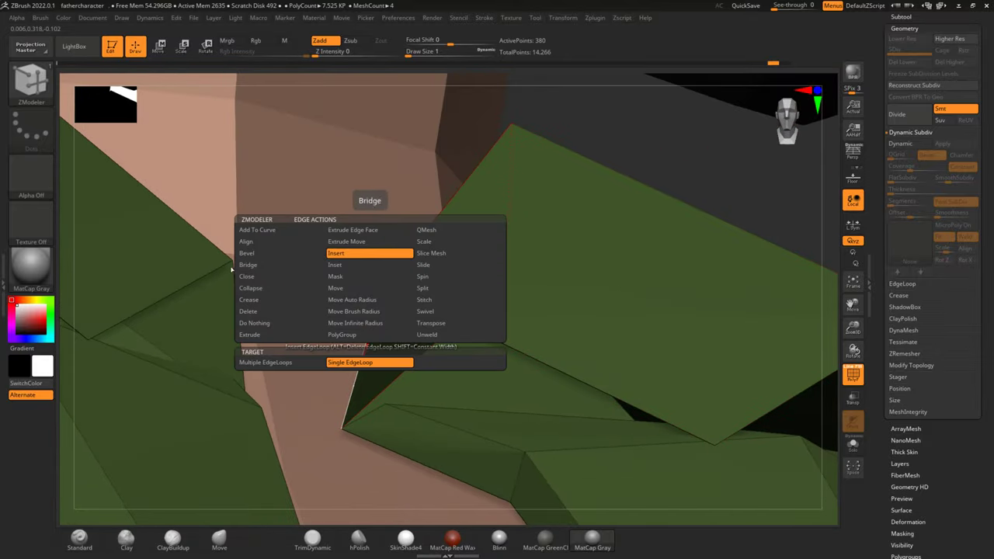
pyautogui.click(264, 336)
pyautogui.click(320, 357)
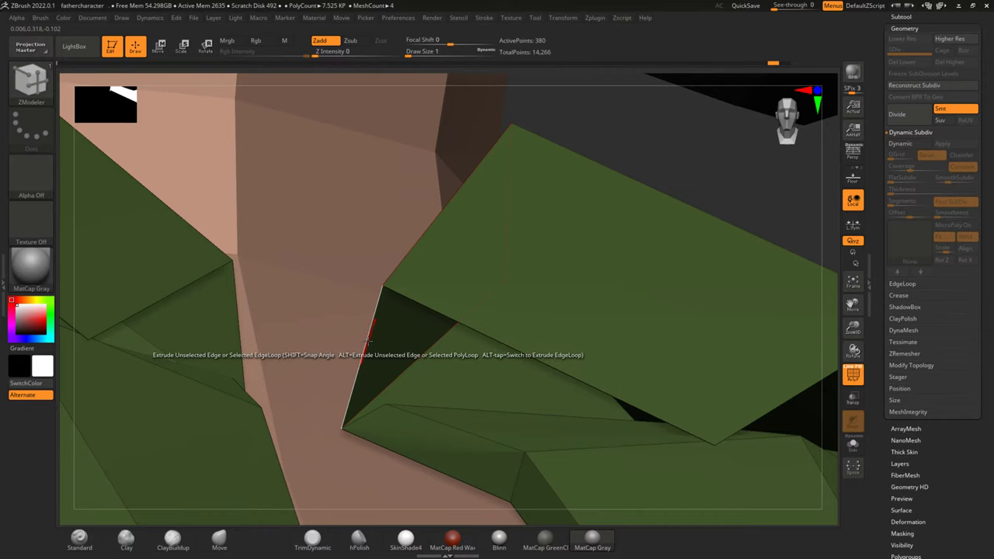
pyautogui.moveTo(366, 340); pyautogui.dragTo(389, 343)
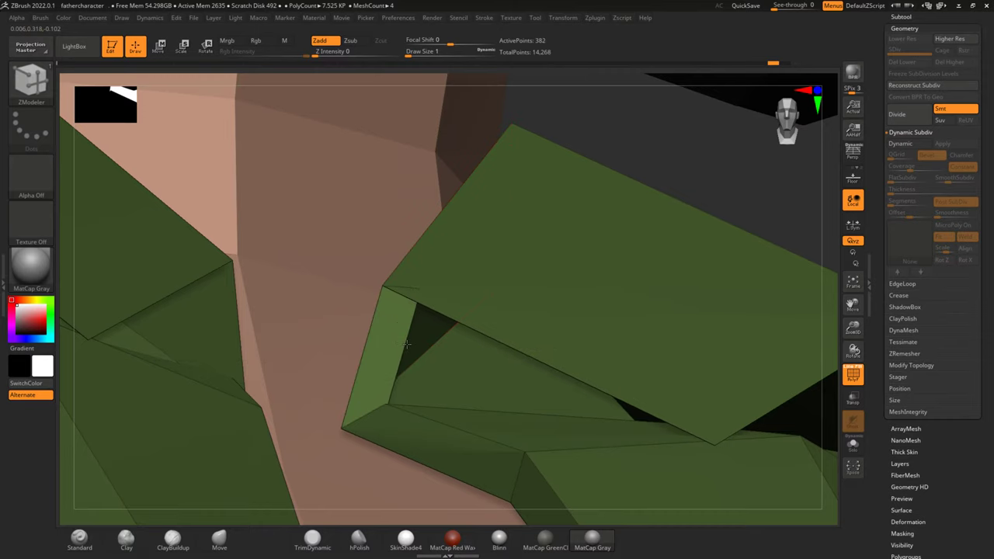
# Step: Inspect the new collar faces and turn on the Dynamic smoothed preview
pyautogui.moveTo(833, 320)
pyautogui.mouseDown()
pyautogui.moveTo(806, 352)
pyautogui.moveTo(821, 269)
pyautogui.mouseUp()
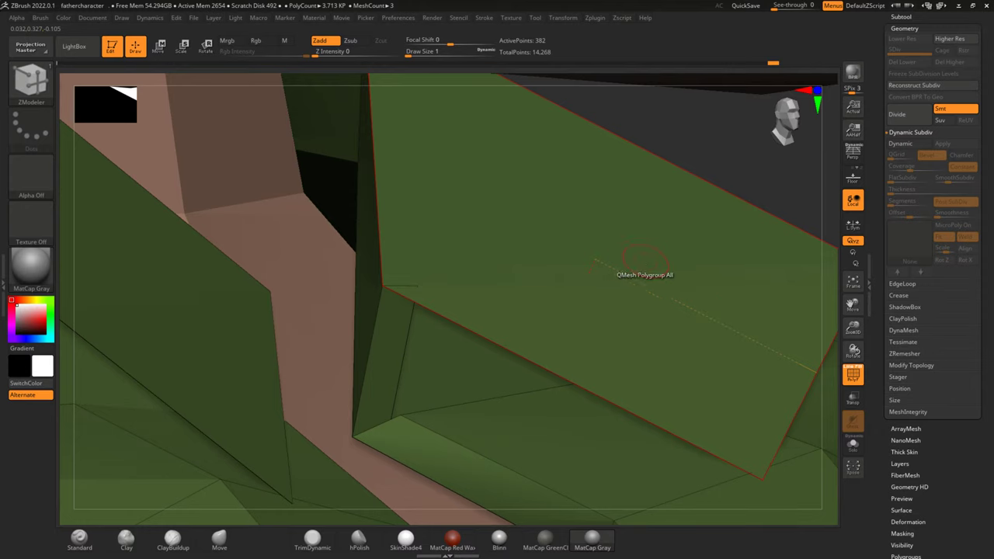
pyautogui.moveTo(728, 205)
pyautogui.mouseDown()
pyautogui.moveTo(691, 164)
pyautogui.moveTo(660, 155)
pyautogui.moveTo(609, 201)
pyautogui.mouseUp()
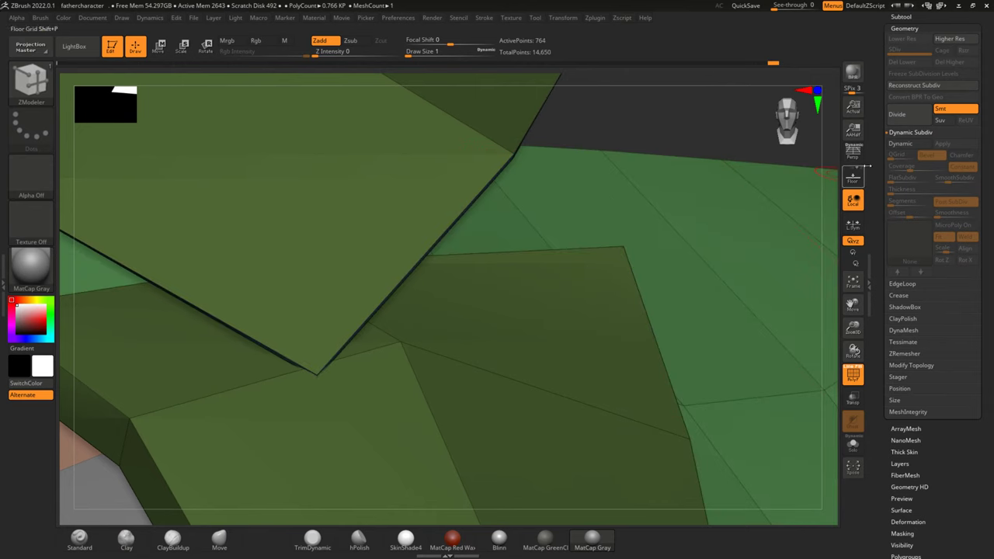
pyautogui.click(901, 148)
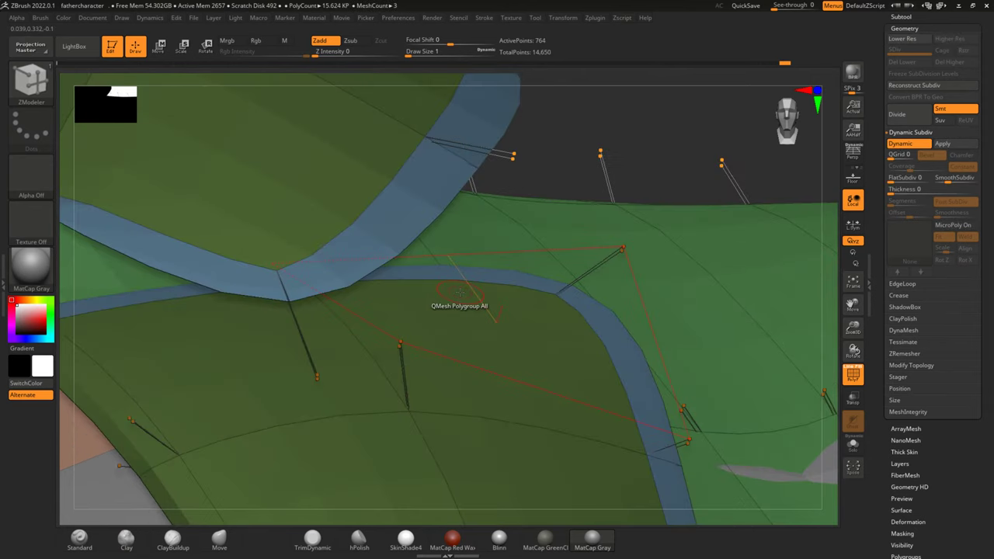
# Step: Zoom out, hide polygroup colours and rotate to a frontal view of the collar
pyautogui.scroll(-2, 460, 292)
pyautogui.scroll(-2, 460, 292)
pyautogui.scroll(-2, 460, 292)
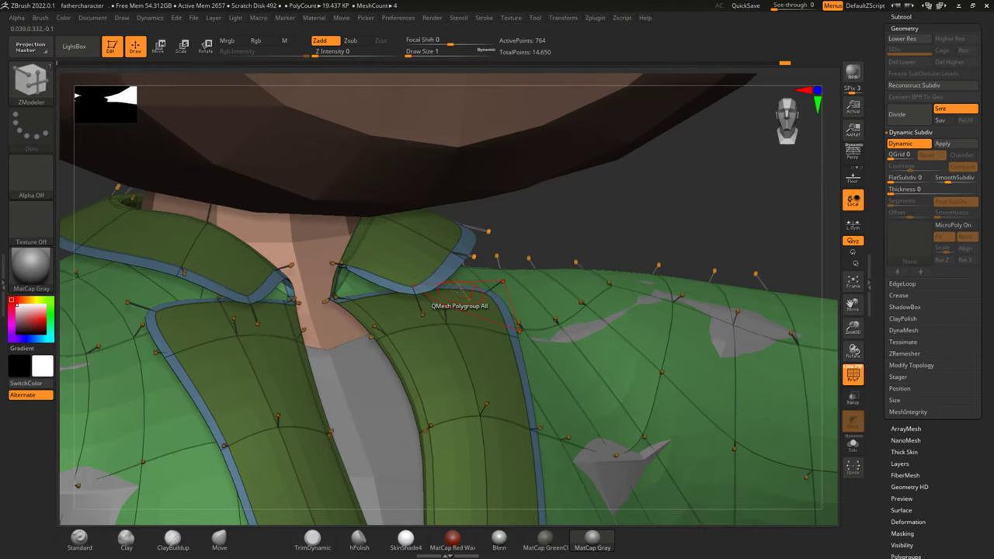
pyautogui.moveTo(632, 202); pyautogui.dragTo(653, 202)
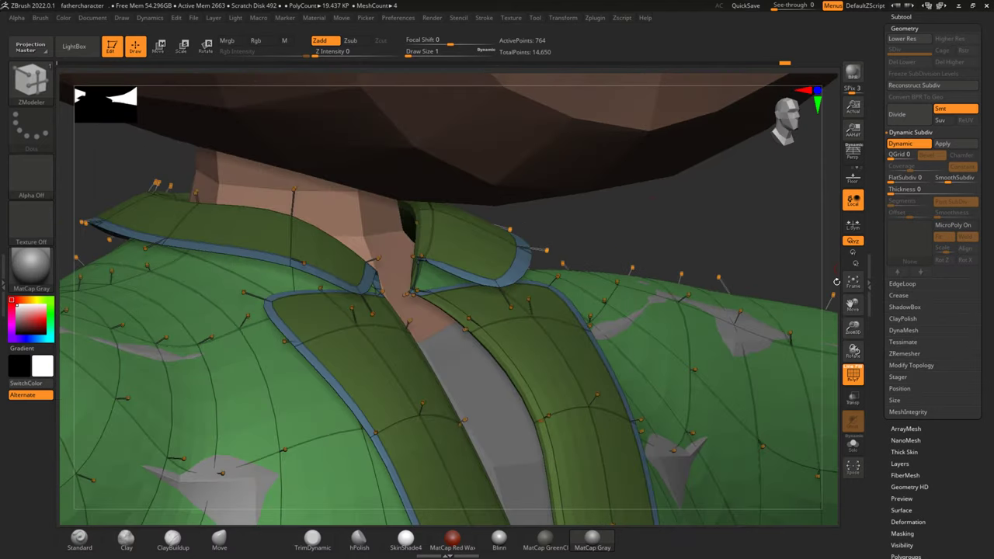
pyautogui.click(851, 380)
pyautogui.moveTo(767, 239)
pyautogui.mouseDown()
pyautogui.moveTo(785, 237)
pyautogui.moveTo(692, 222)
pyautogui.moveTo(754, 222)
pyautogui.moveTo(767, 229)
pyautogui.moveTo(752, 251)
pyautogui.mouseUp()
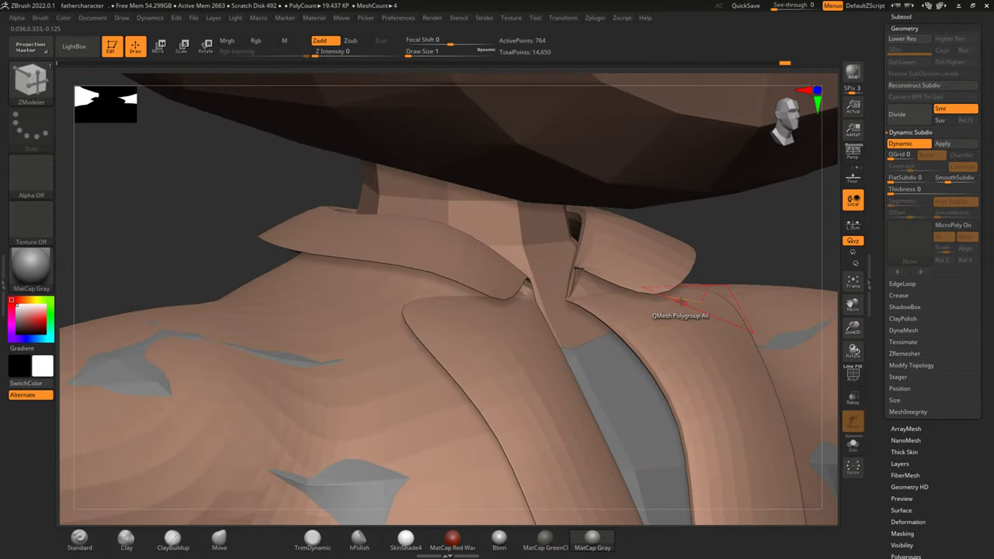
# Step: Navigate around the collar notch, right shoulder, jacket front and chin
pyautogui.scroll(3, 680, 303)
pyautogui.scroll(3, 667, 301)
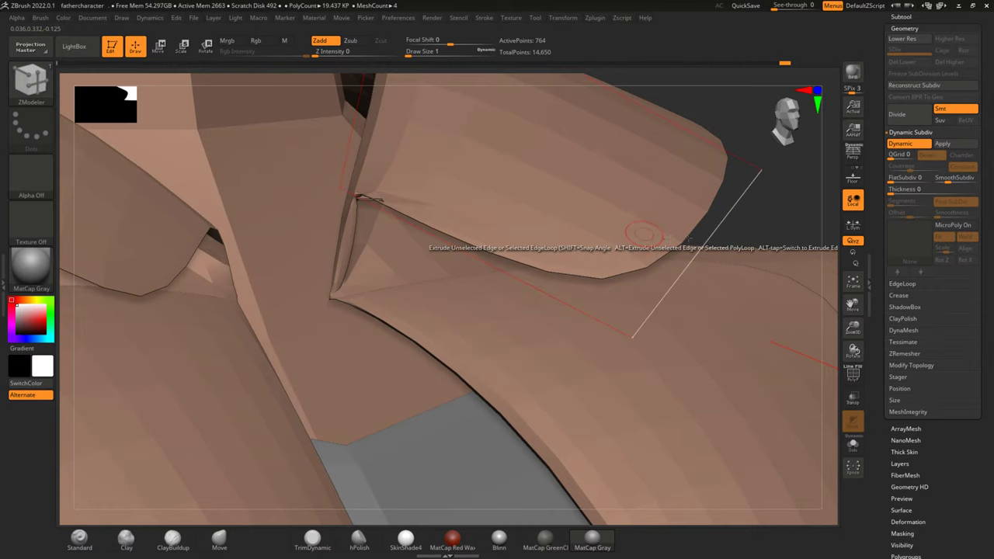
pyautogui.moveTo(790, 215)
pyautogui.mouseDown()
pyautogui.moveTo(776, 228)
pyautogui.moveTo(698, 200)
pyautogui.moveTo(826, 234)
pyautogui.moveTo(625, 208)
pyautogui.mouseUp()
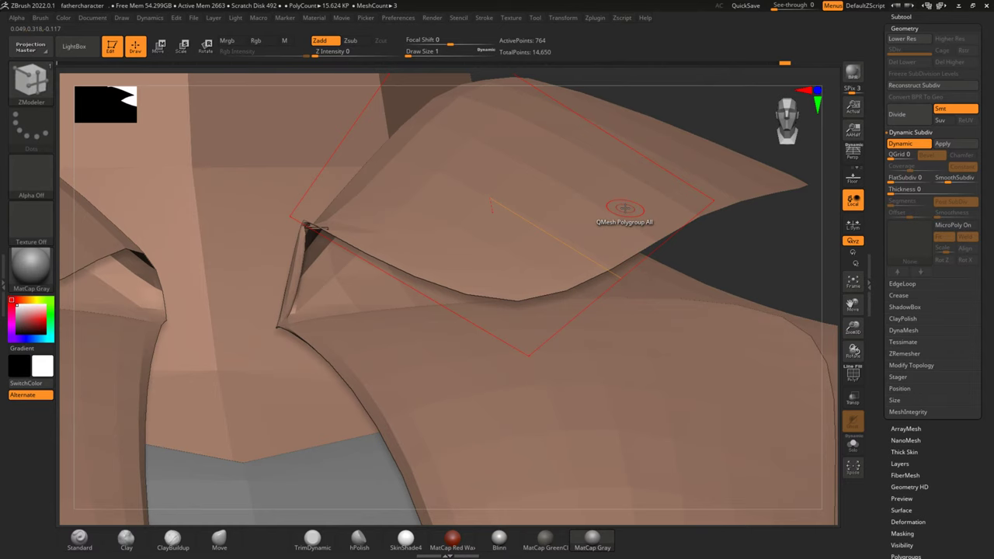
pyautogui.scroll(-3, 625, 208)
pyautogui.scroll(-3, 625, 208)
pyautogui.scroll(-3, 625, 208)
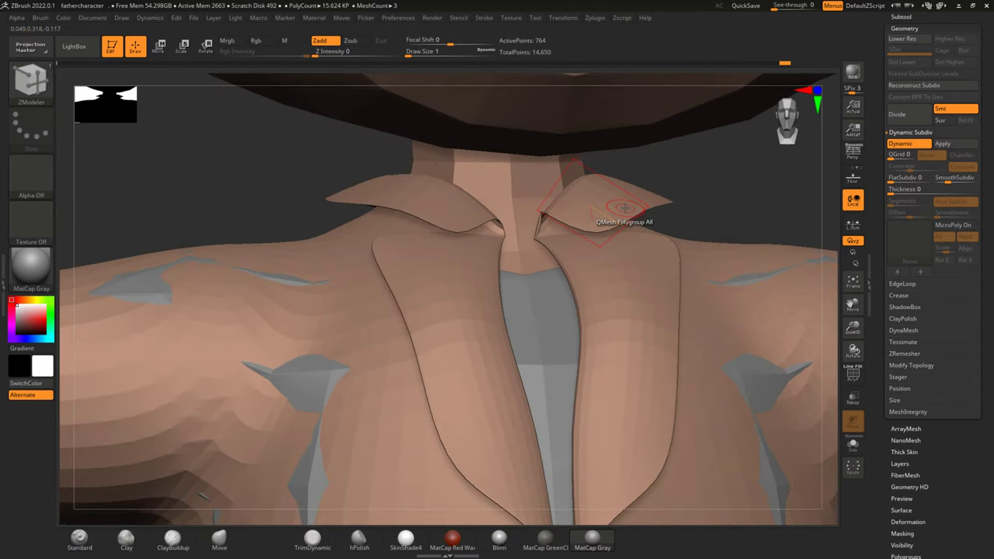
pyautogui.moveTo(786, 246)
pyautogui.keyDown('alt'); pyautogui.mouseDown()
pyautogui.moveTo(672, 166)
pyautogui.moveTo(656, 140)
pyautogui.moveTo(657, 217)
pyautogui.mouseUp(); pyautogui.keyUp('alt')
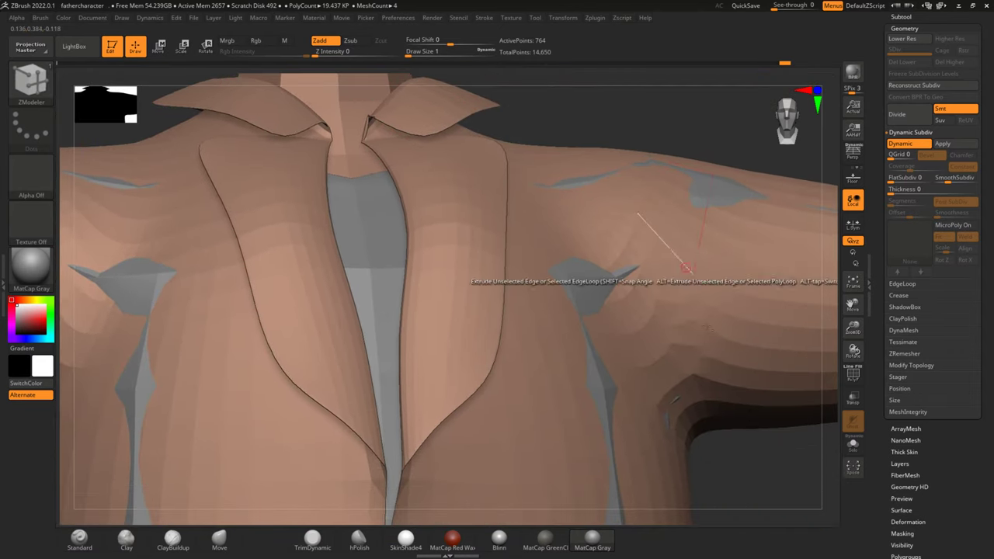
pyautogui.moveTo(750, 476)
pyautogui.mouseDown()
pyautogui.moveTo(715, 354)
pyautogui.moveTo(714, 191)
pyautogui.moveTo(727, 212)
pyautogui.moveTo(749, 420)
pyautogui.moveTo(732, 277)
pyautogui.moveTo(744, 313)
pyautogui.moveTo(756, 220)
pyautogui.moveTo(758, 313)
pyautogui.moveTo(775, 327)
pyautogui.moveTo(768, 337)
pyautogui.moveTo(754, 220)
pyautogui.moveTo(762, 313)
pyautogui.moveTo(749, 247)
pyautogui.moveTo(757, 299)
pyautogui.moveTo(780, 257)
pyautogui.mouseUp()
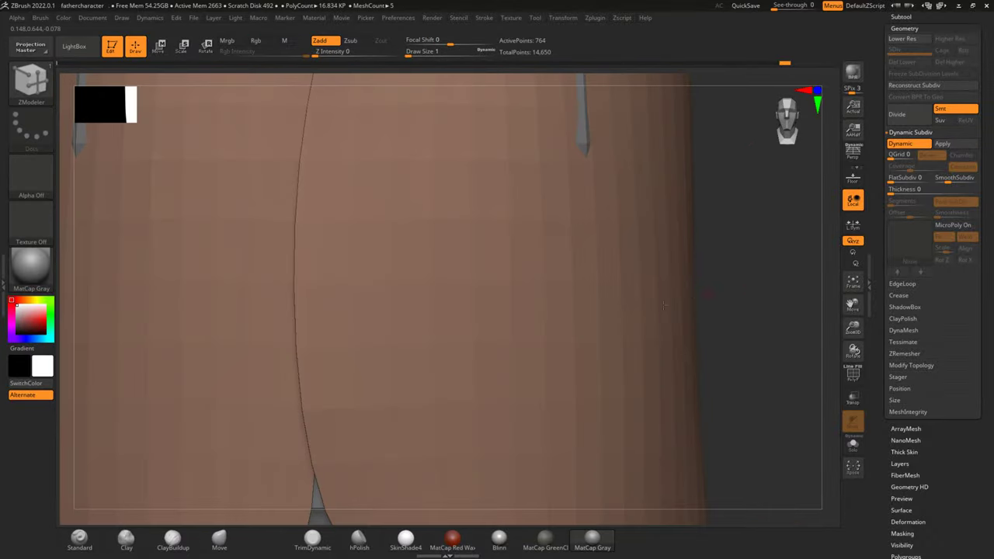
pyautogui.scroll(-3, 613, 306)
pyautogui.scroll(-3, 614, 306)
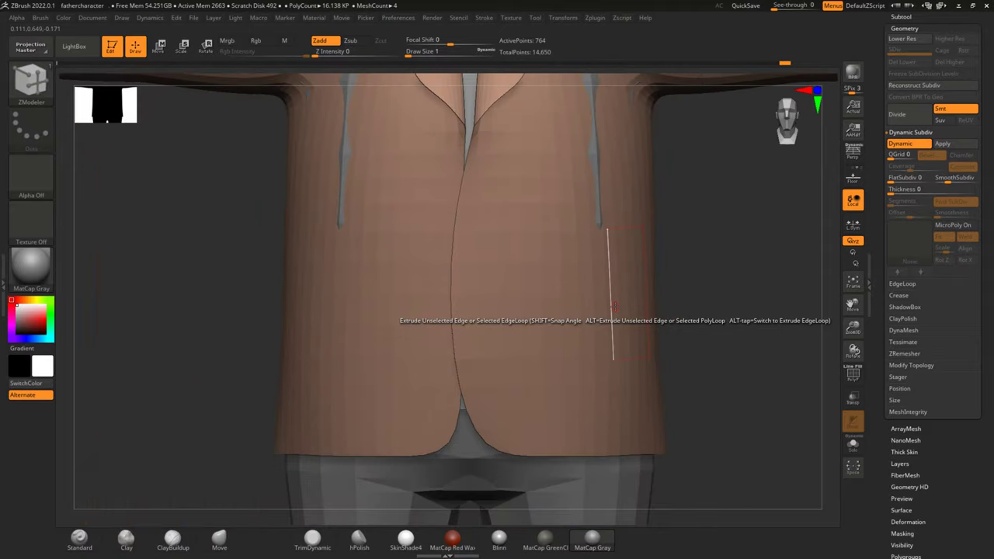
pyautogui.scroll(-2, 613, 307)
pyautogui.moveTo(715, 263)
pyautogui.mouseDown()
pyautogui.moveTo(681, 175)
pyautogui.moveTo(670, 209)
pyautogui.moveTo(789, 277)
pyautogui.mouseUp()
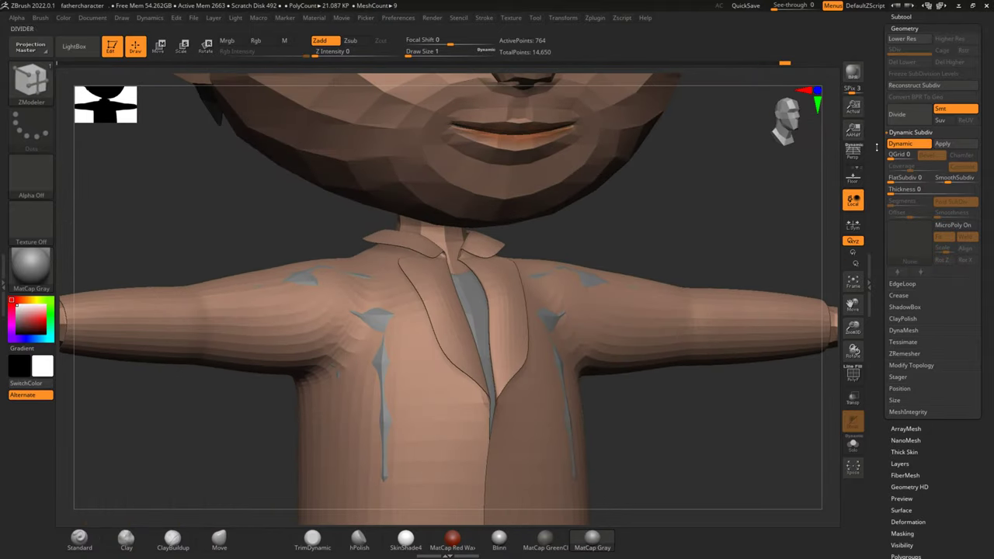
# Step: Turn smoothing off, face the collar head-on, and enable Polyframe with Shift+F
pyautogui.click(916, 144)
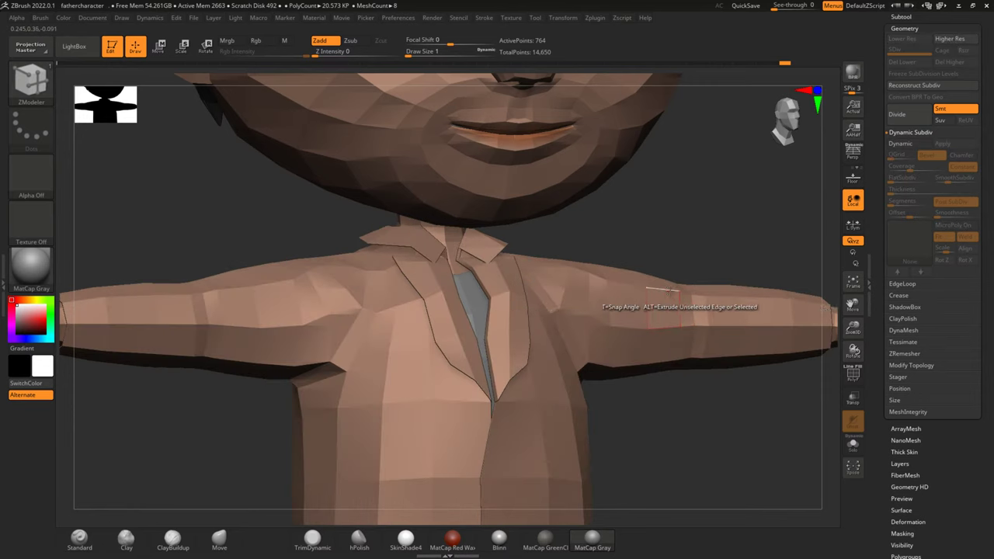
pyautogui.moveTo(603, 413); pyautogui.dragTo(567, 334)
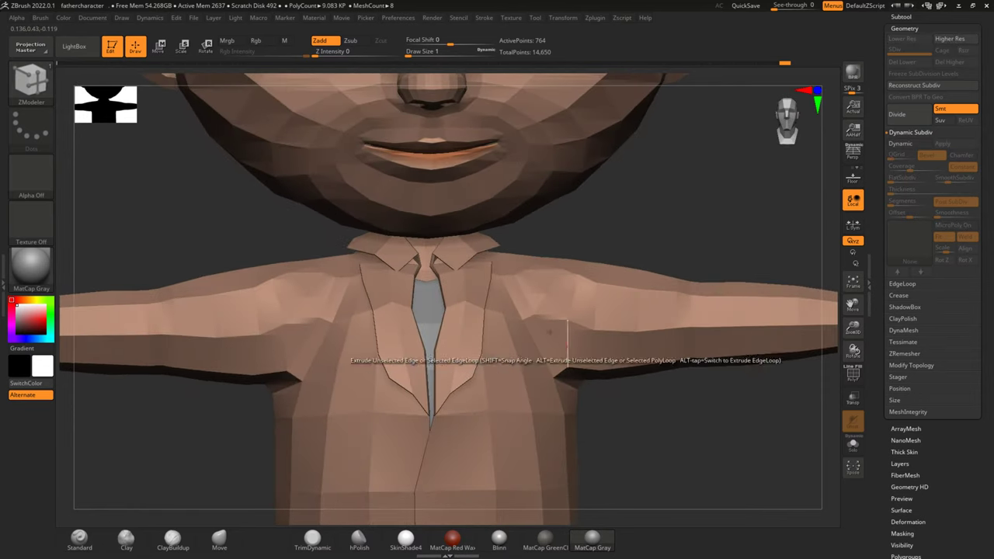
pyautogui.scroll(2, 550, 332)
pyautogui.scroll(3, 555, 299)
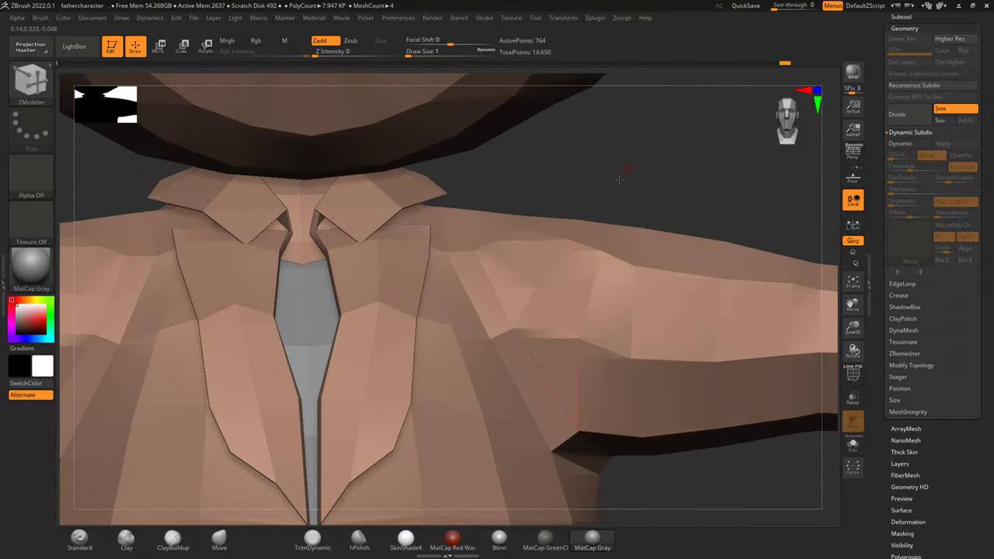
pyautogui.keyDown('alt'); pyautogui.moveTo(626, 166); pyautogui.dragTo(612, 195); pyautogui.keyUp('alt')
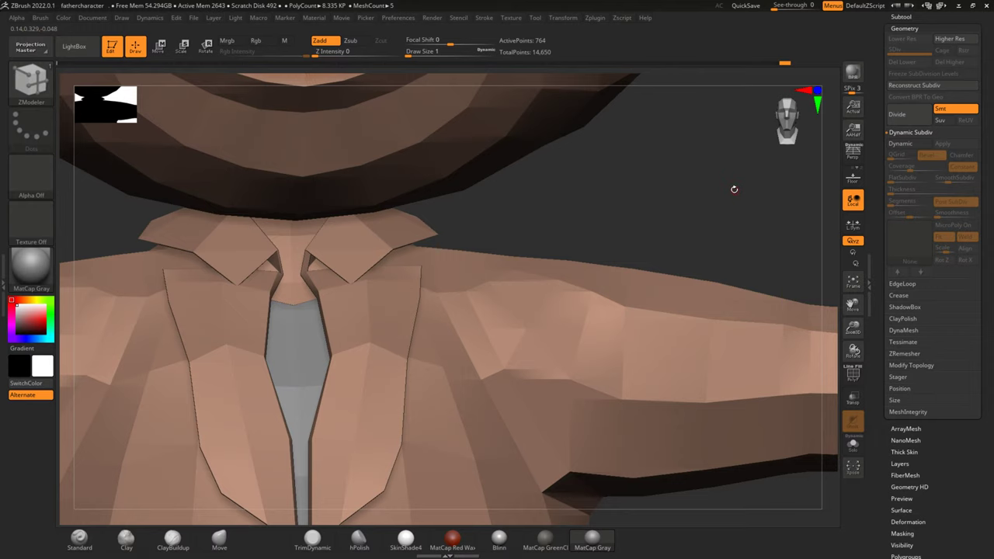
pyautogui.moveTo(643, 215)
pyautogui.mouseDown()
pyautogui.moveTo(679, 222)
pyautogui.moveTo(634, 237)
pyautogui.moveTo(642, 225)
pyautogui.mouseUp()
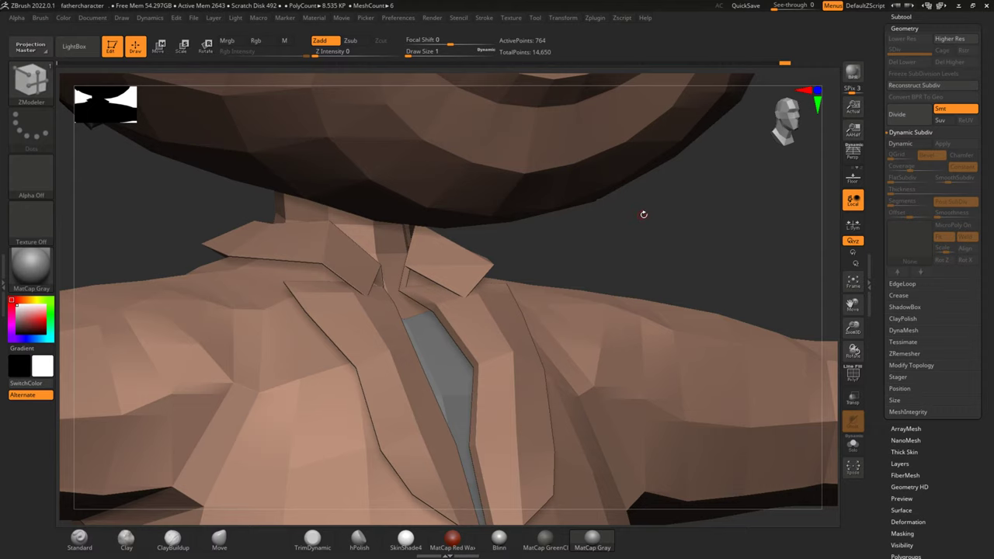
pyautogui.moveTo(659, 223); pyautogui.dragTo(674, 224)
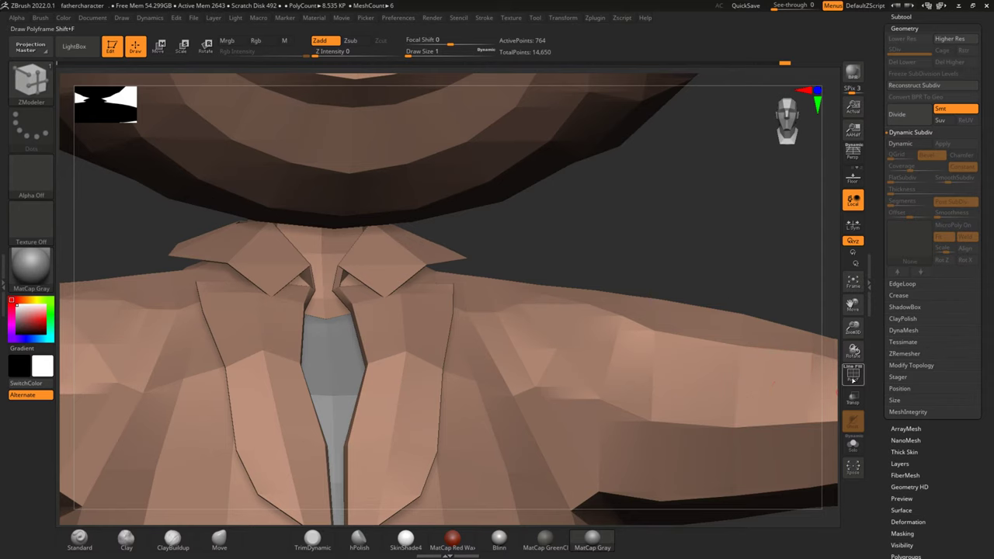
pyautogui.hotkey('shift', 'f')
pyautogui.press('ctrl')
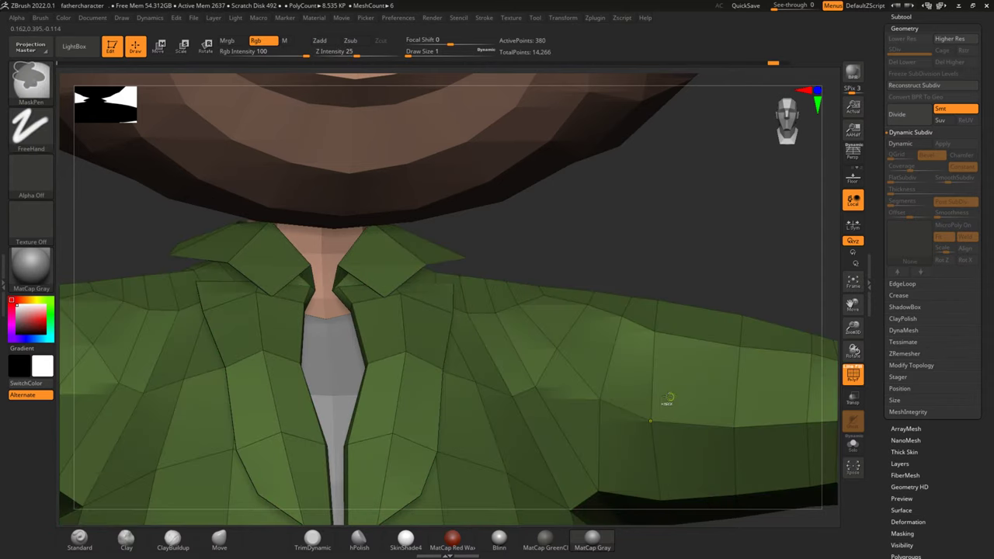
# Step: Scrub Undo History back, narrowing the front opening and reverting the collar
pyautogui.keyDown('alt'); pyautogui.moveTo(642, 237); pyautogui.dragTo(645, 117); pyautogui.keyUp('alt')
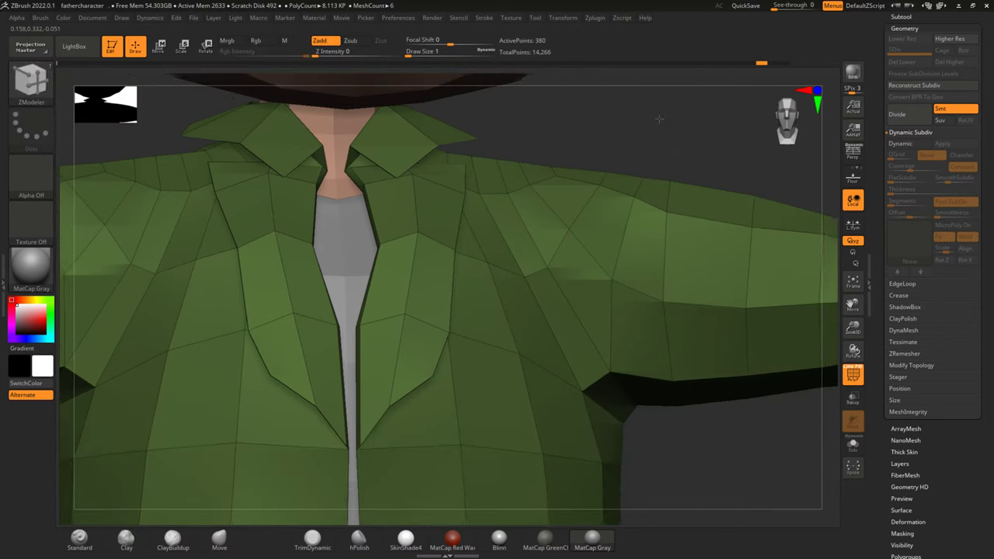
pyautogui.moveTo(760, 63); pyautogui.dragTo(687, 74)
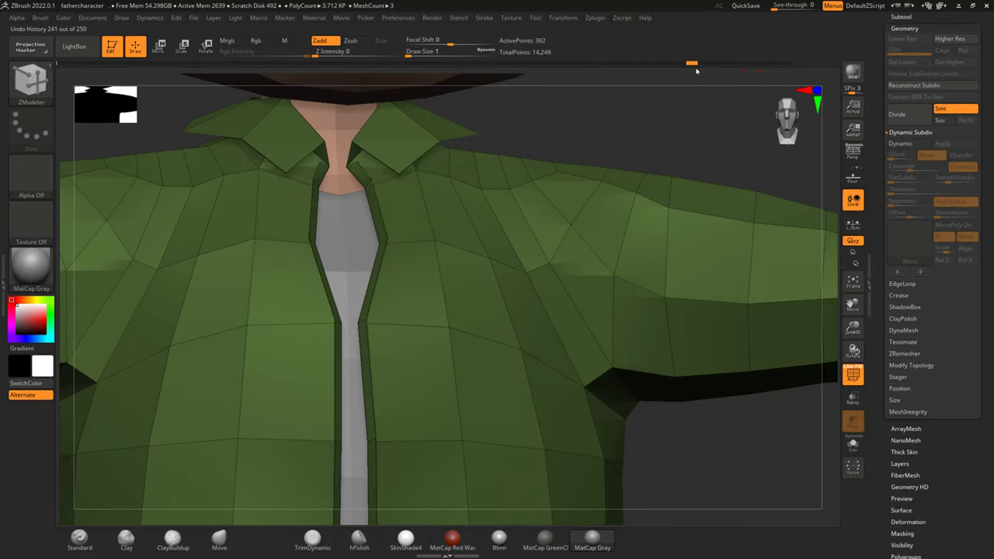
pyautogui.moveTo(687, 73); pyautogui.dragTo(683, 74)
pyautogui.moveTo(615, 132)
pyautogui.mouseDown()
pyautogui.moveTo(650, 163)
pyautogui.moveTo(699, 90)
pyautogui.moveTo(694, 65)
pyautogui.mouseUp()
pyautogui.moveTo(669, 99)
pyautogui.mouseDown()
pyautogui.moveTo(659, 132)
pyautogui.moveTo(687, 129)
pyautogui.mouseUp()
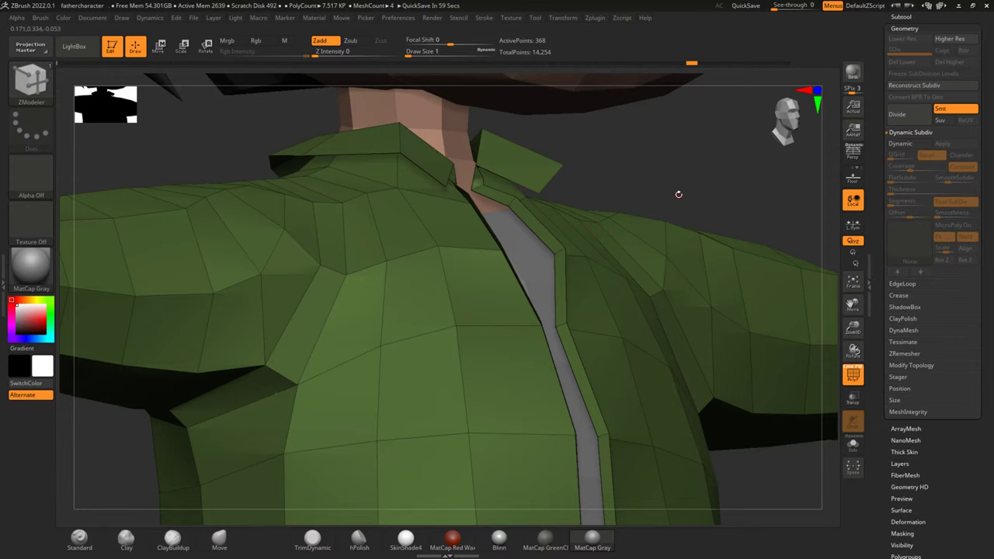
pyautogui.moveTo(677, 193); pyautogui.dragTo(682, 180)
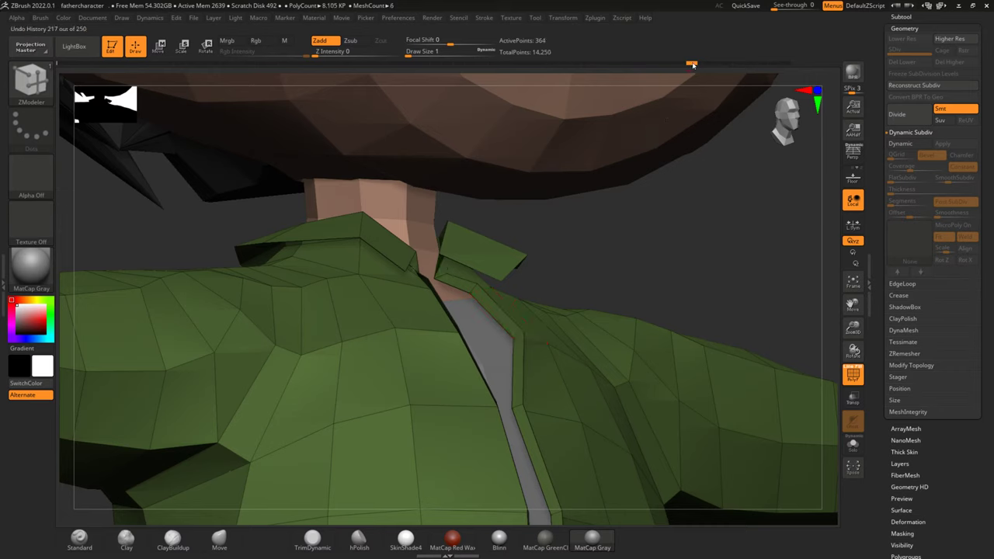
pyautogui.moveTo(683, 67); pyautogui.dragTo(680, 68)
pyautogui.moveTo(677, 207)
pyautogui.mouseDown()
pyautogui.moveTo(707, 155)
pyautogui.moveTo(683, 167)
pyautogui.moveTo(706, 180)
pyautogui.moveTo(597, 201)
pyautogui.mouseUp()
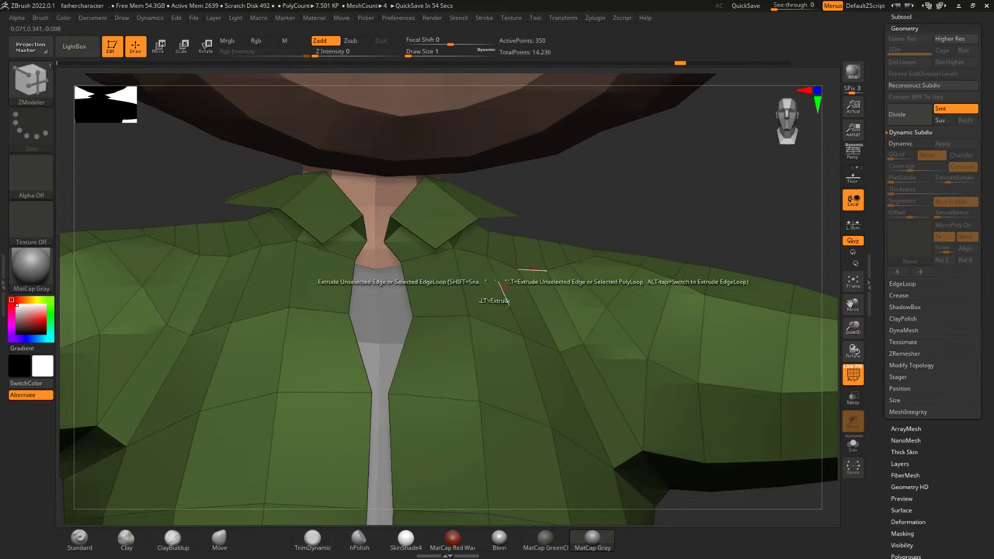
# Step: Step through history restoring tie-edge geometry, then compare and drop the thickened lapels
pyautogui.moveTo(682, 66); pyautogui.dragTo(694, 67)
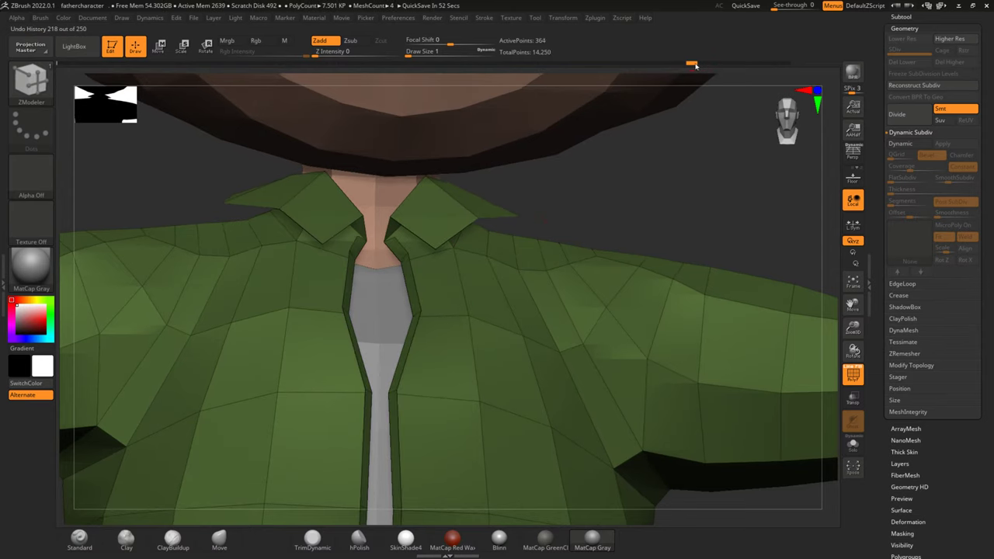
pyautogui.moveTo(611, 172); pyautogui.dragTo(551, 230)
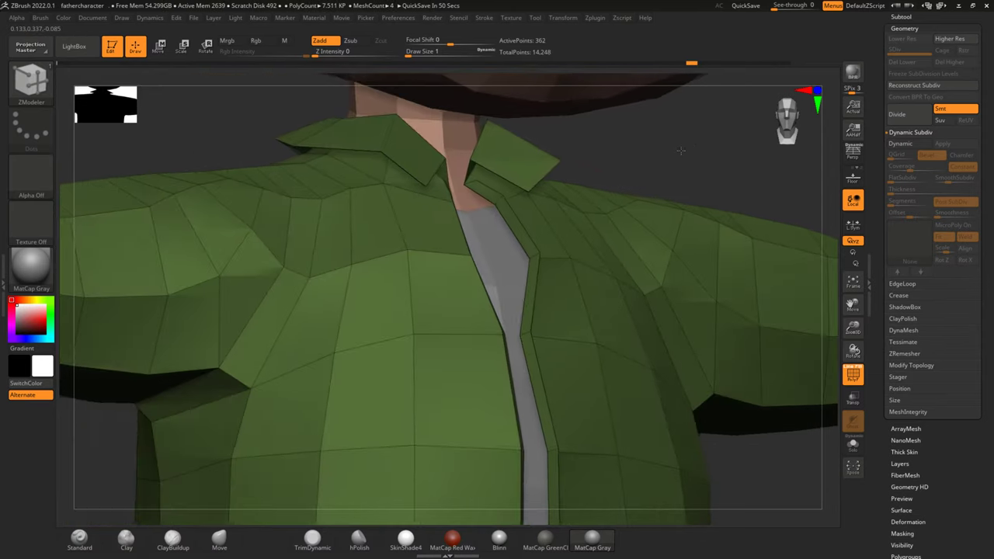
pyautogui.moveTo(551, 230); pyautogui.dragTo(696, 116)
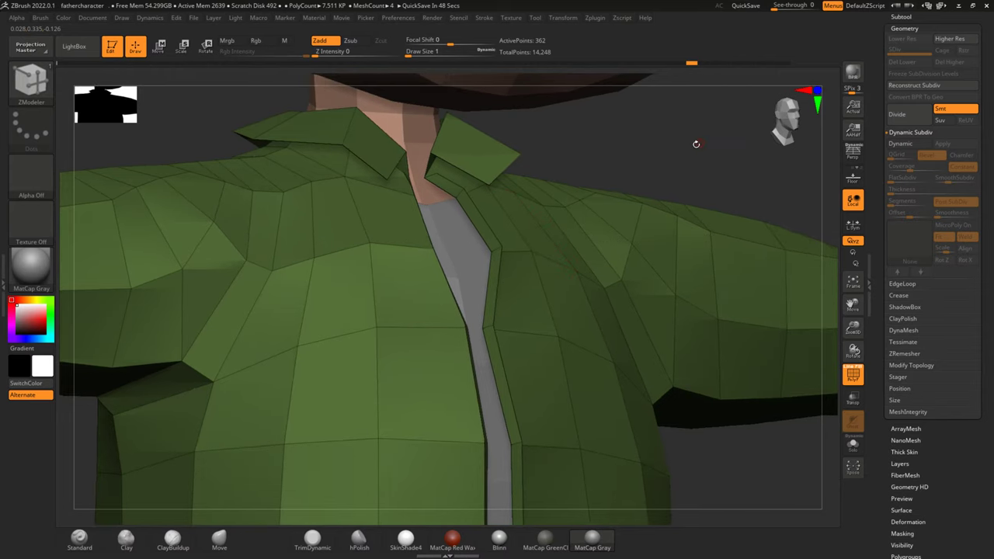
pyautogui.moveTo(697, 68); pyautogui.dragTo(716, 70)
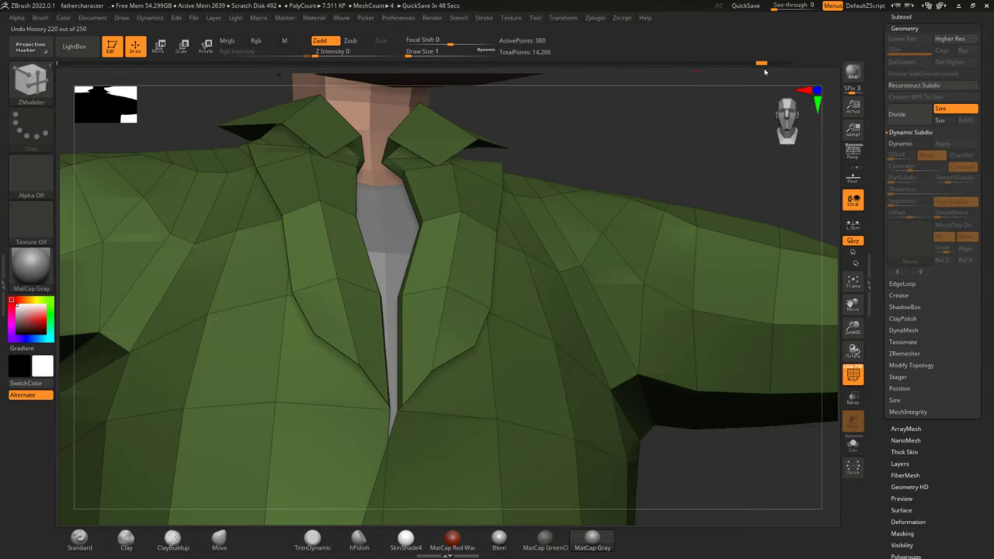
pyautogui.moveTo(765, 71); pyautogui.dragTo(768, 72)
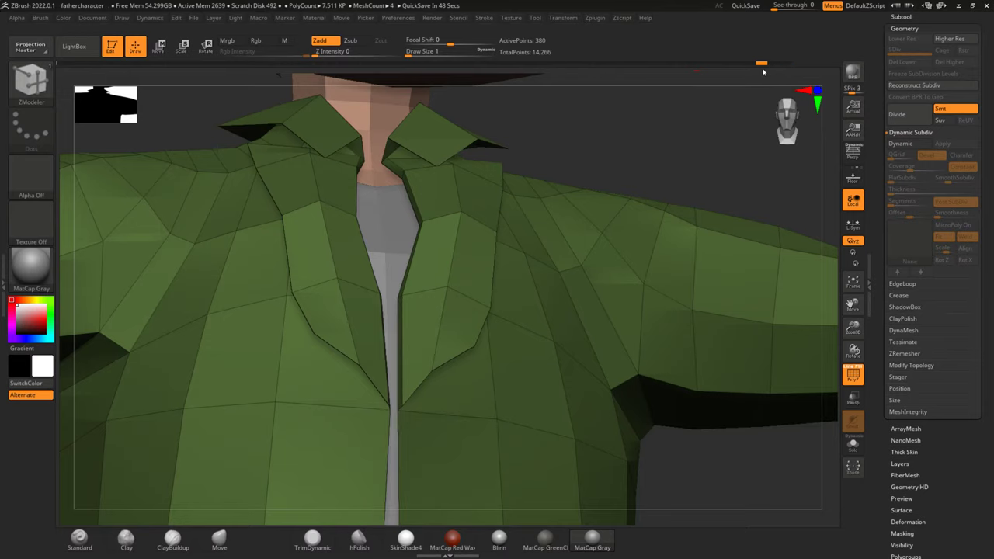
pyautogui.moveTo(777, 72); pyautogui.dragTo(779, 71)
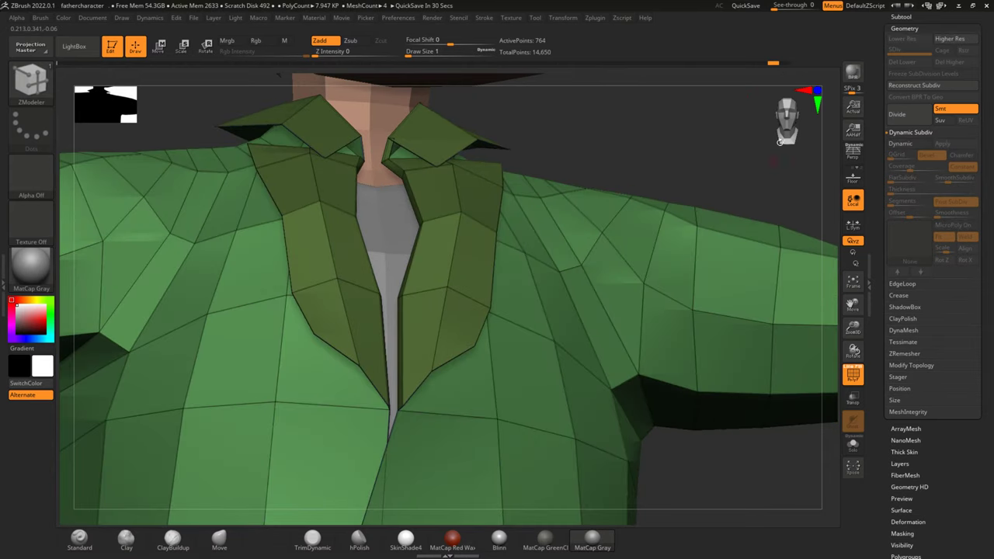
pyautogui.moveTo(774, 65); pyautogui.dragTo(768, 65)
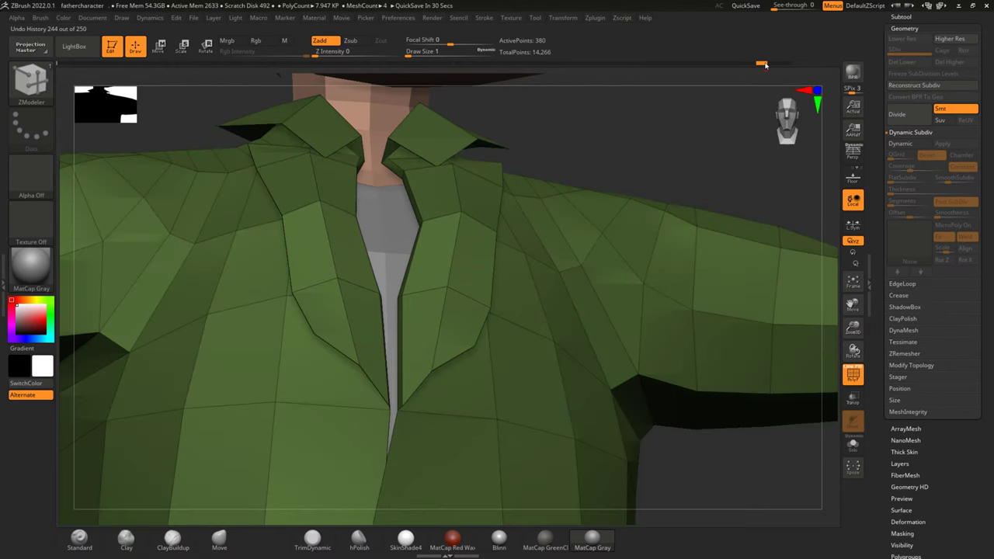
# Step: Extrude the collar-notch edge into new faces and preview it smoothed
pyautogui.moveTo(705, 158); pyautogui.dragTo(363, 217)
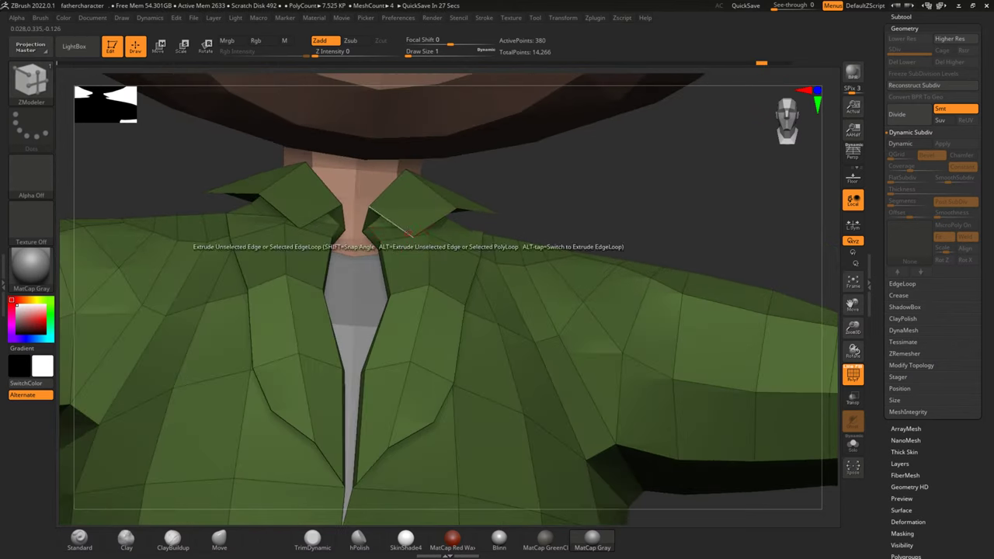
pyautogui.scroll(2, 362, 218)
pyautogui.scroll(2, 363, 217)
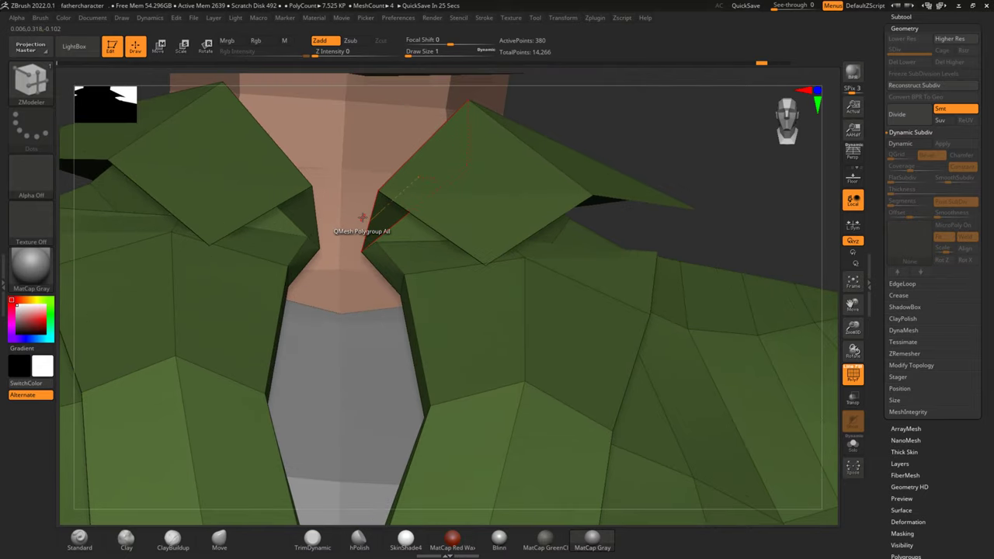
pyautogui.scroll(2, 362, 218)
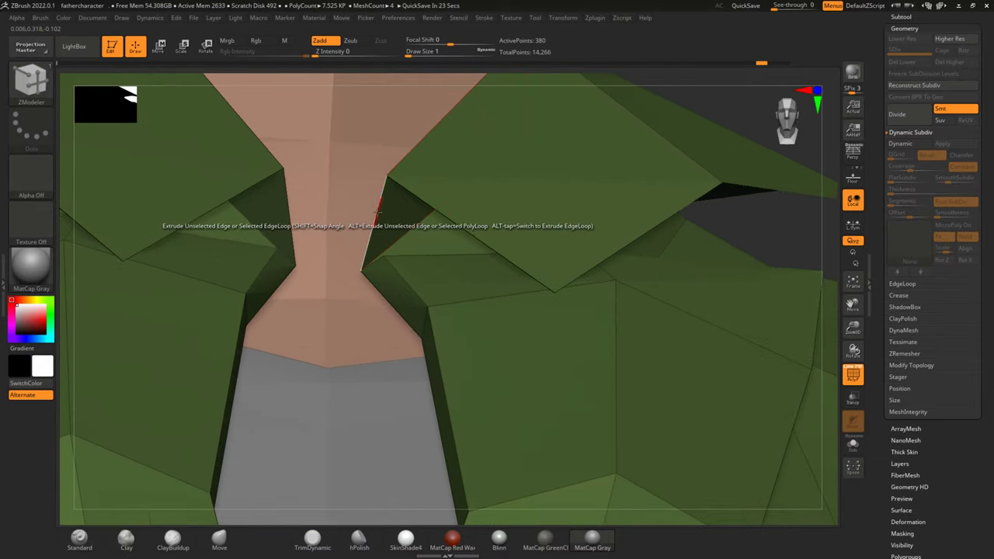
pyautogui.moveTo(378, 208); pyautogui.dragTo(405, 221)
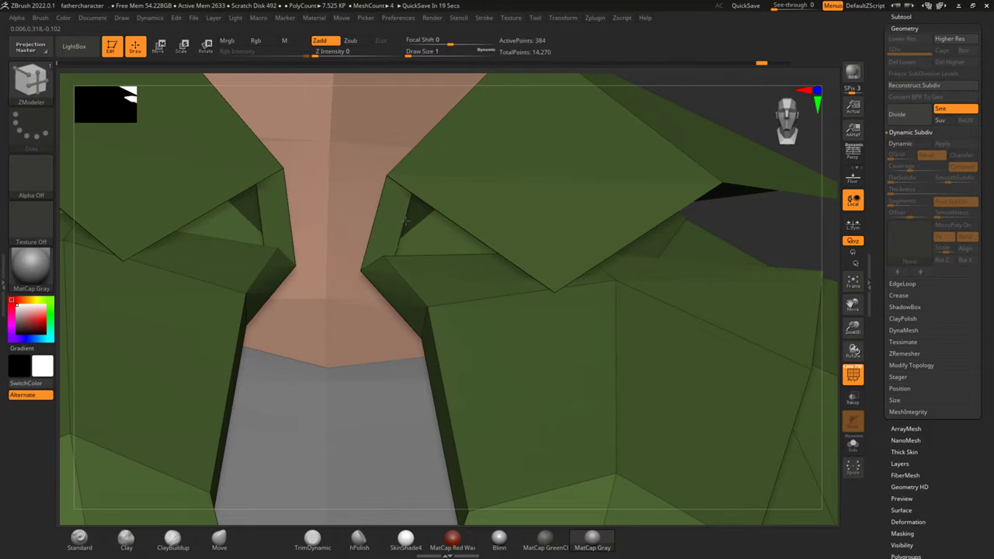
pyautogui.moveTo(794, 215)
pyautogui.mouseDown()
pyautogui.moveTo(745, 215)
pyautogui.moveTo(783, 225)
pyautogui.mouseUp()
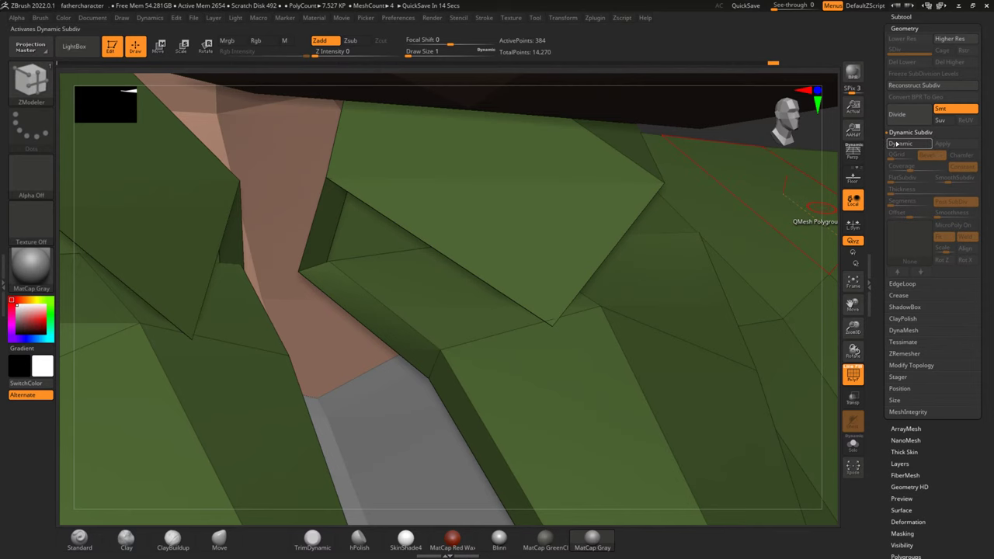
pyautogui.click(906, 145)
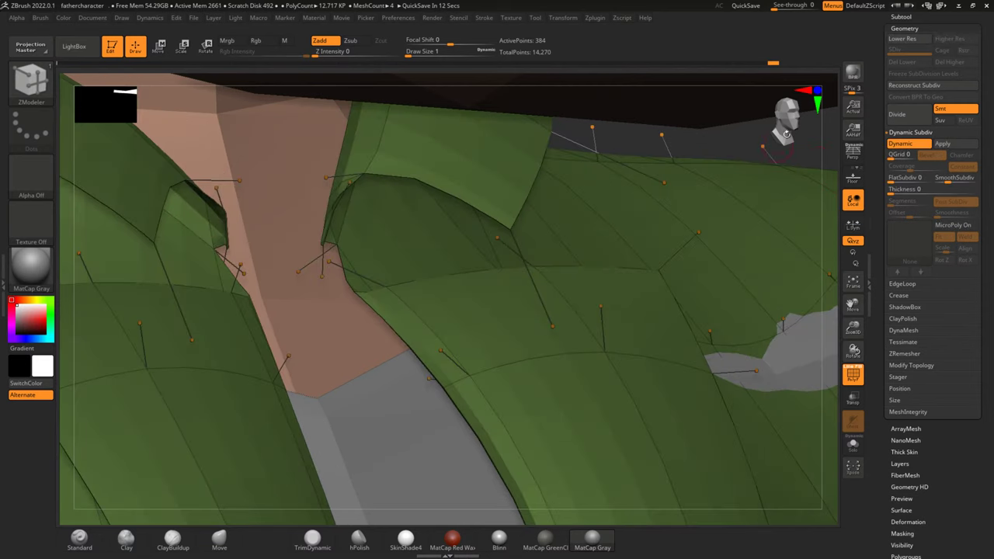
# Step: Hide PolyF, inspect the smoothed collar, turn smoothing off and undo the notch extrusion
pyautogui.click(851, 374)
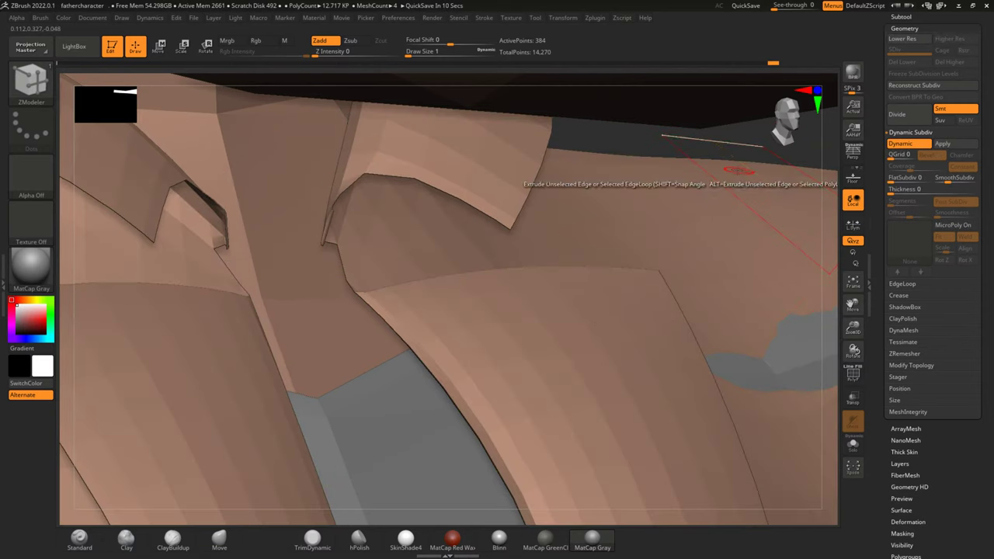
pyautogui.moveTo(743, 186)
pyautogui.mouseDown()
pyautogui.moveTo(749, 173)
pyautogui.moveTo(732, 171)
pyautogui.moveTo(752, 174)
pyautogui.mouseUp()
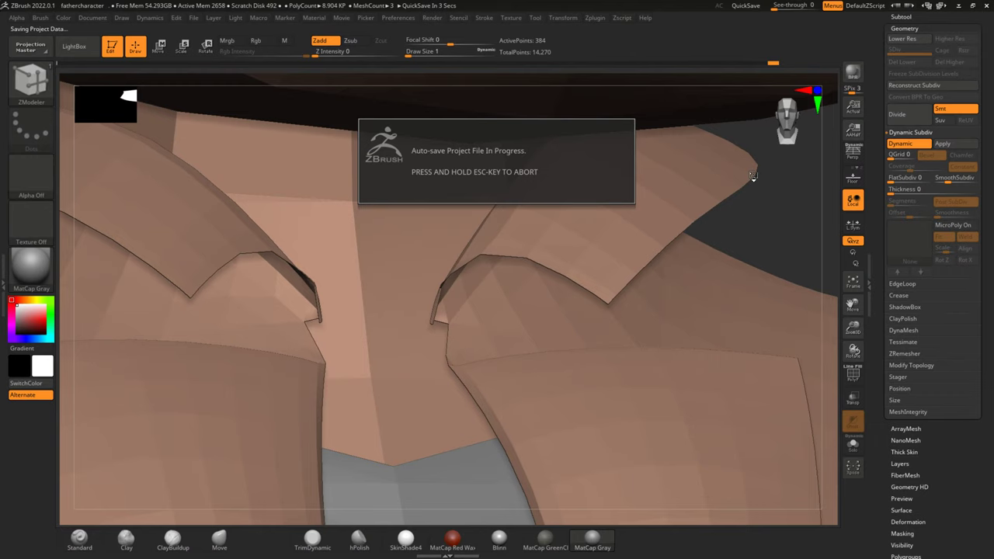
pyautogui.moveTo(753, 175); pyautogui.dragTo(652, 260)
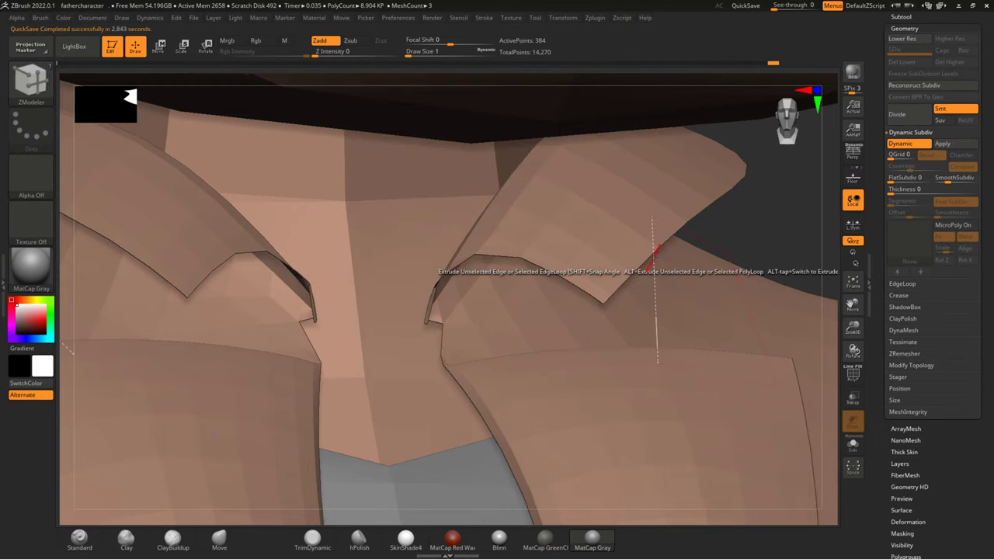
pyautogui.hotkey('shift', 'd')
pyautogui.hotkey('ctrl', 'z')
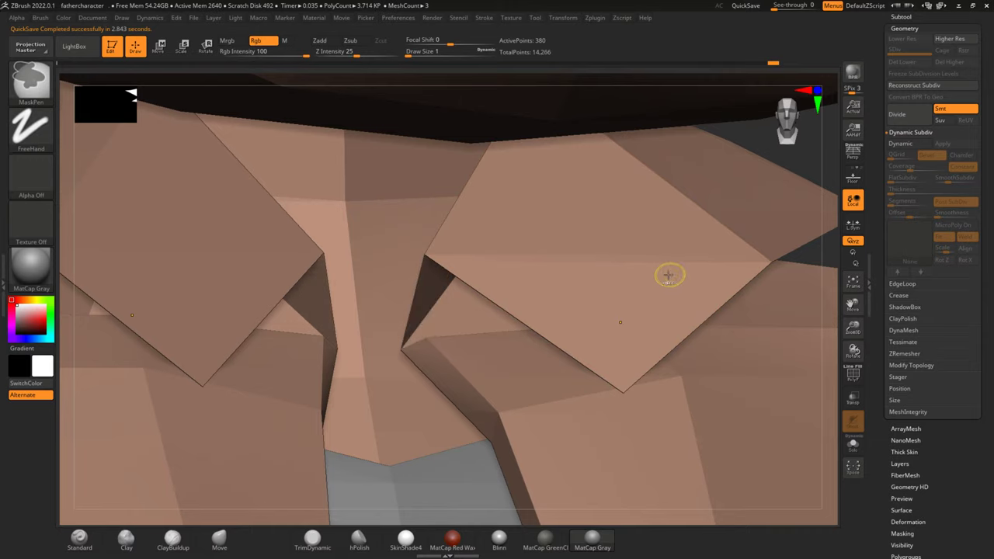
# Step: Save the project, replacing the existing fathercharacter.ZPR file
pyautogui.hotkey('ctrl', 's')
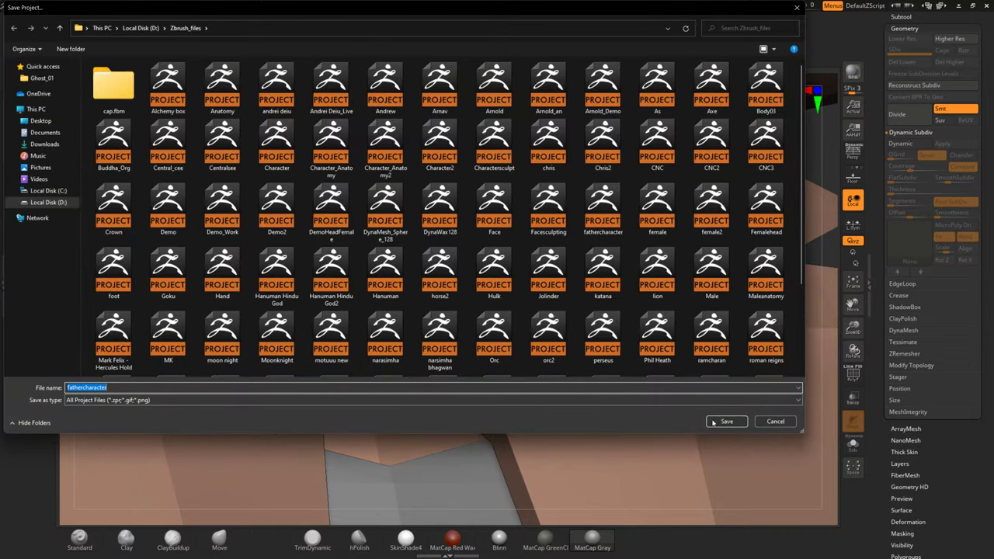
pyautogui.click(724, 421)
pyautogui.click(520, 274)
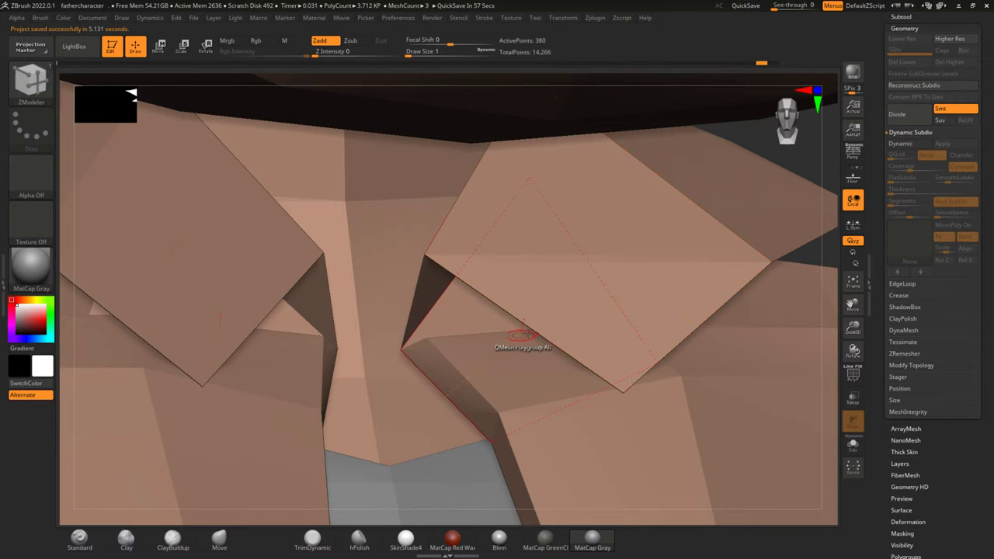
# Step: Stitch the collar vertex to its neighbour to close the front gap, comparing before and after
pyautogui.moveTo(592, 327); pyautogui.dragTo(708, 207, button='right')
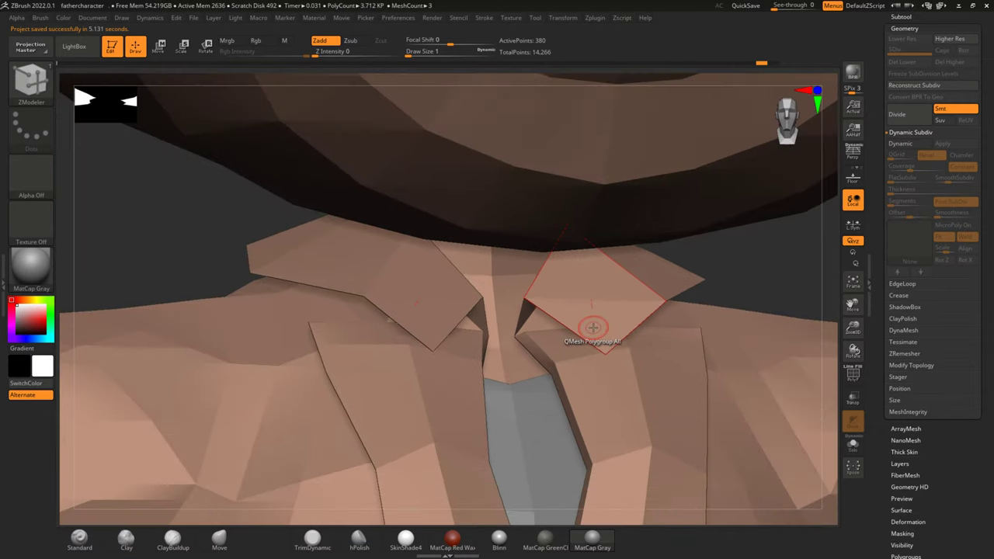
pyautogui.moveTo(743, 286)
pyautogui.mouseDown(button='right')
pyautogui.moveTo(741, 264)
pyautogui.moveTo(754, 265)
pyautogui.moveTo(704, 267)
pyautogui.moveTo(512, 310)
pyautogui.mouseUp(button='right')
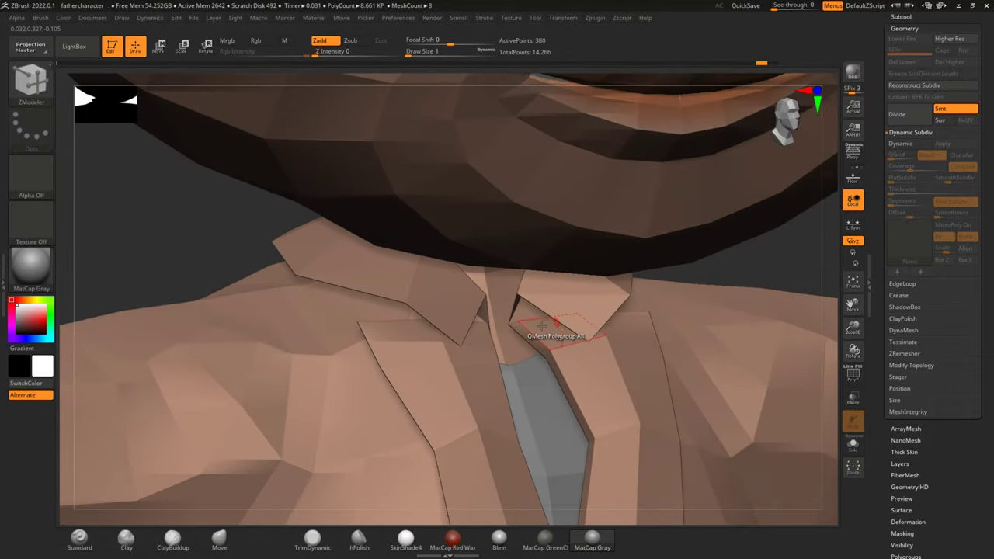
pyautogui.scroll(2, 512, 314)
pyautogui.scroll(2, 511, 315)
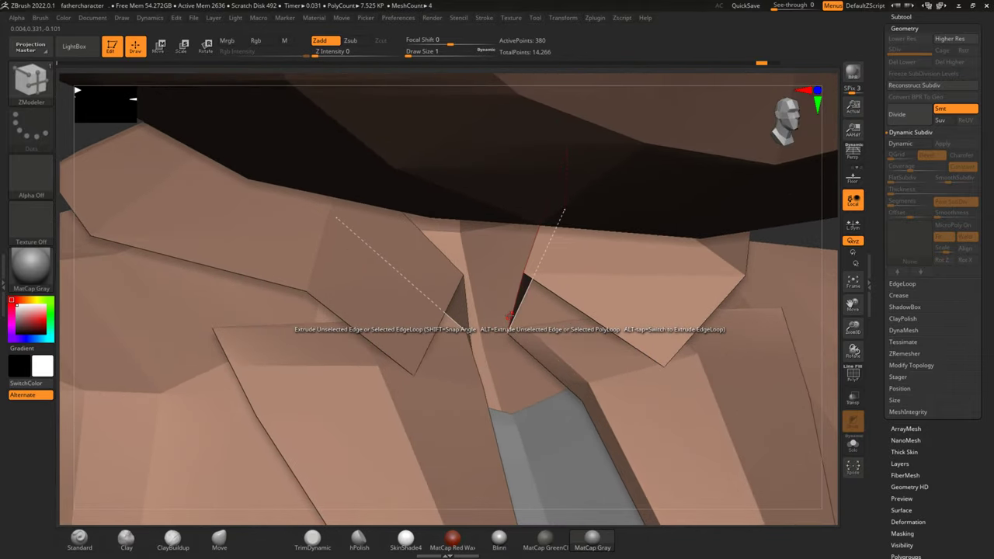
pyautogui.scroll(2, 509, 315)
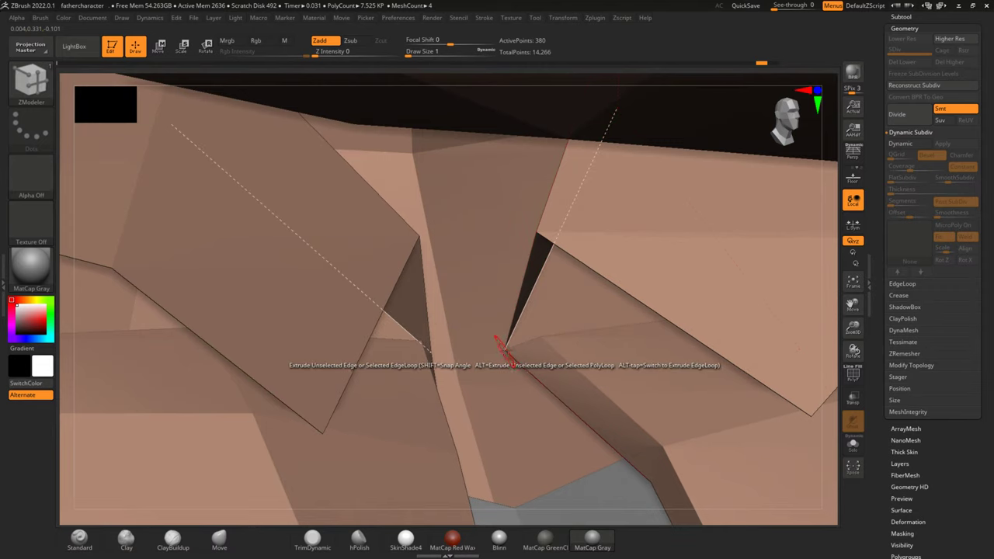
pyautogui.moveTo(506, 346); pyautogui.dragTo(528, 337)
pyautogui.hotkey('ctrl', 'z')
pyautogui.hotkey('ctrl', 'shift', 'z')
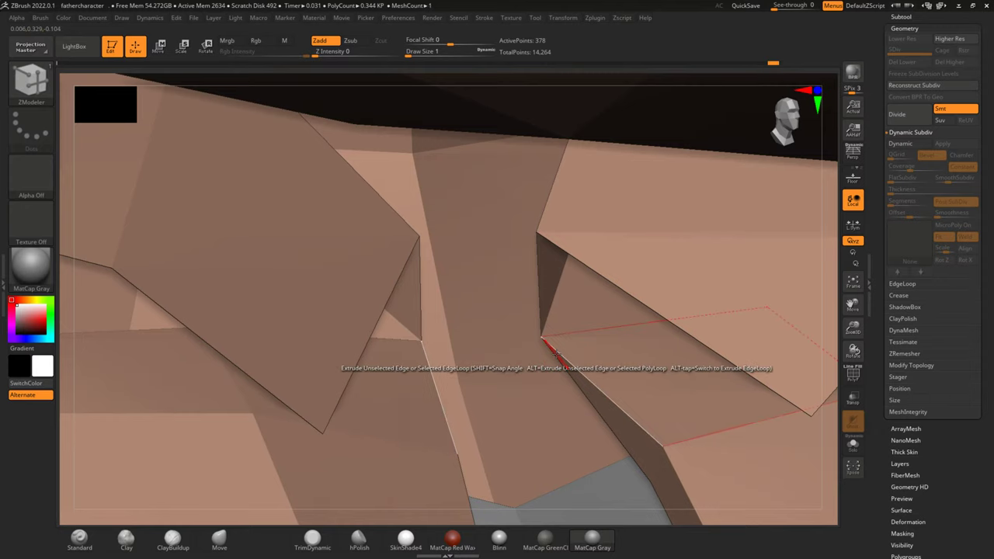
# Step: Turn on PolyF and QMesh the jacket polygroup outward, reaching 752 points
pyautogui.moveTo(552, 347); pyautogui.dragTo(440, 266, button='right')
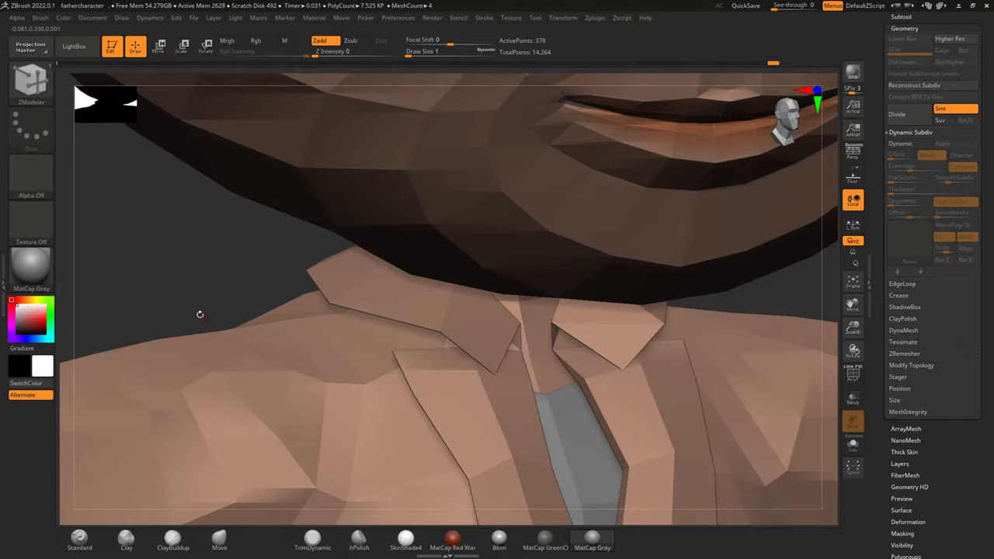
pyautogui.moveTo(200, 313)
pyautogui.mouseDown(button='right')
pyautogui.moveTo(182, 246)
pyautogui.moveTo(229, 233)
pyautogui.mouseUp(button='right')
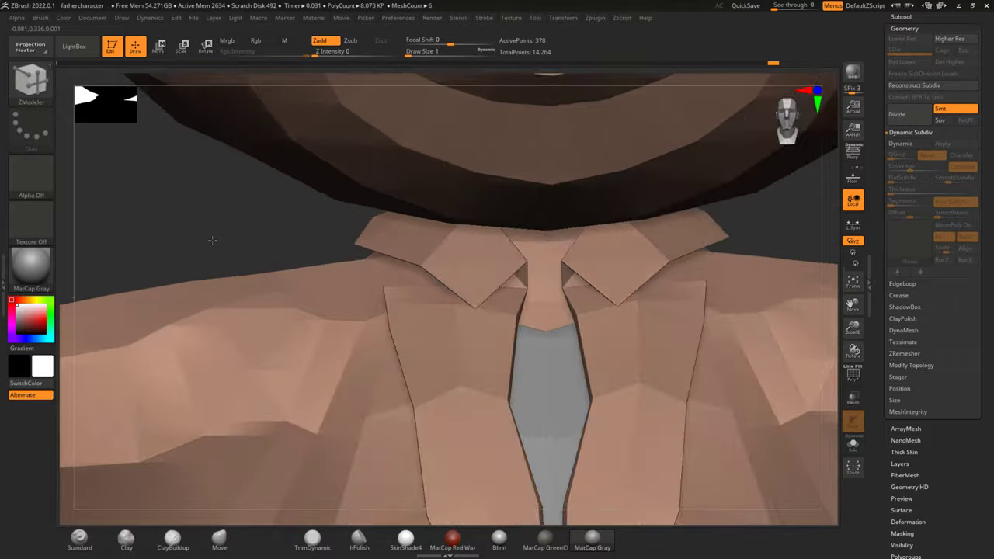
pyautogui.moveTo(732, 217)
pyautogui.mouseDown(button='right')
pyautogui.moveTo(665, 212)
pyautogui.moveTo(742, 238)
pyautogui.mouseUp(button='right')
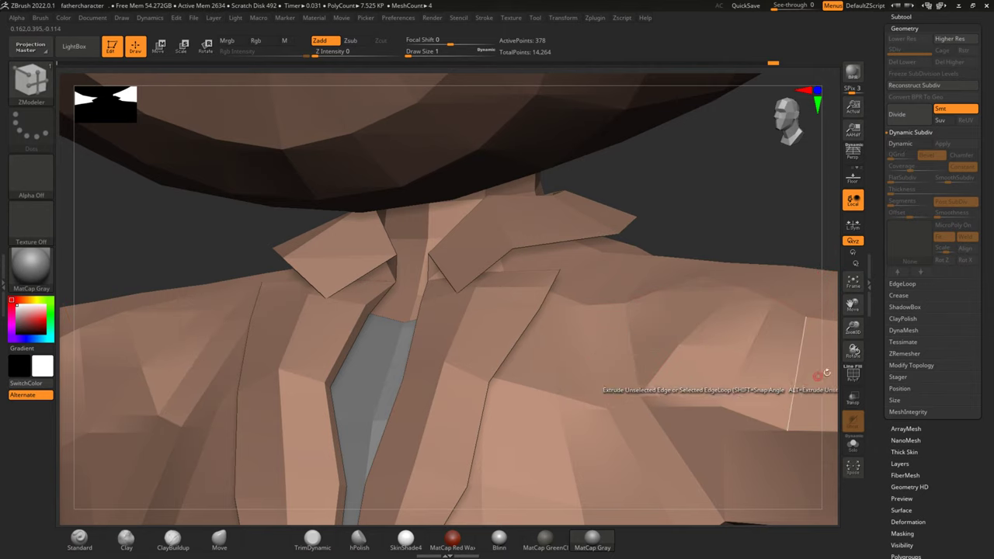
pyautogui.click(852, 374)
pyautogui.moveTo(624, 348); pyautogui.dragTo(621, 342)
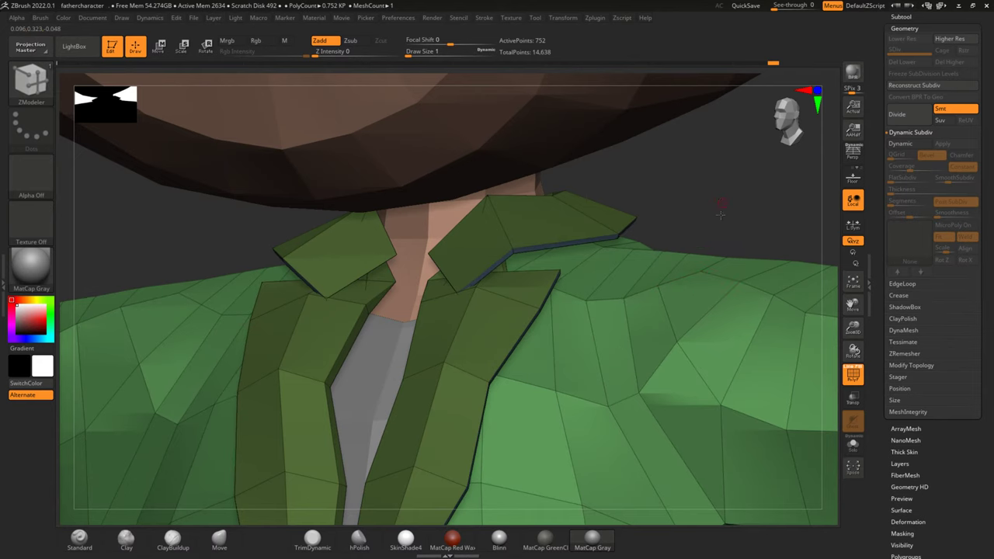
# Step: Preview the collar smoothed with PolyF off, then return to the flat low-poly jacket
pyautogui.moveTo(721, 215); pyautogui.dragTo(831, 240)
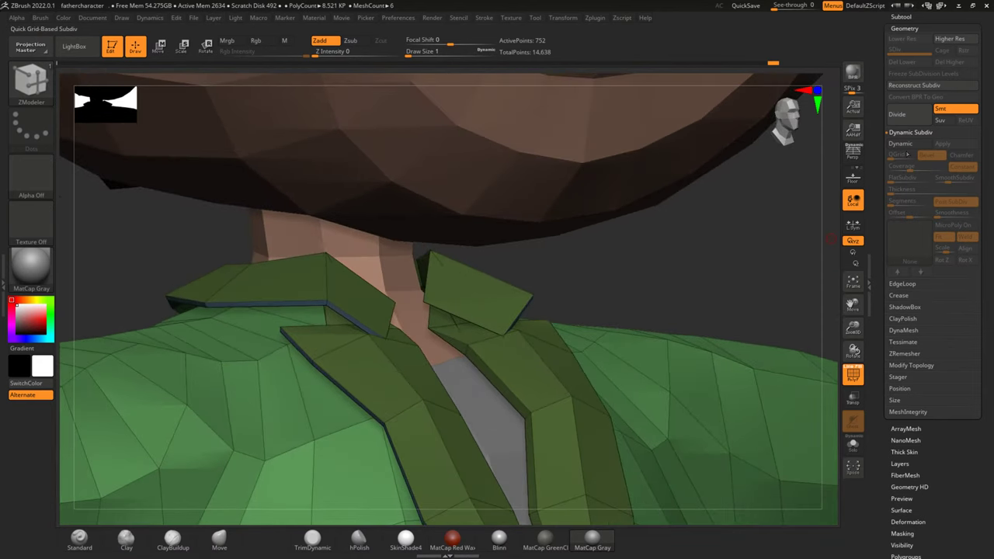
pyautogui.click(900, 145)
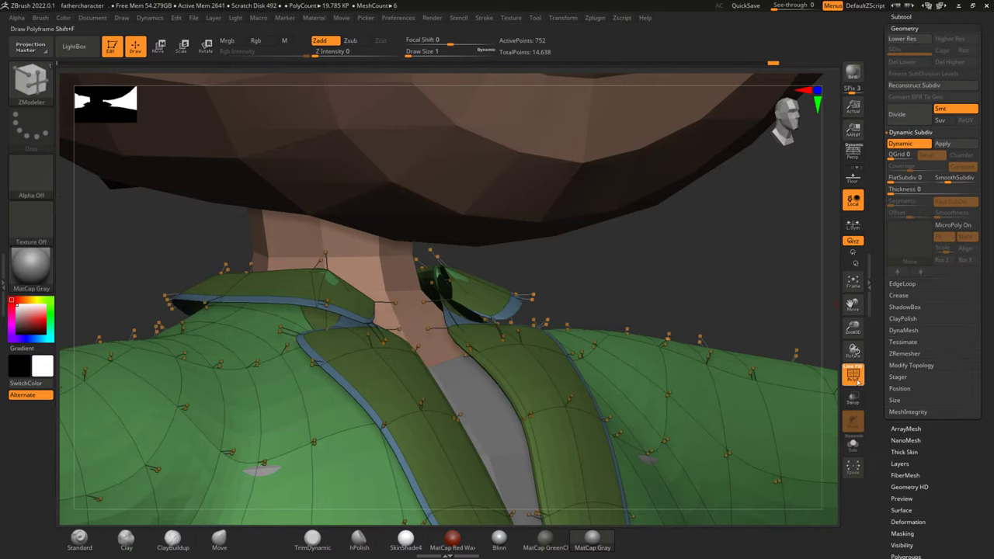
pyautogui.click(853, 376)
pyautogui.moveTo(709, 291)
pyautogui.mouseDown()
pyautogui.moveTo(589, 295)
pyautogui.moveTo(699, 274)
pyautogui.moveTo(718, 277)
pyautogui.moveTo(645, 284)
pyautogui.moveTo(719, 277)
pyautogui.moveTo(676, 281)
pyautogui.moveTo(863, 307)
pyautogui.mouseUp()
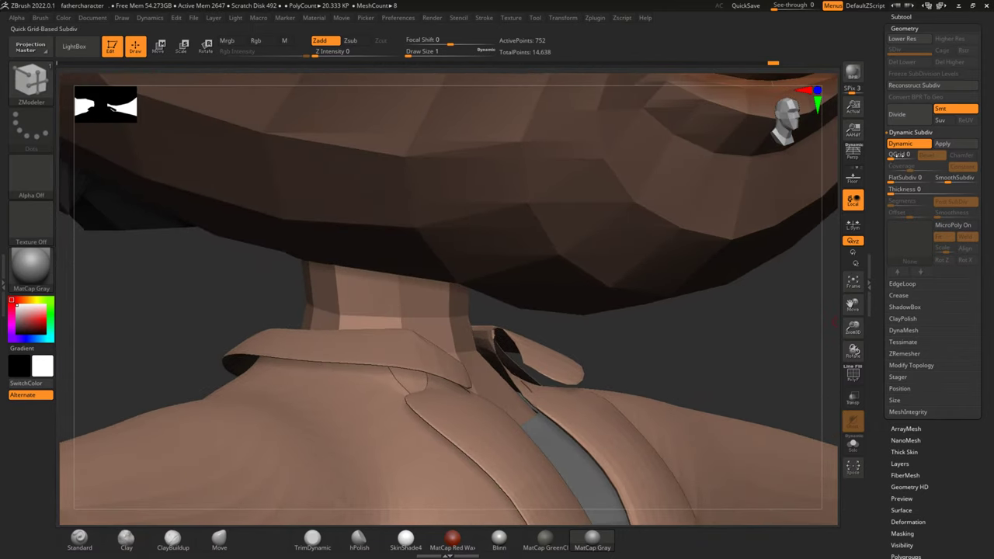
pyautogui.click(903, 144)
pyautogui.moveTo(760, 305)
pyautogui.mouseDown()
pyautogui.moveTo(729, 330)
pyautogui.moveTo(690, 333)
pyautogui.moveTo(722, 337)
pyautogui.moveTo(680, 328)
pyautogui.moveTo(686, 342)
pyautogui.moveTo(714, 328)
pyautogui.moveTo(698, 330)
pyautogui.moveTo(707, 344)
pyautogui.mouseUp()
# Step: Solo the jacket, show polygroups and wireframe, and switch back to ZModeler
pyautogui.click(853, 444)
pyautogui.click(848, 376)
pyautogui.moveTo(841, 375)
pyautogui.mouseDown()
pyautogui.moveTo(701, 310)
pyautogui.moveTo(684, 276)
pyautogui.moveTo(725, 271)
pyautogui.moveTo(737, 235)
pyautogui.moveTo(723, 212)
pyautogui.moveTo(747, 240)
pyautogui.moveTo(797, 234)
pyautogui.mouseUp()
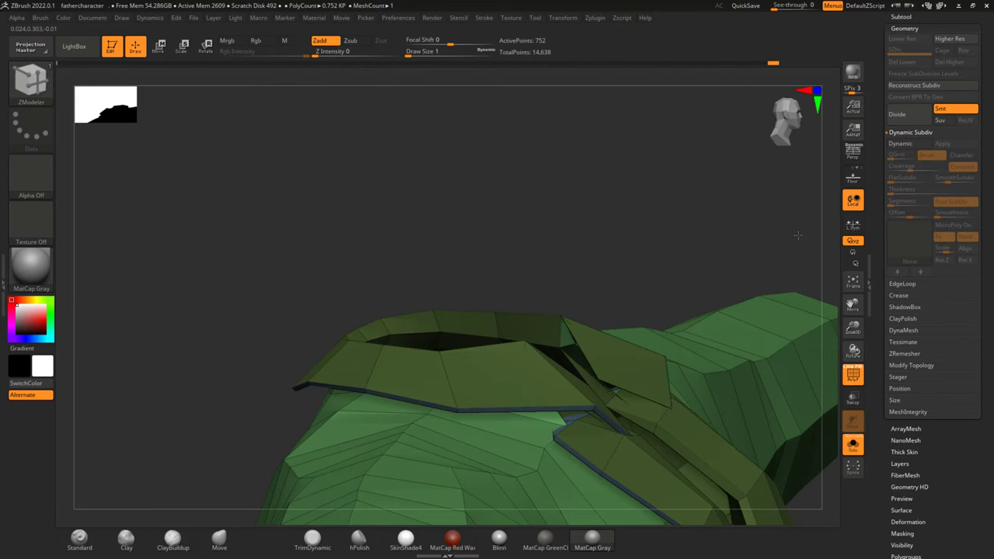
pyautogui.press('d')
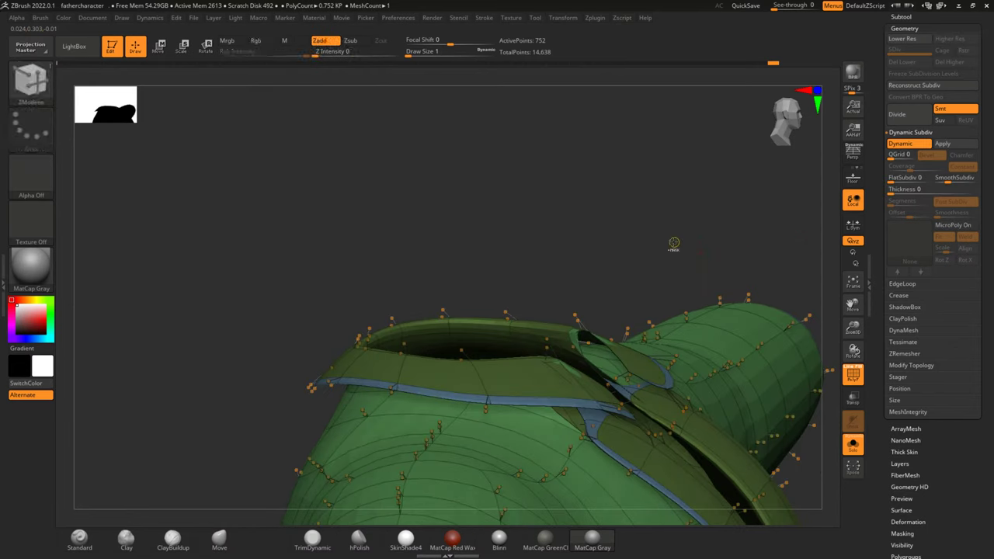
pyautogui.hotkey('shift', 'd')
pyautogui.press('b')
pyautogui.press('z')
pyautogui.press('m')
# Step: Thicken the jacket with QMesh, undo, and redo it, reaching 760 points
pyautogui.moveTo(675, 242)
pyautogui.mouseDown()
pyautogui.moveTo(621, 232)
pyautogui.moveTo(659, 316)
pyautogui.mouseUp()
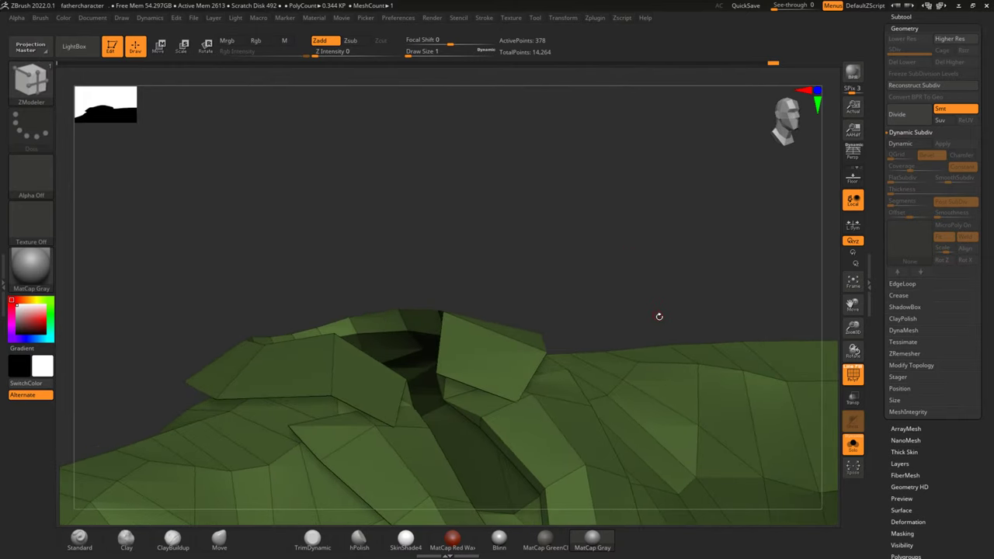
pyautogui.click(656, 406)
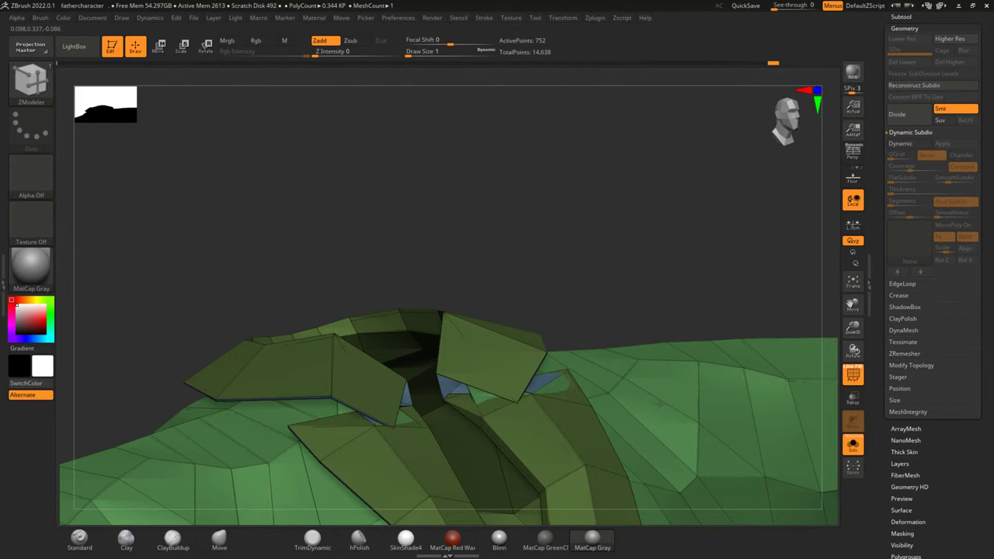
pyautogui.hotkey('ctrl', 'z')
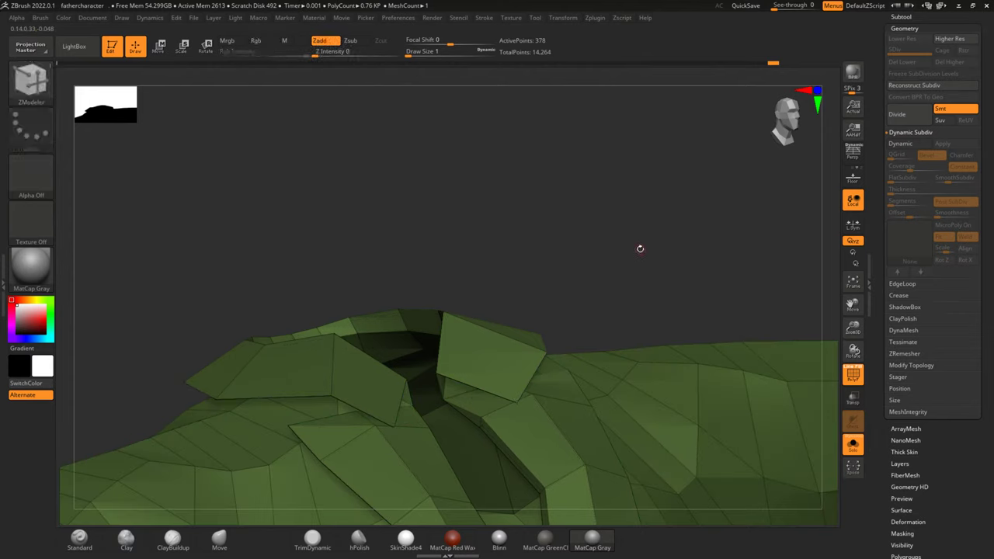
pyautogui.moveTo(647, 258)
pyautogui.mouseDown()
pyautogui.moveTo(663, 254)
pyautogui.moveTo(655, 316)
pyautogui.mouseUp()
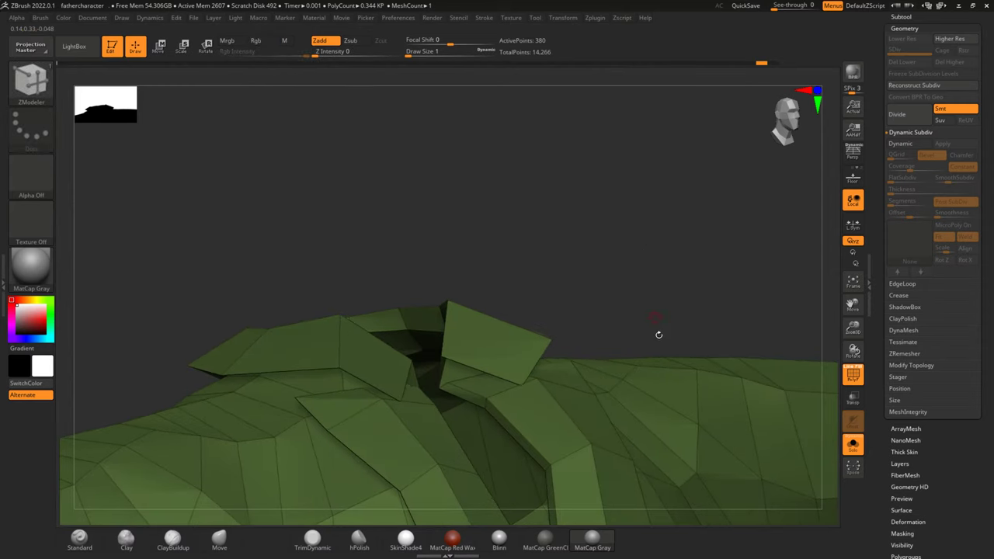
pyautogui.click(663, 414)
pyautogui.moveTo(655, 279)
pyautogui.mouseDown()
pyautogui.moveTo(615, 270)
pyautogui.moveTo(658, 287)
pyautogui.moveTo(596, 292)
pyautogui.mouseUp()
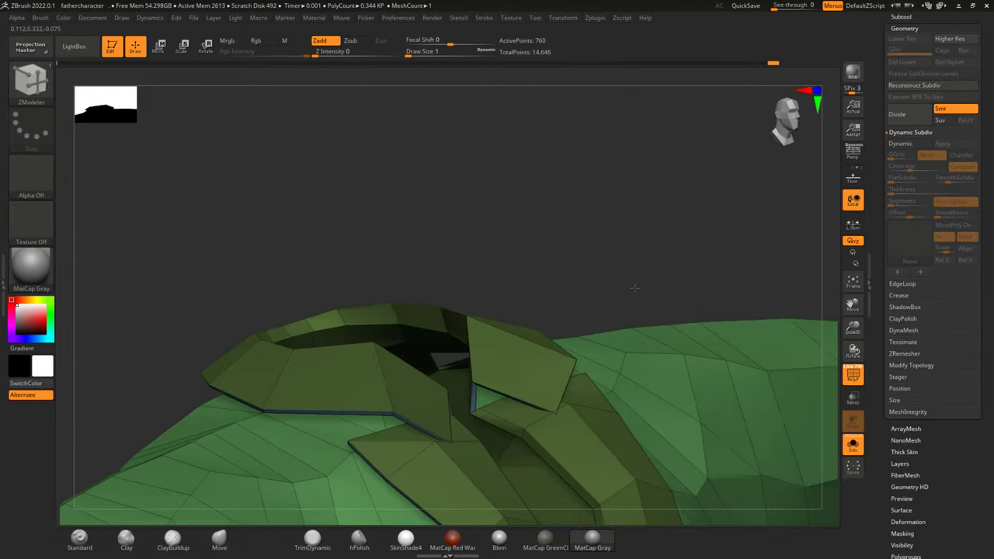
pyautogui.moveTo(625, 295); pyautogui.dragTo(748, 266)
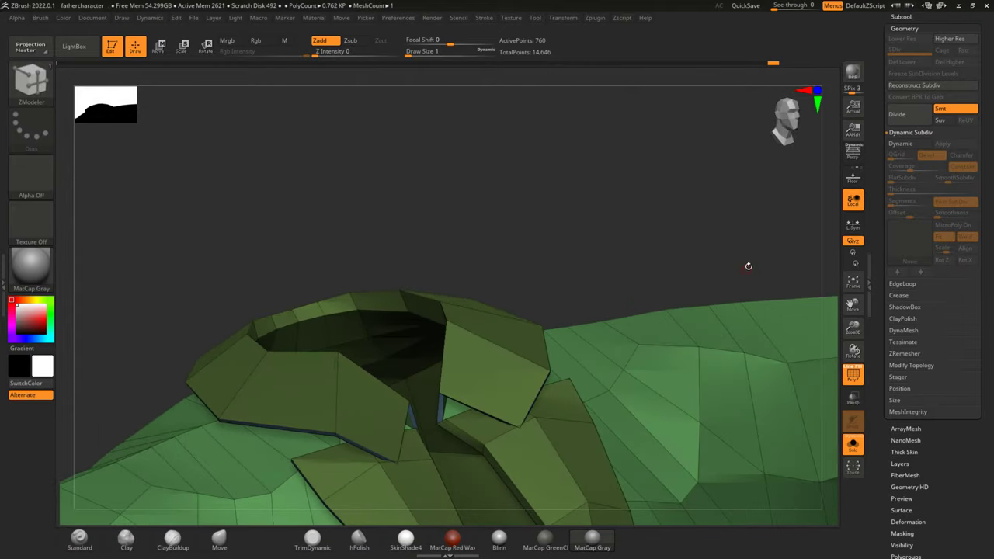
pyautogui.moveTo(588, 264)
pyautogui.mouseDown()
pyautogui.moveTo(614, 195)
pyautogui.moveTo(576, 184)
pyautogui.moveTo(626, 178)
pyautogui.moveTo(611, 178)
pyautogui.moveTo(583, 184)
pyautogui.moveTo(670, 182)
pyautogui.moveTo(546, 204)
pyautogui.moveTo(598, 237)
pyautogui.moveTo(593, 246)
pyautogui.moveTo(594, 224)
pyautogui.moveTo(656, 315)
pyautogui.moveTo(722, 309)
pyautogui.moveTo(728, 328)
pyautogui.moveTo(746, 328)
pyautogui.moveTo(833, 239)
pyautogui.mouseUp()
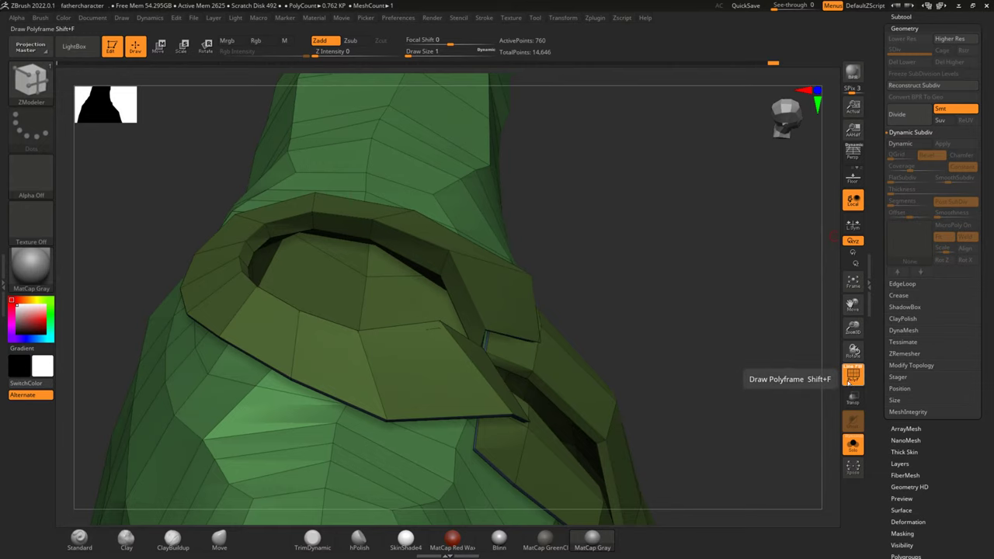
# Step: Revert the jacket to its unthickened shell with polygroups shown, framing the neck opening
pyautogui.click(852, 376)
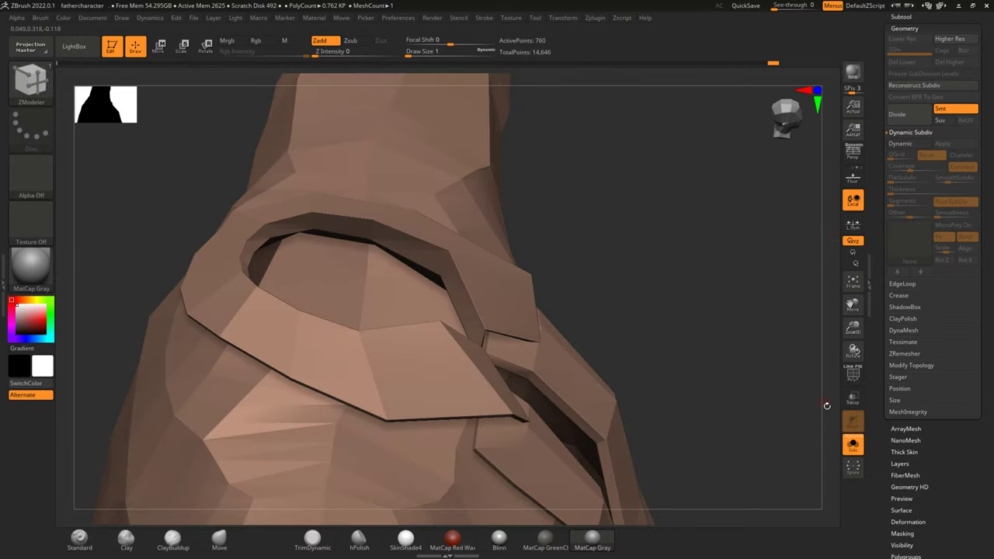
pyautogui.press('ctrl')
pyautogui.keyDown('ctrl'); pyautogui.click(707, 347); pyautogui.keyUp('ctrl')
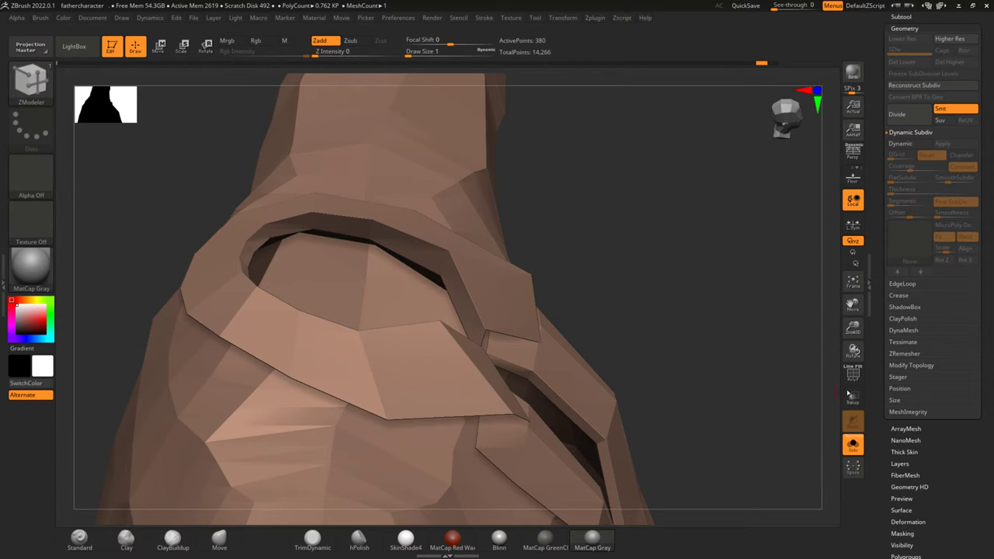
pyautogui.hotkey('shift', 'f')
pyautogui.moveTo(732, 287); pyautogui.dragTo(535, 339)
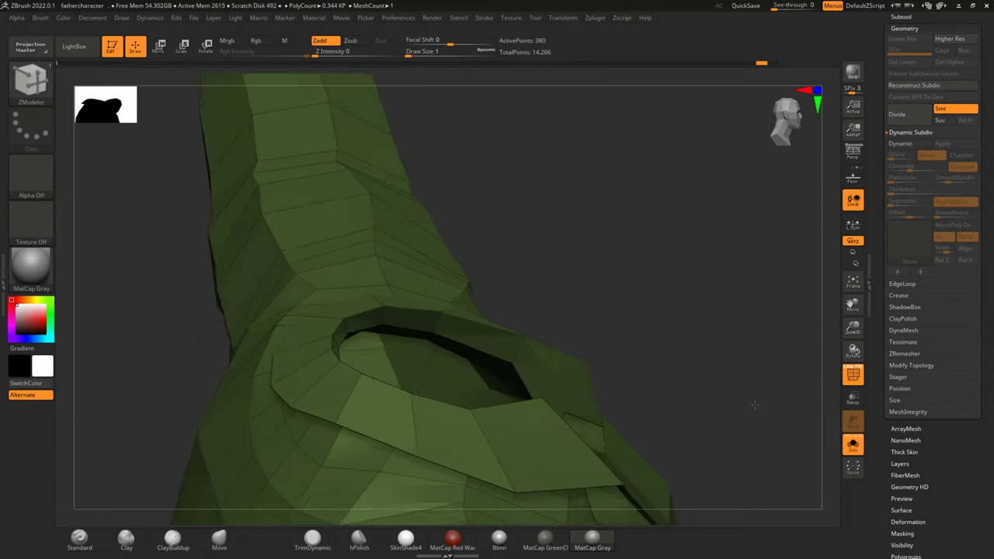
pyautogui.scroll(3, 519, 340)
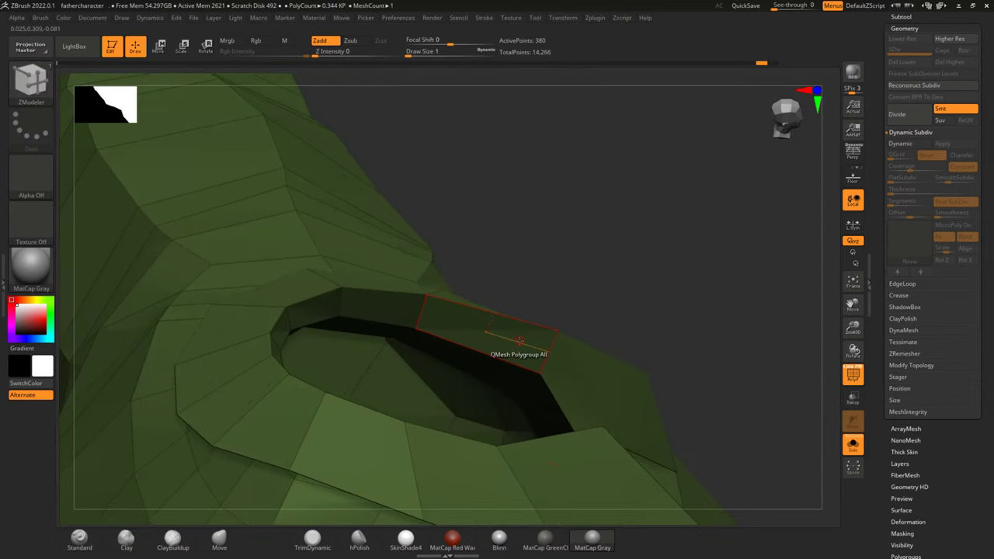
pyautogui.scroll(3, 519, 340)
pyautogui.moveTo(541, 229)
pyautogui.mouseDown()
pyautogui.moveTo(610, 215)
pyautogui.moveTo(594, 222)
pyautogui.mouseUp()
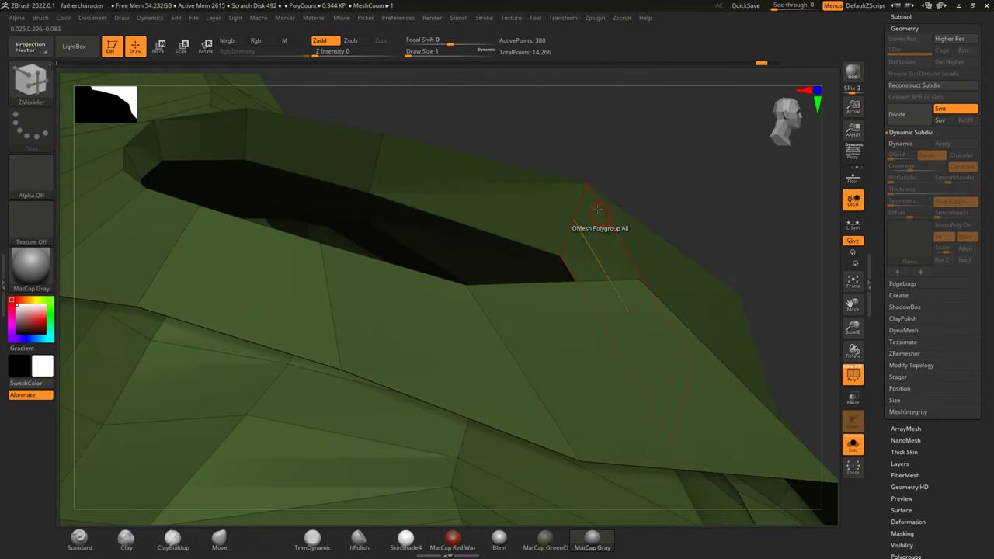
# Step: Insert edge loops along the neck rim and across the collar faces with ZModeler
pyautogui.press('space')
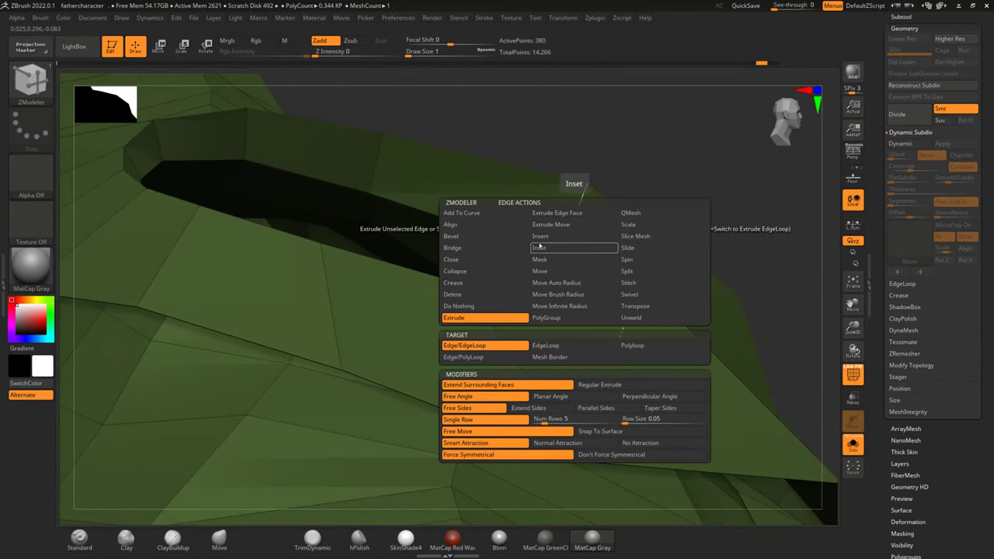
pyautogui.click(540, 236)
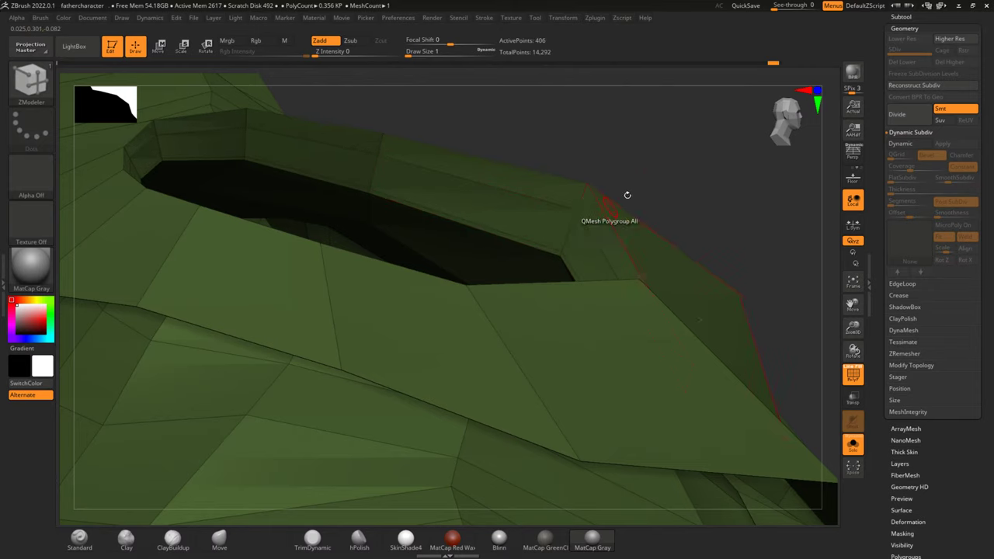
pyautogui.moveTo(628, 195); pyautogui.dragTo(666, 244)
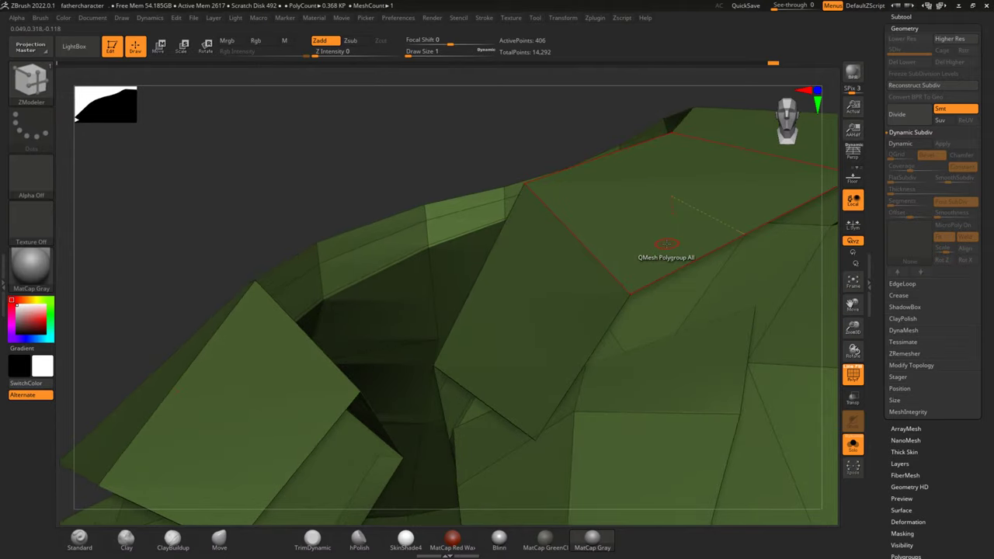
pyautogui.moveTo(666, 243); pyautogui.dragTo(302, 277, button='right')
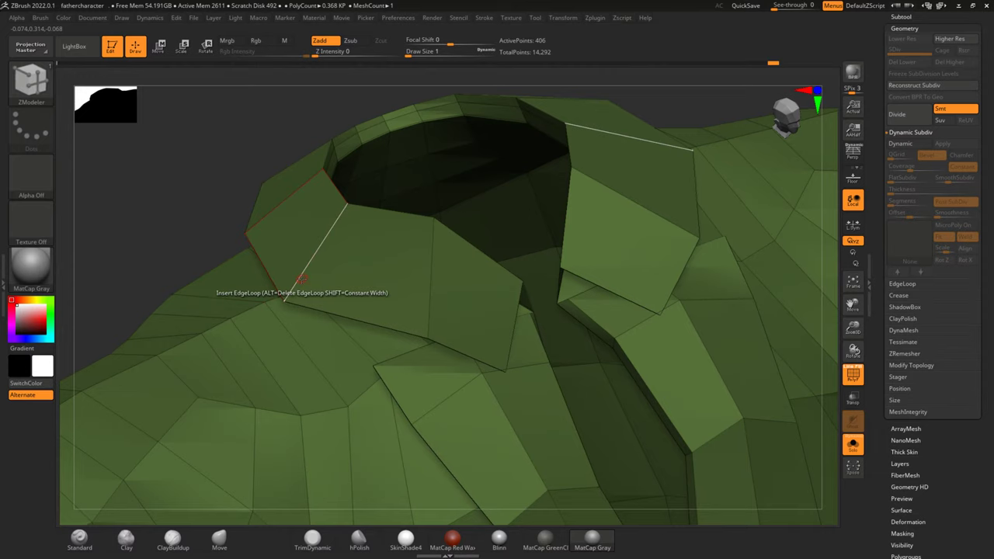
pyautogui.click(293, 299)
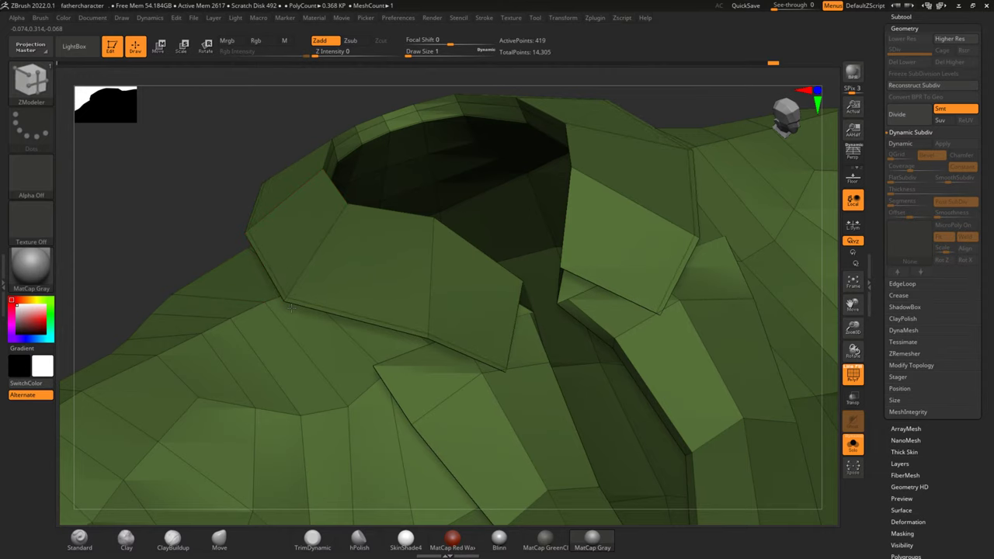
pyautogui.moveTo(115, 223); pyautogui.dragTo(191, 235, button='right')
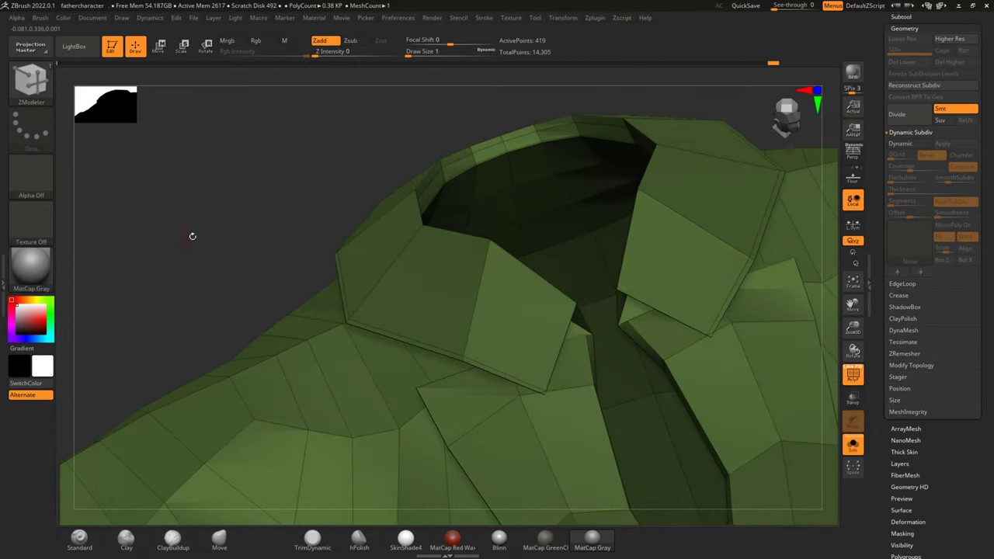
pyautogui.click(544, 285)
pyautogui.moveTo(169, 270); pyautogui.dragTo(194, 227, button='right')
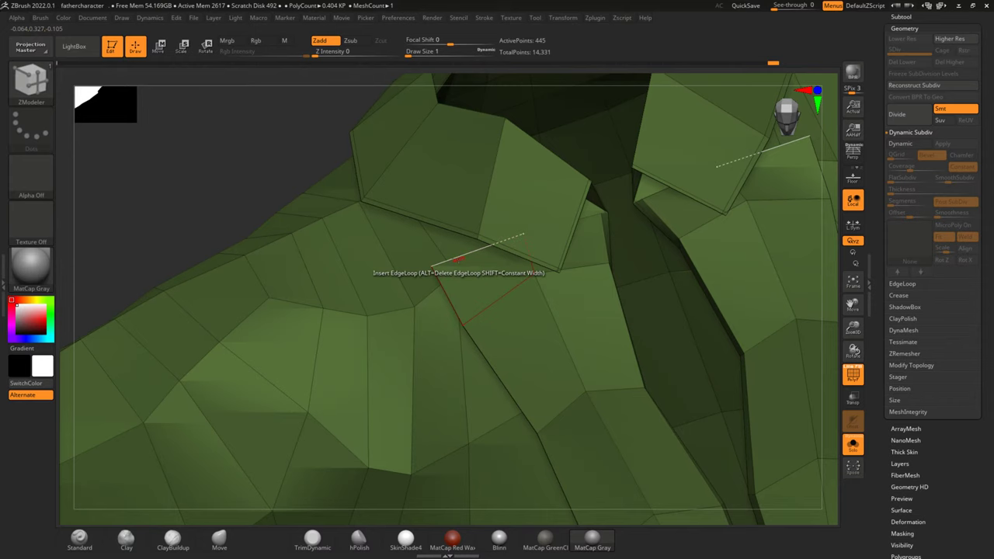
# Step: Thicken the whole jacket shell outward again, reaching 910 active points
pyautogui.moveTo(438, 283); pyautogui.dragTo(436, 270)
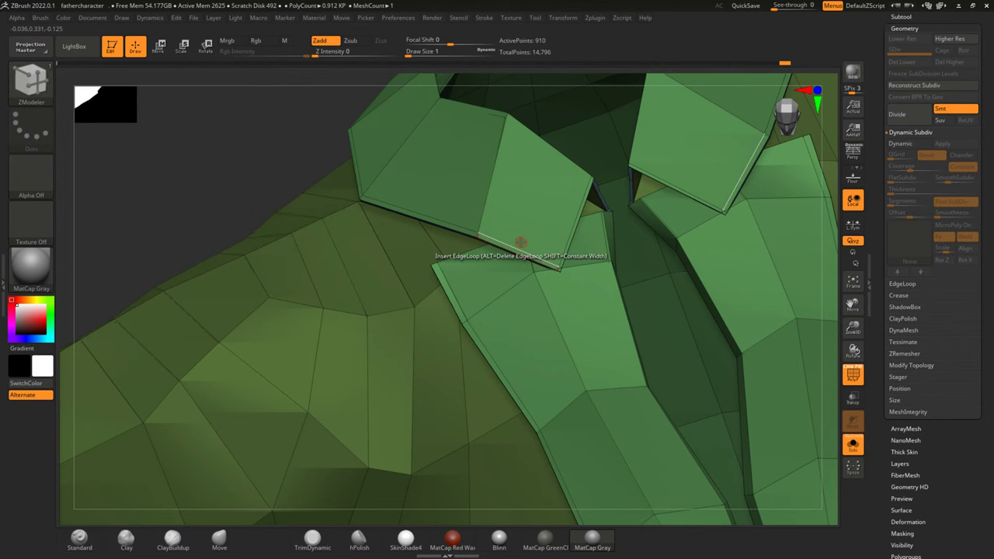
pyautogui.scroll(-3, 520, 243)
pyautogui.scroll(-3, 520, 243)
pyautogui.moveTo(326, 233)
pyautogui.mouseDown()
pyautogui.moveTo(288, 222)
pyautogui.moveTo(334, 215)
pyautogui.mouseUp()
pyautogui.moveTo(282, 466)
pyautogui.keyDown('alt'); pyautogui.mouseDown()
pyautogui.moveTo(257, 402)
pyautogui.moveTo(184, 376)
pyautogui.mouseUp(); pyautogui.keyUp('alt')
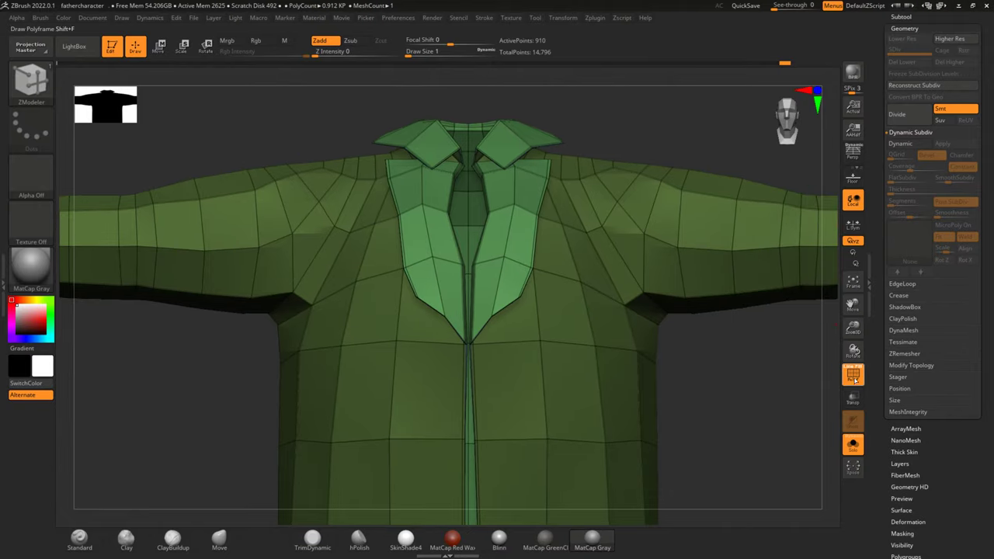
# Step: Hide the wireframe and preview the jacket with Dynamic Subdiv, then turn it off
pyautogui.click(853, 376)
pyautogui.moveTo(743, 402); pyautogui.dragTo(818, 256)
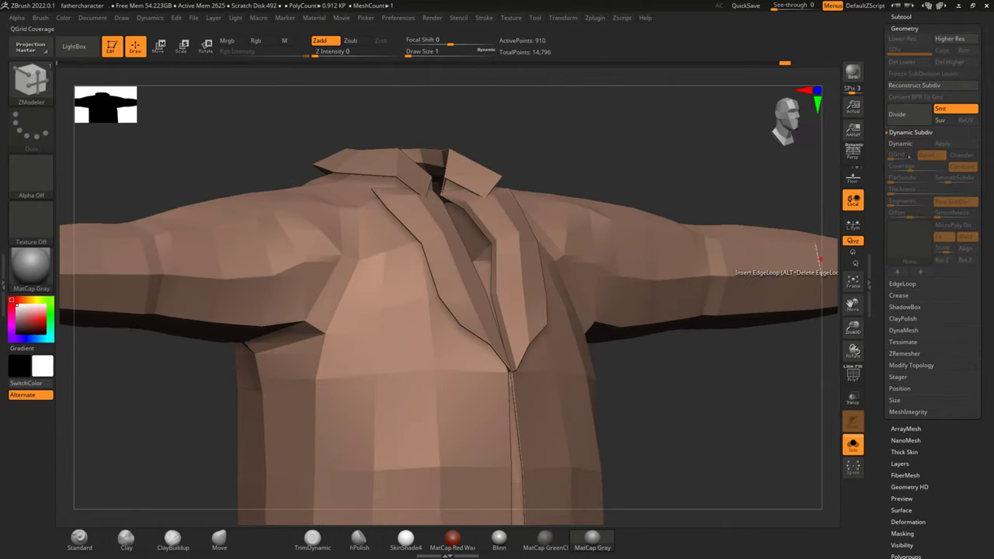
pyautogui.click(900, 144)
pyautogui.moveTo(739, 380)
pyautogui.mouseDown()
pyautogui.moveTo(746, 404)
pyautogui.moveTo(732, 416)
pyautogui.moveTo(753, 419)
pyautogui.moveTo(738, 412)
pyautogui.moveTo(750, 381)
pyautogui.moveTo(754, 249)
pyautogui.moveTo(739, 354)
pyautogui.moveTo(759, 322)
pyautogui.moveTo(728, 342)
pyautogui.moveTo(776, 412)
pyautogui.moveTo(705, 344)
pyautogui.moveTo(767, 430)
pyautogui.moveTo(742, 342)
pyautogui.moveTo(746, 424)
pyautogui.moveTo(707, 380)
pyautogui.moveTo(733, 397)
pyautogui.moveTo(736, 256)
pyautogui.mouseUp()
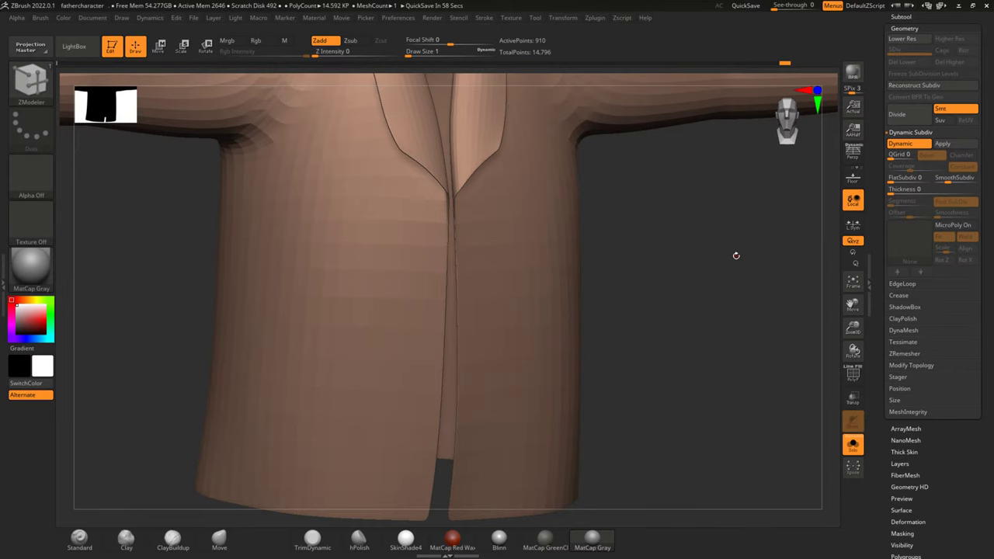
pyautogui.moveTo(671, 269)
pyautogui.mouseDown()
pyautogui.moveTo(664, 401)
pyautogui.moveTo(708, 401)
pyautogui.moveTo(734, 453)
pyautogui.moveTo(707, 301)
pyautogui.moveTo(721, 306)
pyautogui.mouseUp()
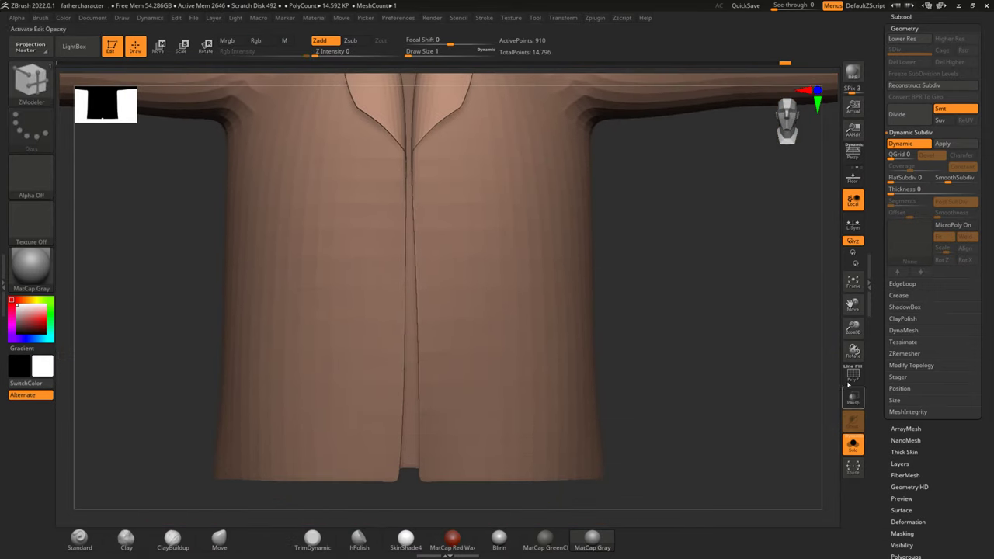
pyautogui.click(912, 145)
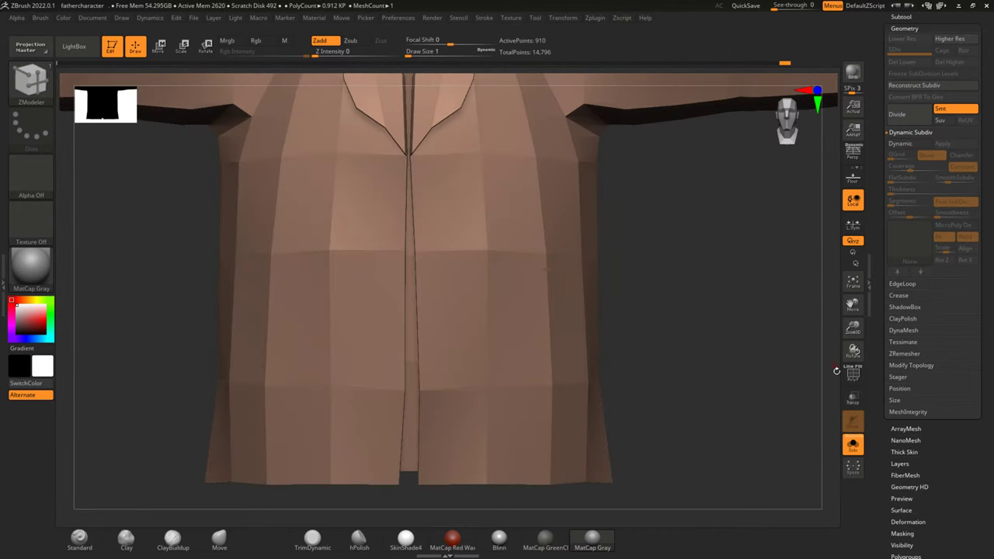
# Step: Toggle PolyF back off and turn off Solo so the grey shirt shows
pyautogui.click(855, 378)
pyautogui.click(852, 377)
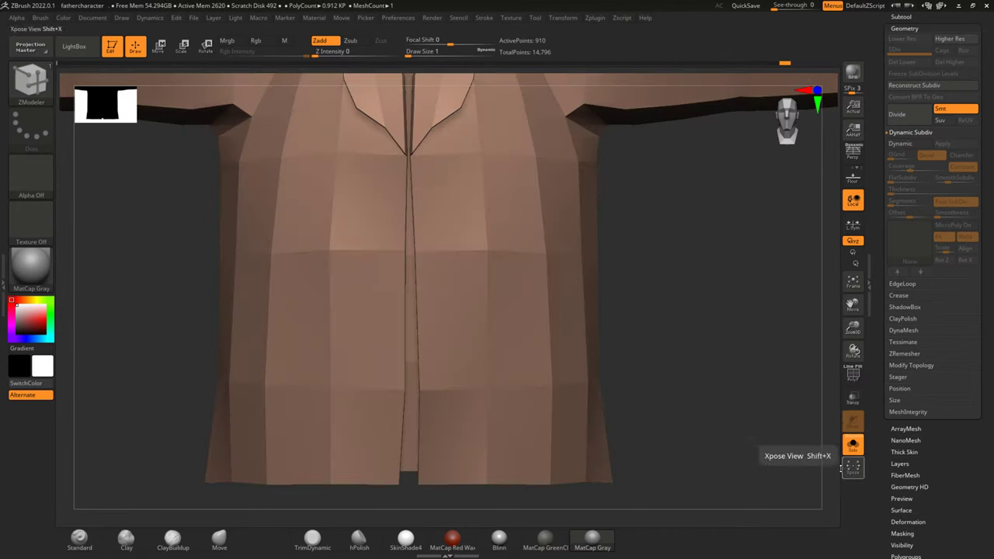
pyautogui.click(851, 445)
pyautogui.moveTo(776, 365)
pyautogui.mouseDown()
pyautogui.moveTo(708, 349)
pyautogui.moveTo(705, 340)
pyautogui.mouseUp()
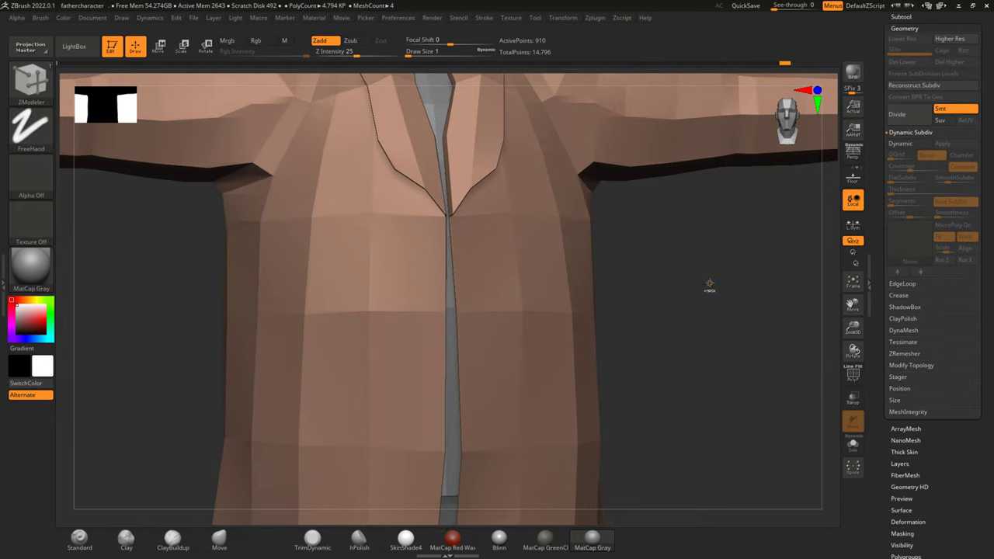
# Step: Toggle Dynamic Subdiv off, show PolyF, and zoom to the jacket's front opening
pyautogui.press('d')
pyautogui.hotkey('shift', 'd')
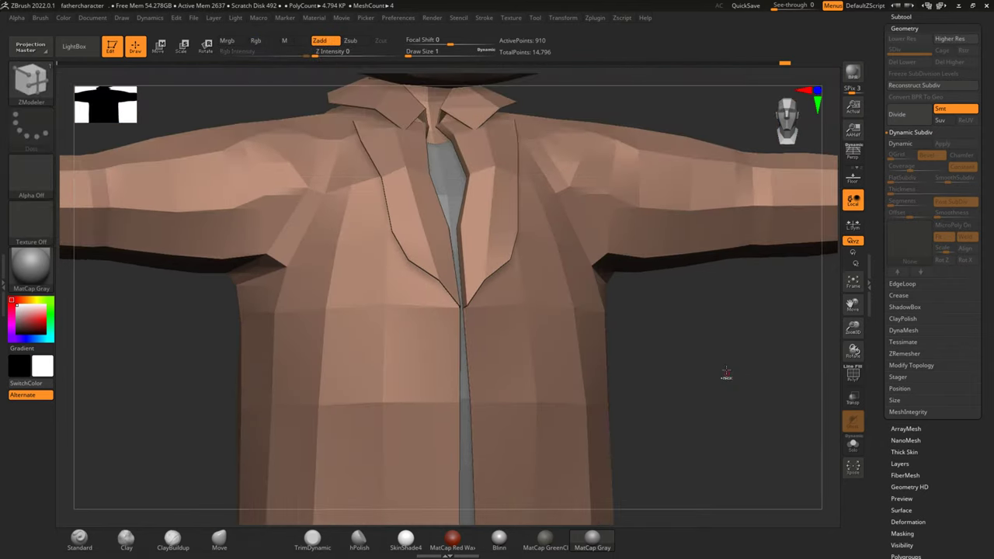
pyautogui.moveTo(723, 360)
pyautogui.keyDown('alt'); pyautogui.mouseDown()
pyautogui.moveTo(725, 288)
pyautogui.moveTo(714, 282)
pyautogui.moveTo(748, 330)
pyautogui.moveTo(722, 311)
pyautogui.mouseUp(); pyautogui.keyUp('alt')
pyautogui.click(853, 375)
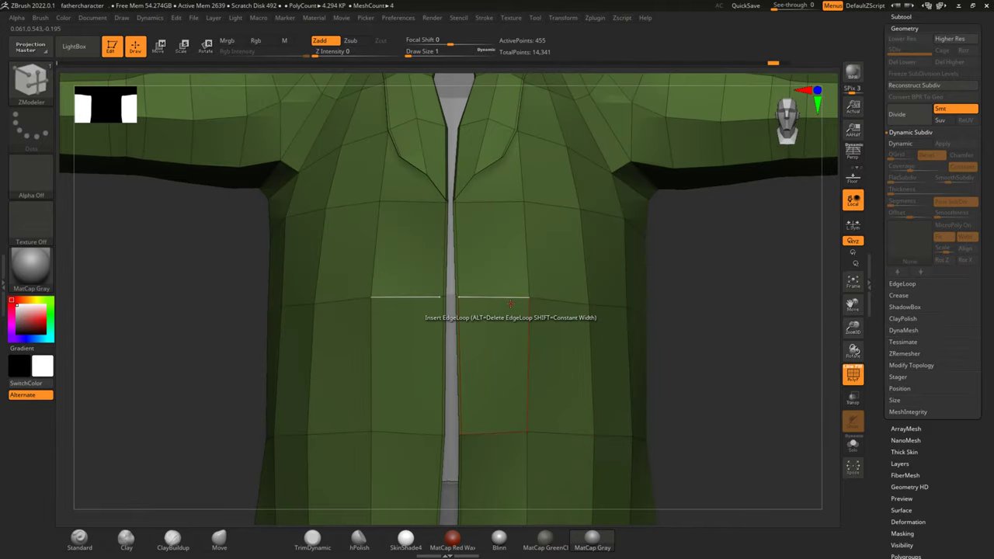
pyautogui.scroll(2, 510, 304)
pyautogui.scroll(1, 510, 304)
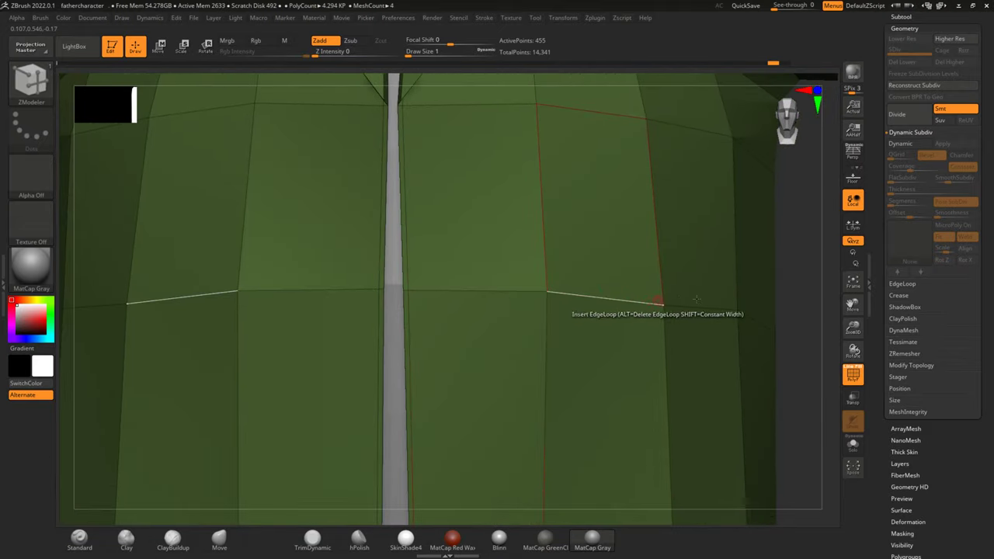
pyautogui.moveTo(805, 281); pyautogui.dragTo(621, 272)
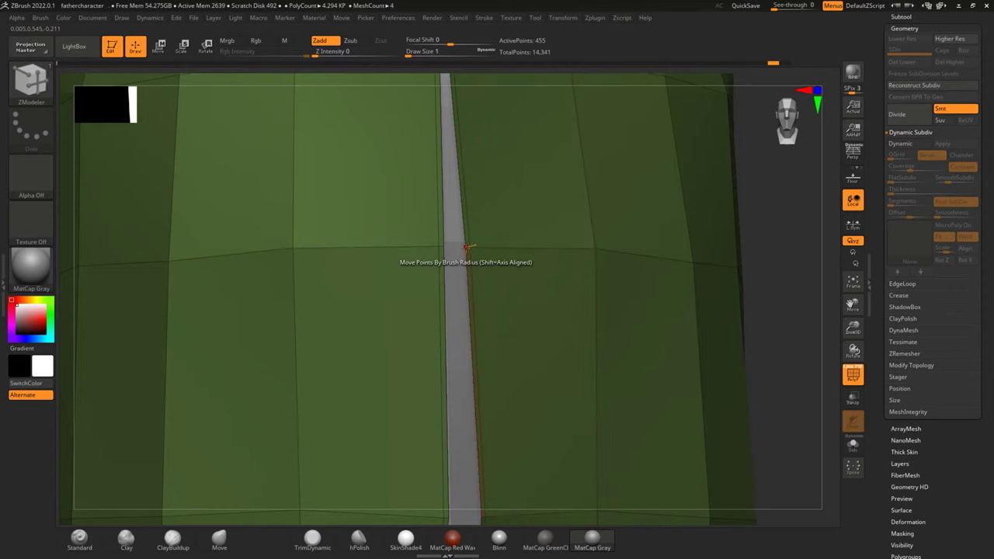
pyautogui.moveTo(769, 204); pyautogui.dragTo(648, 302)
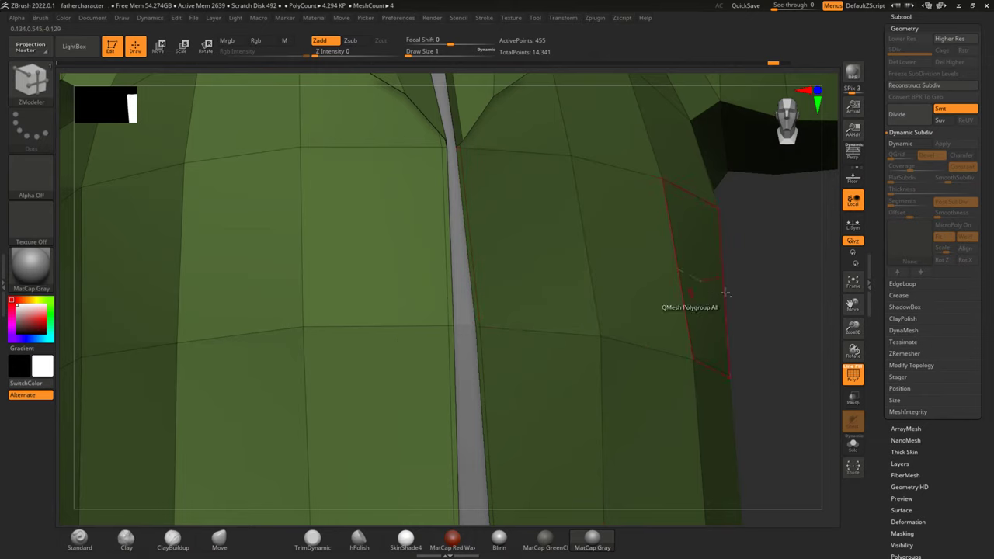
pyautogui.moveTo(772, 286); pyautogui.dragTo(427, 337)
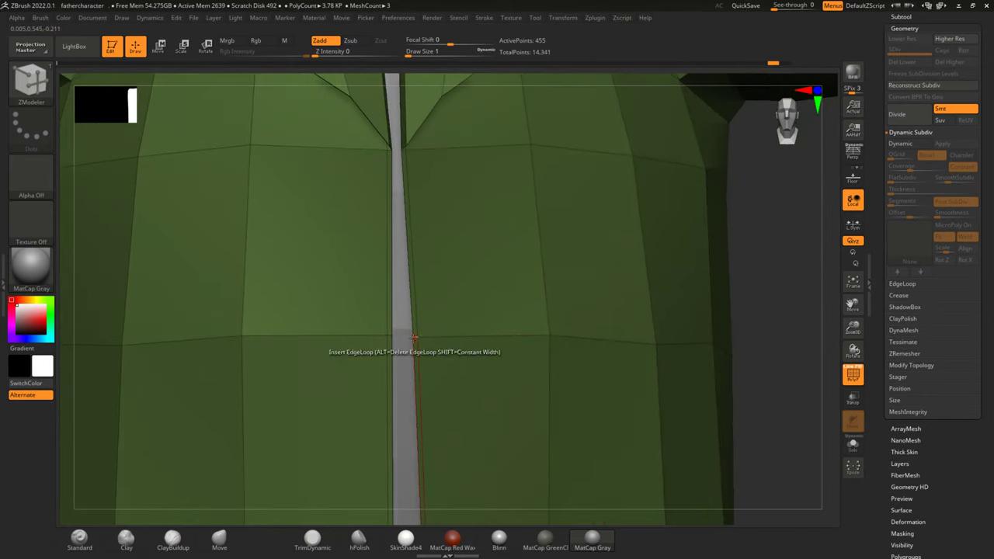
# Step: Try QMesh extrusions beside the front opening, undo them, and open Save Project
pyautogui.click(410, 336)
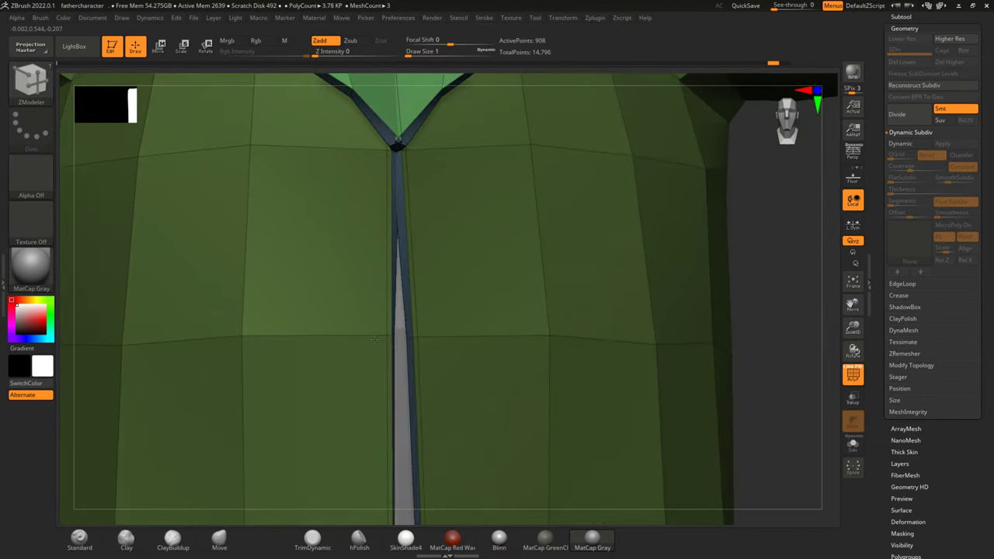
pyautogui.hotkey('ctrl', 'z')
pyautogui.moveTo(768, 291)
pyautogui.mouseDown()
pyautogui.moveTo(802, 281)
pyautogui.moveTo(392, 360)
pyautogui.mouseUp()
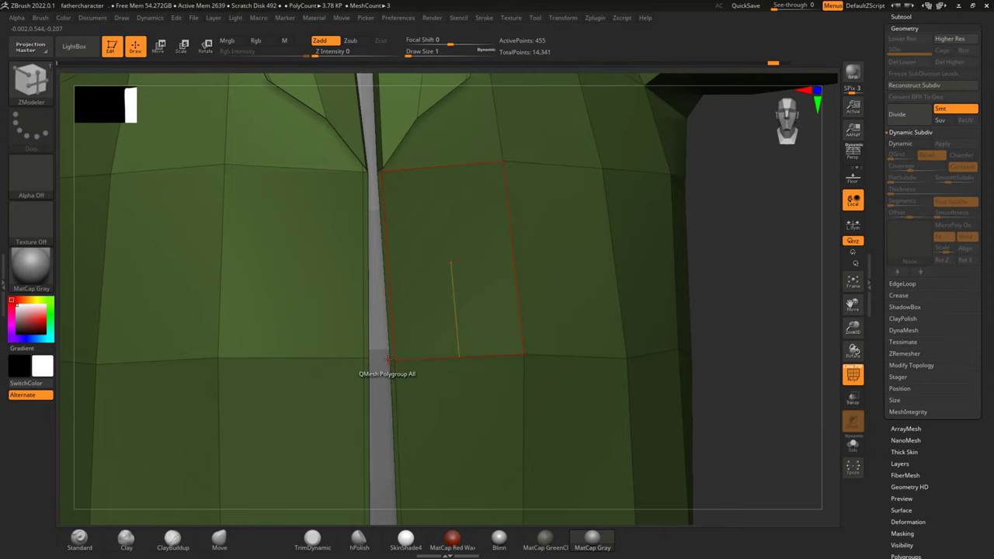
pyautogui.moveTo(388, 359); pyautogui.dragTo(373, 163)
pyautogui.hotkey('ctrl', 'z')
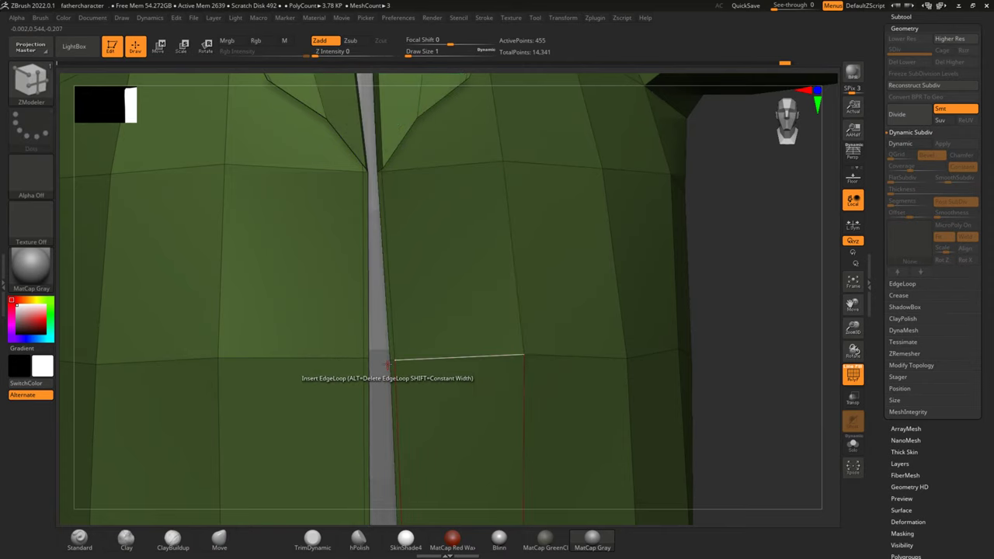
pyautogui.moveTo(753, 256); pyautogui.dragTo(765, 253)
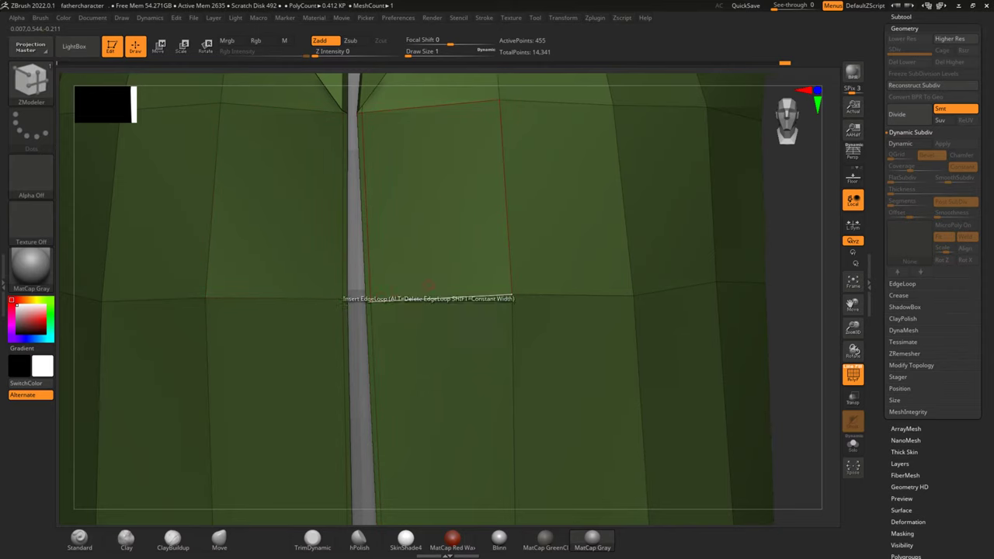
pyautogui.moveTo(774, 288)
pyautogui.mouseDown()
pyautogui.moveTo(779, 247)
pyautogui.moveTo(779, 302)
pyautogui.mouseUp()
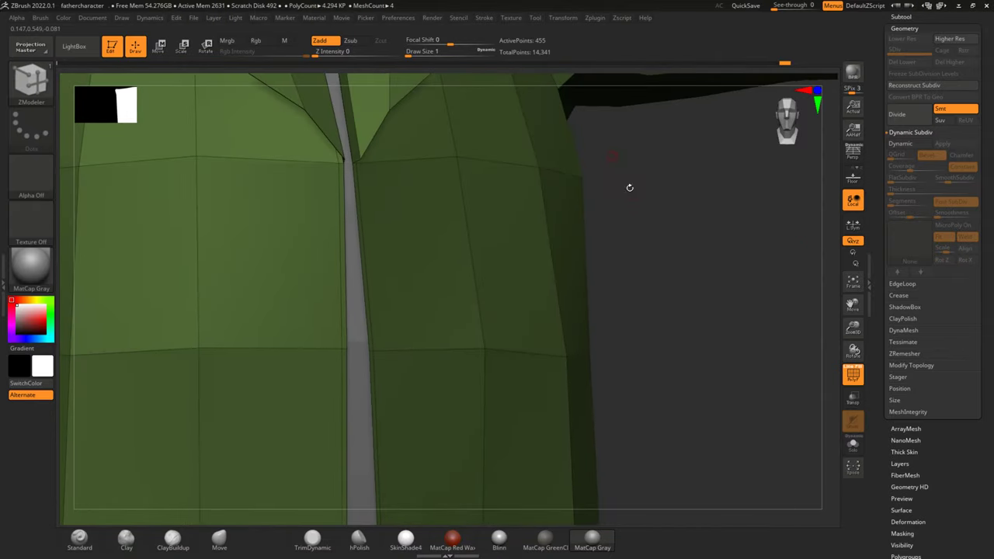
pyautogui.hotkey('ctrl', 's')
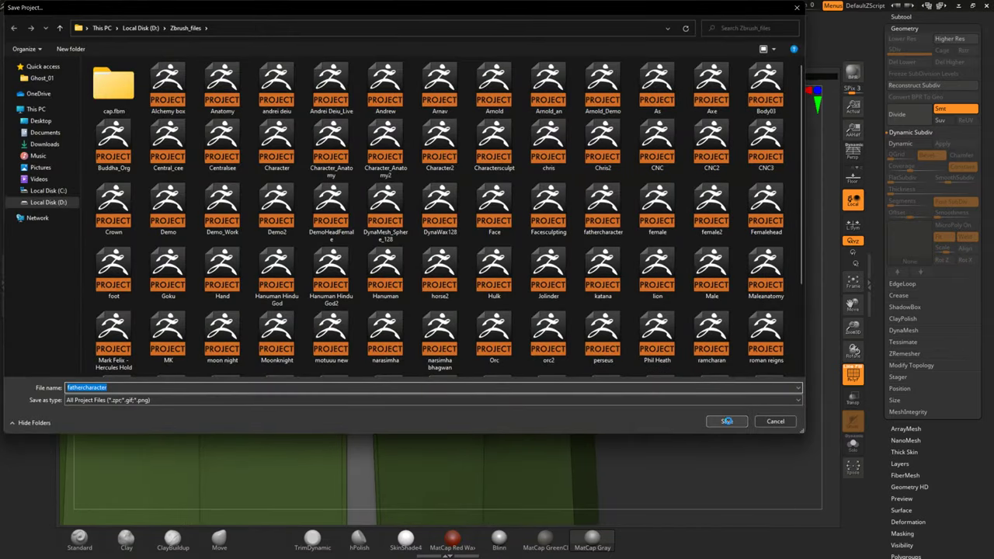
# Step: Save over fathercharacter.ZPR, then exit ZBrush, saving and overwriting the project again
pyautogui.click(727, 421)
pyautogui.click(519, 274)
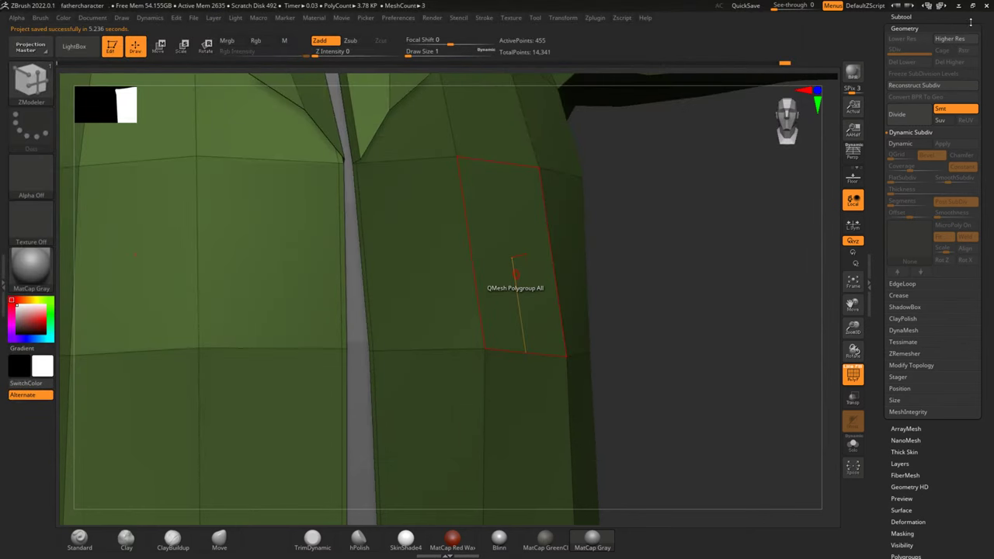
pyautogui.click(986, 6)
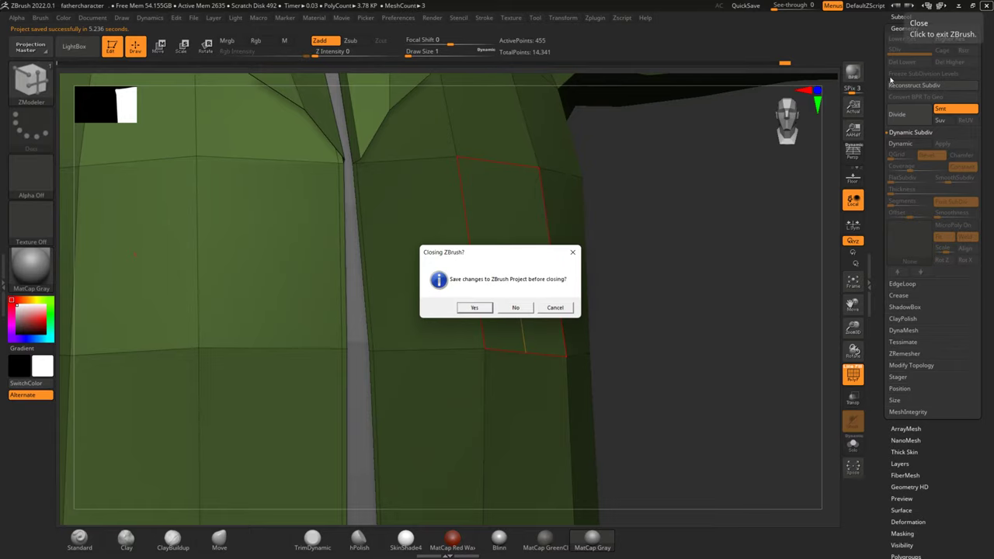
pyautogui.click(474, 308)
pyautogui.click(733, 423)
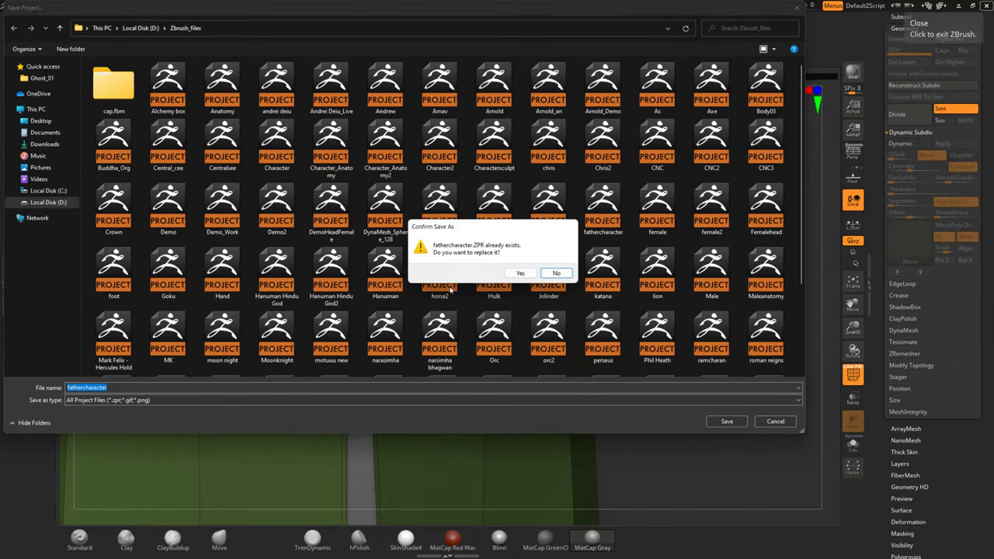
pyautogui.click(521, 275)
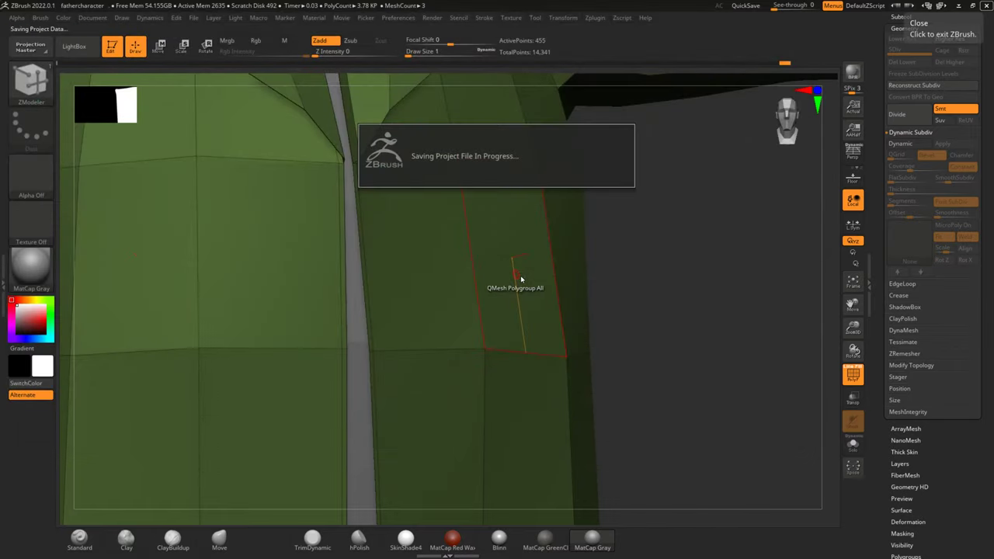
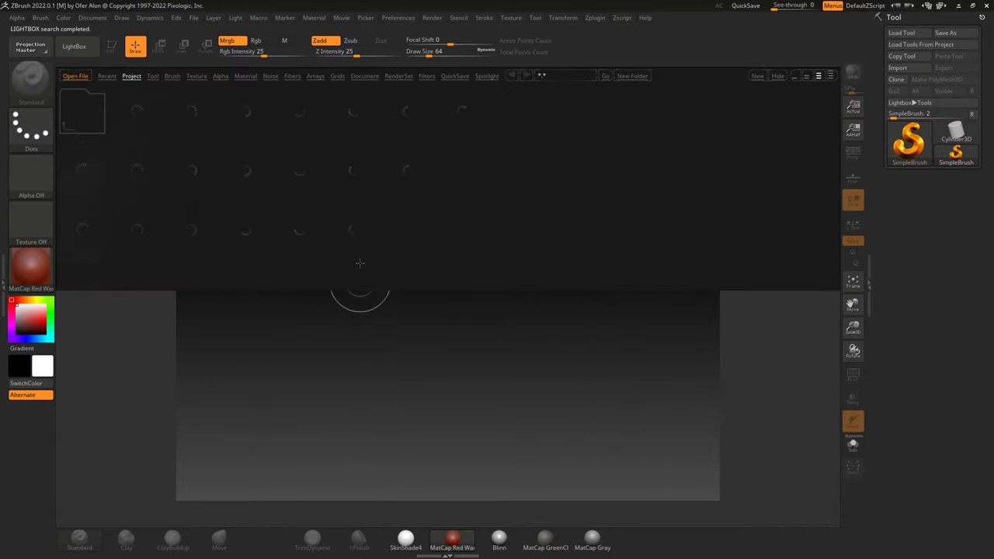
# Step: Open the fathercharacter project from LightBox's Recent projects
pyautogui.click(108, 76)
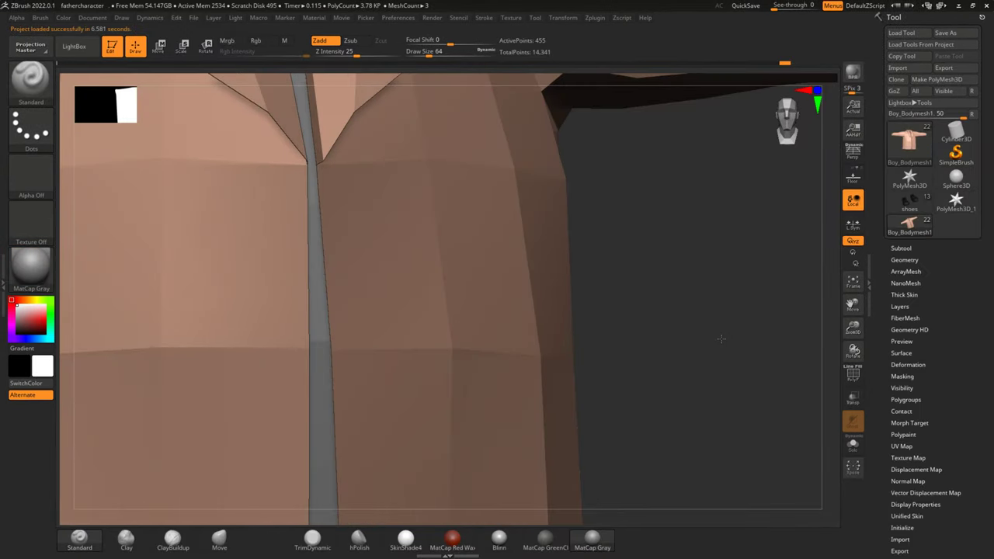
# Step: Lower the draw size to 1 and show polygroups and wireframe on the jacket front
pyautogui.press('space')
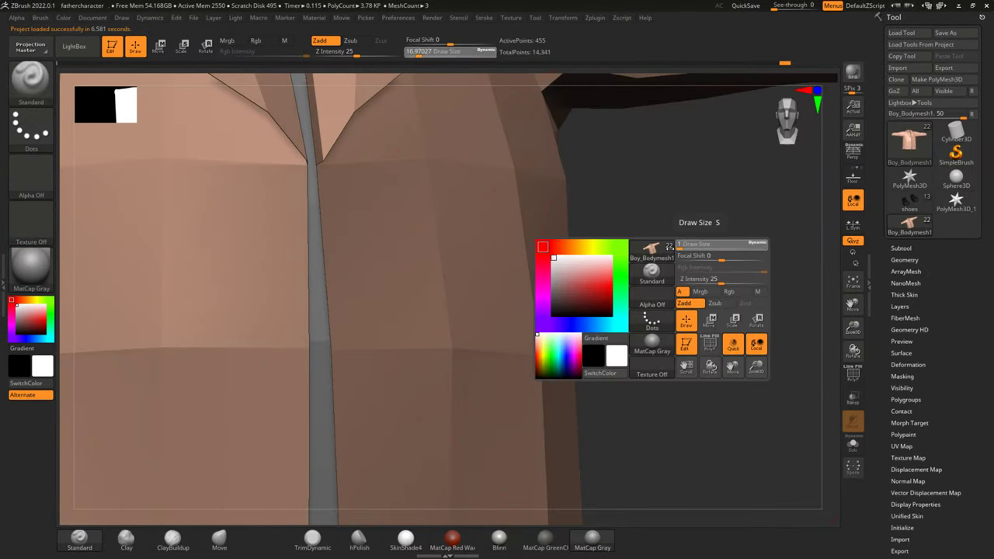
pyautogui.moveTo(704, 245); pyautogui.dragTo(677, 245)
pyautogui.moveTo(730, 278)
pyautogui.mouseDown()
pyautogui.moveTo(753, 333)
pyautogui.moveTo(523, 349)
pyautogui.mouseUp()
pyautogui.click(852, 376)
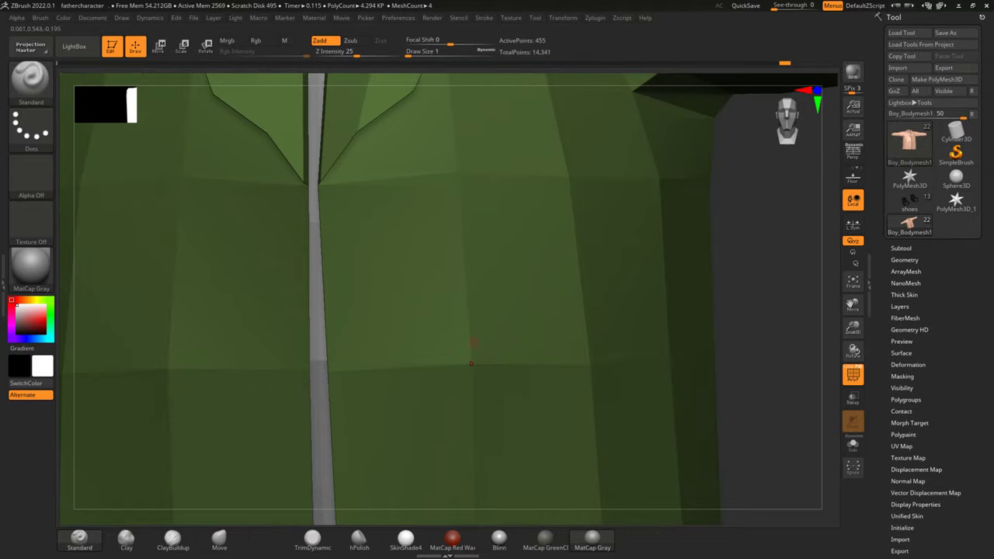
pyautogui.moveTo(748, 302)
pyautogui.mouseDown()
pyautogui.moveTo(800, 282)
pyautogui.moveTo(773, 296)
pyautogui.mouseUp()
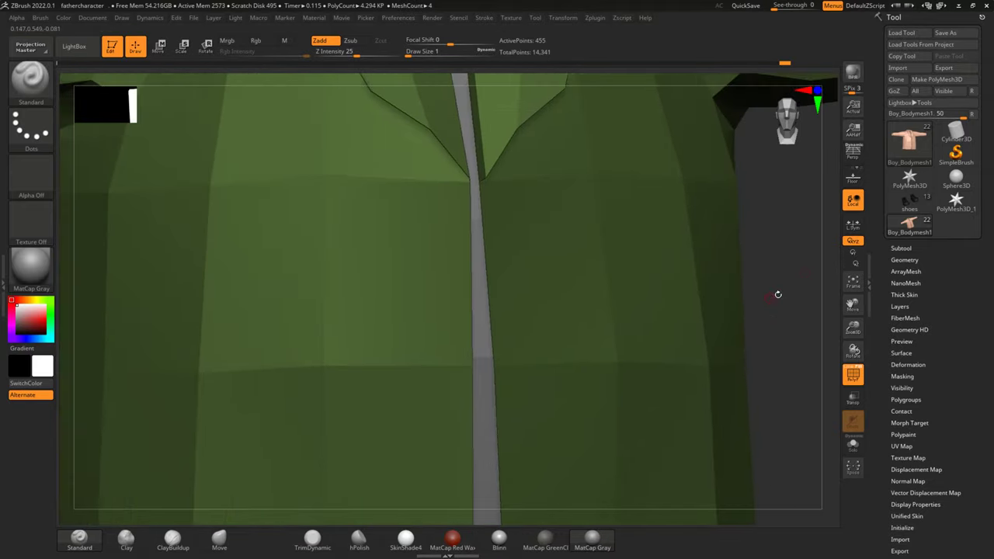
# Step: Apply Geometry > Modify Topology > Mirror And Weld to the jacket
pyautogui.click(905, 261)
pyautogui.click(908, 457)
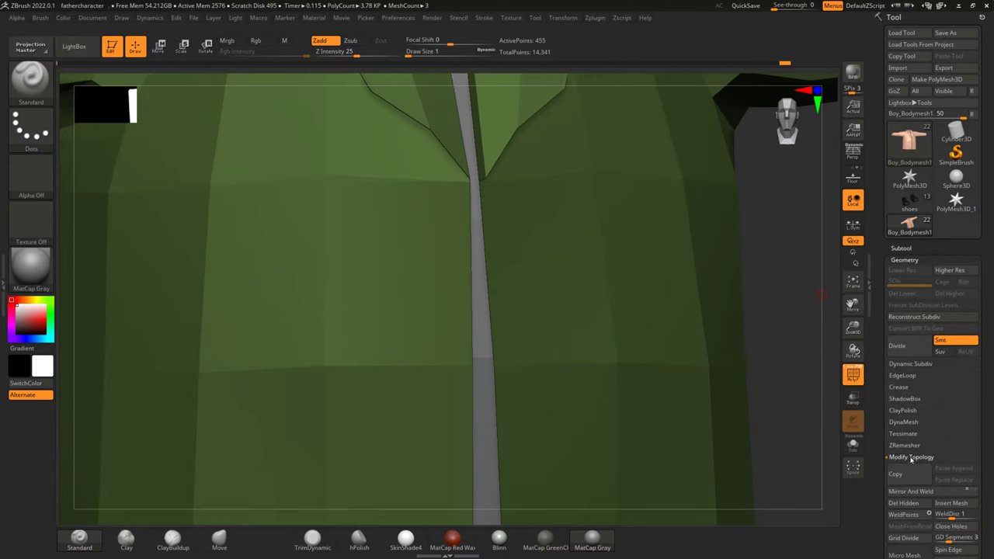
pyautogui.click(910, 491)
# Step: Inspect the welded seam and collar, toggling polygroup display off and on
pyautogui.moveTo(784, 372)
pyautogui.mouseDown()
pyautogui.moveTo(753, 395)
pyautogui.moveTo(831, 380)
pyautogui.mouseUp()
pyautogui.click(853, 378)
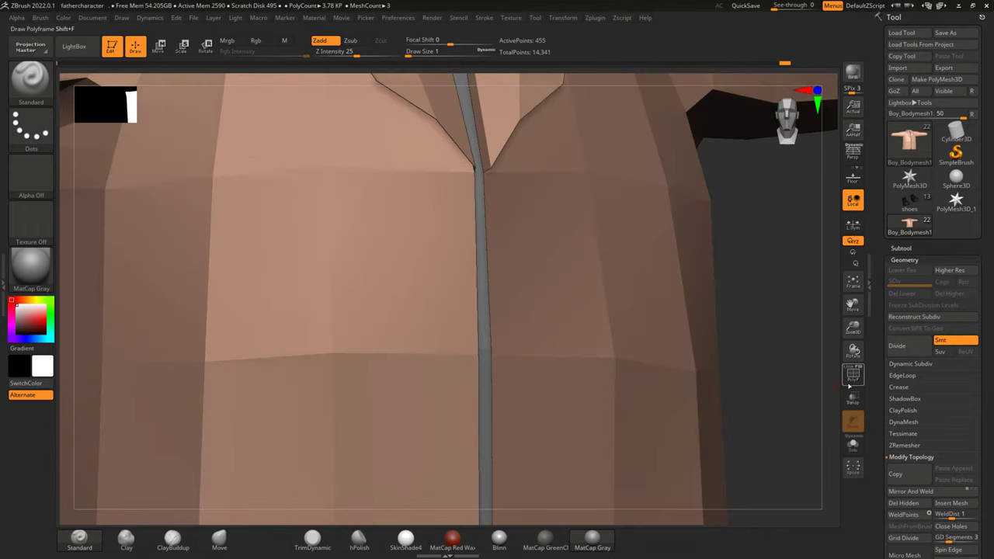
pyautogui.click(854, 376)
pyautogui.moveTo(783, 371); pyautogui.dragTo(774, 367)
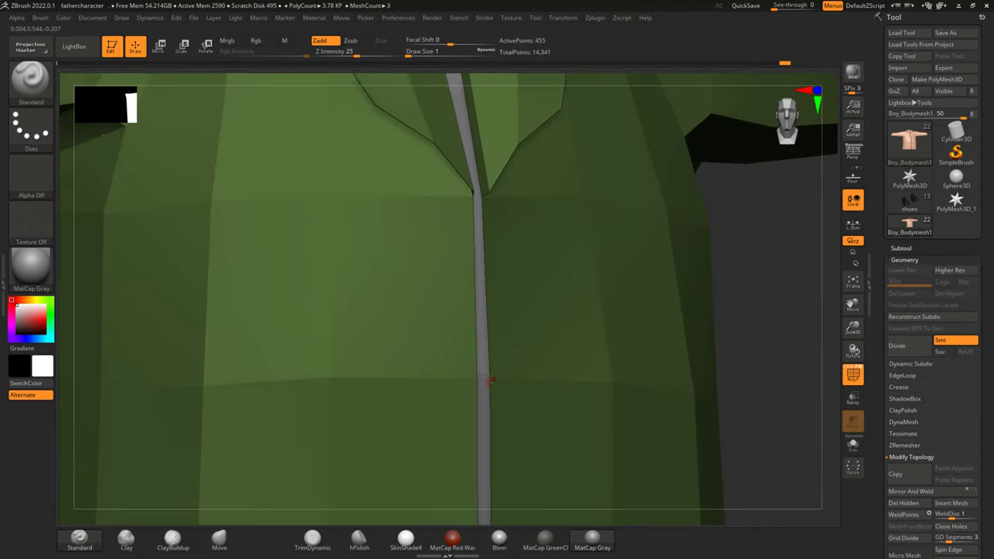
pyautogui.click(853, 375)
pyautogui.click(853, 375)
pyautogui.moveTo(781, 336)
pyautogui.mouseDown()
pyautogui.moveTo(784, 437)
pyautogui.moveTo(767, 499)
pyautogui.moveTo(792, 339)
pyautogui.moveTo(756, 324)
pyautogui.moveTo(795, 307)
pyautogui.mouseUp()
pyautogui.click(852, 371)
pyautogui.moveTo(781, 368); pyautogui.dragTo(491, 405)
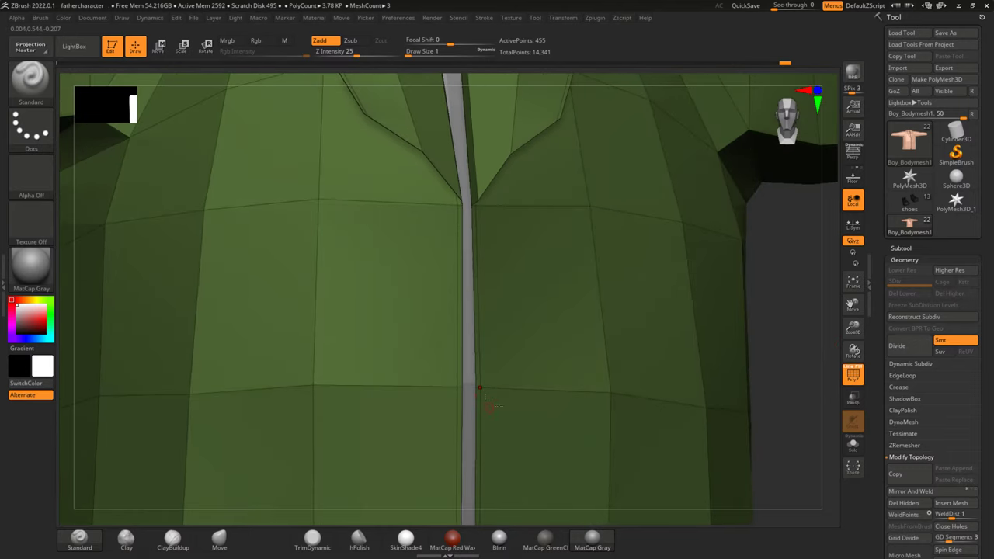
pyautogui.scroll(5, 476, 388)
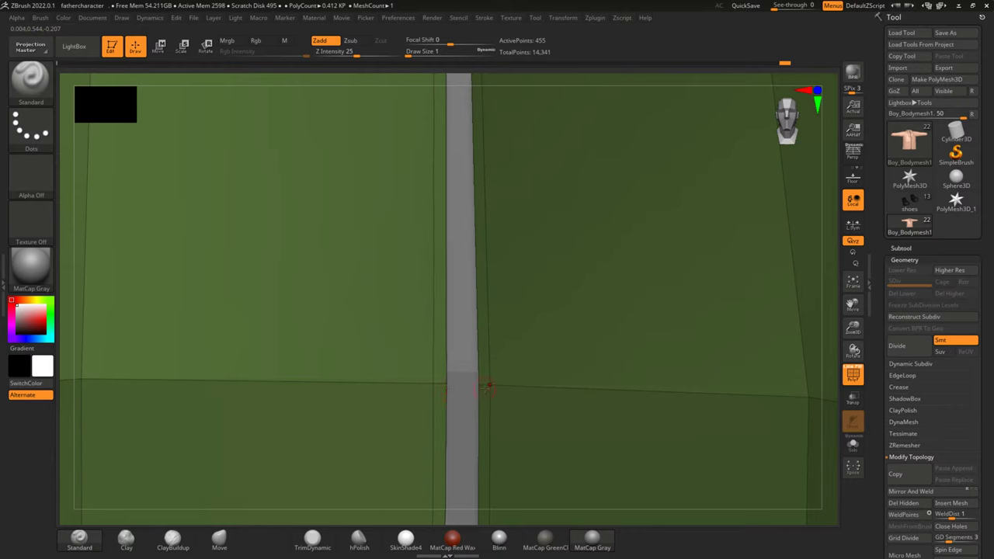
# Step: Raise the draw size to 2.61682 and bring up the brush library
pyautogui.press('space')
pyautogui.moveTo(480, 383); pyautogui.dragTo(487, 383)
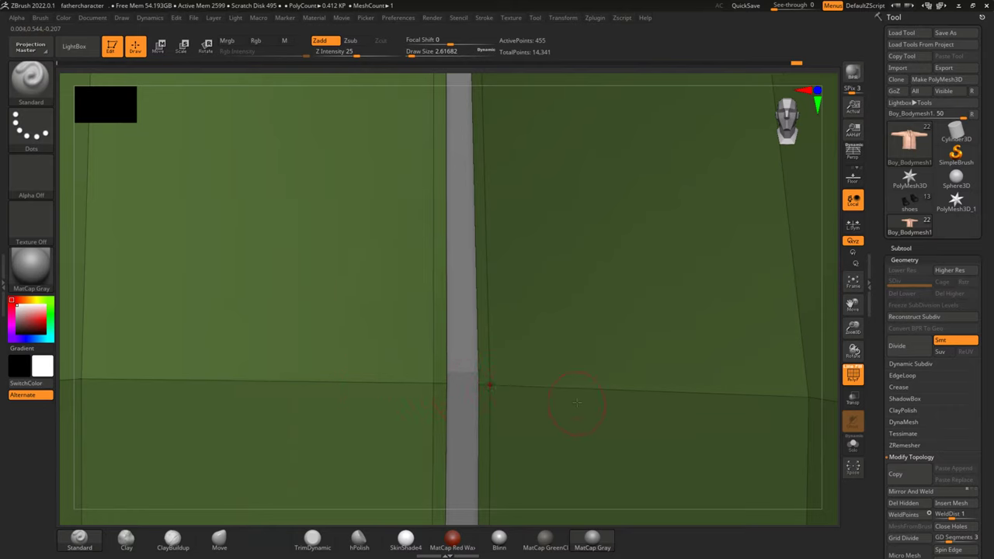
pyautogui.press('ctrl')
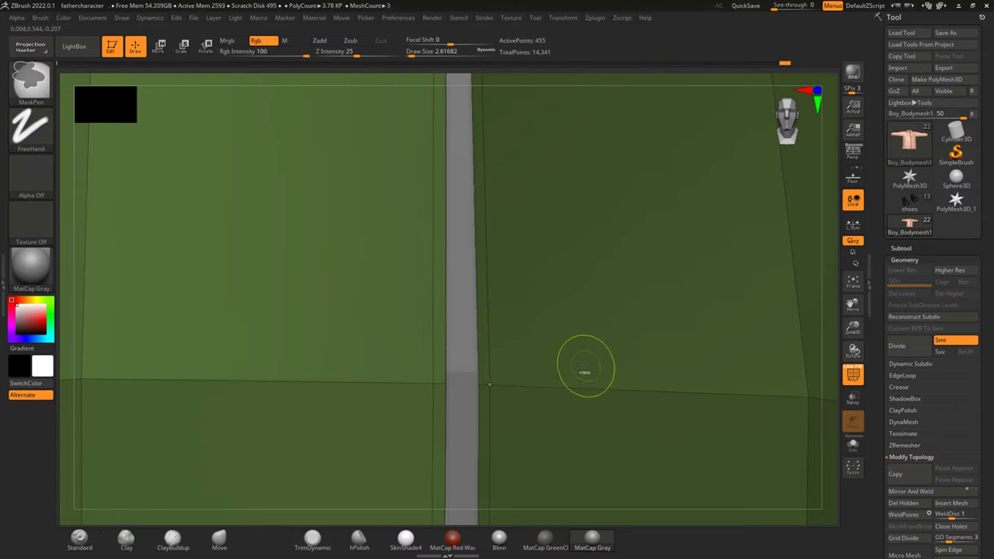
pyautogui.click(33, 92)
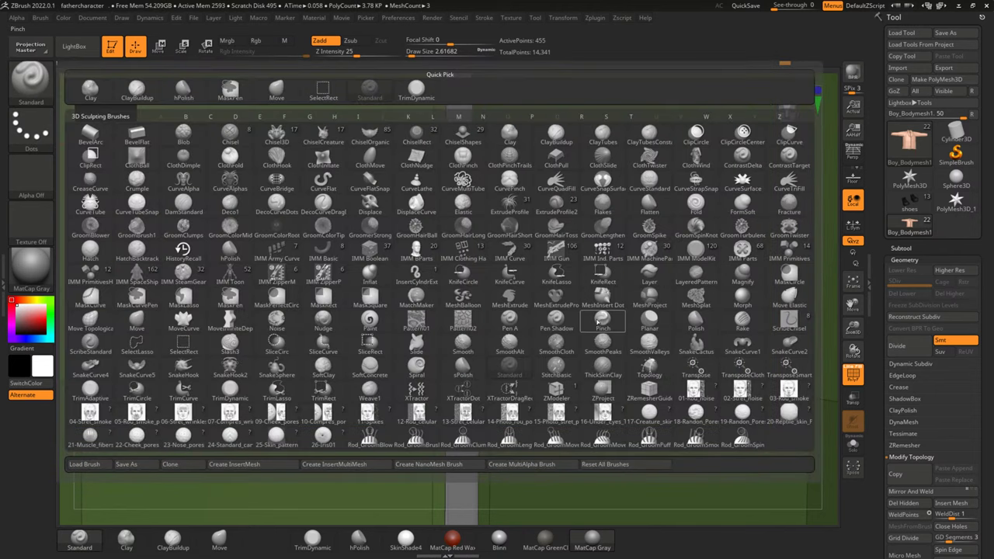
# Step: Pick the ZModeler brush and undo a first distorted seam edit
pyautogui.click(555, 393)
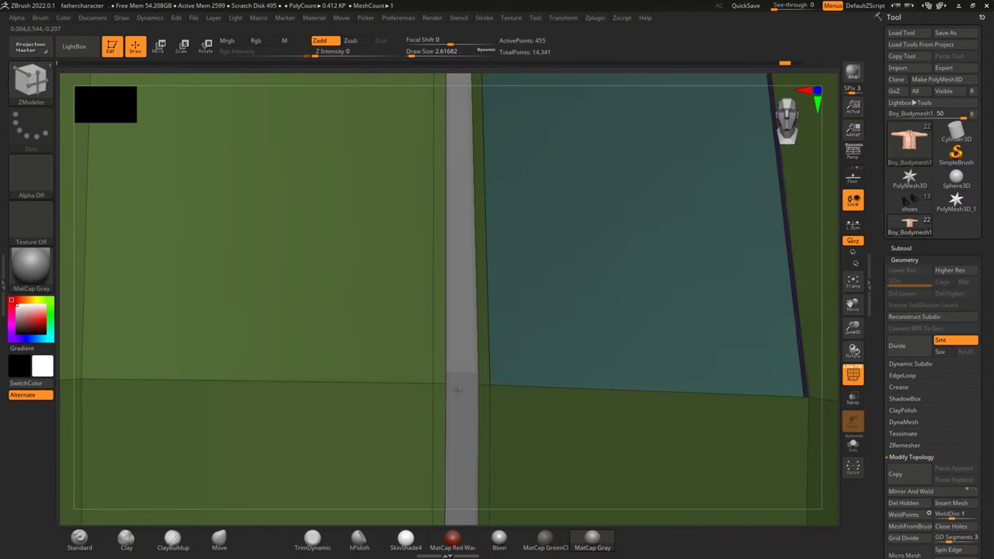
pyautogui.moveTo(480, 384); pyautogui.dragTo(420, 393)
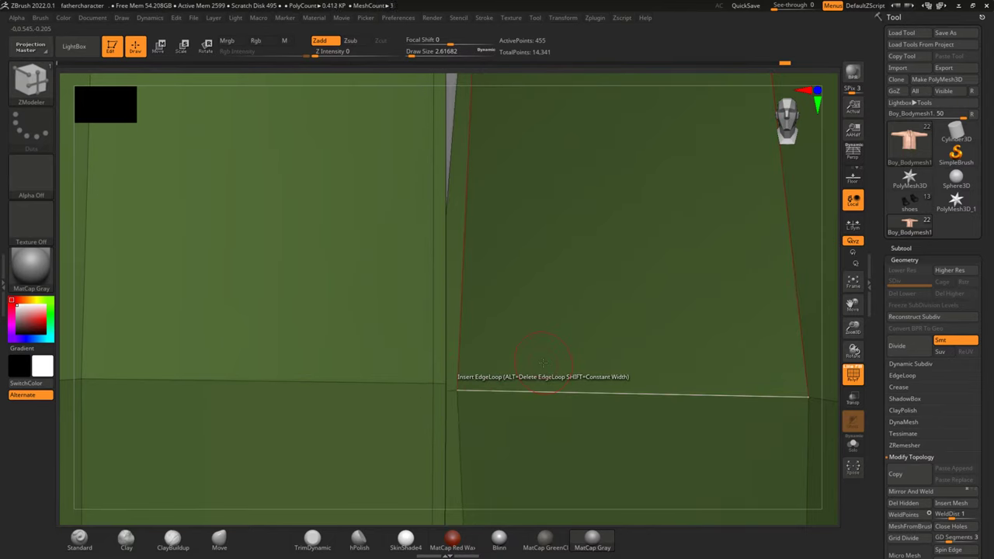
pyautogui.hotkey('ctrl', 'z')
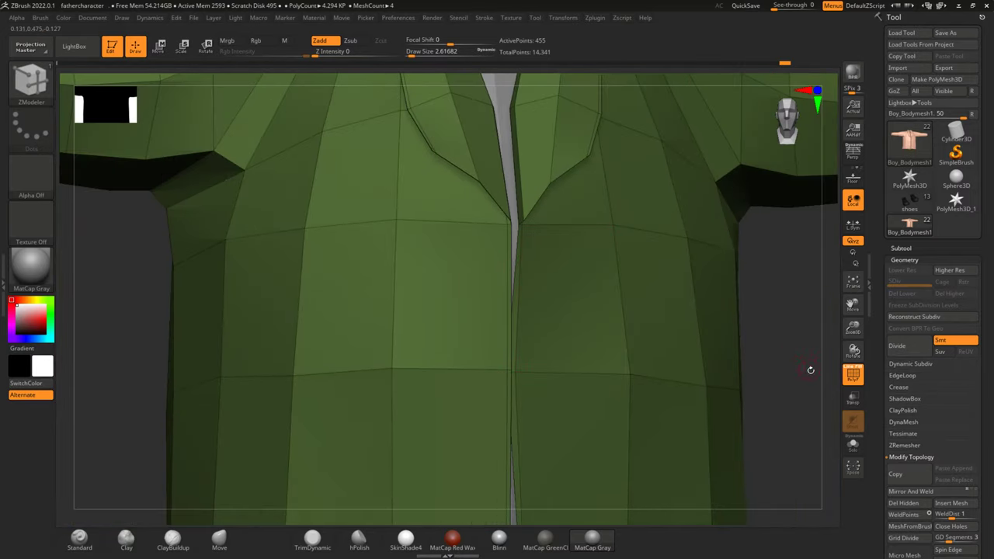
pyautogui.moveTo(808, 368); pyautogui.dragTo(793, 297)
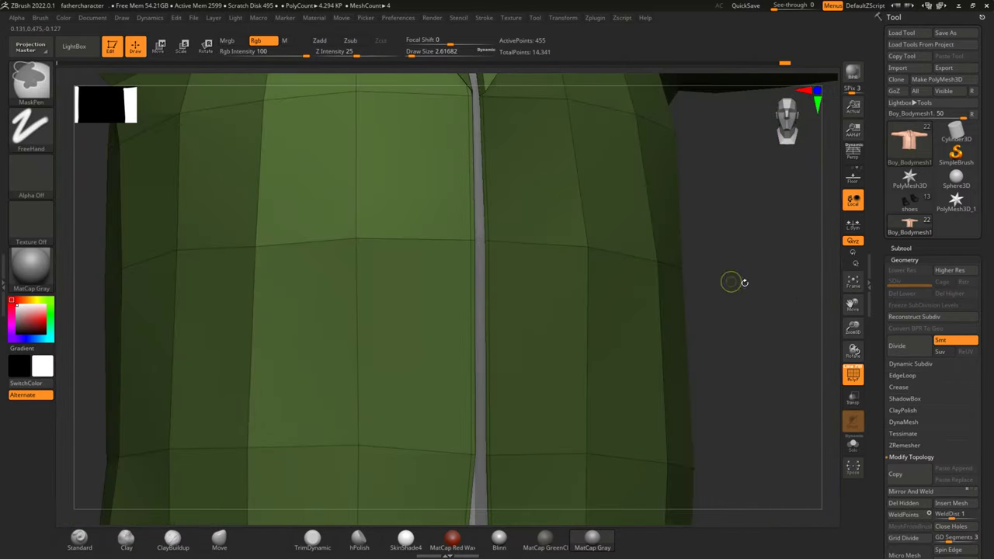
pyautogui.moveTo(732, 282)
pyautogui.mouseDown()
pyautogui.moveTo(781, 328)
pyautogui.moveTo(757, 322)
pyautogui.mouseUp()
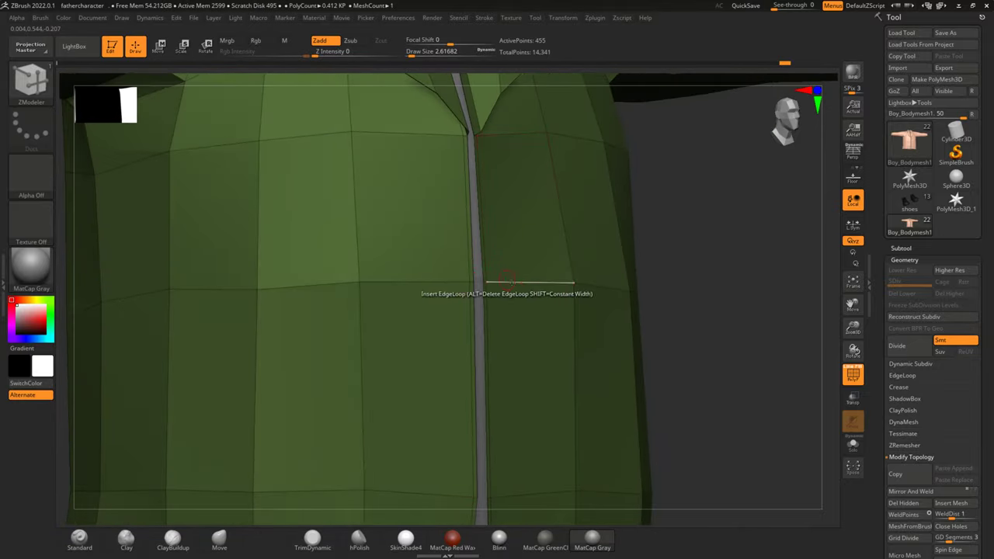
pyautogui.scroll(2, 501, 284)
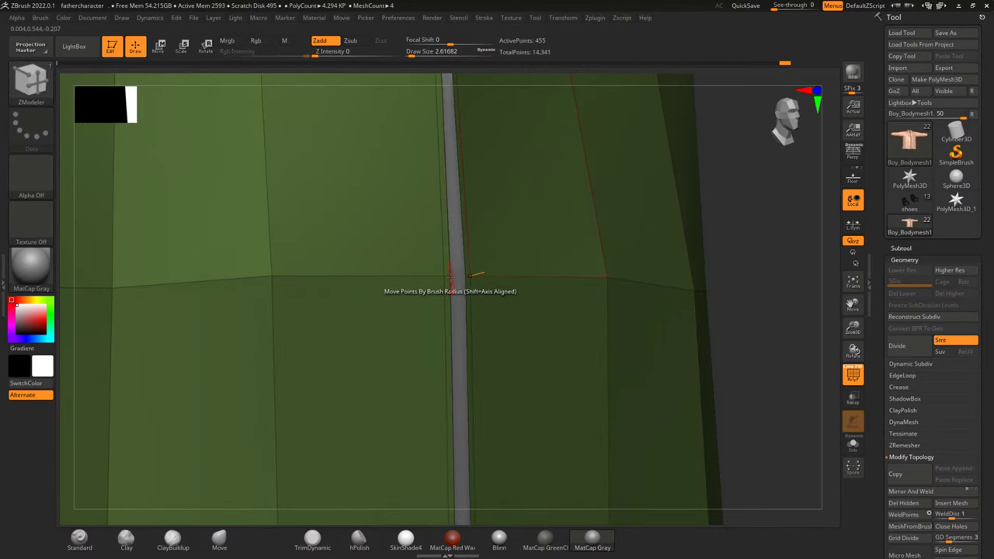
# Step: Drag the seam vertices across to close the gap down the jacket front
pyautogui.moveTo(450, 274); pyautogui.dragTo(506, 270)
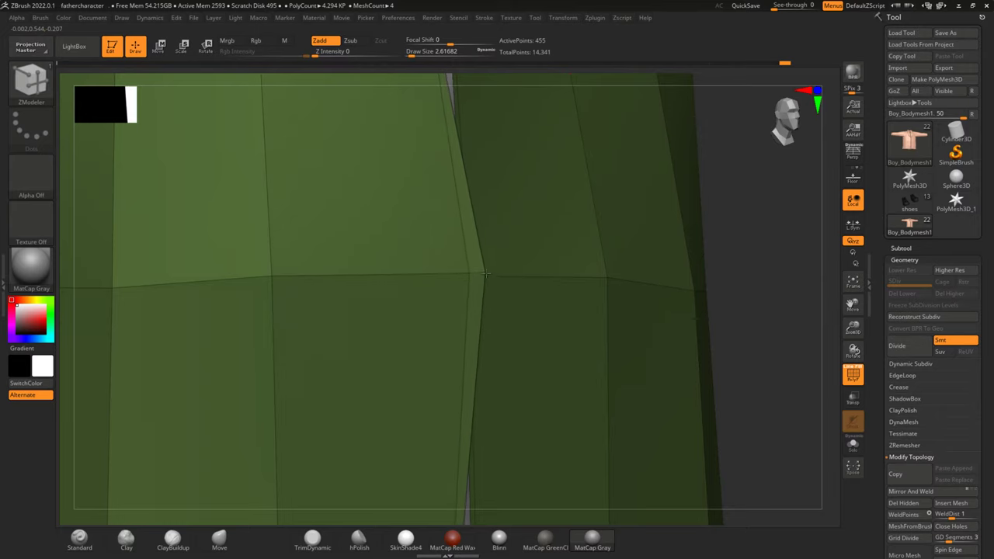
pyautogui.moveTo(794, 320)
pyautogui.mouseDown()
pyautogui.moveTo(743, 282)
pyautogui.moveTo(763, 189)
pyautogui.moveTo(754, 264)
pyautogui.mouseUp()
pyautogui.moveTo(780, 305); pyautogui.dragTo(754, 297)
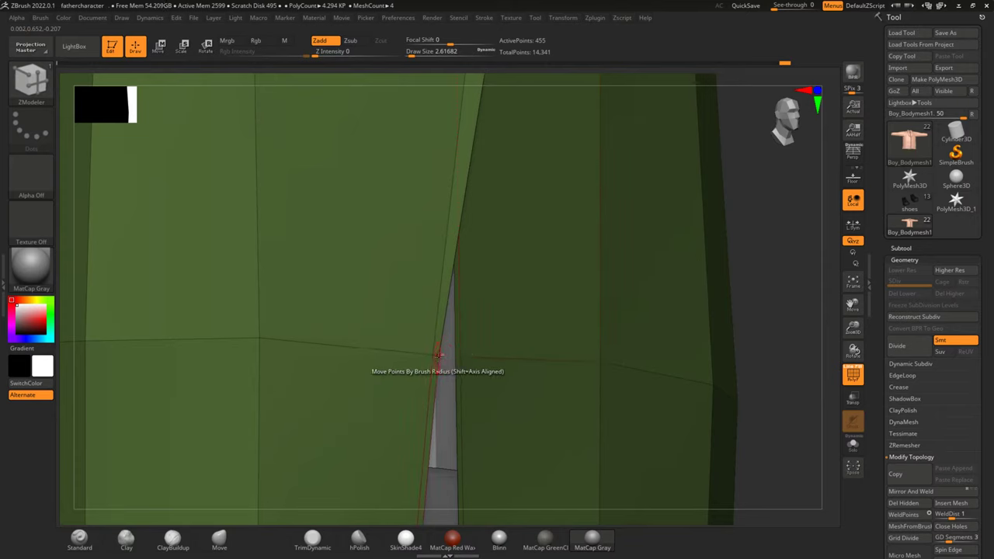
pyautogui.moveTo(439, 355); pyautogui.dragTo(507, 364)
pyautogui.moveTo(786, 296)
pyautogui.mouseDown()
pyautogui.moveTo(758, 350)
pyautogui.moveTo(810, 308)
pyautogui.mouseUp()
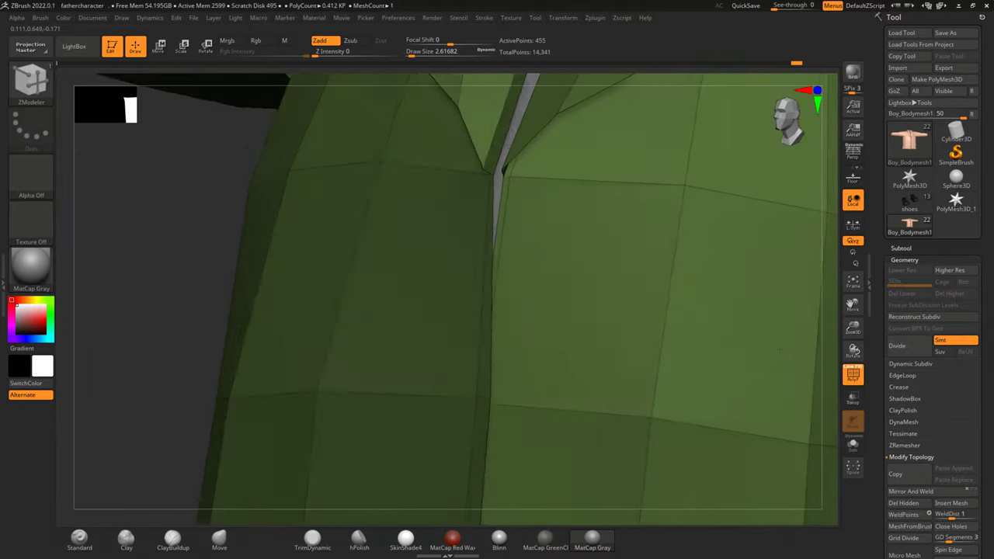
pyautogui.moveTo(834, 226)
pyautogui.mouseDown()
pyautogui.moveTo(771, 417)
pyautogui.moveTo(816, 350)
pyautogui.moveTo(799, 417)
pyautogui.mouseUp()
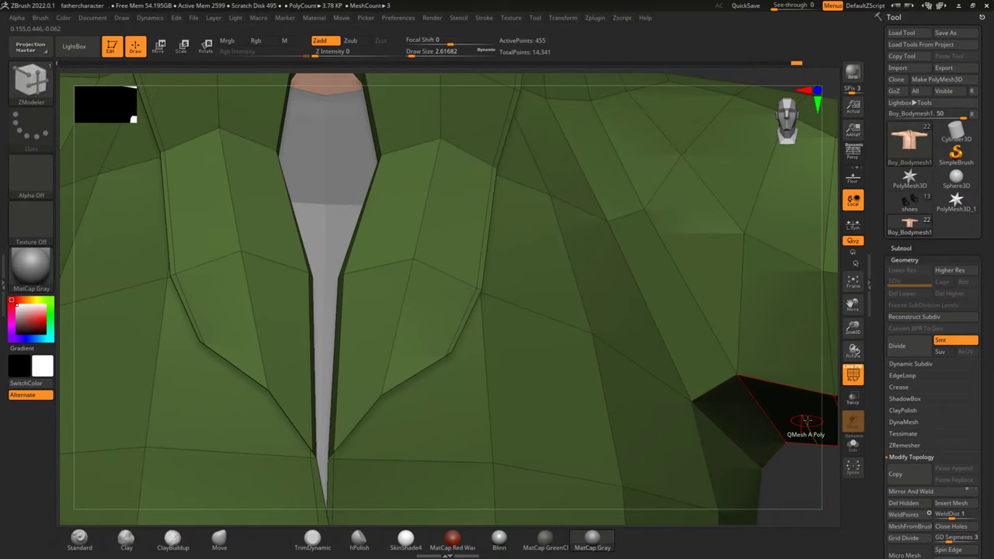
# Step: Extrude the lapel polygroup with QMesh set to Polygroup All, then turn PolyF off
pyautogui.click(375, 306)
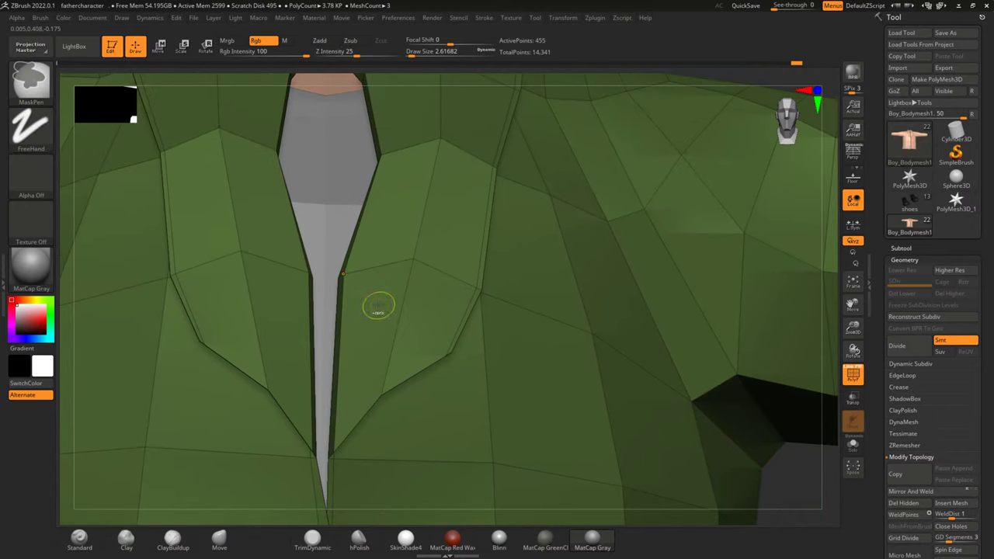
pyautogui.press('space')
pyautogui.click(454, 294)
pyautogui.click(384, 311)
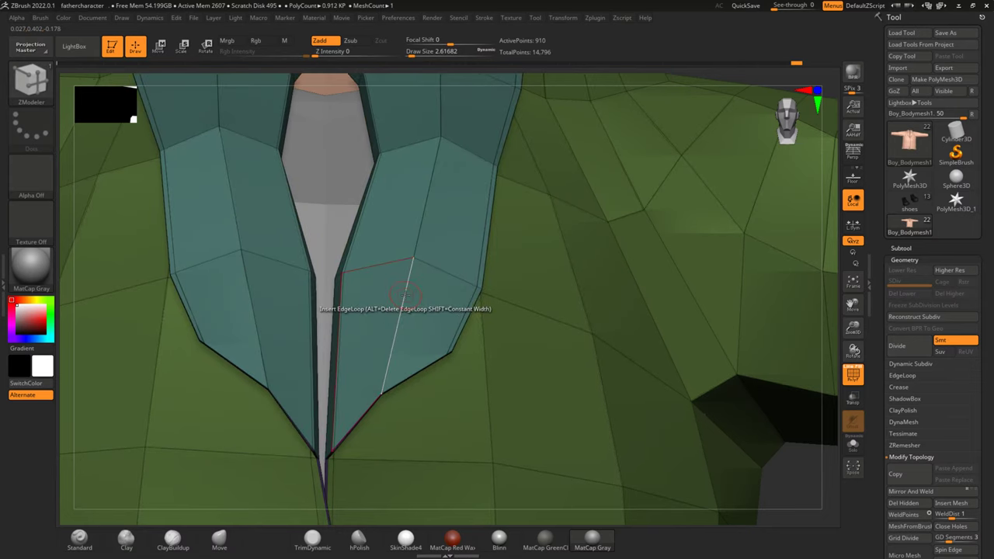
pyautogui.scroll(-3, 404, 295)
pyautogui.scroll(-3, 405, 295)
pyautogui.scroll(-3, 405, 295)
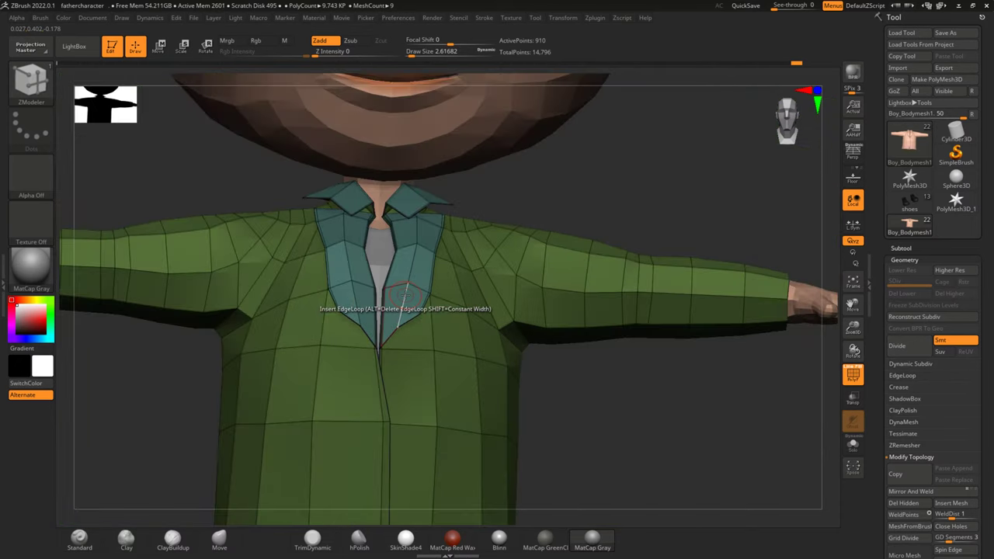
pyautogui.moveTo(643, 409)
pyautogui.mouseDown()
pyautogui.moveTo(652, 362)
pyautogui.moveTo(639, 417)
pyautogui.moveTo(688, 342)
pyautogui.moveTo(692, 394)
pyautogui.mouseUp()
pyautogui.click(854, 378)
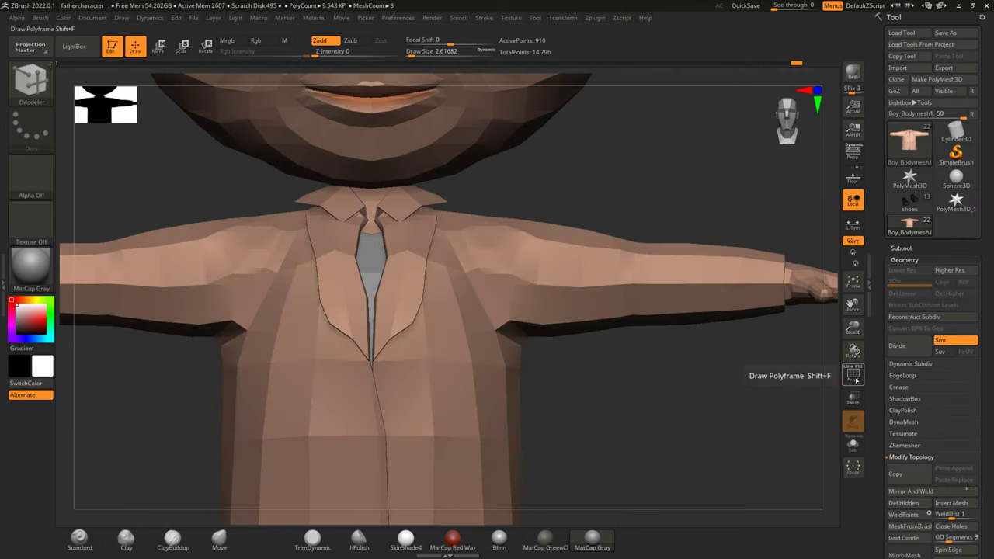
pyautogui.click(903, 365)
pyautogui.click(893, 376)
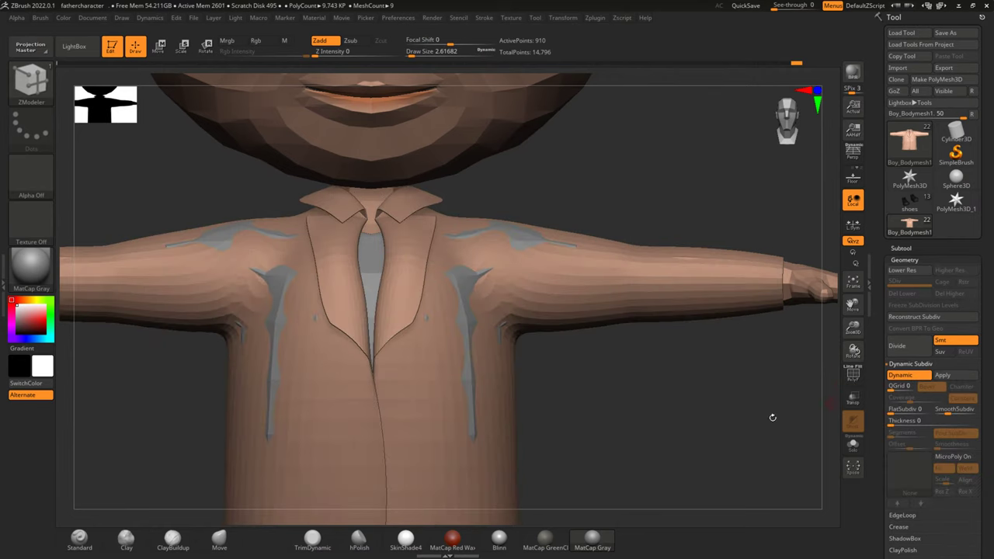
pyautogui.click(852, 379)
pyautogui.click(851, 378)
pyautogui.moveTo(818, 404); pyautogui.dragTo(643, 408)
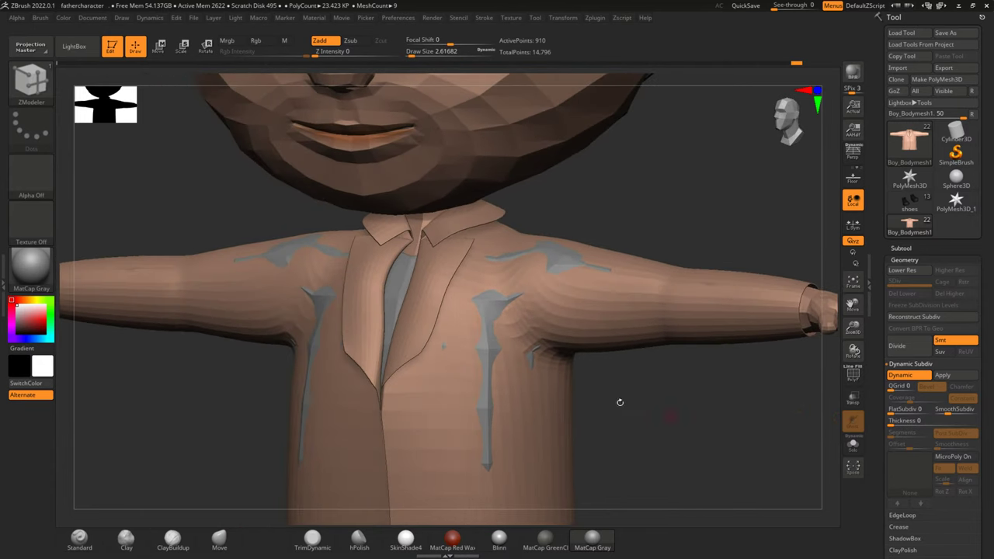
pyautogui.moveTo(639, 451)
pyautogui.keyDown('alt'); pyautogui.mouseDown()
pyautogui.moveTo(683, 394)
pyautogui.moveTo(681, 281)
pyautogui.moveTo(700, 350)
pyautogui.moveTo(716, 344)
pyautogui.moveTo(683, 404)
pyautogui.moveTo(656, 408)
pyautogui.moveTo(745, 403)
pyautogui.moveTo(548, 255)
pyautogui.mouseUp(); pyautogui.keyUp('alt')
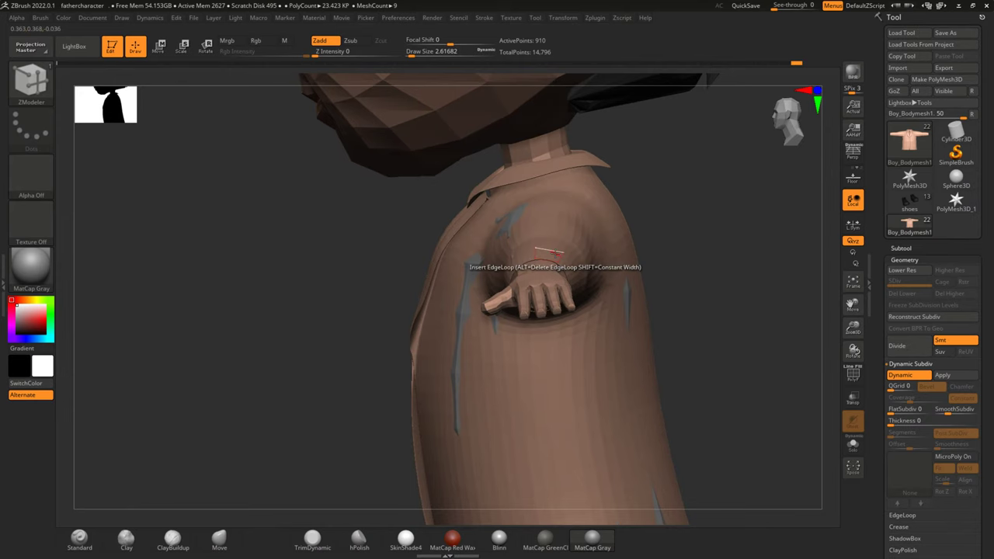
pyautogui.scroll(2, 548, 252)
pyautogui.scroll(2, 550, 251)
pyautogui.moveTo(782, 249)
pyautogui.mouseDown()
pyautogui.moveTo(643, 417)
pyautogui.moveTo(699, 377)
pyautogui.moveTo(743, 225)
pyautogui.moveTo(708, 309)
pyautogui.moveTo(728, 401)
pyautogui.moveTo(754, 333)
pyautogui.moveTo(721, 431)
pyautogui.moveTo(736, 427)
pyautogui.moveTo(732, 452)
pyautogui.moveTo(734, 430)
pyautogui.mouseUp()
pyautogui.moveTo(637, 456)
pyautogui.mouseDown()
pyautogui.moveTo(707, 388)
pyautogui.moveTo(667, 391)
pyautogui.moveTo(652, 425)
pyautogui.moveTo(737, 387)
pyautogui.mouseUp()
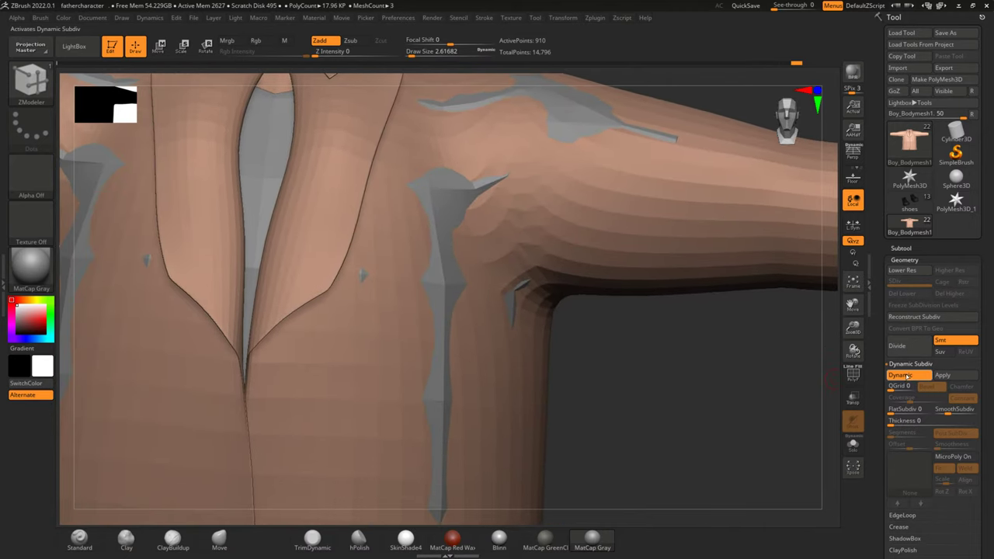
pyautogui.click(903, 376)
pyautogui.moveTo(725, 364)
pyautogui.mouseDown()
pyautogui.moveTo(627, 415)
pyautogui.moveTo(800, 383)
pyautogui.mouseUp()
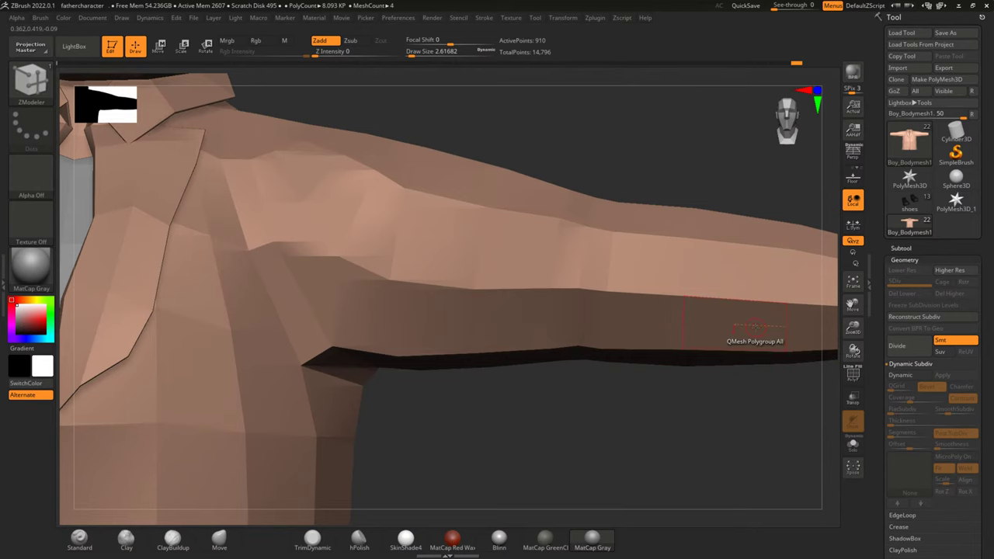
pyautogui.moveTo(755, 326)
pyautogui.mouseDown()
pyautogui.moveTo(733, 404)
pyautogui.moveTo(654, 293)
pyautogui.mouseUp()
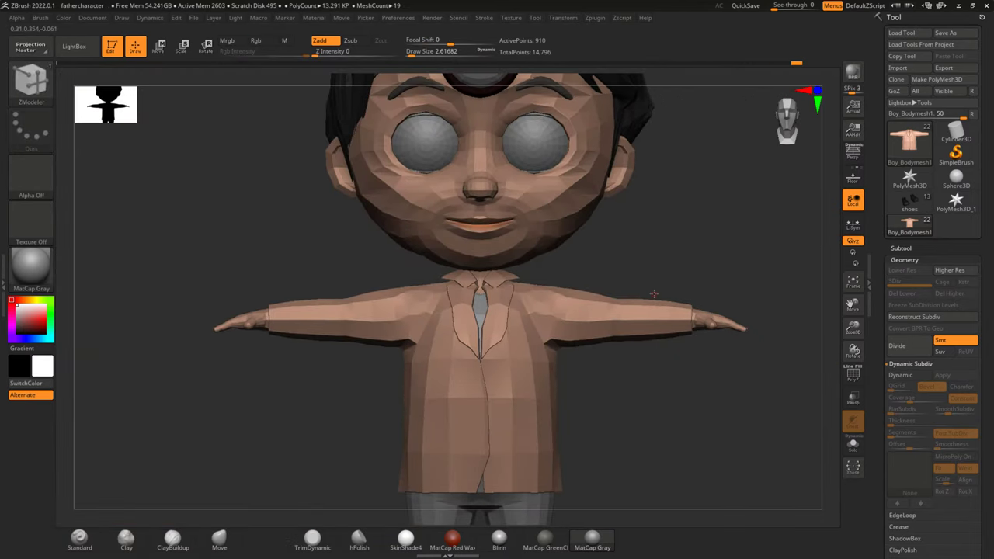
# Step: Zoom onto the chest, expand the Subtool list, and turn polygroup wireframe display on
pyautogui.scroll(2, 653, 293)
pyautogui.scroll(2, 653, 293)
pyautogui.moveTo(673, 467)
pyautogui.mouseDown()
pyautogui.moveTo(669, 302)
pyautogui.moveTo(642, 315)
pyautogui.moveTo(690, 306)
pyautogui.mouseUp()
pyautogui.scroll(3, 644, 291)
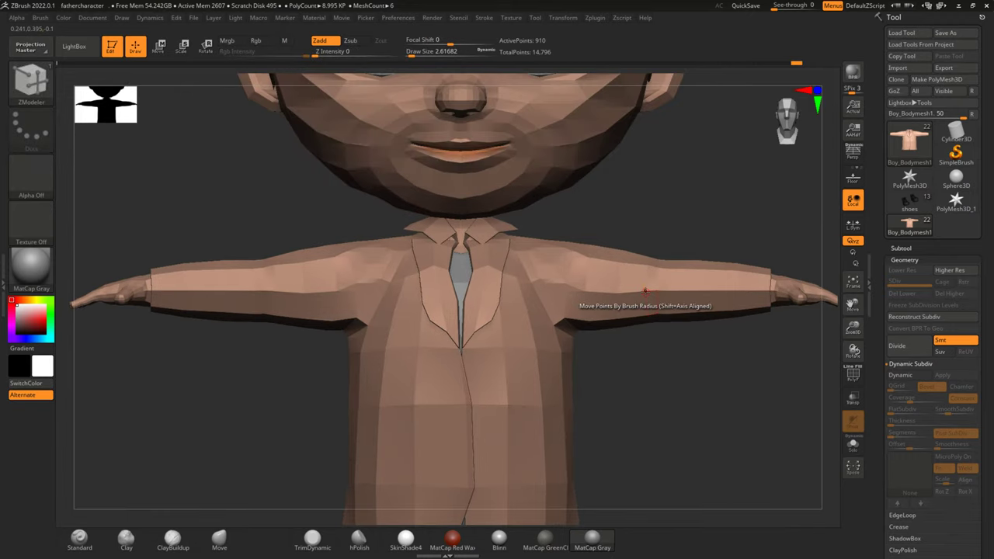
pyautogui.scroll(2, 645, 291)
pyautogui.scroll(2, 644, 289)
pyautogui.moveTo(681, 399)
pyautogui.mouseDown()
pyautogui.moveTo(672, 397)
pyautogui.moveTo(714, 366)
pyautogui.moveTo(733, 407)
pyautogui.mouseUp()
pyautogui.click(901, 247)
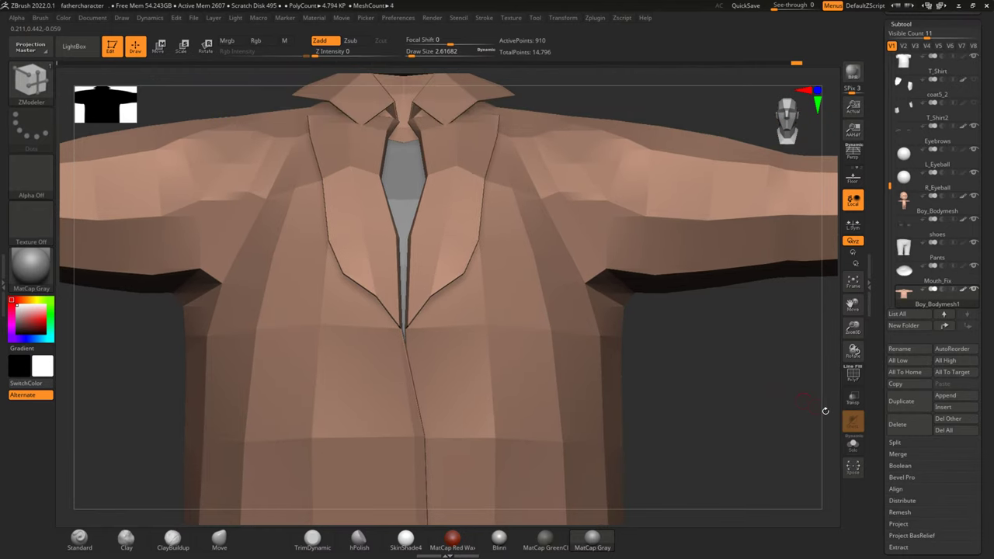
pyautogui.click(853, 377)
pyautogui.click(853, 377)
pyautogui.click(854, 378)
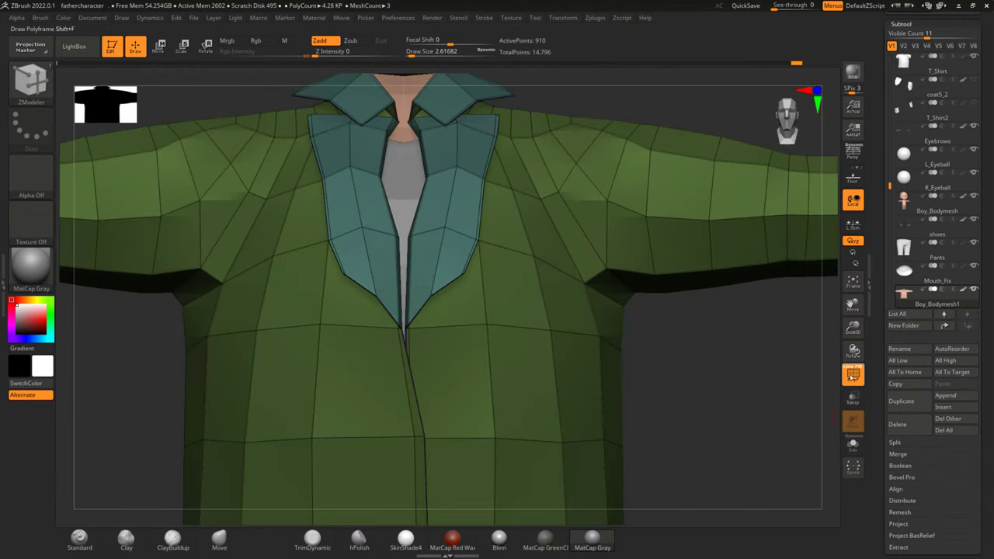
# Step: Orbit around the jacket and turn off the PolyF polygroup display
pyautogui.moveTo(763, 375)
pyautogui.mouseDown()
pyautogui.moveTo(741, 415)
pyautogui.moveTo(754, 421)
pyautogui.moveTo(747, 412)
pyautogui.moveTo(765, 385)
pyautogui.moveTo(776, 400)
pyautogui.mouseUp()
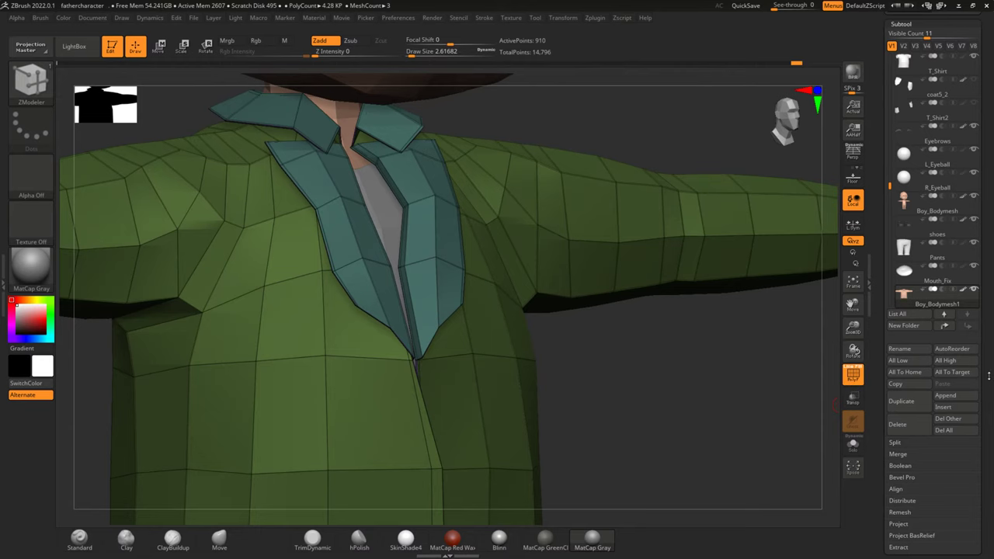
pyautogui.moveTo(988, 376); pyautogui.dragTo(989, 433)
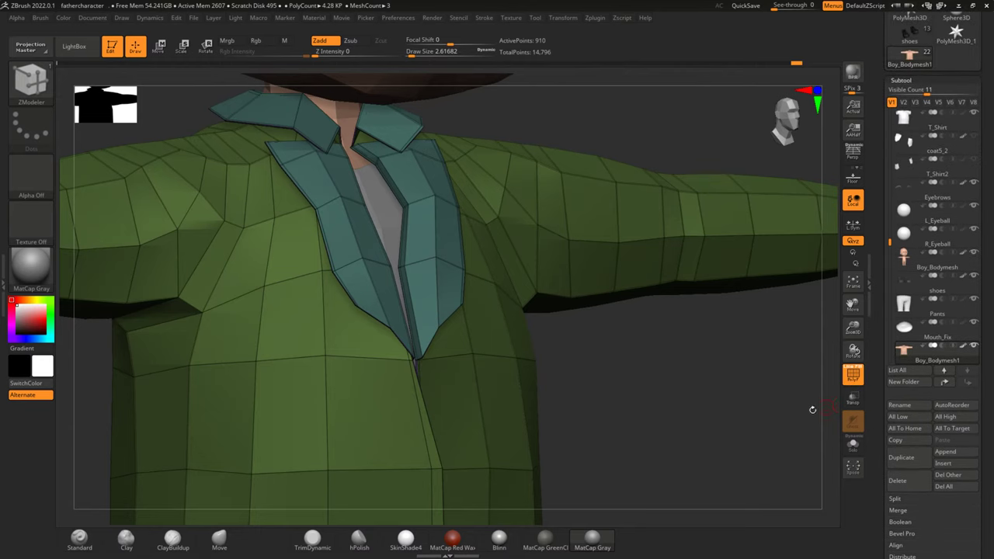
pyautogui.moveTo(742, 388)
pyautogui.mouseDown()
pyautogui.moveTo(673, 391)
pyautogui.moveTo(721, 395)
pyautogui.moveTo(722, 324)
pyautogui.moveTo(705, 344)
pyautogui.moveTo(729, 266)
pyautogui.moveTo(725, 373)
pyautogui.moveTo(743, 397)
pyautogui.moveTo(622, 480)
pyautogui.mouseUp()
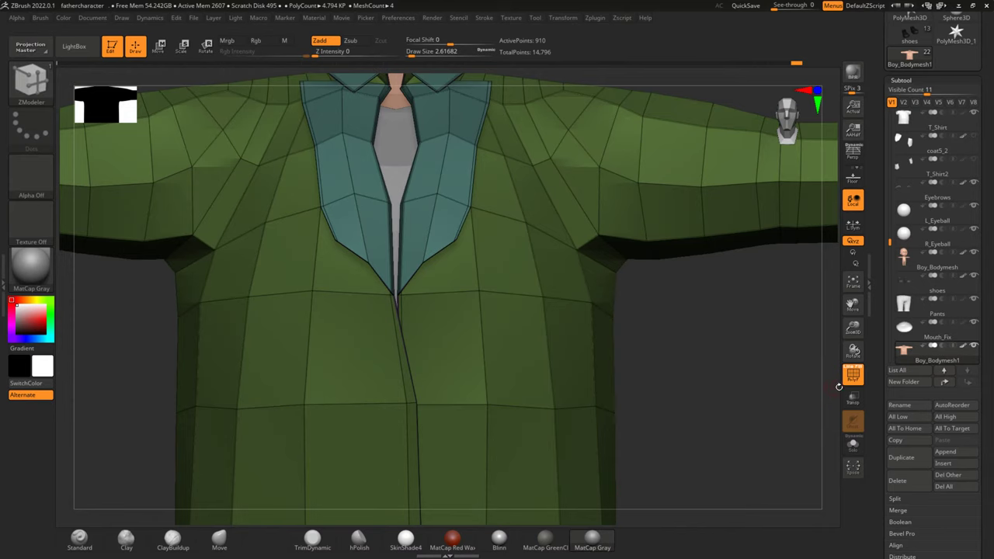
pyautogui.click(850, 380)
pyautogui.moveTo(757, 390)
pyautogui.keyDown('shift'); pyautogui.mouseDown()
pyautogui.moveTo(738, 332)
pyautogui.moveTo(351, 441)
pyautogui.mouseUp(); pyautogui.keyUp('shift')
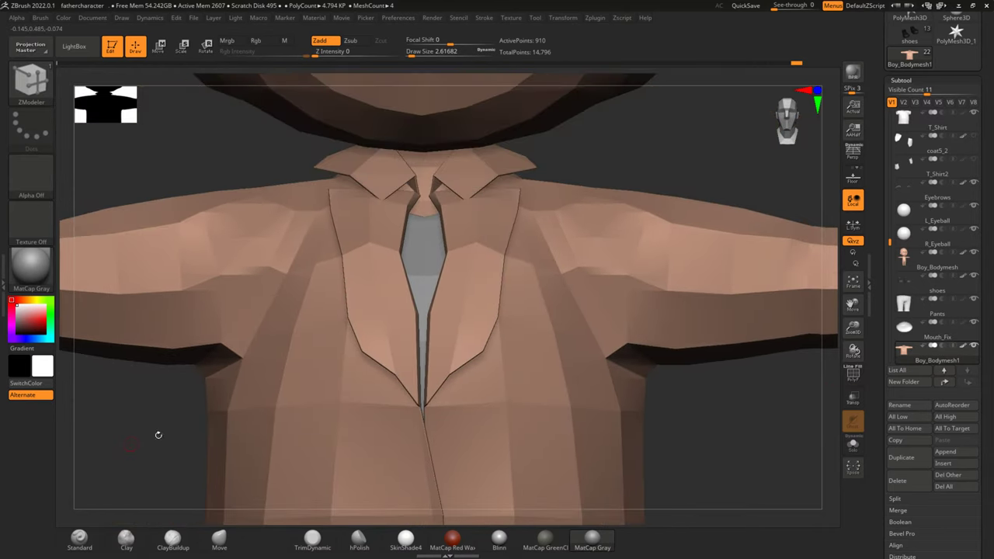
pyautogui.moveTo(155, 433)
pyautogui.mouseDown()
pyautogui.moveTo(332, 393)
pyautogui.moveTo(344, 381)
pyautogui.moveTo(370, 452)
pyautogui.moveTo(367, 437)
pyautogui.moveTo(399, 442)
pyautogui.moveTo(277, 409)
pyautogui.mouseUp()
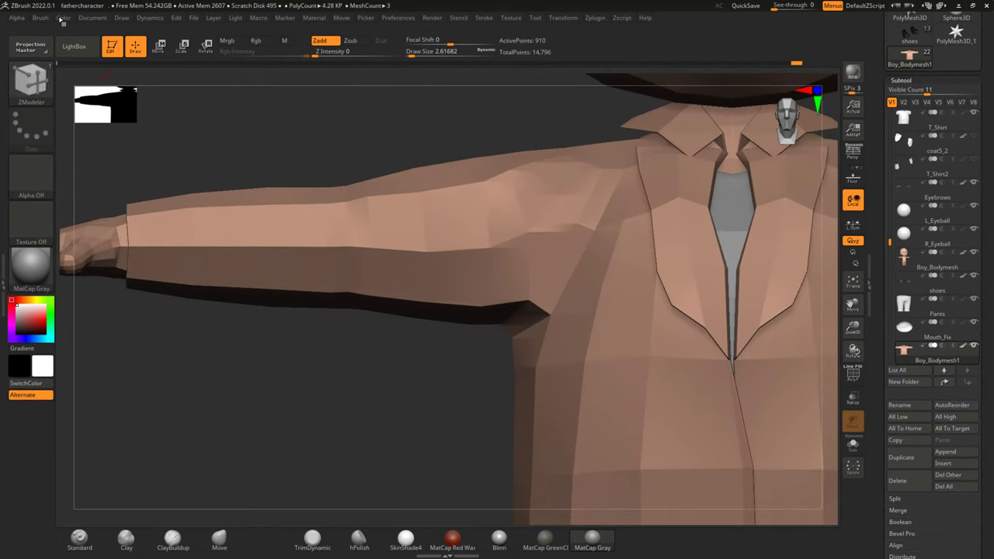
# Step: Fill the whole jacket with white using Color > FillObject
pyautogui.click(63, 18)
pyautogui.click(98, 224)
pyautogui.moveTo(381, 380)
pyautogui.mouseDown()
pyautogui.moveTo(333, 388)
pyautogui.moveTo(349, 374)
pyautogui.moveTo(478, 364)
pyautogui.moveTo(547, 242)
pyautogui.mouseUp()
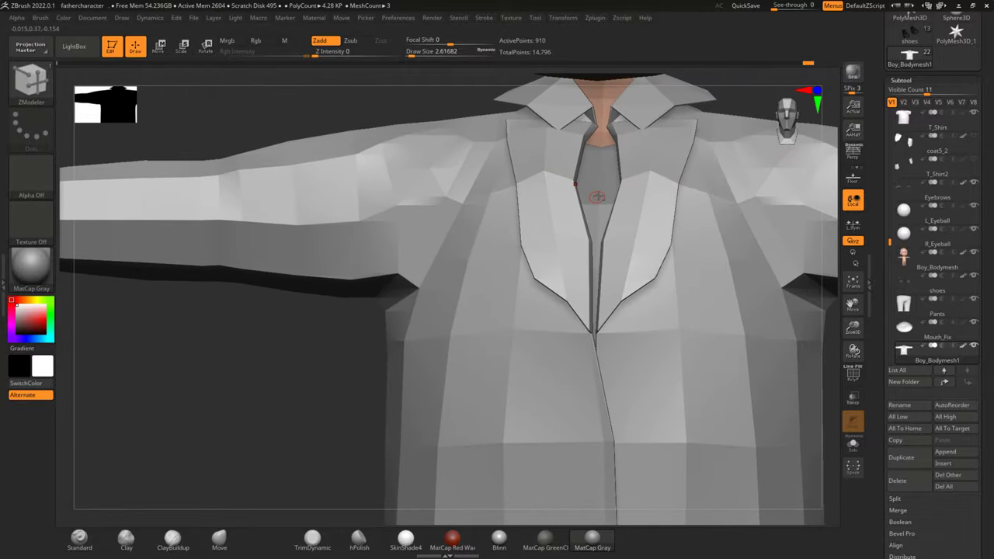
# Step: Select the T_Shirt subtool, give it a new polygroup, and pick red
pyautogui.keyDown('alt'); pyautogui.click(598, 195); pyautogui.keyUp('alt')
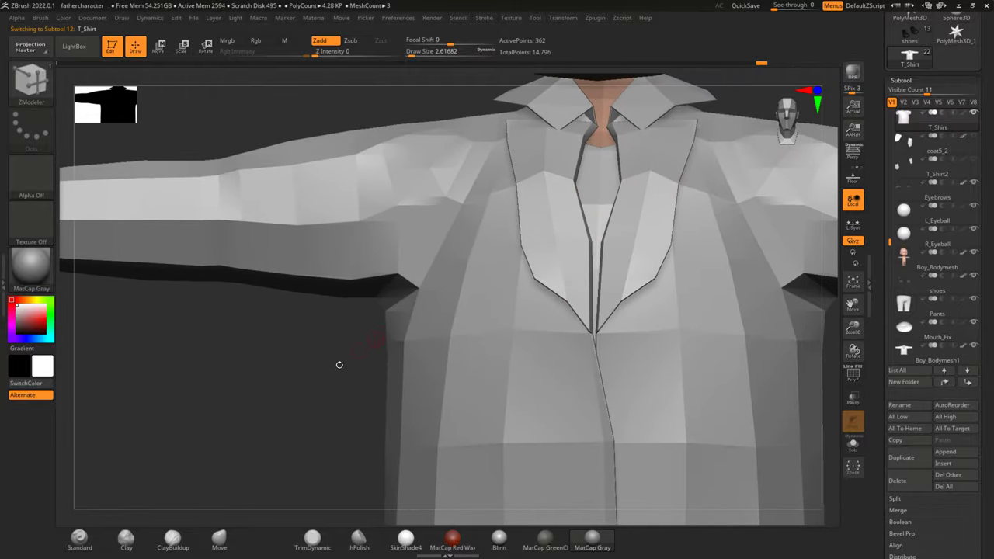
pyautogui.hotkey('shift', 'f')
pyautogui.moveTo(284, 426)
pyautogui.mouseDown()
pyautogui.moveTo(257, 384)
pyautogui.moveTo(226, 441)
pyautogui.mouseUp()
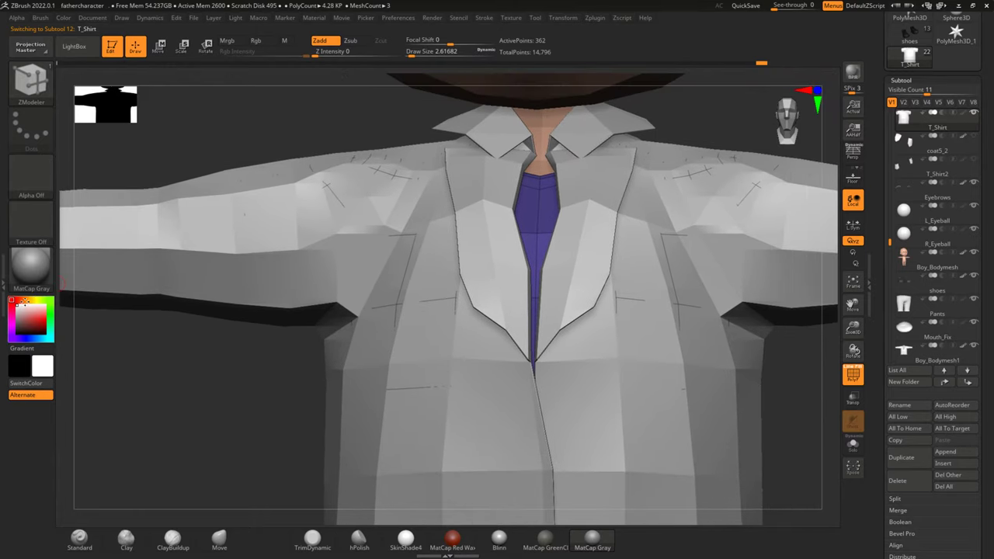
pyautogui.click(43, 312)
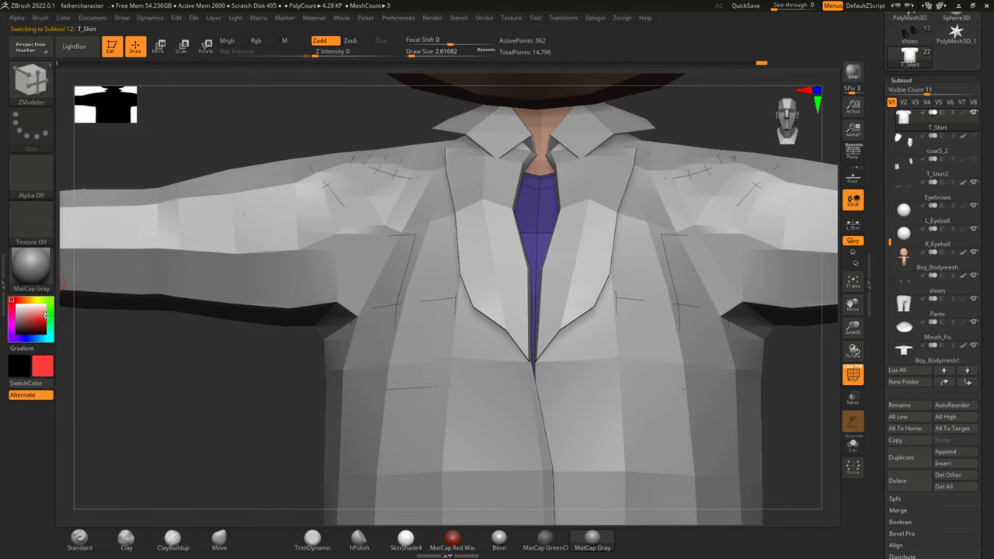
pyautogui.hotkey('ctrl', 'w')
# Step: Fill the T_Shirt with red and check it with polygroup display
pyautogui.click(62, 18)
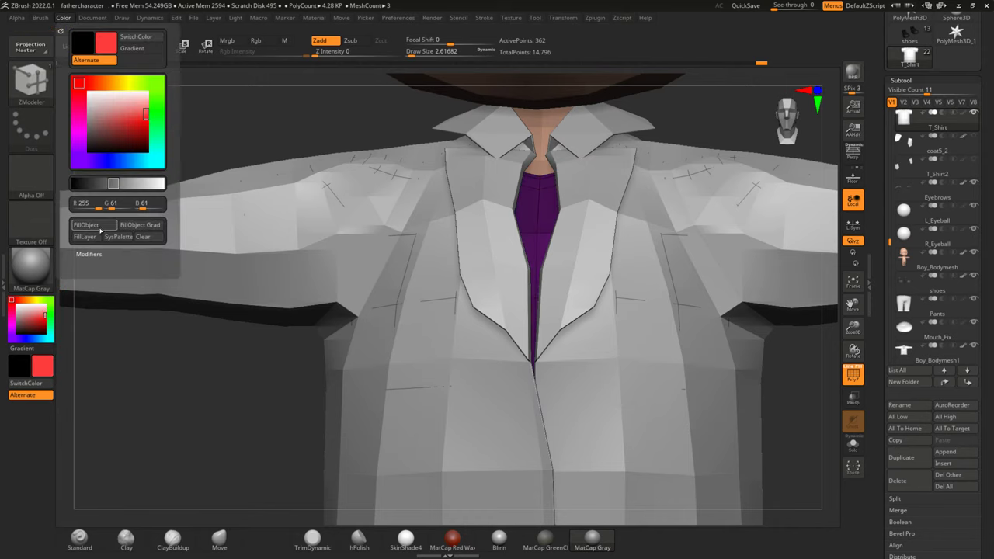
pyautogui.hotkey('shift', 'f')
pyautogui.moveTo(206, 350)
pyautogui.mouseDown()
pyautogui.moveTo(282, 373)
pyautogui.moveTo(258, 414)
pyautogui.moveTo(268, 412)
pyautogui.mouseUp()
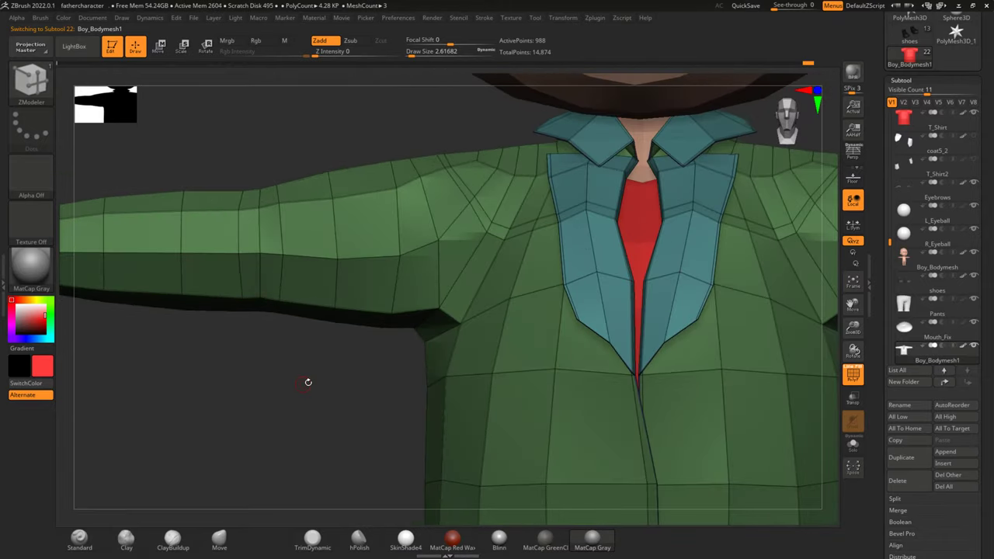
pyautogui.press('ctrl')
# Step: Reselect the T_Shirt subtool and switch to the Standard brush
pyautogui.keyDown('alt'); pyautogui.click(309, 383); pyautogui.keyUp('alt')
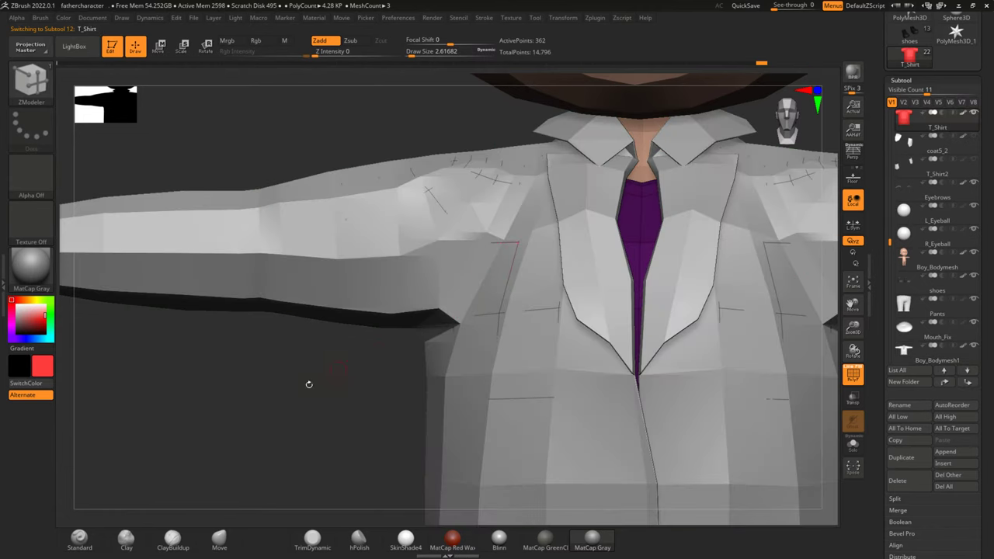
pyautogui.click(80, 541)
pyautogui.moveTo(350, 408)
pyautogui.mouseDown()
pyautogui.moveTo(152, 435)
pyautogui.moveTo(215, 448)
pyautogui.moveTo(208, 455)
pyautogui.mouseUp()
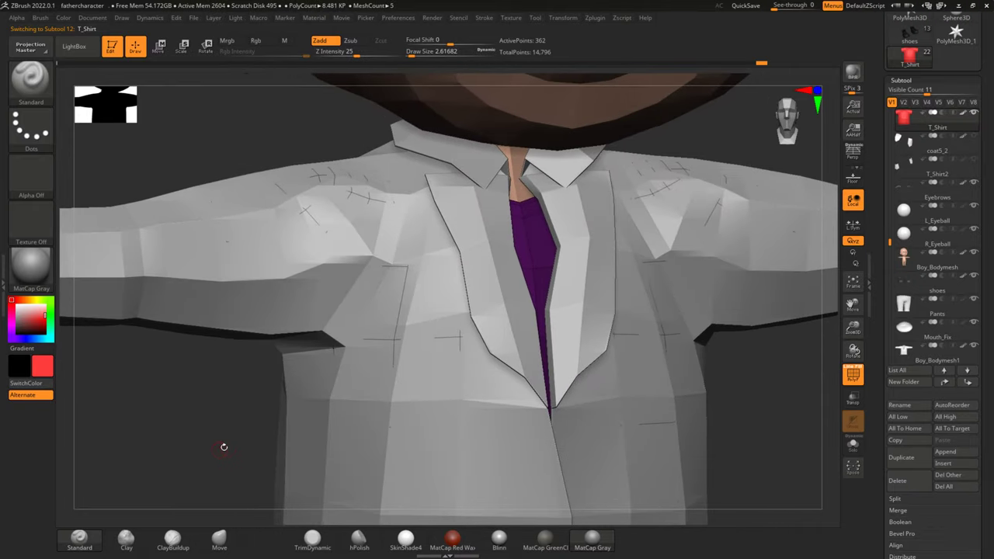
# Step: Set the brush draw size to about 20 and Z Intensity to 2
pyautogui.moveTo(208, 455); pyautogui.dragTo(195, 446)
pyautogui.press('space')
pyautogui.moveTo(330, 317); pyautogui.dragTo(335, 318)
pyautogui.moveTo(356, 350); pyautogui.dragTo(347, 354)
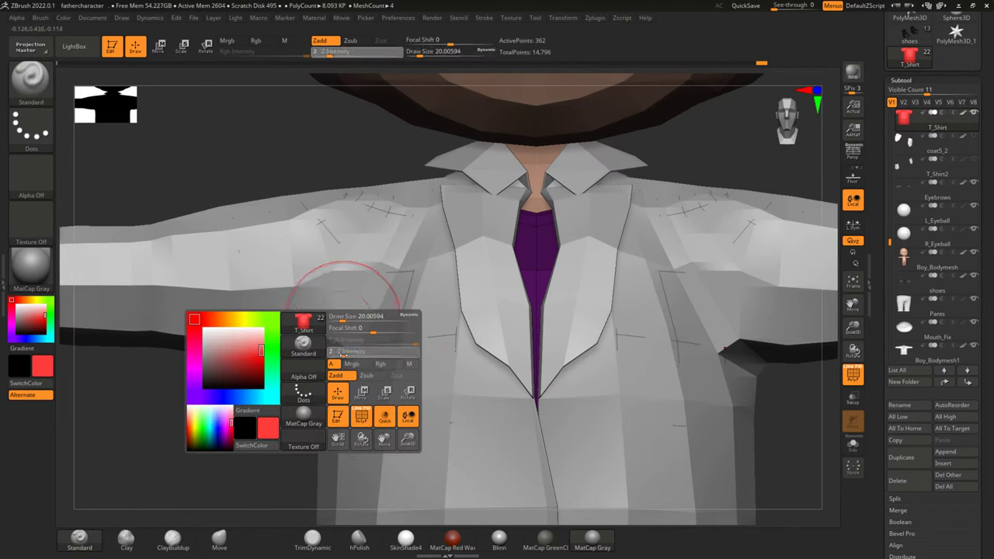
# Step: Switch back to the Boy_Bodymesh1 jacket subtool and hide polygroup colours
pyautogui.keyDown('alt'); pyautogui.click(281, 327); pyautogui.keyUp('alt')
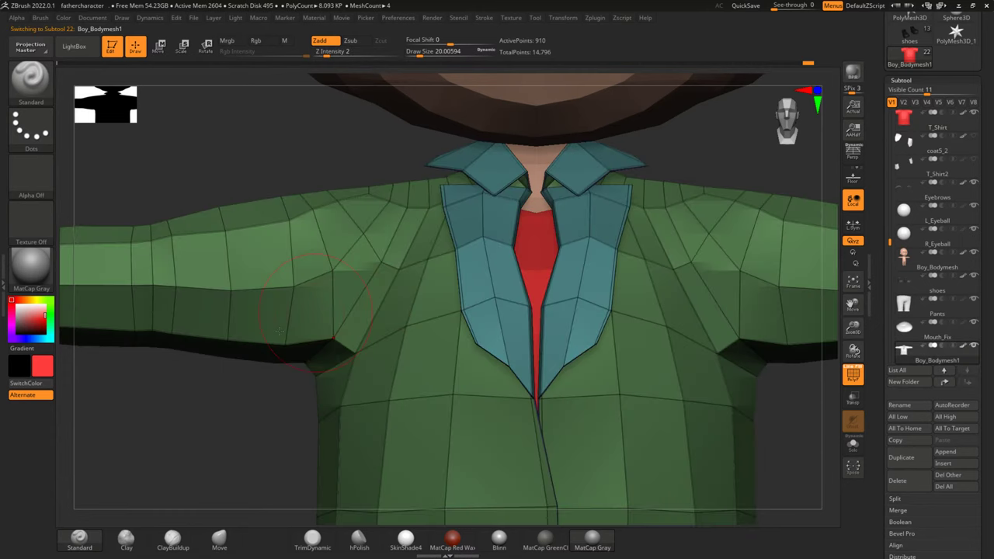
pyautogui.moveTo(283, 328); pyautogui.dragTo(361, 266)
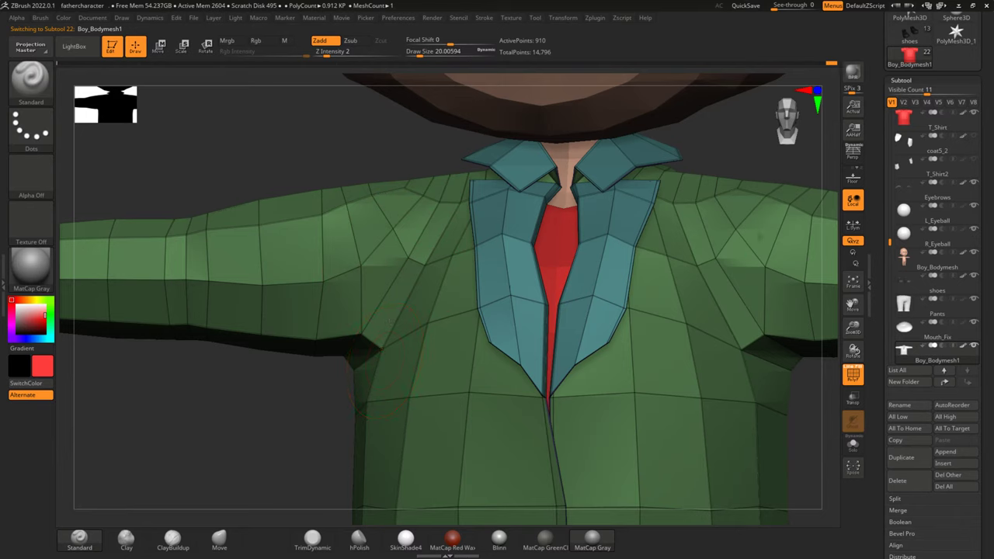
pyautogui.click(852, 374)
pyautogui.moveTo(541, 355); pyautogui.dragTo(326, 269, button='right')
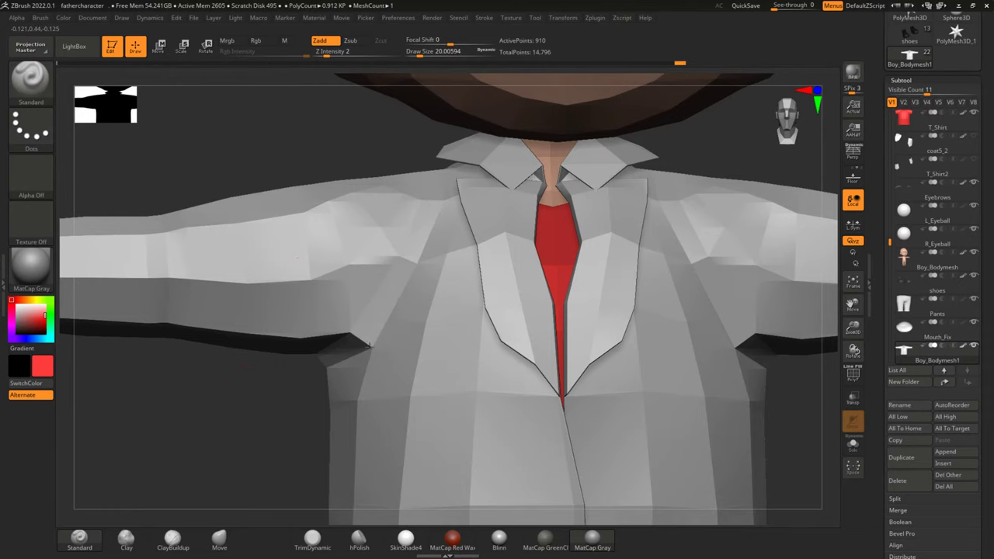
pyautogui.moveTo(265, 418)
pyautogui.keyDown('alt'); pyautogui.mouseDown(button='right')
pyautogui.moveTo(329, 277)
pyautogui.moveTo(329, 351)
pyautogui.moveTo(468, 270)
pyautogui.mouseUp(button='right'); pyautogui.keyUp('alt')
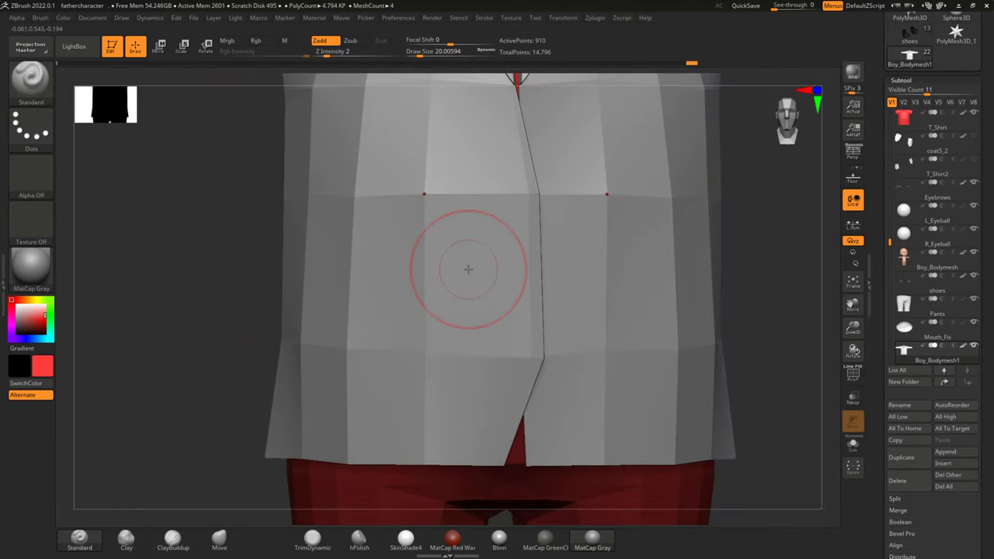
# Step: Nudge the jacket's lower hem outward on both sides with the Move brush
pyautogui.scroll(-3, 468, 270)
pyautogui.scroll(-3, 468, 269)
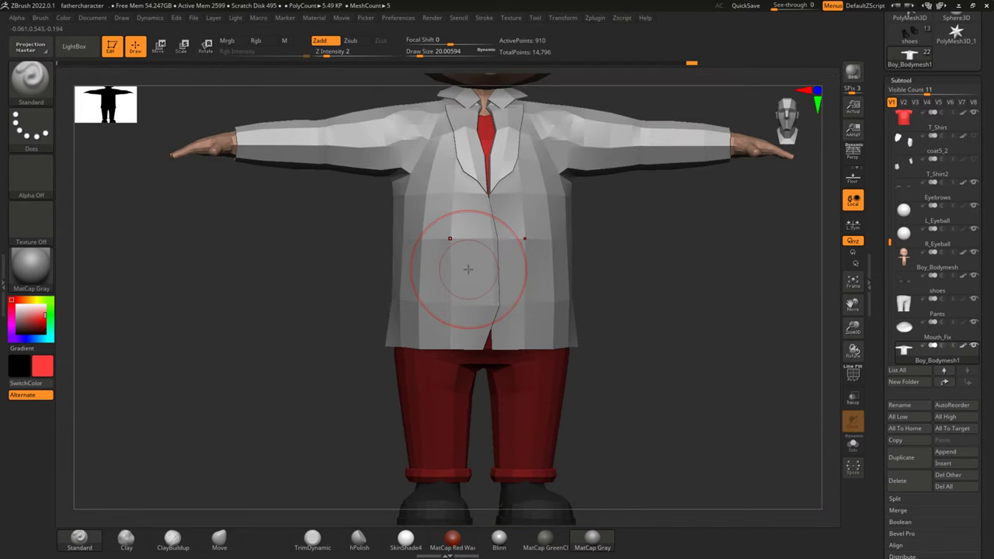
pyautogui.moveTo(680, 362); pyautogui.dragTo(667, 379, button='right')
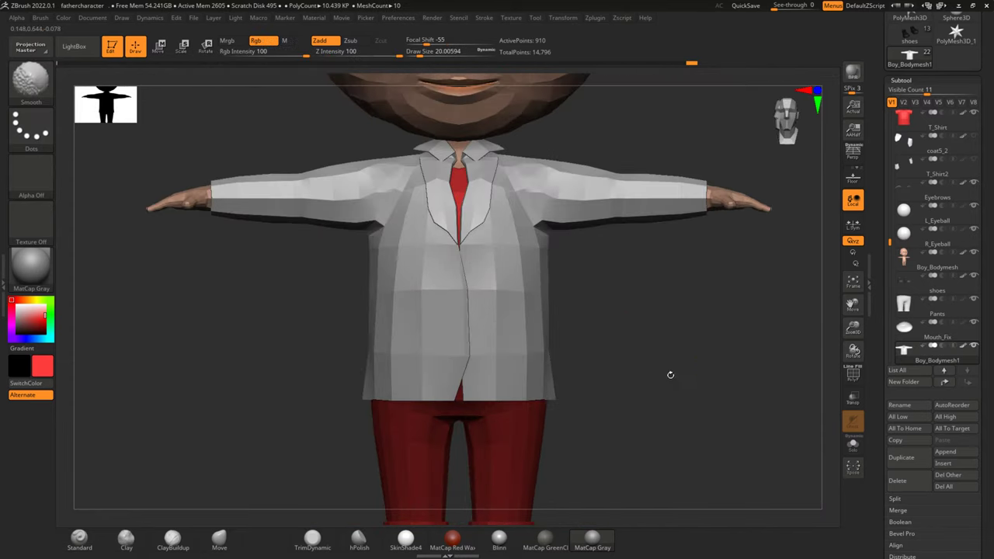
pyautogui.scroll(2, 667, 379)
pyautogui.scroll(2, 666, 378)
pyautogui.moveTo(690, 203)
pyautogui.mouseDown(button='right')
pyautogui.moveTo(662, 411)
pyautogui.moveTo(663, 378)
pyautogui.moveTo(681, 386)
pyautogui.moveTo(657, 402)
pyautogui.moveTo(749, 396)
pyautogui.moveTo(716, 399)
pyautogui.moveTo(628, 348)
pyautogui.moveTo(658, 353)
pyautogui.moveTo(652, 361)
pyautogui.mouseUp(button='right')
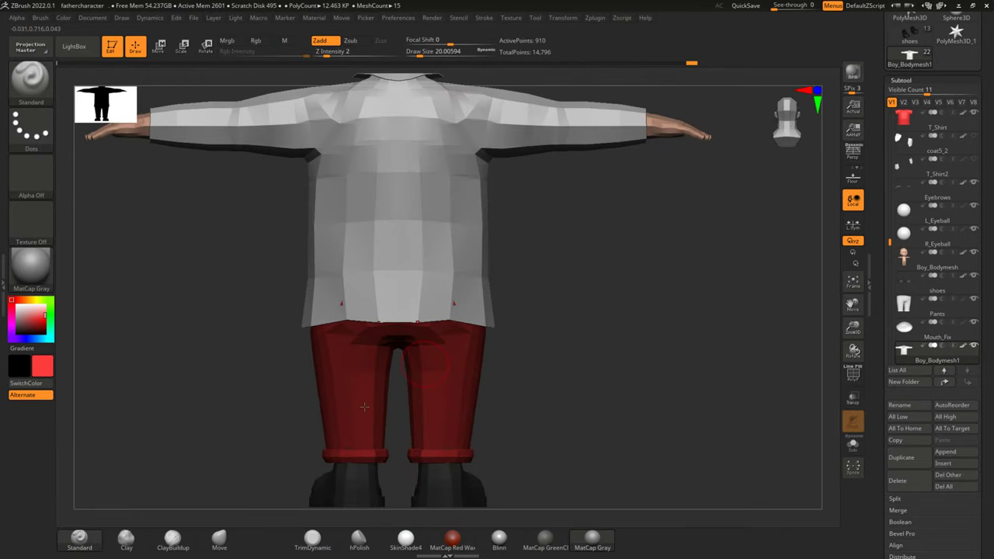
pyautogui.click(219, 538)
pyautogui.moveTo(347, 318); pyautogui.dragTo(348, 330)
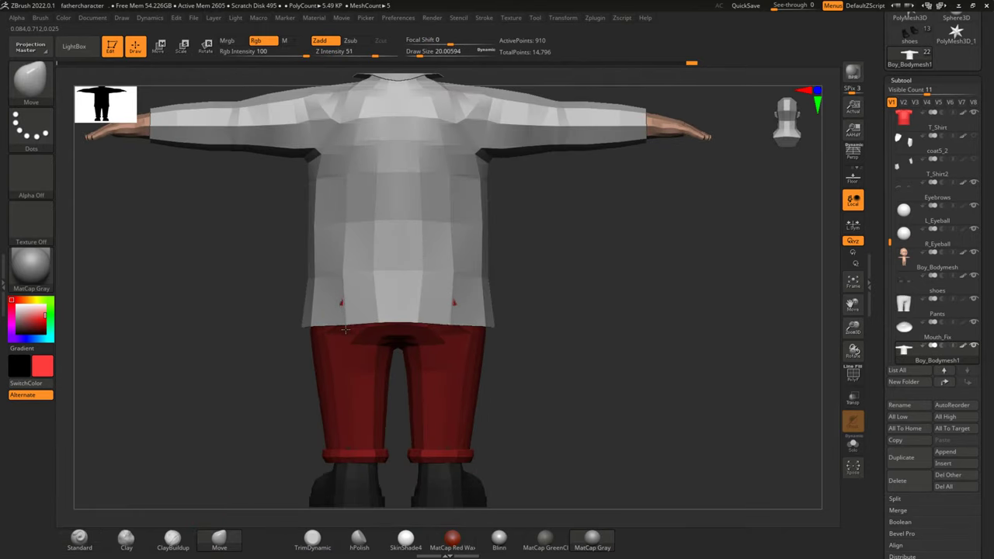
# Step: Orbit to check the jacket, then bring up the Save Project dialog
pyautogui.moveTo(506, 308)
pyautogui.mouseDown(button='right')
pyautogui.moveTo(595, 326)
pyautogui.moveTo(445, 350)
pyautogui.mouseUp(button='right')
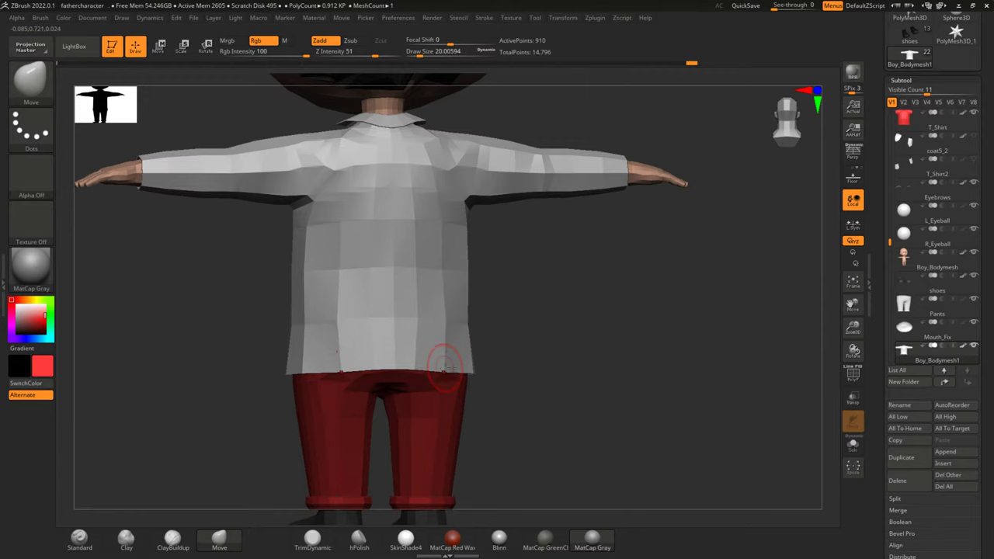
pyautogui.moveTo(484, 362)
pyautogui.mouseDown(button='right')
pyautogui.moveTo(677, 321)
pyautogui.moveTo(586, 362)
pyautogui.moveTo(604, 367)
pyautogui.mouseUp(button='right')
pyautogui.hotkey('ctrl', 's')
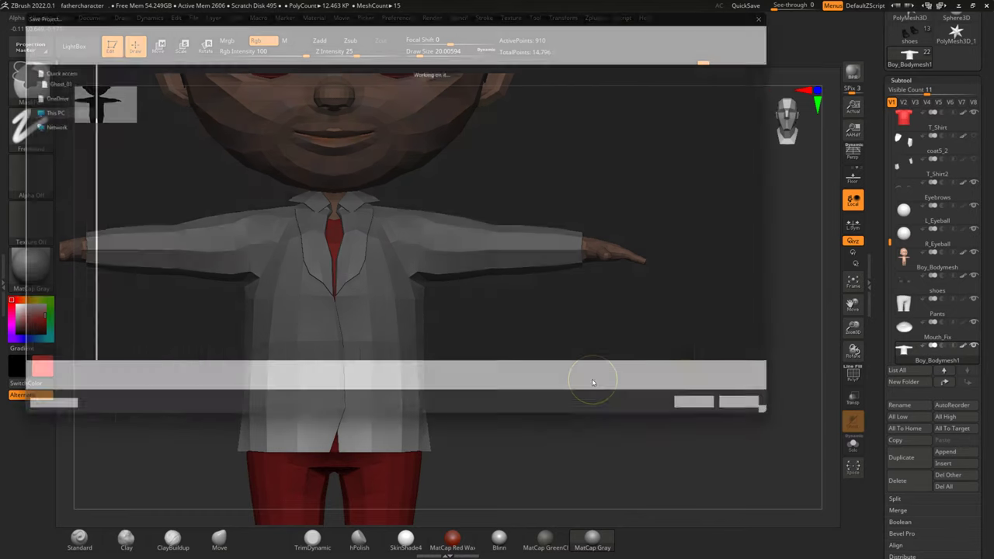
# Step: Save the project as fathercharacter.ZPR, overwriting the existing file
pyautogui.click(715, 422)
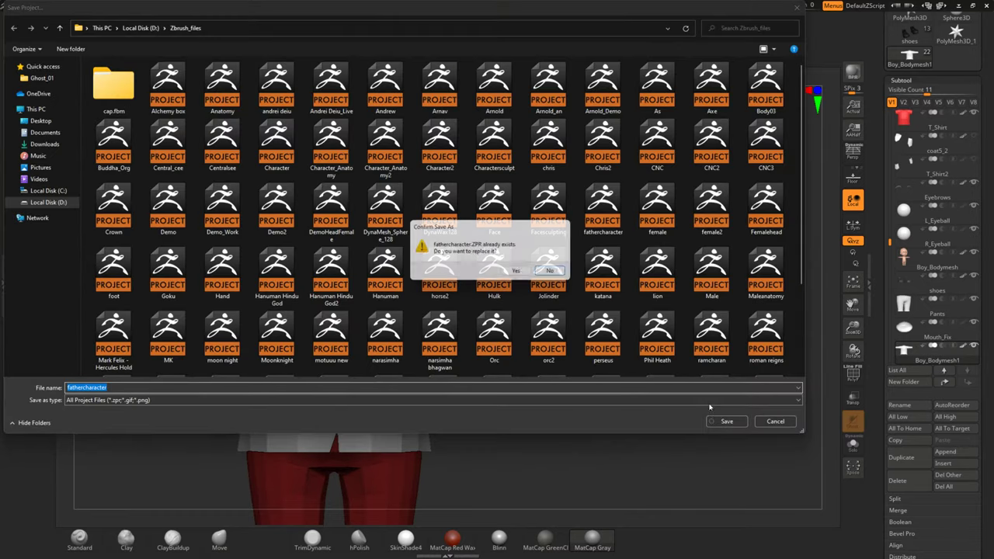
pyautogui.click(528, 275)
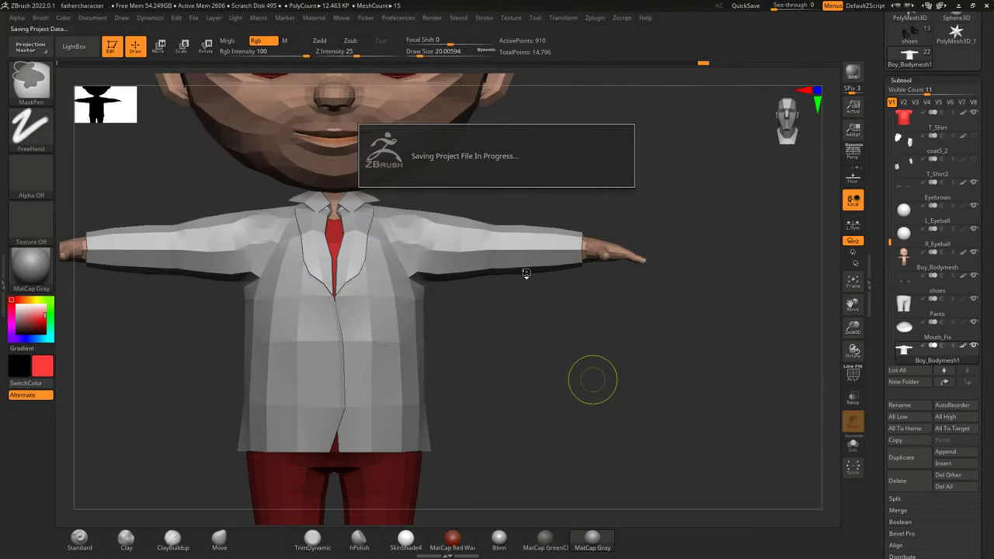